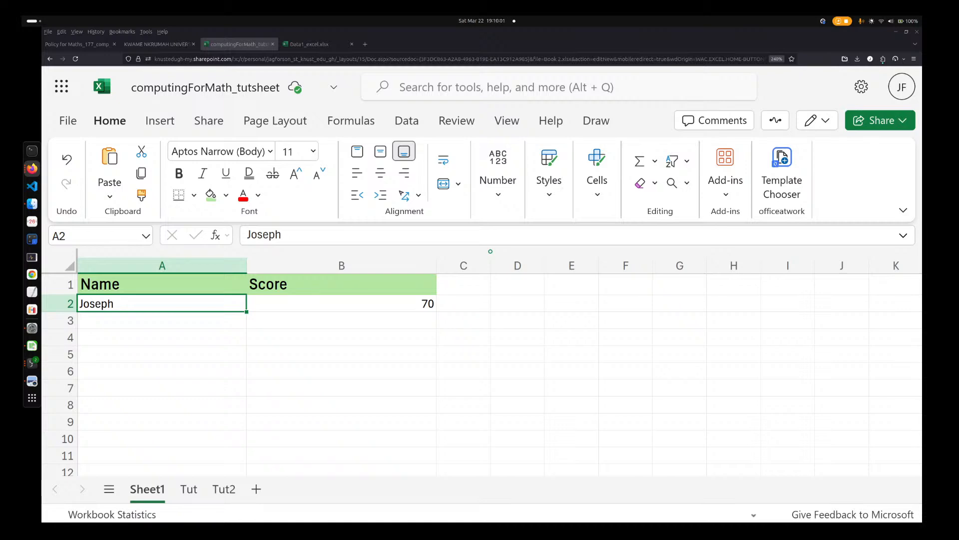
key(super)
key(super)
key(super)
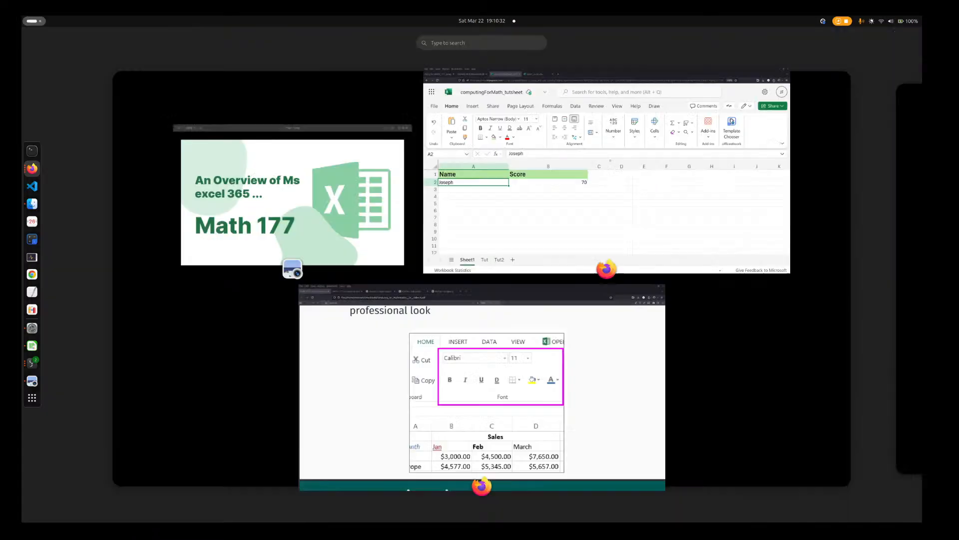
key(super)
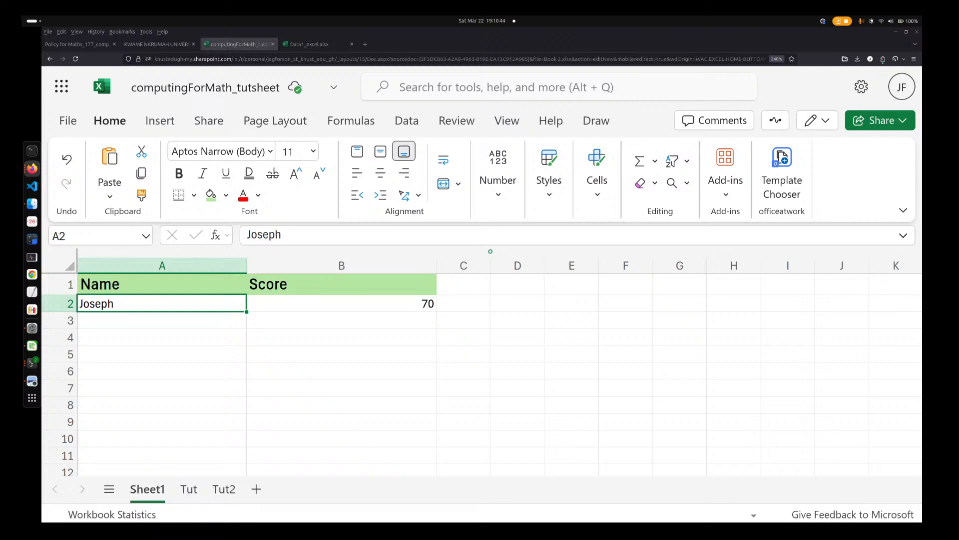
key(super)
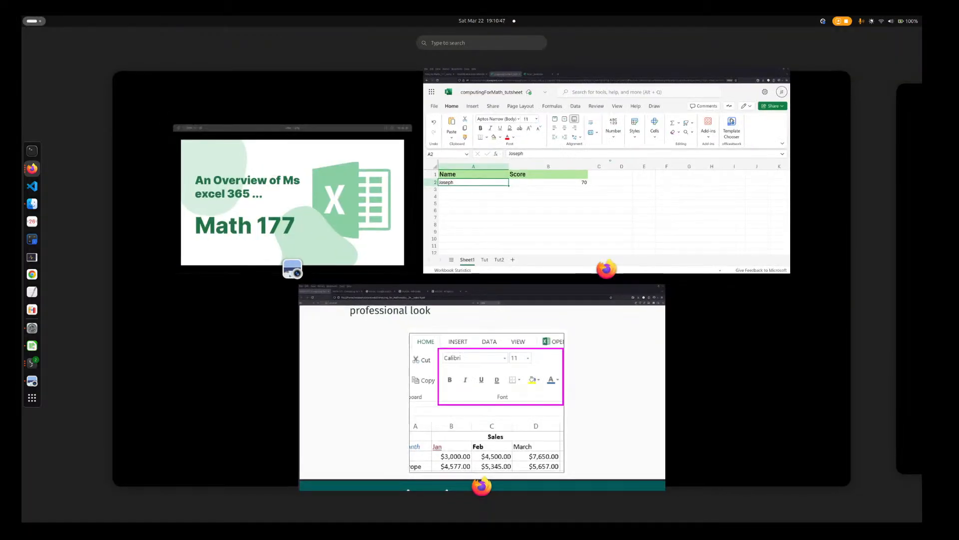
click(606, 171)
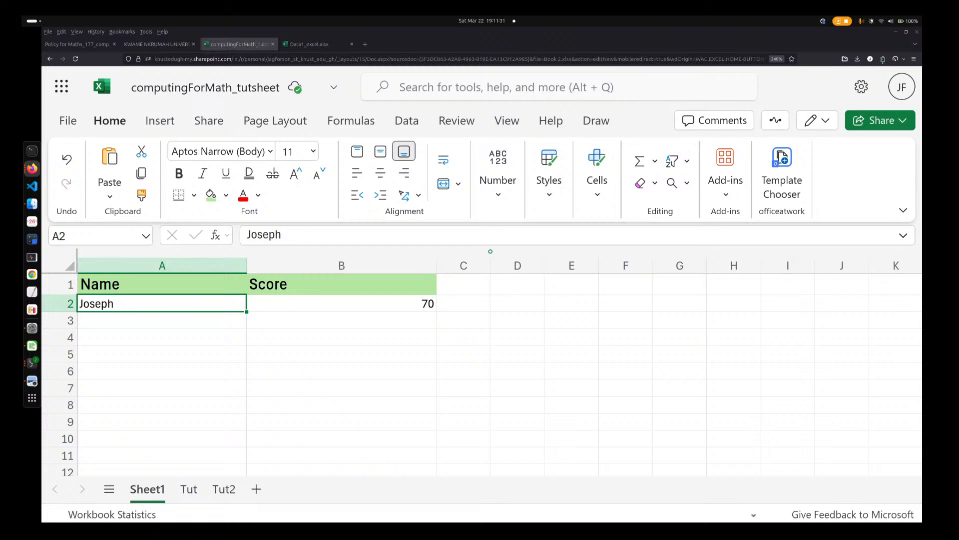
key(super)
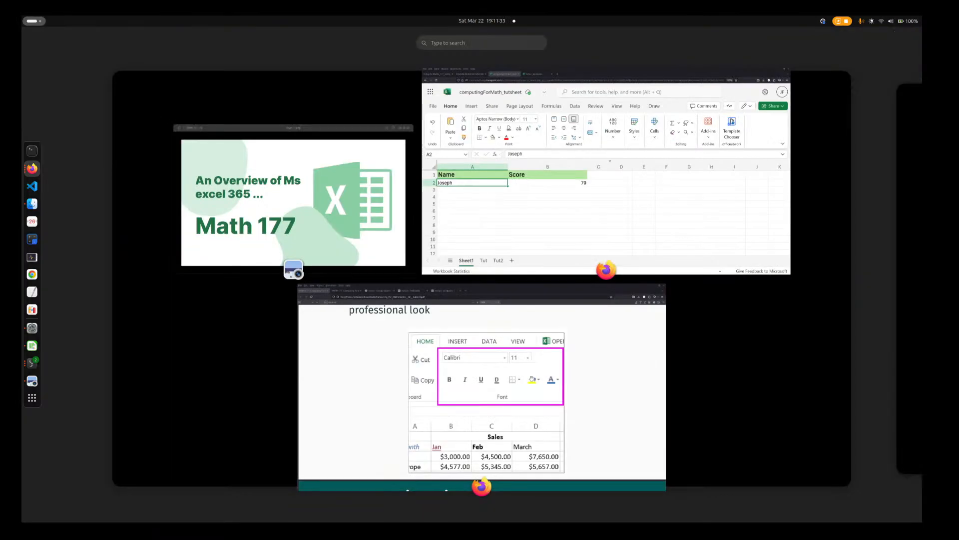
key(super)
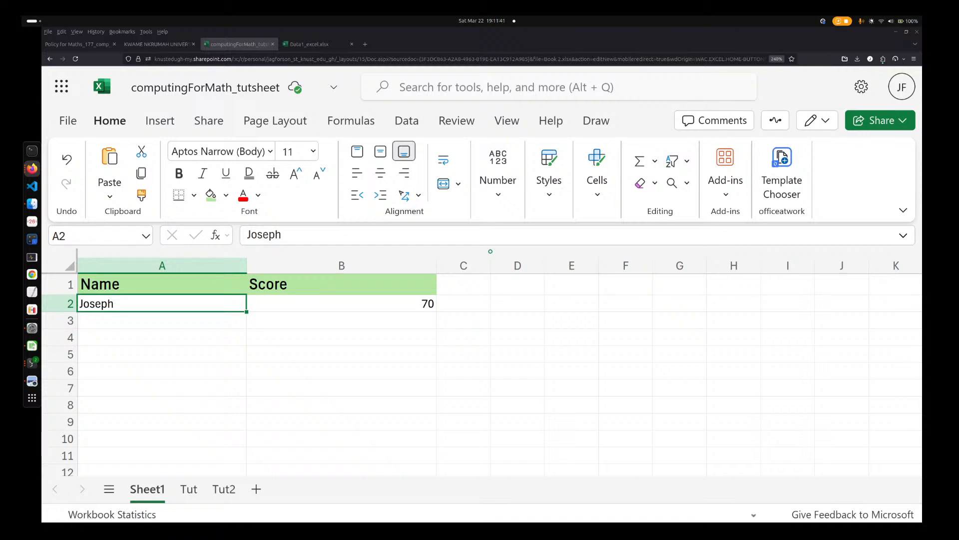
key(super)
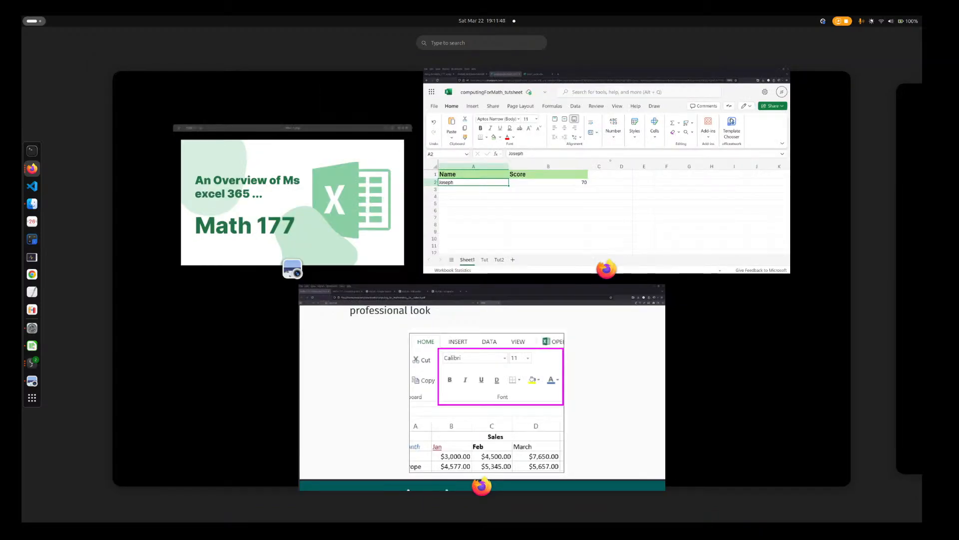
key(super)
key(super)
key(super)
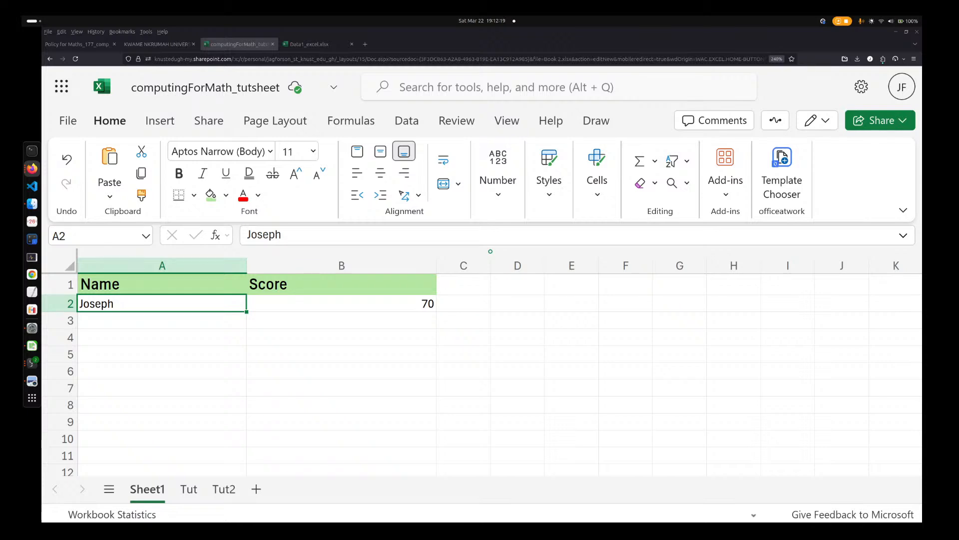
key(super)
key(super)
Show the workbook in full-screen view and select cell A2 under the Name header
click(481, 277)
click(453, 304)
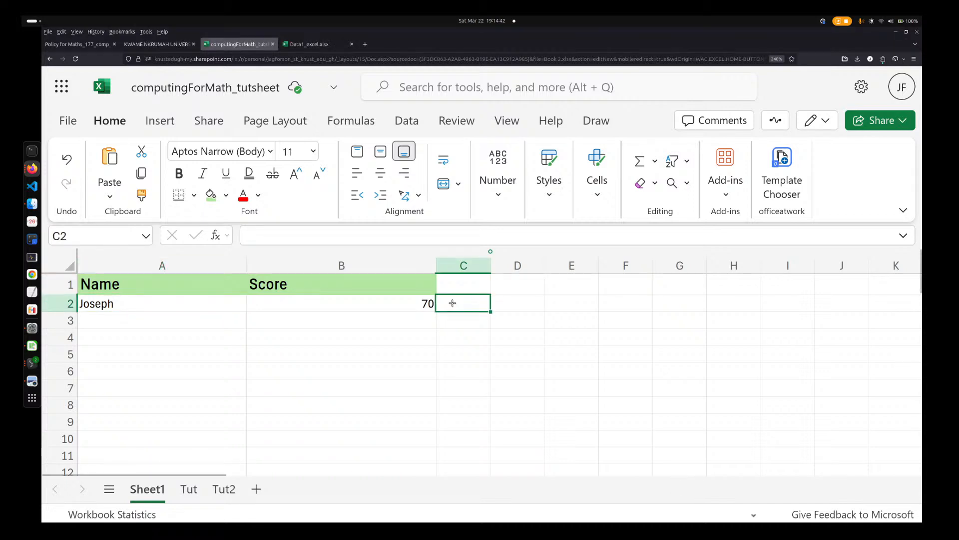
click(232, 336)
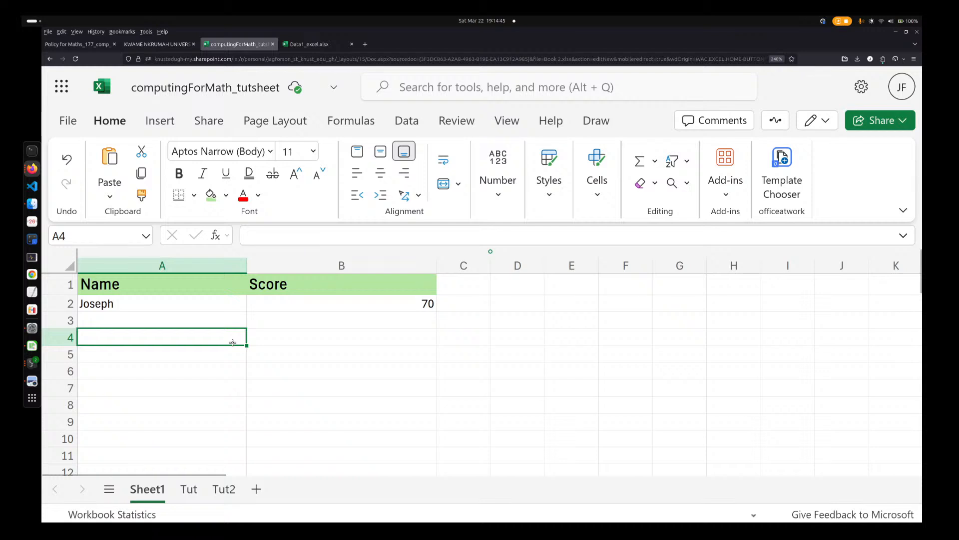
click(303, 305)
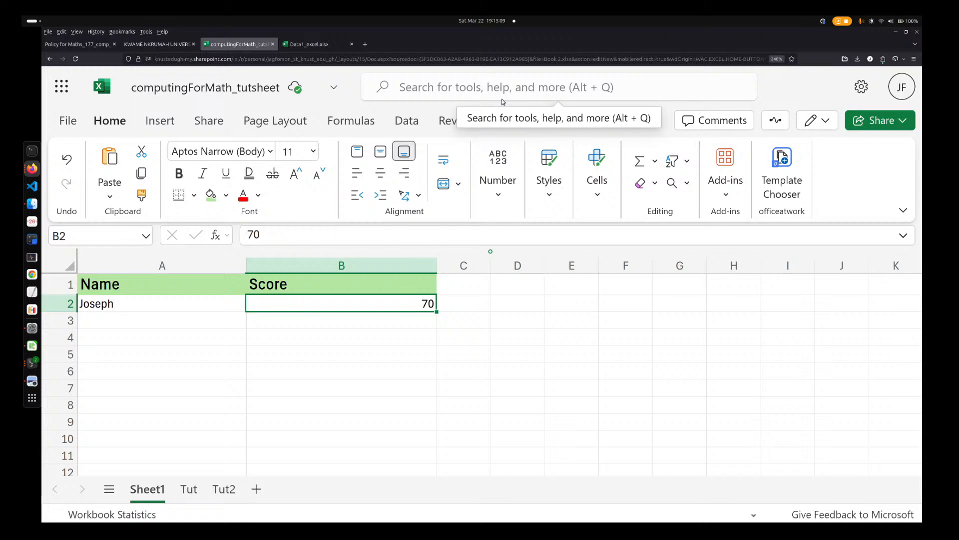
key(F11)
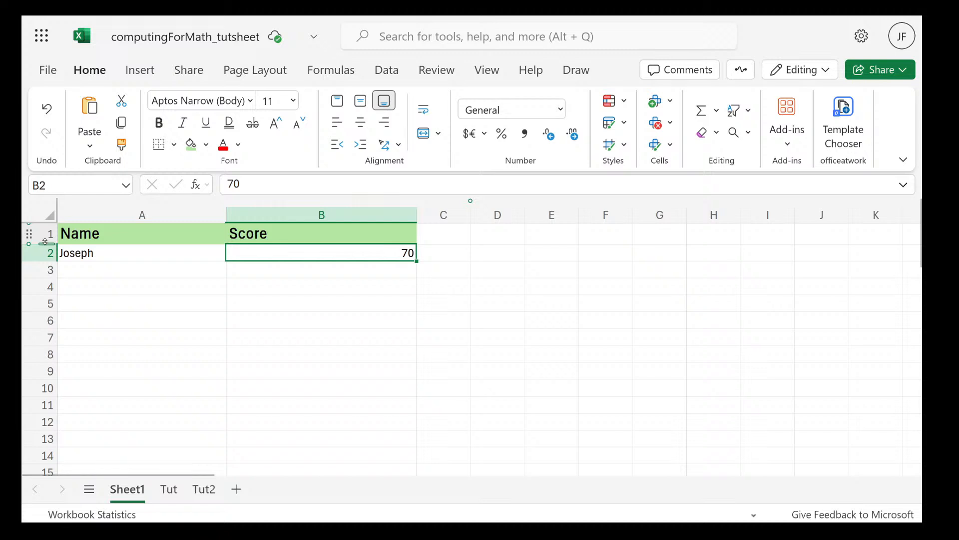
click(111, 257)
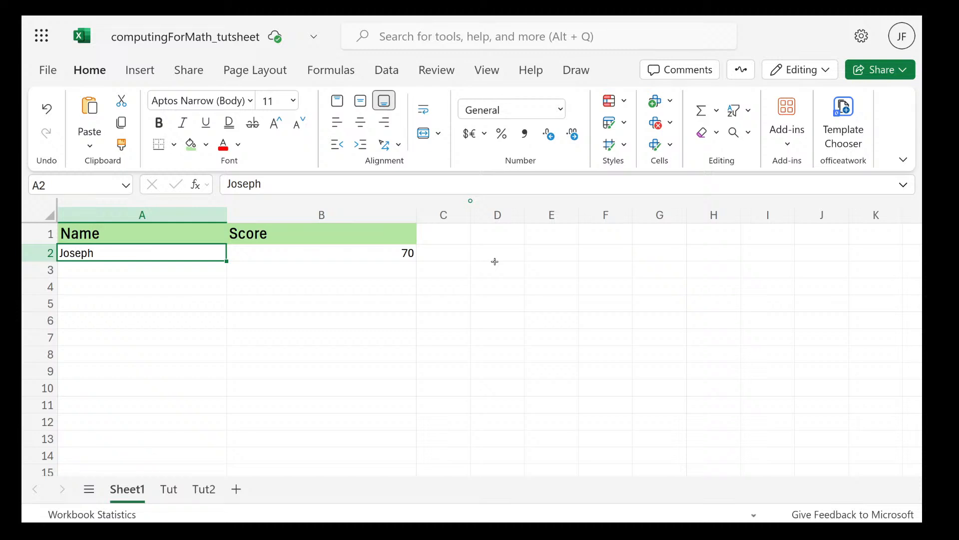
Switch to the lecture PDF, examine the formatting task with its Product, Quantity and Unit Price table, and return to the workbook
key(super)
click(520, 380)
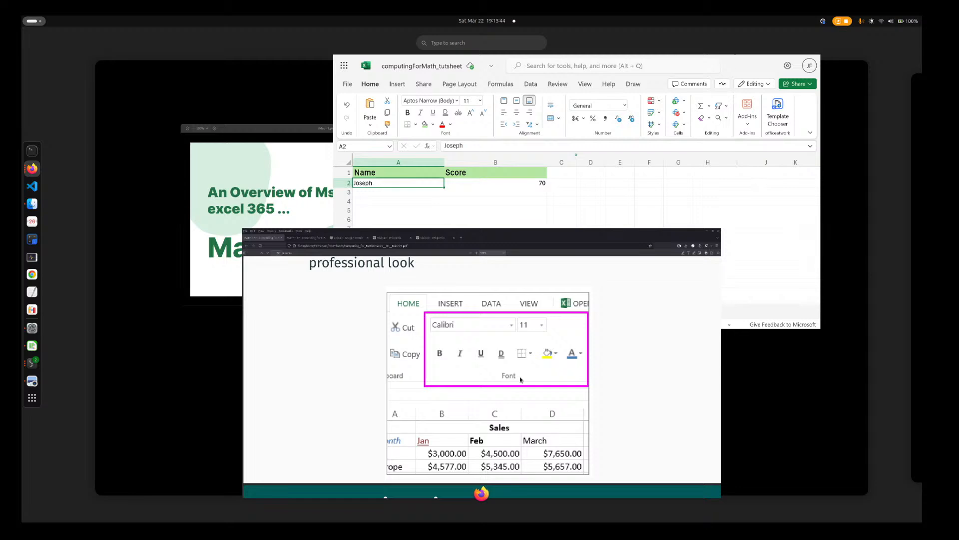
scroll(613, 387, down, 10)
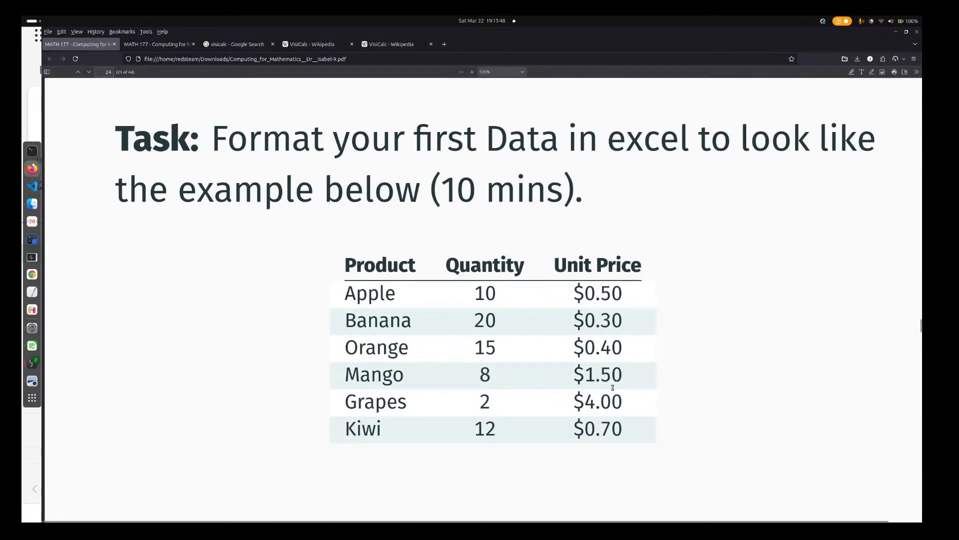
scroll(612, 387, down, 2)
mouse_move(22, 16)
click(593, 307)
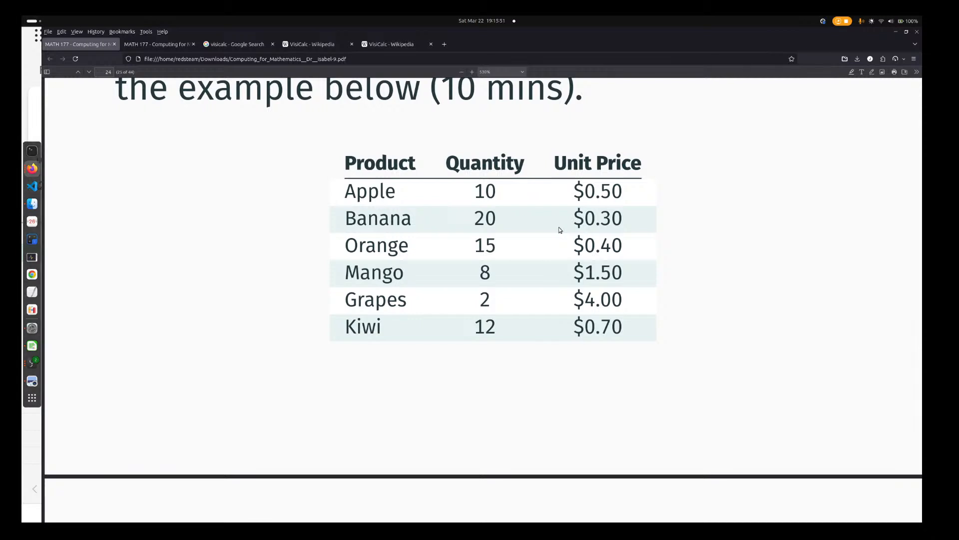
key(super)
click(586, 215)
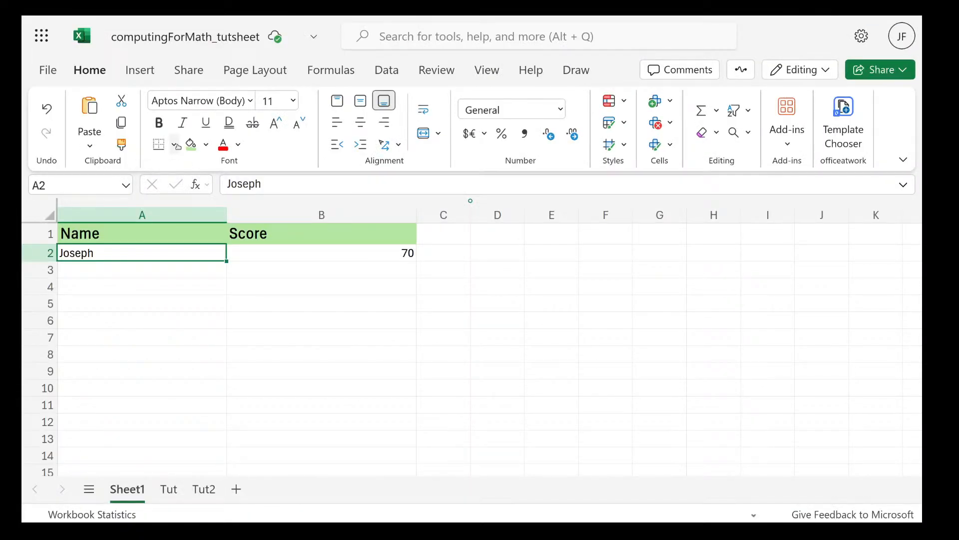
Apply a thick outside border to cell A2 on Sheet1
click(175, 145)
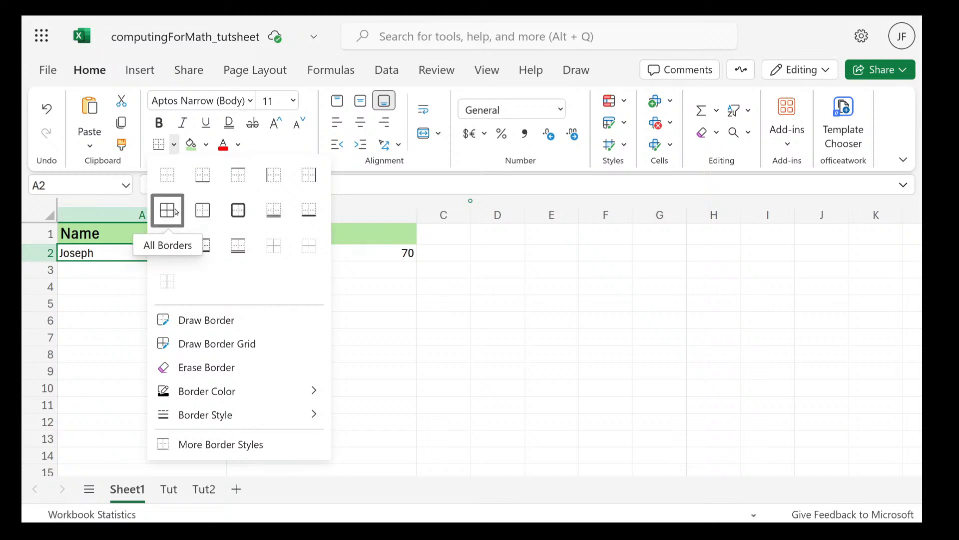
click(246, 213)
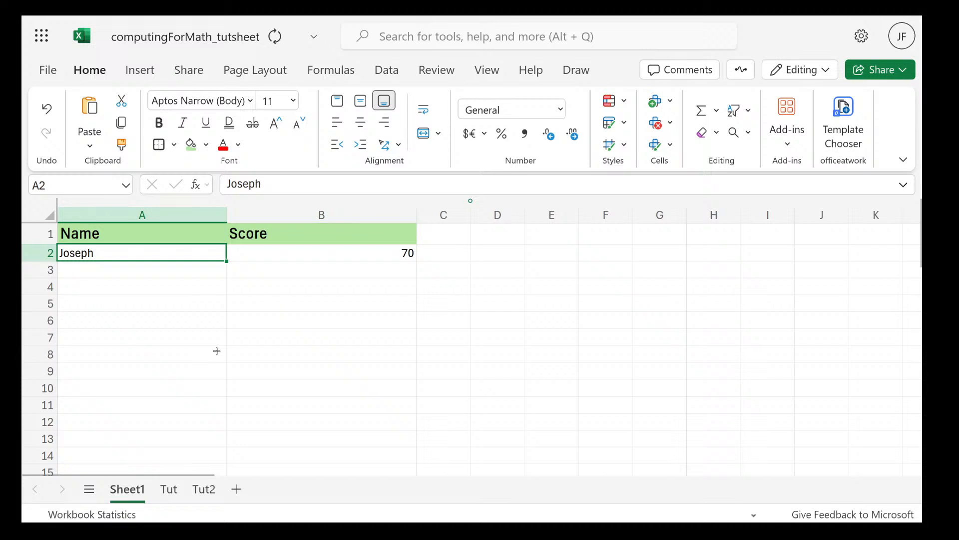
click(216, 351)
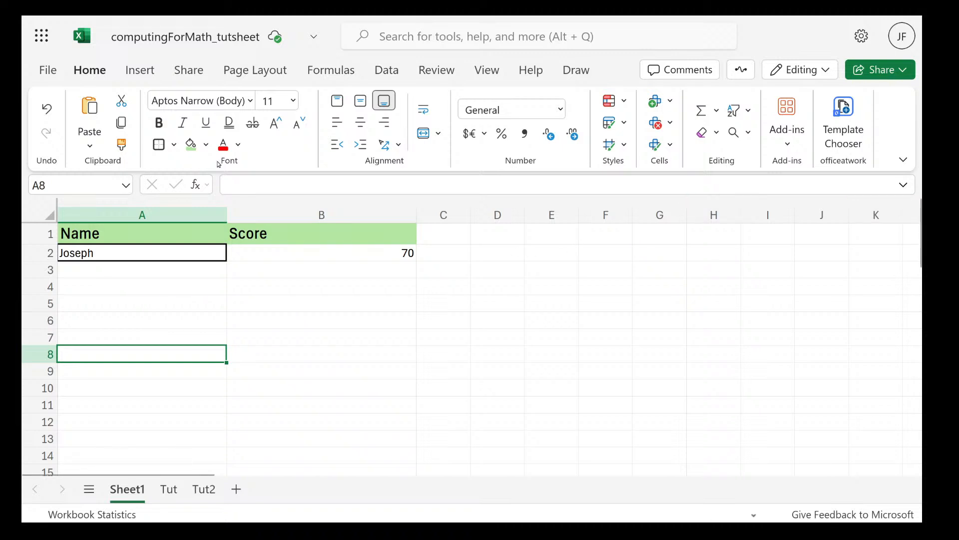
Switch to the lecture PDF, look over the formatting task and the Cell Referencing section title, and return to the workbook
key(super)
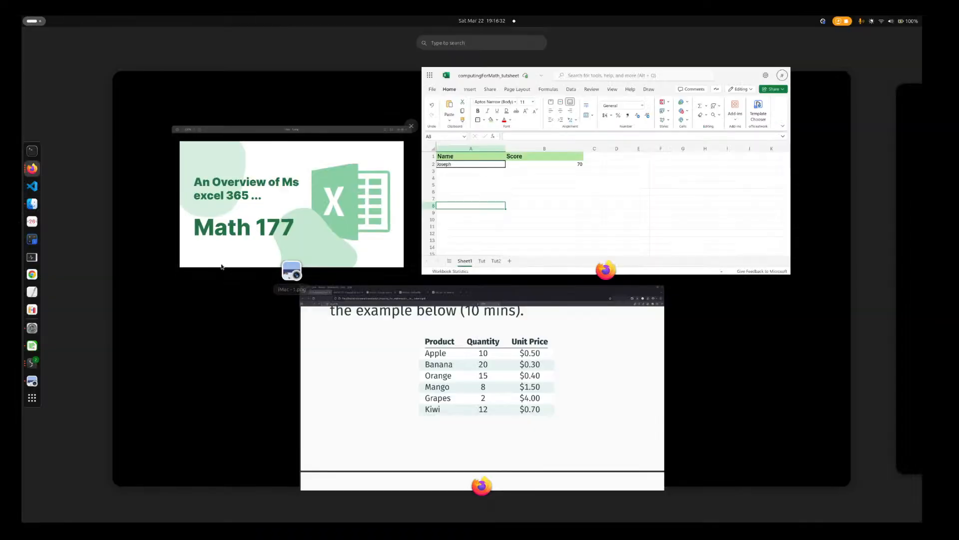
click(413, 371)
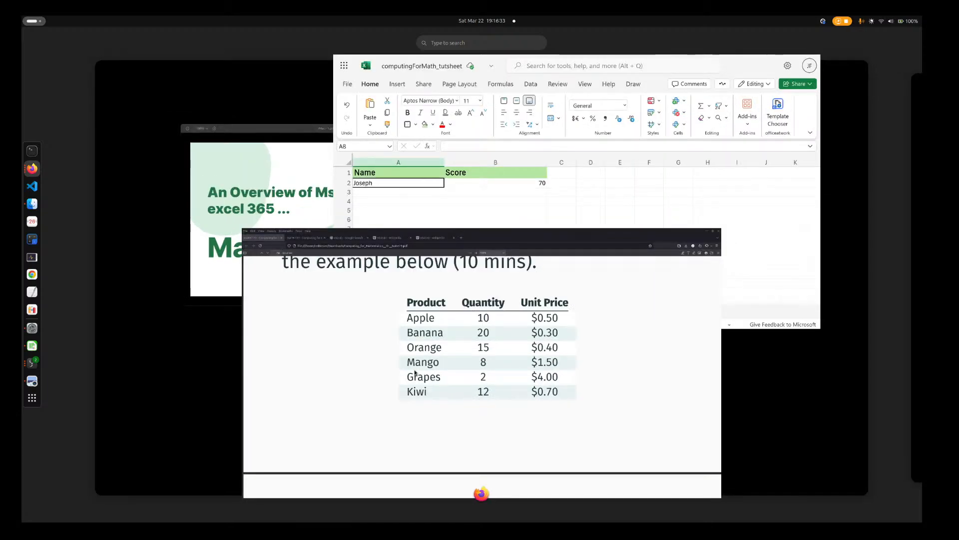
scroll(402, 196, down, 5)
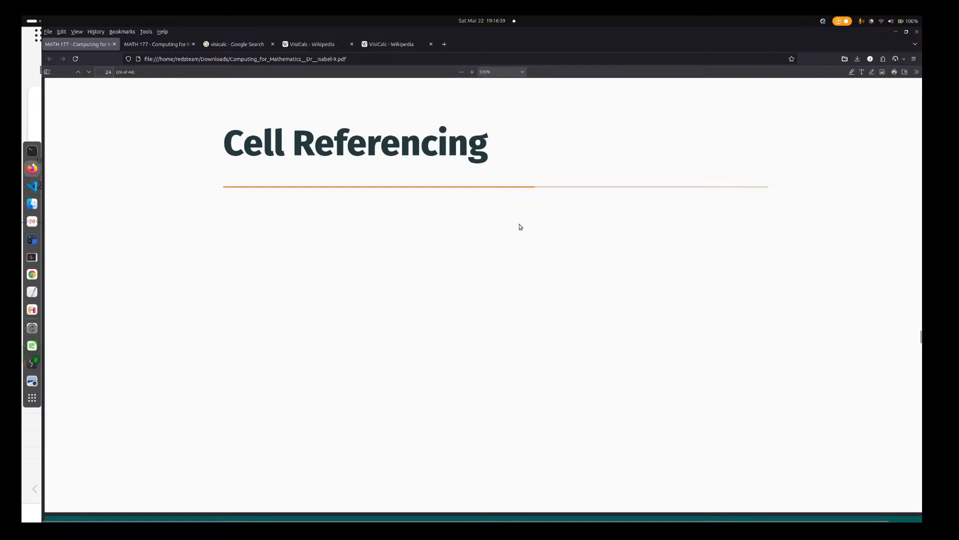
scroll(480, 323, up, 5)
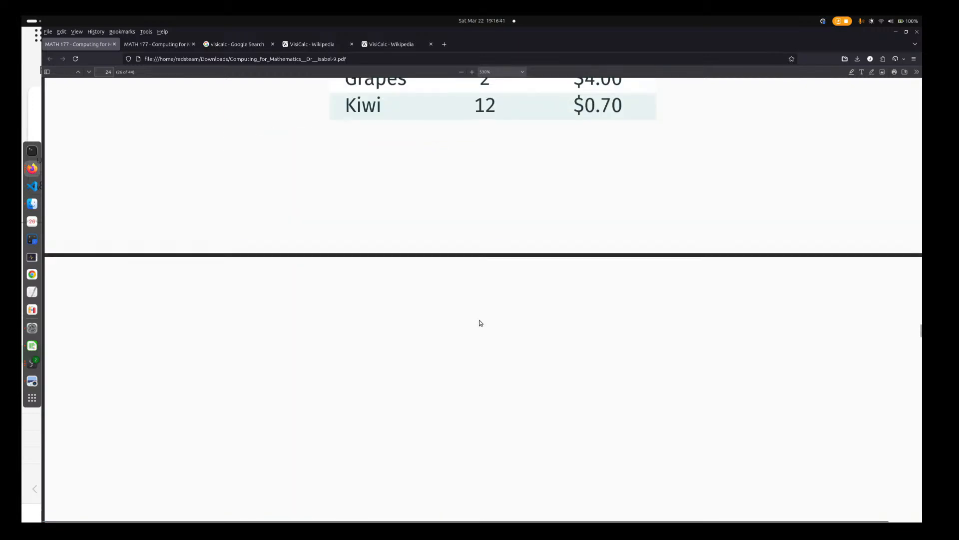
scroll(480, 323, down, 4)
scroll(480, 323, up, 3)
scroll(481, 323, up, 4)
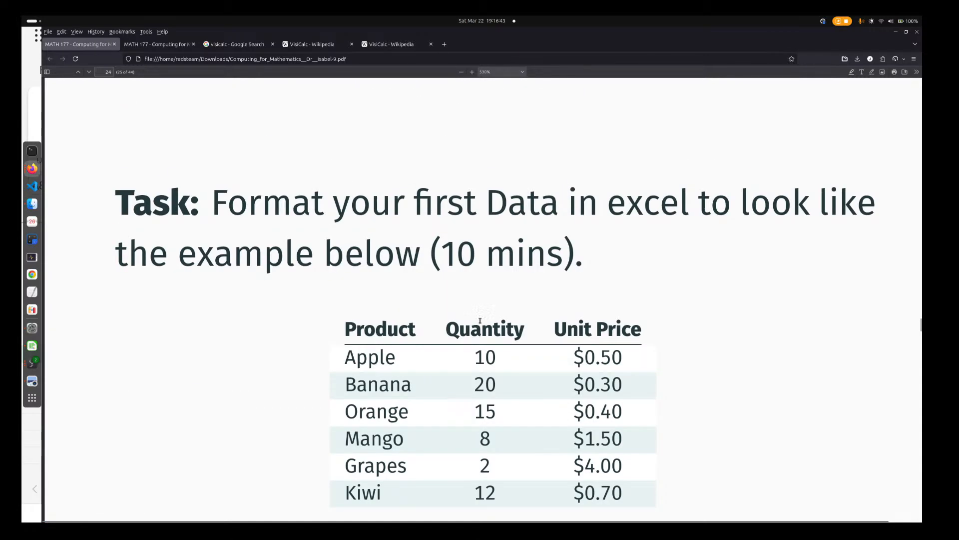
scroll(480, 320, down, 8)
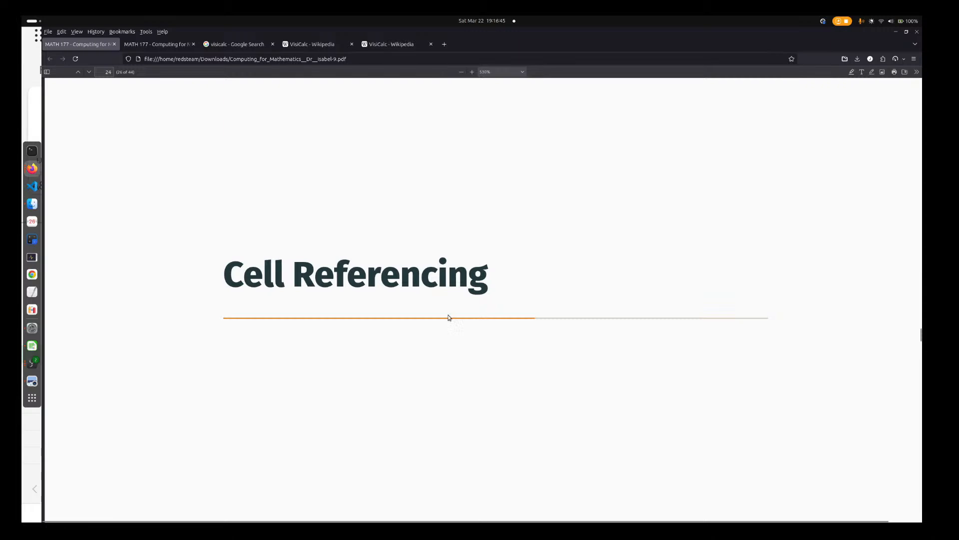
key(super)
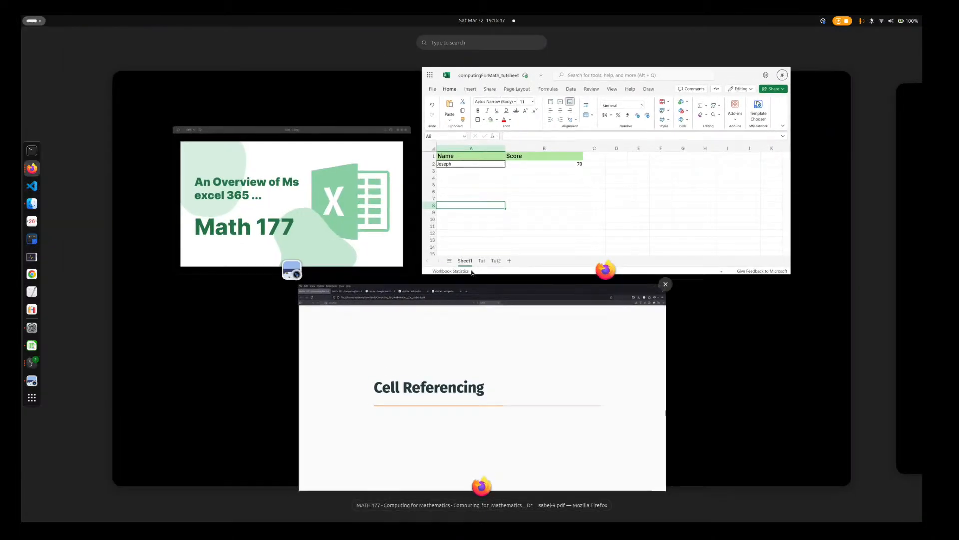
click(519, 216)
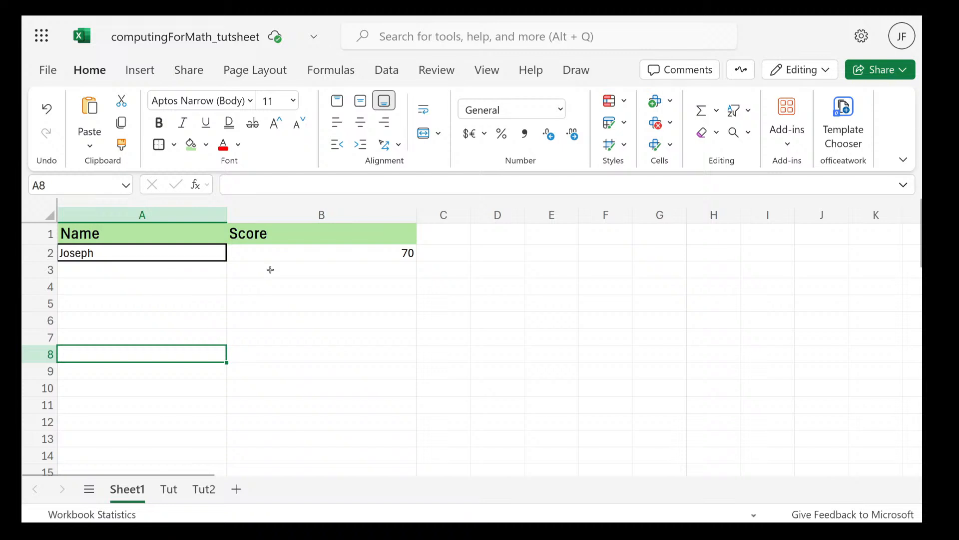
Undo the border applied to cell A2 and select the empty cell A8
drag(143, 248, 210, 330)
click(212, 332)
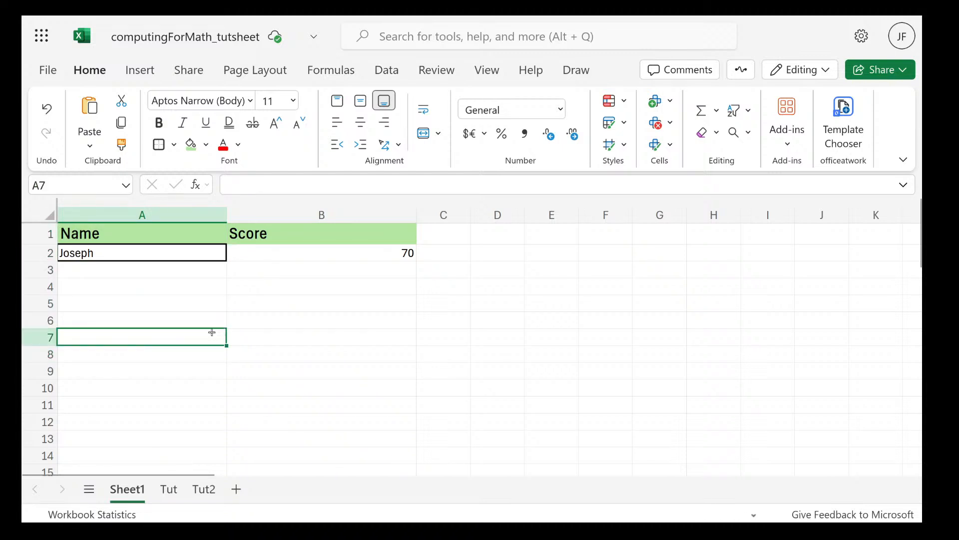
click(172, 264)
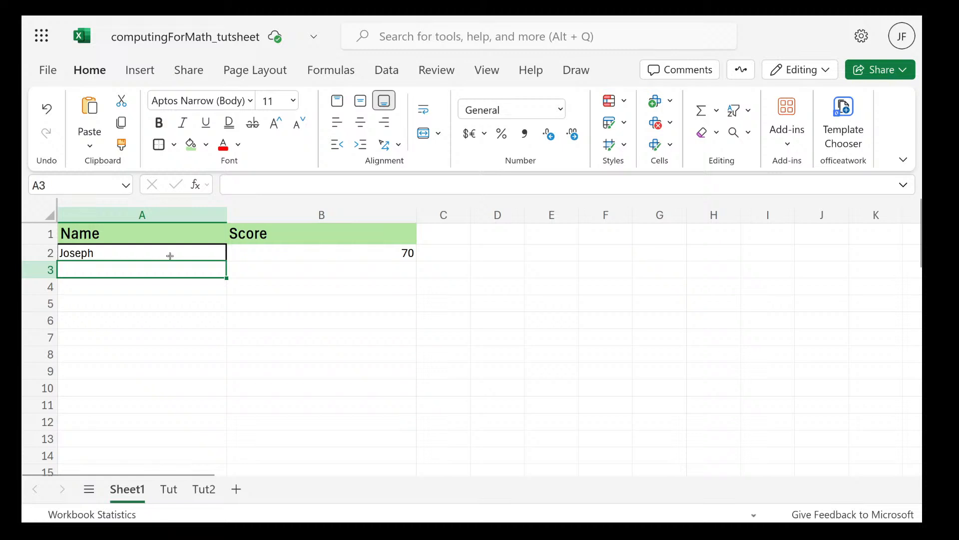
click(171, 257)
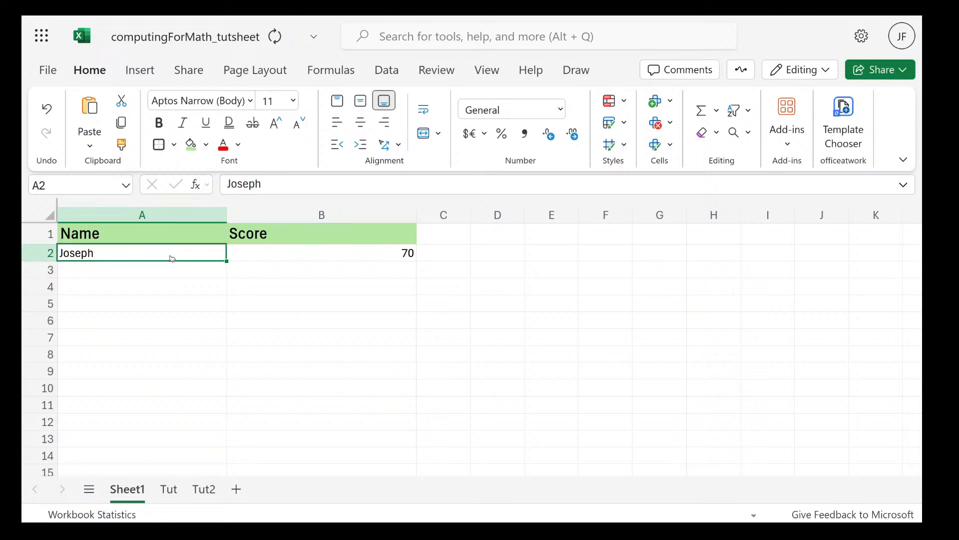
click(218, 355)
Jump to cell B6 by its cell reference, and select cells B3 and A2 in turn
click(99, 185)
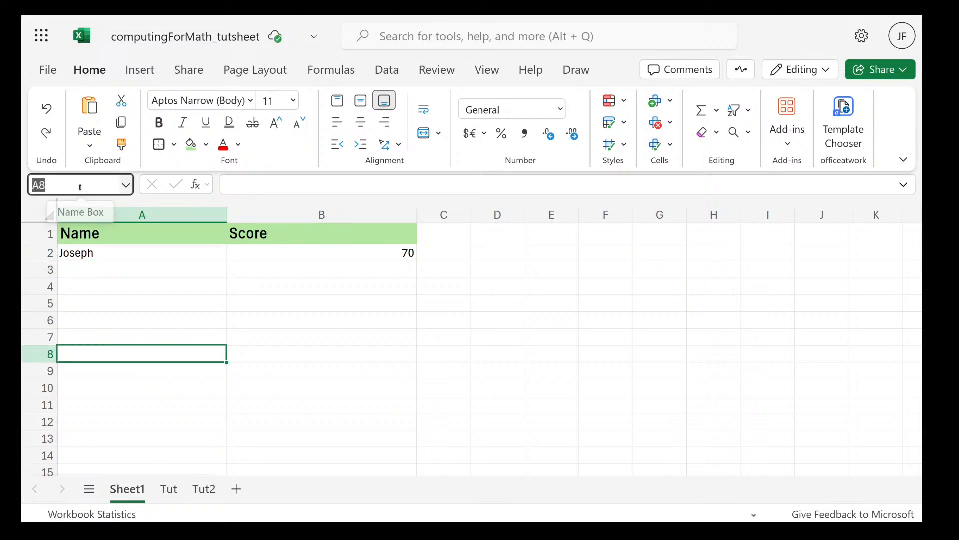
text(B6)
key(Return)
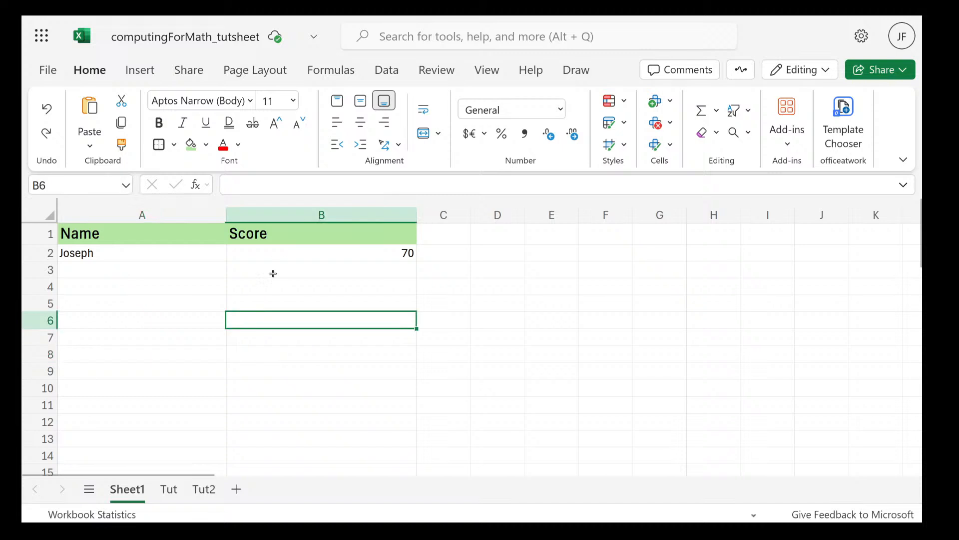
click(311, 270)
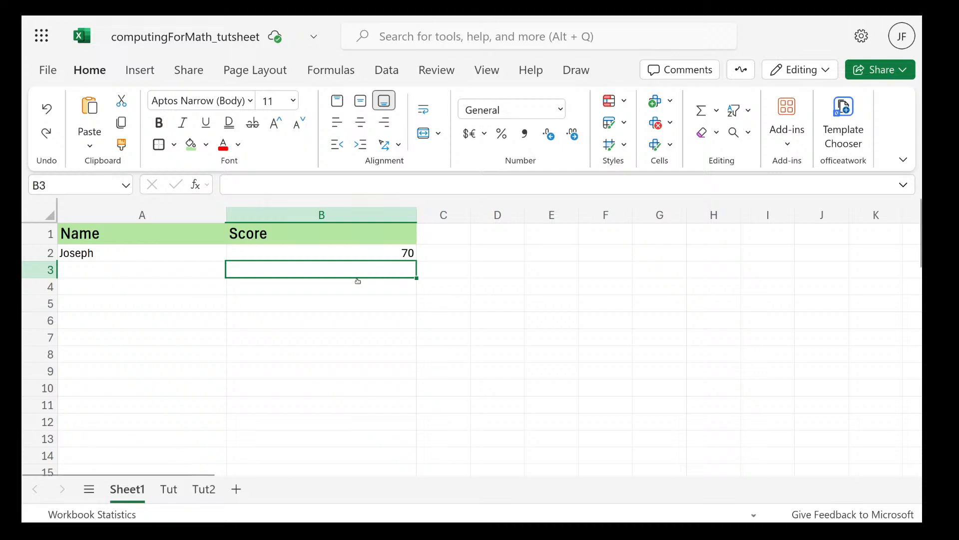
click(113, 249)
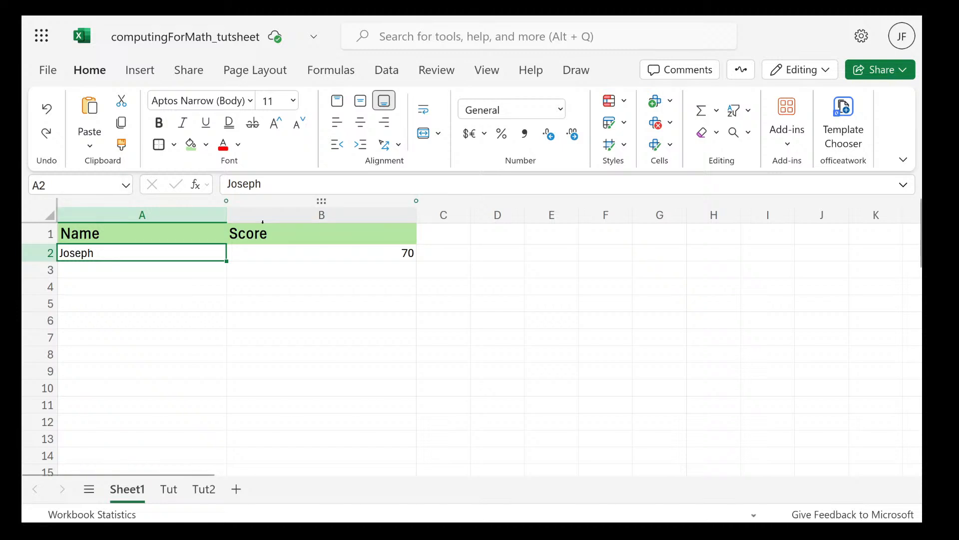
Select cells B2 and B6 in turn, and select the range A1:A2
click(316, 251)
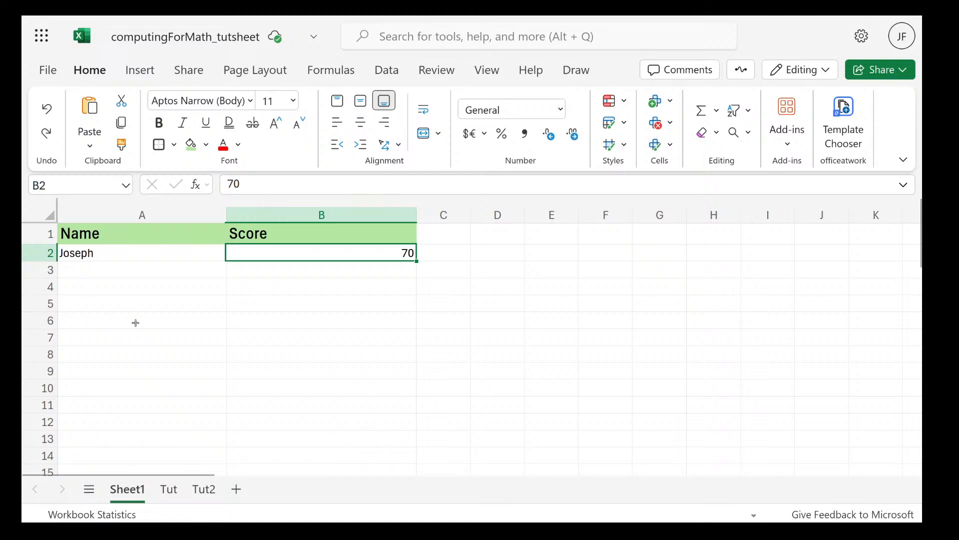
click(235, 320)
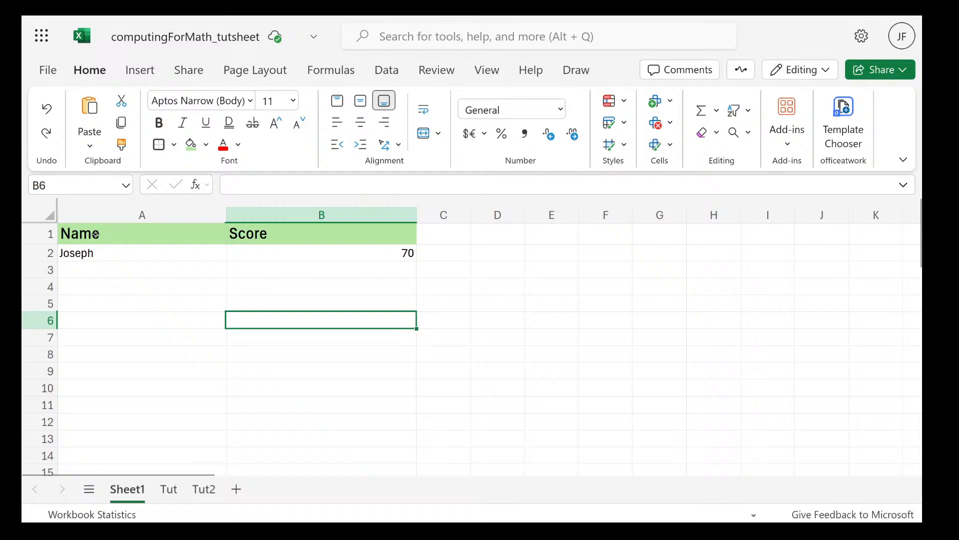
drag(95, 234, 92, 254)
Switch to the lecture PDF, read the Cell Address and Cell References slides, and return to the workbook
key(super)
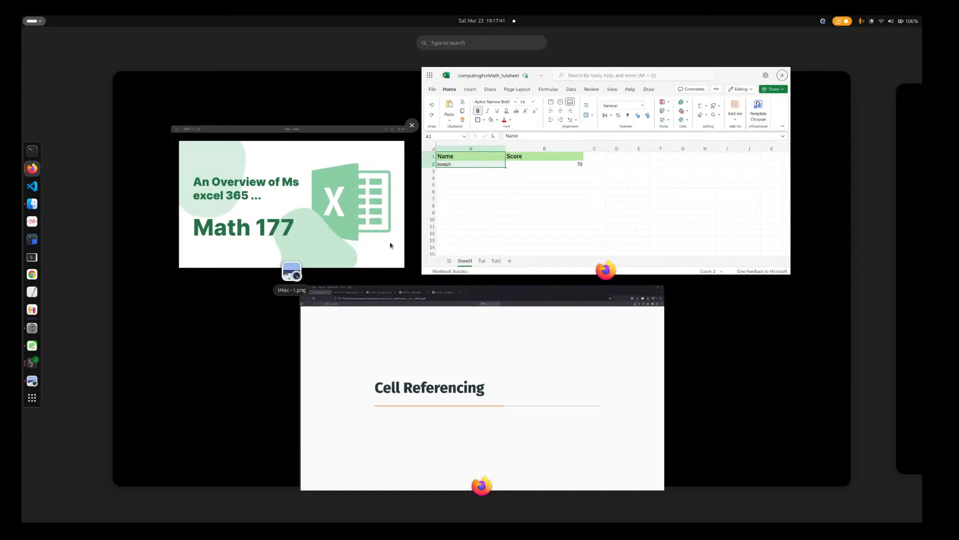
click(432, 429)
scroll(432, 430, down, 10)
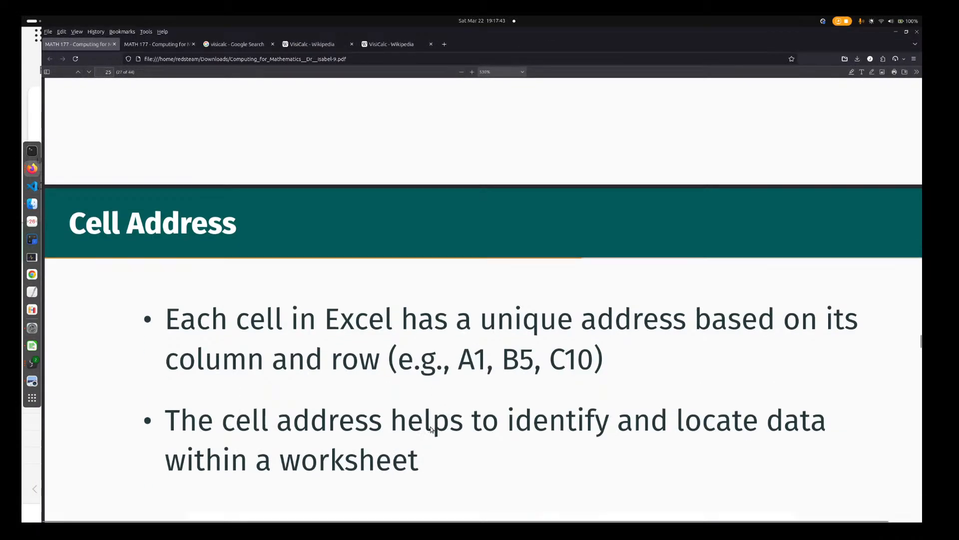
scroll(430, 426, down, 10)
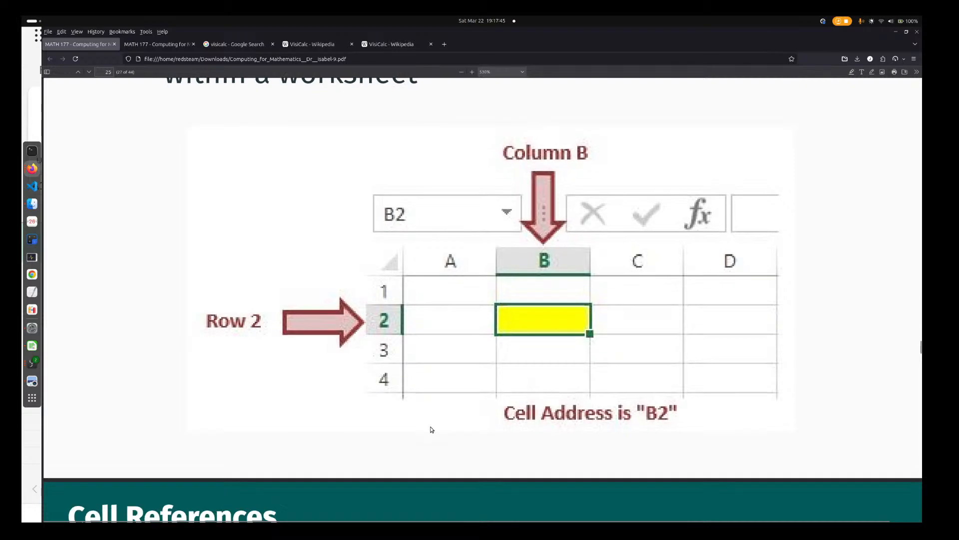
scroll(525, 341, down, 6)
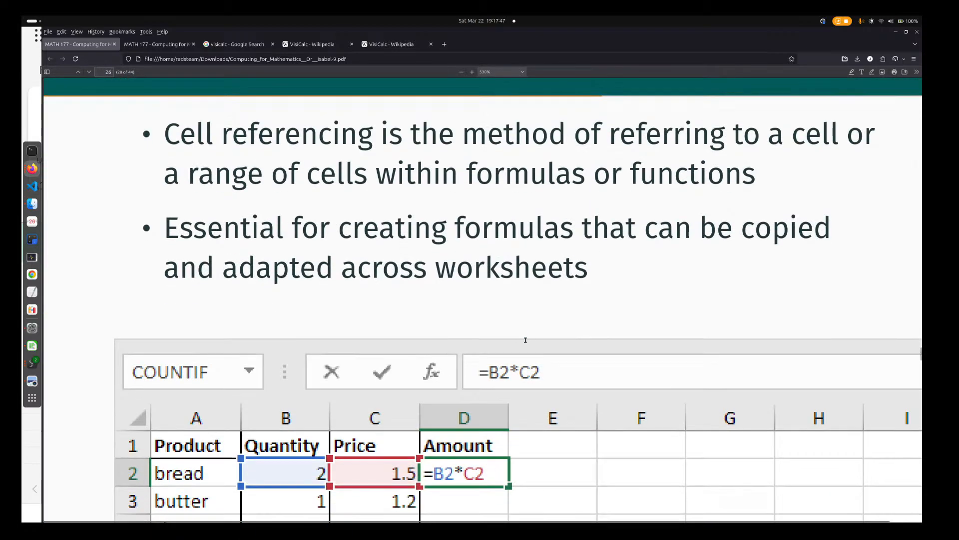
scroll(525, 342, up, 2)
scroll(524, 341, down, 6)
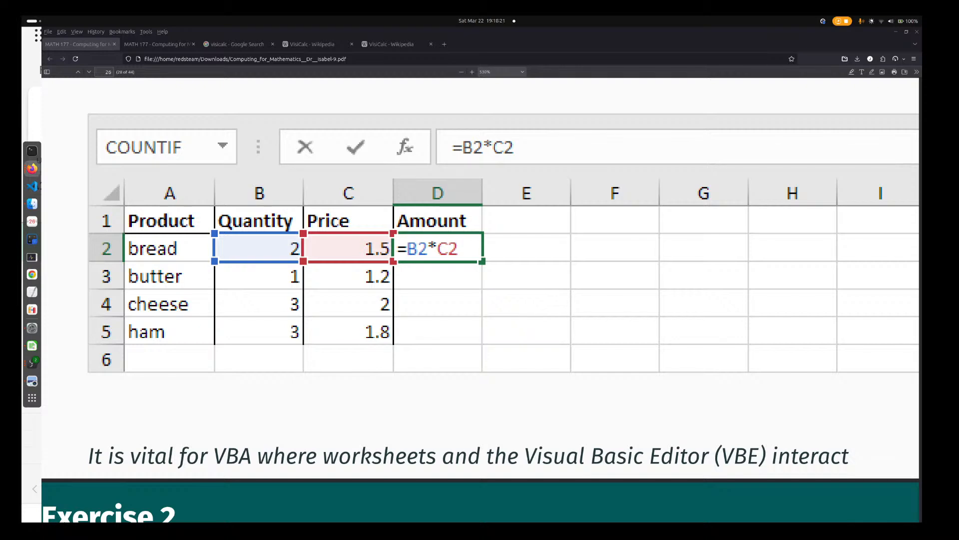
mouse_move(22, 16)
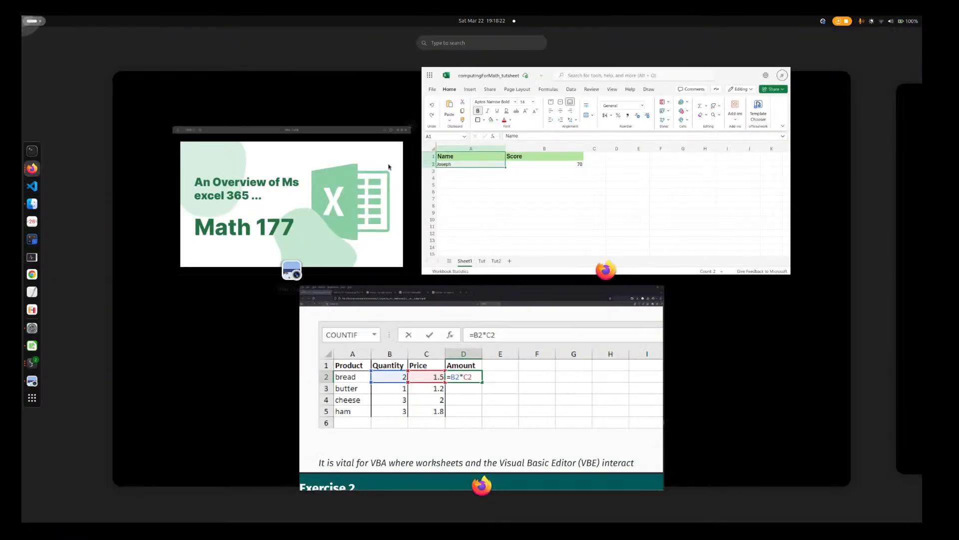
click(585, 194)
Rename the header in cell B1 as Score1
click(364, 268)
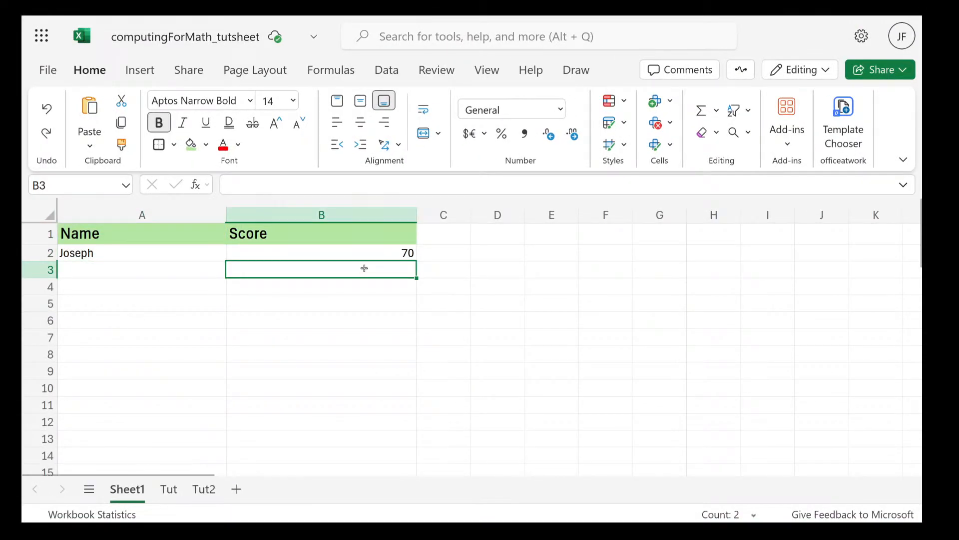
click(448, 240)
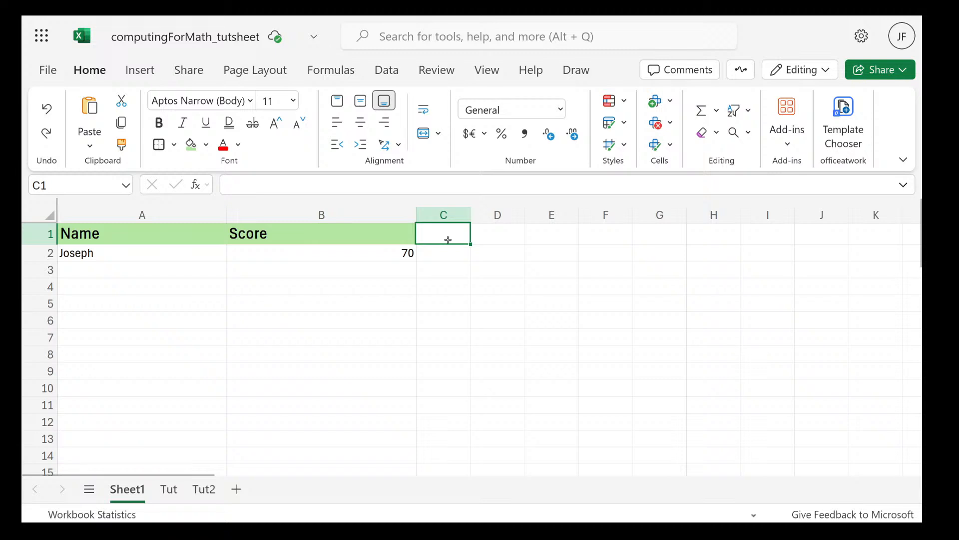
double_click(398, 240)
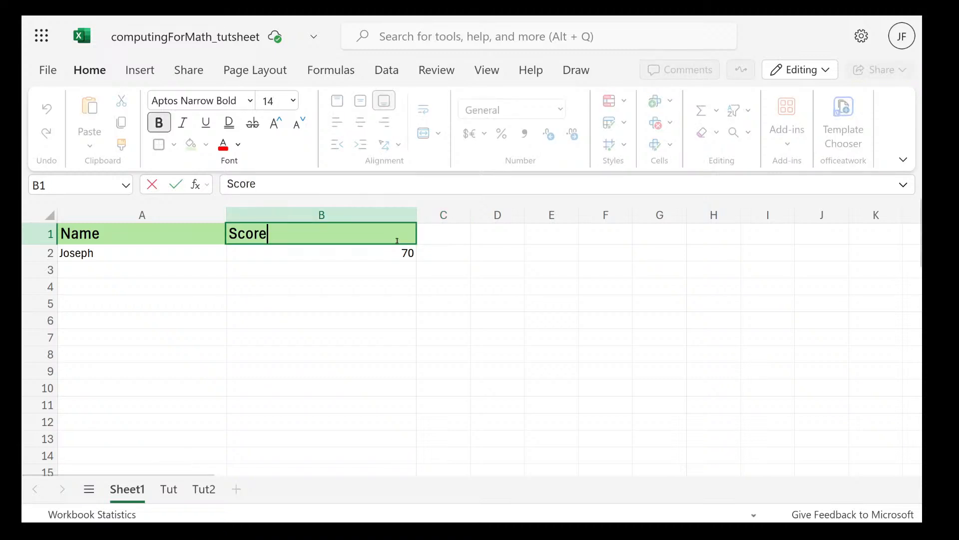
text(1)
Enter the header Score2 in cell C1
click(435, 239)
text(Sc)
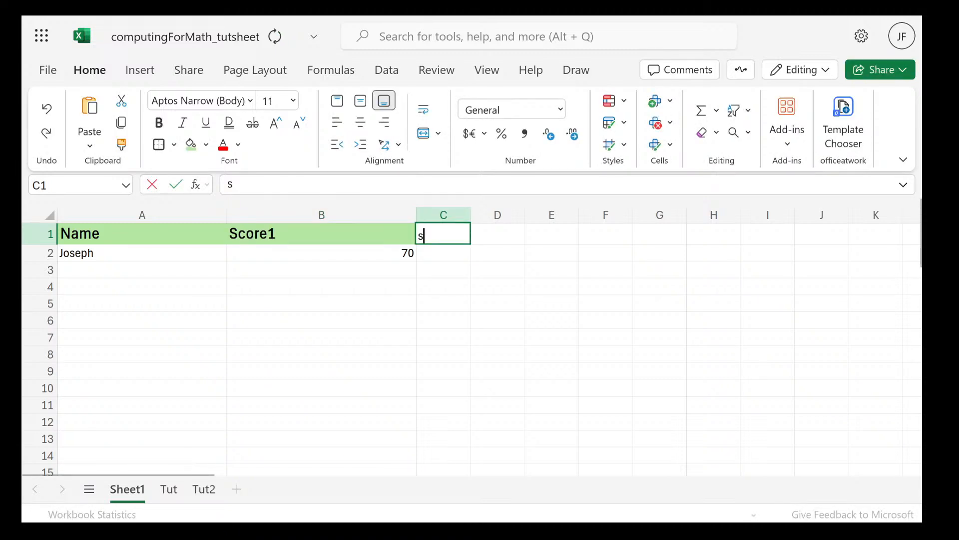
text(o)
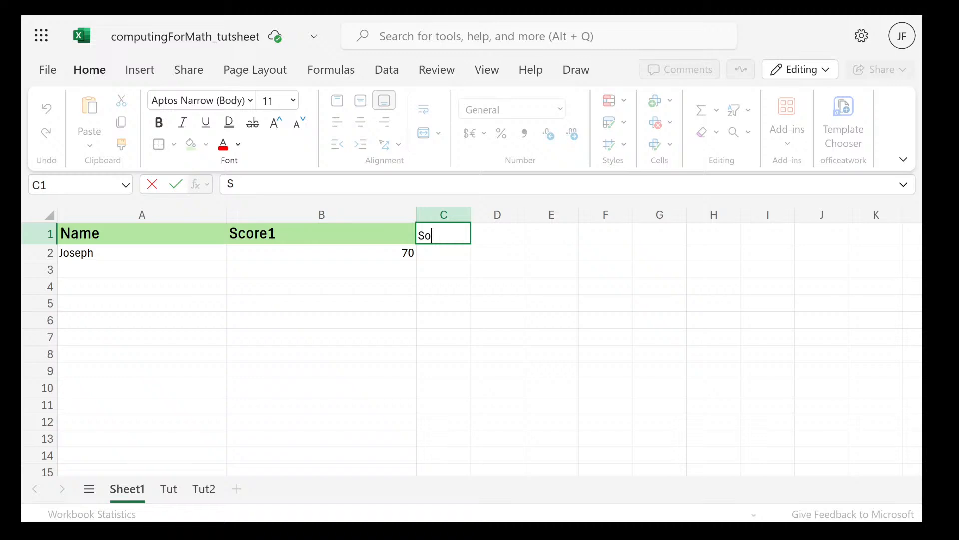
text(re2)
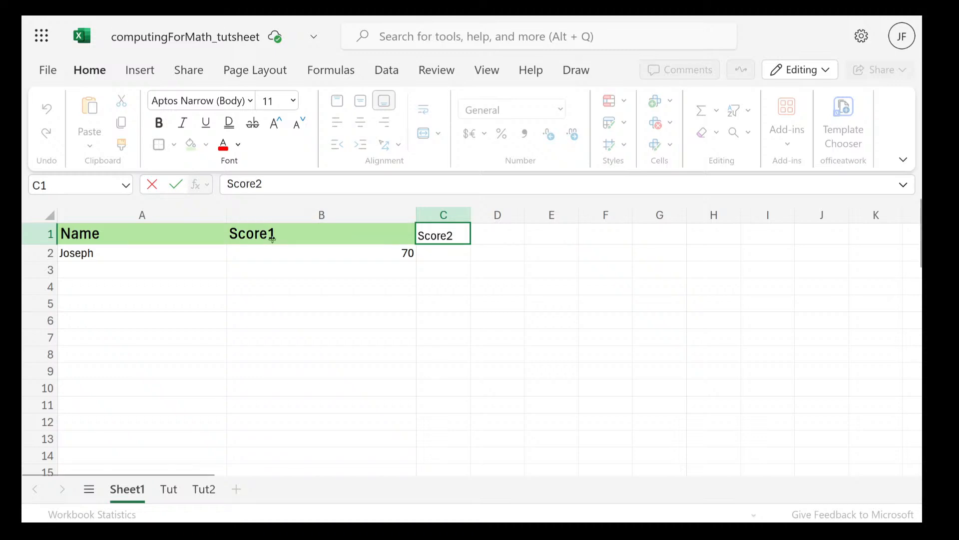
click(272, 239)
Format the Score2 header in C1 as bold with font size 14, matching the Score1 header
click(423, 239)
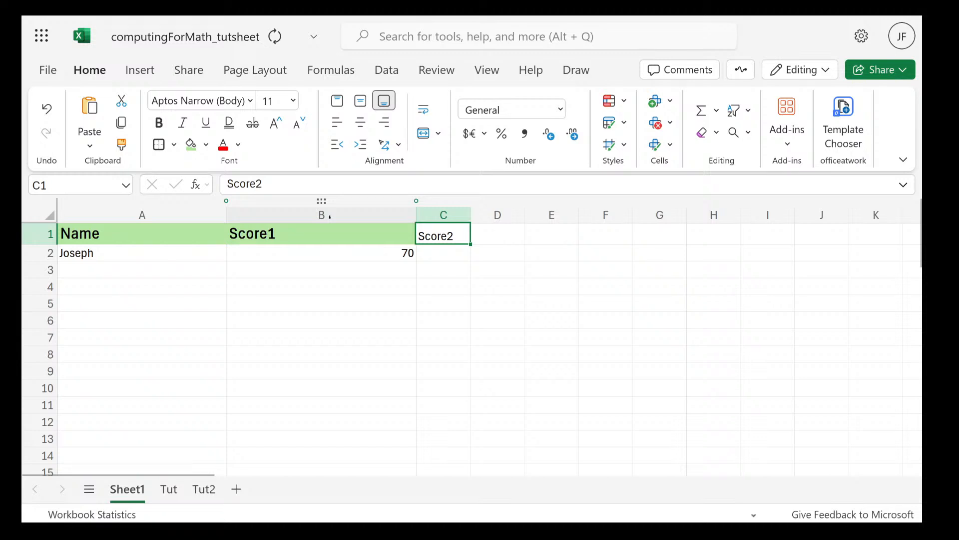
click(159, 123)
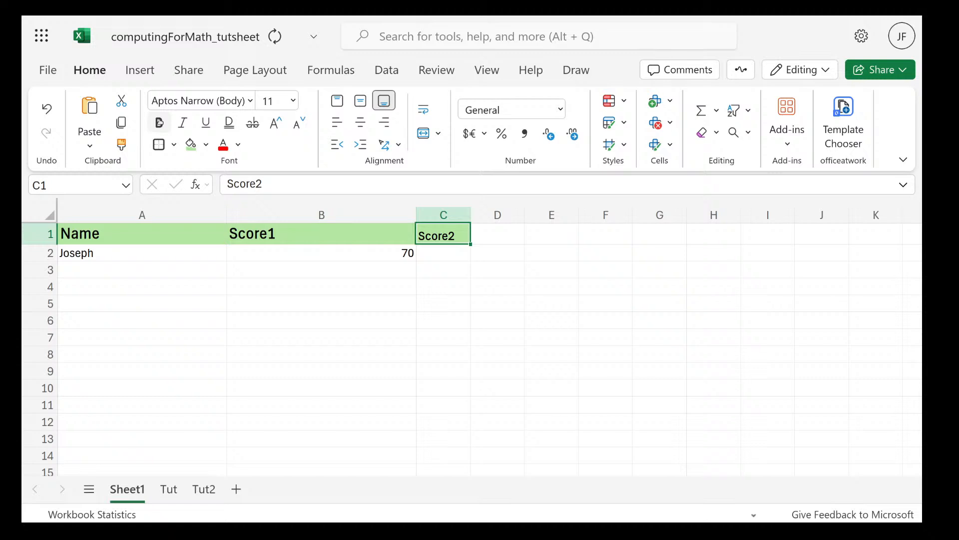
click(261, 235)
click(453, 236)
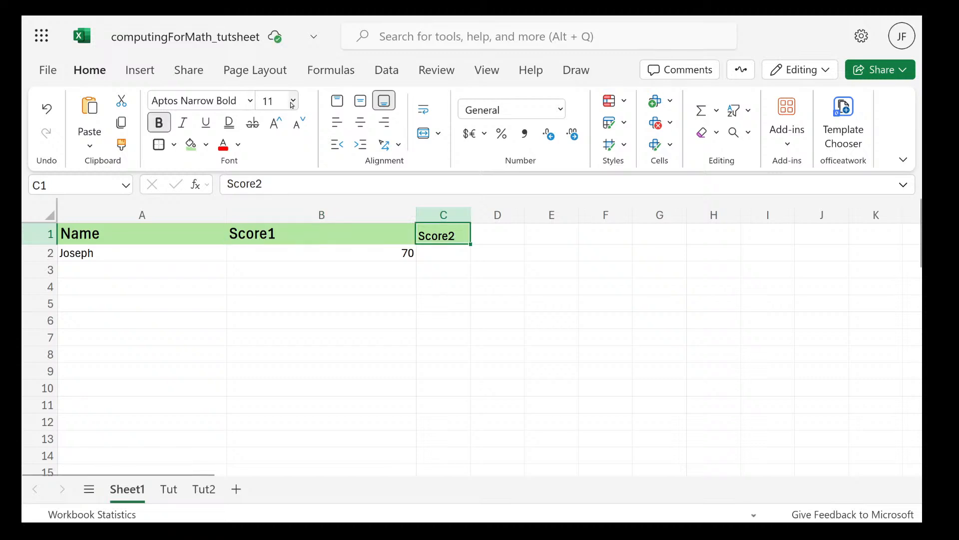
click(292, 103)
click(283, 241)
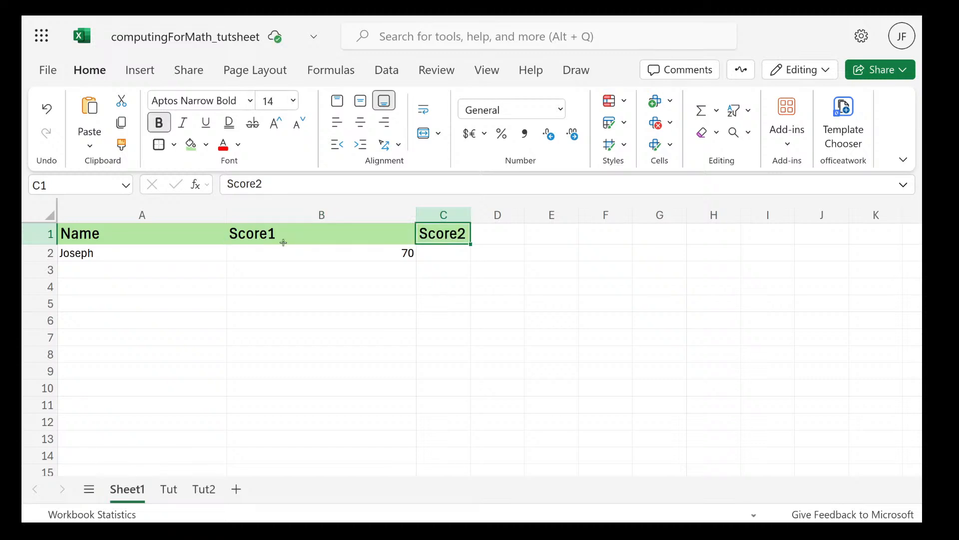
click(433, 255)
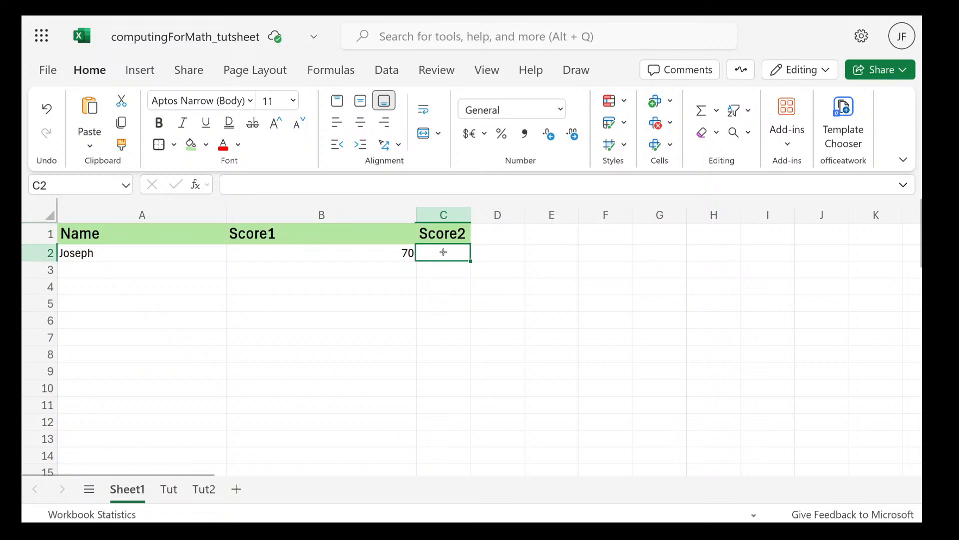
double_click(443, 252)
text(8)
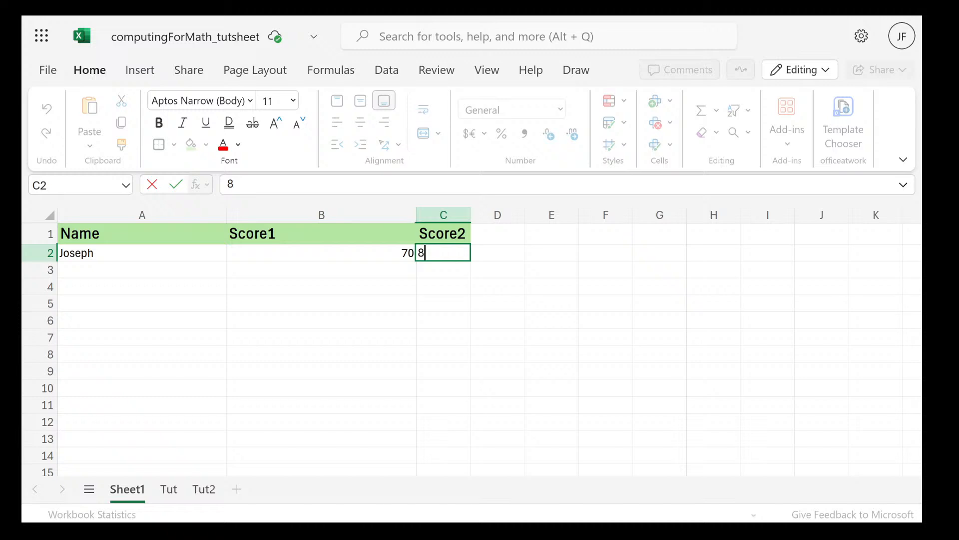
key(Escape)
Replace the Score1 value in cell B2 with 21
click(407, 251)
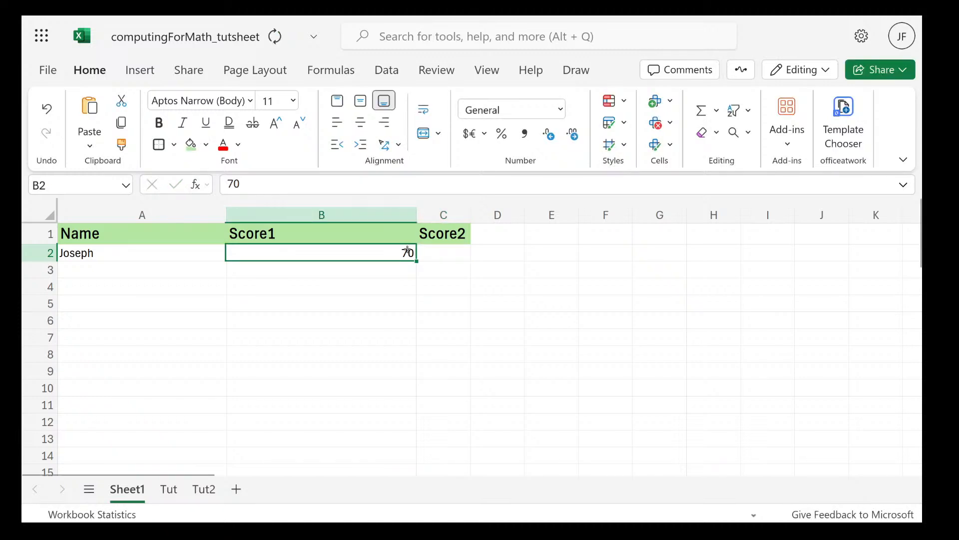
double_click(408, 251)
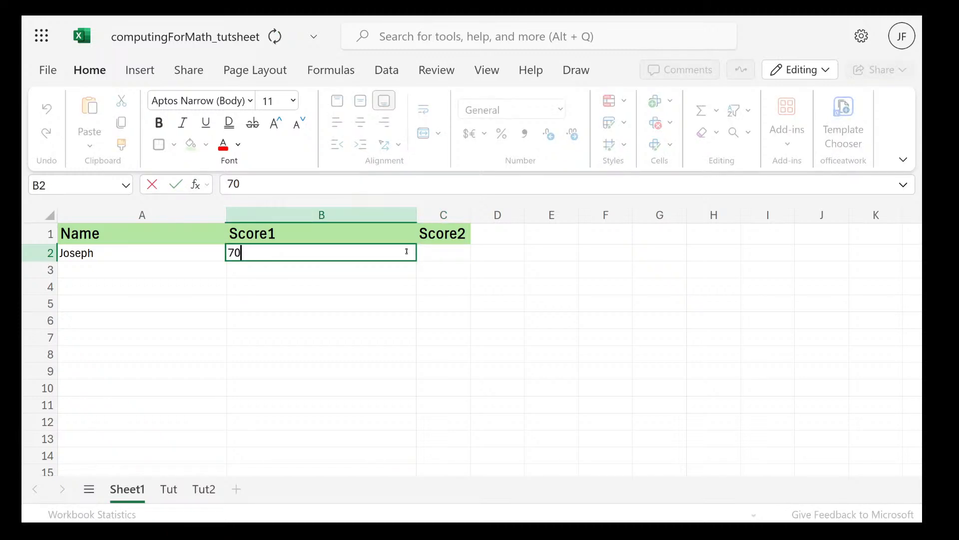
key(BackSpace)
key(BackSpace)
text(21)
Enter 54 as the Score2 value in cell C2
double_click(457, 253)
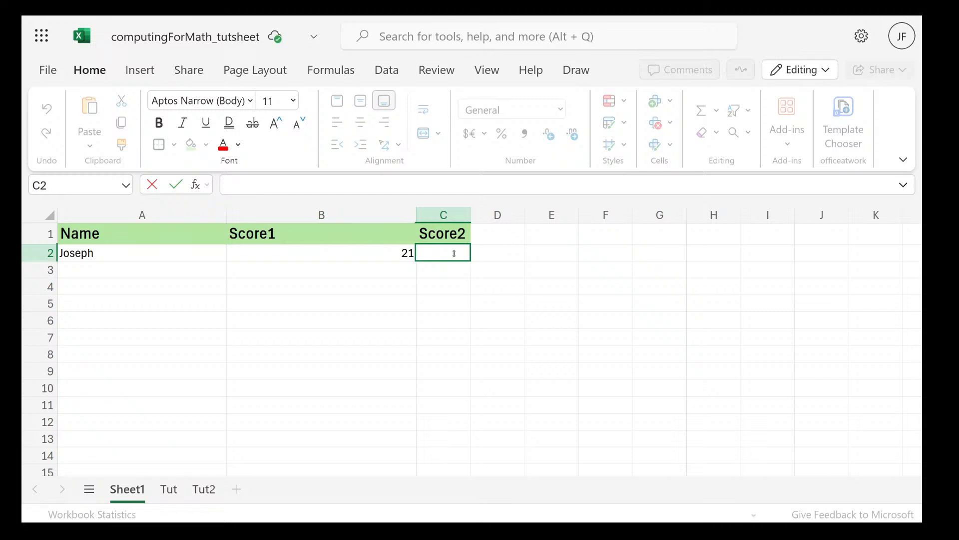
key(Left)
click(449, 250)
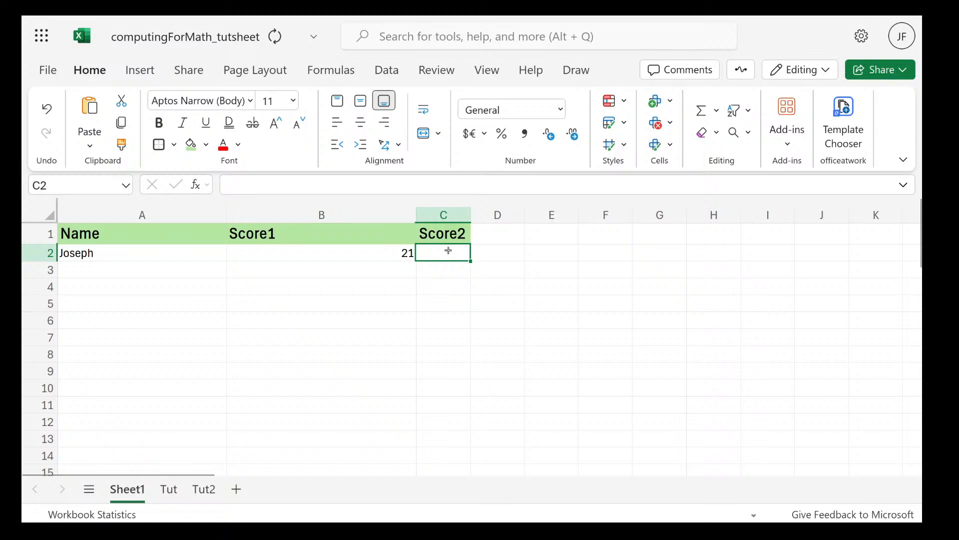
text(54)
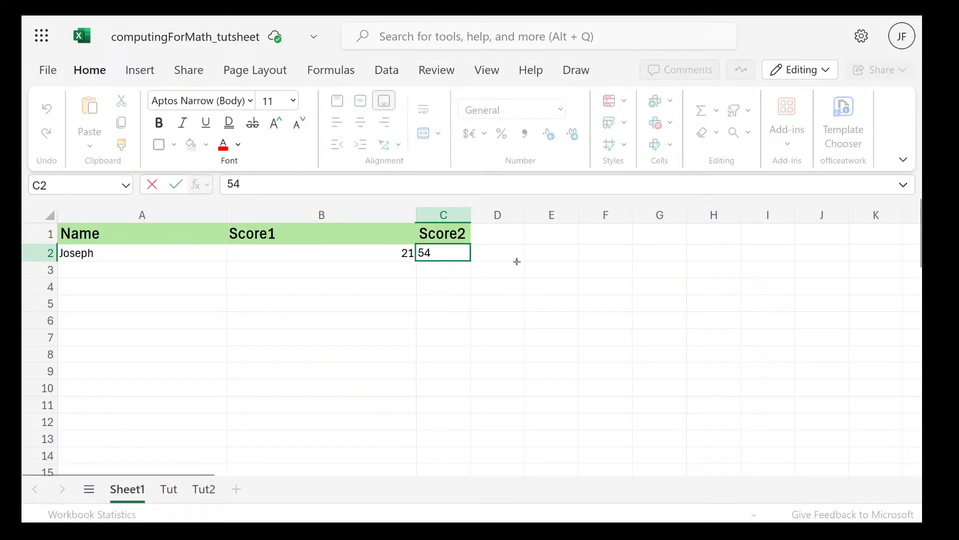
Add the header Total in cell D1
click(498, 233)
text(T)
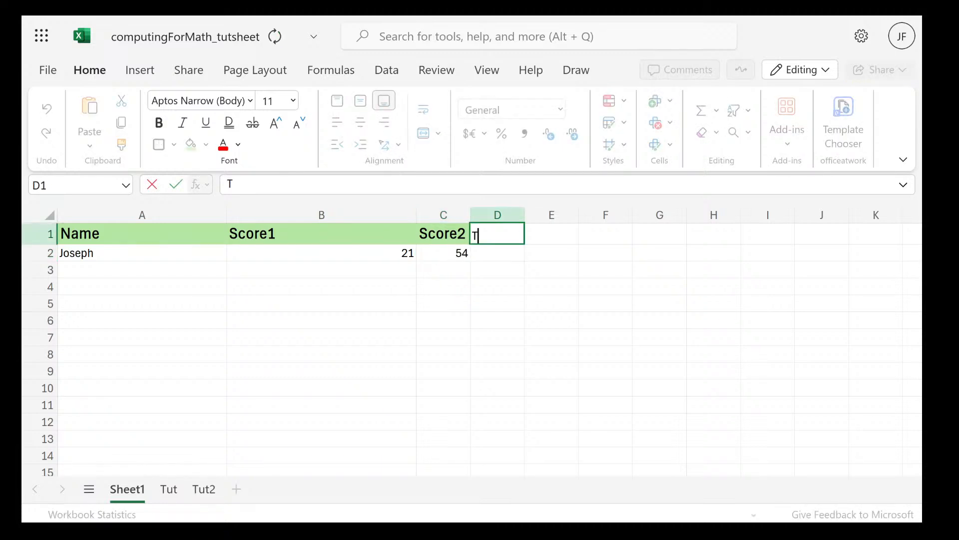
text(otal)
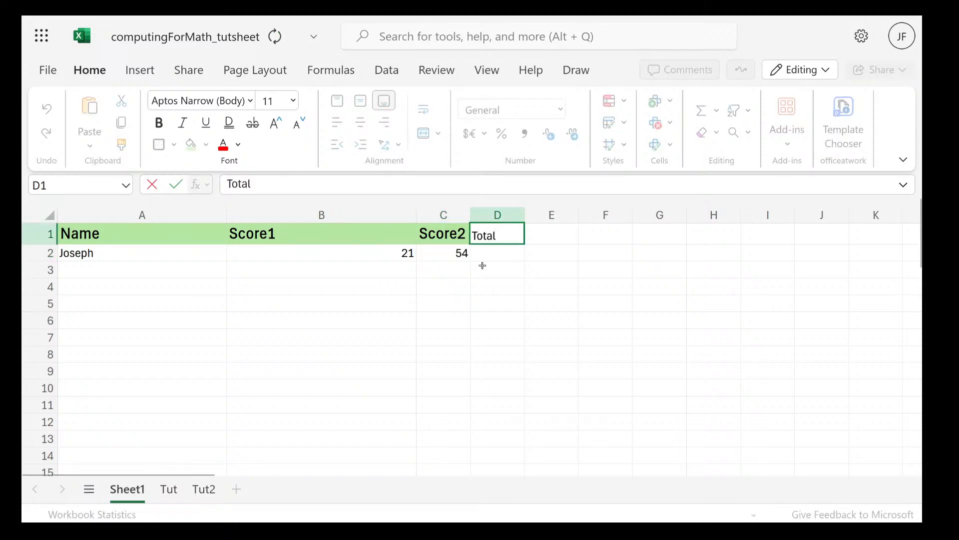
Enter the formula =B2+C2 in cell D2 to add the two scores by cell reference
click(514, 253)
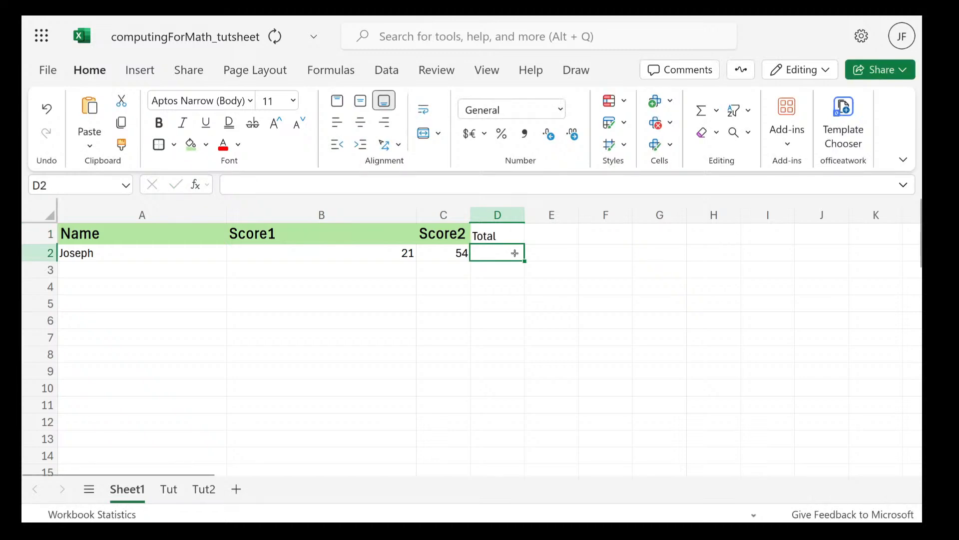
text(=)
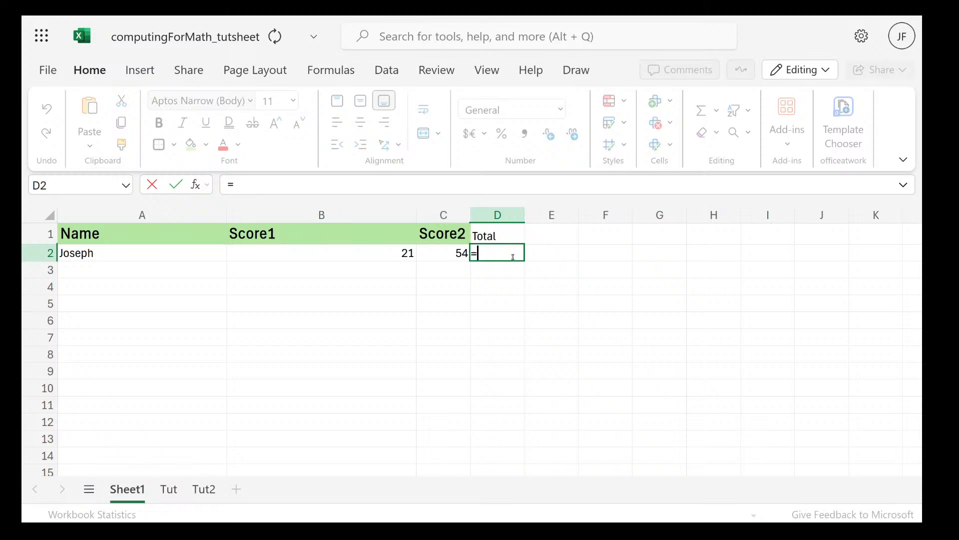
text(B2)
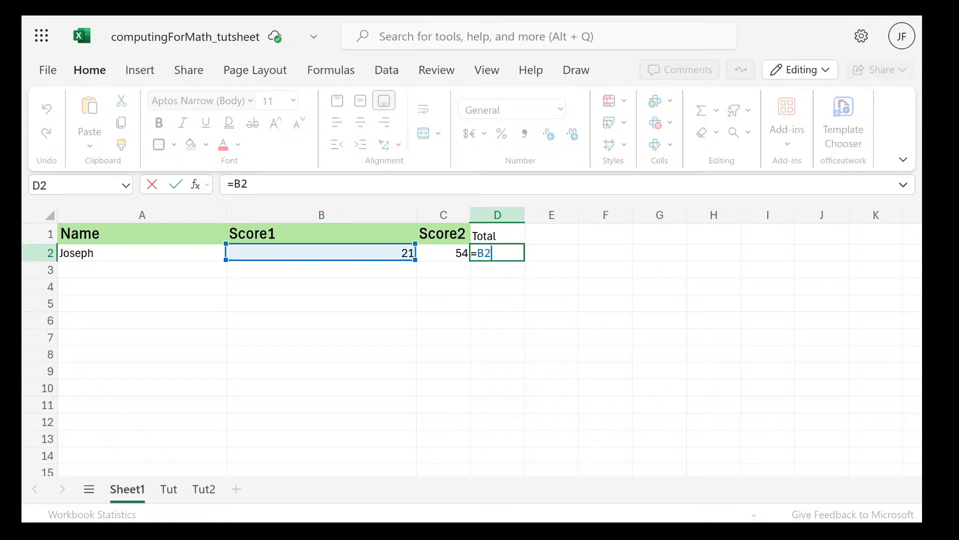
text(+c2)
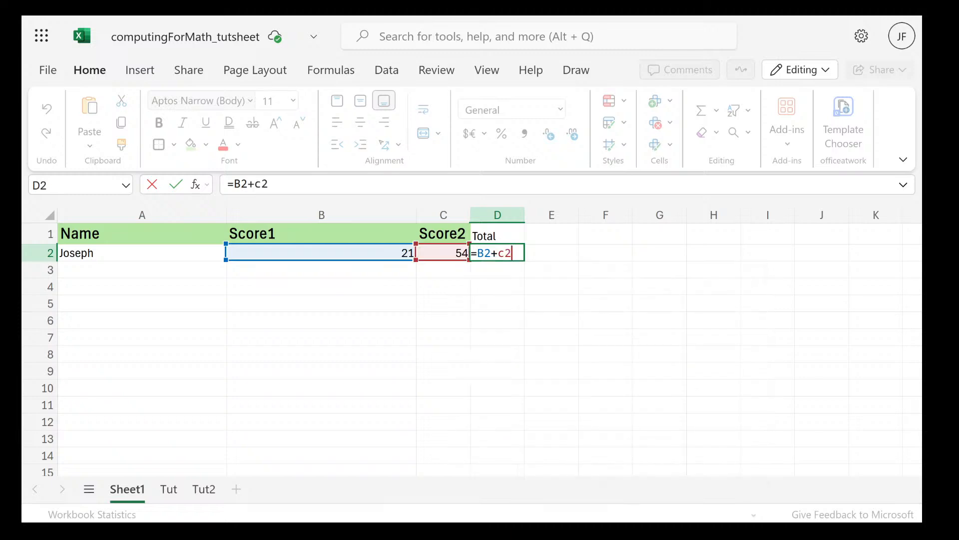
key(Left)
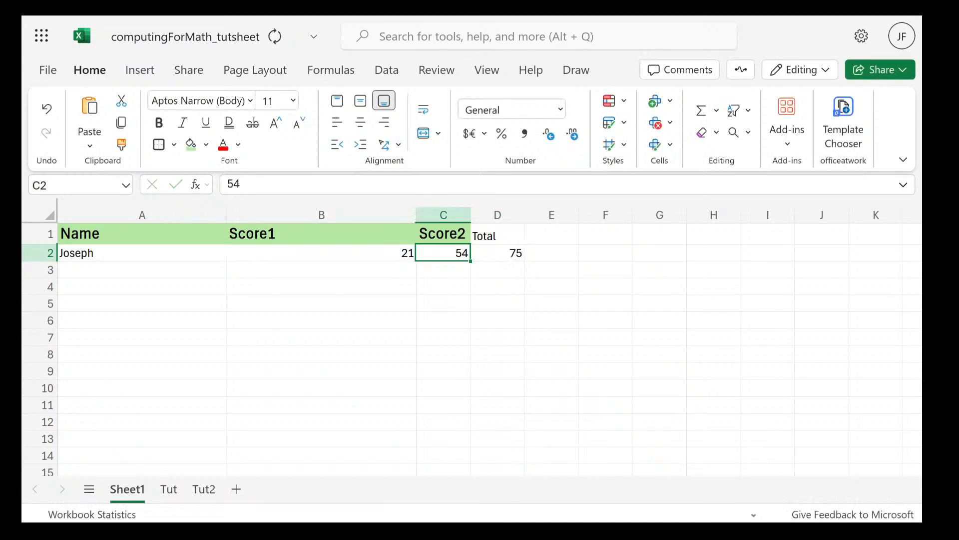
Open cell D2 to examine the cells its formula refers to, close it, and move down to cell D5
double_click(503, 248)
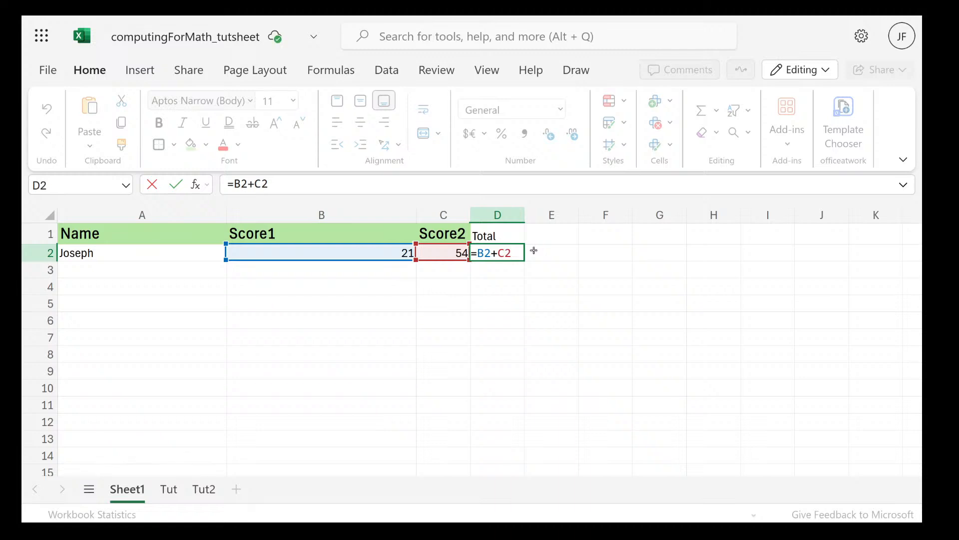
key(Return)
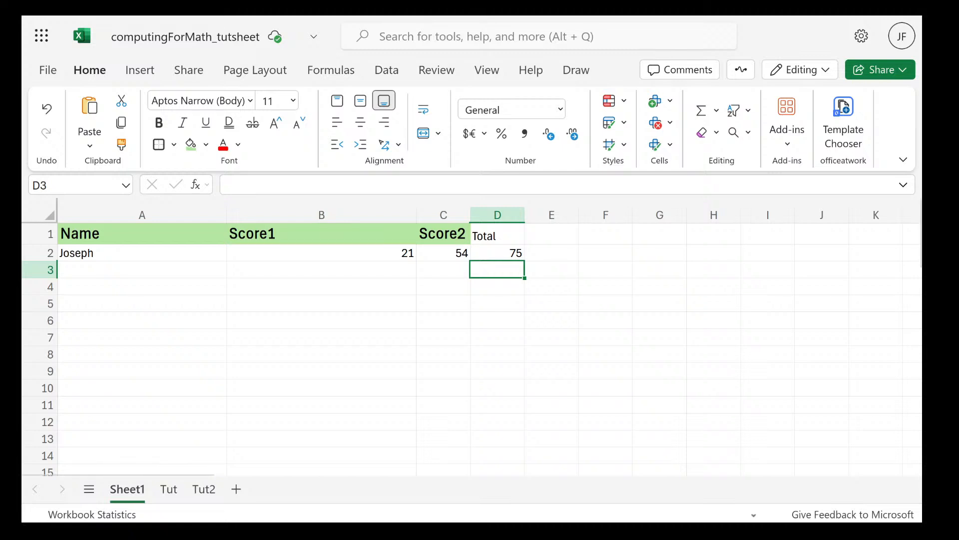
key(Down)
key(Down)
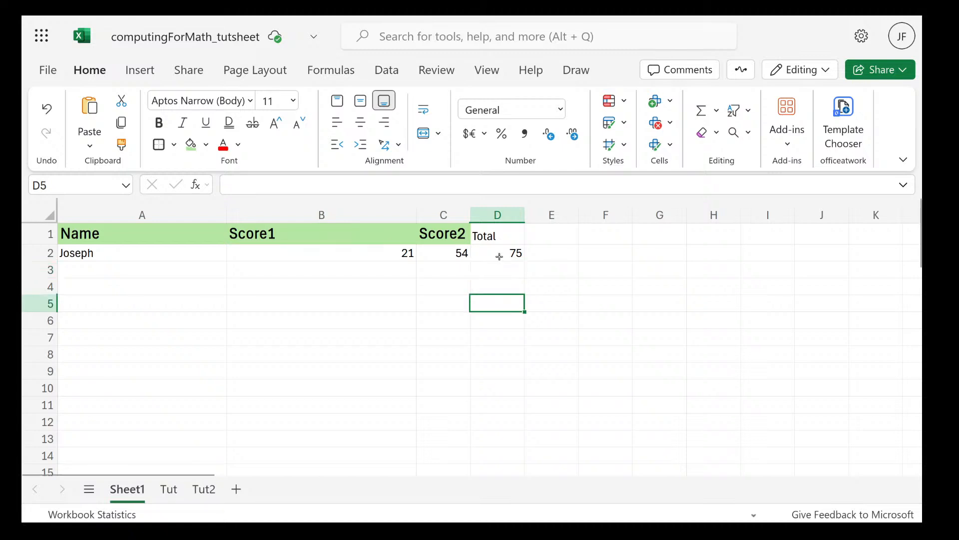
Reopen the Total formula in cell D2 twice to review its references to the two score cells, closing it unedited each time
double_click(499, 257)
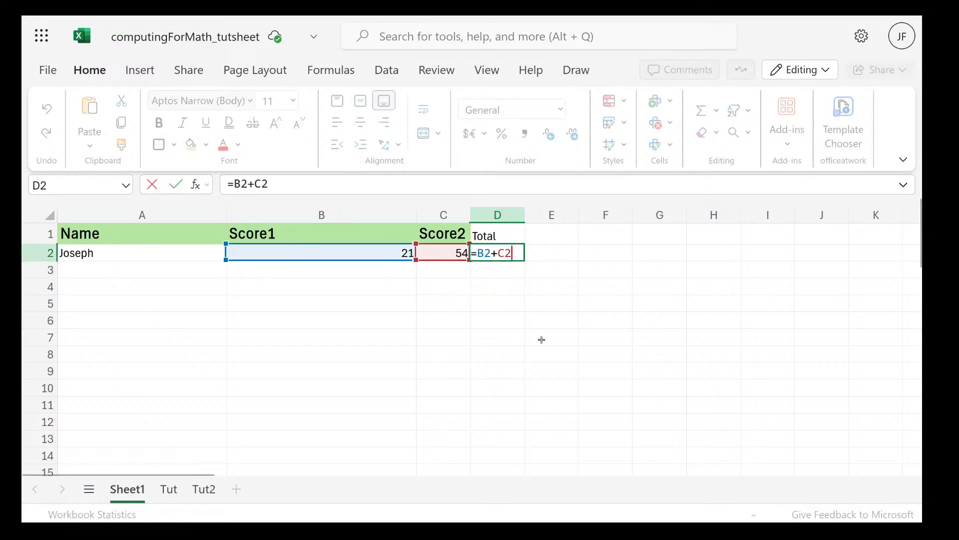
key(Escape)
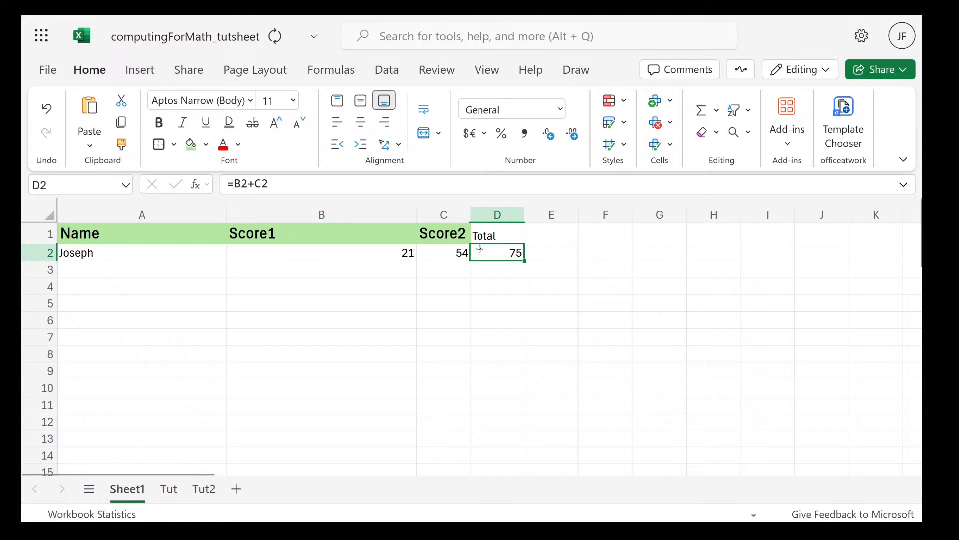
double_click(512, 252)
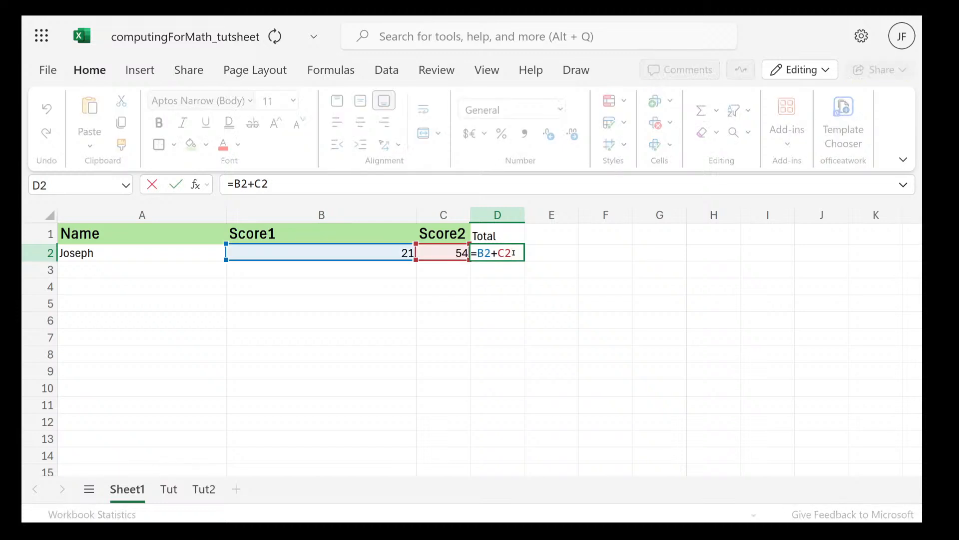
key(Return)
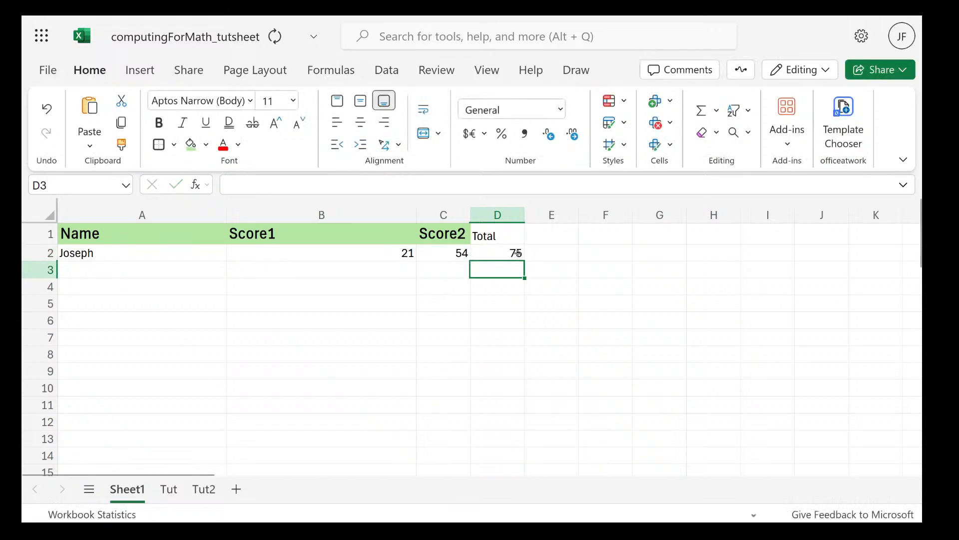
Rebuild the formula in cell D2 as =B2+C2, replacing the old references by picking the Score1 and Score2 cells in row 2
double_click(518, 253)
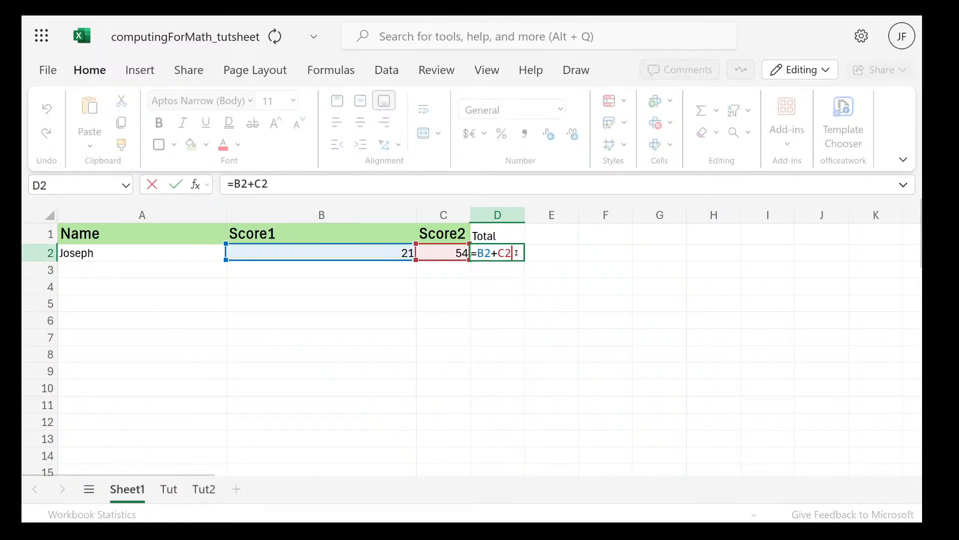
drag(516, 252, 478, 253)
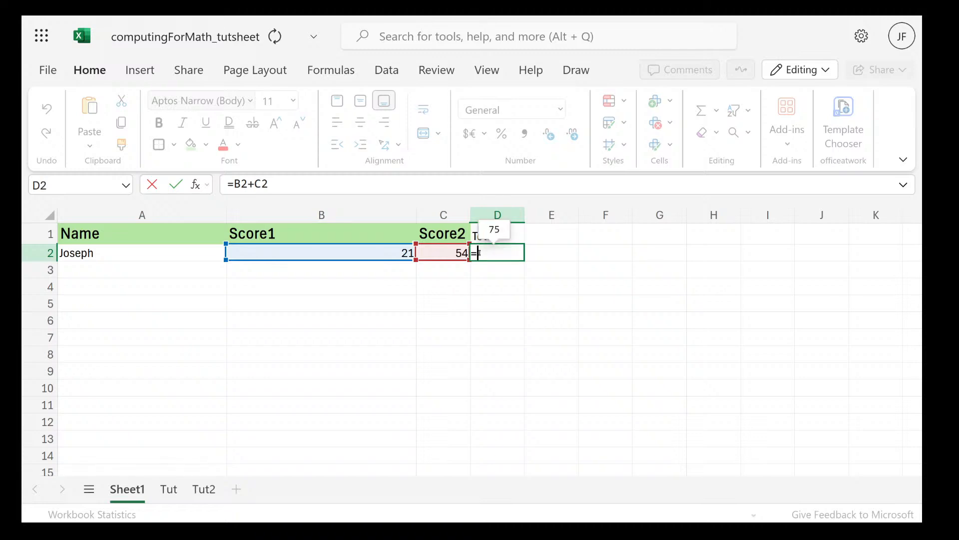
key(BackSpace)
click(397, 255)
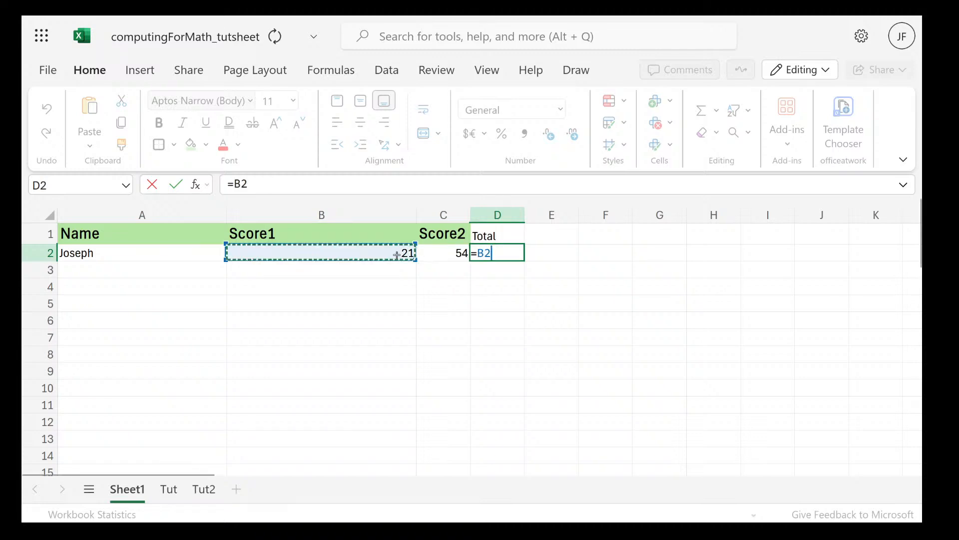
text(+)
click(458, 253)
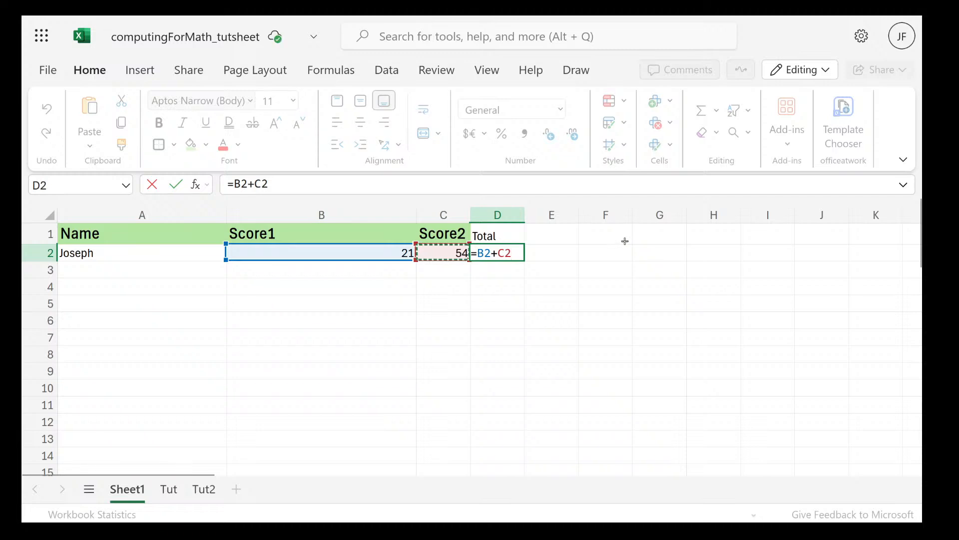
key(Return)
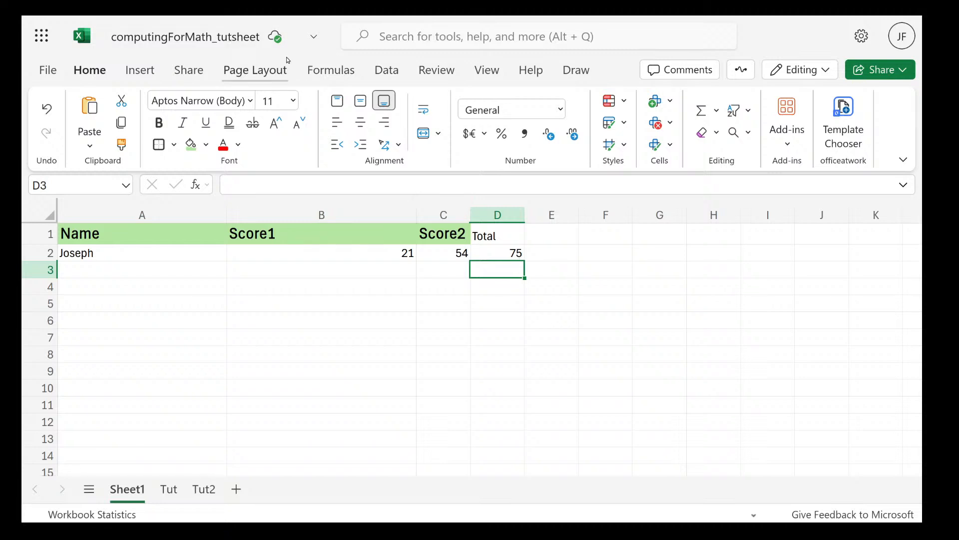
Switch to the MATH 177 lecture slides in Firefox and read the task on finding the total price of Apple only
mouse_move(244, 17)
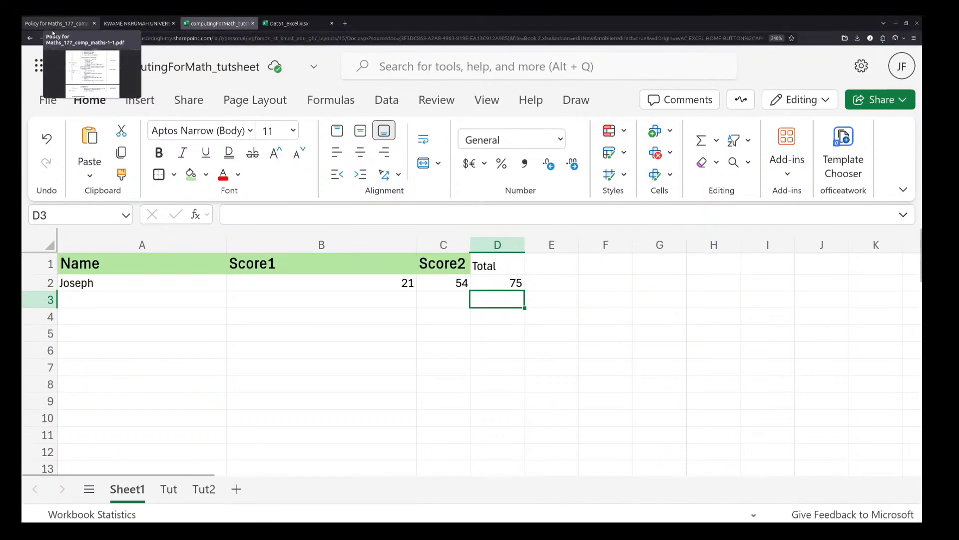
mouse_move(21, 16)
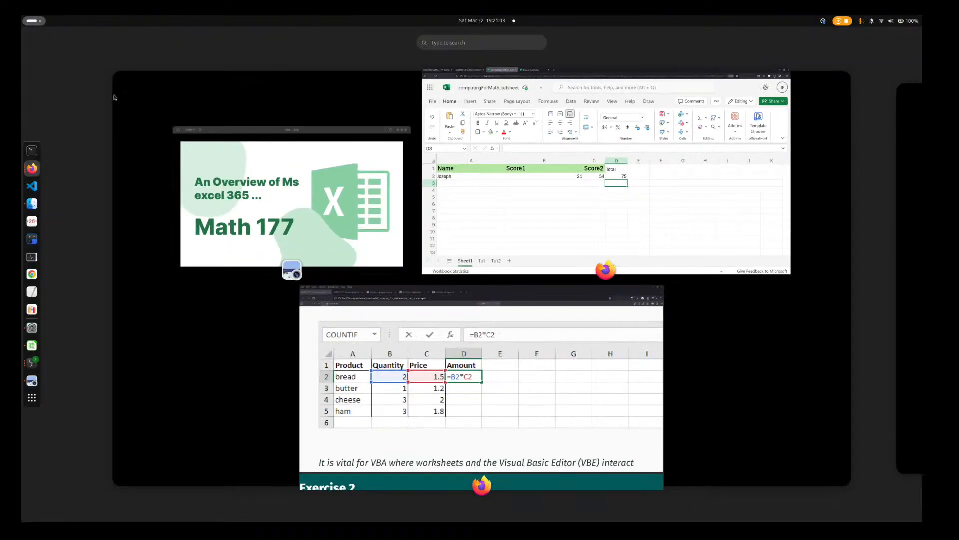
click(405, 330)
scroll(460, 301, down, 10)
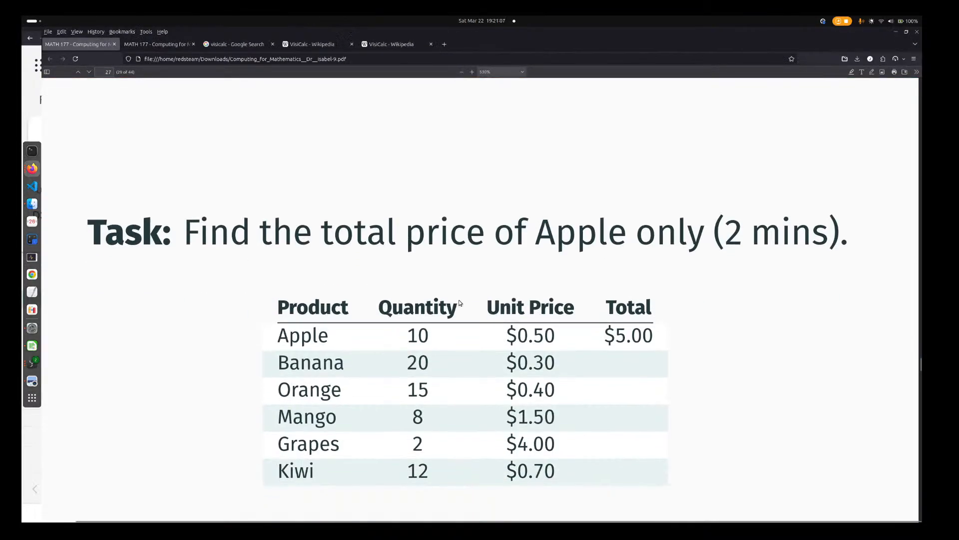
scroll(460, 302, down, 4)
scroll(460, 302, up, 2)
scroll(460, 303, down, 1)
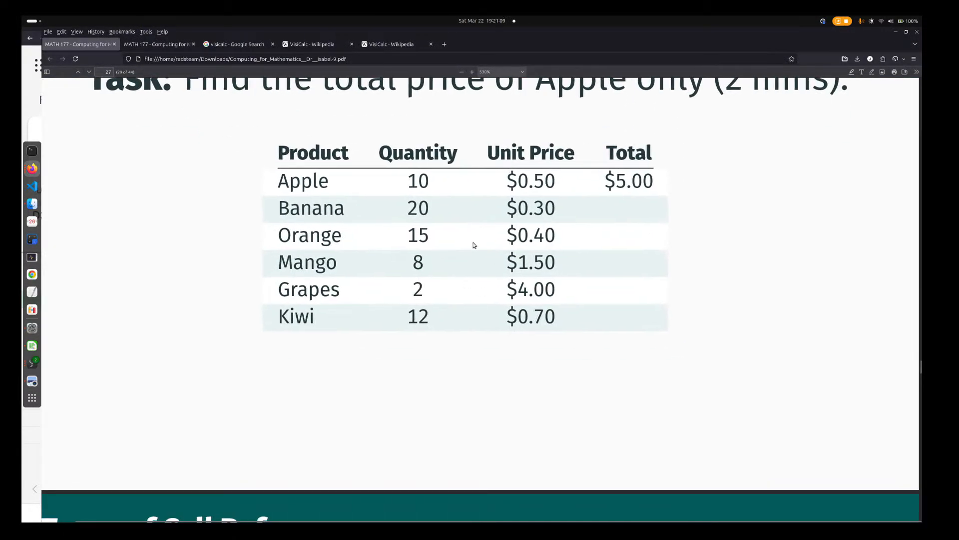
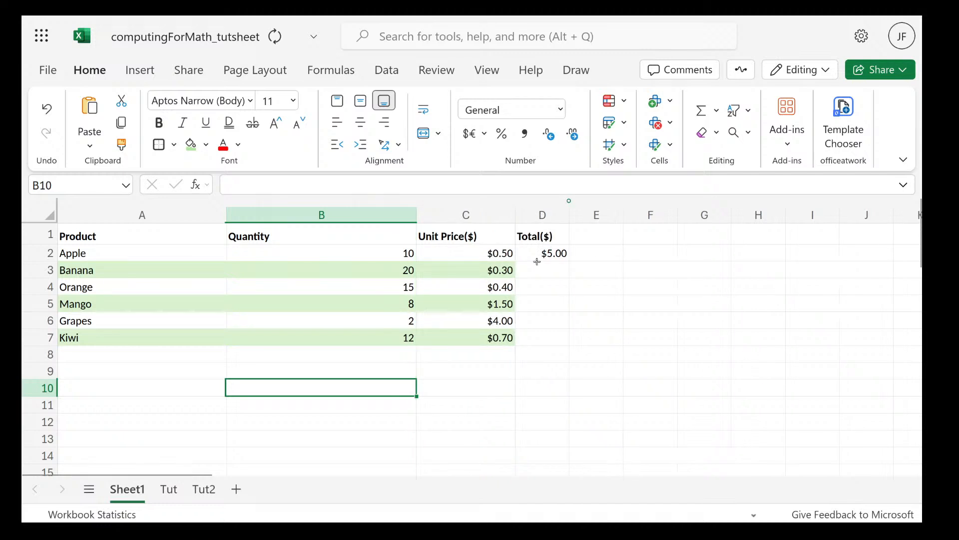
Replace the Apple total in cell D2 with the formula =B2*C2, picking its quantity and unit price cells, and reselect the cell
key(ctrl+c)
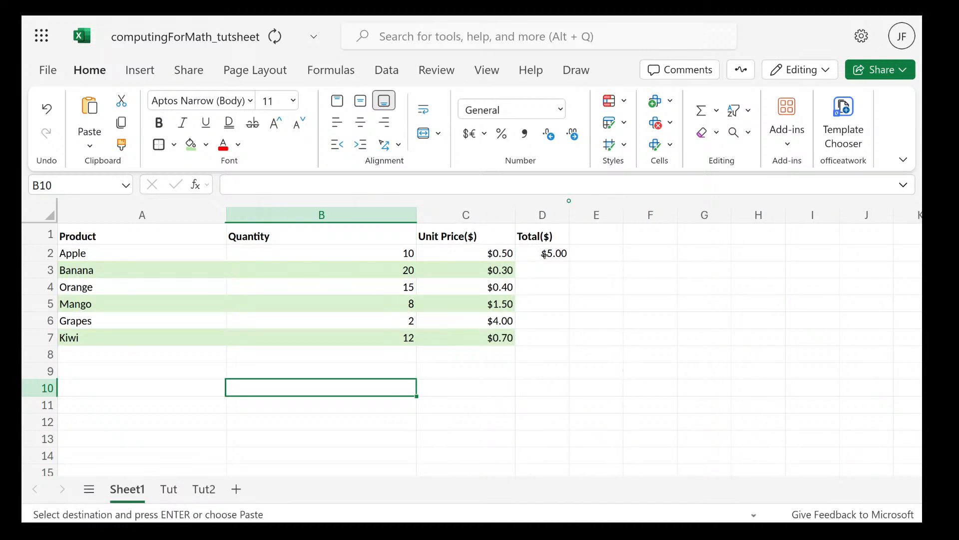
double_click(544, 254)
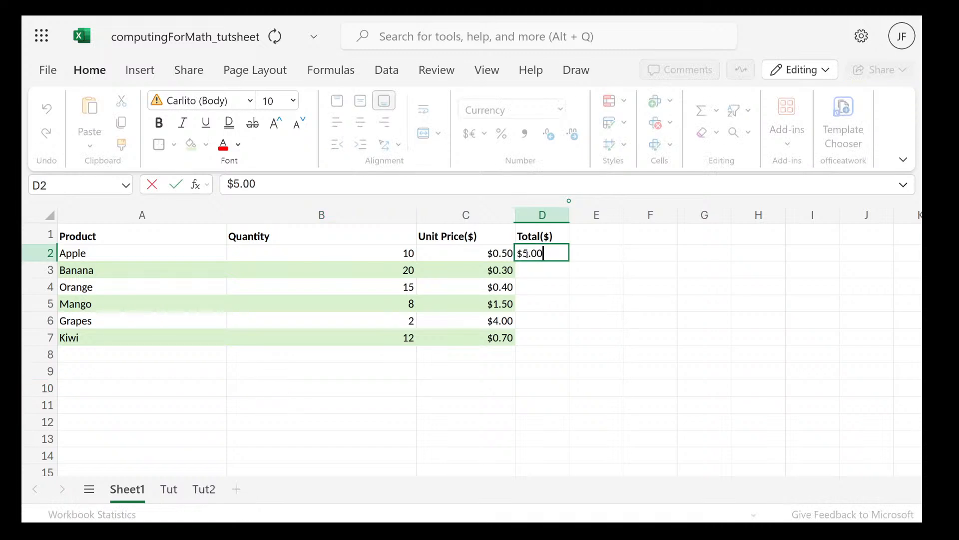
key(BackSpace)
key(BackSpace)
key(BackSpace)
key(BackSpace)
key(BackSpace)
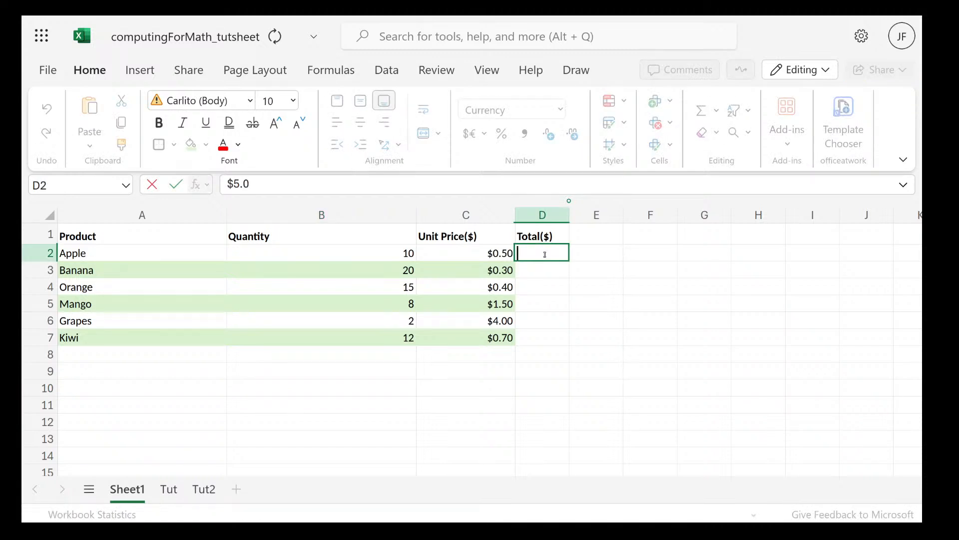
text(=)
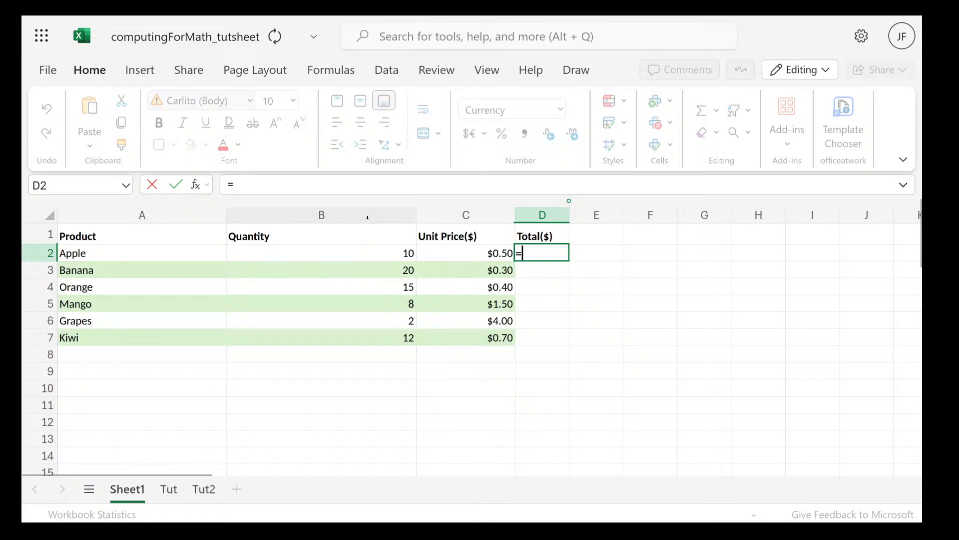
click(361, 255)
text(*)
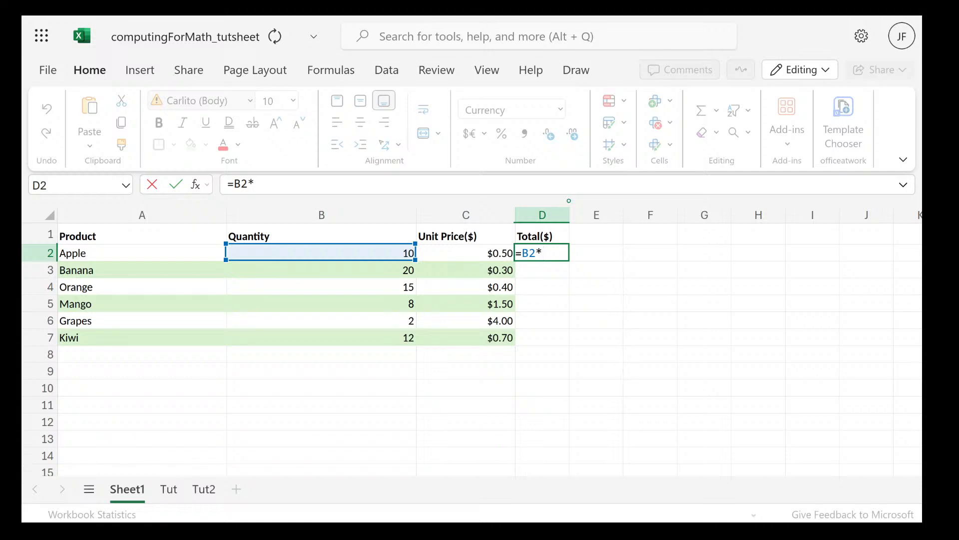
scroll(481, 249, down, 1)
click(481, 248)
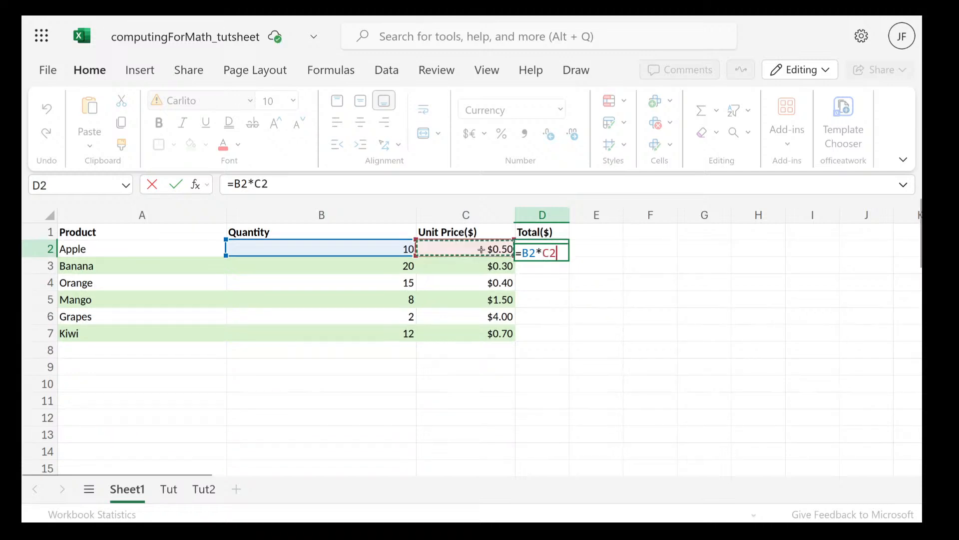
key(Return)
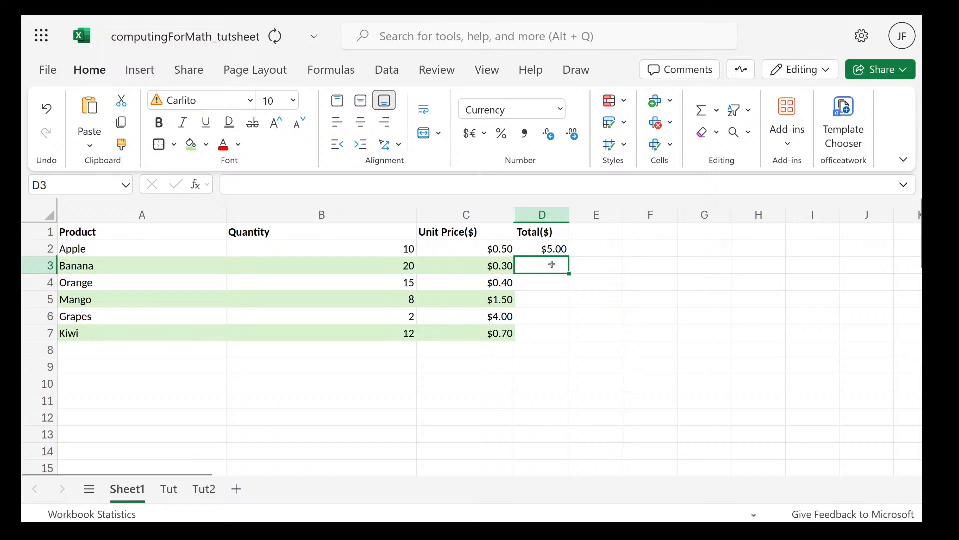
key(Up)
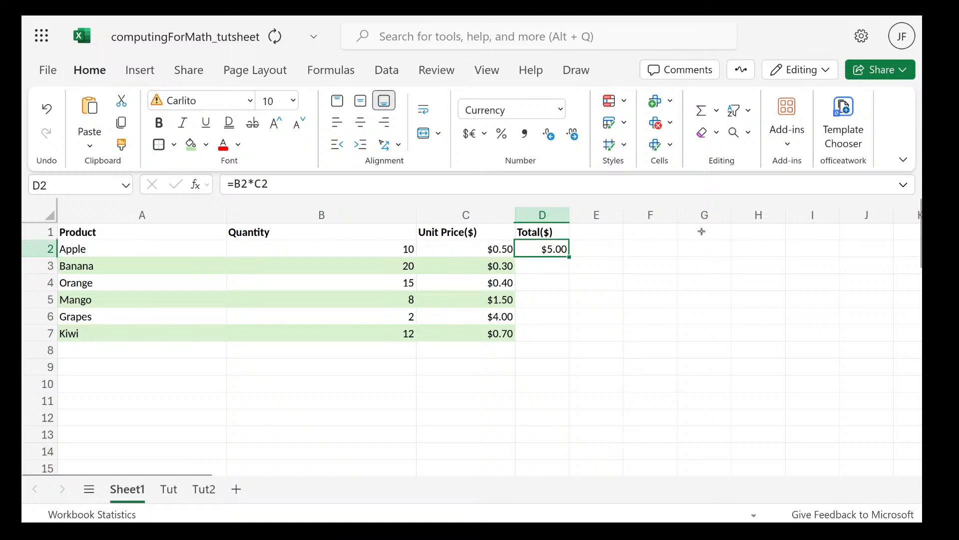
Enter 45 in cell F2
click(662, 255)
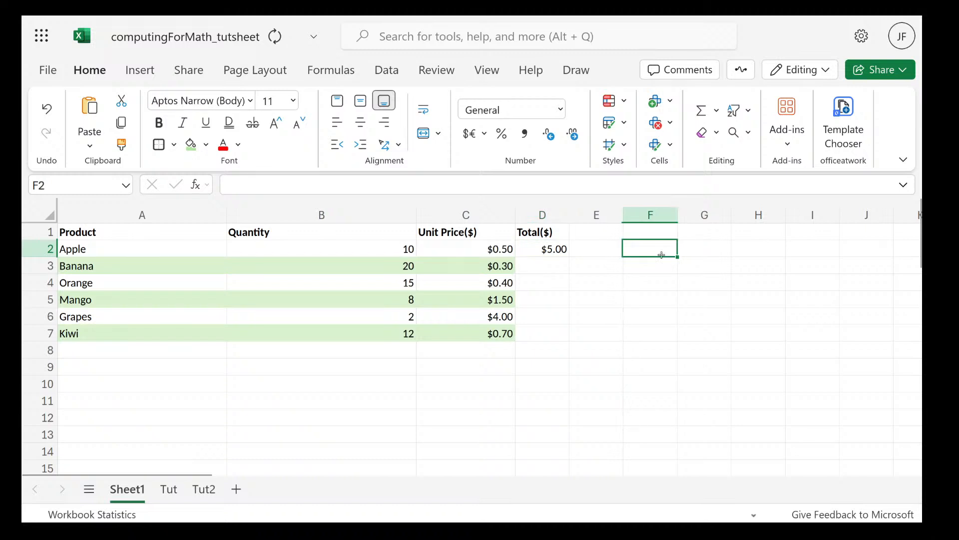
text(45)
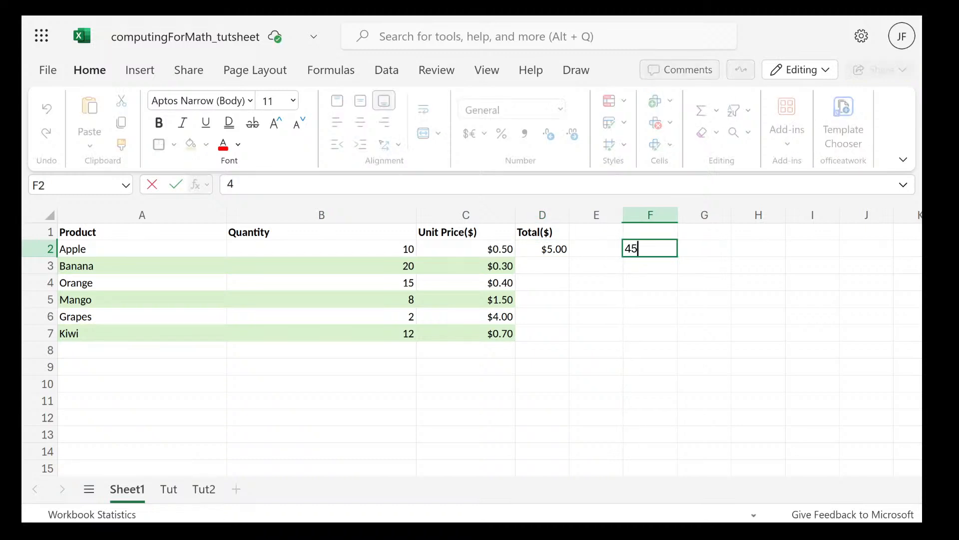
click(758, 298)
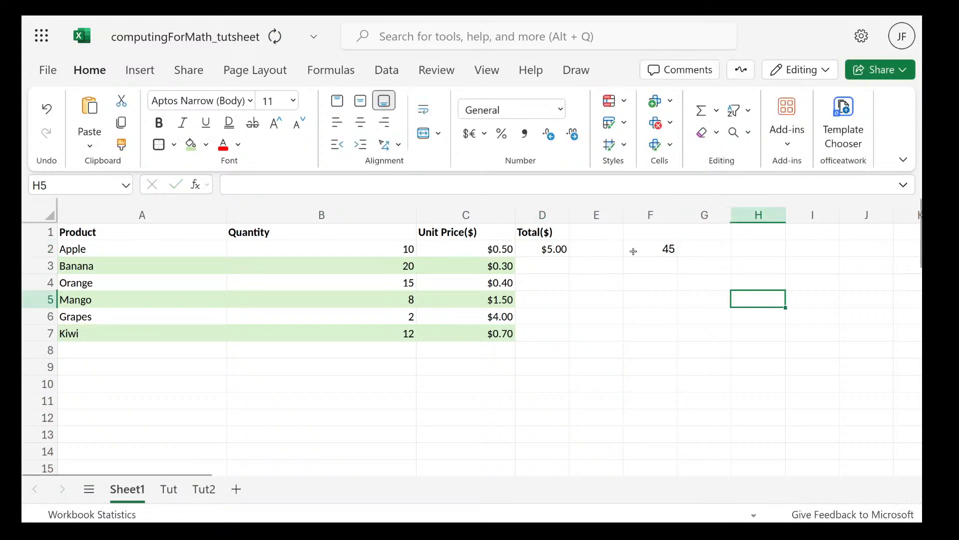
Apply the Currency number format to the 45 in cell F2
click(659, 257)
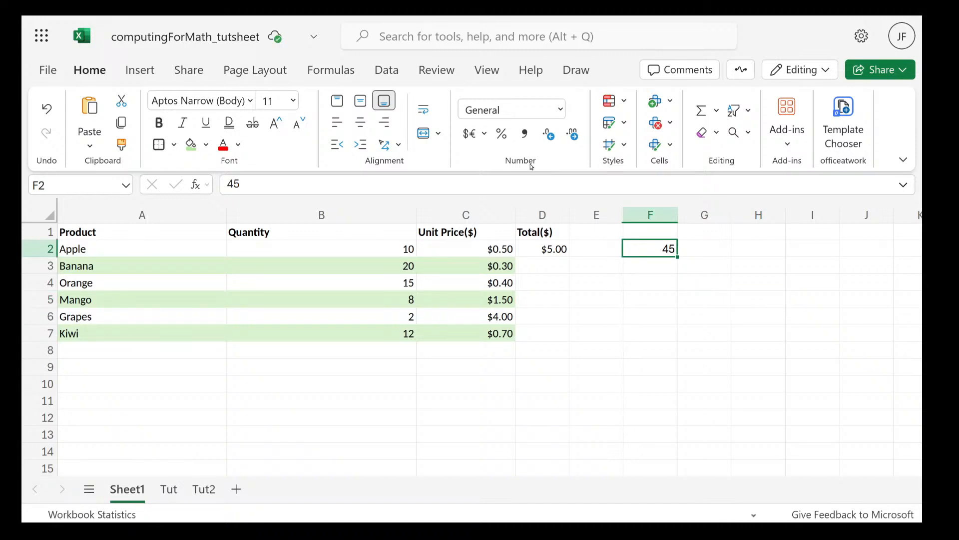
click(562, 109)
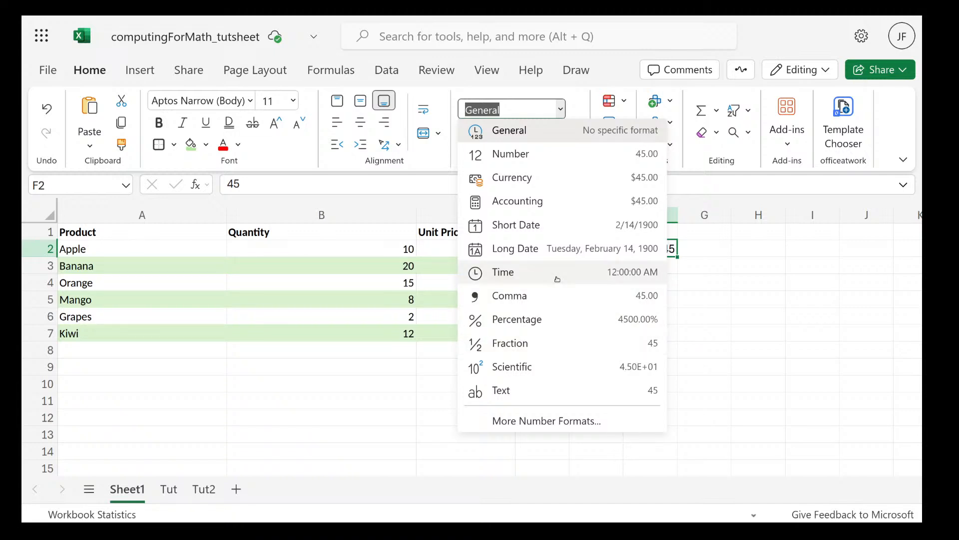
click(534, 179)
click(704, 299)
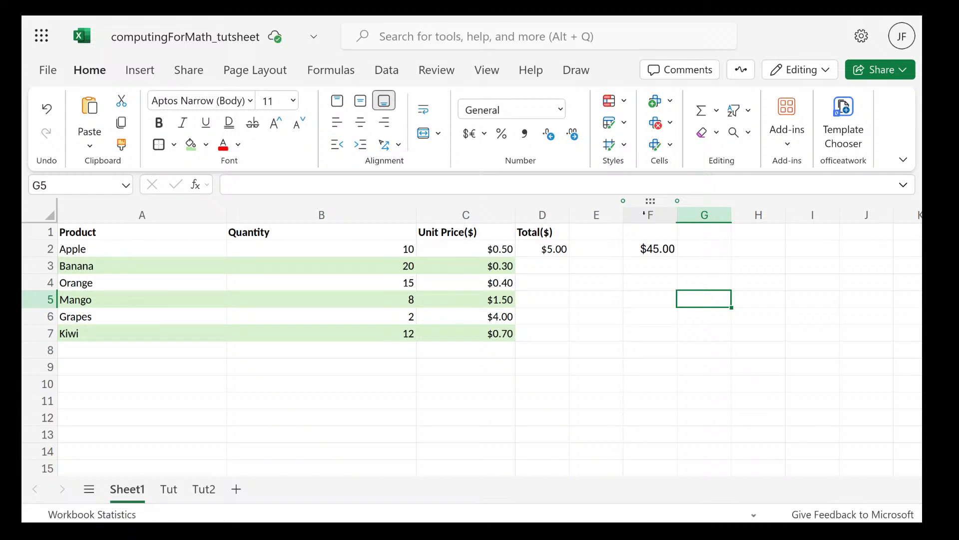
Apply the Currency number format to the whole of column F
click(644, 213)
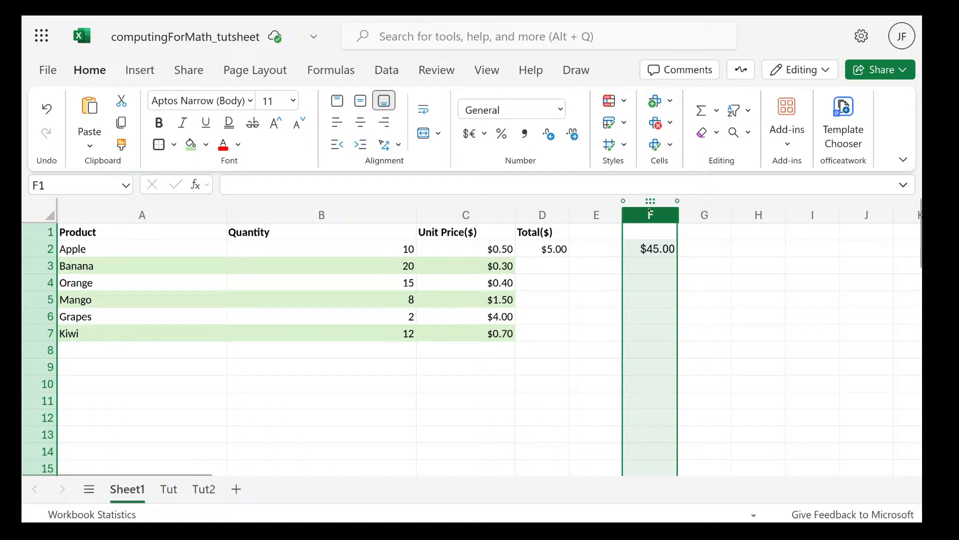
key(ctrl+shift+plus)
click(660, 218)
mouse_move(33, 314)
click(561, 109)
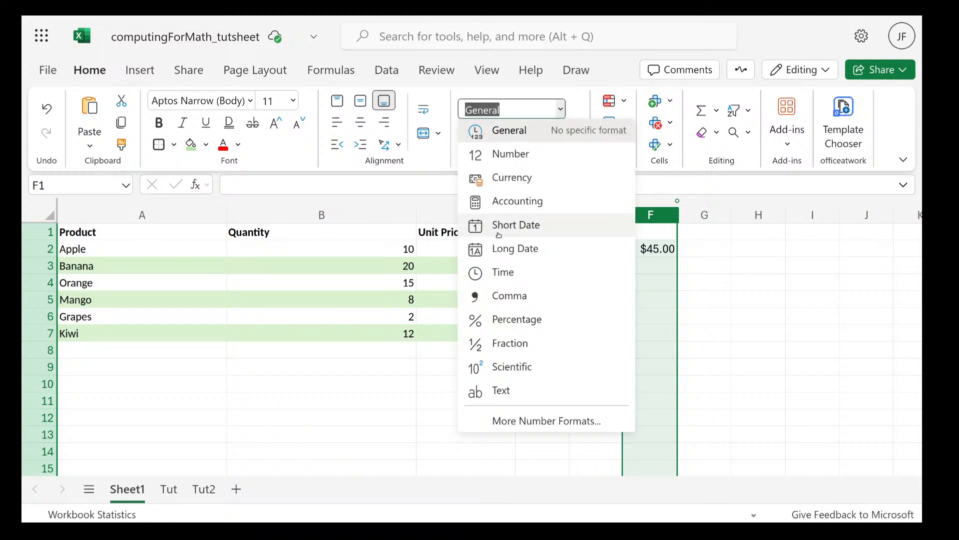
click(651, 299)
Enter 67 in cell F5 and 90 in cell F4
double_click(656, 303)
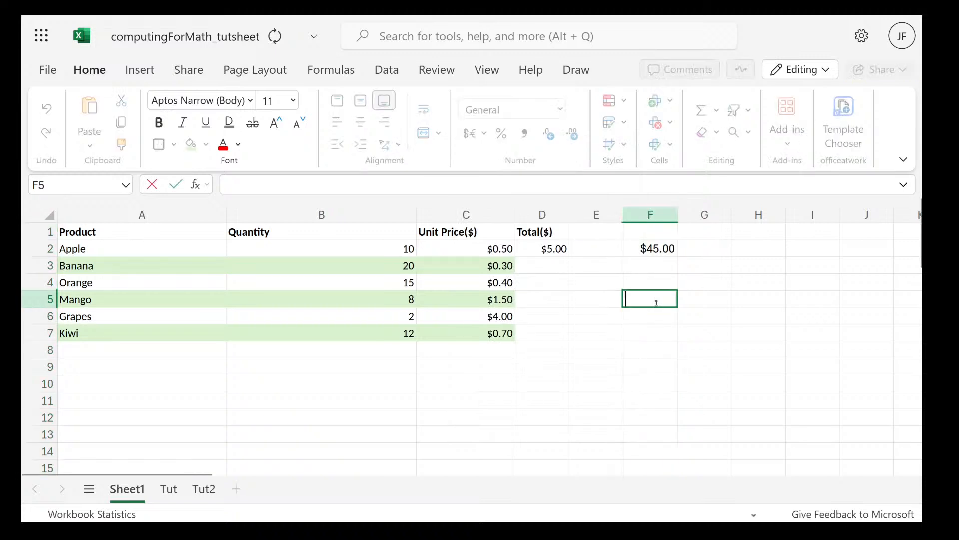
text(67)
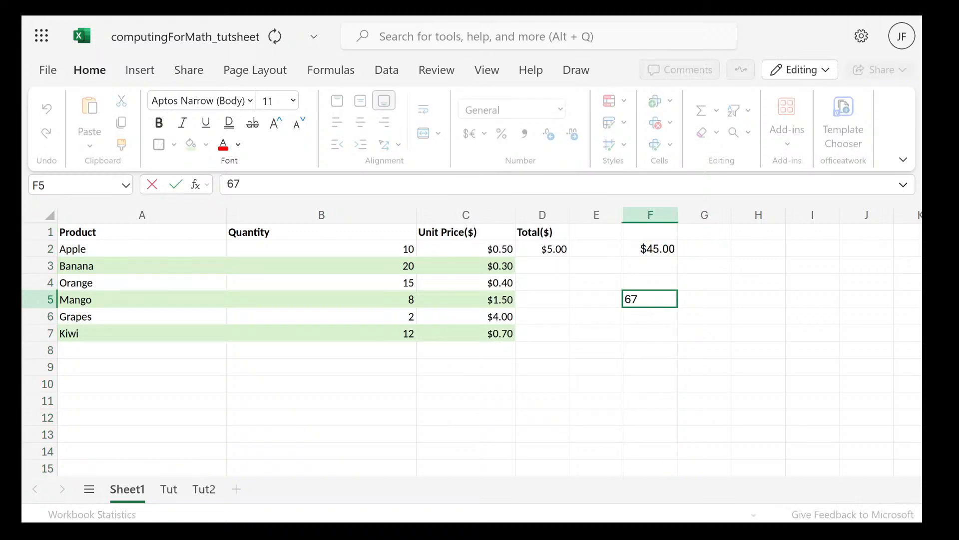
key(Return)
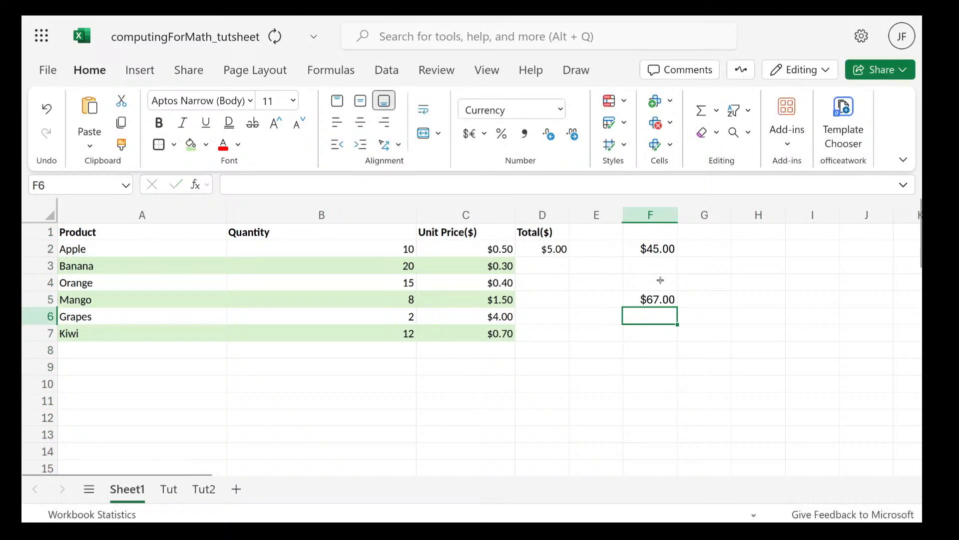
click(661, 280)
text(90)
key(Return)
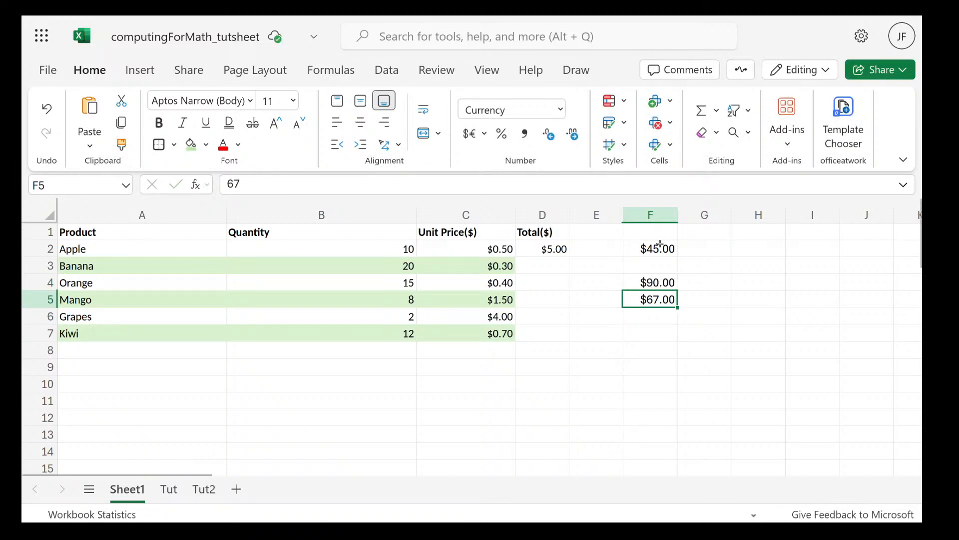
Set the number format of the whole of column F to General
drag(719, 332, 645, 227)
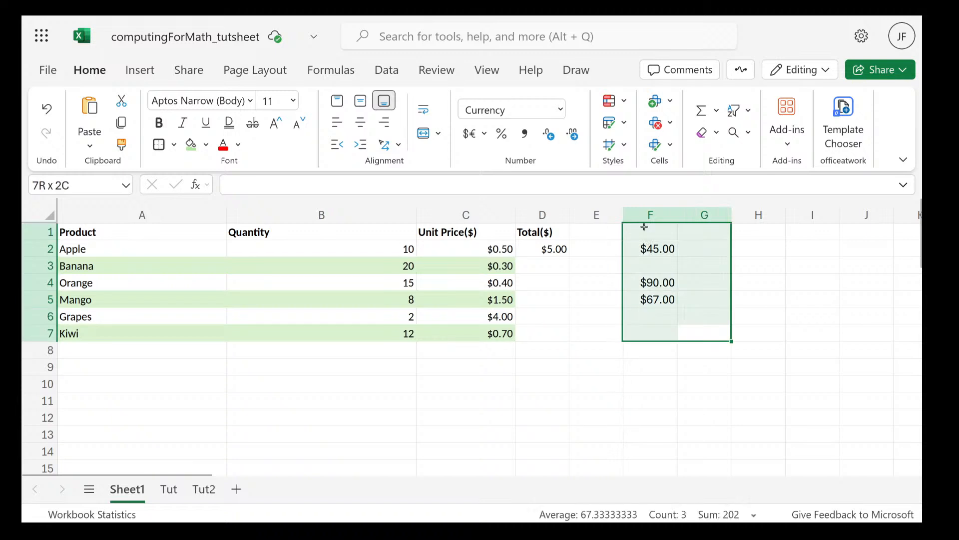
click(645, 215)
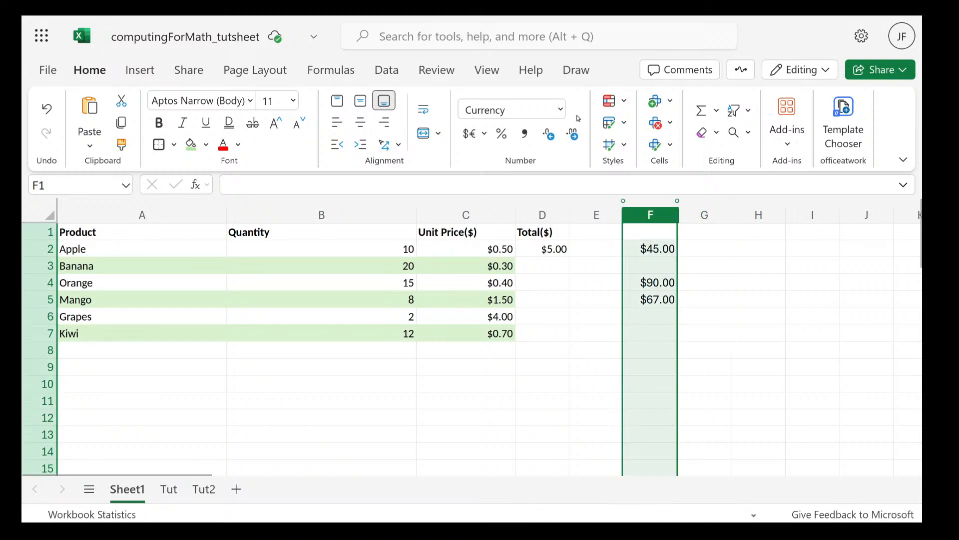
click(560, 109)
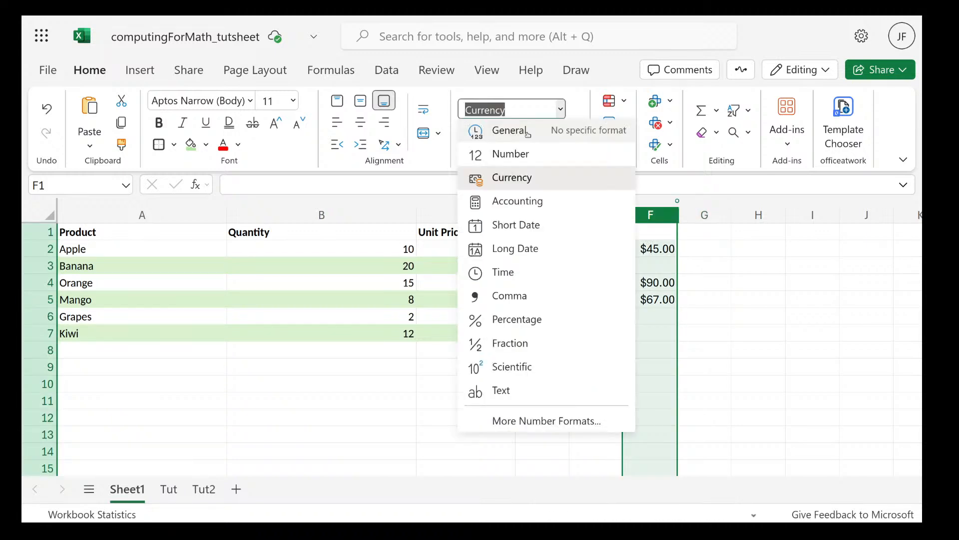
click(528, 132)
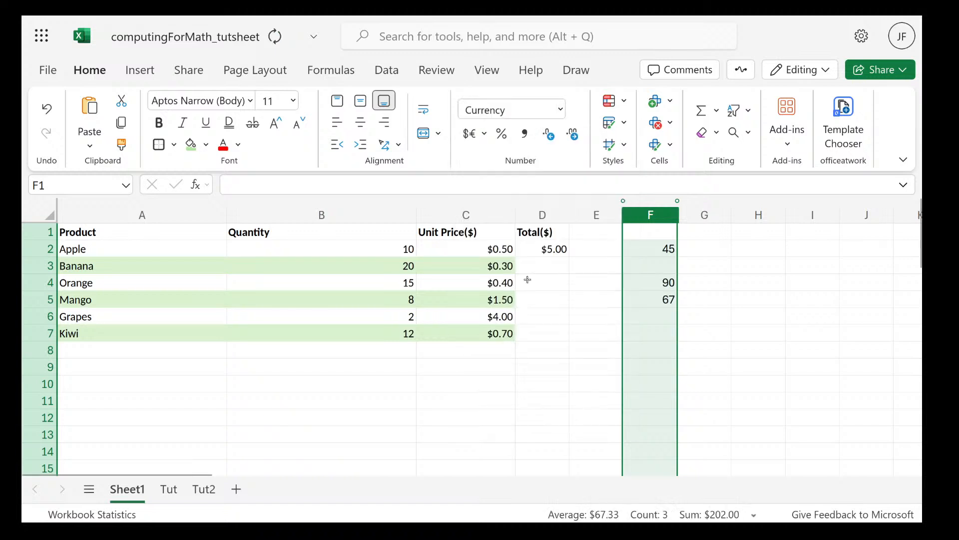
Select the Apple total in cell D2 to review its formula, and move on to cell D4
click(547, 261)
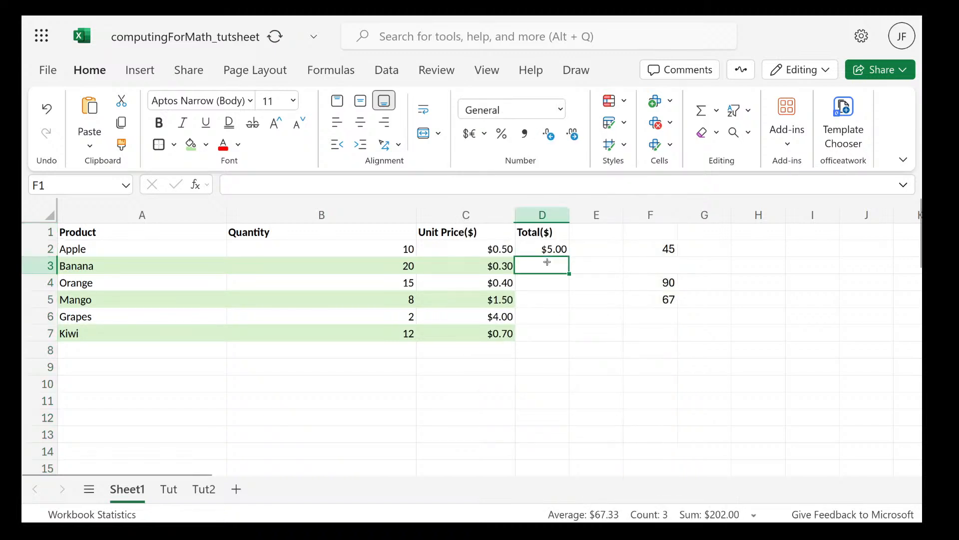
click(549, 250)
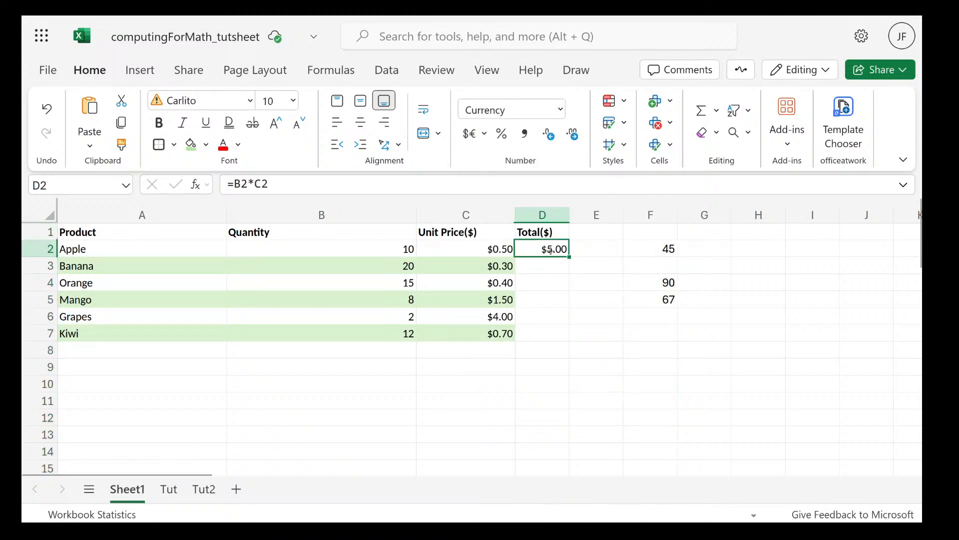
click(553, 283)
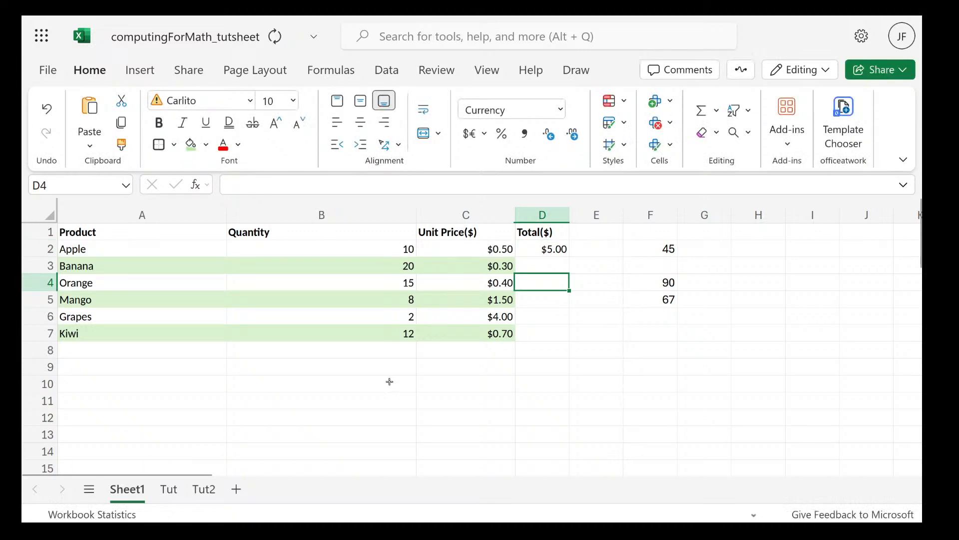
Enter the heading Relative Reference in cell B10, below the product table
scroll(390, 381, down, 3)
click(317, 329)
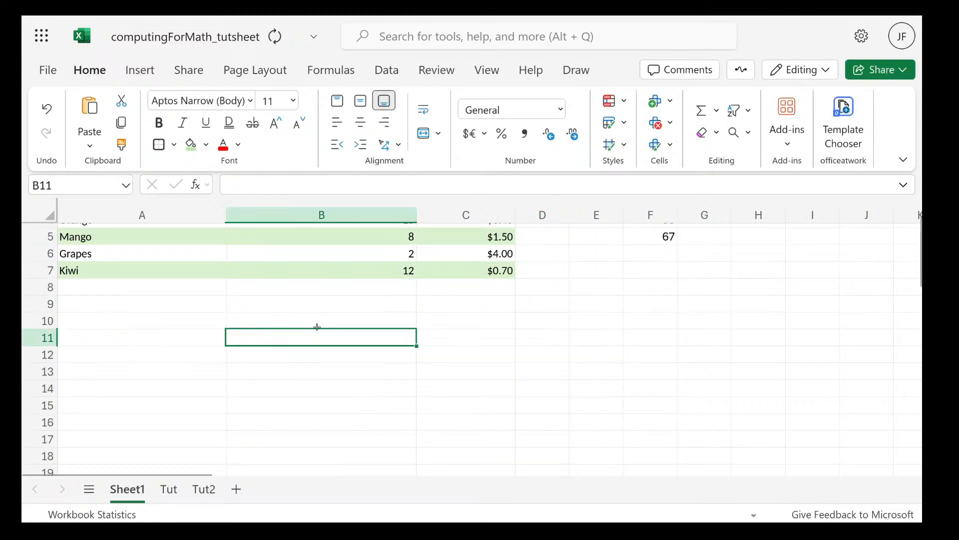
click(317, 324)
text(Re)
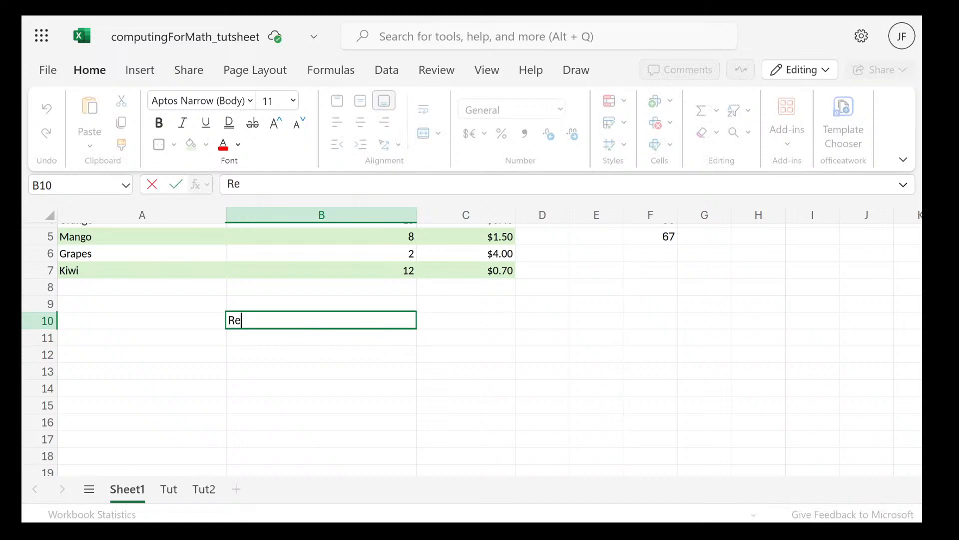
text(lative Reg)
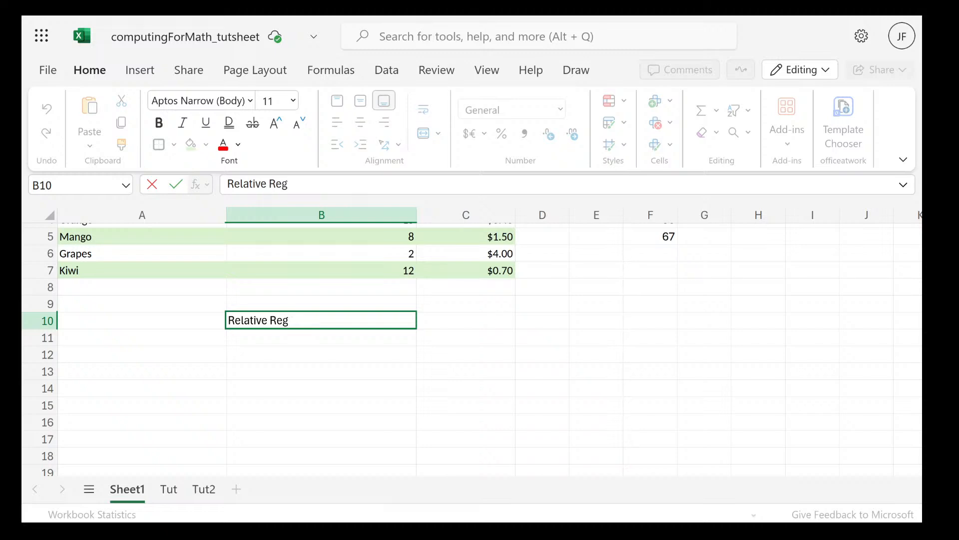
key(BackSpace)
text(ferecn)
key(BackSpace)
key(BackSpace)
text(nce)
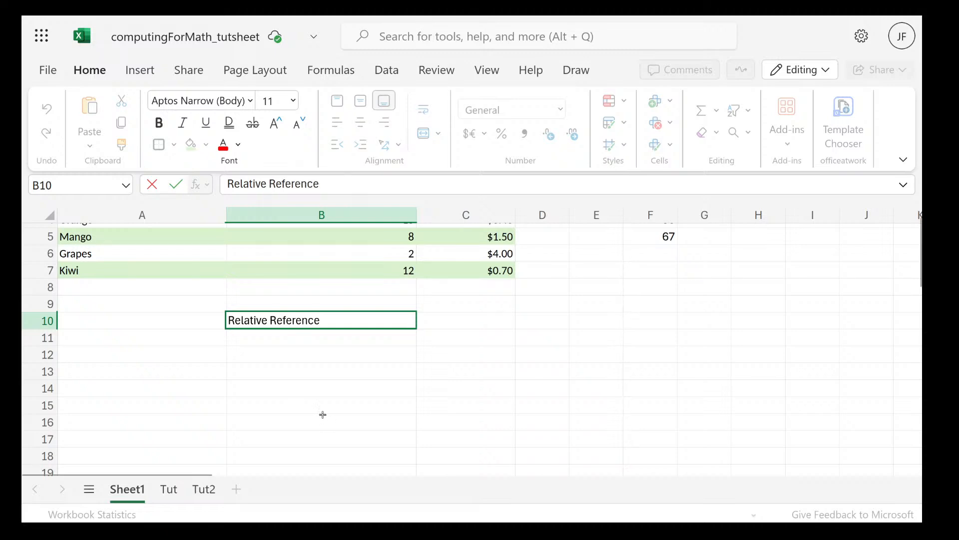
Enter 3 in cell A11 and fill it down through cell A19
click(186, 337)
scroll(187, 337, down, 1)
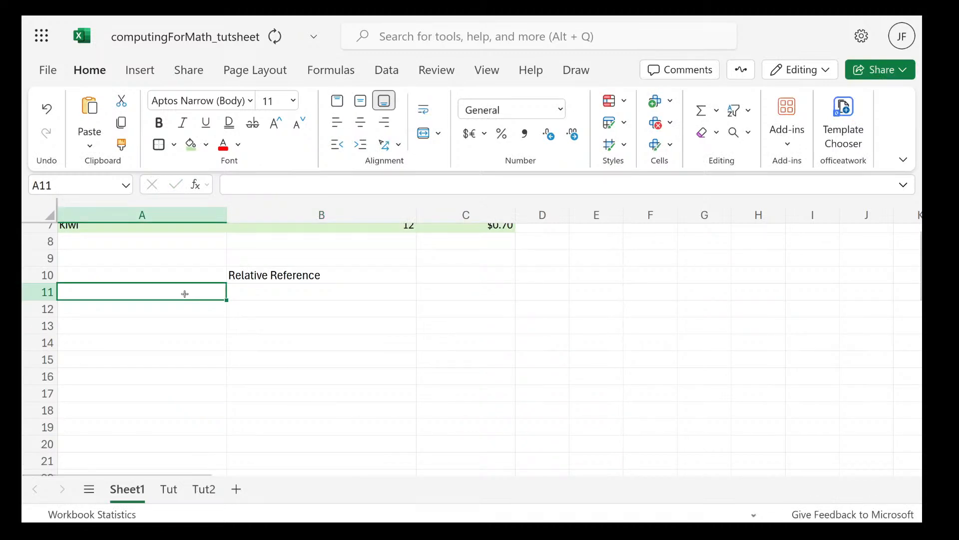
text(3)
click(230, 302)
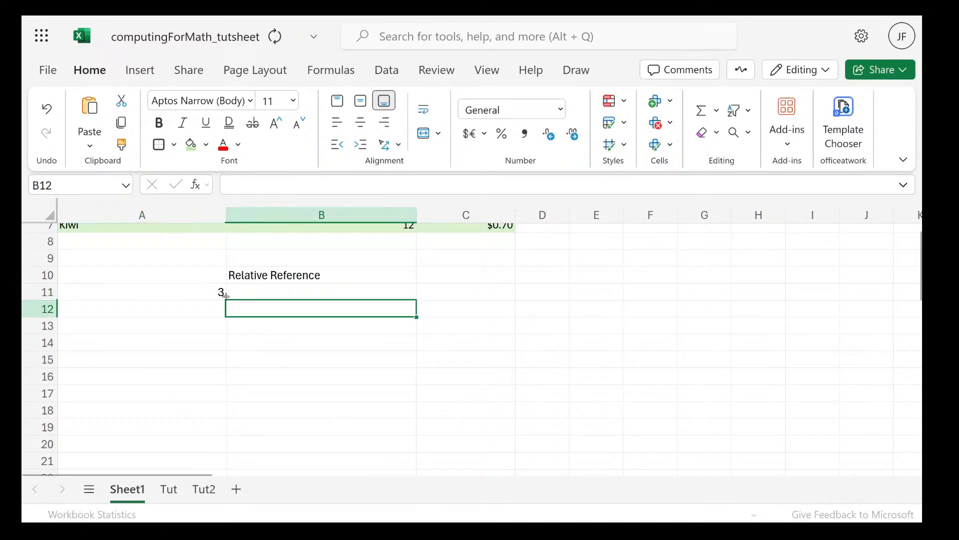
drag(225, 295, 227, 429)
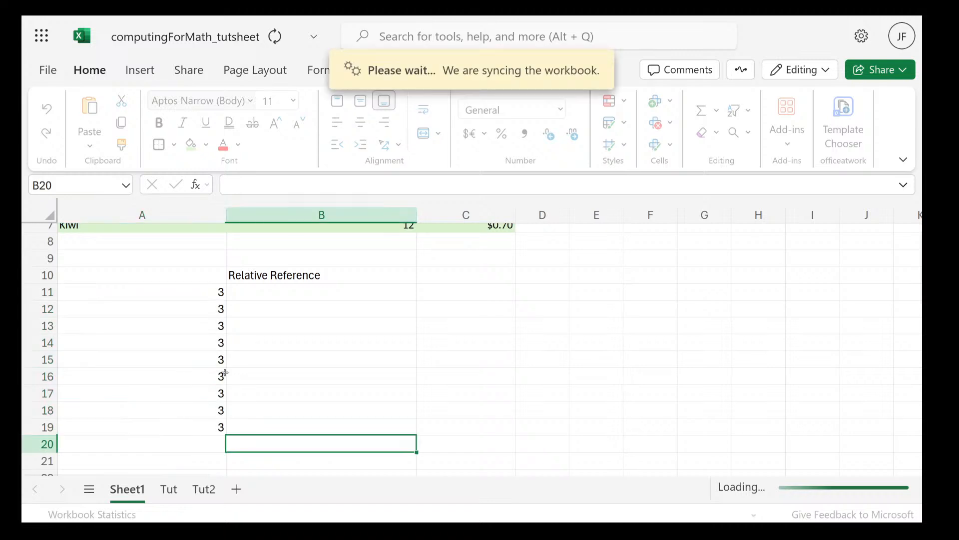
click(302, 287)
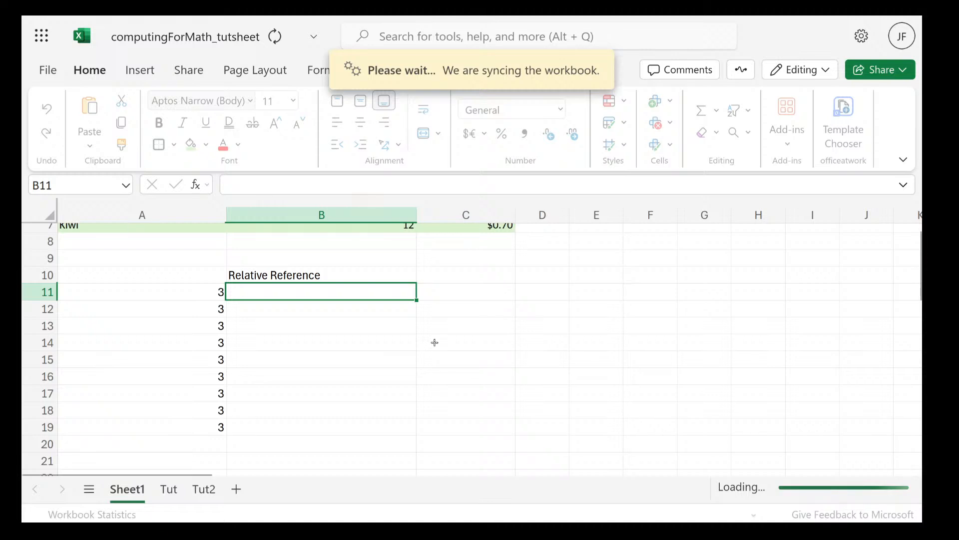
click(338, 282)
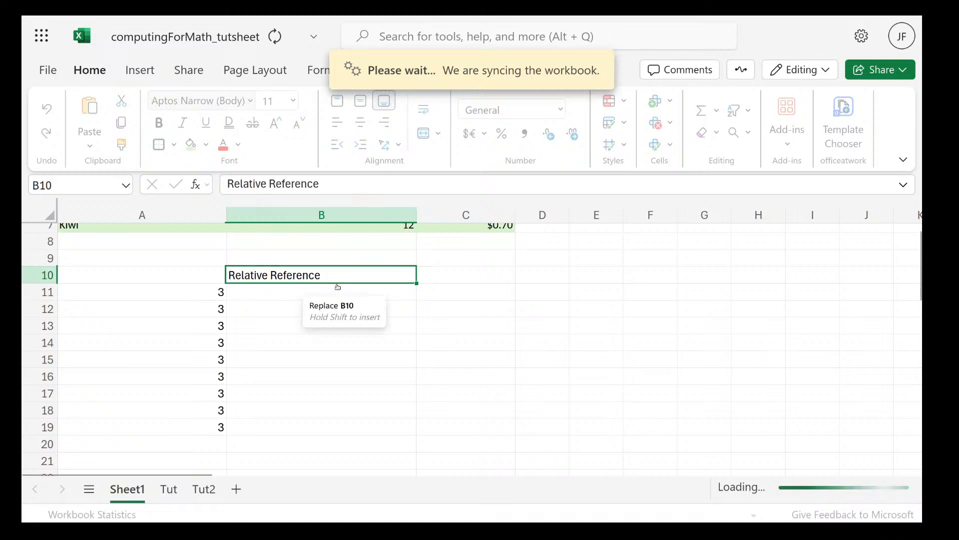
drag(338, 287, 375, 285)
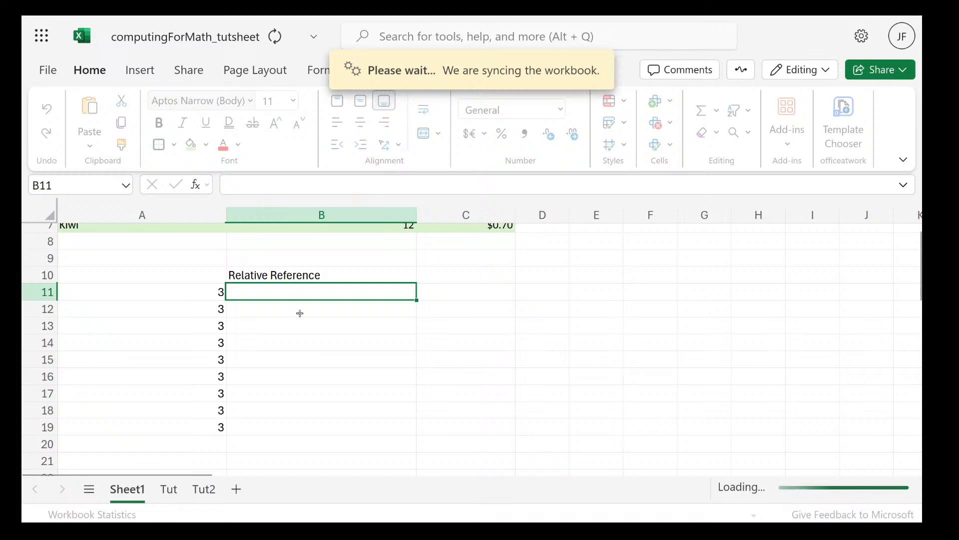
key(Left)
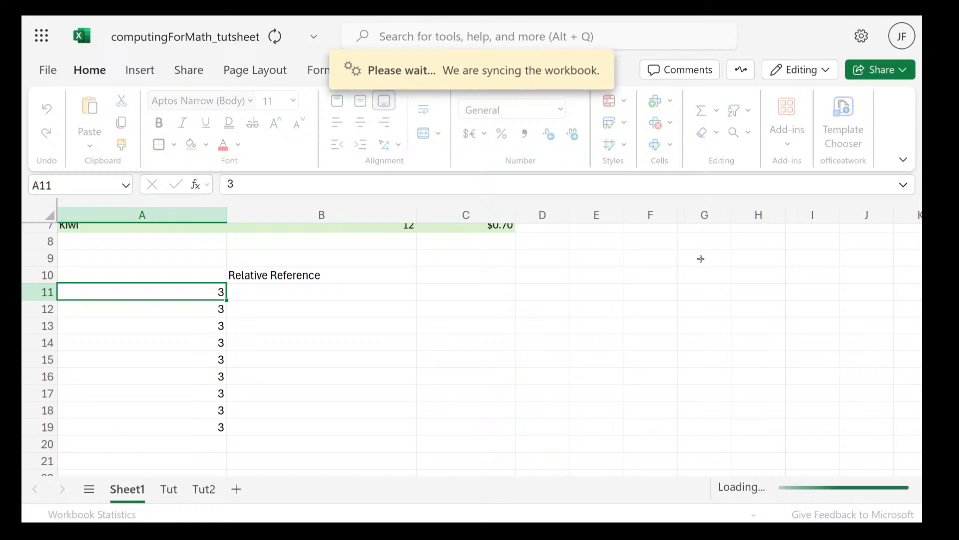
Reload the Data1_excel workbook page in the browser and return to the computingForMath_tutsheet workbook
key(F11)
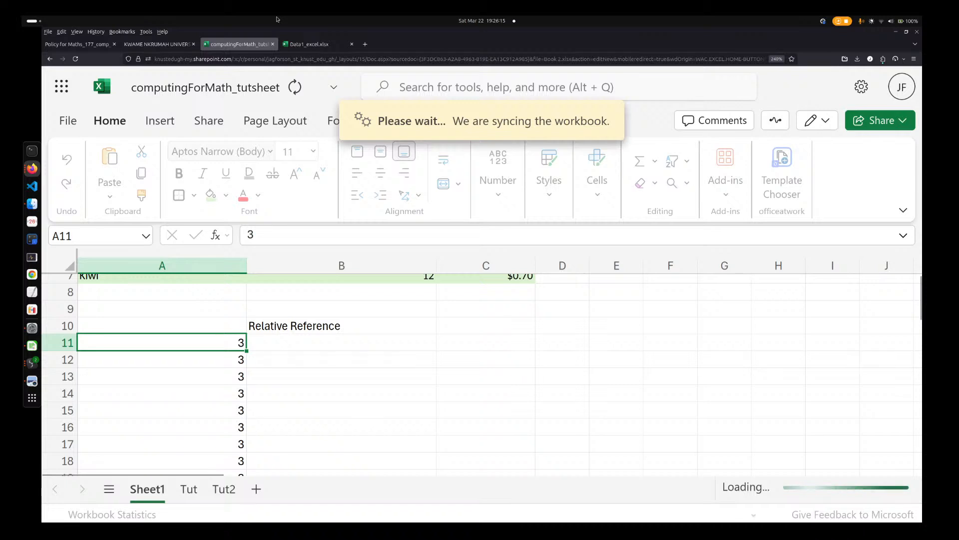
key(ctrl+Tab)
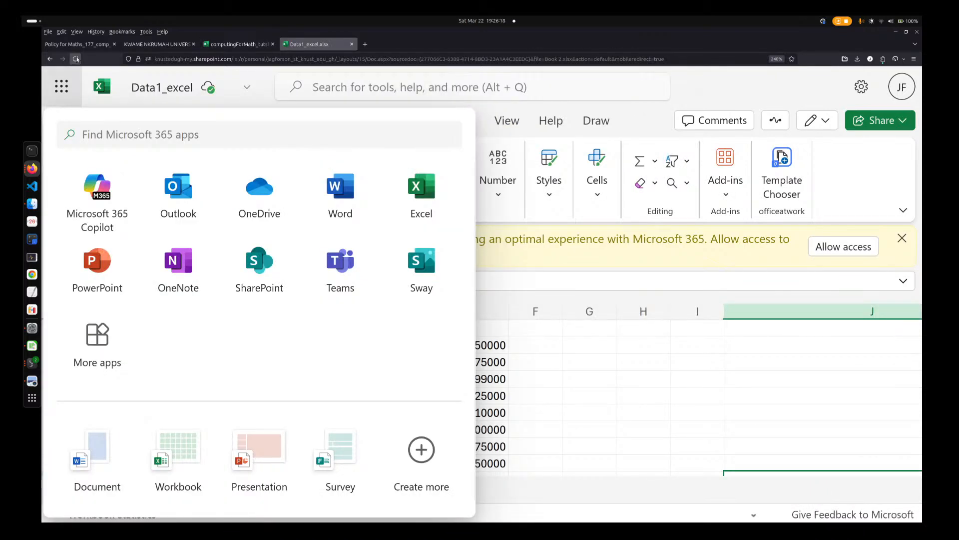
click(76, 59)
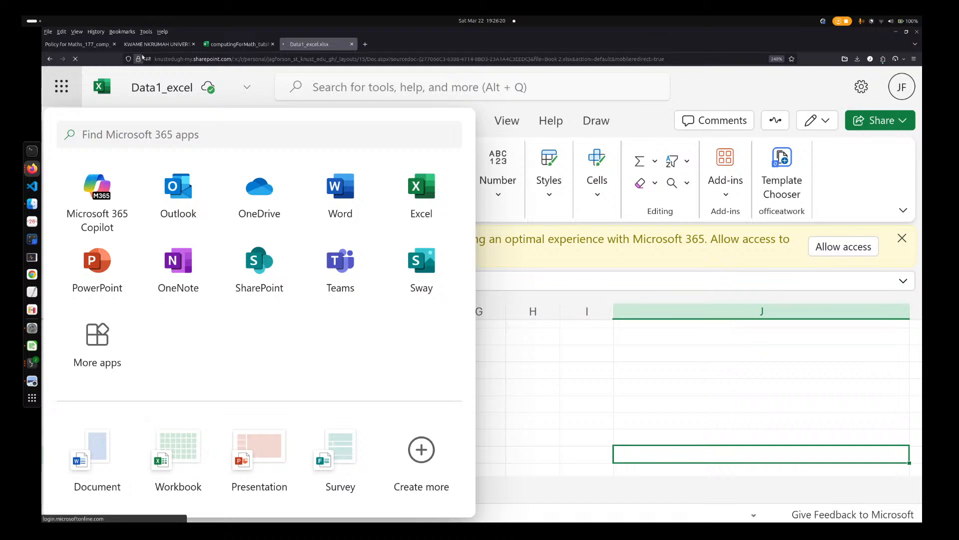
click(234, 42)
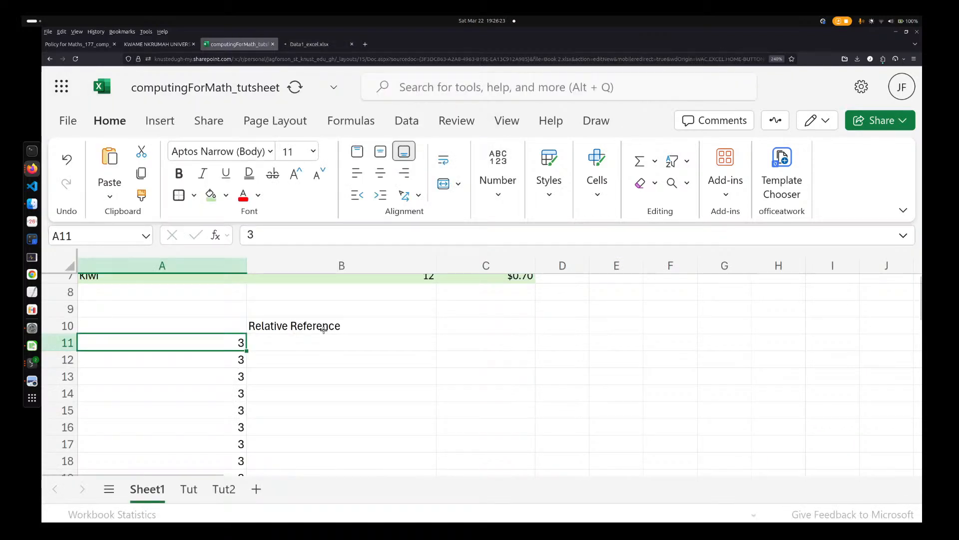
click(336, 354)
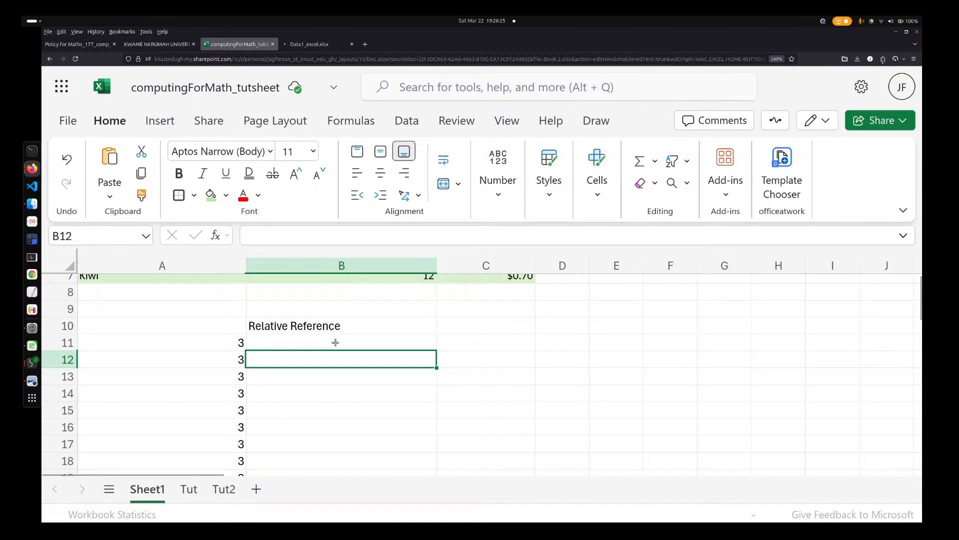
double_click(350, 356)
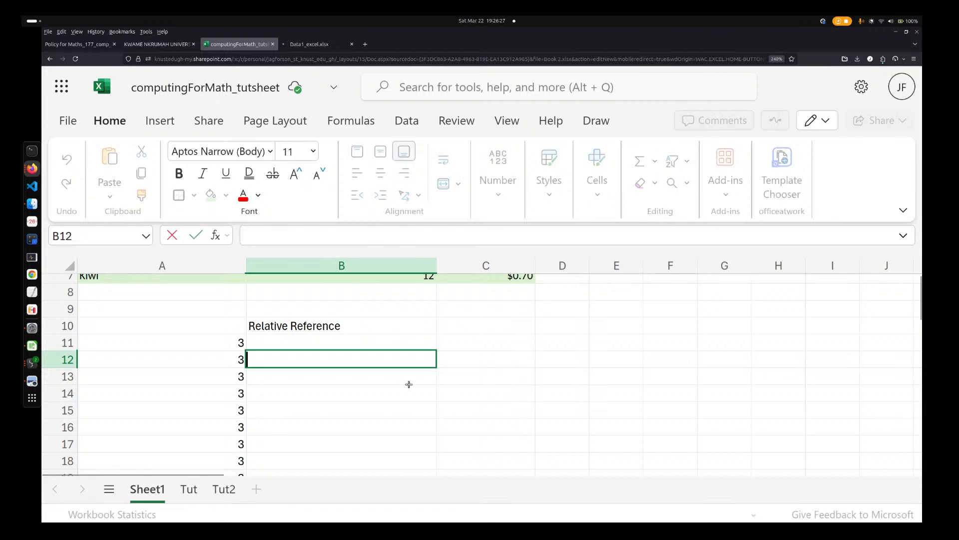
click(409, 385)
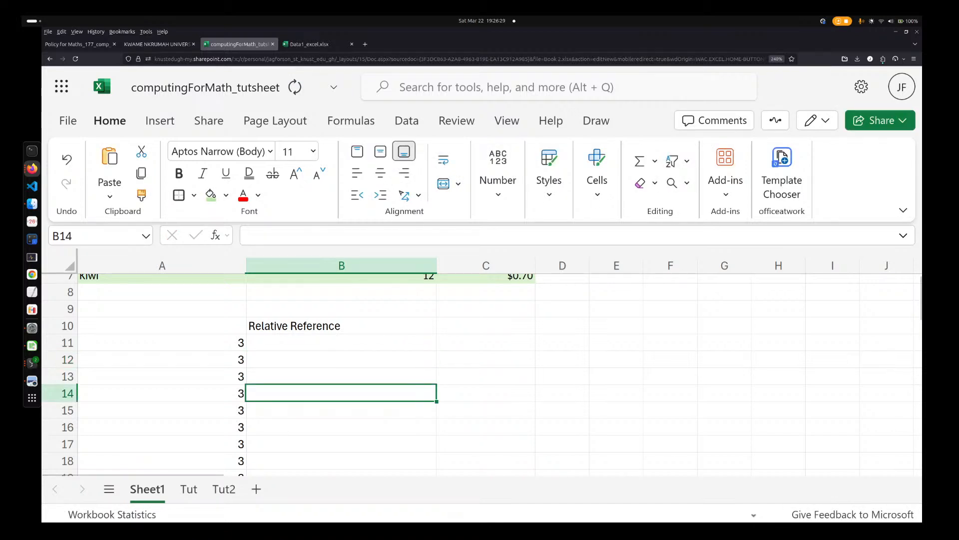
key(F12)
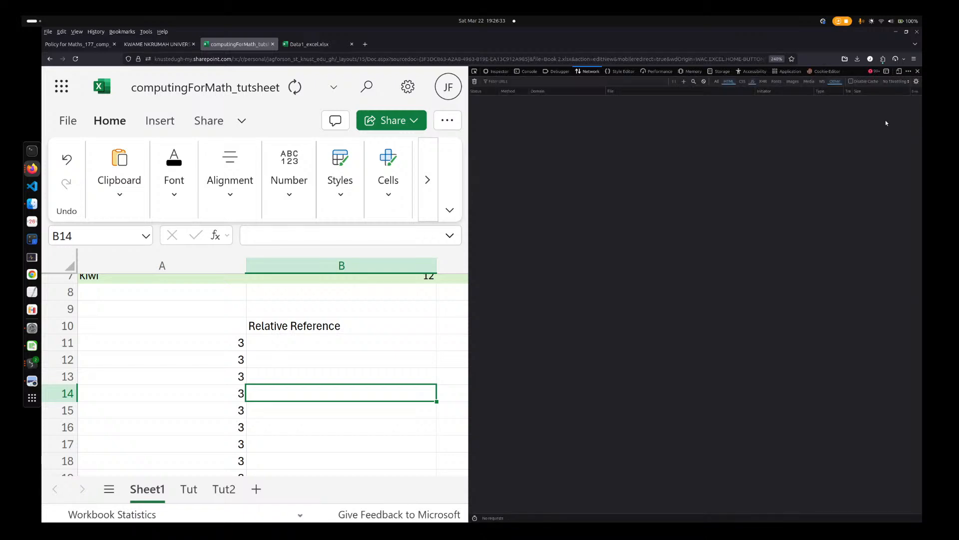
key(F12)
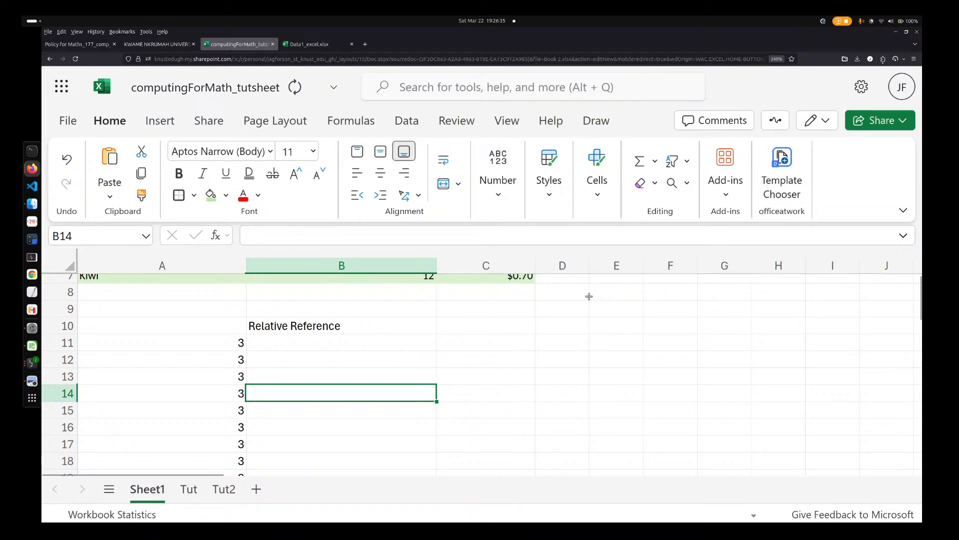
click(570, 342)
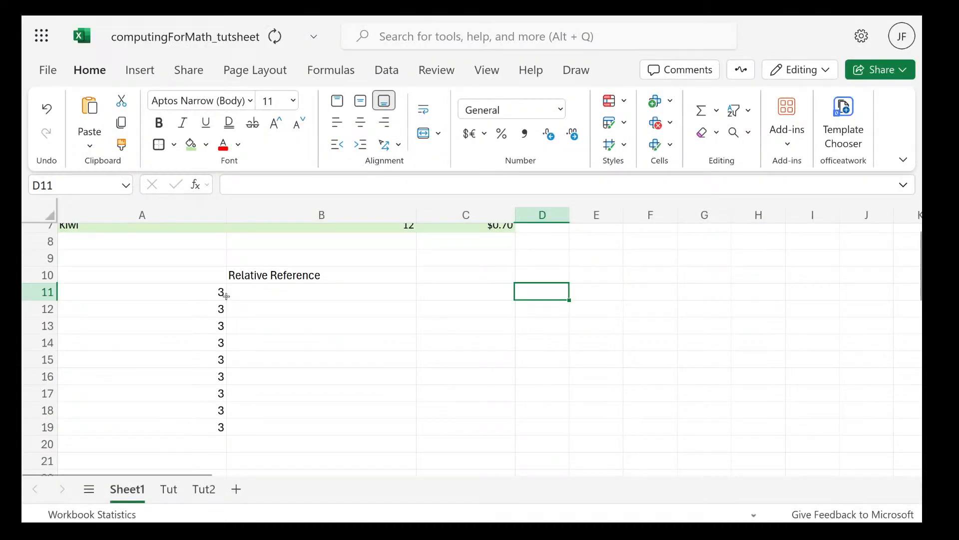
Enter 5 in cell B11 and fill it down through cell B19
click(257, 296)
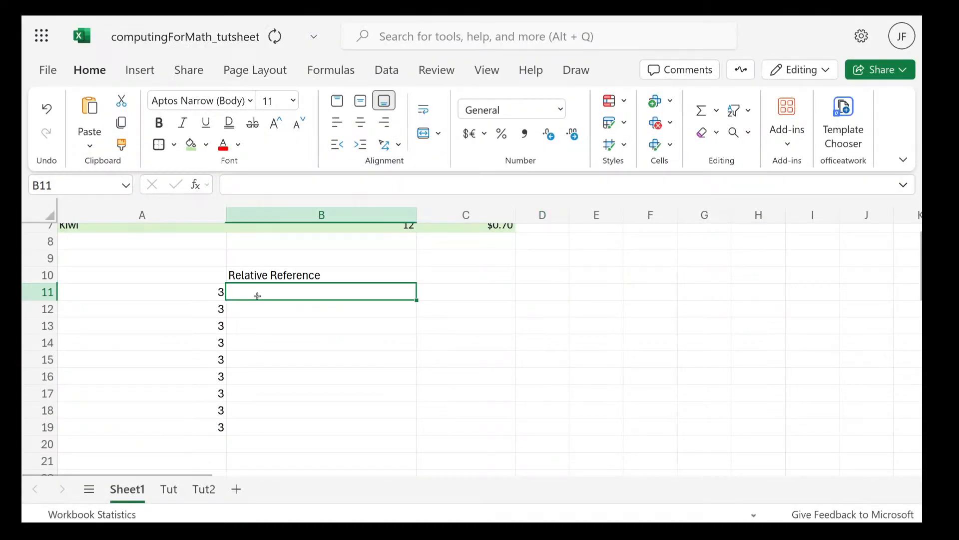
text(5)
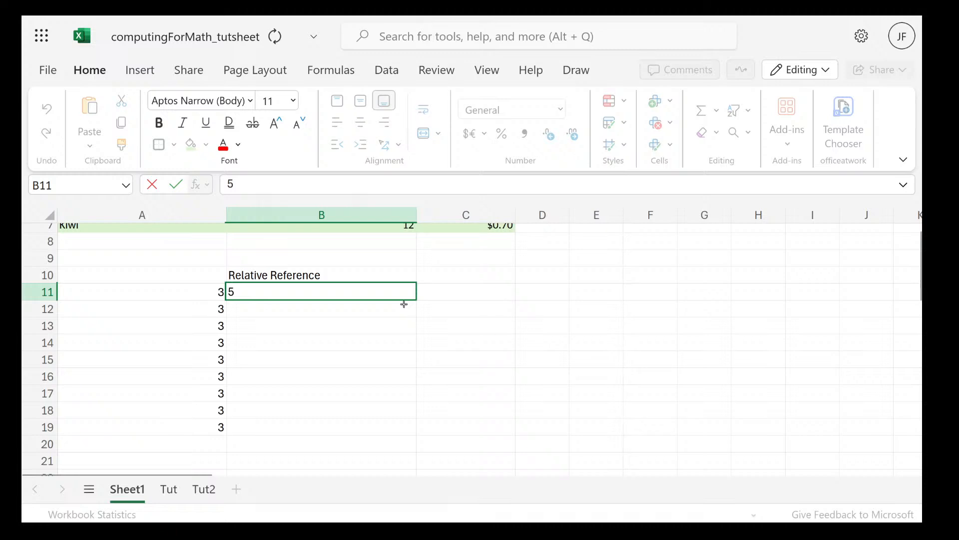
key(ctrl+Return)
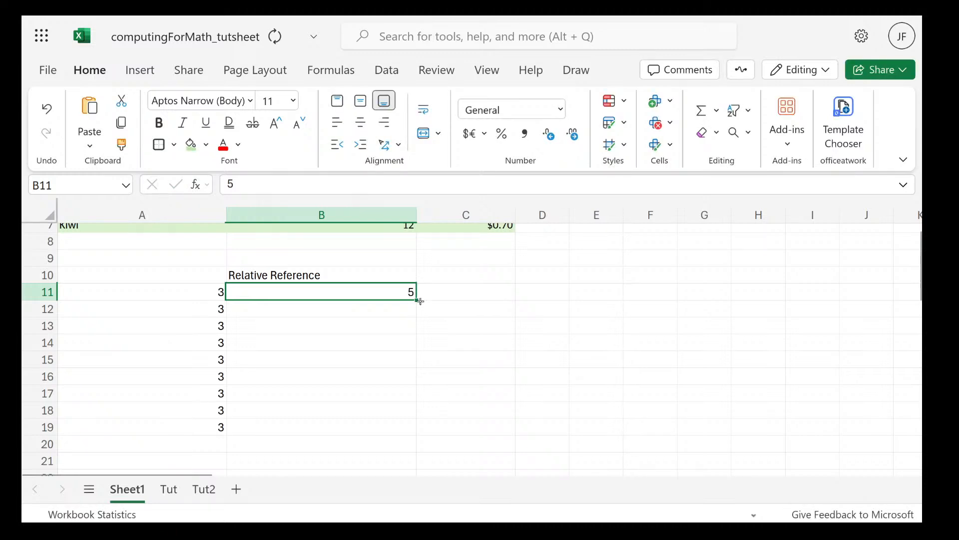
mouse_move(419, 301)
mouse_down()
mouse_move(389, 408)
mouse_move(415, 435)
mouse_up()
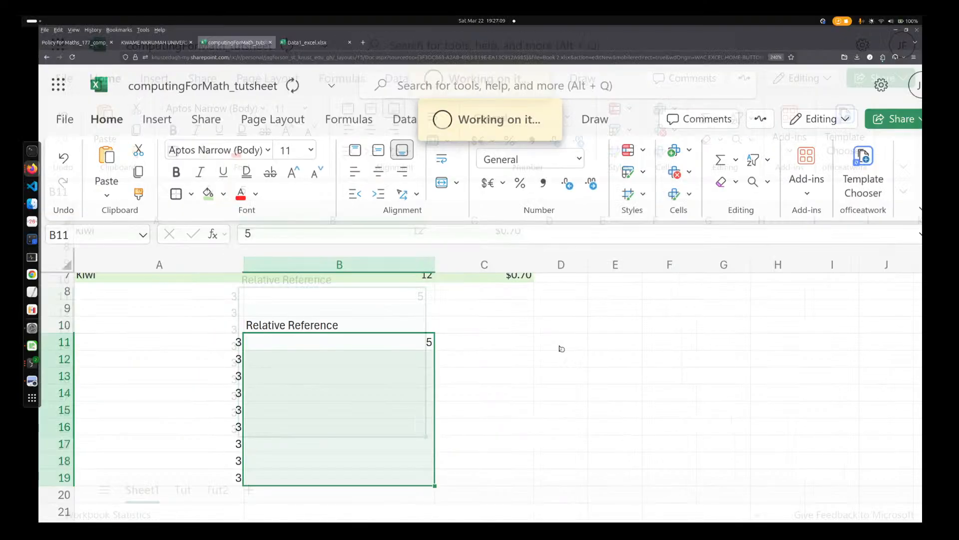
click(329, 45)
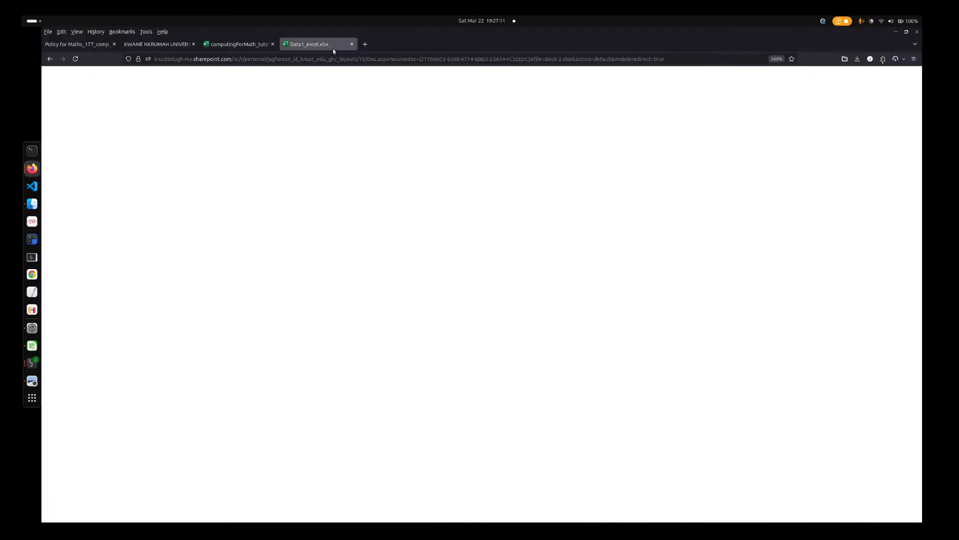
click(214, 44)
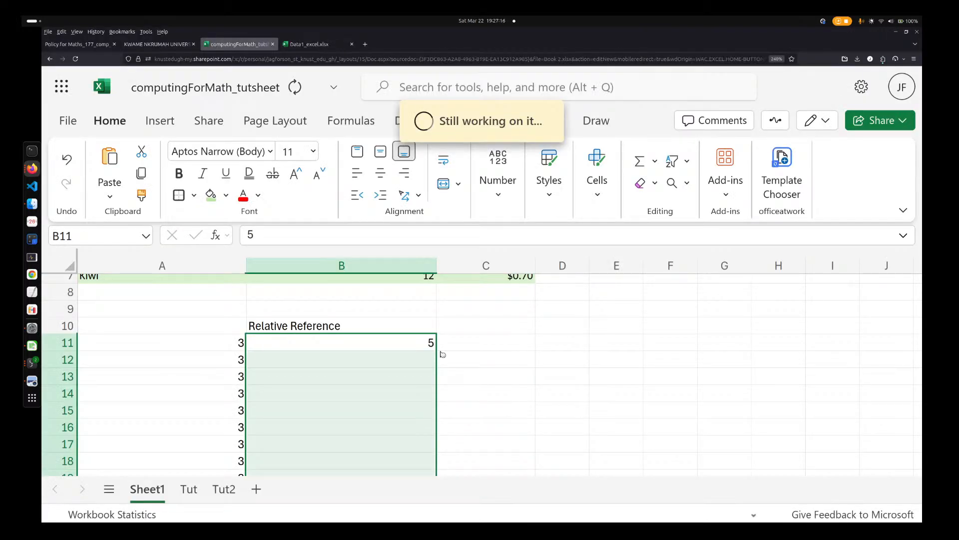
key(ctrl+Tab)
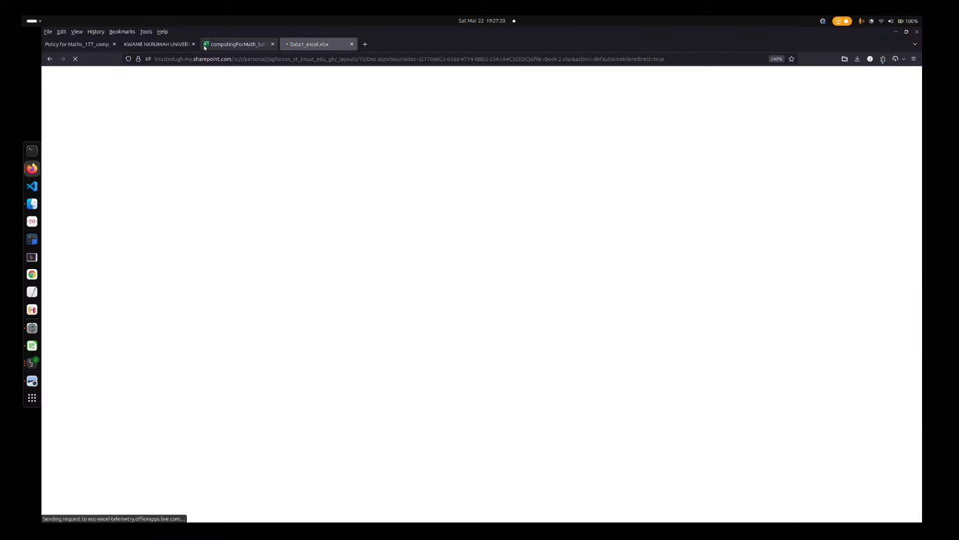
mouse_move(23, 18)
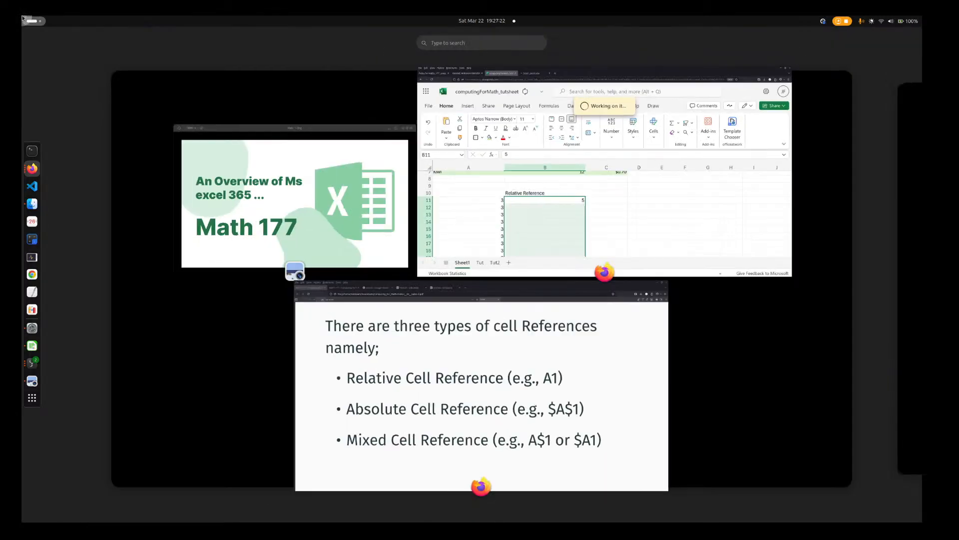
click(504, 188)
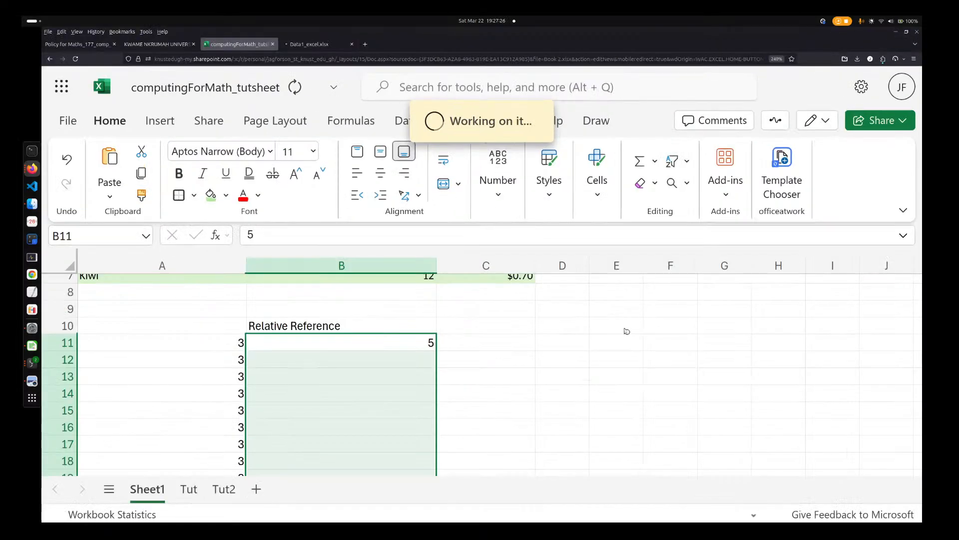
mouse_move(23, 18)
click(502, 210)
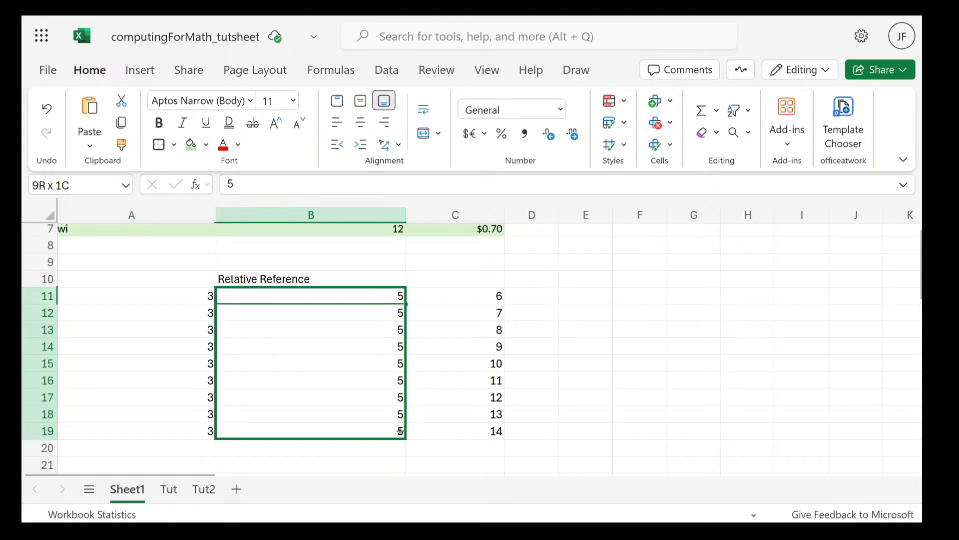
click(525, 320)
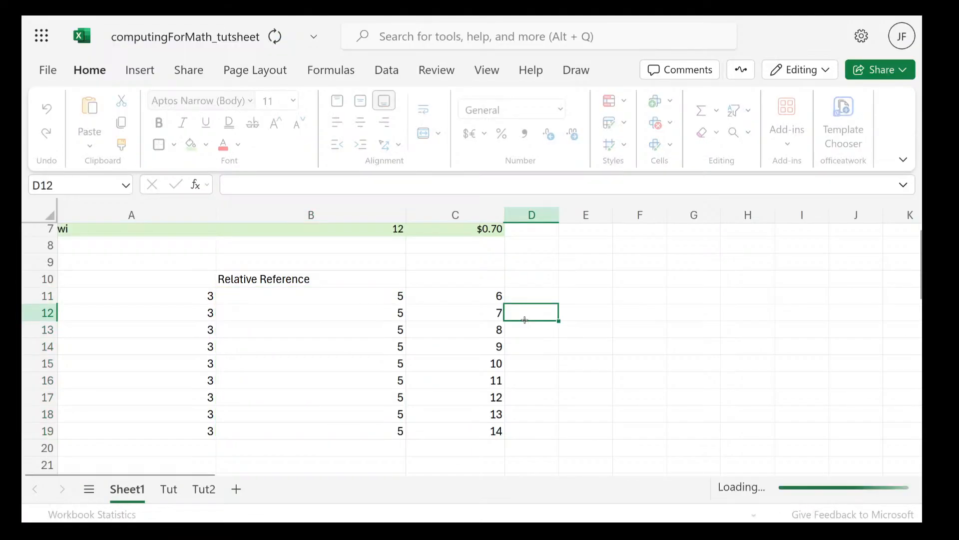
click(341, 284)
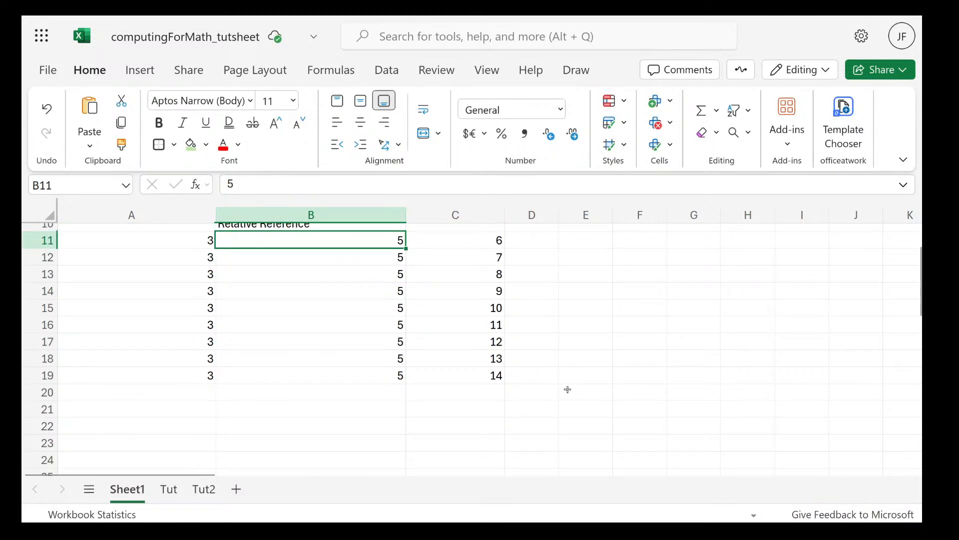
right_click(332, 358)
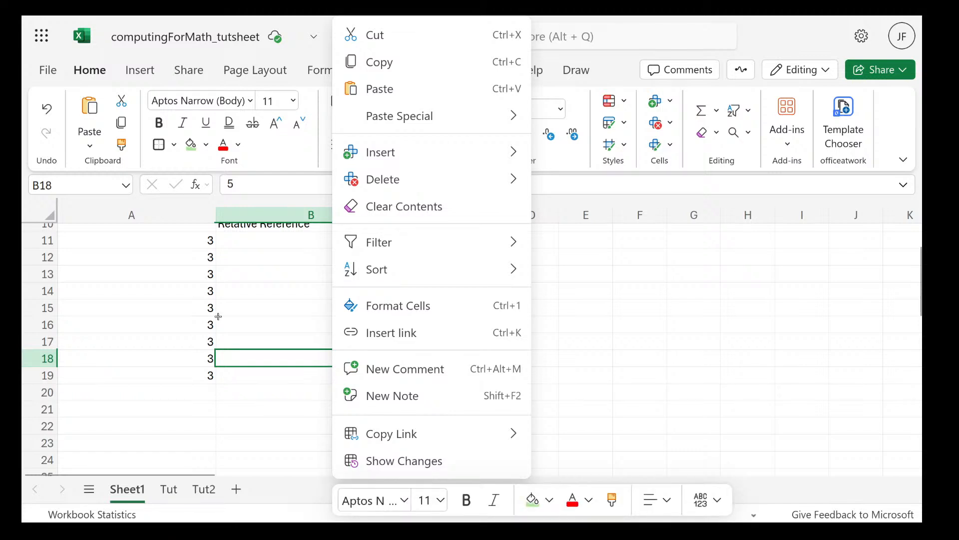
click(219, 318)
scroll(357, 367, up, 1)
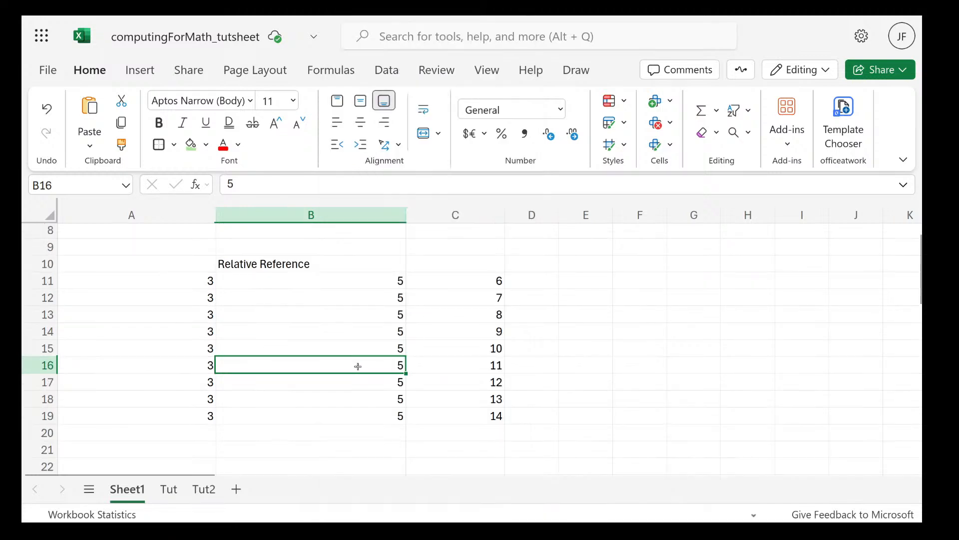
Enter the heading total in cell E10, beside the number columns
click(582, 299)
double_click(592, 282)
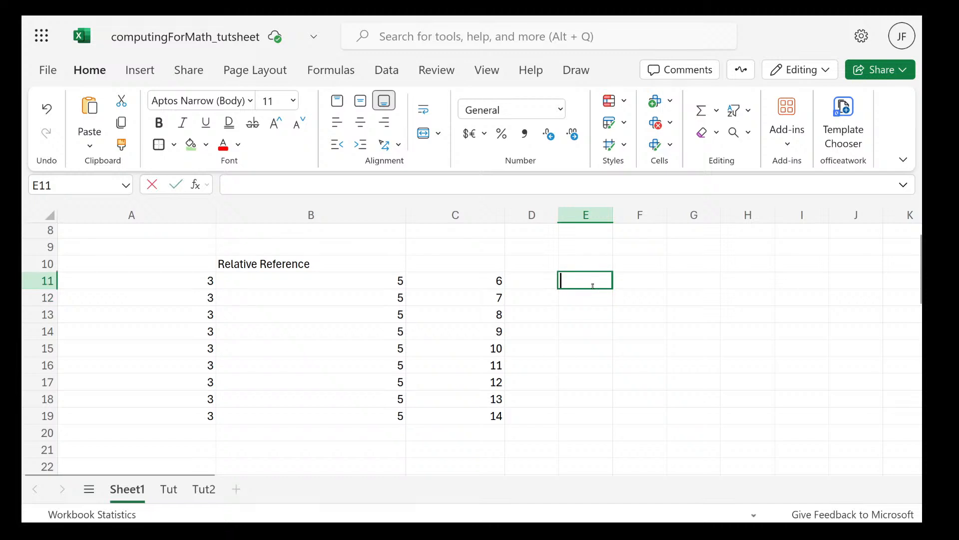
click(585, 262)
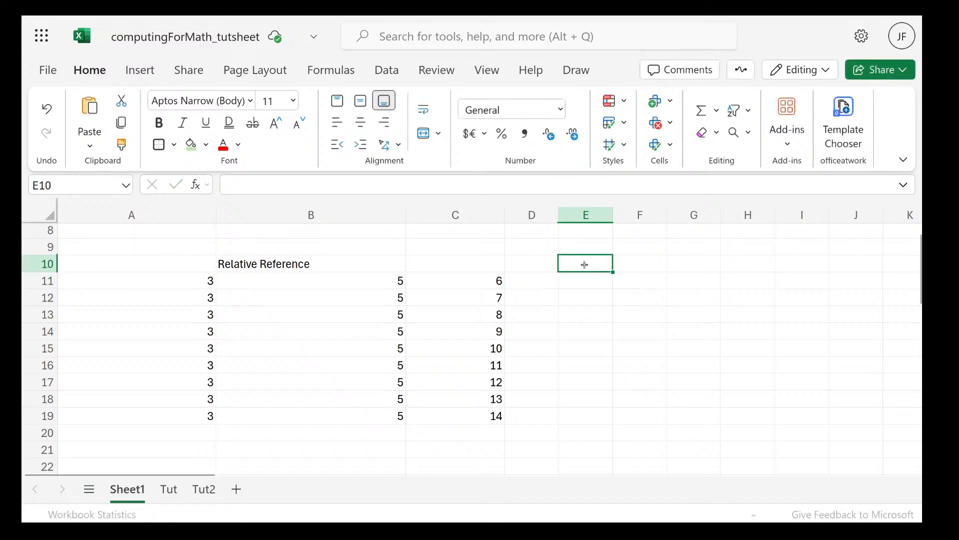
text(toal)
key(BackSpace)
text(tal)
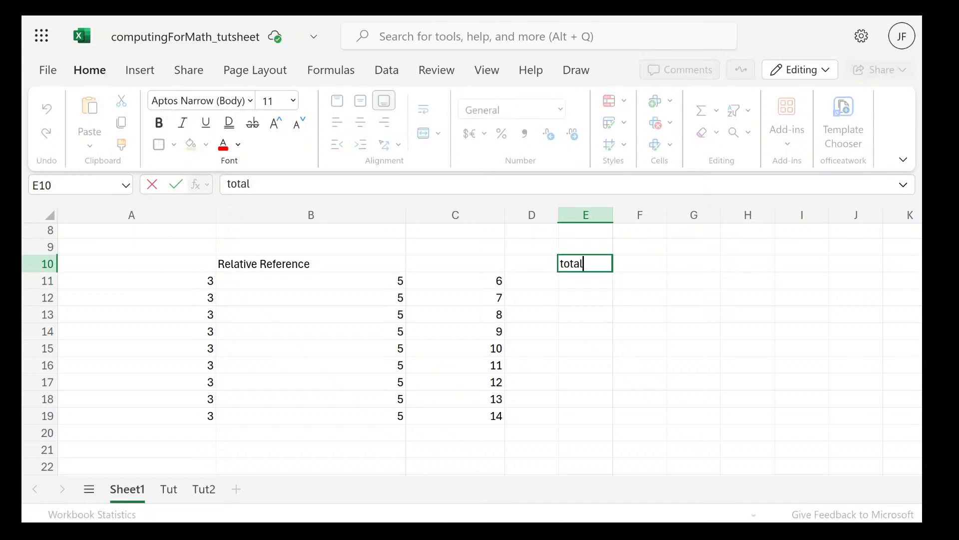
click(585, 285)
double_click(582, 285)
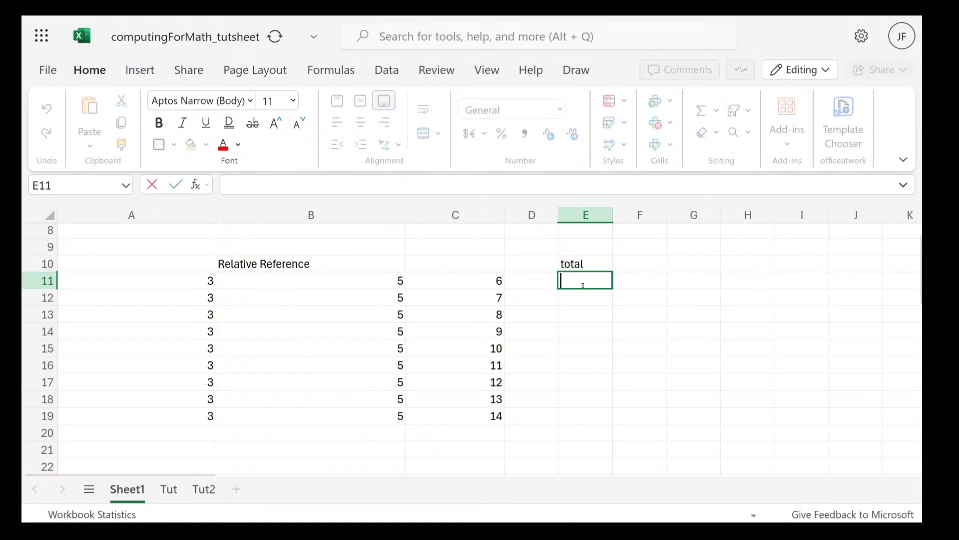
text(=)
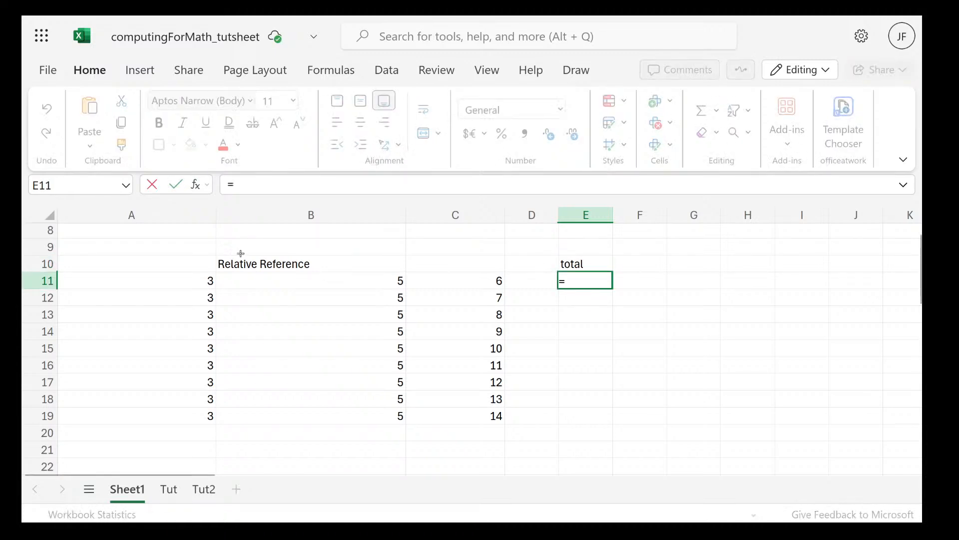
click(173, 280)
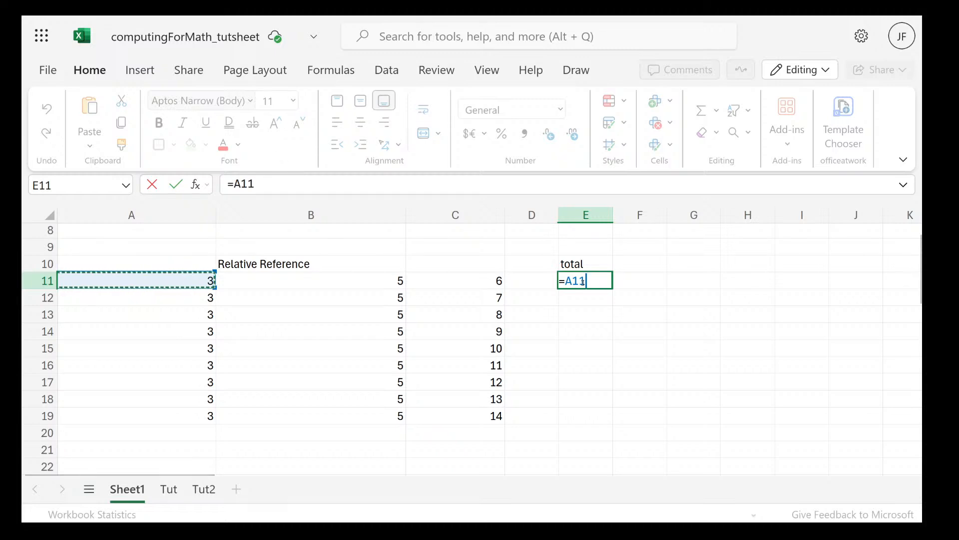
key(Escape)
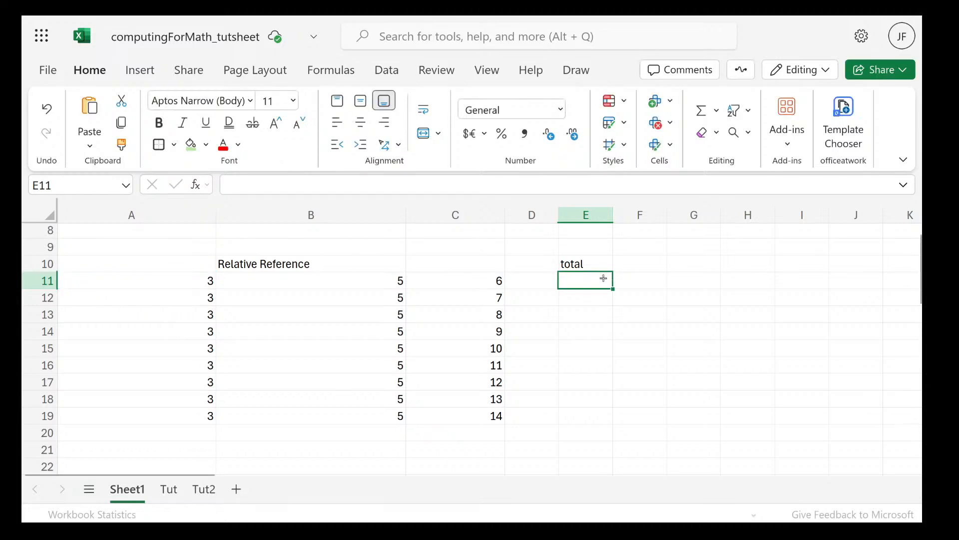
Enter the formula =A11 in cell E11, under the total heading
double_click(602, 279)
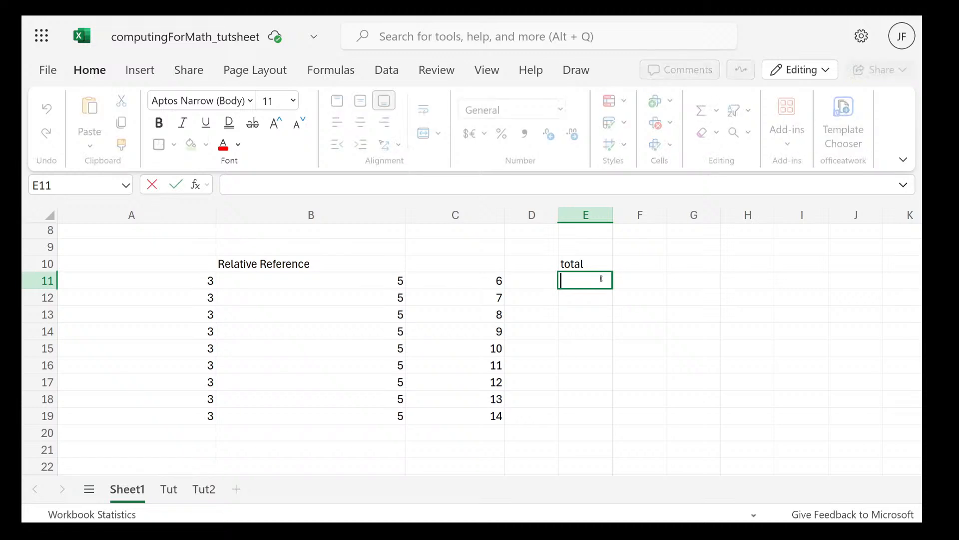
text(=a11)
key(Return)
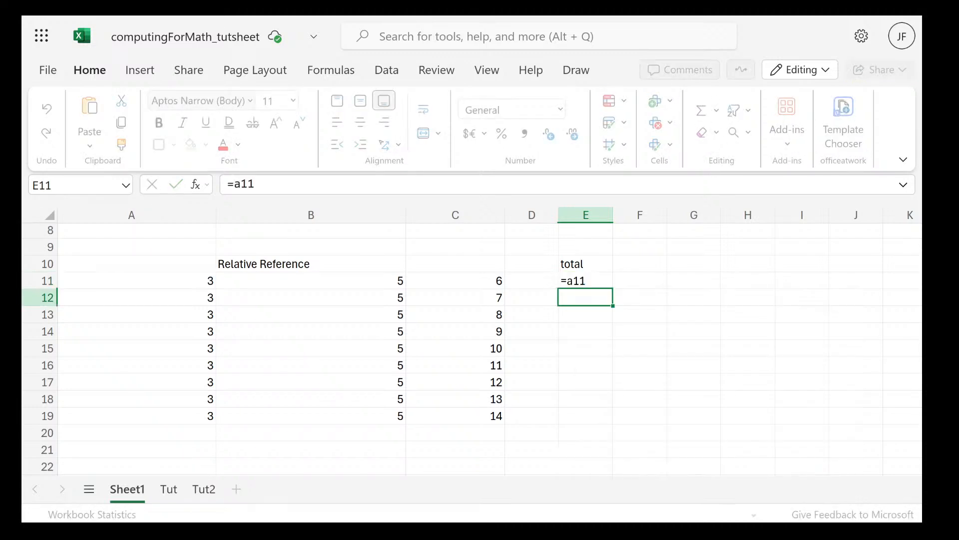
click(591, 277)
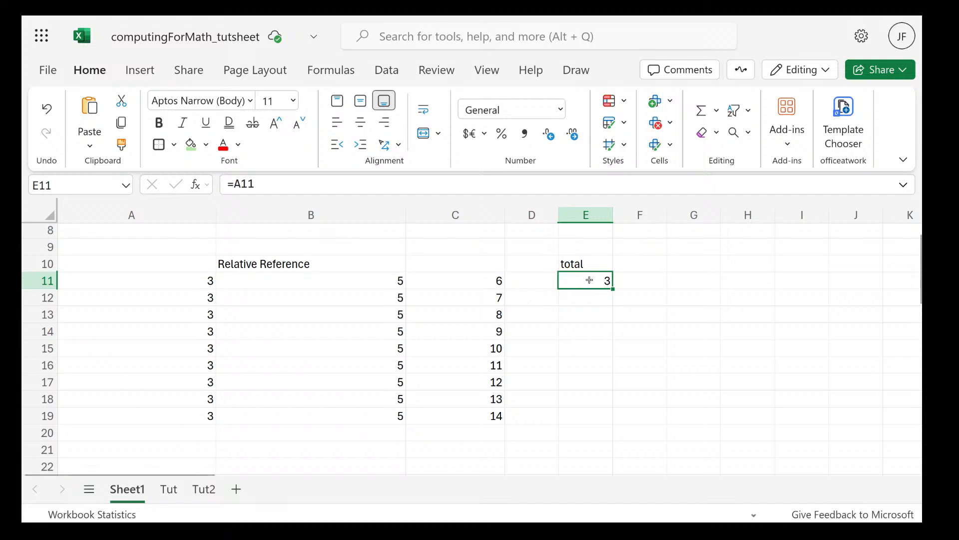
click(632, 295)
Check the reference in cell E11 and copy its formula into cell E12
click(599, 281)
double_click(601, 282)
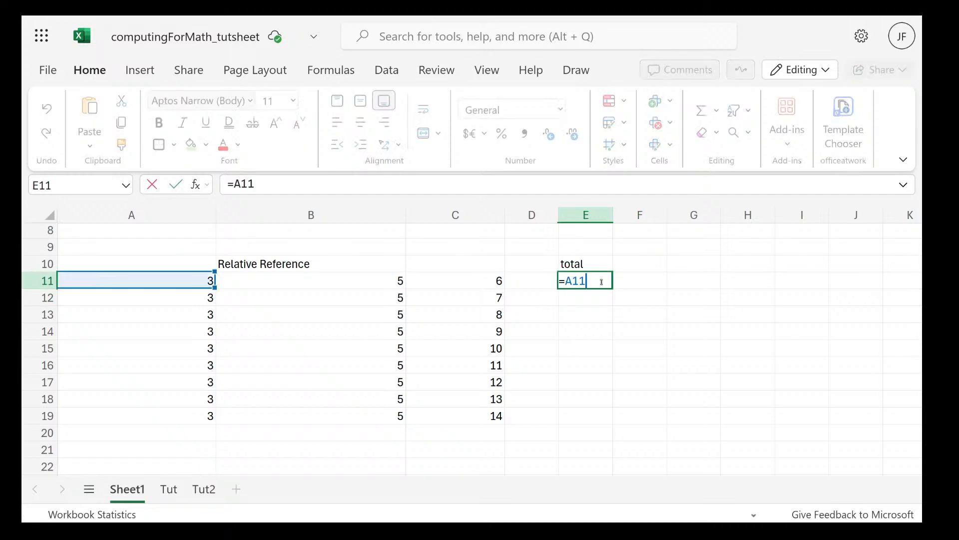
key(Escape)
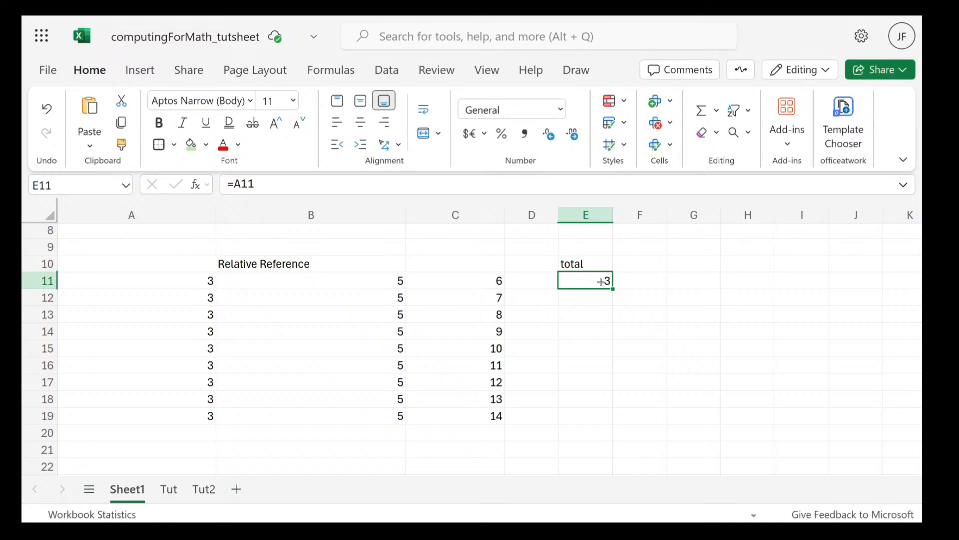
key(ctrl+c)
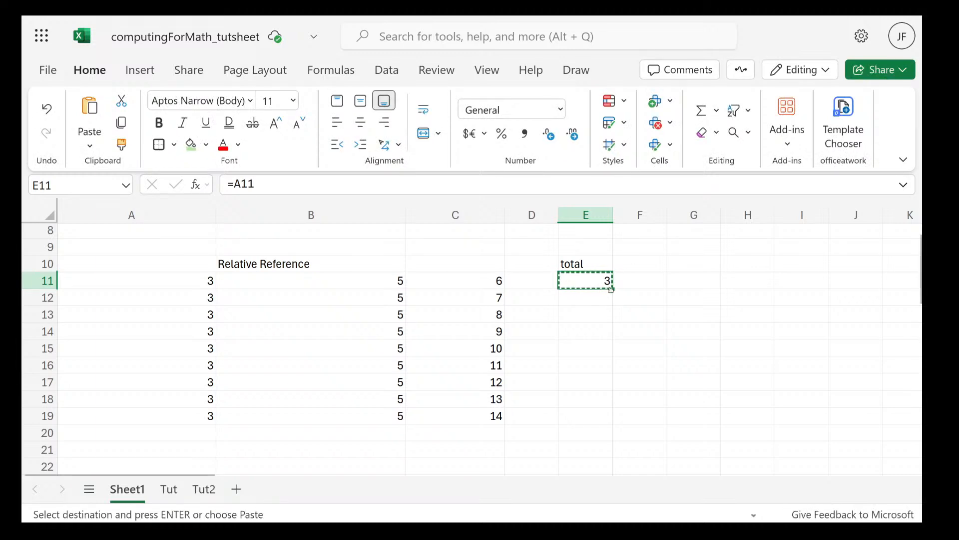
click(591, 298)
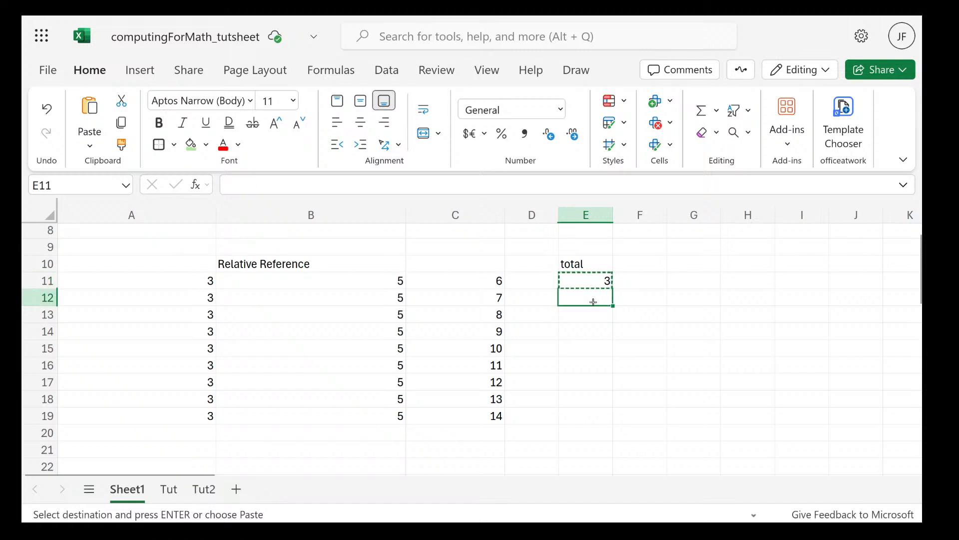
key(ctrl+v)
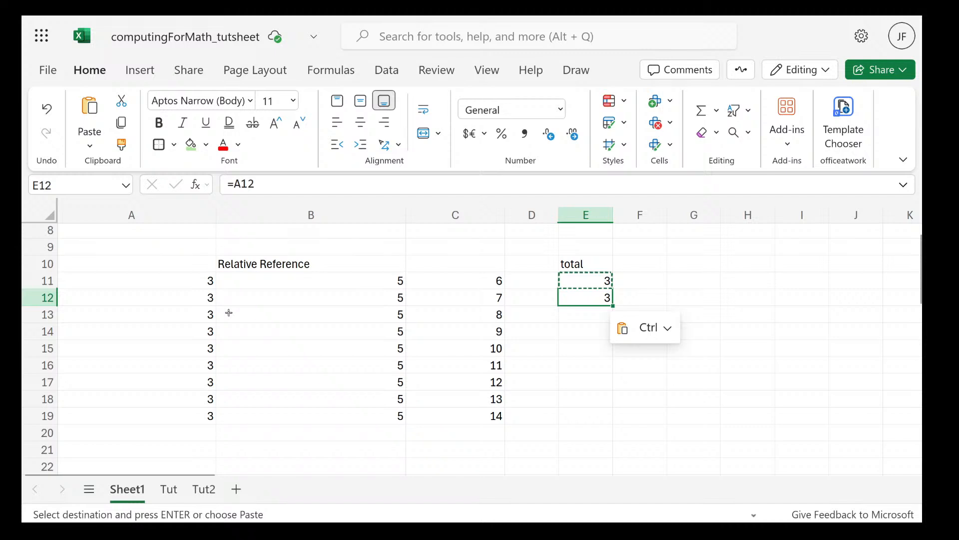
Set the value of cell A12 to 54
double_click(202, 298)
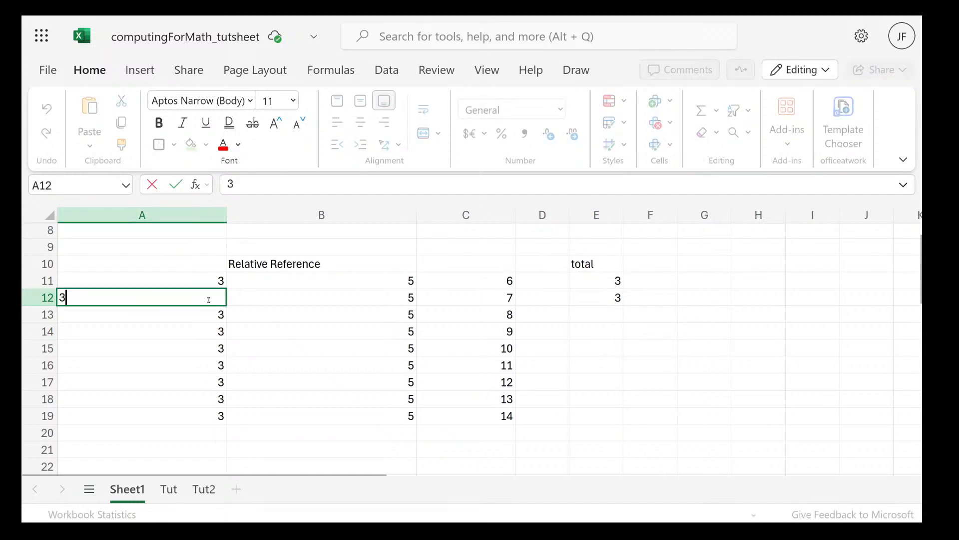
key(BackSpace)
text(54)
key(Return)
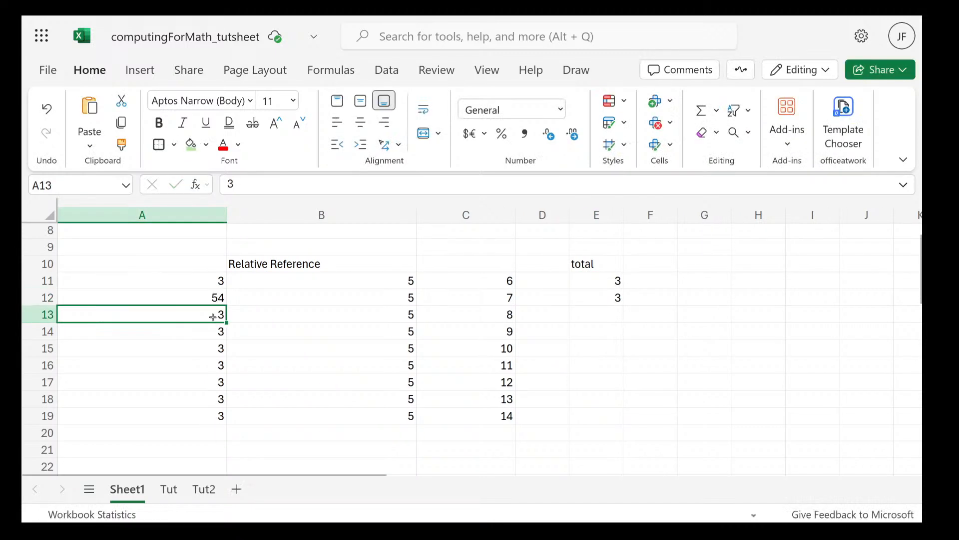
Fill cell A13 down through A19 as an increasing series and change A13 to 36
drag(229, 324, 223, 420)
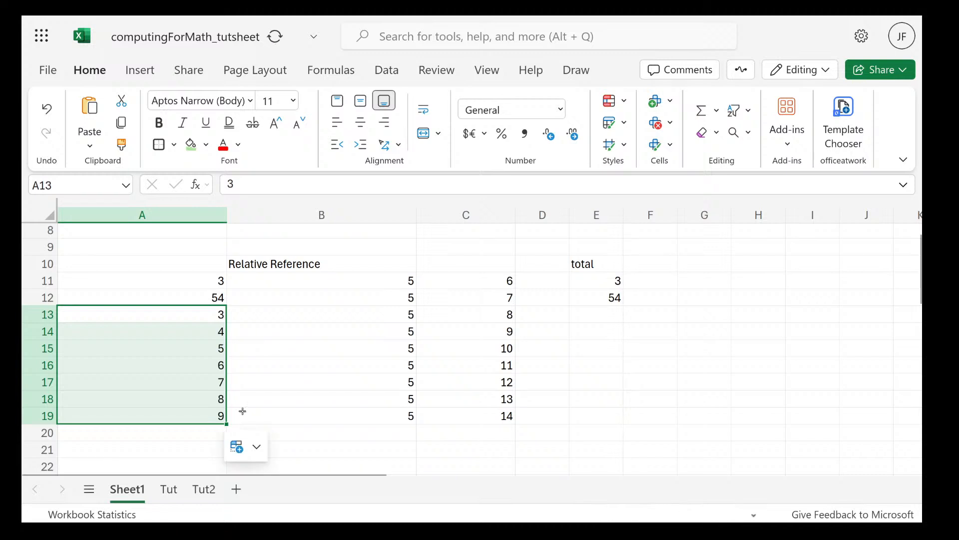
double_click(208, 317)
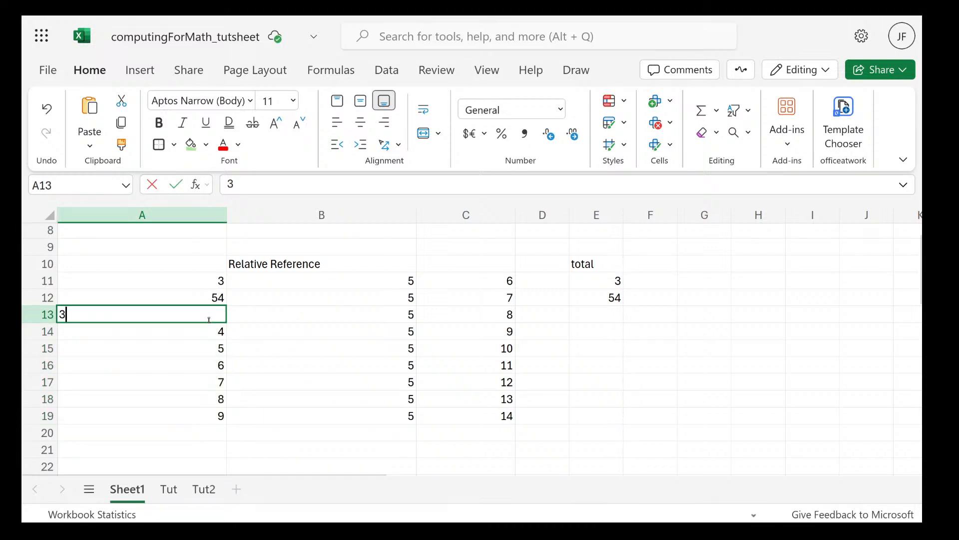
text(6)
click(617, 315)
Review the formula in cell E11 and paste a copy of it over cell E12
click(614, 298)
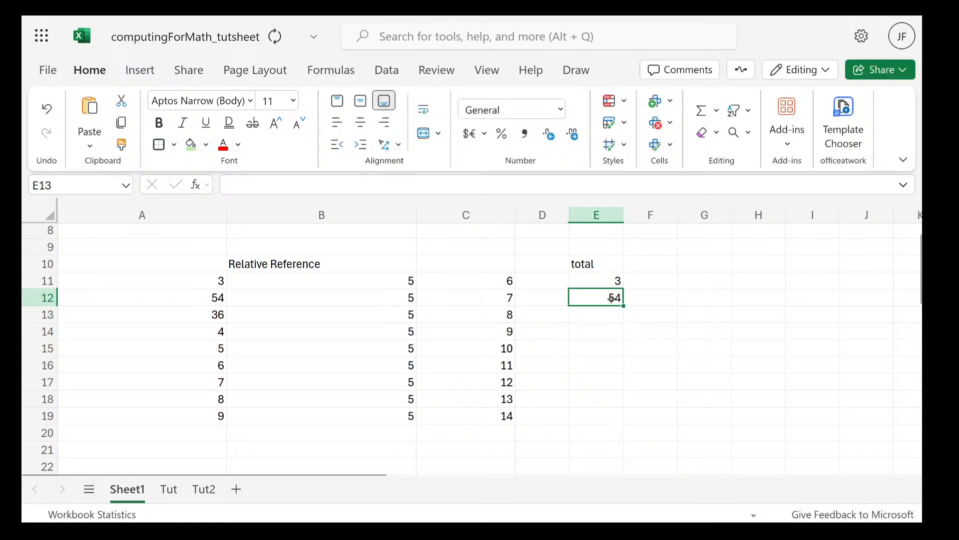
click(625, 282)
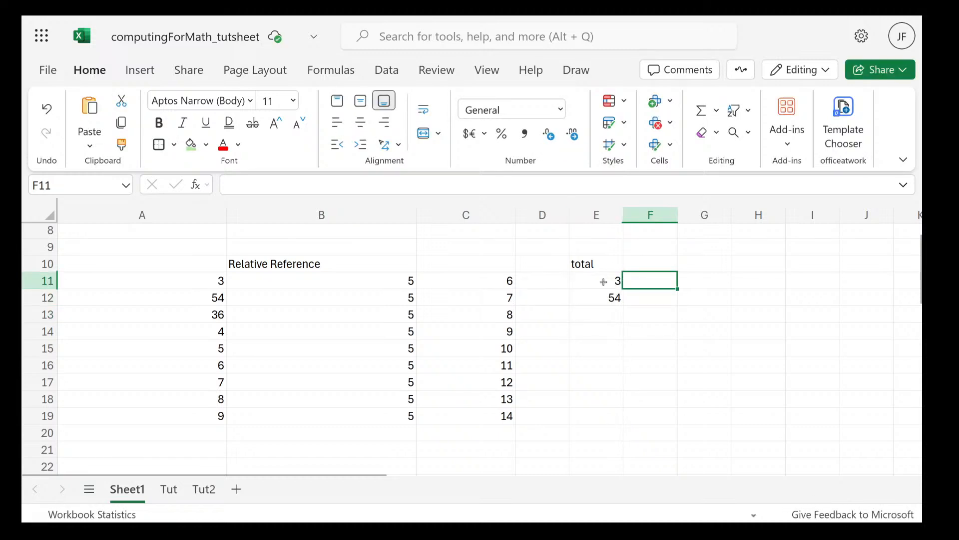
double_click(604, 282)
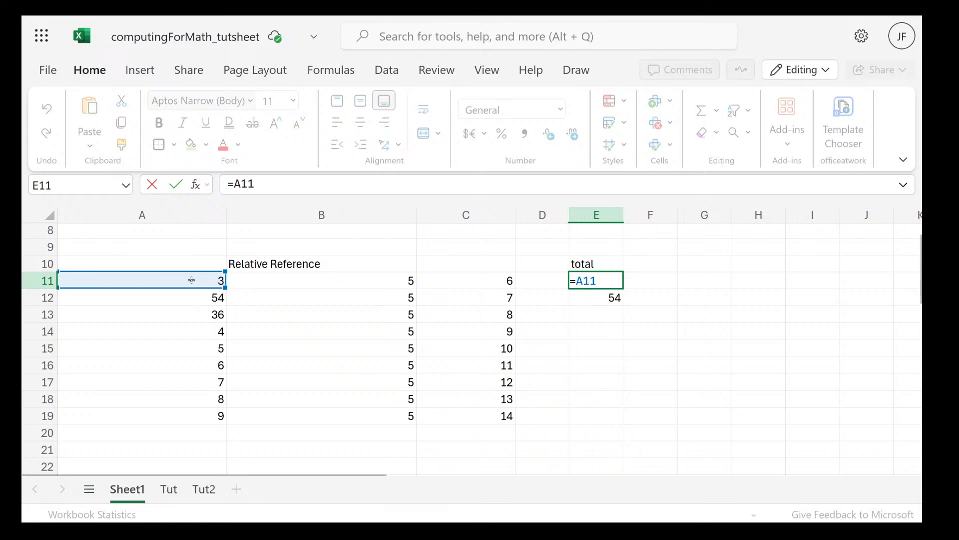
key(ctrl+Return)
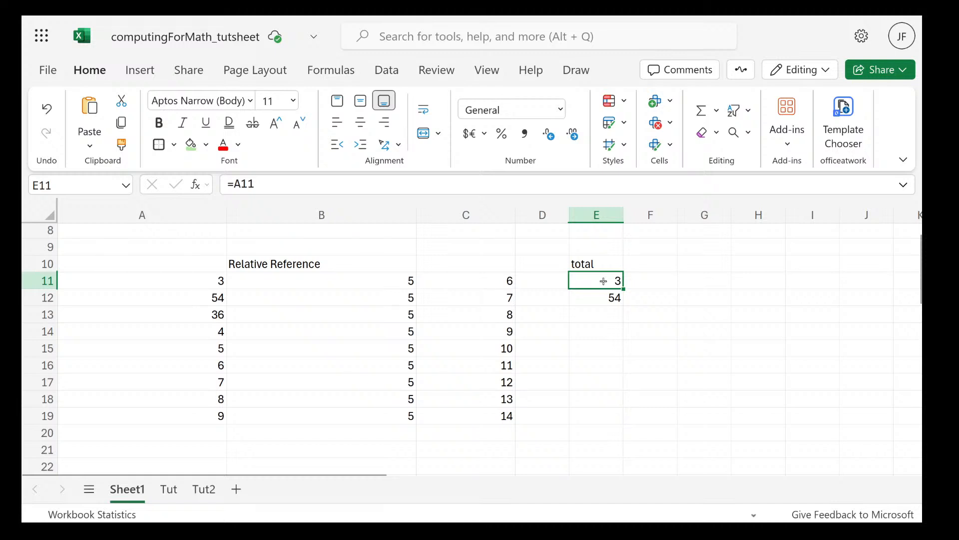
key(ctrl+c)
click(614, 297)
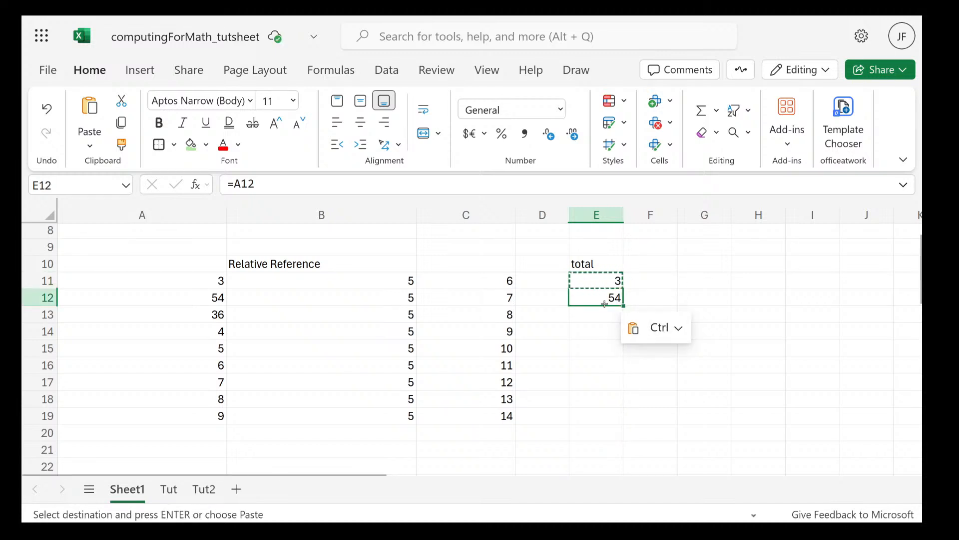
click(689, 293)
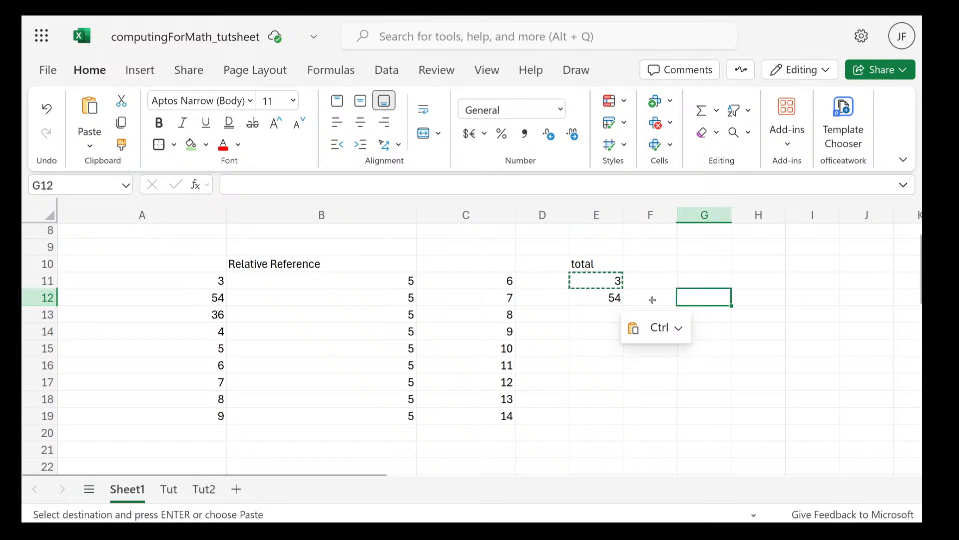
click(653, 299)
Clear cell E12 and copy the formula from cell E11 into it again
click(614, 300)
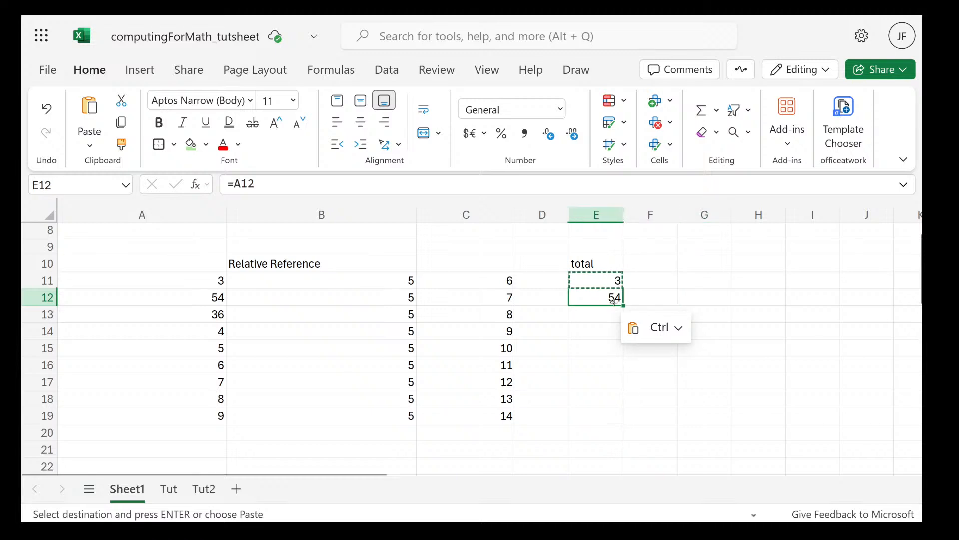
key(Delete)
click(612, 282)
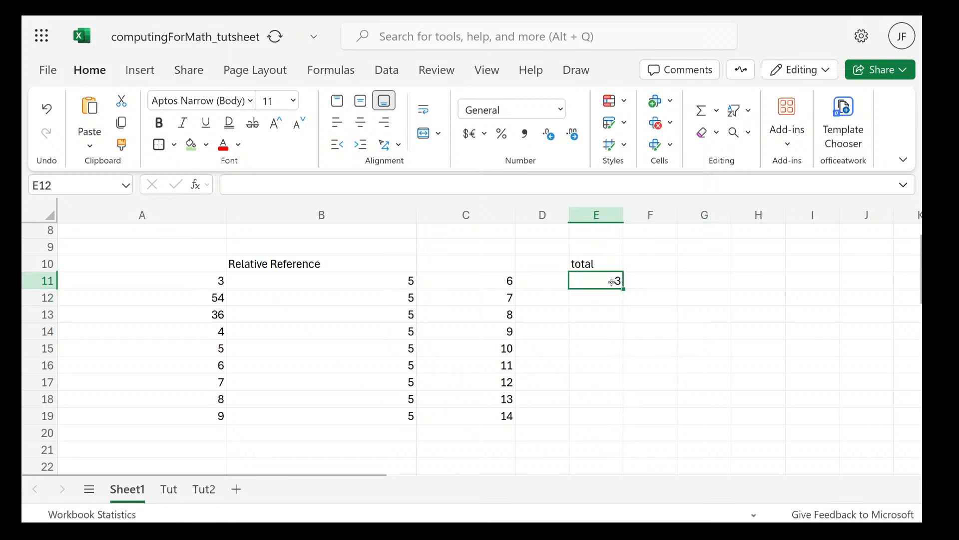
key(ctrl+c)
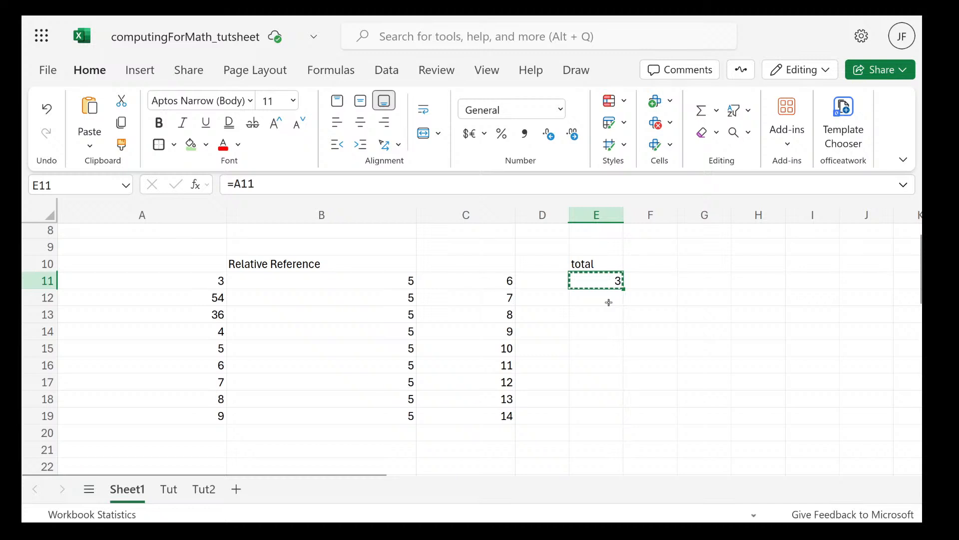
click(609, 302)
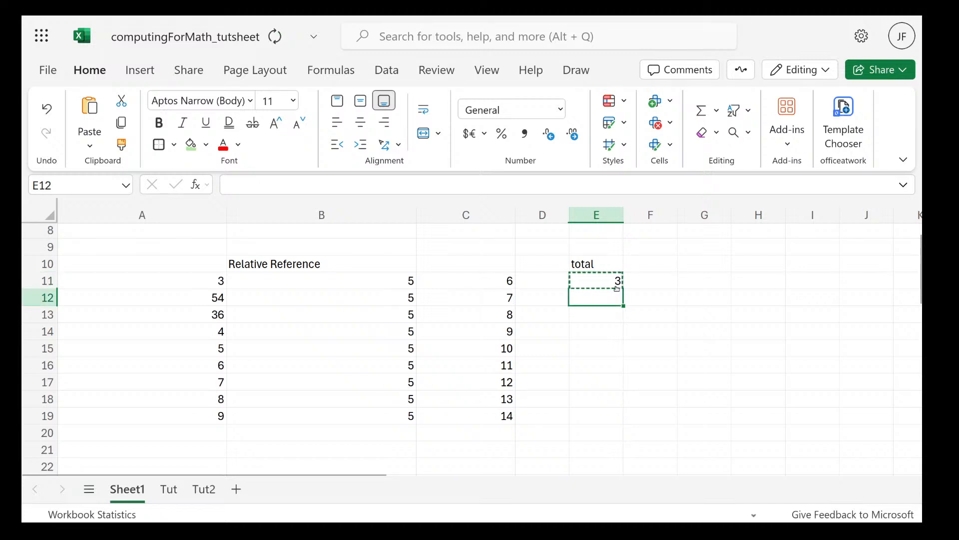
key(ctrl+v)
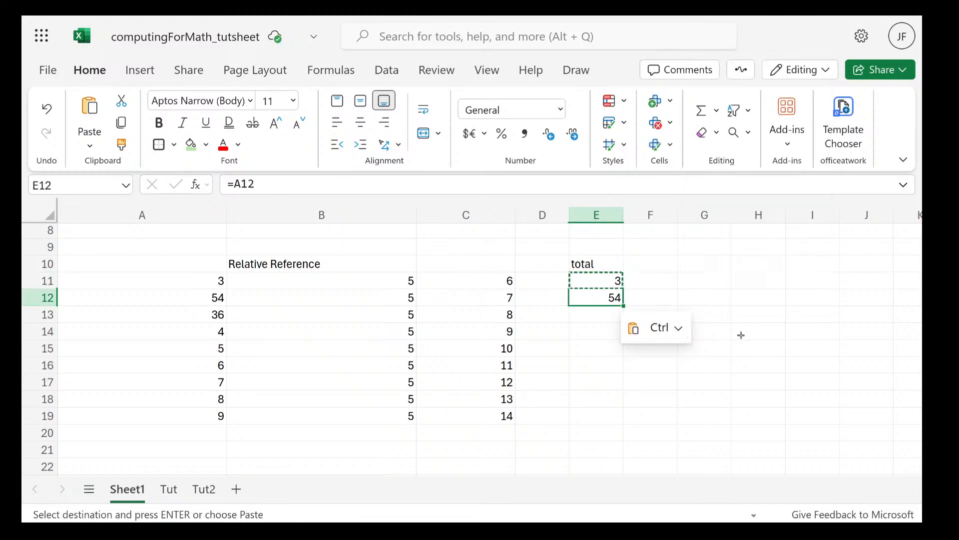
click(705, 298)
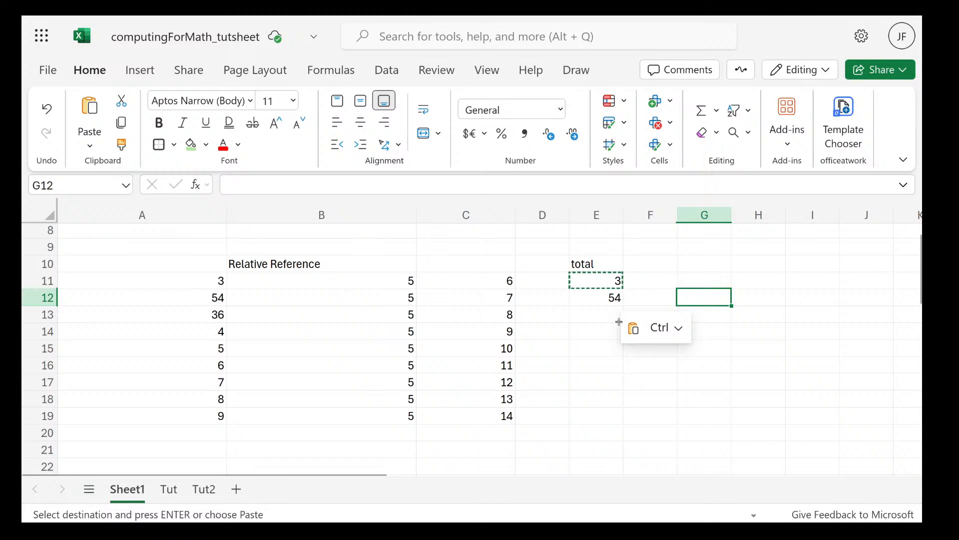
key(Escape)
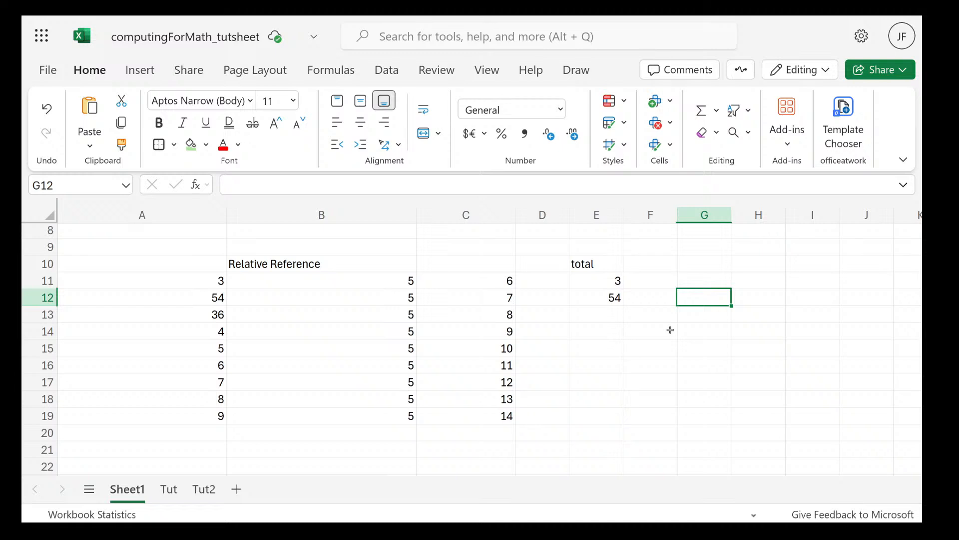
Compare the formulas in E11 and E12 with the column A cells they reference in their own rows
double_click(609, 280)
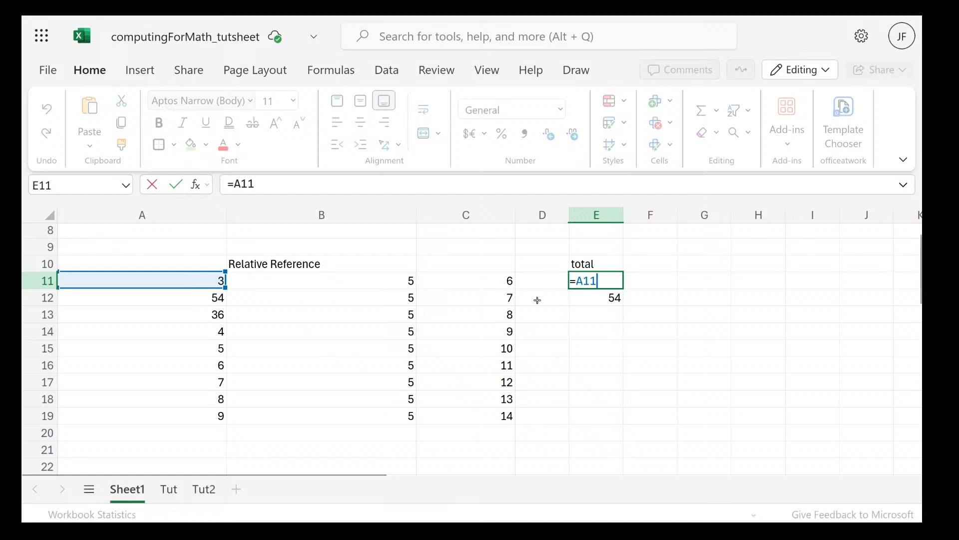
drag(462, 284, 380, 283)
click(380, 283)
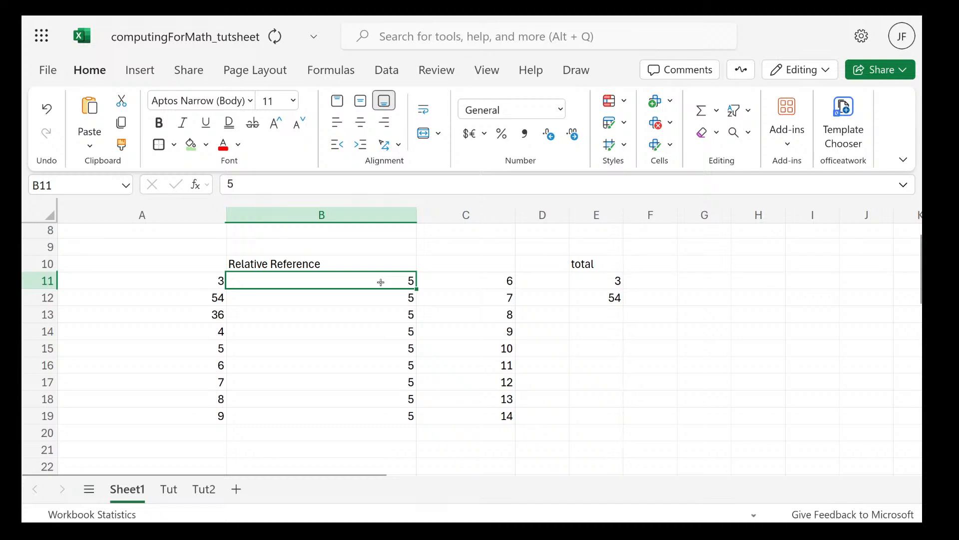
click(221, 283)
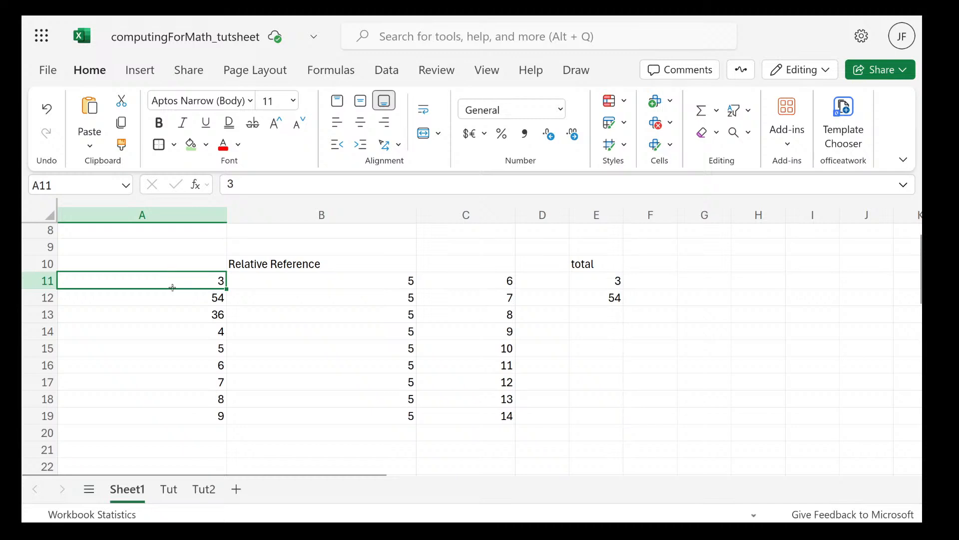
click(619, 298)
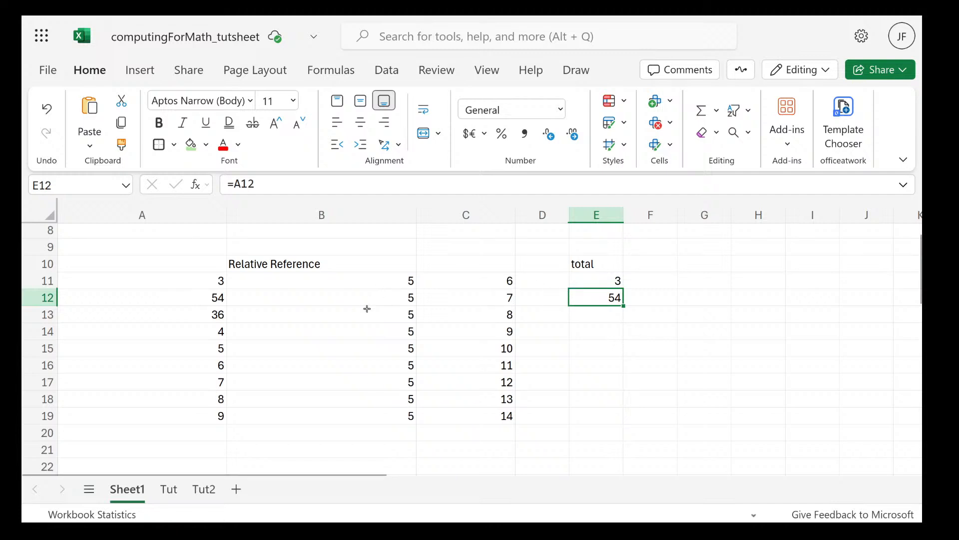
click(344, 295)
click(162, 300)
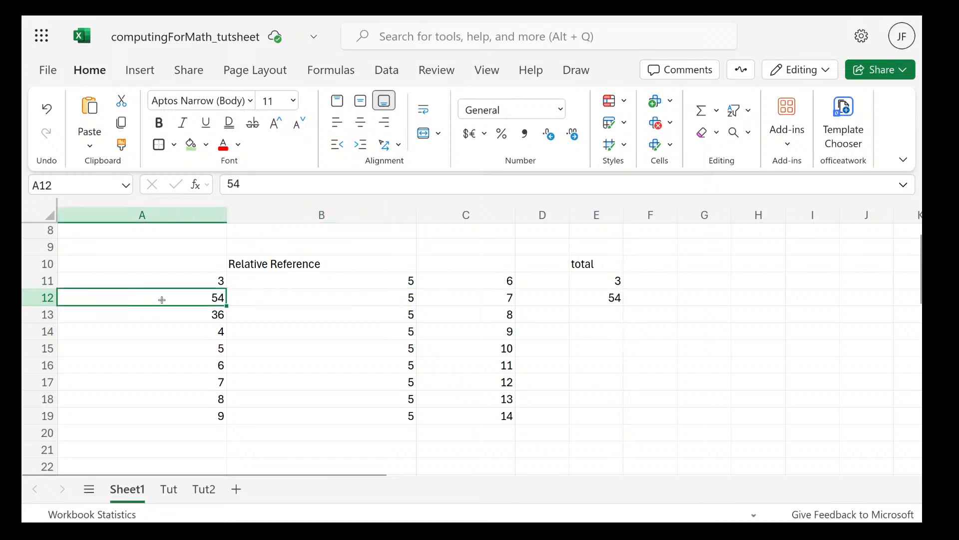
double_click(608, 297)
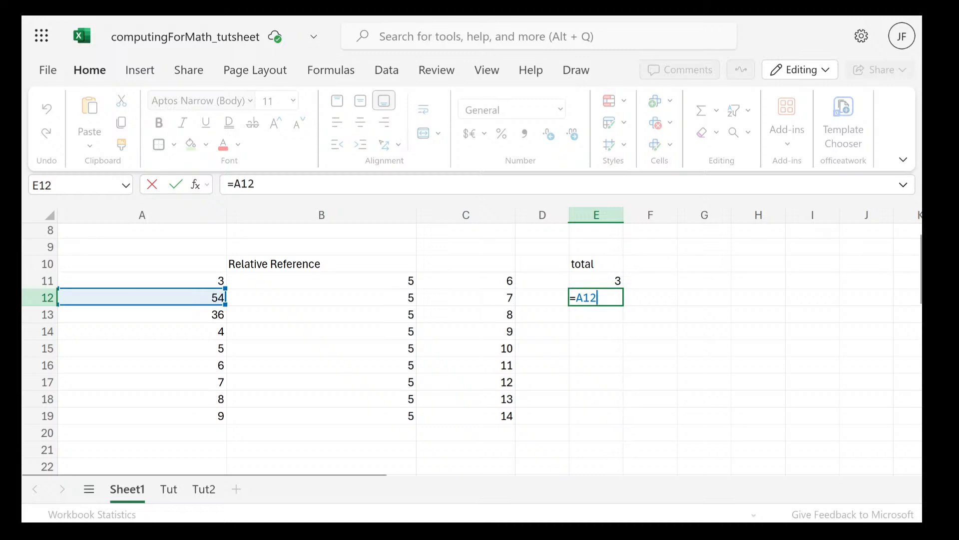
key(ctrl+Return)
click(604, 284)
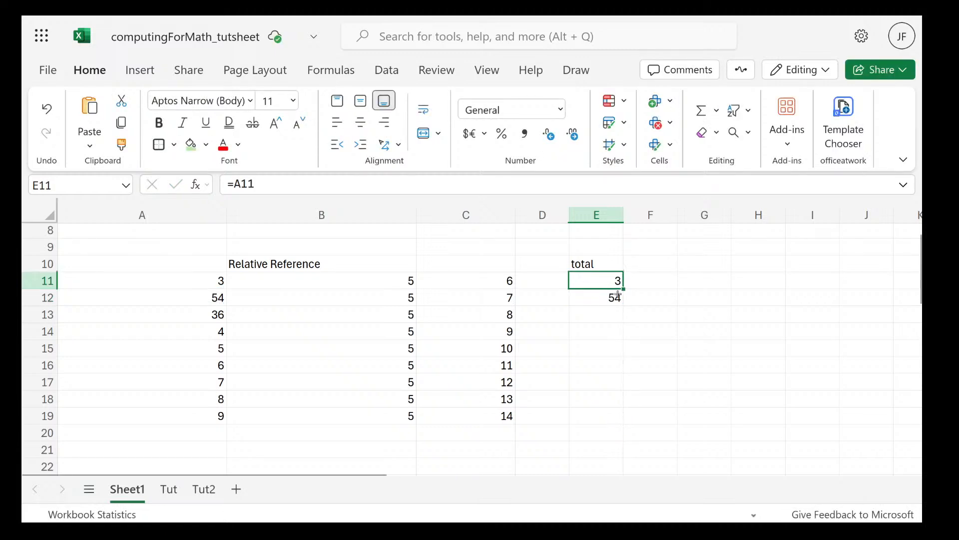
click(618, 296)
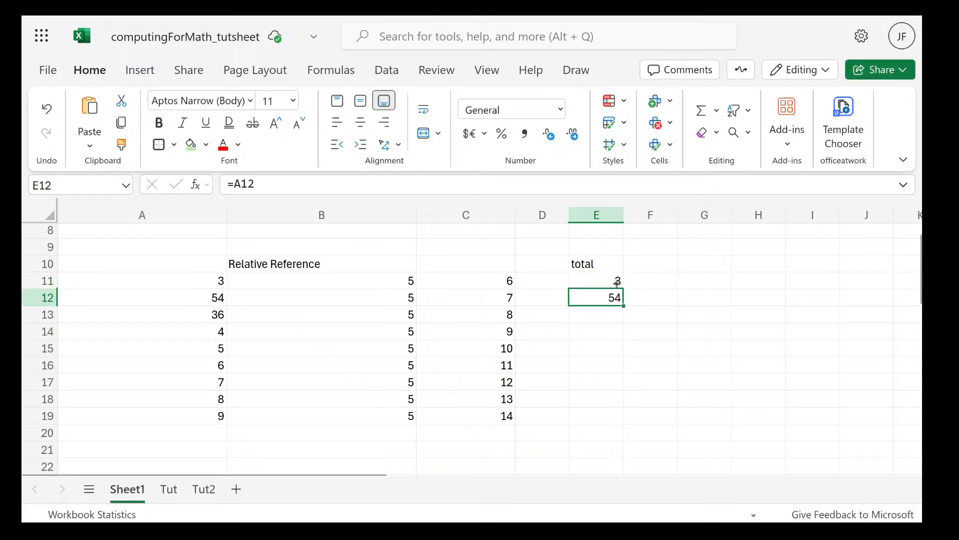
Copy the relative formula from cell E11 into cell E13
click(617, 283)
key(ctrl+c)
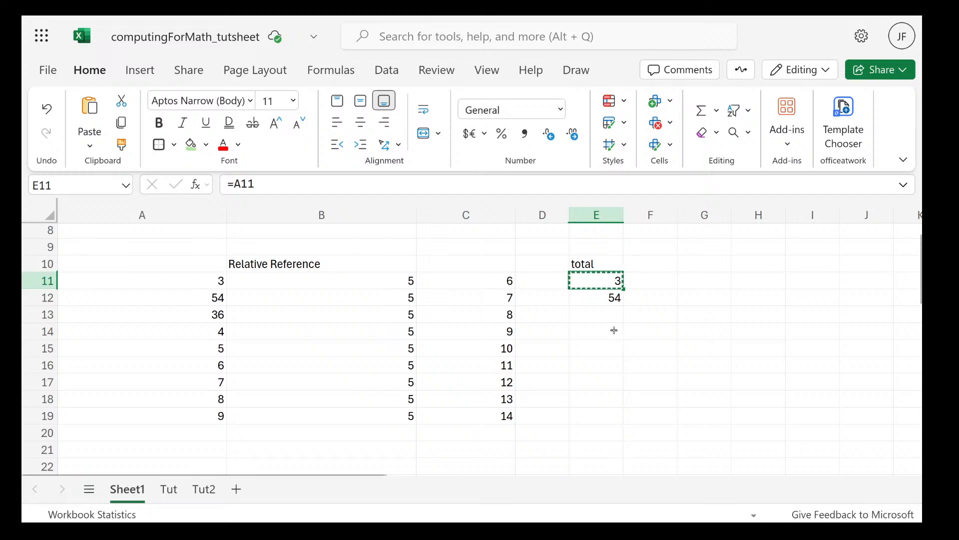
click(604, 317)
key(ctrl+v)
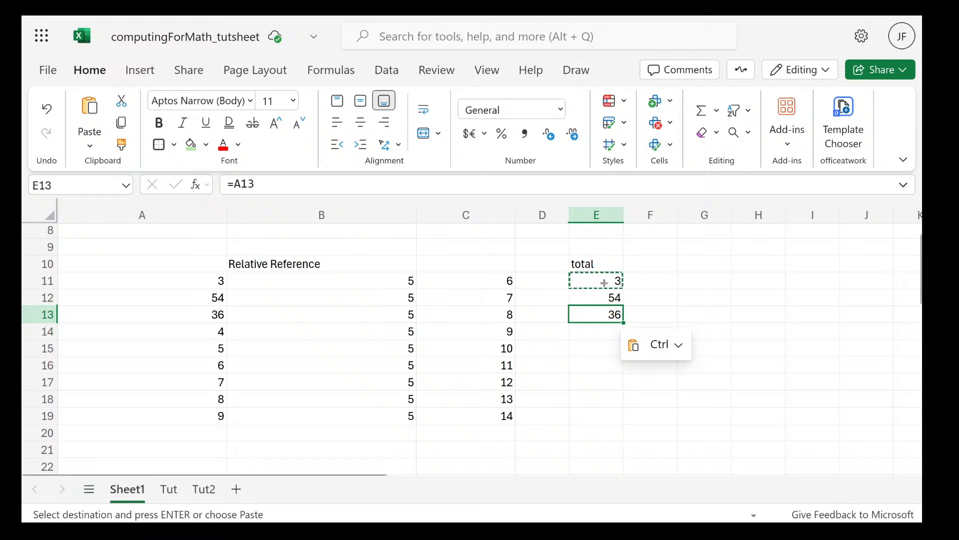
Compare the formulas in cells E11 and E13 with the column A cells in their own rows
key(Escape)
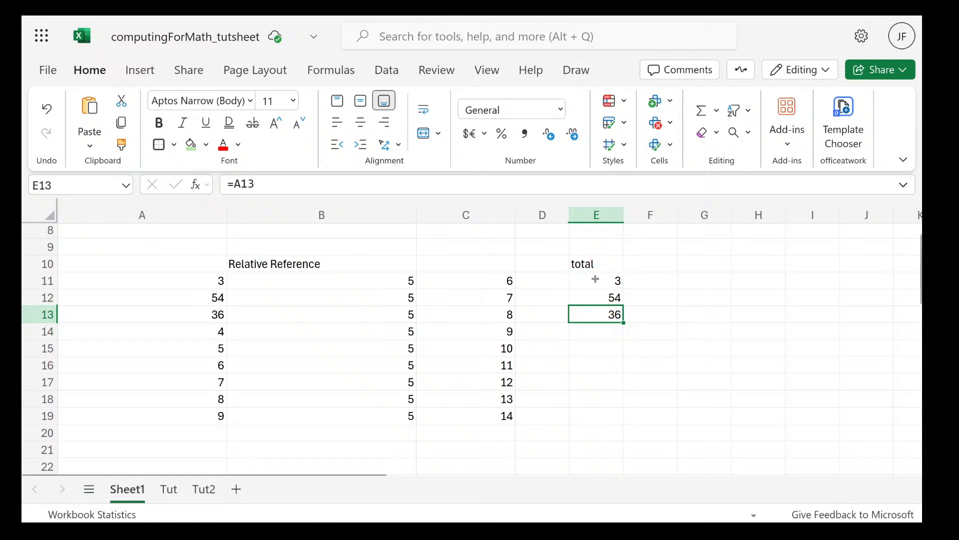
click(593, 280)
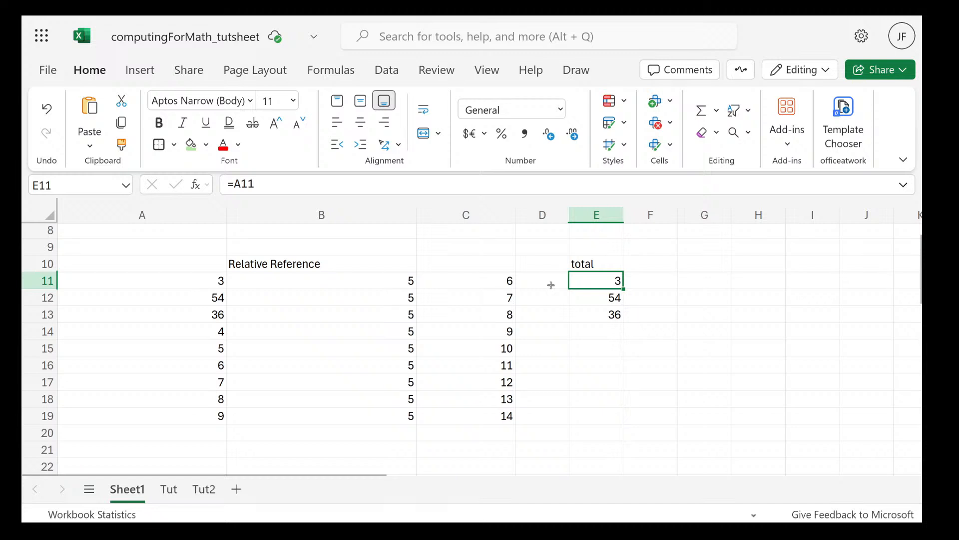
click(220, 276)
click(558, 278)
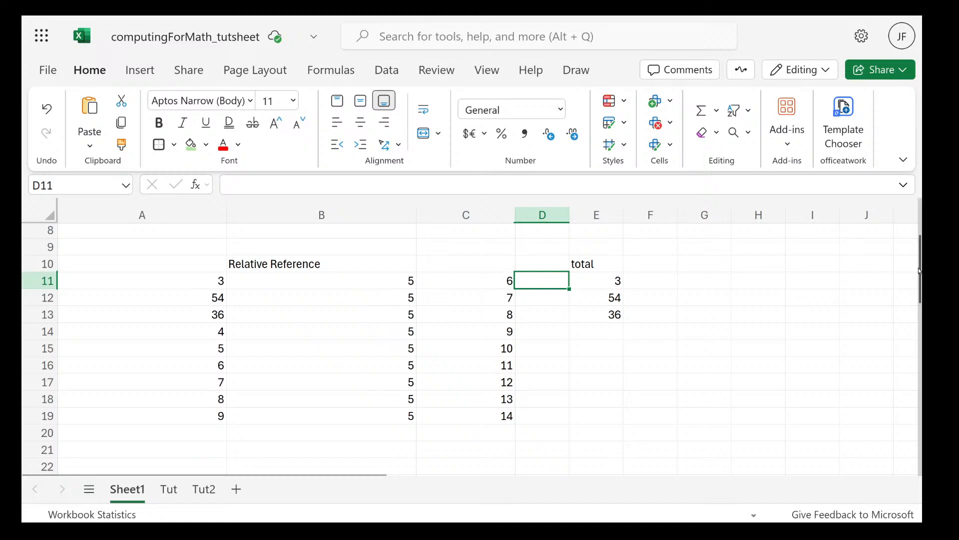
click(619, 316)
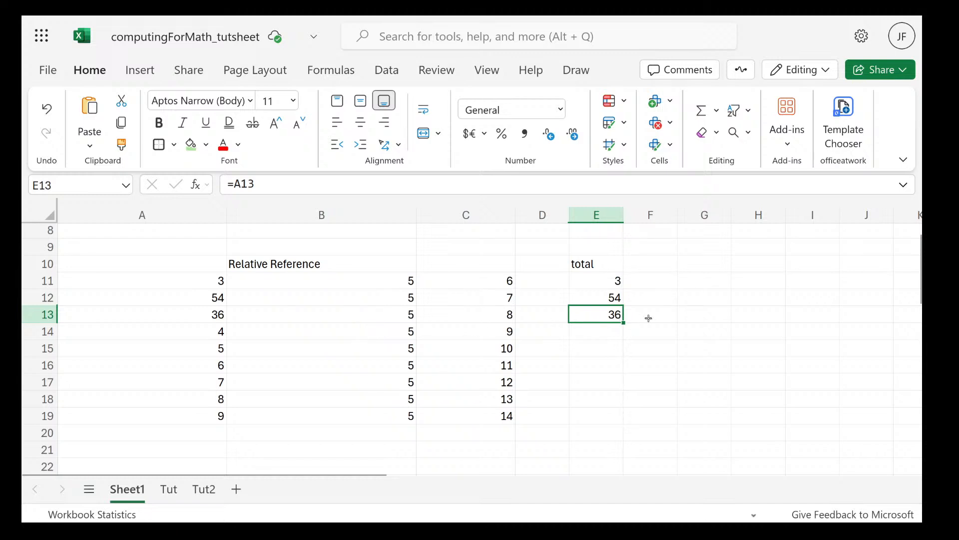
Clear the copied formula from cell E13 in the total column
click(603, 289)
click(608, 313)
key(Delete)
Copy the formula from cell E11 into cell G13, inspect its shifted reference, and clear G13
click(610, 279)
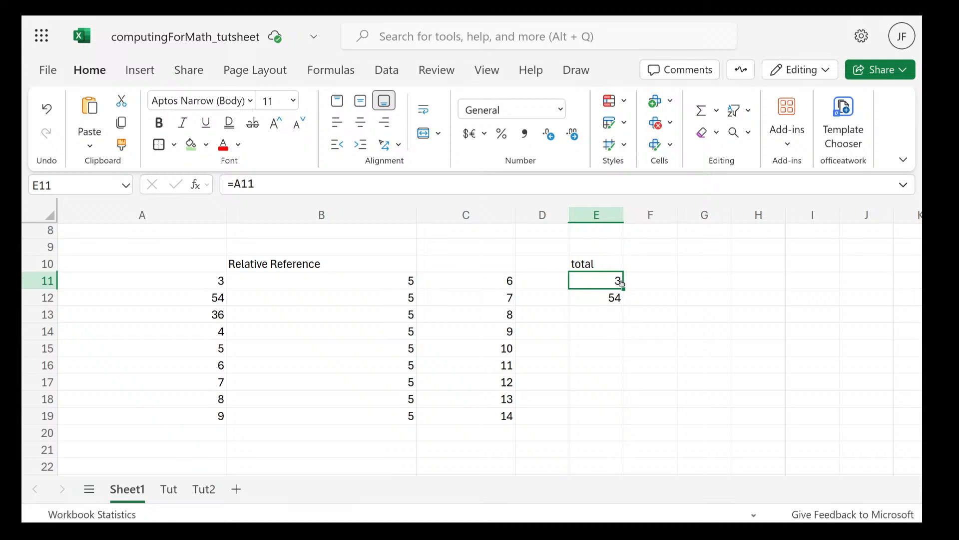
key(ctrl+c)
click(700, 316)
key(ctrl+v)
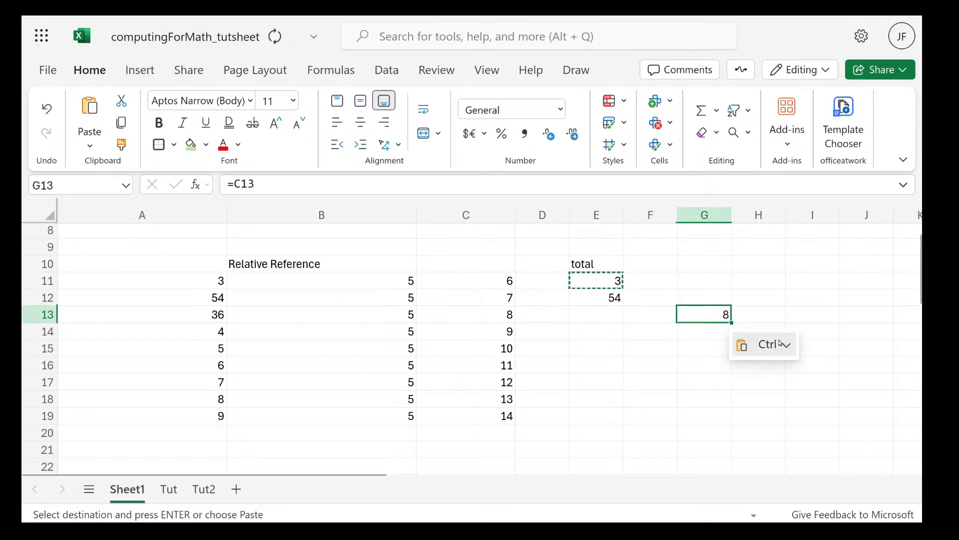
double_click(703, 318)
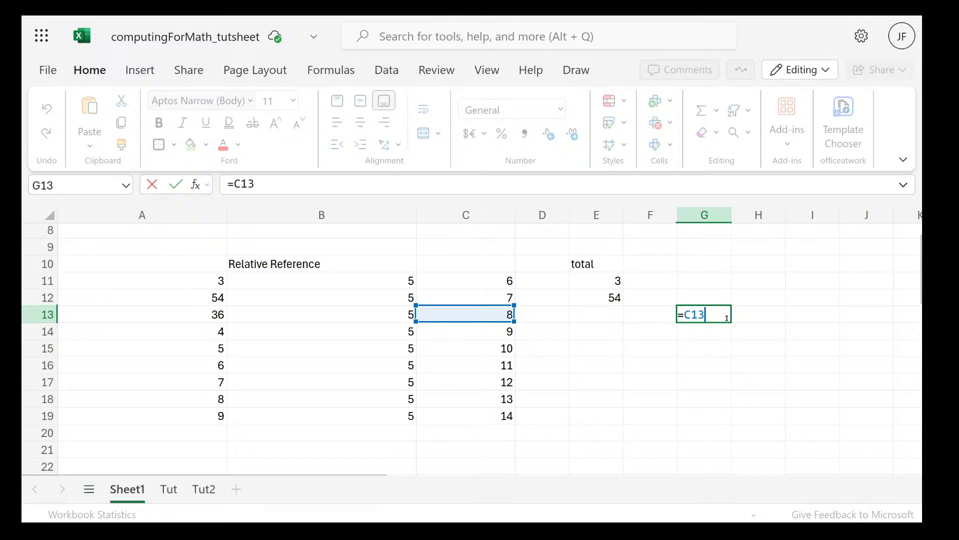
key(Escape)
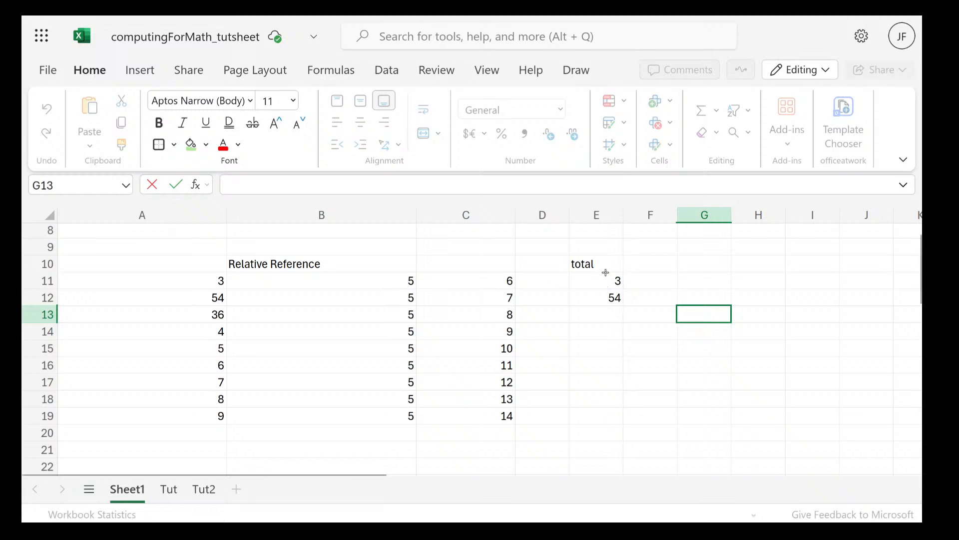
Fill the formula in cell E11 down to E19 and inspect the copied formulas in E15 through E18
click(611, 280)
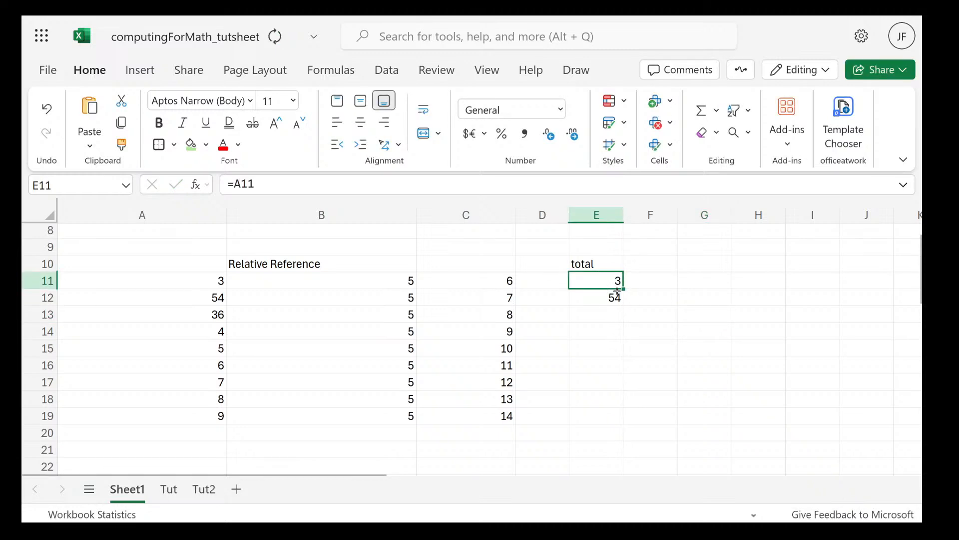
drag(617, 291, 610, 413)
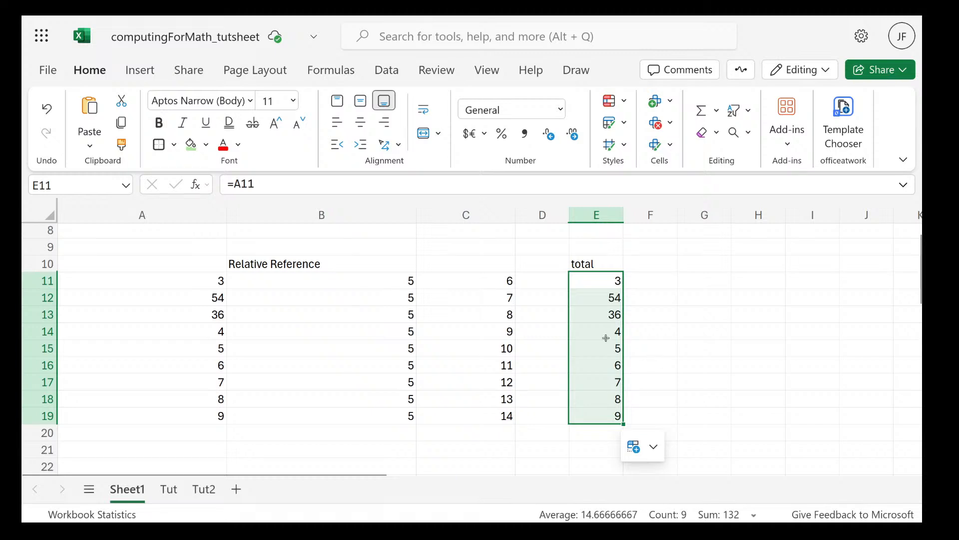
click(606, 338)
double_click(595, 352)
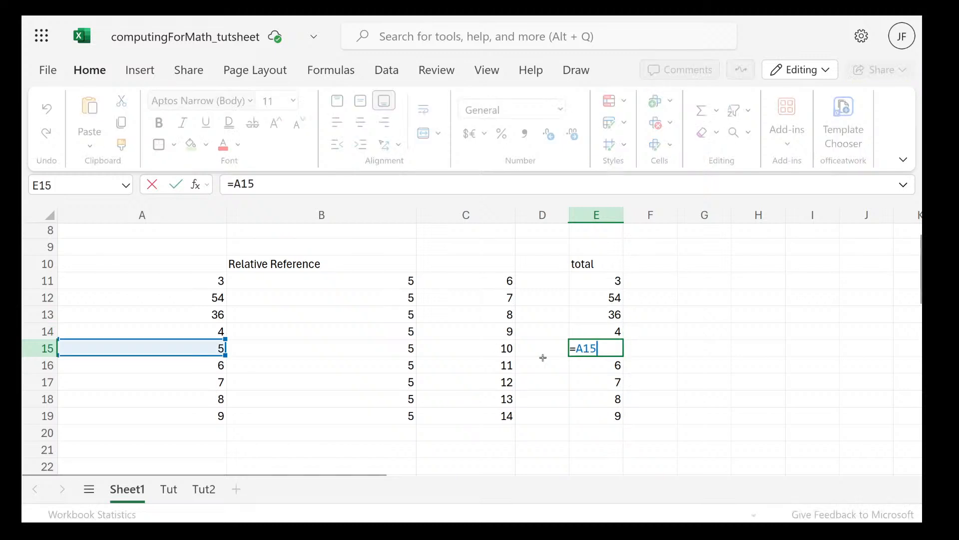
double_click(583, 367)
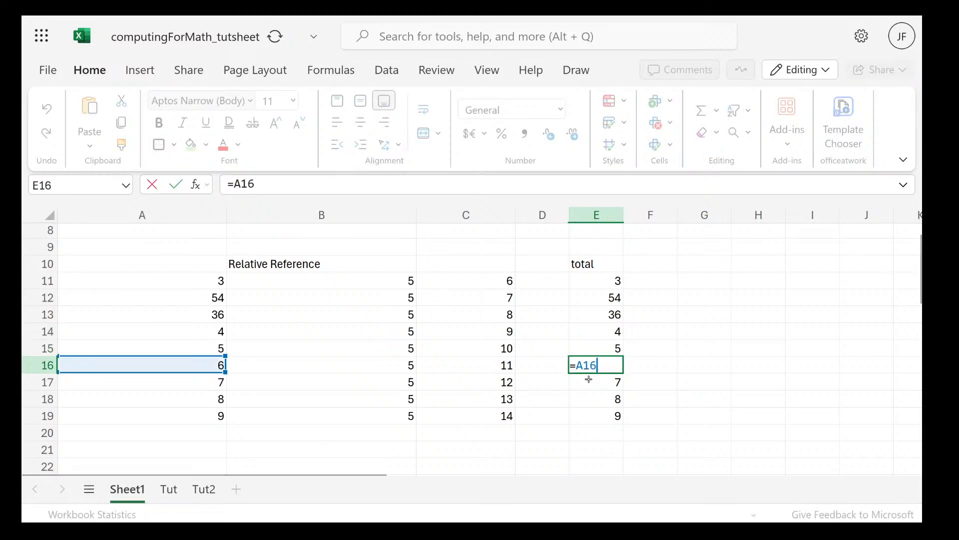
double_click(580, 381)
double_click(603, 400)
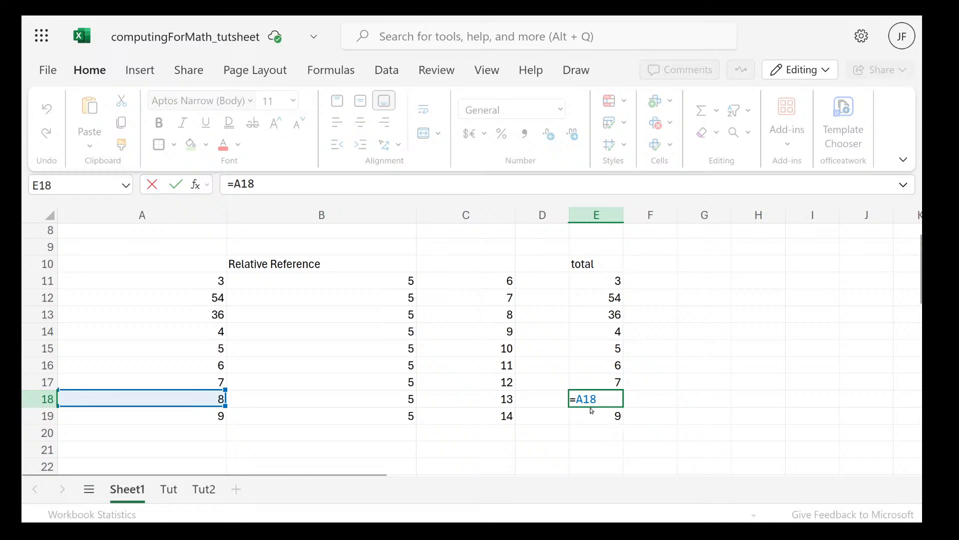
Try pointing the formula in cell E18 at E11, compare it with E11's own formula, and undo the change
click(588, 414)
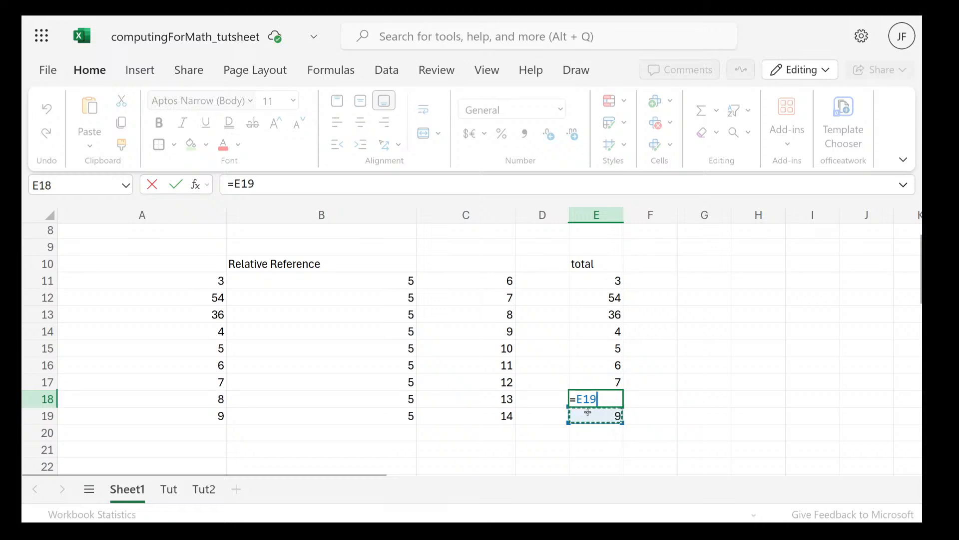
click(596, 283)
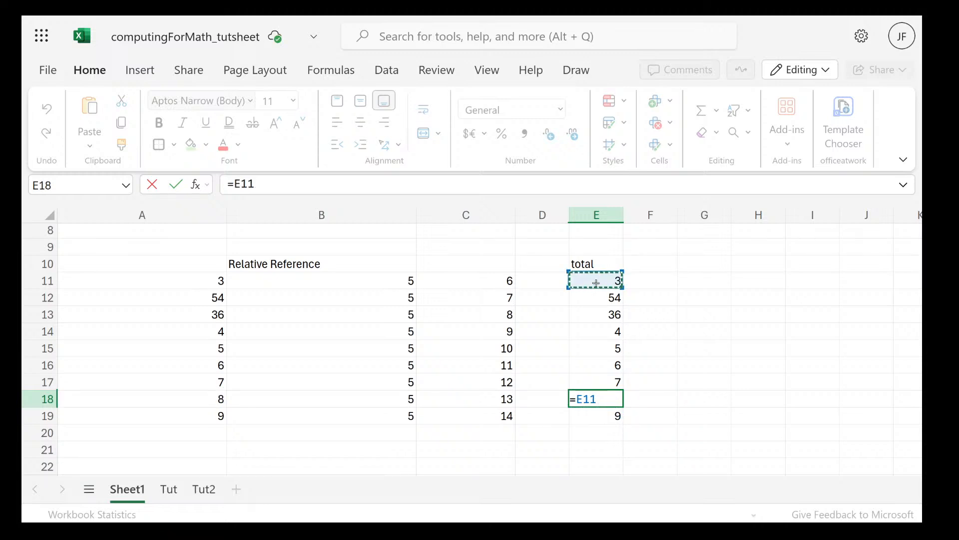
click(592, 296)
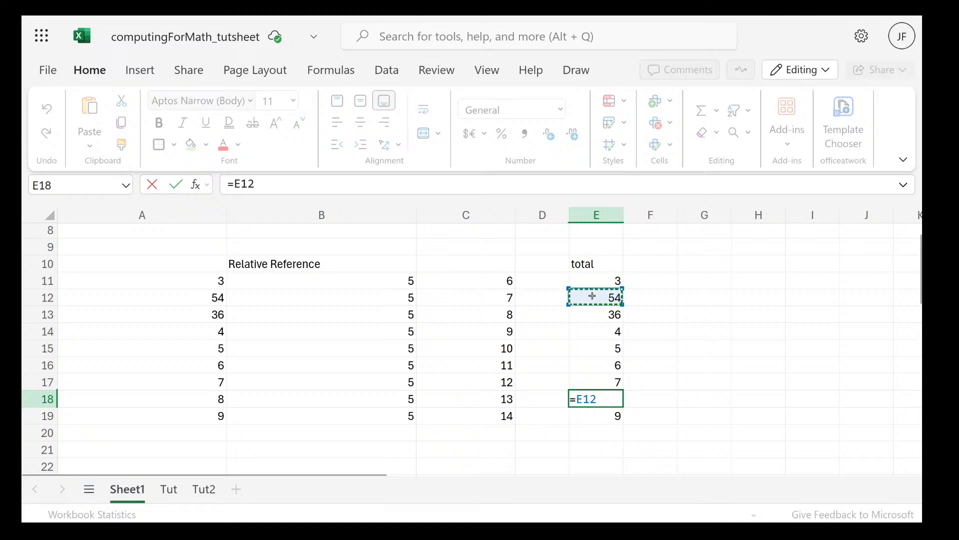
key(BackSpace)
text(1)
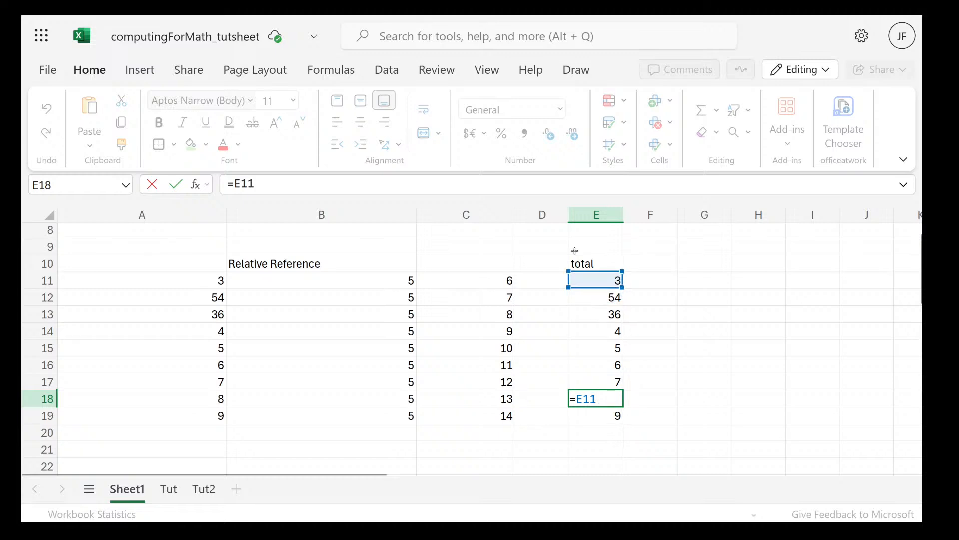
click(610, 279)
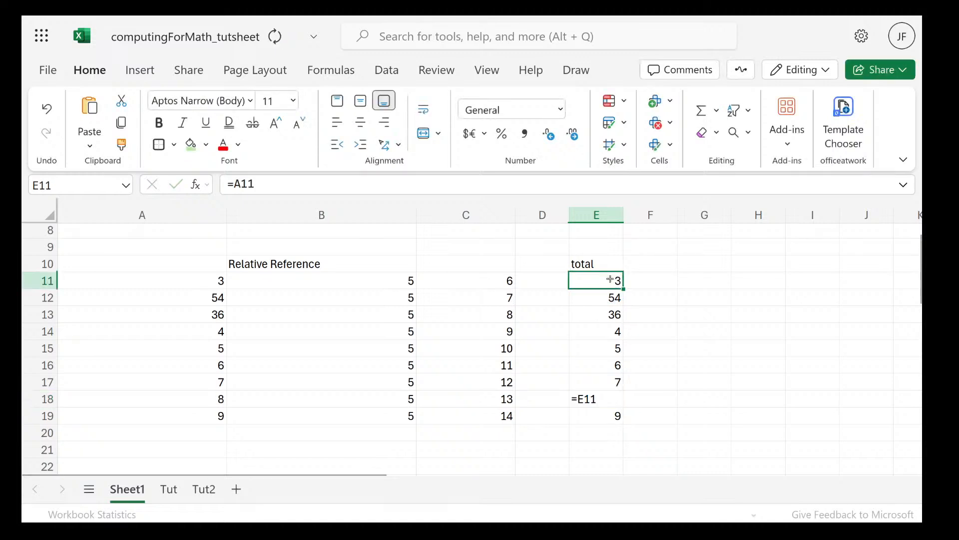
double_click(610, 278)
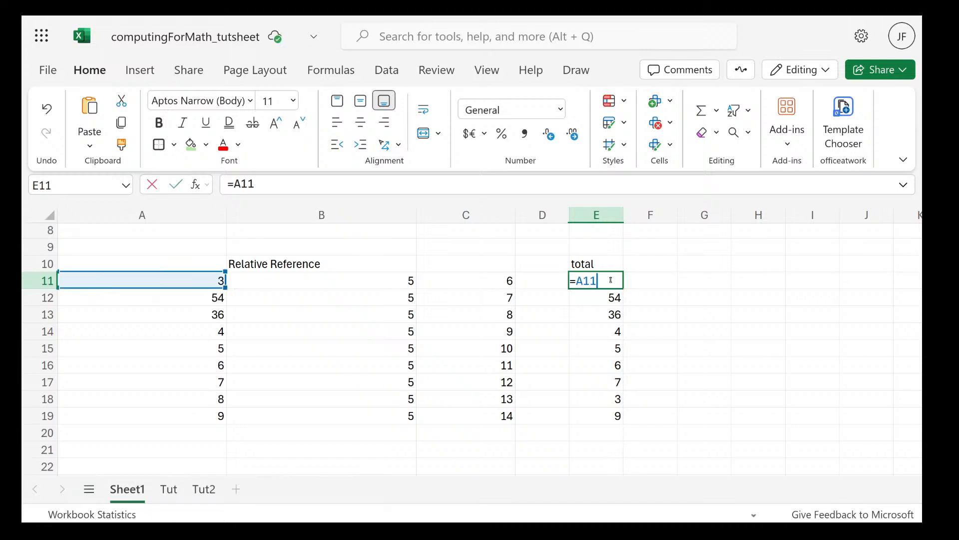
click(614, 397)
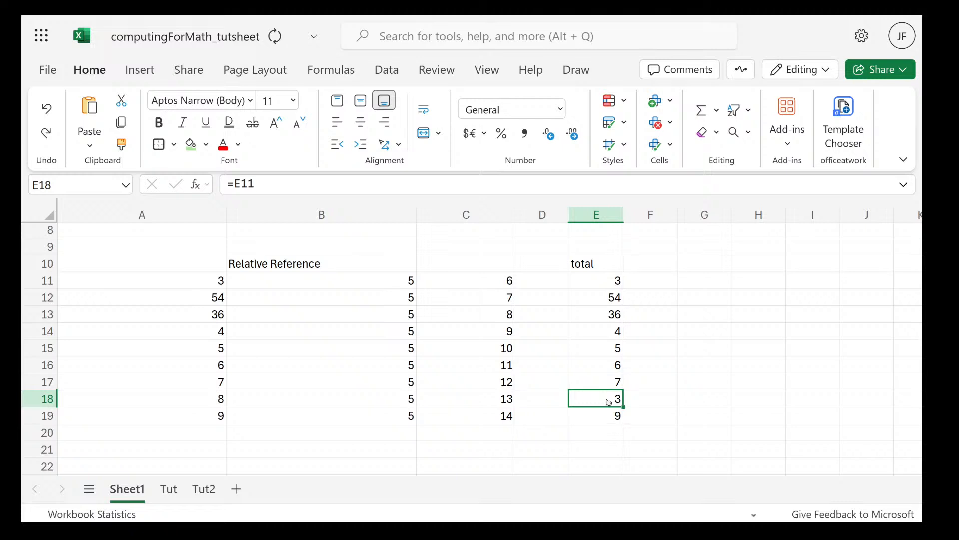
key(ctrl+z)
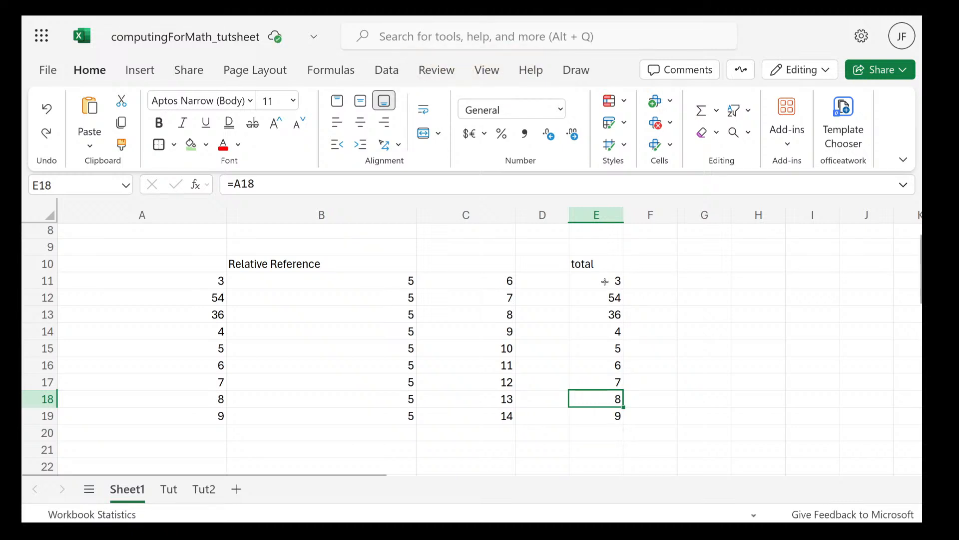
Examine the formulas in cells E11 and E12 and the column A cells they reference
click(612, 281)
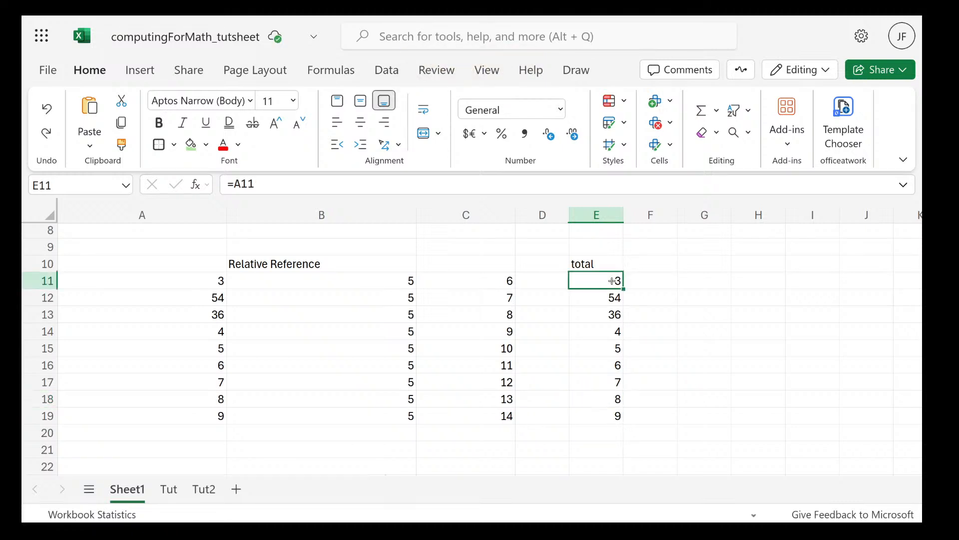
double_click(612, 281)
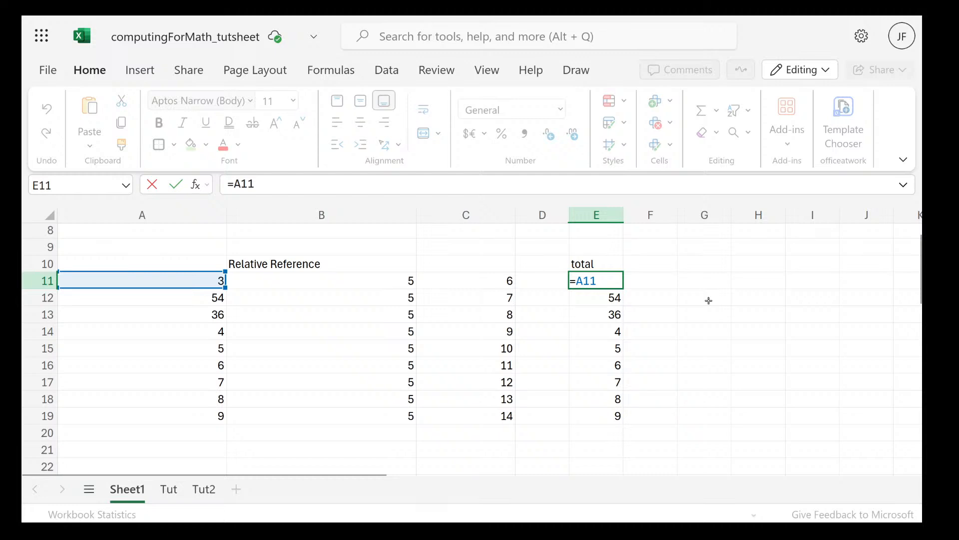
key(ctrl+Return)
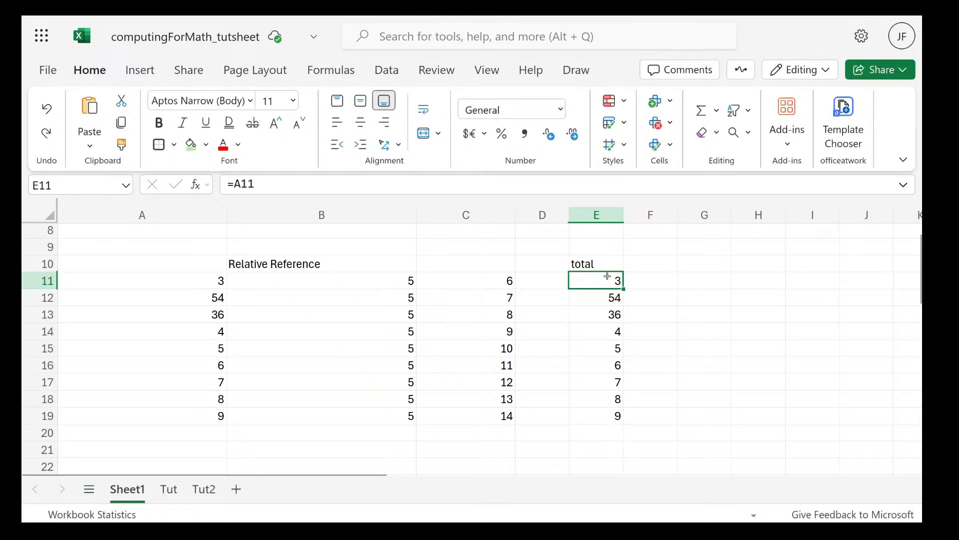
key(ctrl+c)
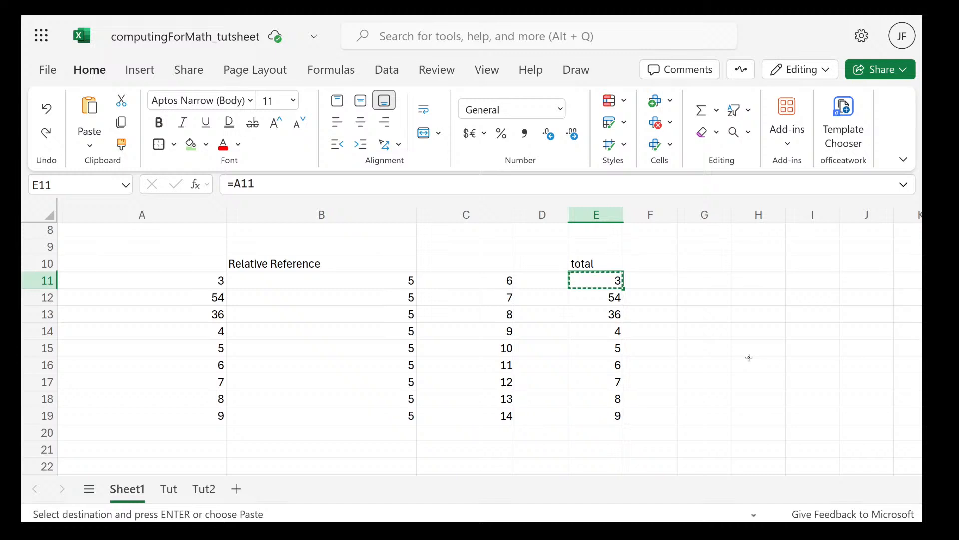
double_click(605, 279)
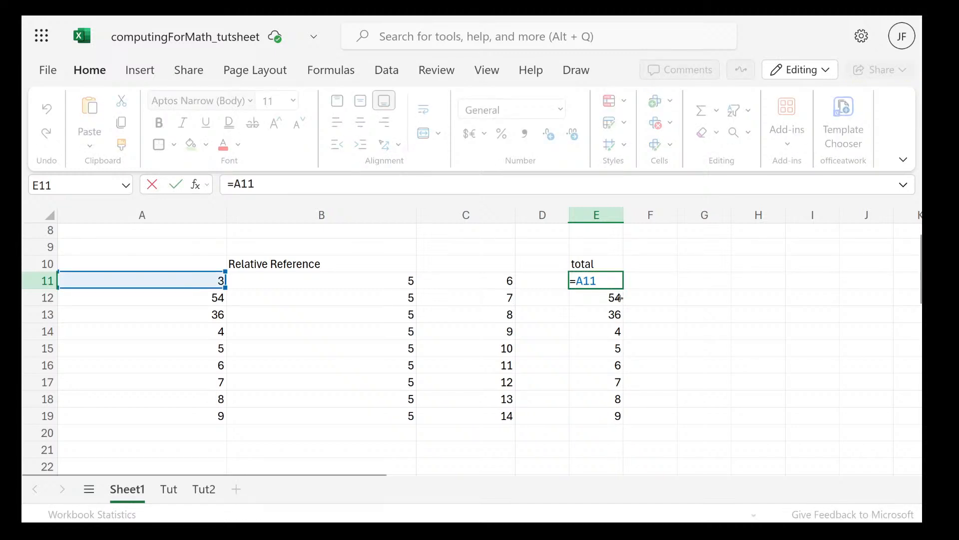
key(Return)
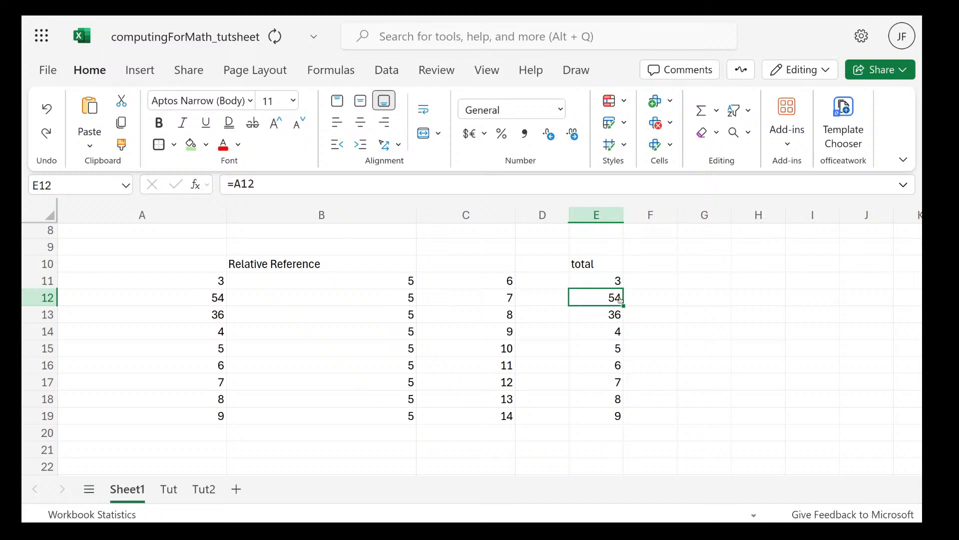
double_click(620, 299)
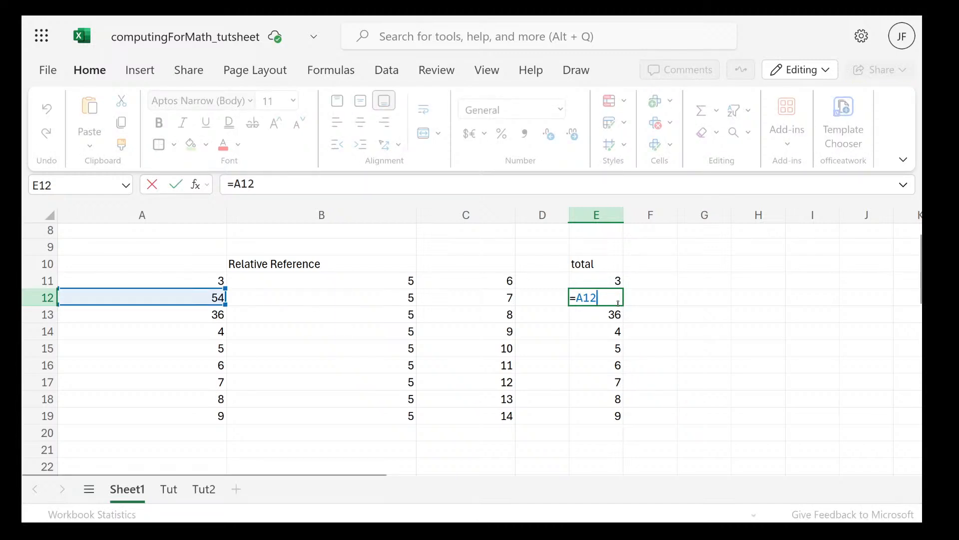
Extend the formula in cell E11 to add column B, making it =A11+B11
click(618, 281)
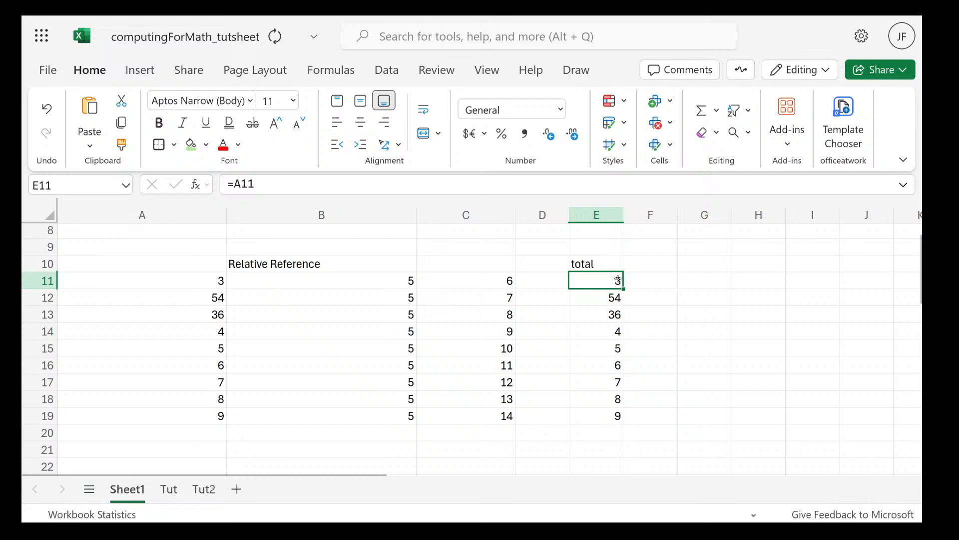
double_click(618, 280)
text(+)
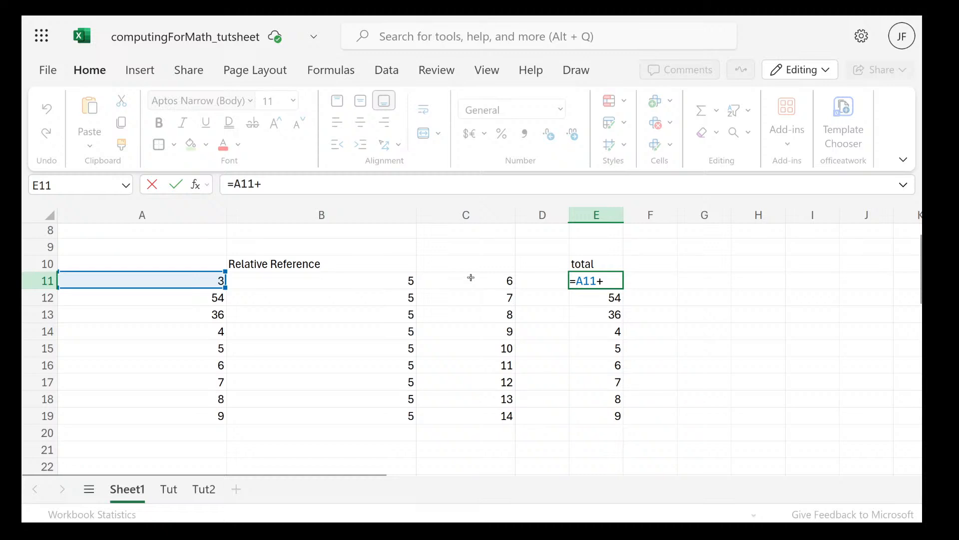
click(405, 279)
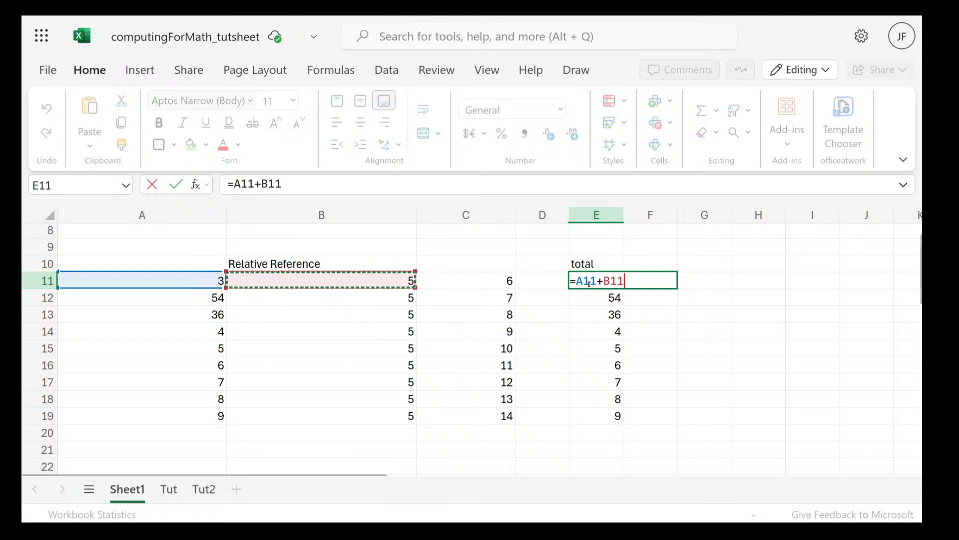
key(Return)
Fill the sum formula from cell E11 down to E19 and inspect the copies in E12 and E13
click(607, 278)
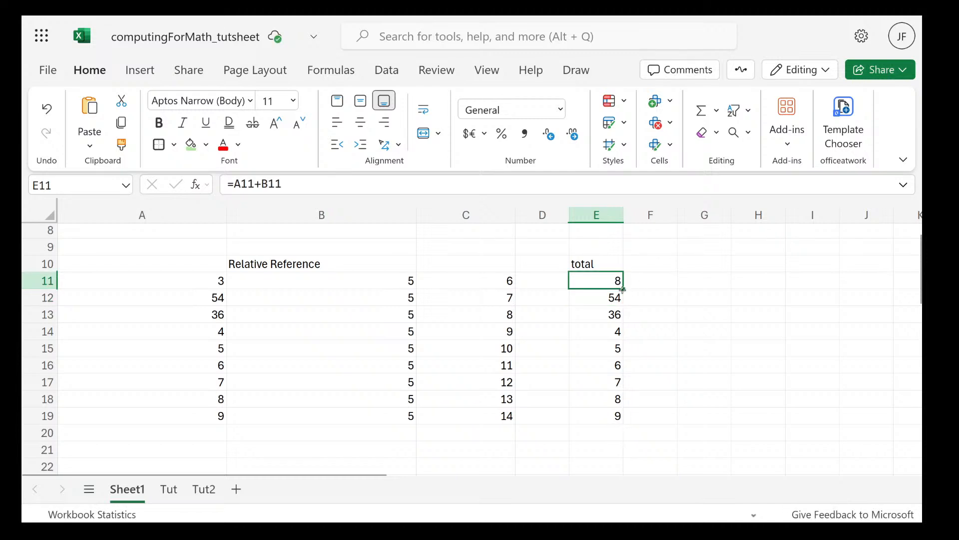
drag(623, 289, 623, 414)
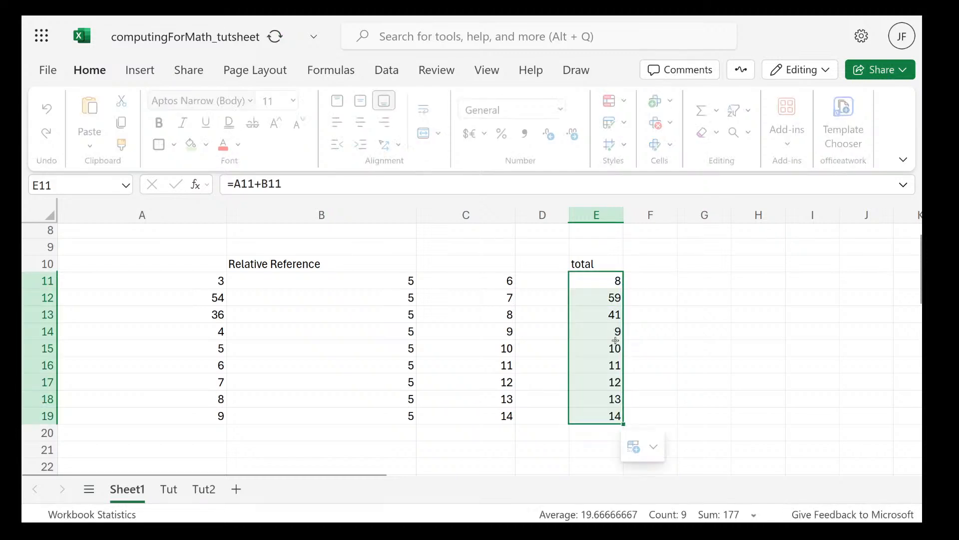
double_click(606, 299)
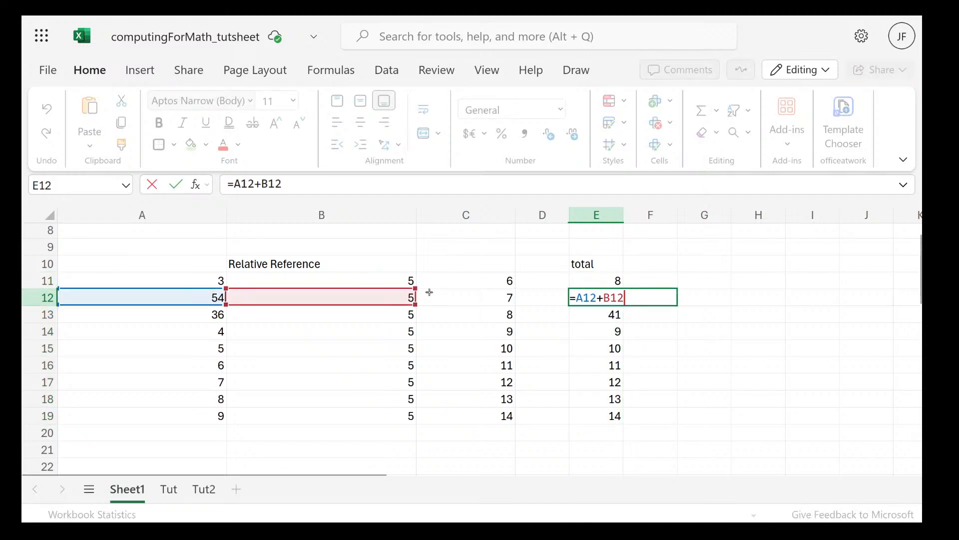
double_click(589, 315)
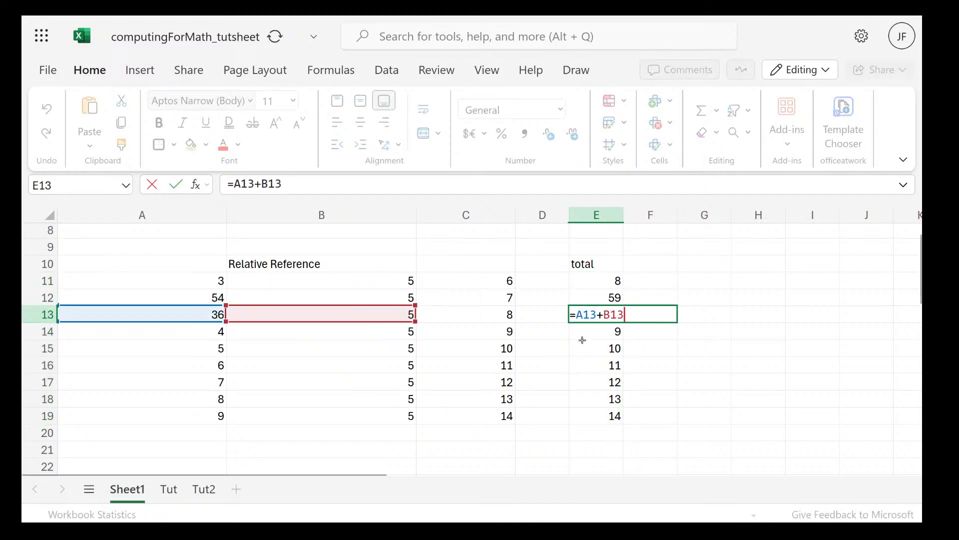
Inspect the formula in E14, copy the sum formula from E11 to H17, and examine the copy's cell references
double_click(575, 331)
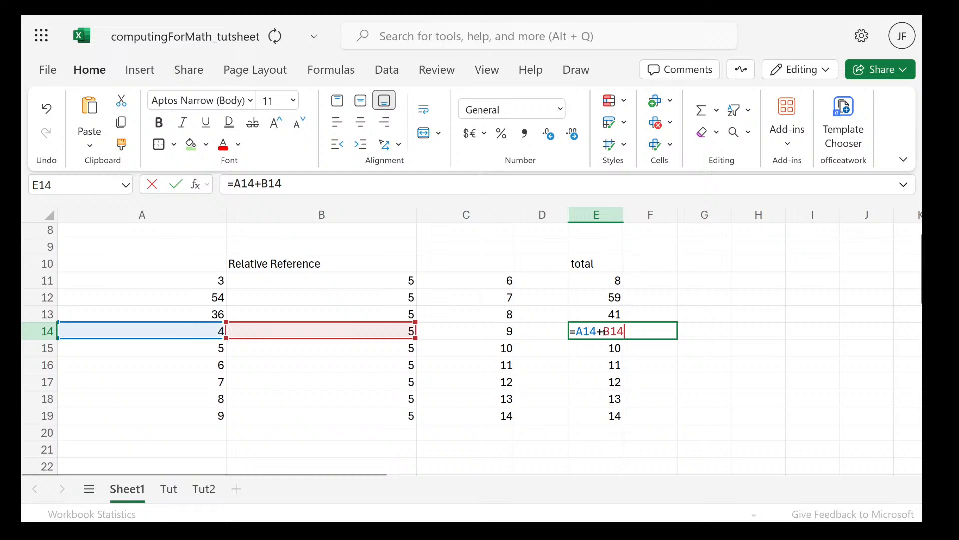
click(610, 287)
key(ctrl+c)
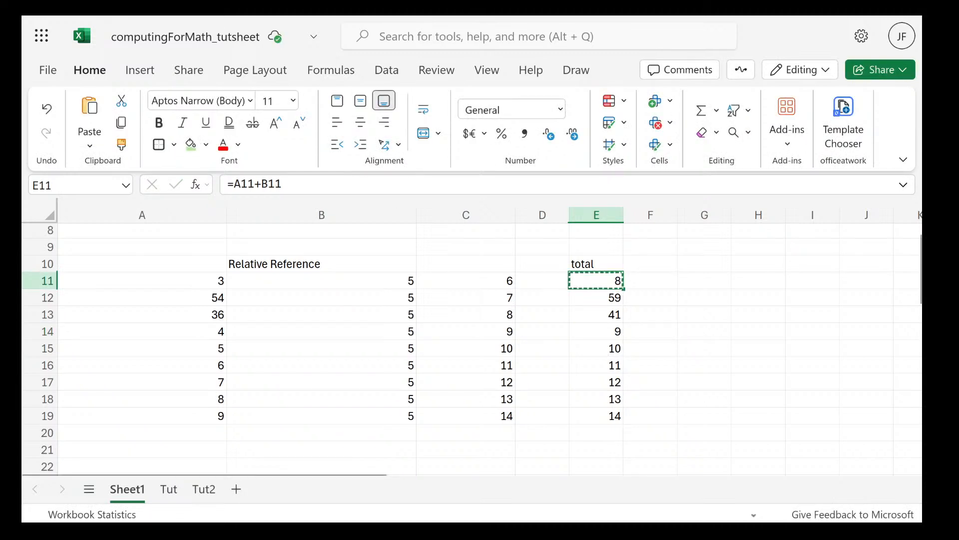
click(752, 387)
key(ctrl+v)
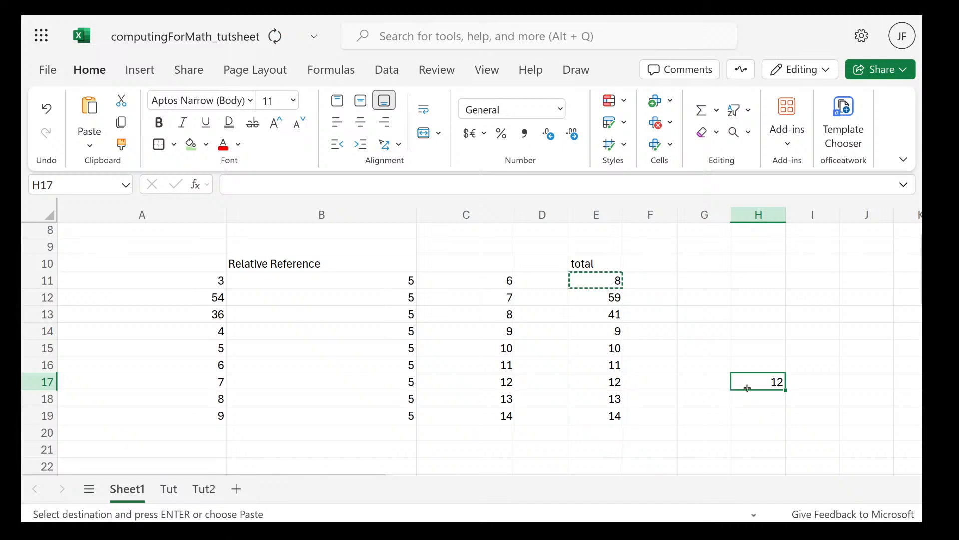
key(Escape)
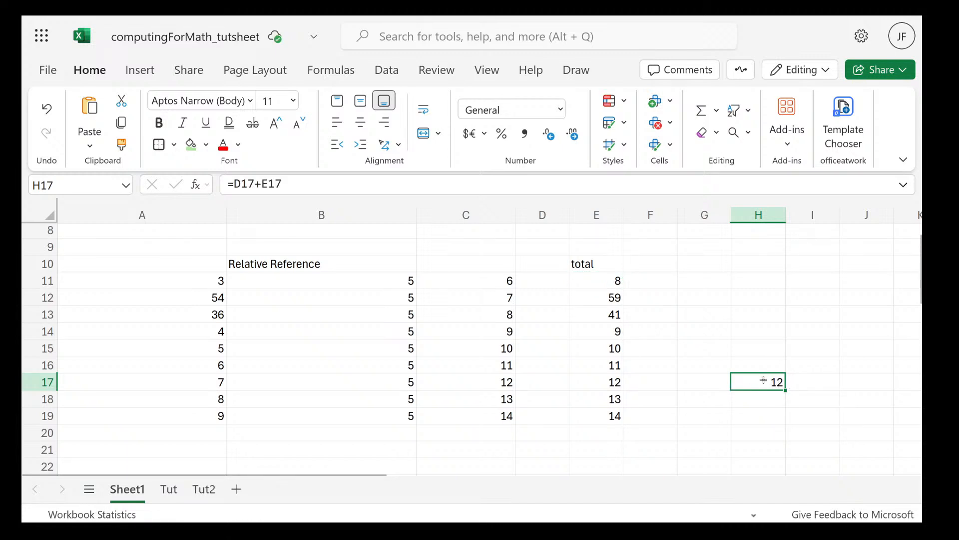
double_click(763, 380)
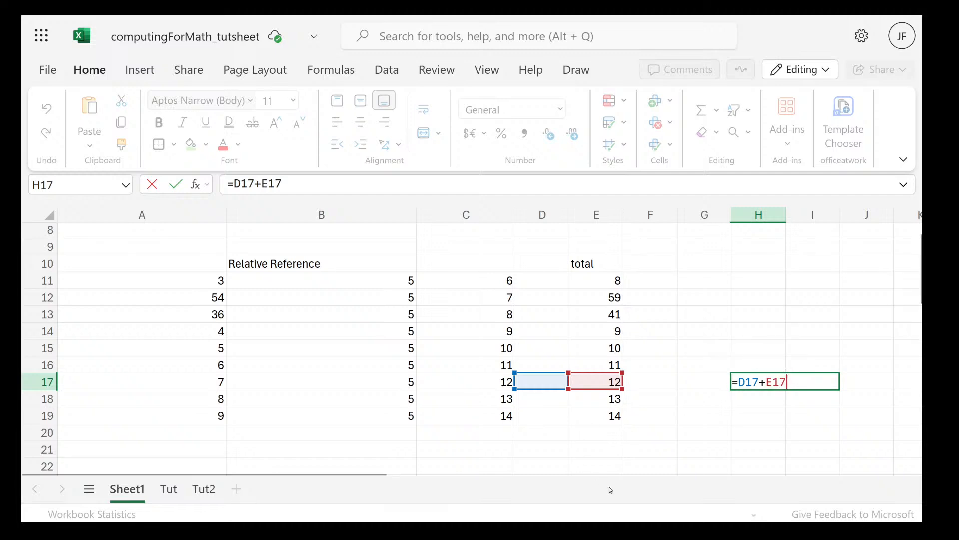
key(ctrl+Return)
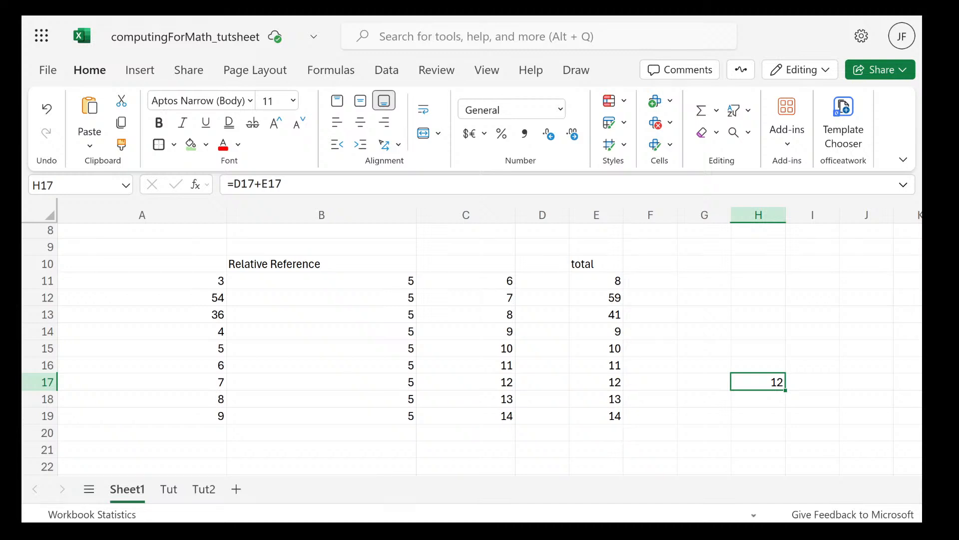
Clear the contents of the range H11:H20
drag(758, 281, 779, 429)
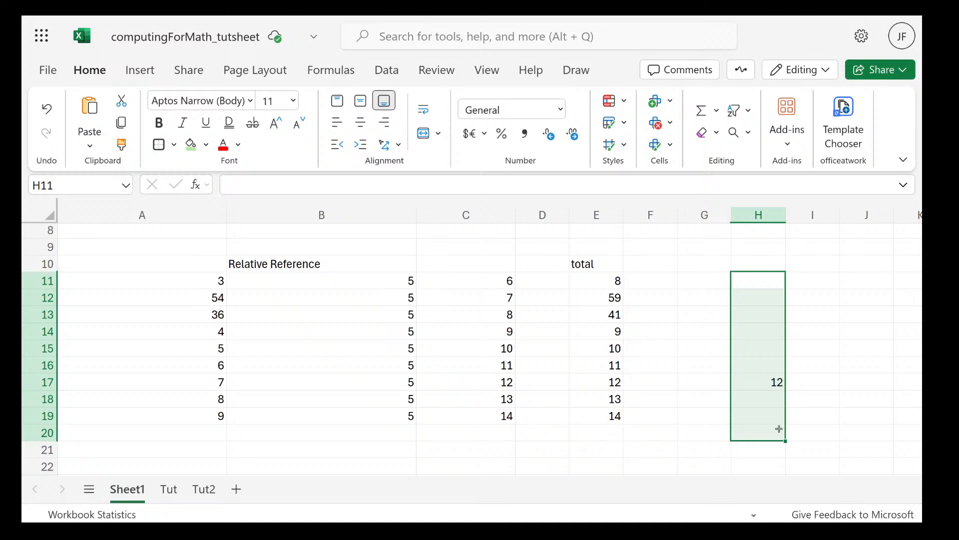
key(Delete)
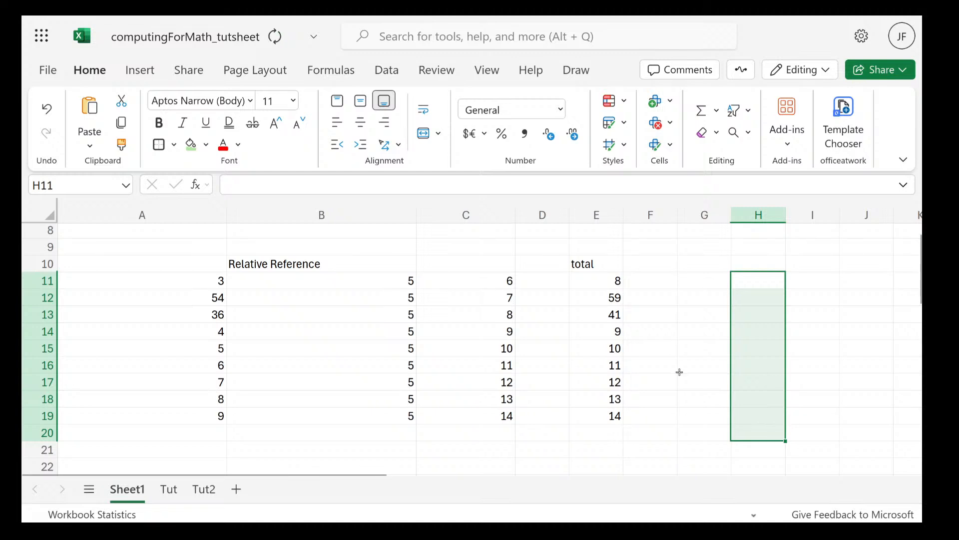
click(650, 359)
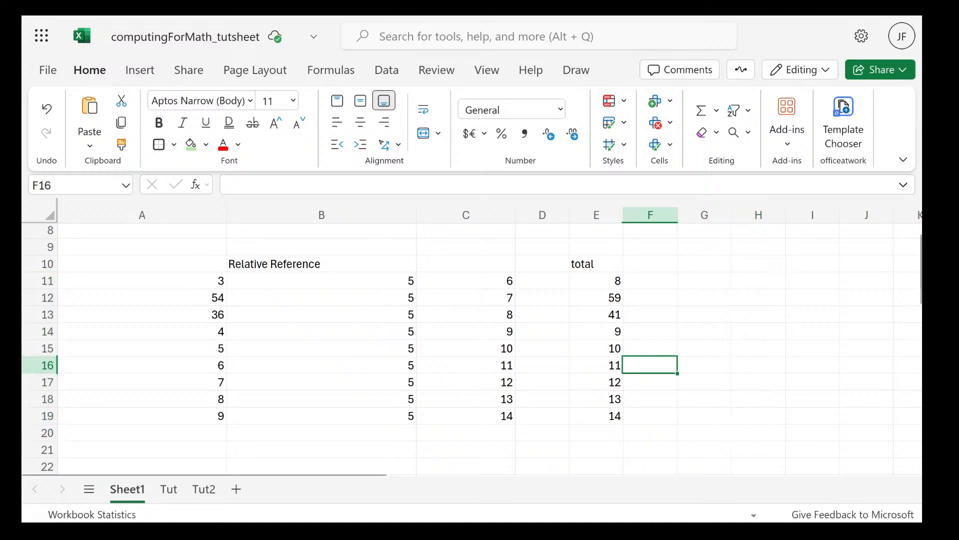
click(575, 261)
Switch to the PDF lecture slides in Firefox and read from Relative Cell Reference through to Absolute Cell Reference
mouse_move(108, 17)
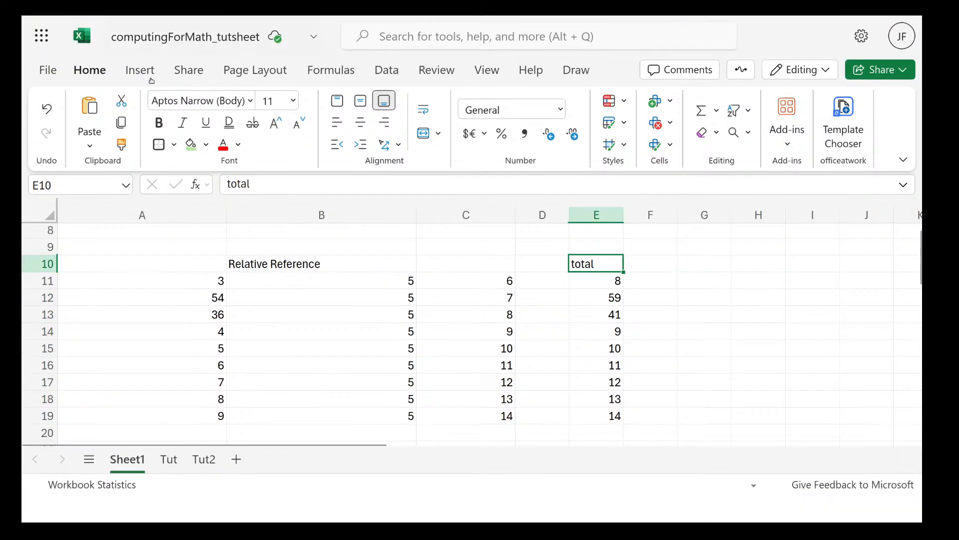
key(super)
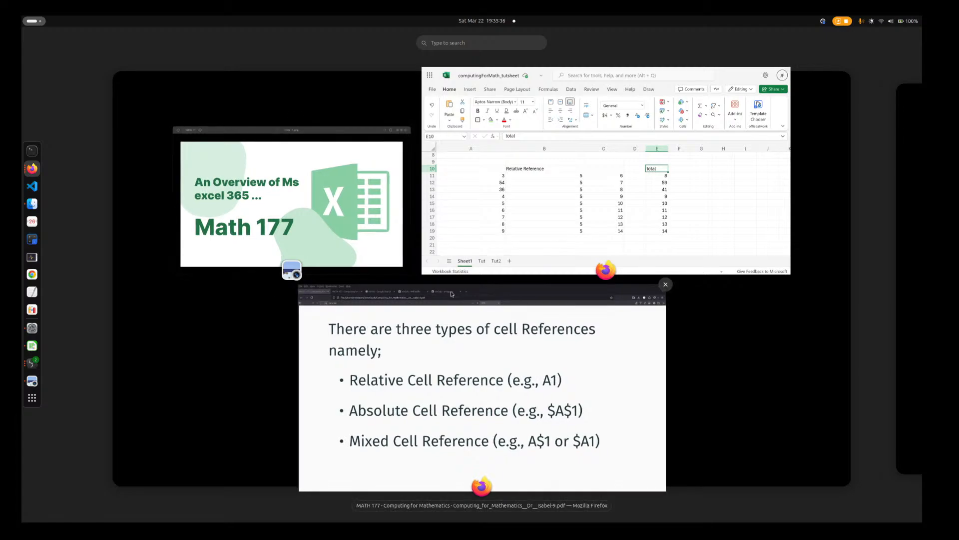
click(477, 364)
scroll(496, 352, down, 5)
scroll(497, 351, down, 5)
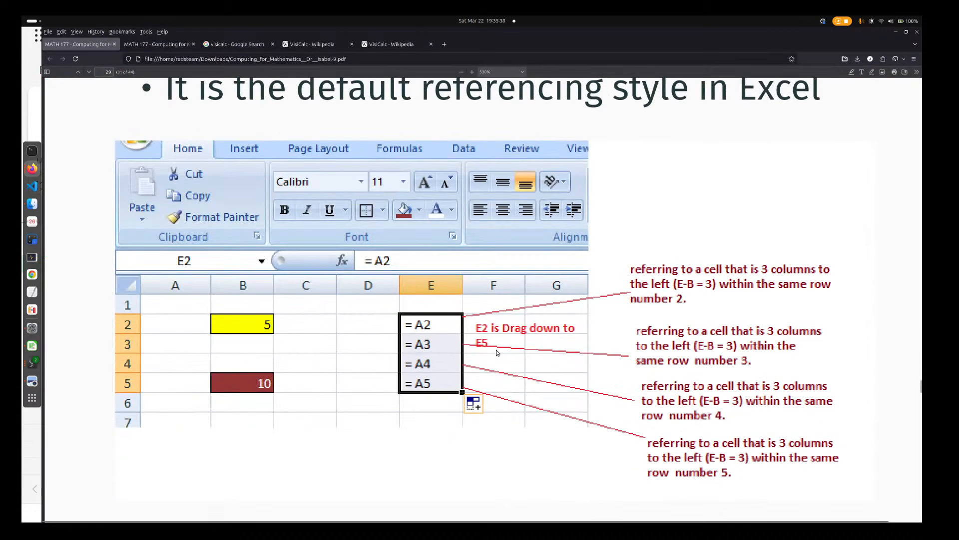
scroll(550, 349, up, 3)
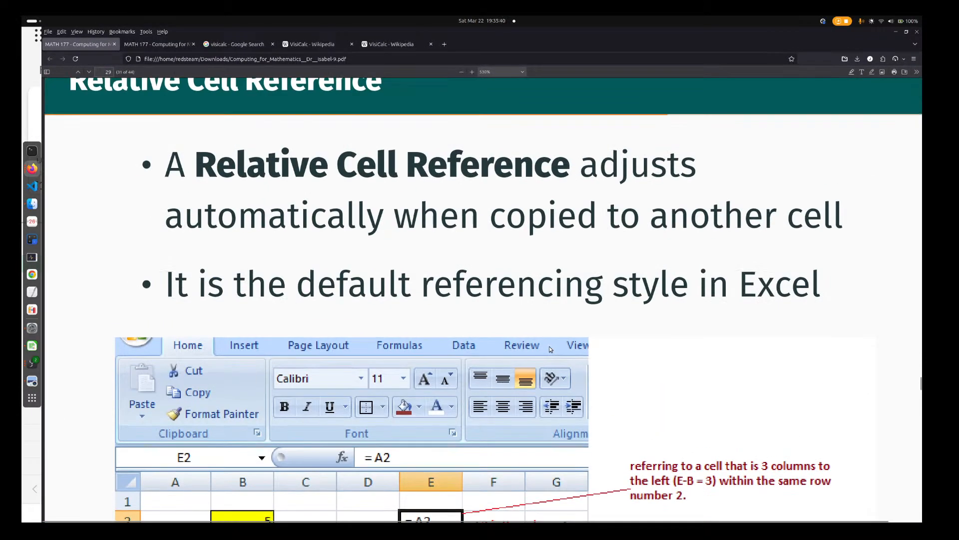
scroll(550, 349, down, 10)
scroll(550, 349, down, 15)
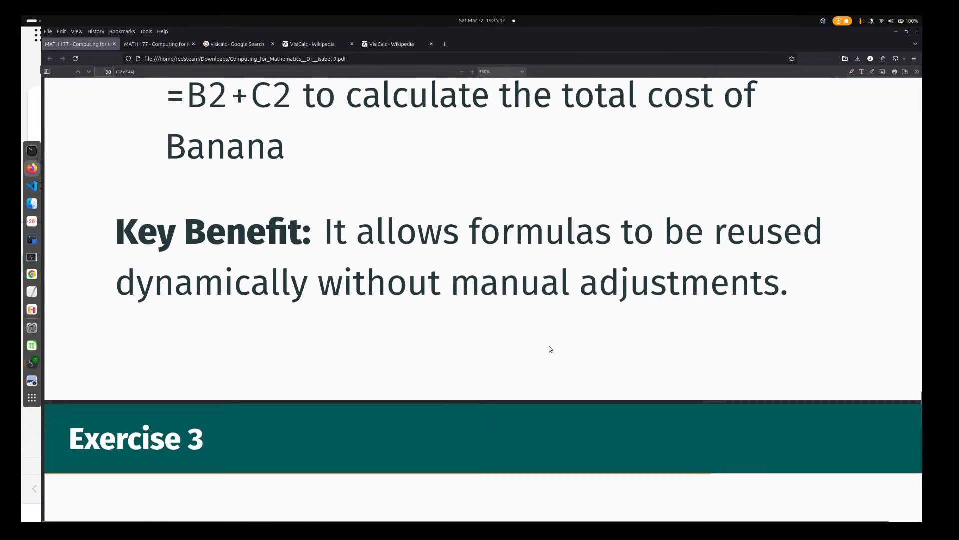
scroll(550, 349, down, 3)
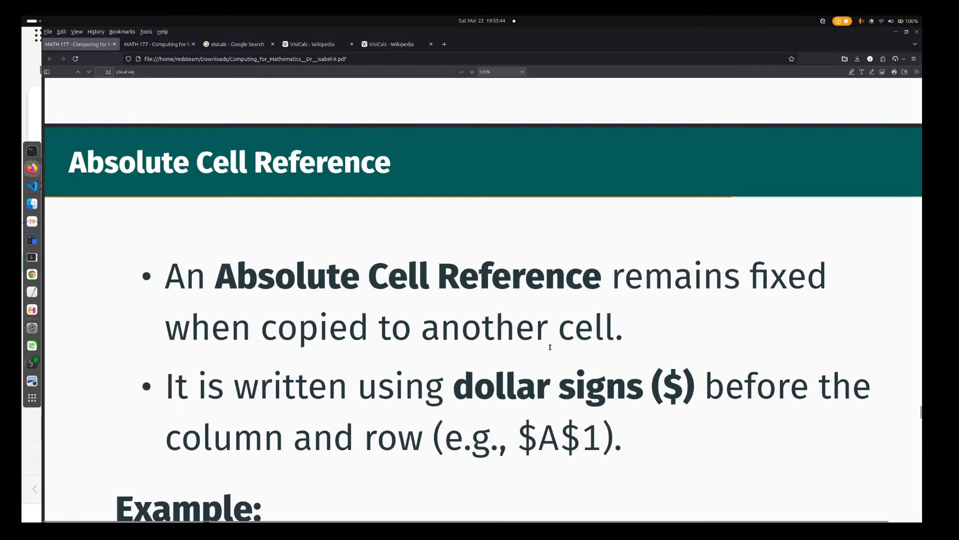
Switch back to the Excel workbook and clear the sum formulas in E11:E19 under the total heading
key(super)
click(620, 221)
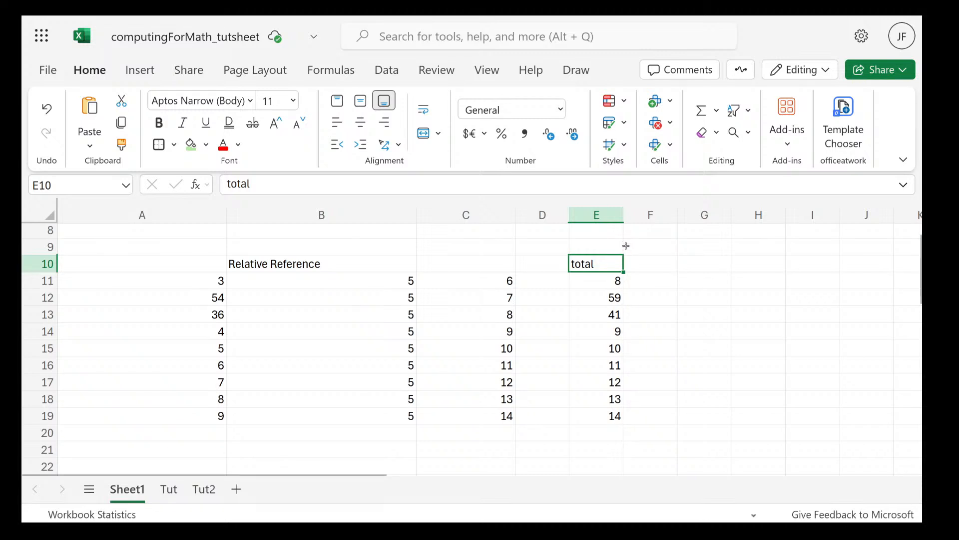
drag(587, 278, 619, 416)
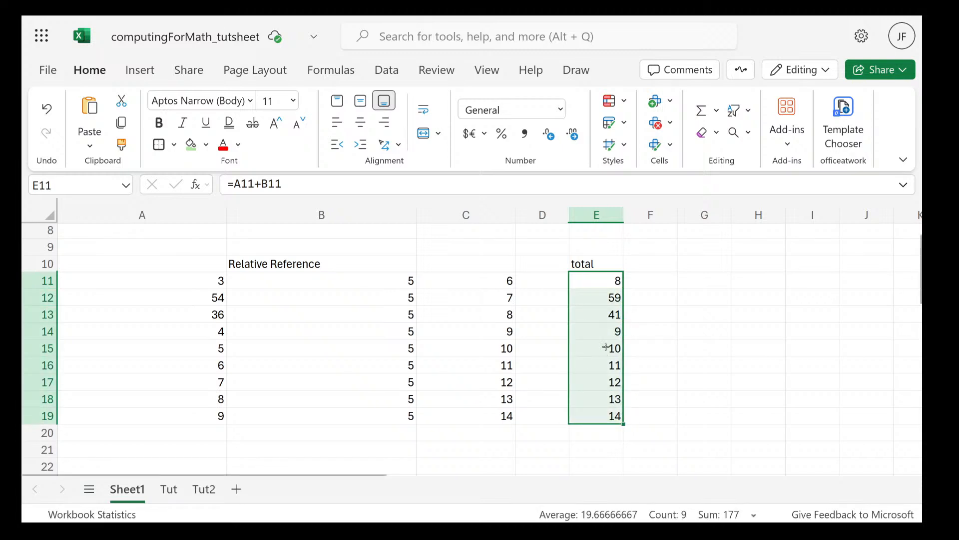
key(Delete)
double_click(574, 280)
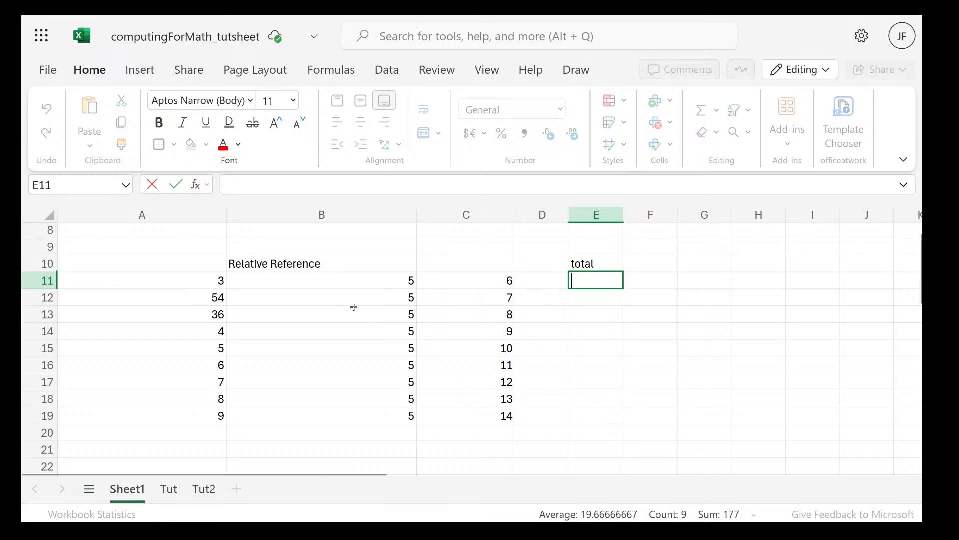
Clear the numbers in A11:A19 and B11:C19
drag(197, 279, 200, 407)
key(Delete)
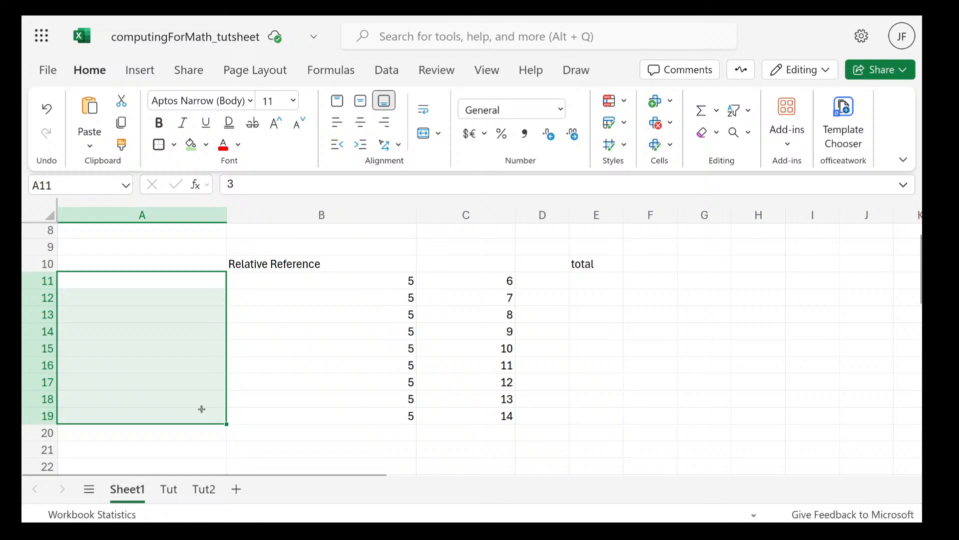
drag(306, 278, 505, 415)
key(Delete)
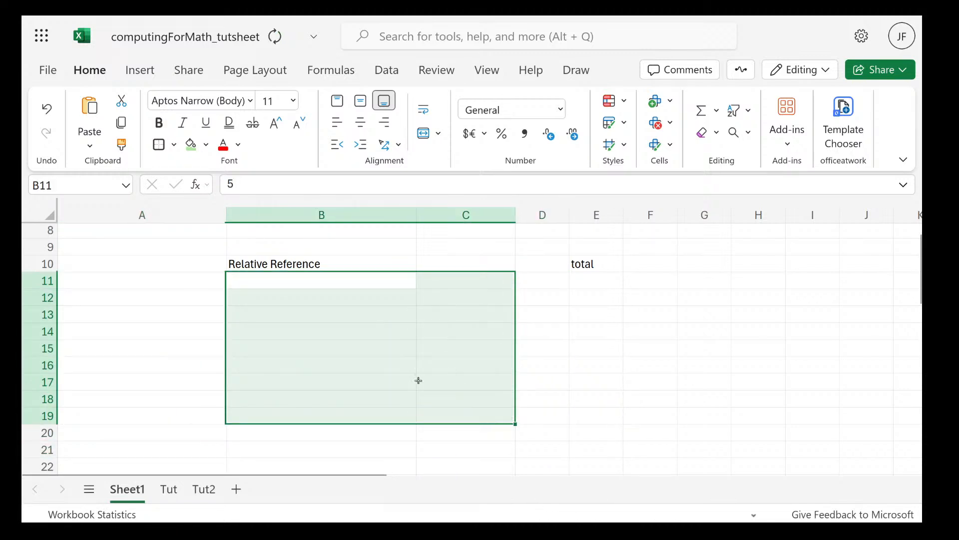
Change the heading in cell B10 to "absolute Reference"
double_click(258, 263)
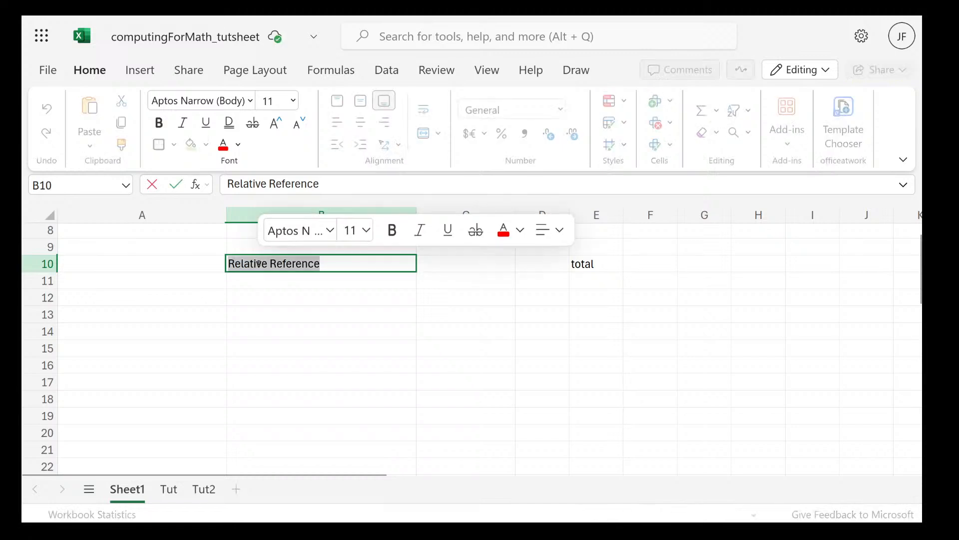
text(a)
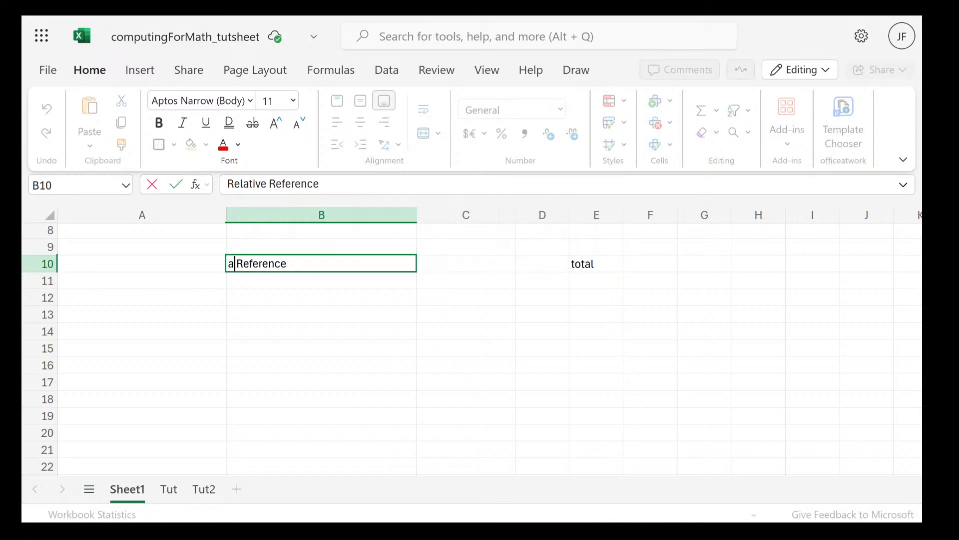
text(bsolu)
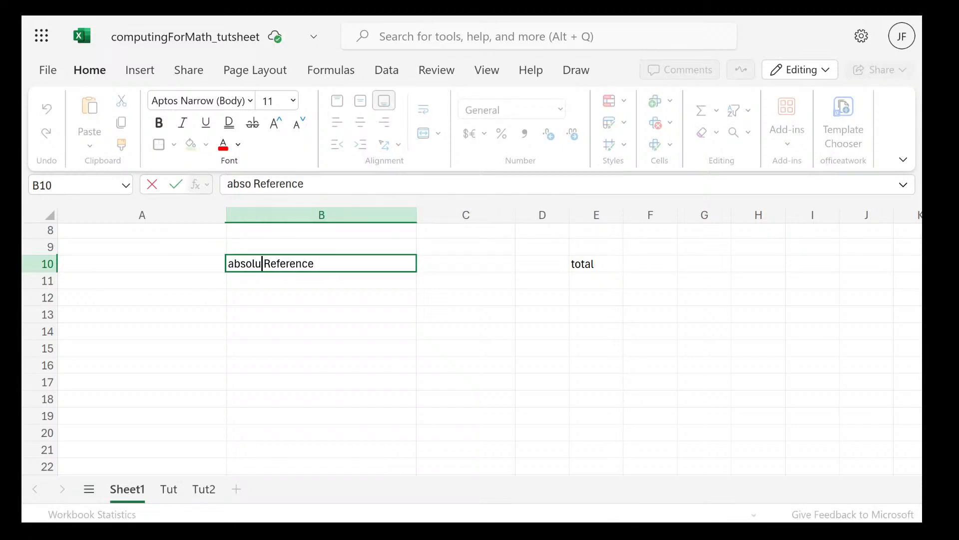
text(te)
Enter the column heading "Funds" in cell A11
click(195, 282)
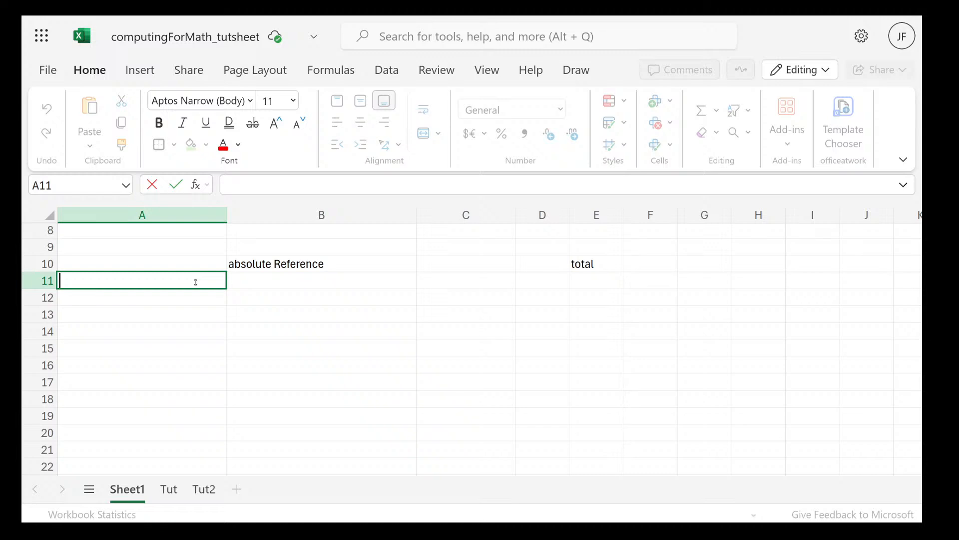
text(FUnc)
key(BackSpace)
key(BackSpace)
key(BackSpace)
text(un)
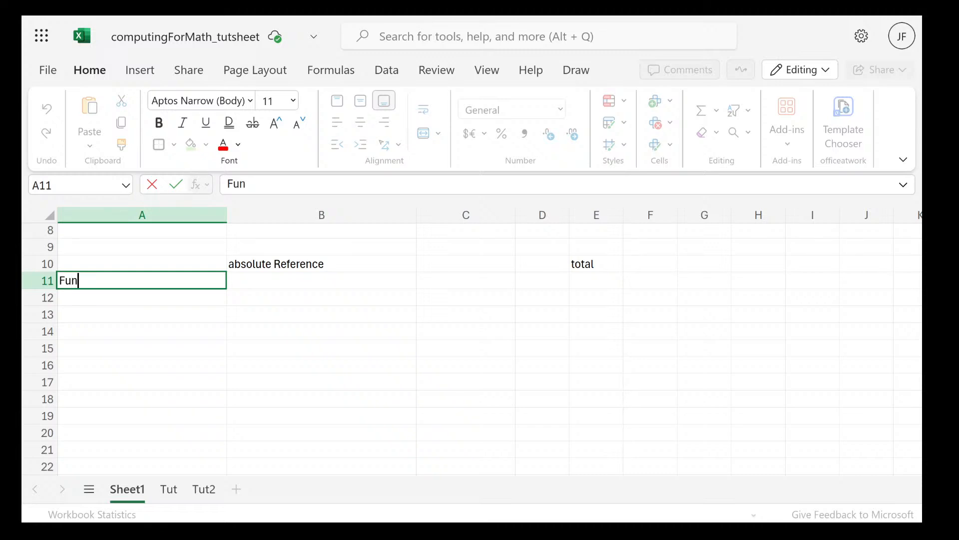
text(ds)
key(Return)
click(267, 277)
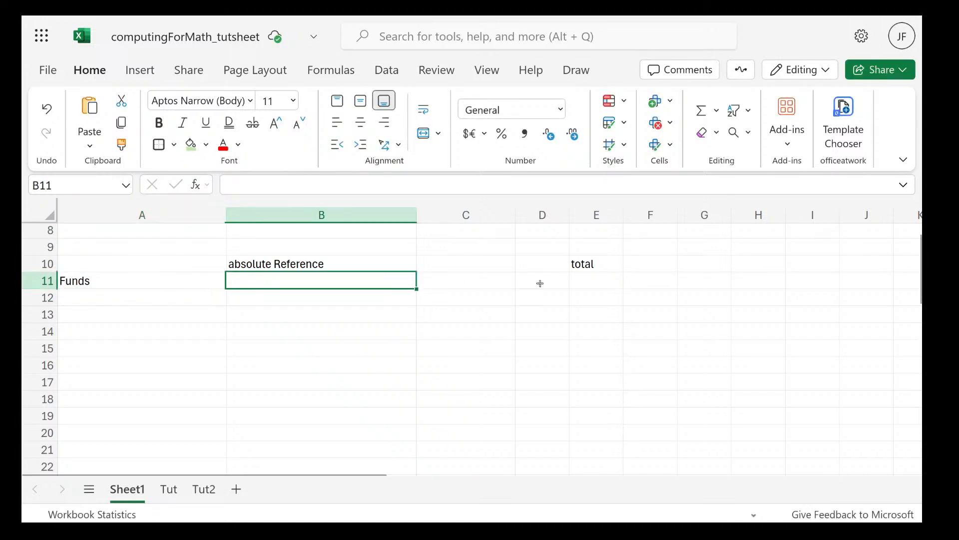
double_click(397, 284)
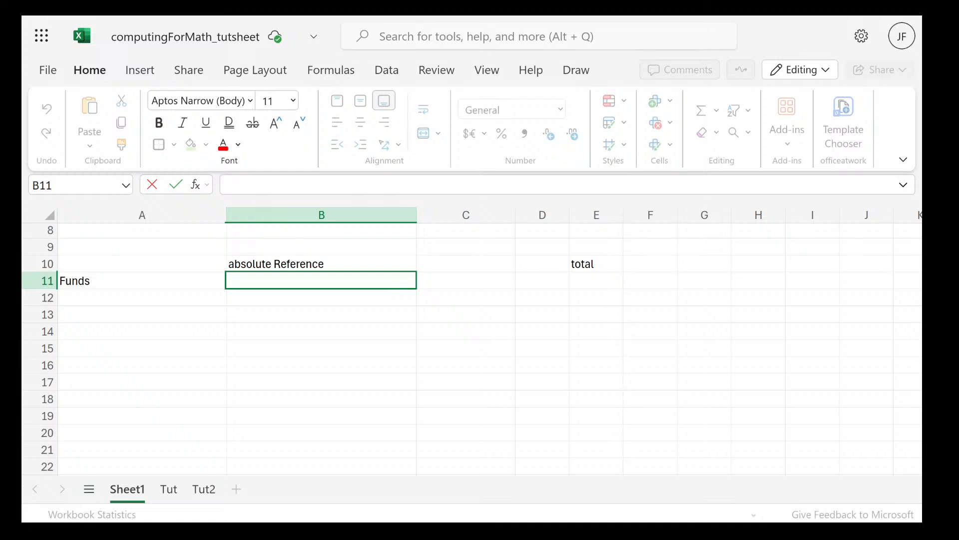
text(t)
Enter the heading "tax" in cell C11 and the rate 10% in C12 below it
click(483, 283)
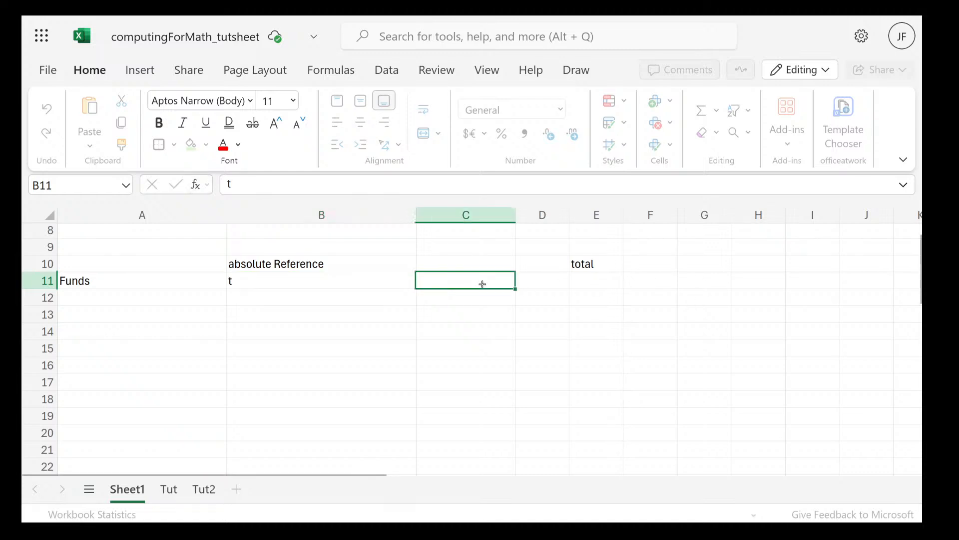
text(t)
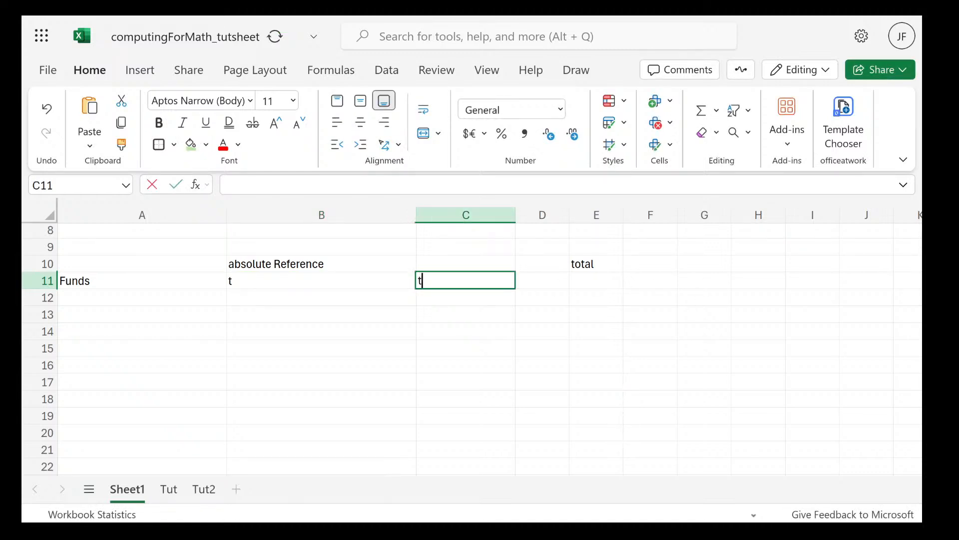
text(ax)
double_click(473, 299)
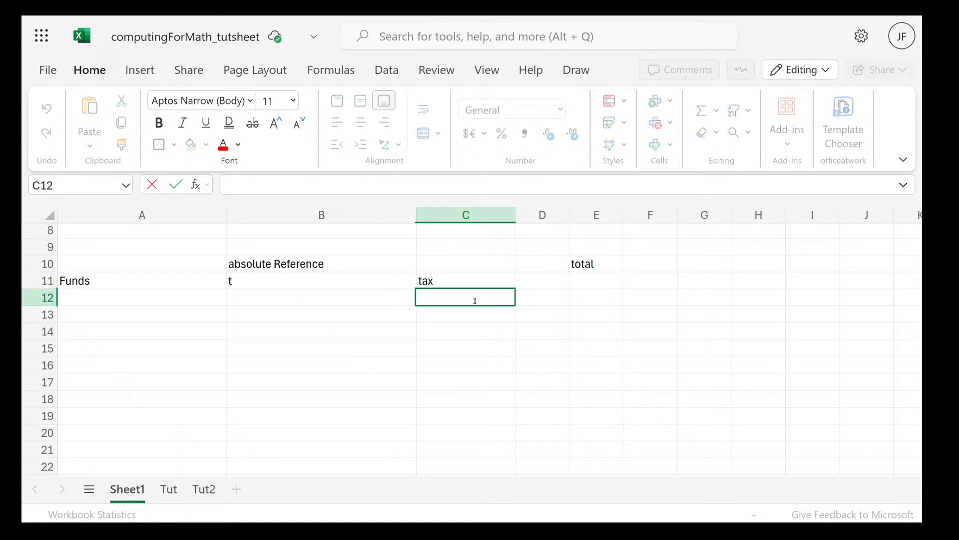
text(10%)
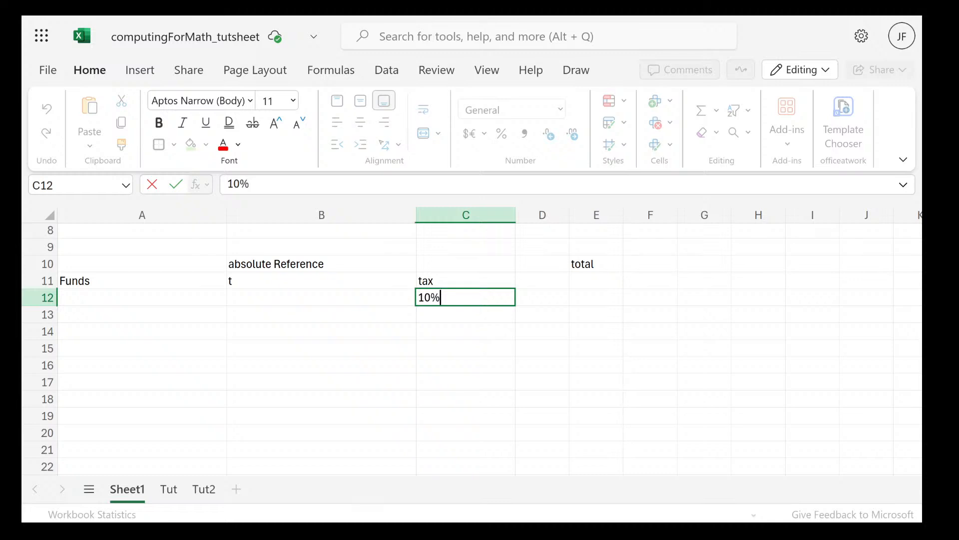
Replace the content of cell B11 with the heading "Tax charged"
click(303, 280)
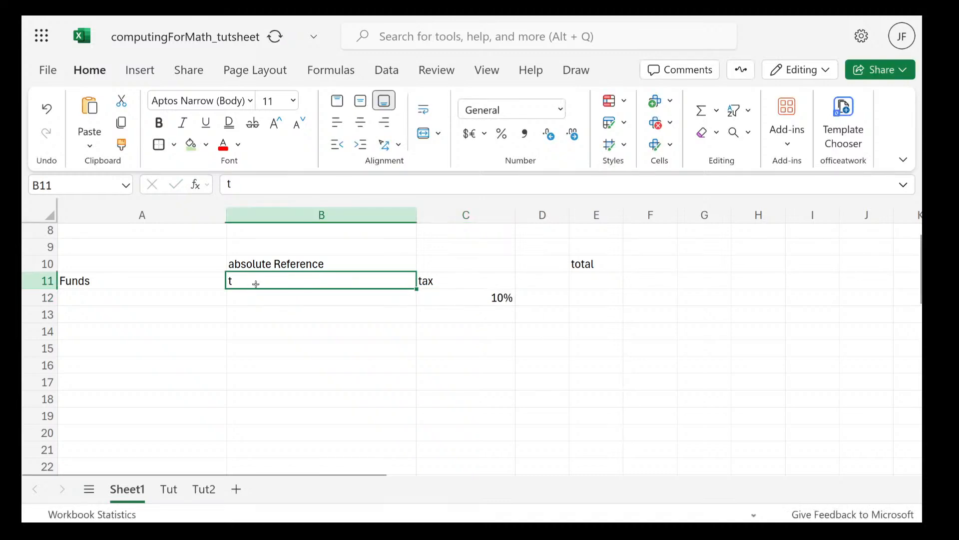
key(BackSpace)
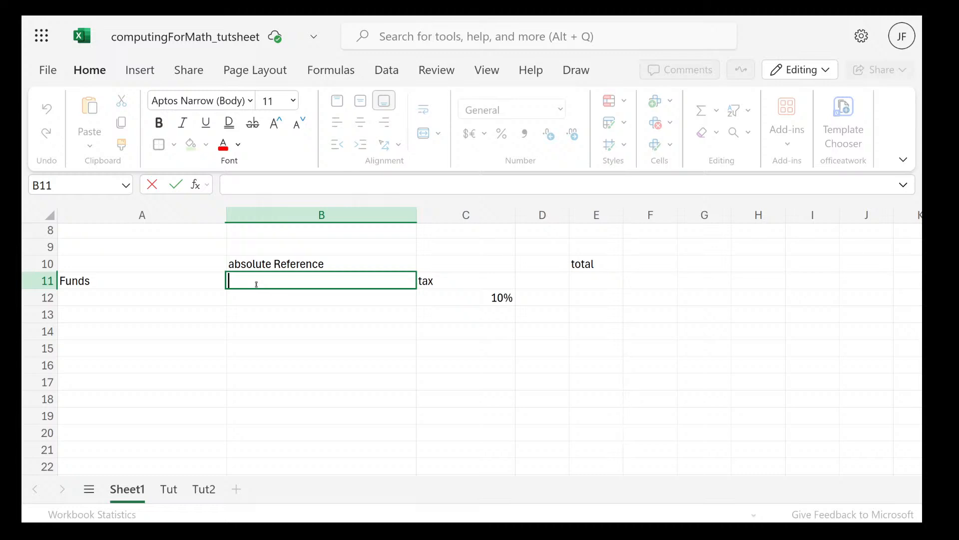
text(Tax charged)
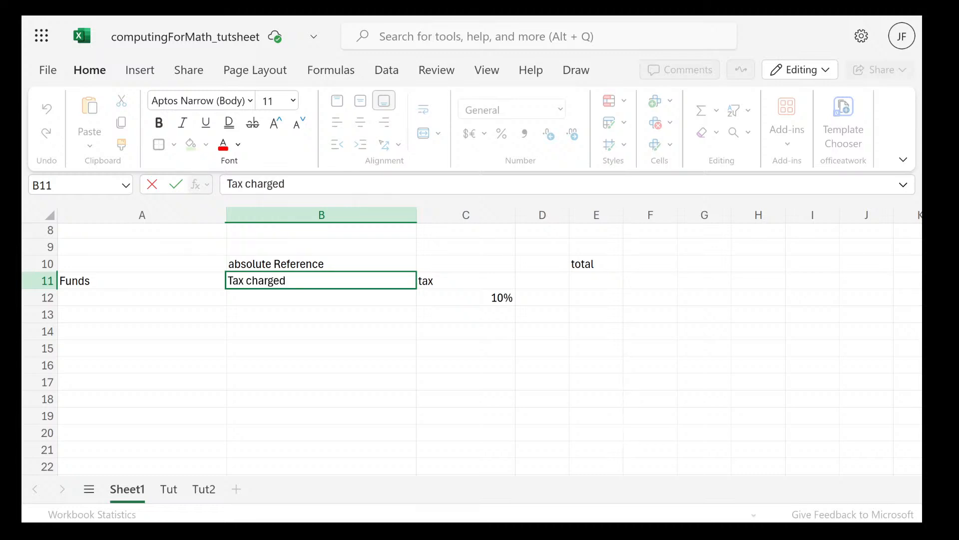
Enter 100 as the first Funds value in cell A12
click(144, 302)
double_click(145, 302)
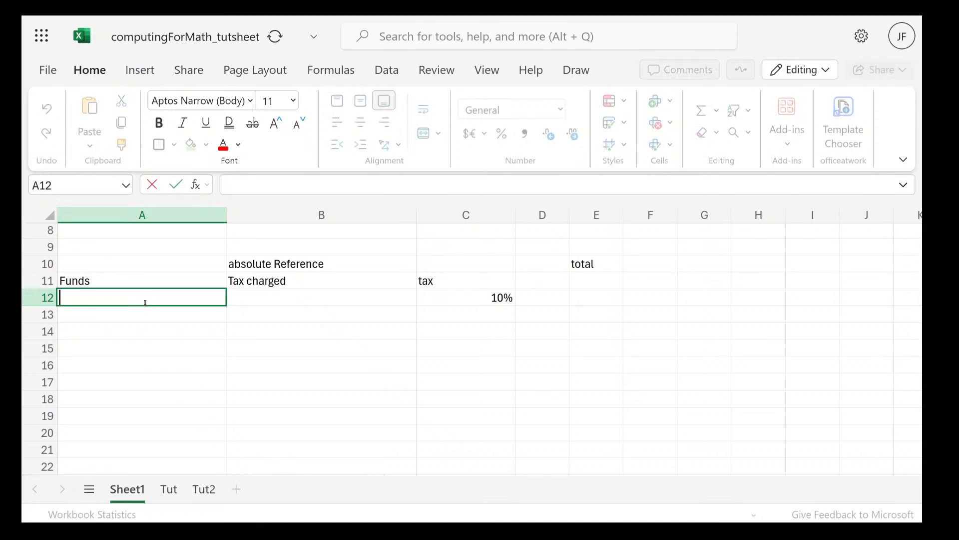
text(10)
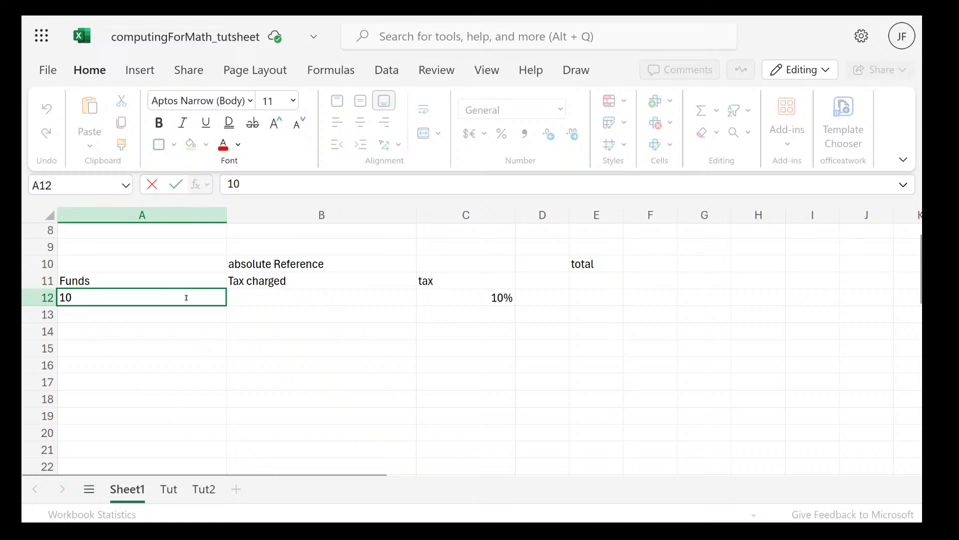
text(0)
key(Return)
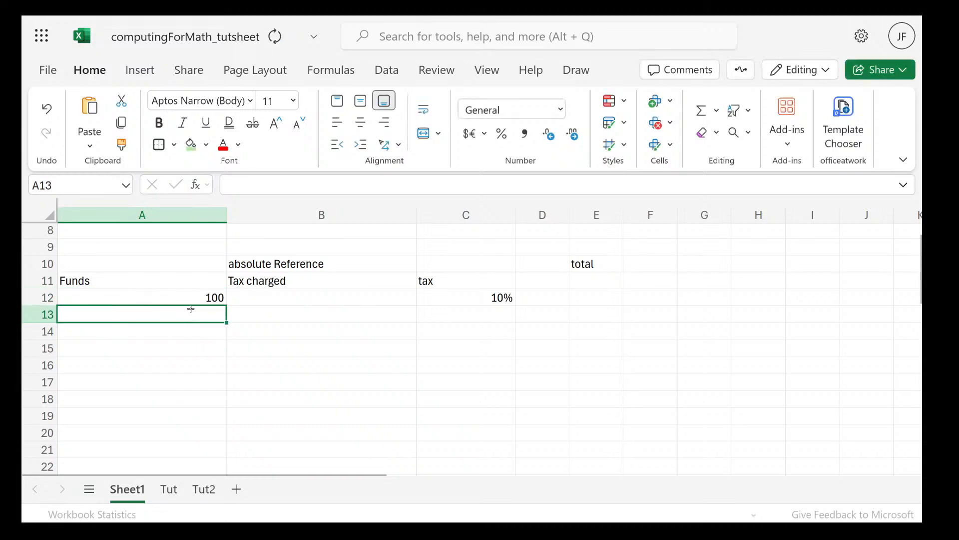
Fill the Funds value from A12 down to A18 with the Fill Series option
click(182, 297)
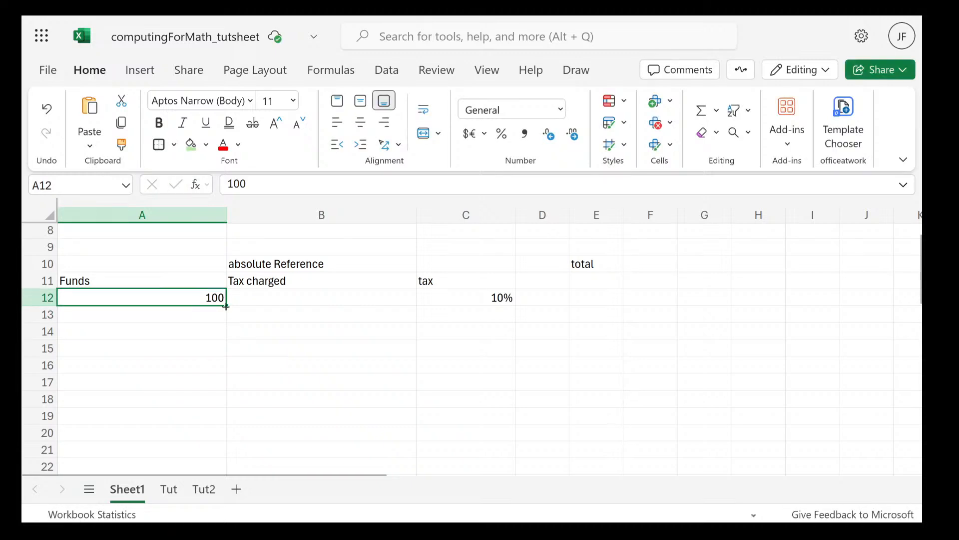
drag(225, 306, 229, 408)
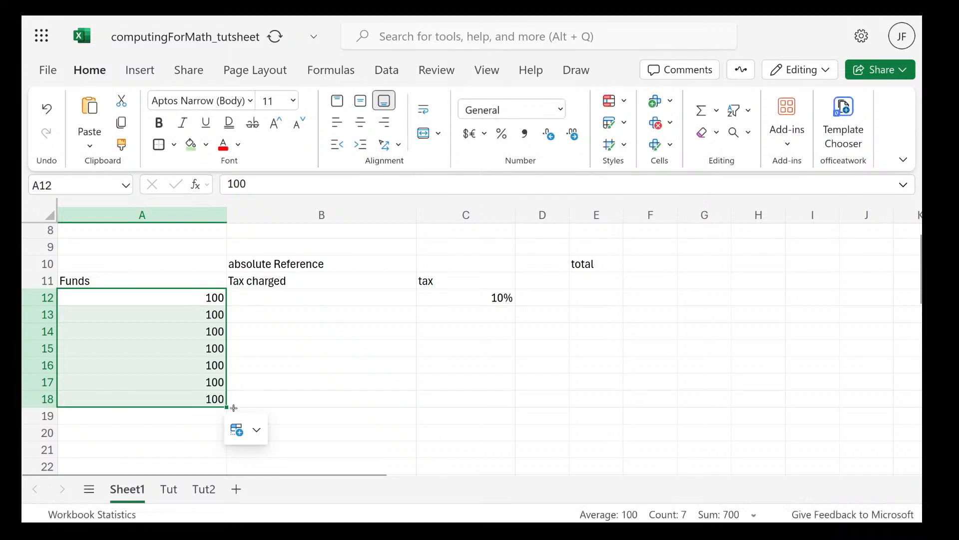
click(246, 422)
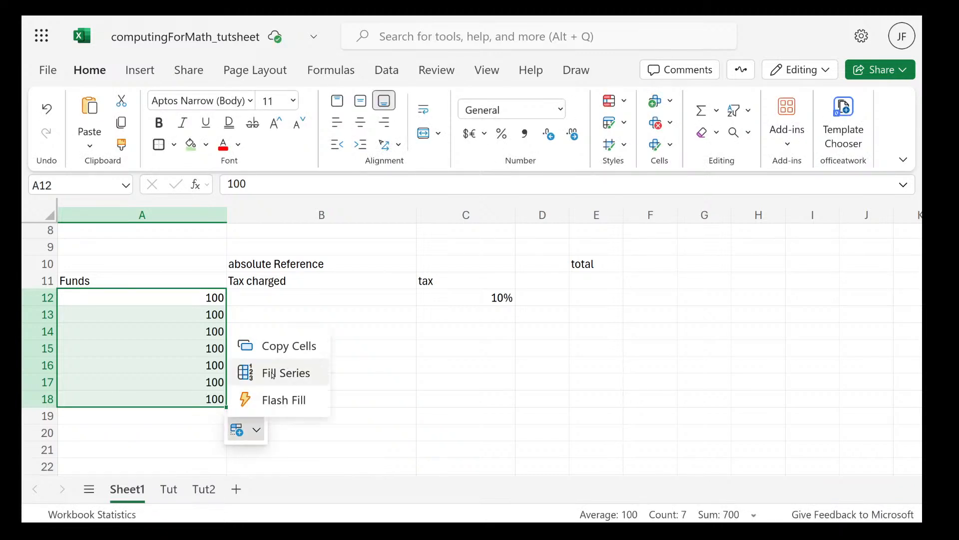
click(273, 374)
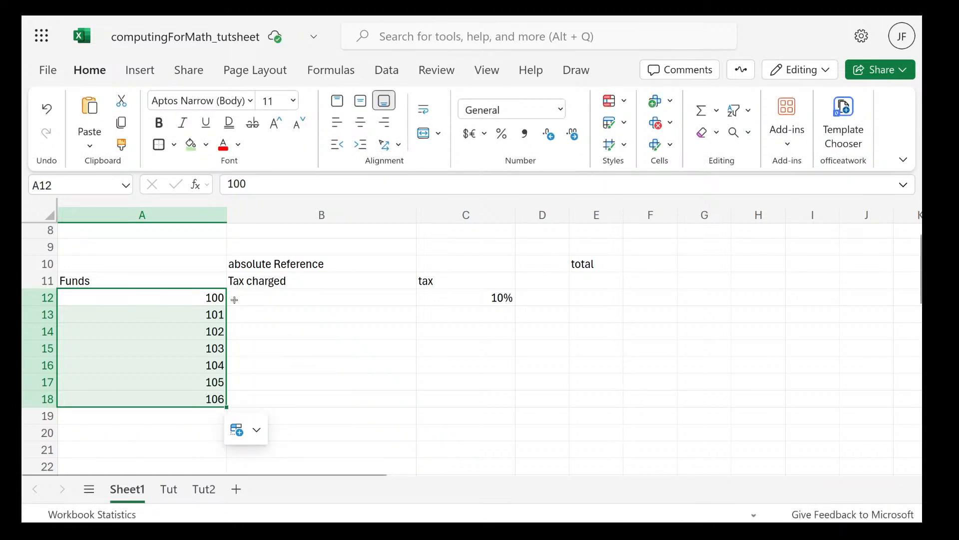
Change the Funds value in cell A13 to 301
click(220, 312)
double_click(150, 316)
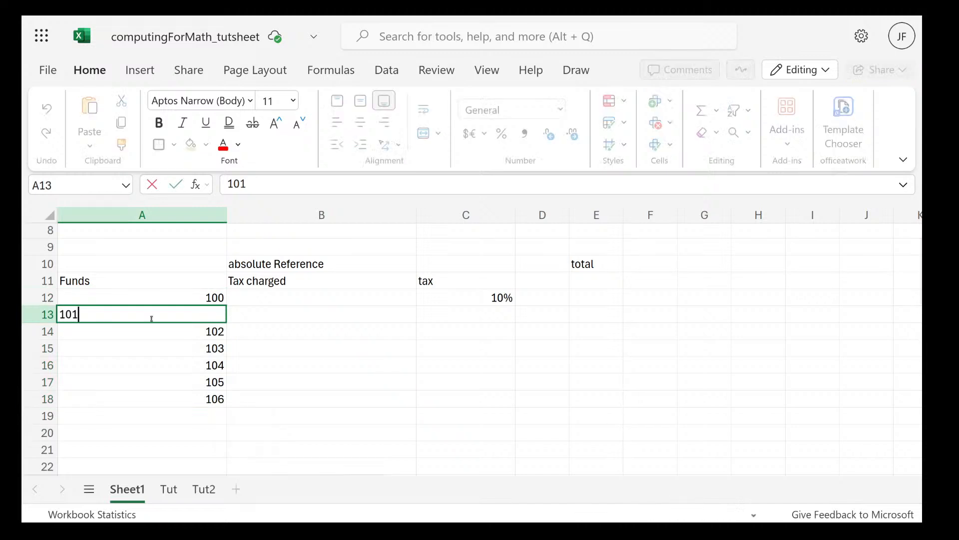
key(BackSpace)
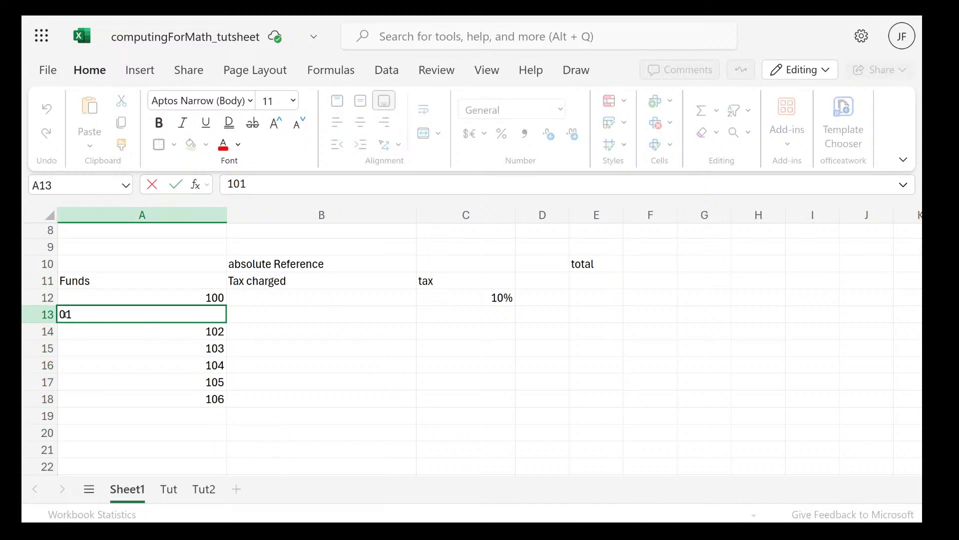
text(3)
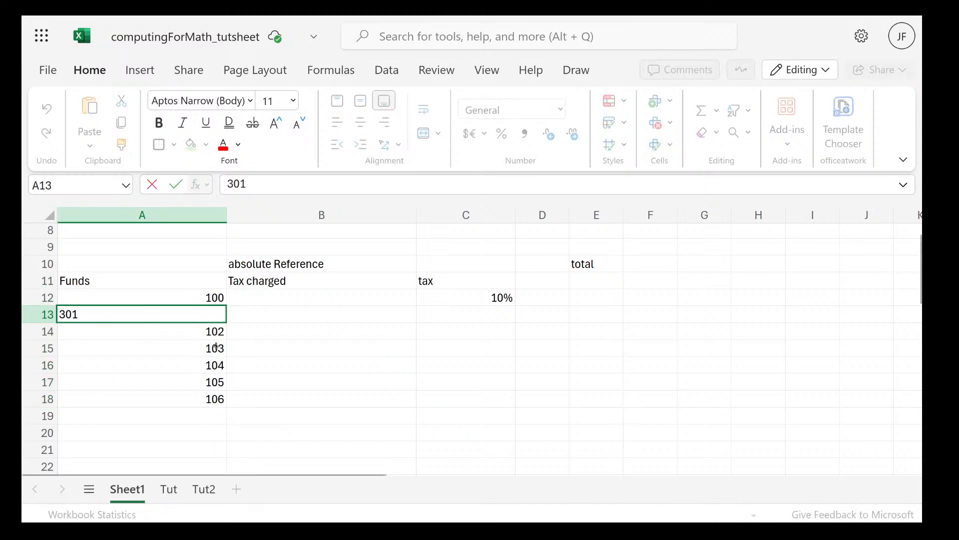
Replace the Funds value in cell A15 with 89
double_click(150, 347)
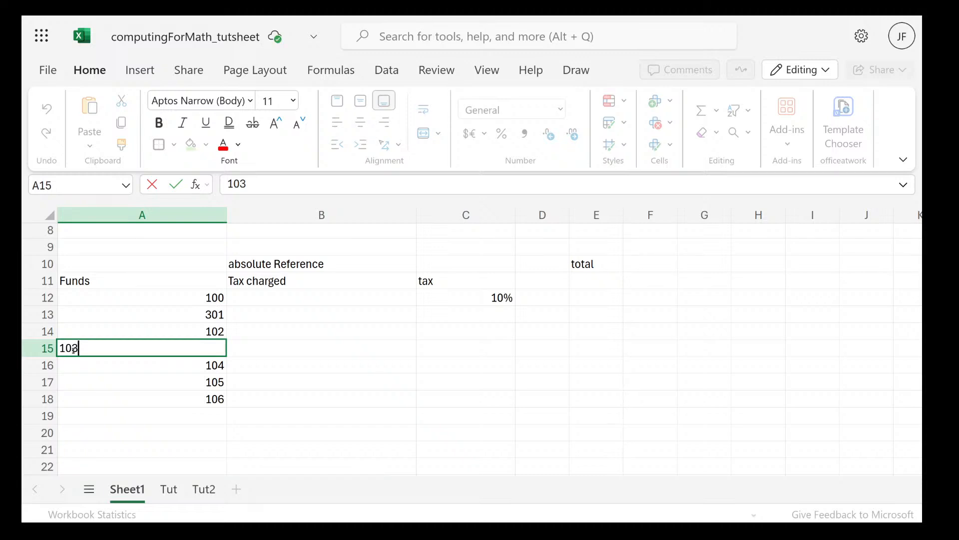
key(BackSpace)
key(BackSpace)
key(BackSpace)
text(89)
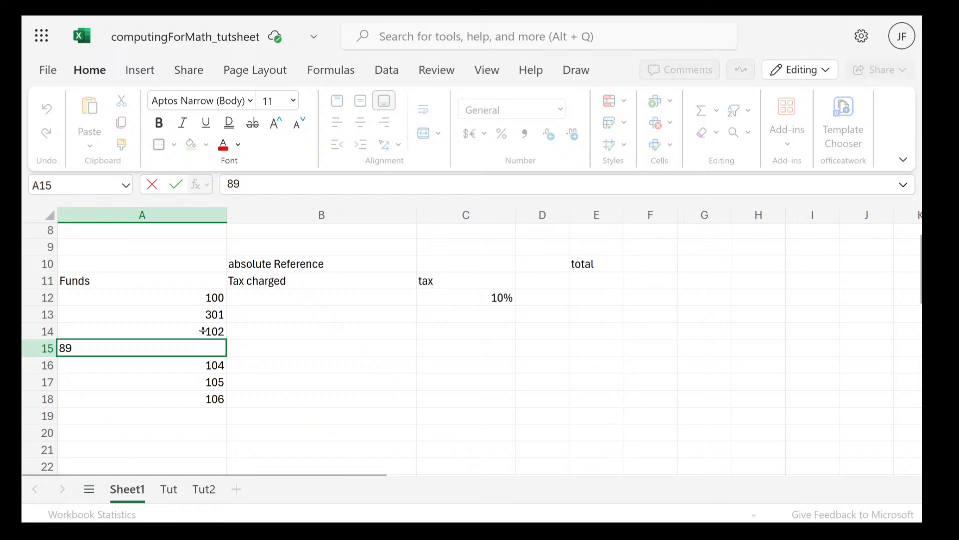
Set the Funds value in cell A16 to 65 and the one in A18 to 10623
click(178, 371)
text(65)
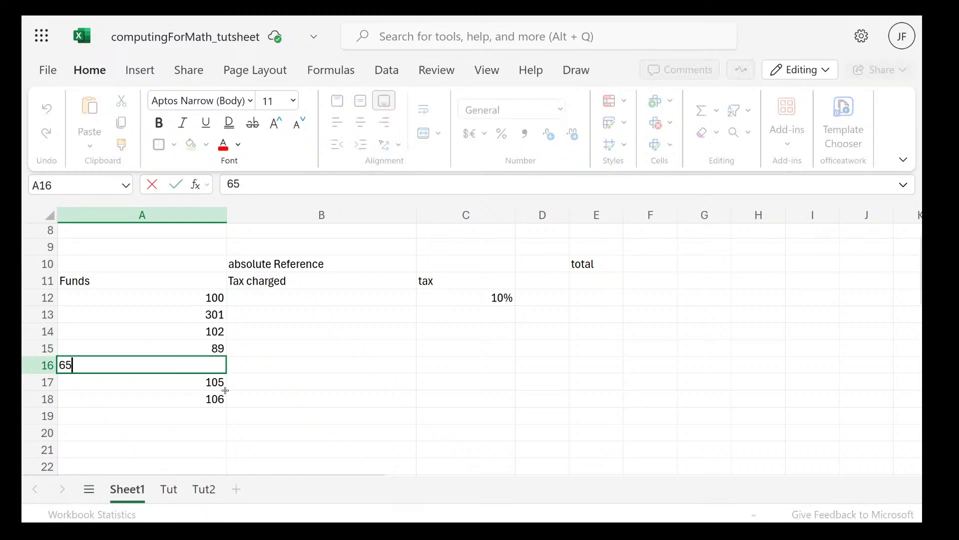
double_click(215, 398)
text(23)
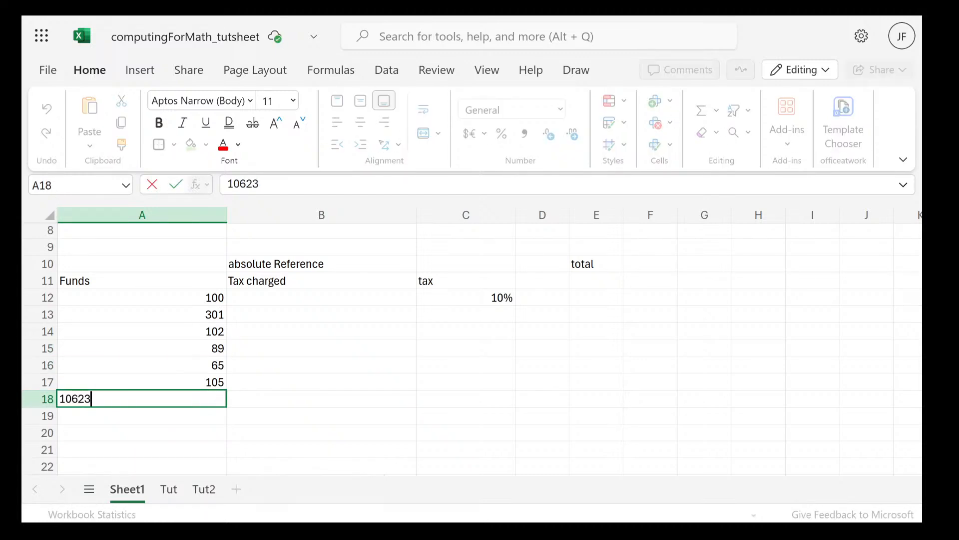
click(233, 329)
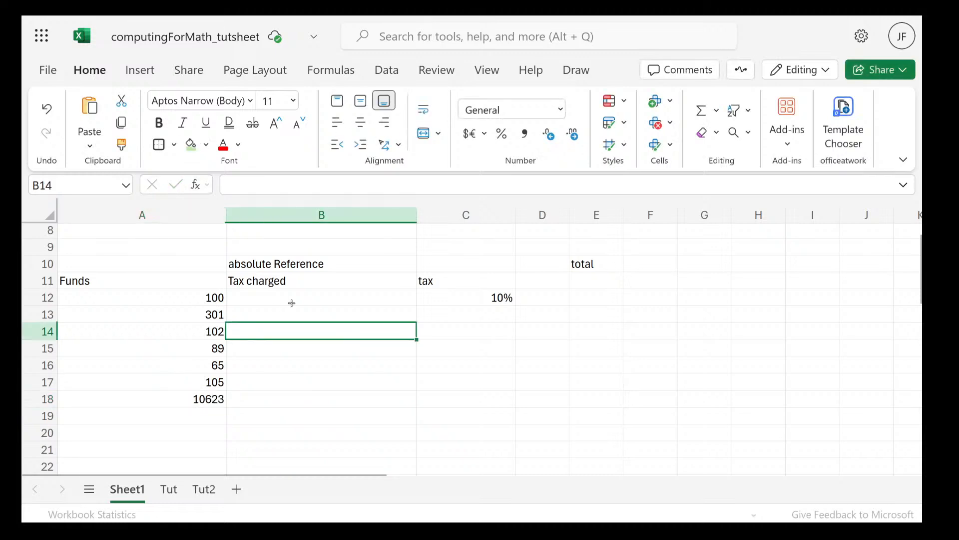
Enter the formula =A12*C12 in cell B12 to multiply the first fund by the tax rate
click(283, 293)
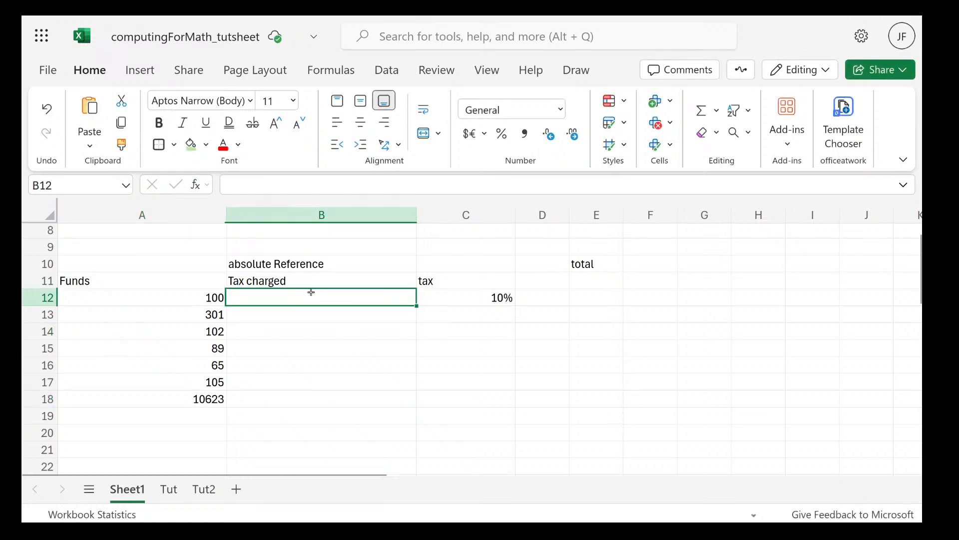
double_click(340, 295)
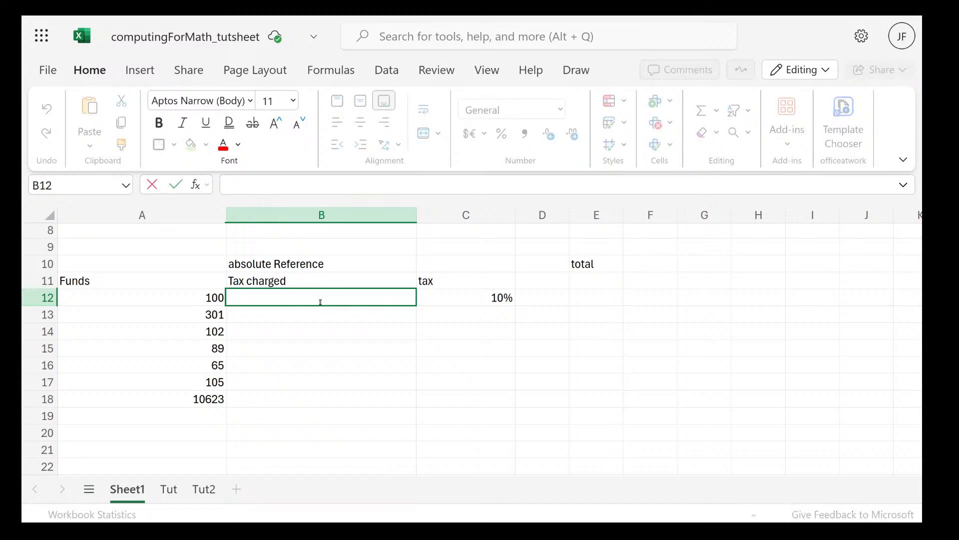
click(480, 298)
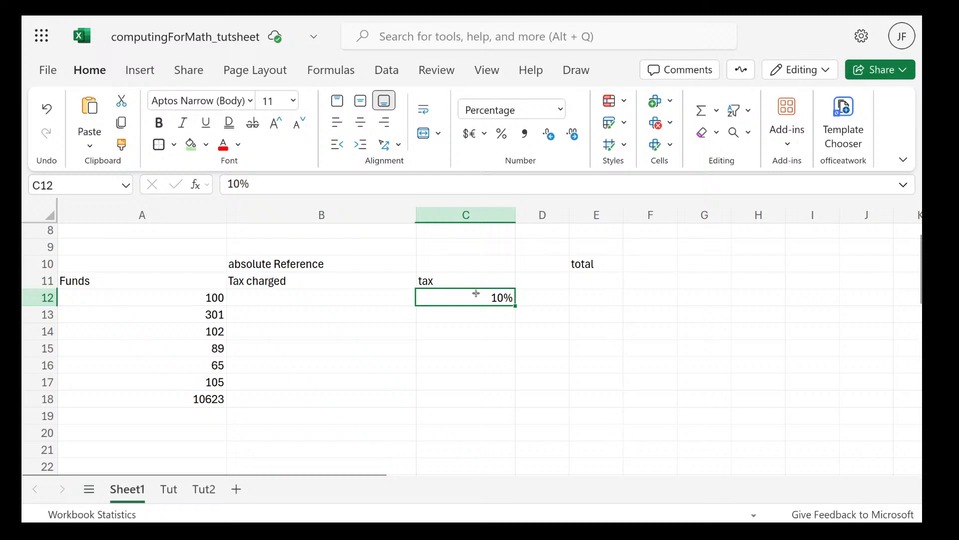
click(363, 300)
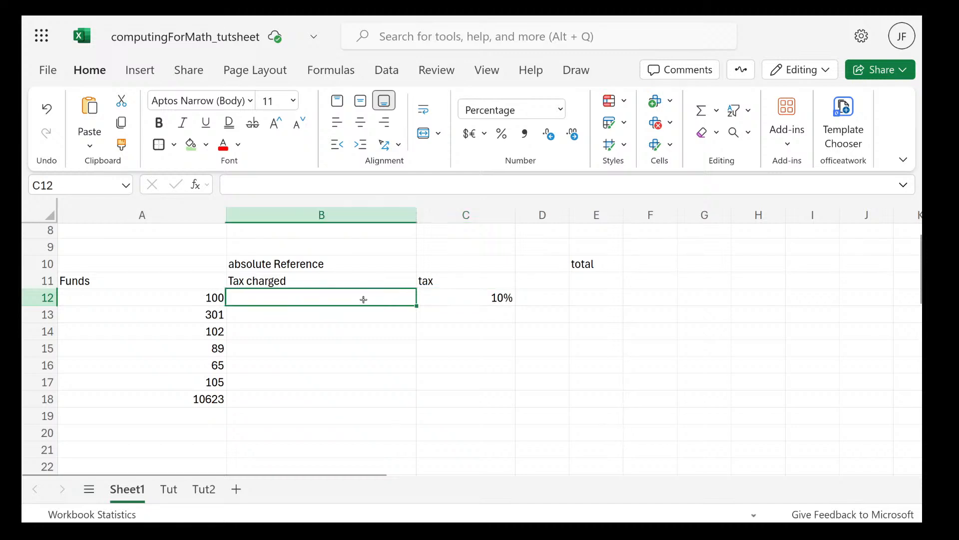
text(=)
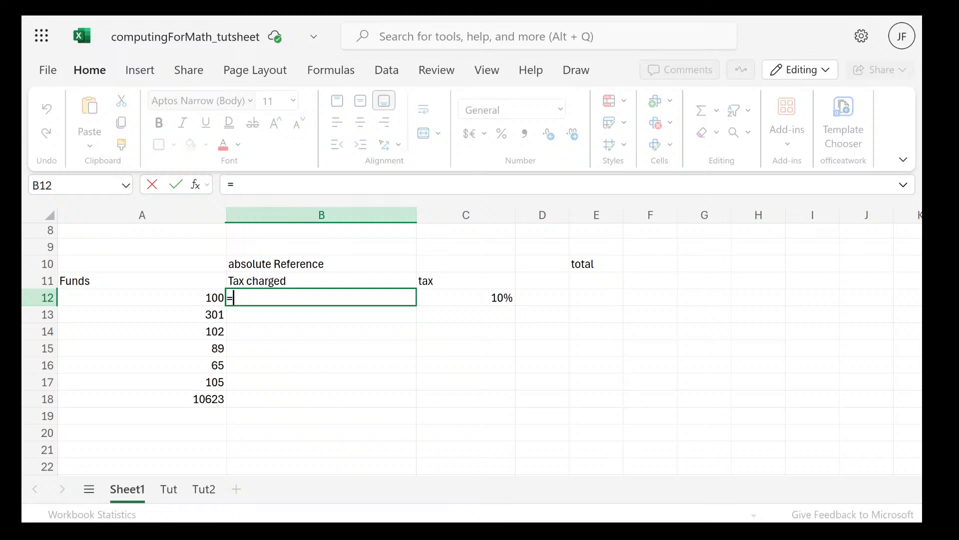
key(Left)
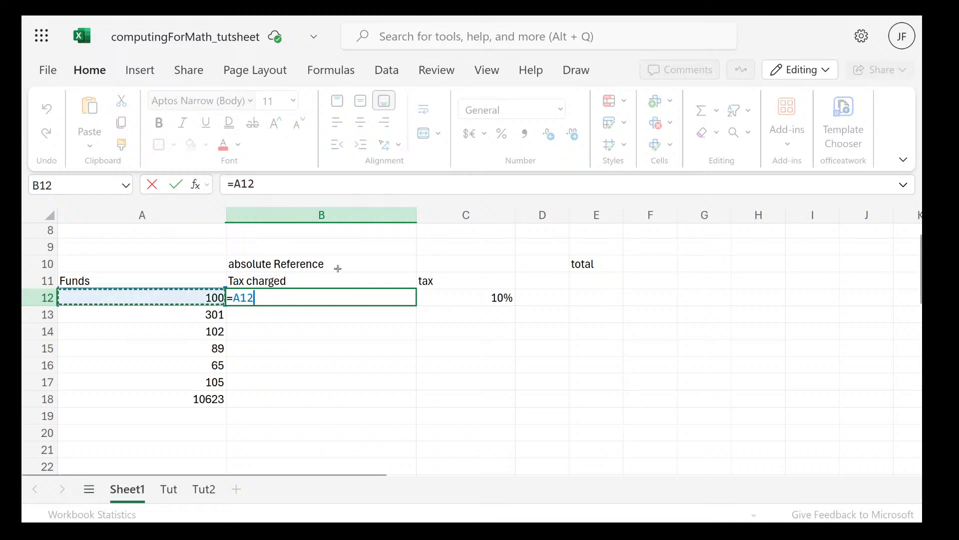
text(*)
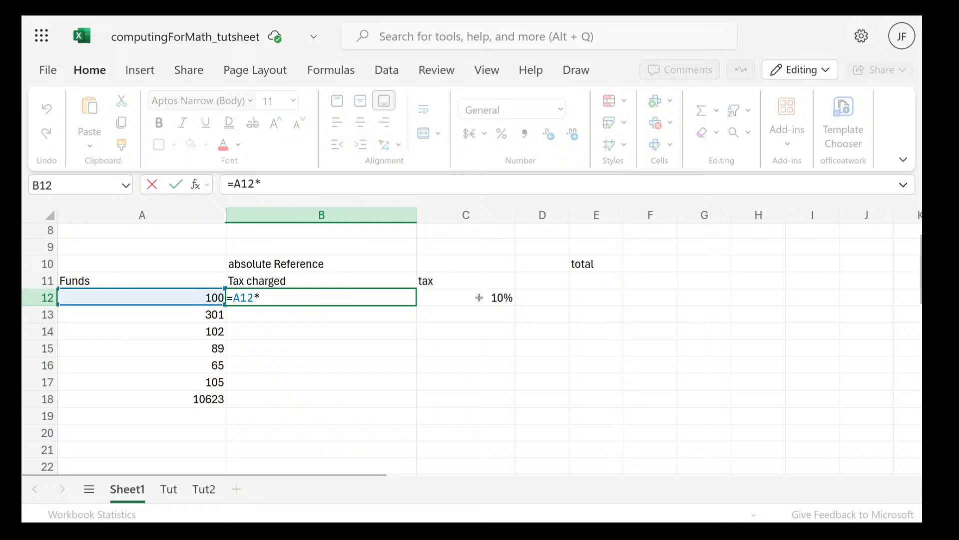
click(507, 298)
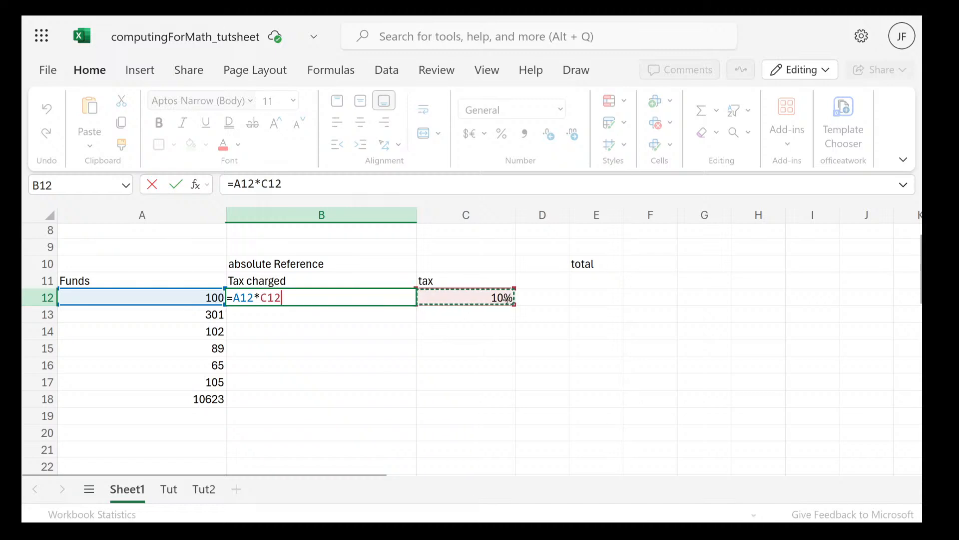
key(Return)
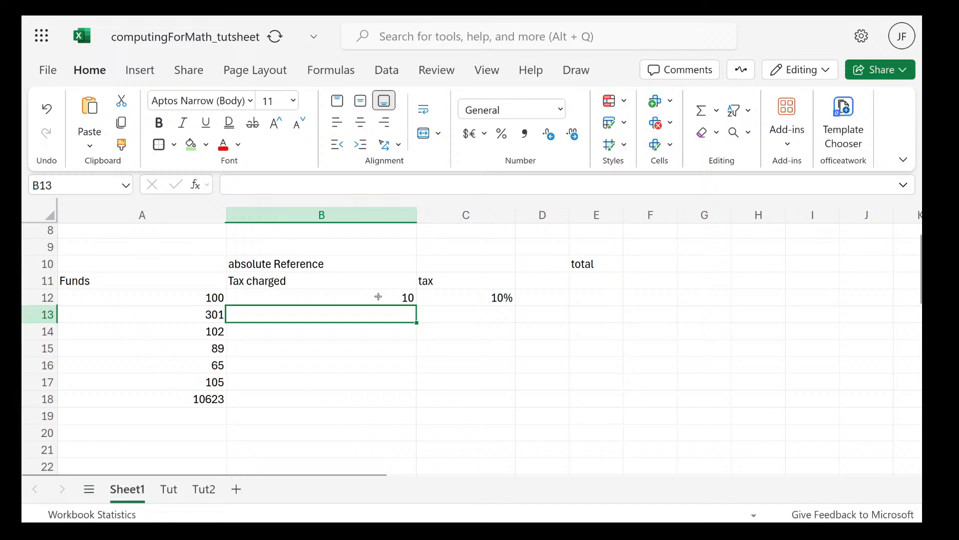
Copy the tax formula in B12 down the Tax charged column to B18
click(289, 296)
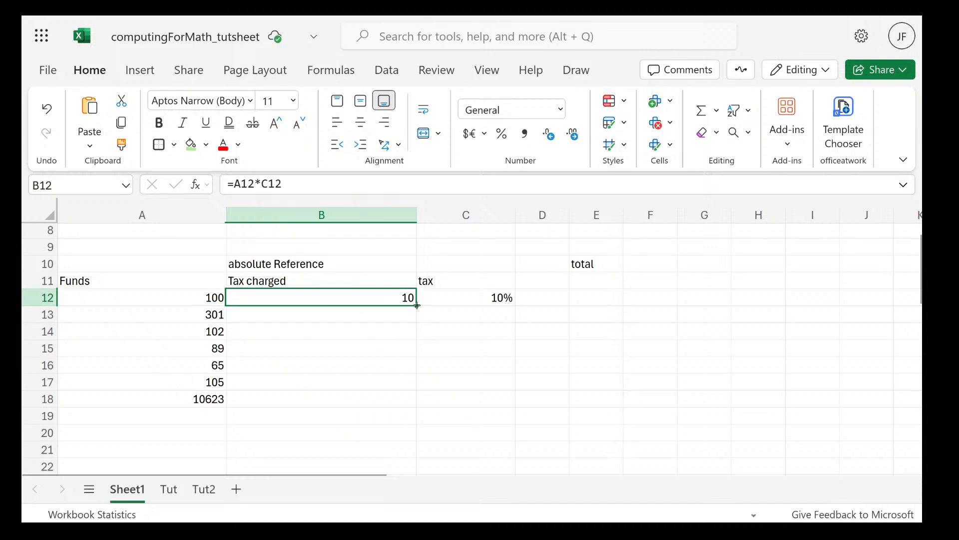
drag(417, 305, 403, 392)
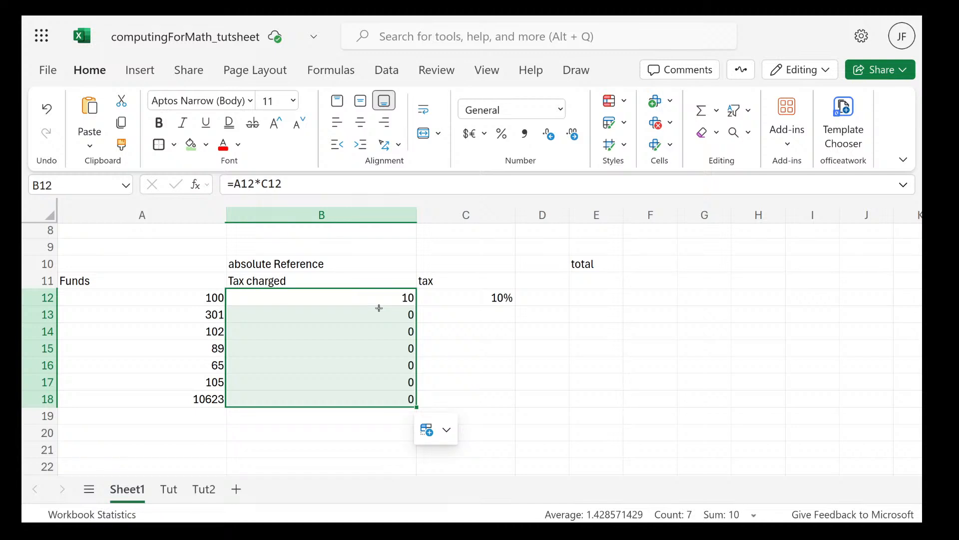
click(426, 327)
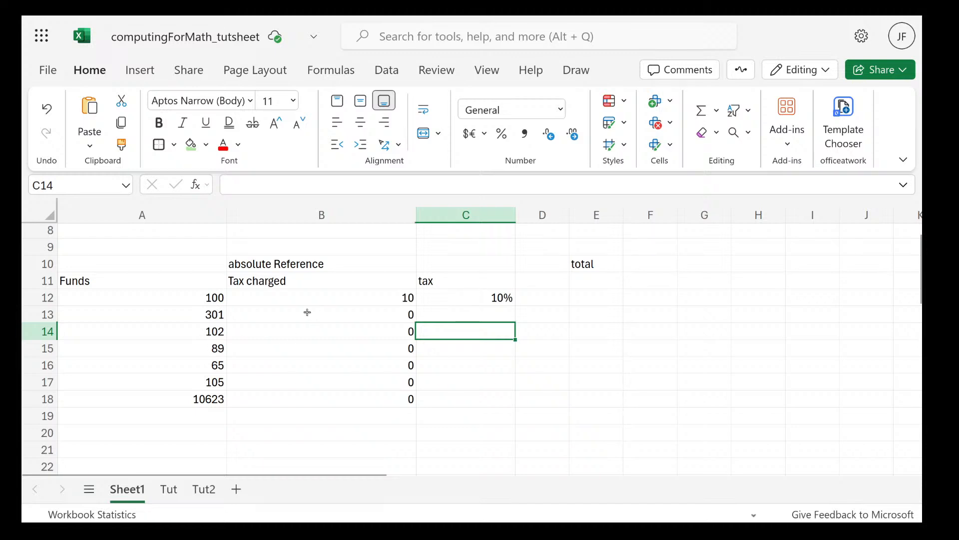
Inspect the cell references in the Tax charged formulas in B12, B13, B14 and B16
double_click(396, 311)
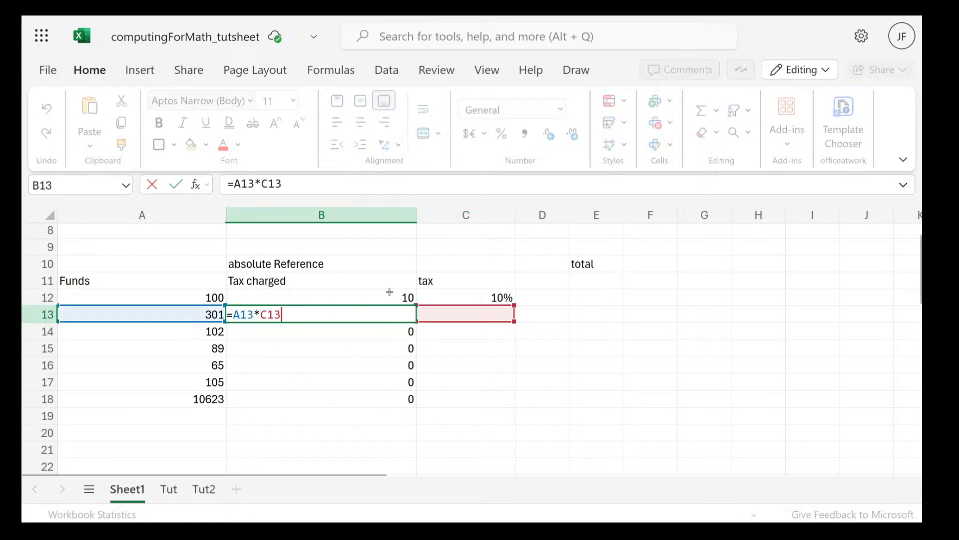
click(387, 295)
double_click(391, 292)
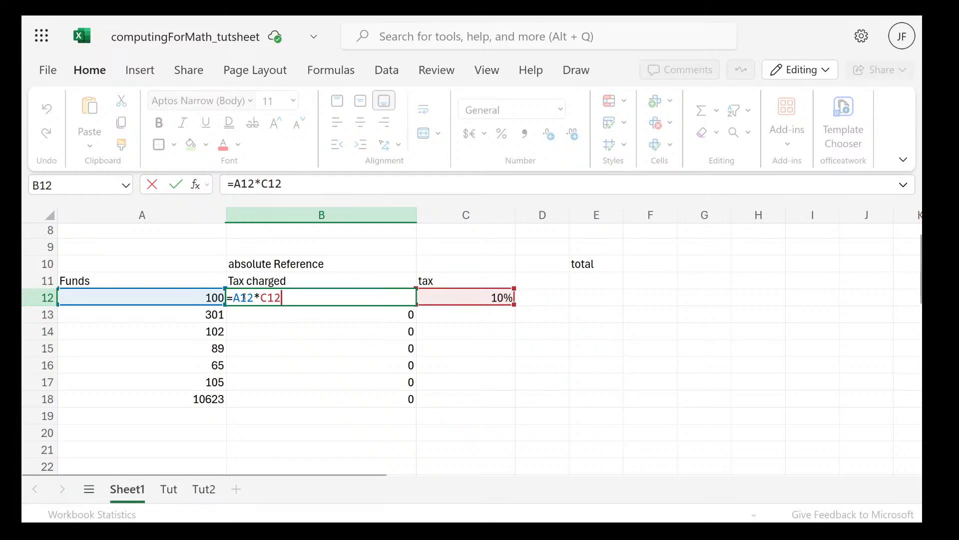
mouse_move(237, 297)
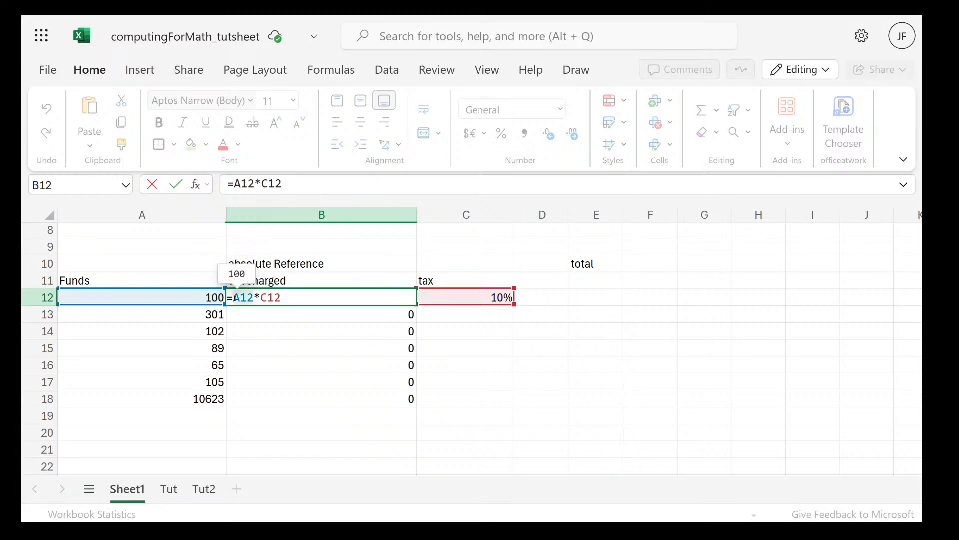
mouse_move(276, 298)
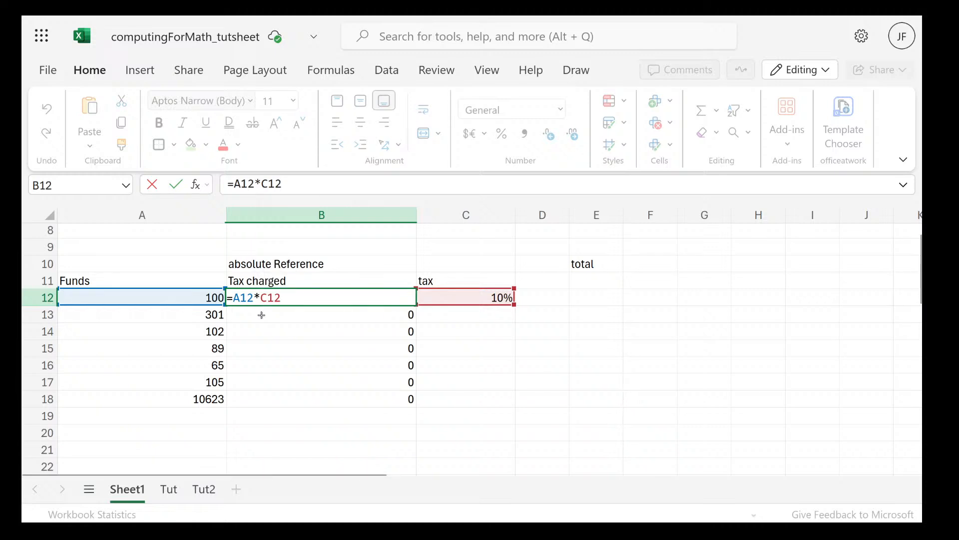
click(261, 315)
double_click(289, 315)
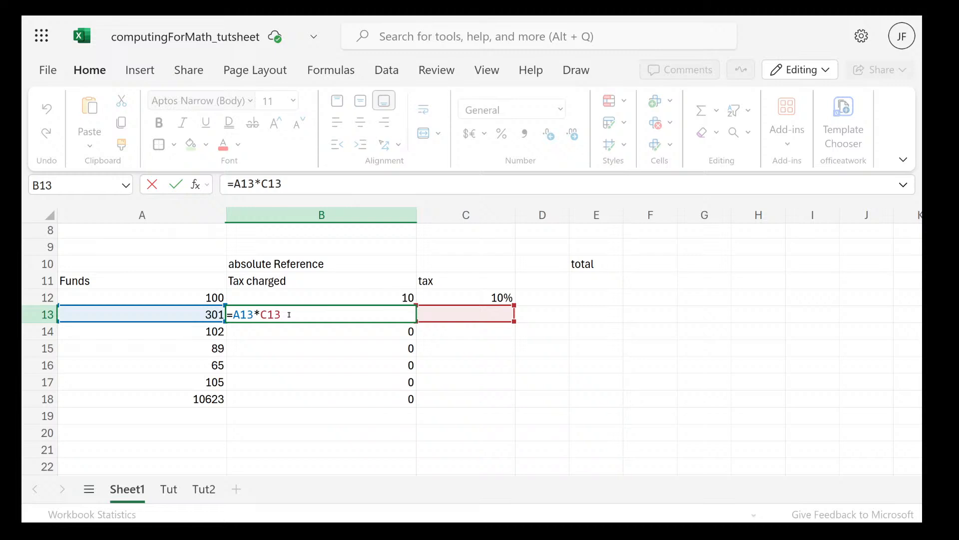
click(283, 331)
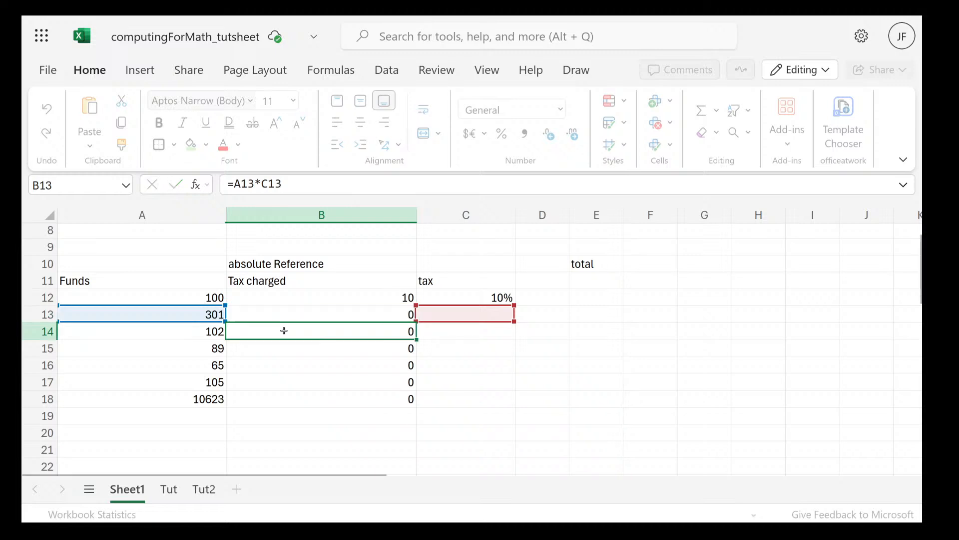
double_click(289, 336)
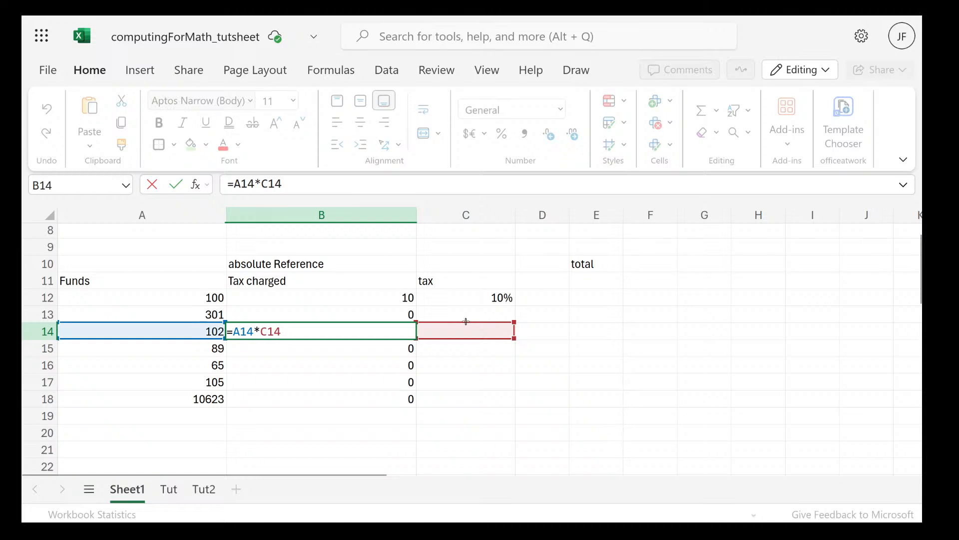
click(358, 361)
double_click(387, 360)
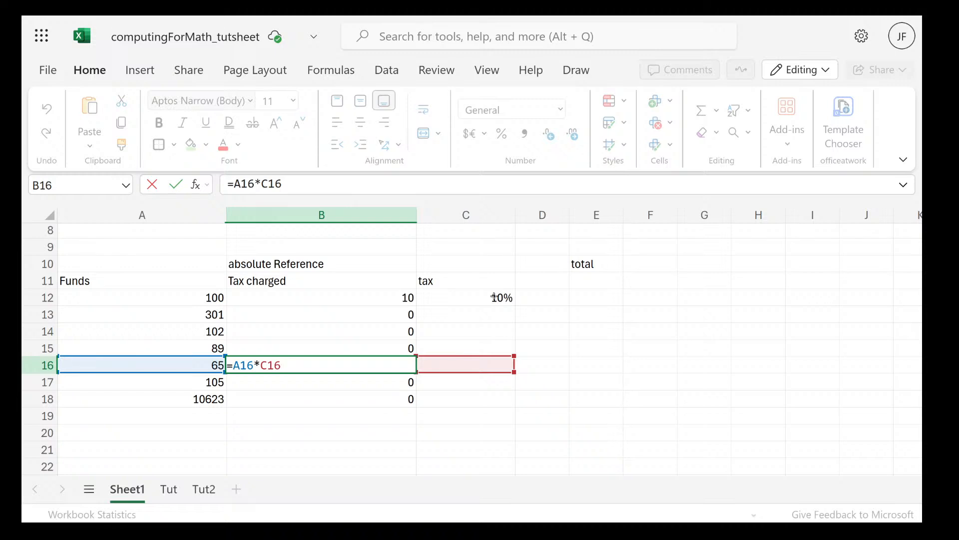
Make the tax rate reference absolute in the first Tax charged cell, B12, so its formula reads =A12*$C$12
double_click(459, 301)
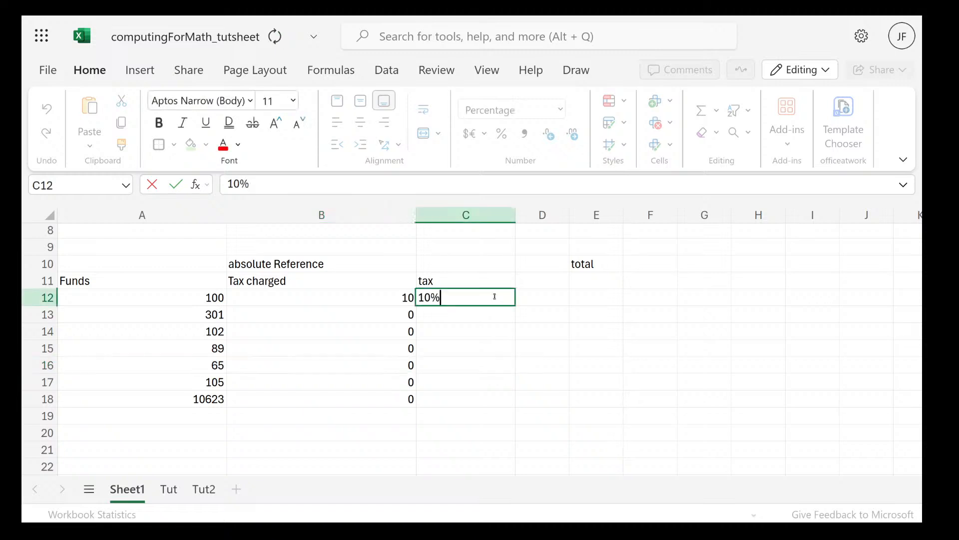
double_click(409, 301)
click(261, 297)
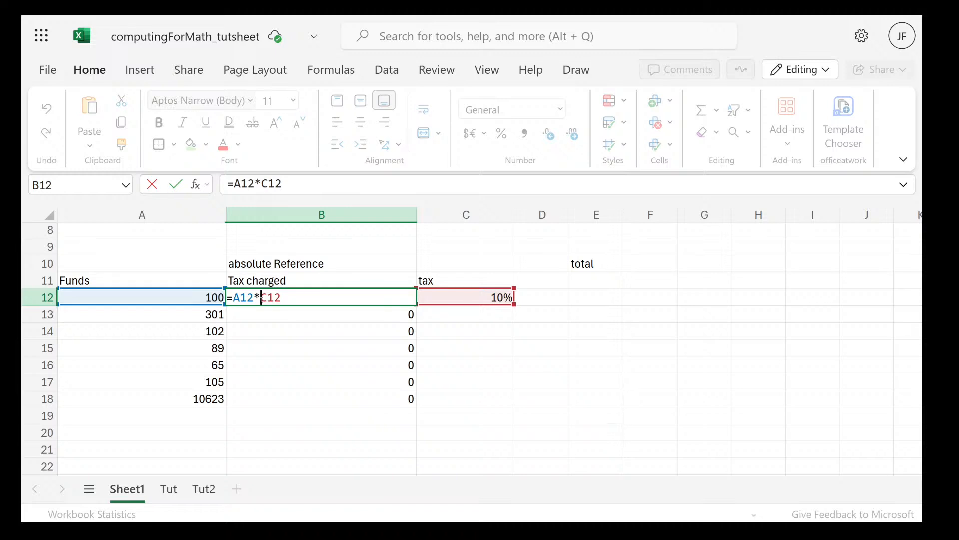
text($)
click(275, 298)
text($)
key(Return)
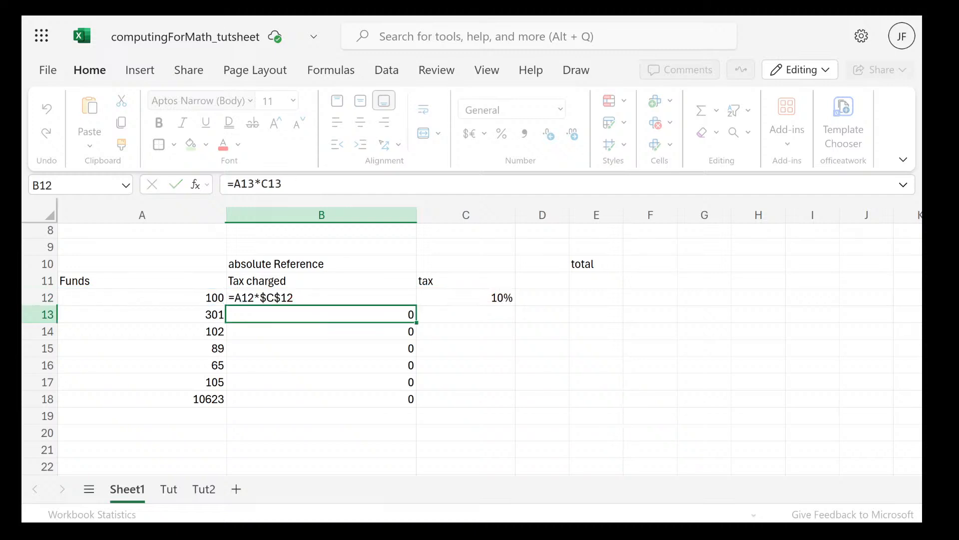
Copy the absolute-reference formula in B12 down the Tax charged column through B18
click(382, 294)
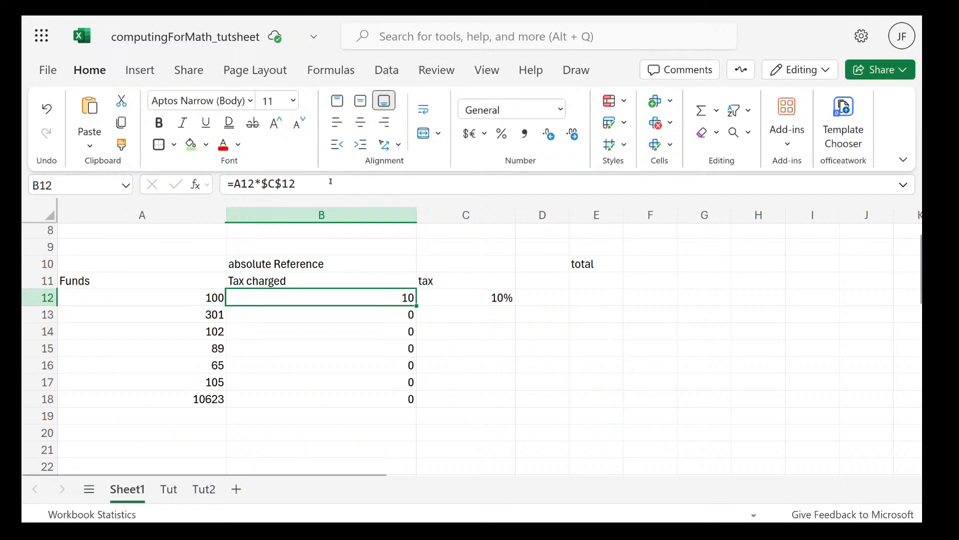
mouse_move(280, 184)
drag(416, 305, 413, 399)
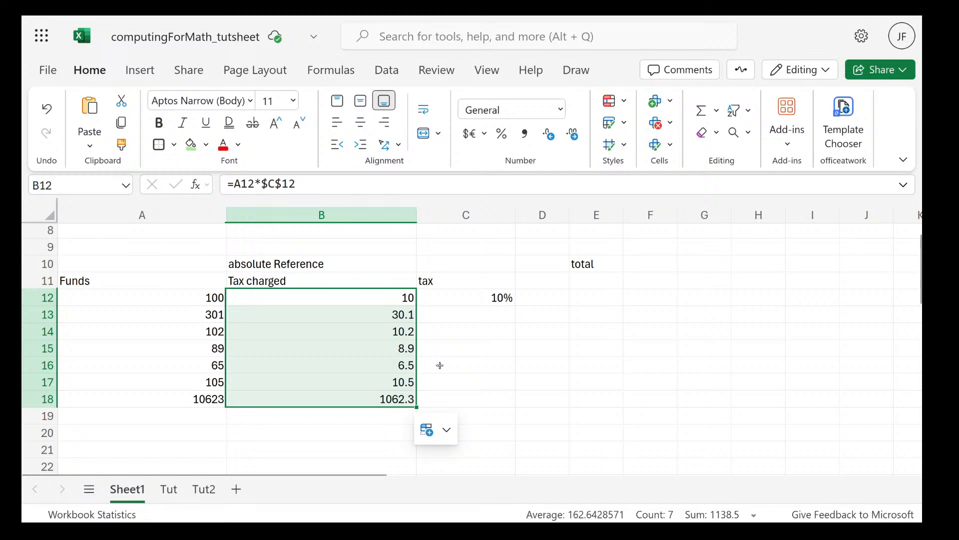
Inspect the cell references in the Tax charged formulas in B12, B14, B15, B17 and B18
double_click(373, 305)
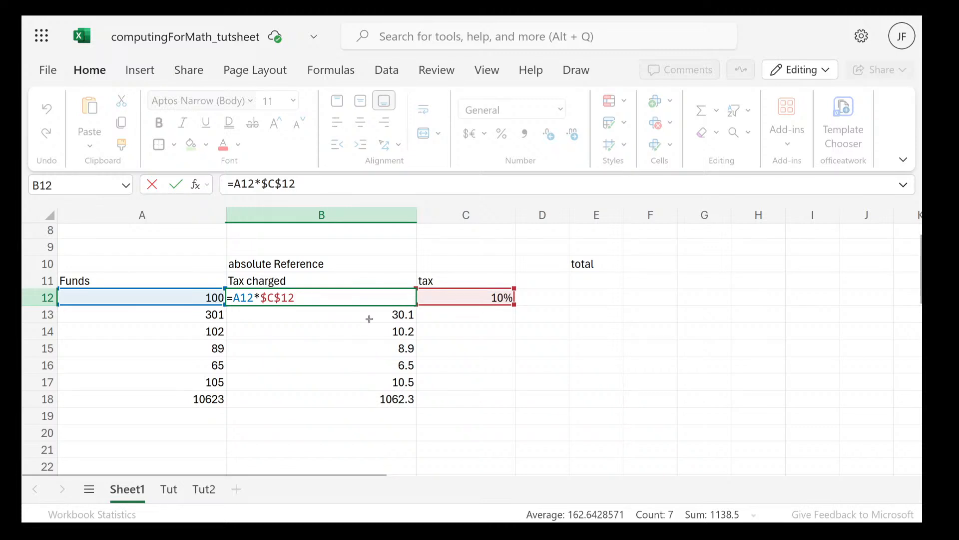
click(372, 325)
double_click(372, 326)
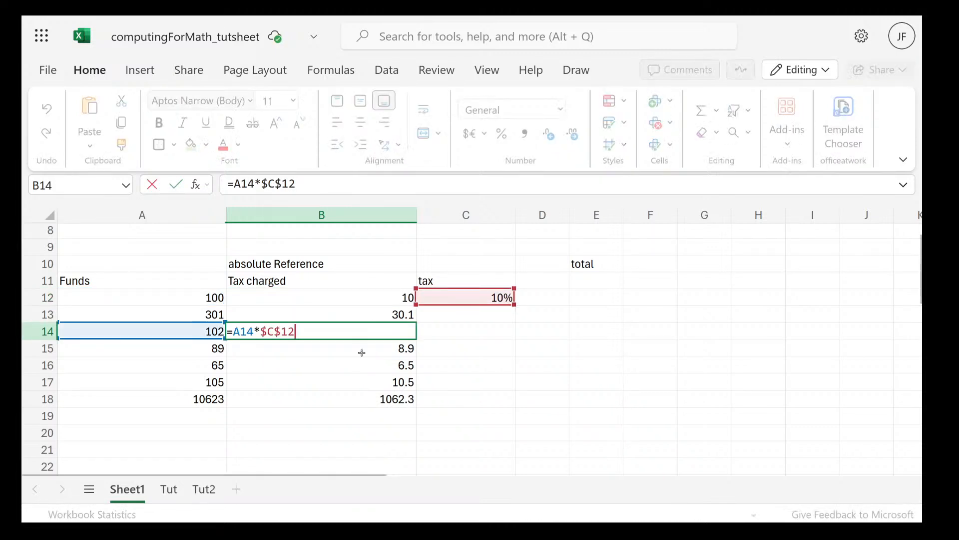
click(362, 352)
double_click(362, 352)
click(355, 389)
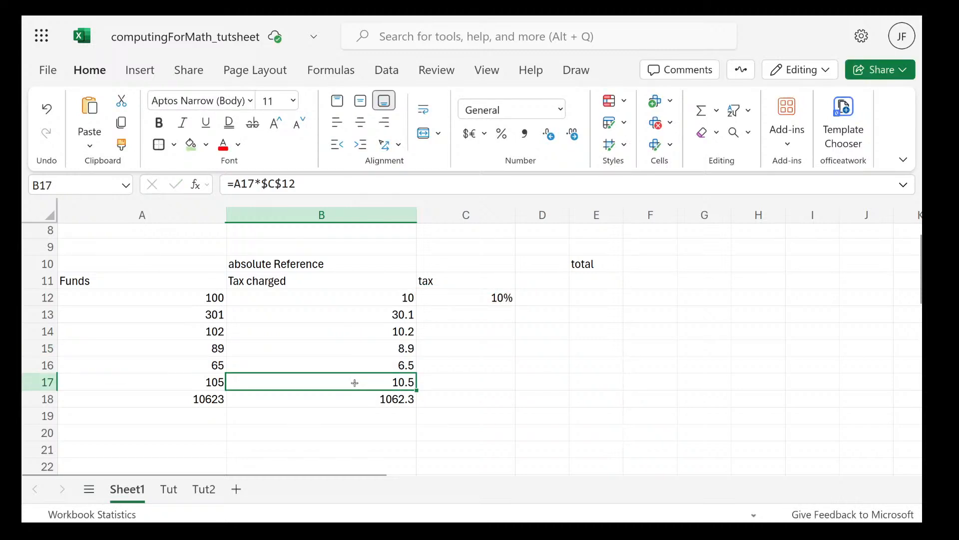
double_click(337, 398)
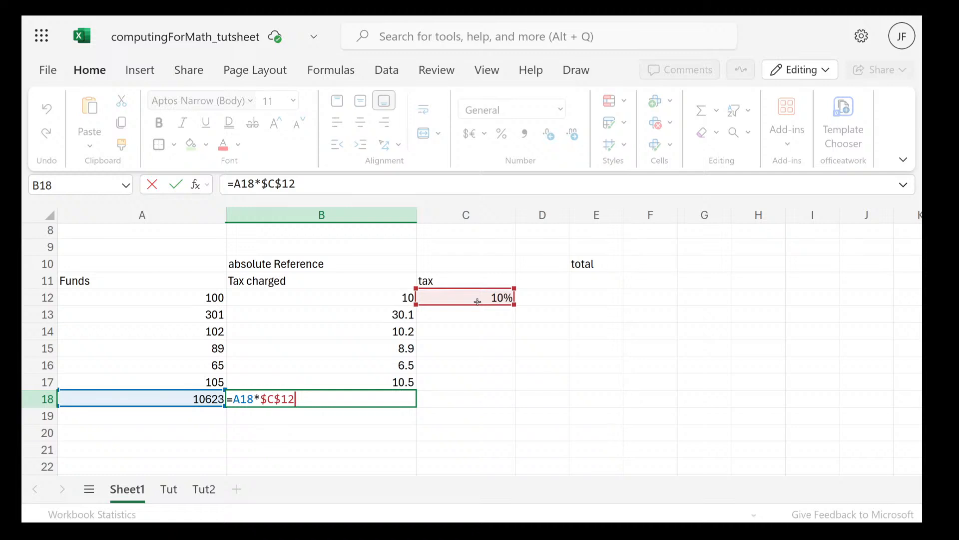
Switch to the course PDF in Firefox and read the Mixed Cell Reference slides through to the discount pricing example
key(super)
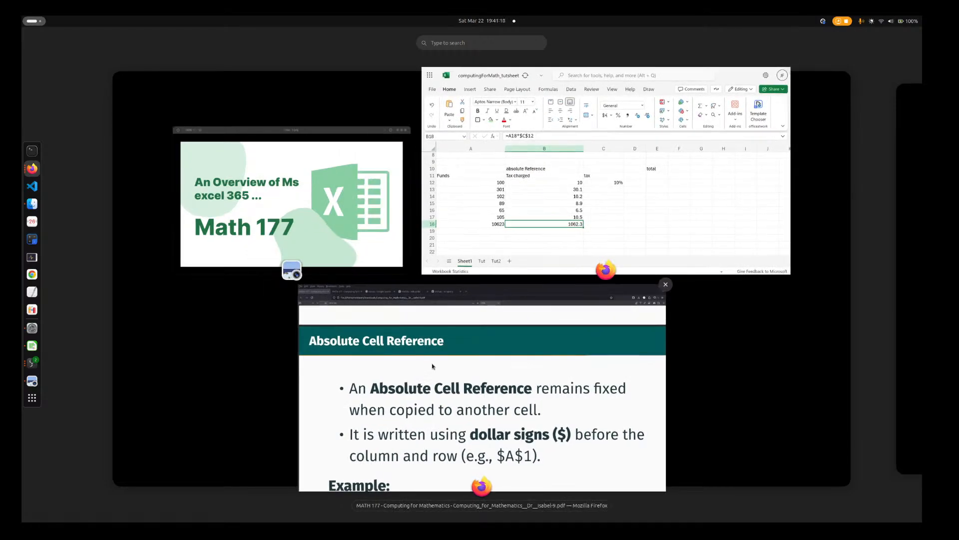
click(491, 419)
scroll(492, 420, down, 15)
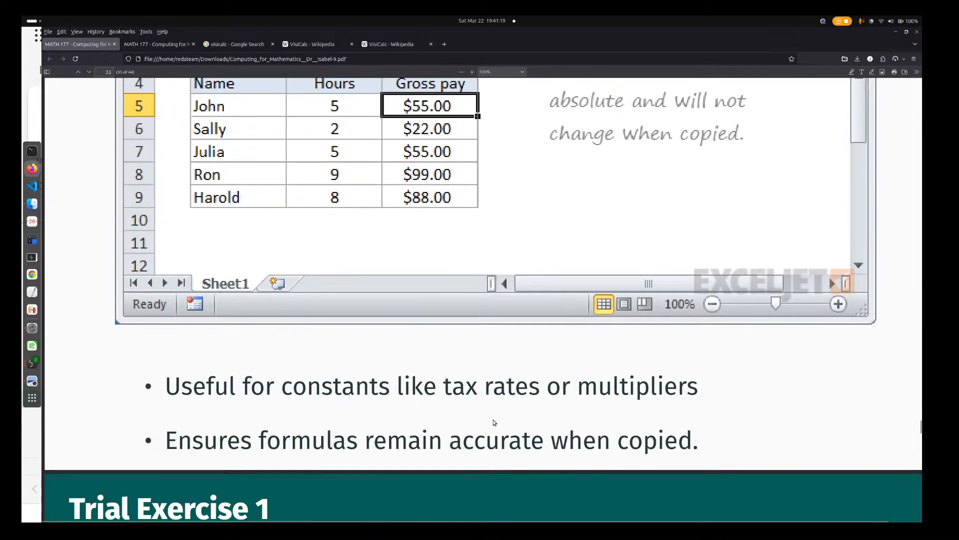
scroll(494, 423, down, 10)
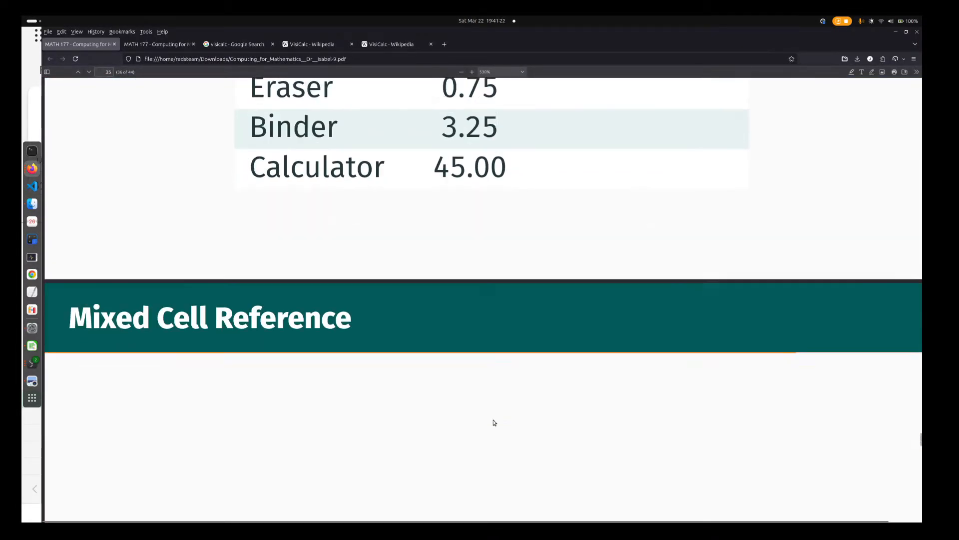
scroll(494, 420, down, 4)
scroll(494, 420, up, 4)
scroll(494, 419, right, 1)
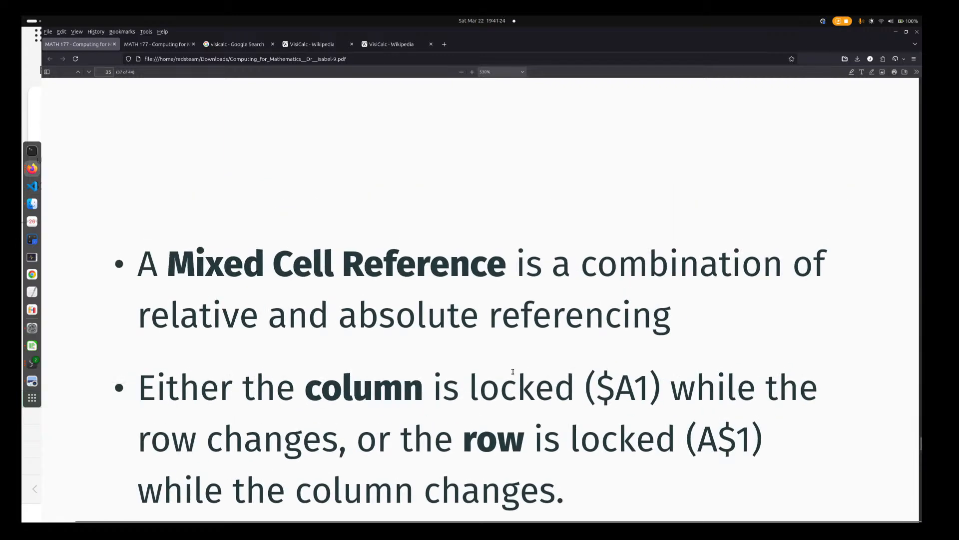
scroll(512, 372, down, 3)
scroll(513, 373, up, 1)
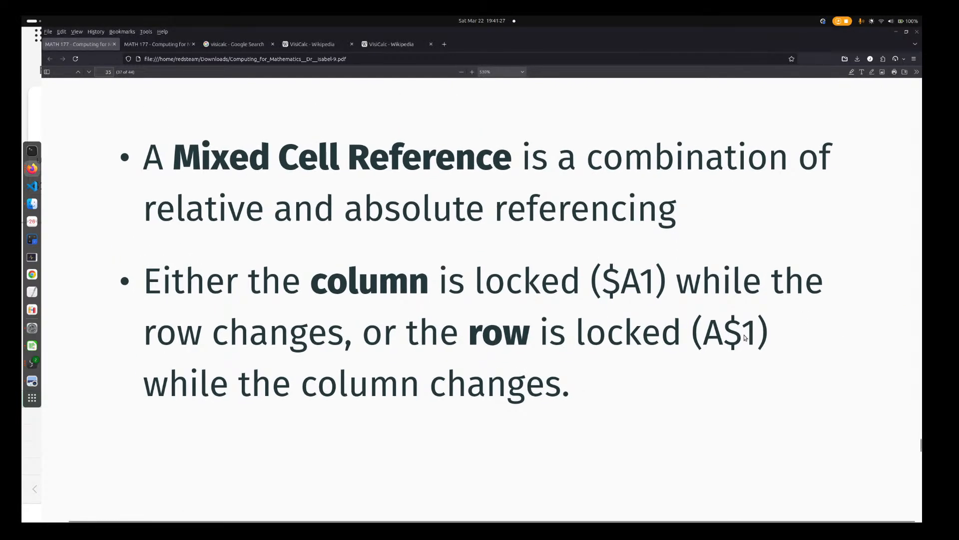
scroll(622, 253, down, 6)
scroll(621, 253, down, 10)
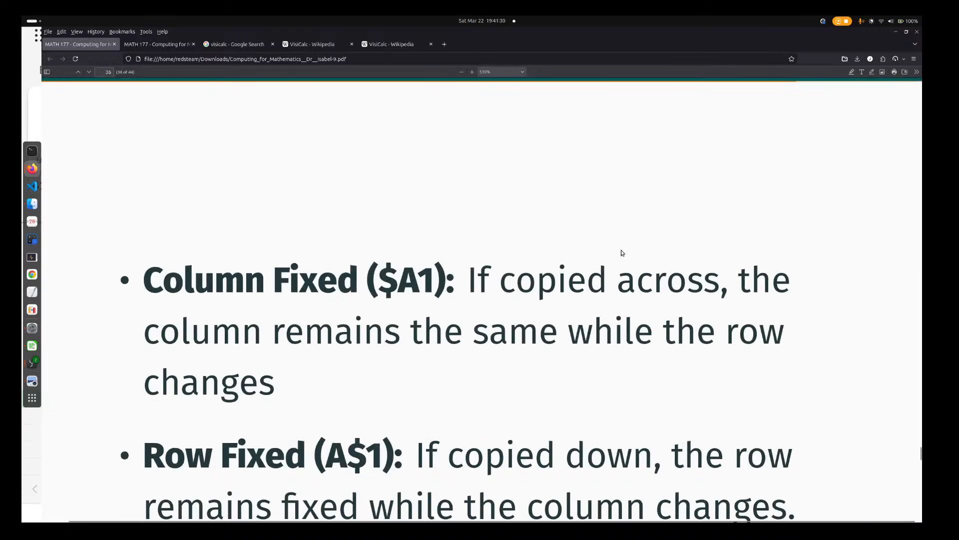
scroll(654, 309, down, 5)
scroll(671, 329, down, 3)
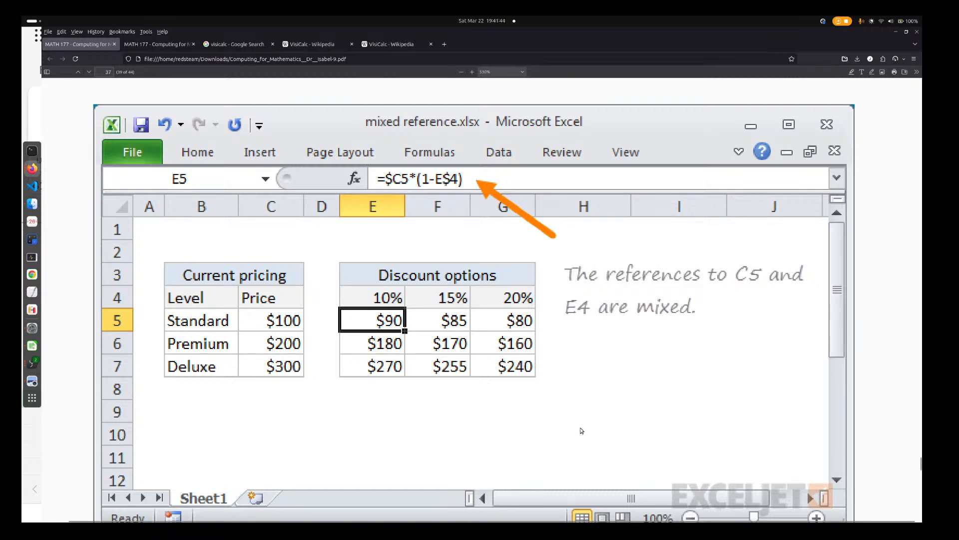
Return to the Excel workbook and examine the tax rate in C12 and the formula references in B12 and B15
key(super)
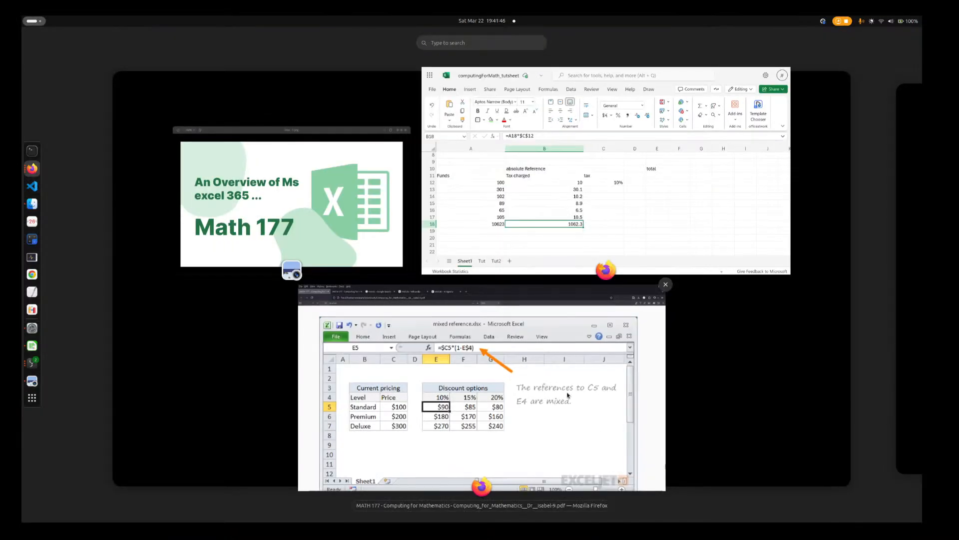
click(572, 219)
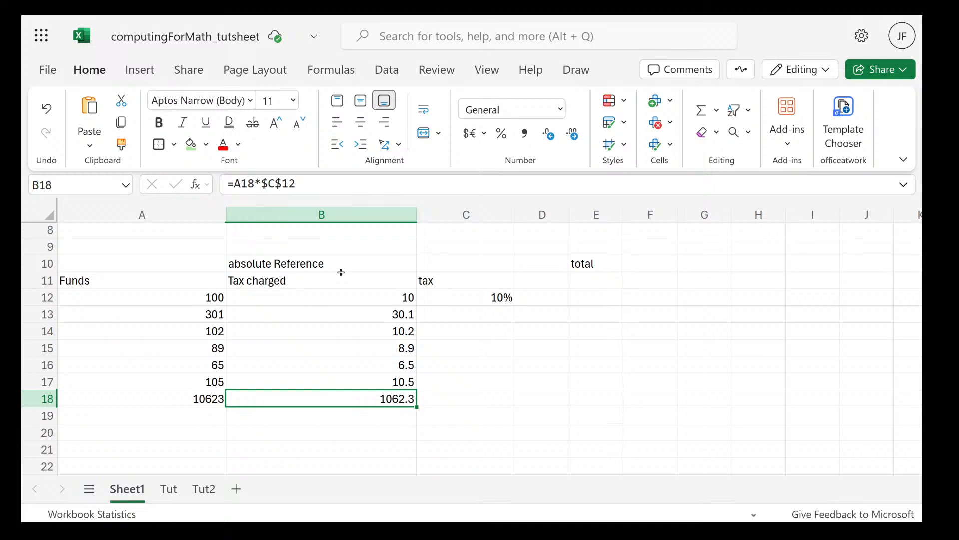
click(445, 296)
double_click(445, 296)
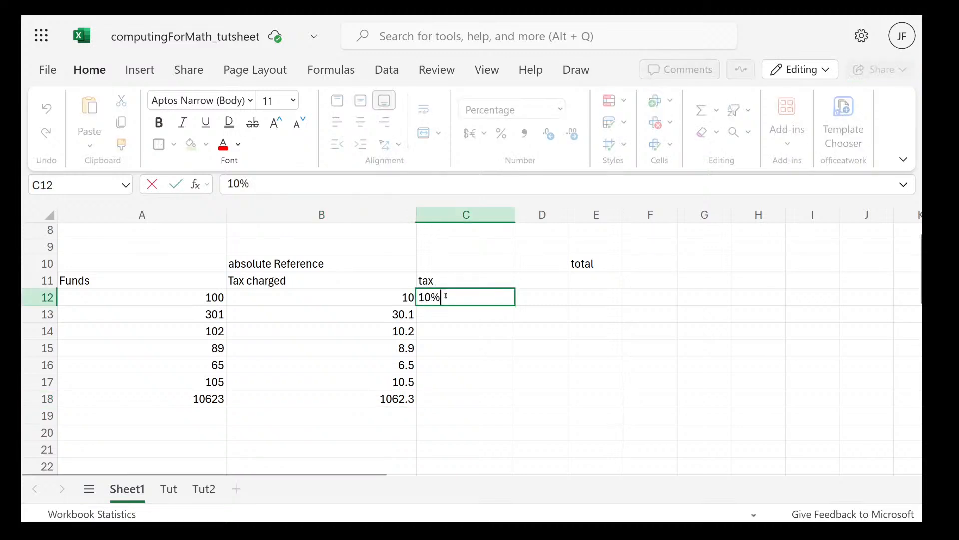
click(385, 298)
double_click(386, 298)
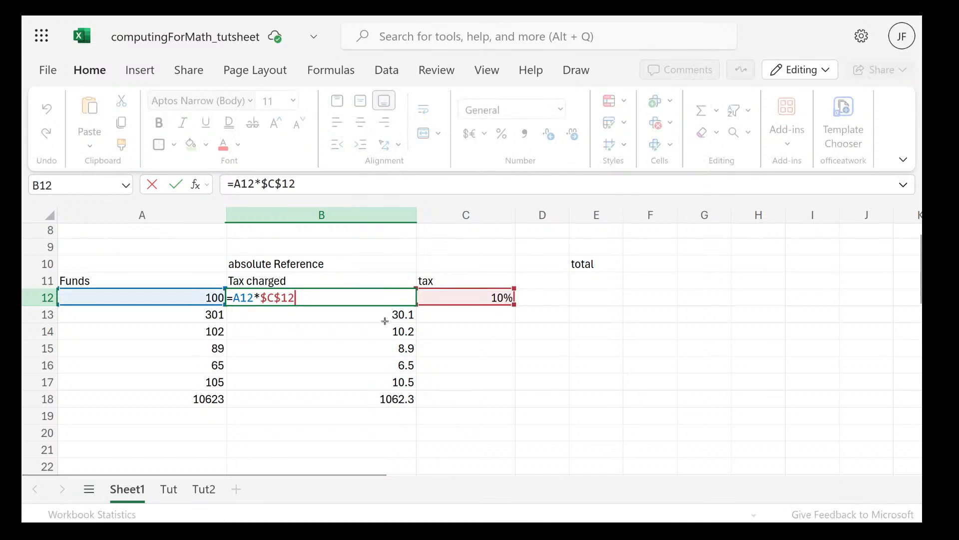
click(380, 346)
double_click(379, 346)
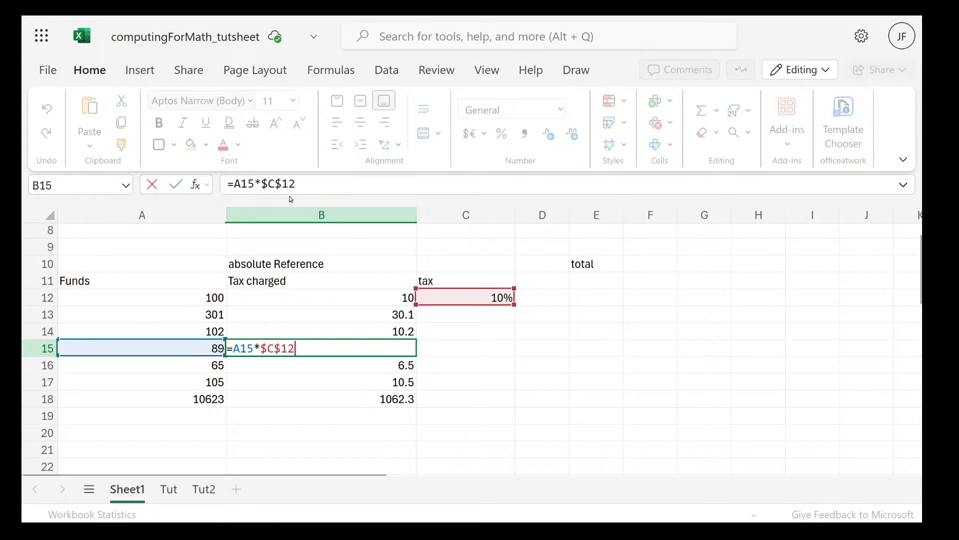
mouse_move(278, 183)
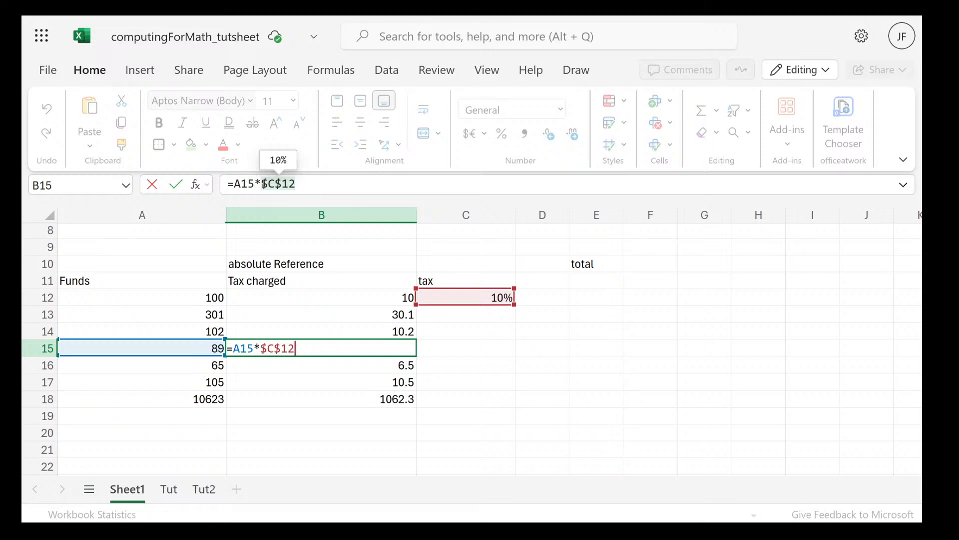
click(282, 184)
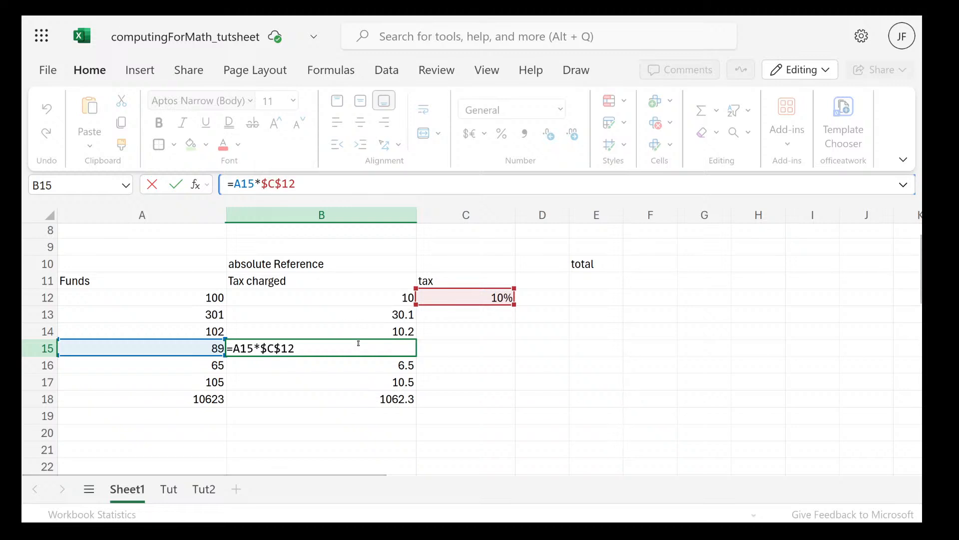
Change the section heading in cell B10 to "Mixed Reference"
click(274, 268)
double_click(260, 263)
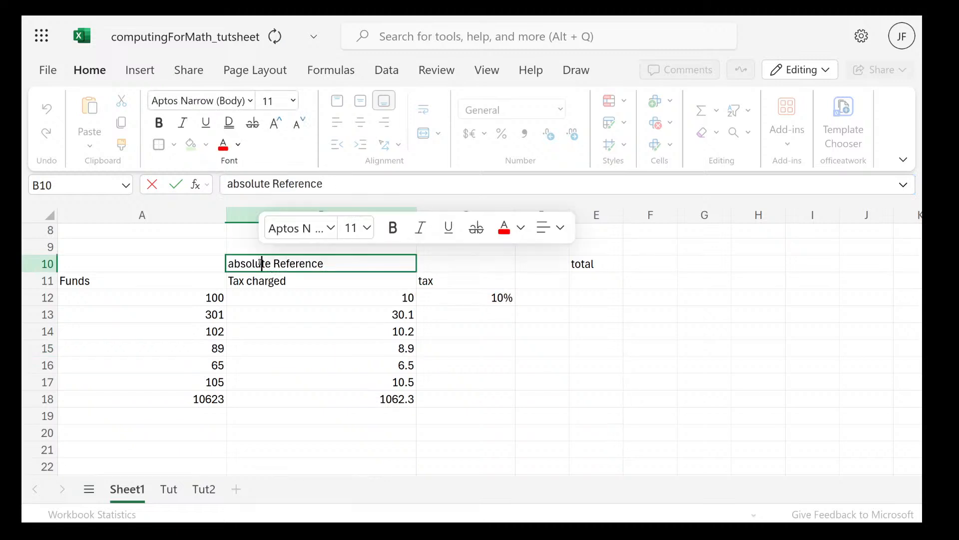
key(Home)
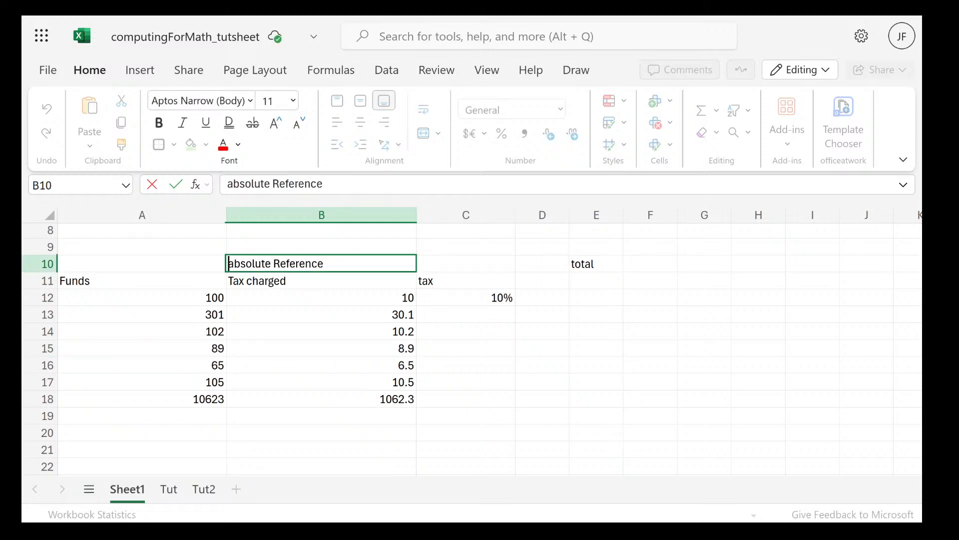
click(270, 262)
key(BackSpace)
key(BackSpace)
key(BackSpace)
key(BackSpace)
key(BackSpace)
key(BackSpace)
key(BackSpace)
key(BackSpace)
text(M)
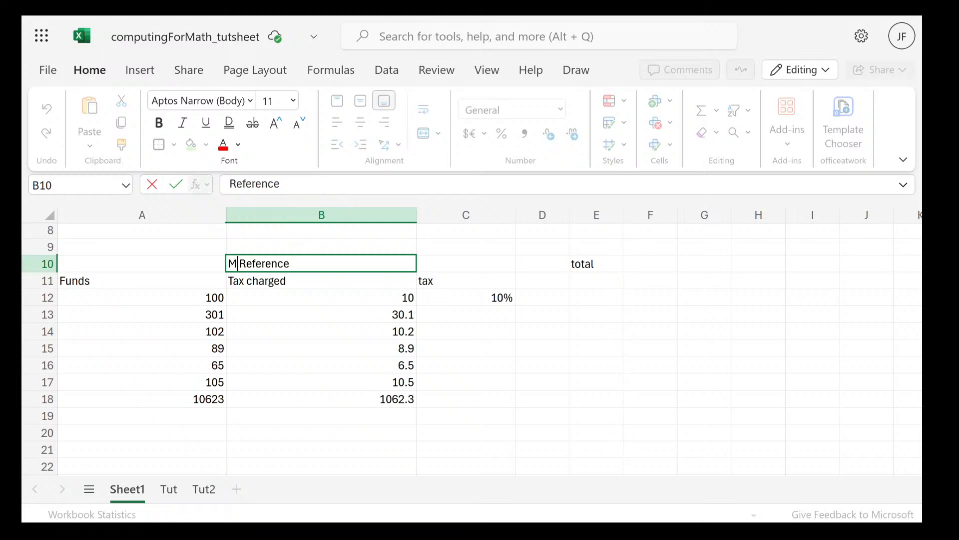
text(ixed)
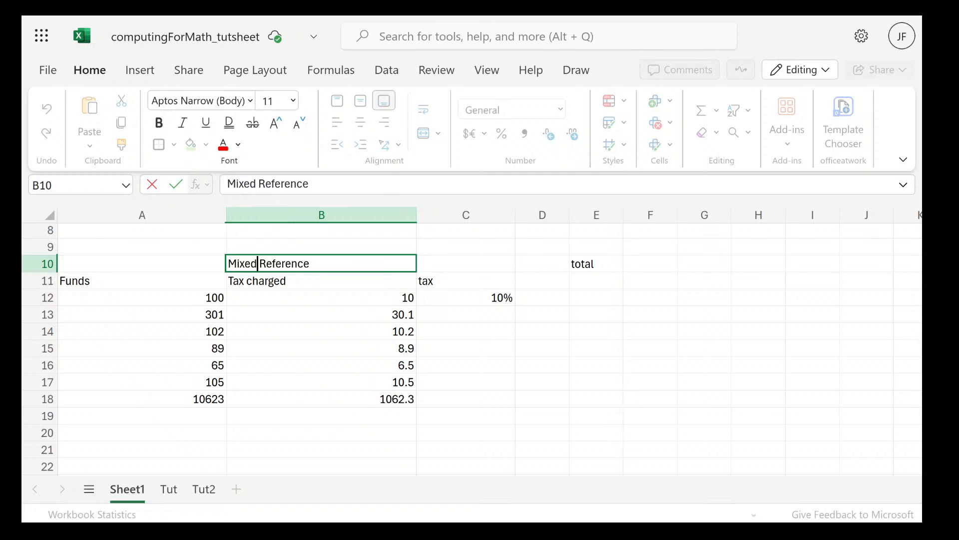
click(205, 302)
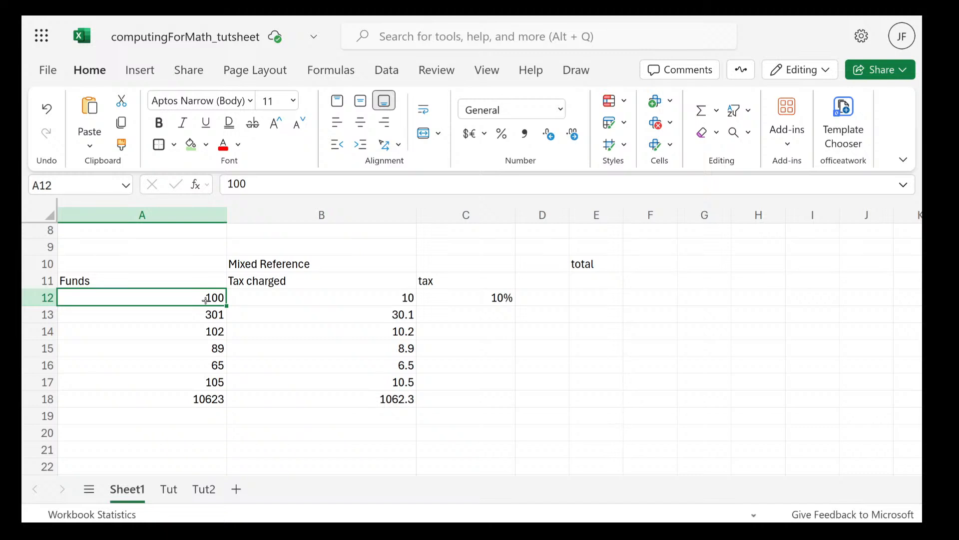
Change the column heading in cell A11 to "betting Funds"
click(150, 274)
double_click(92, 280)
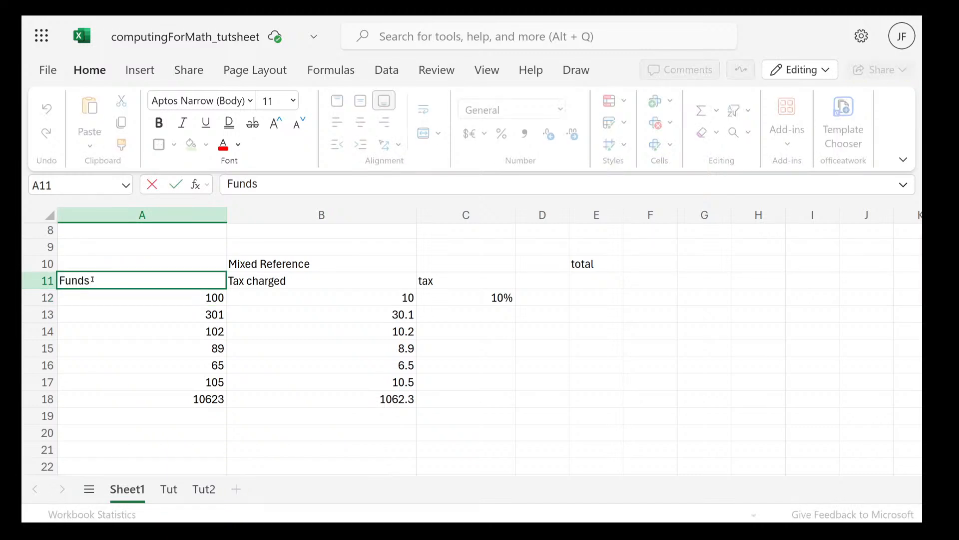
key(Home)
text(be)
text(ttings)
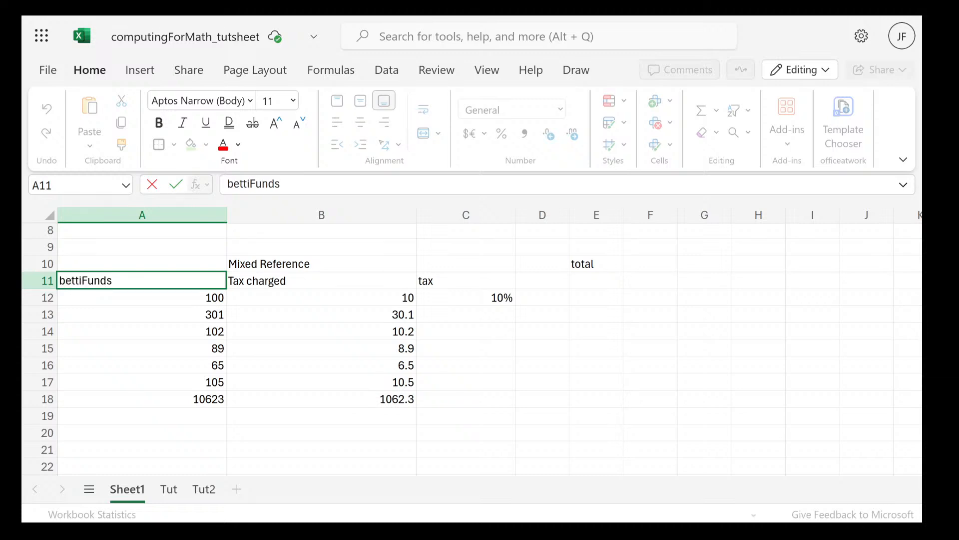
key(BackSpace)
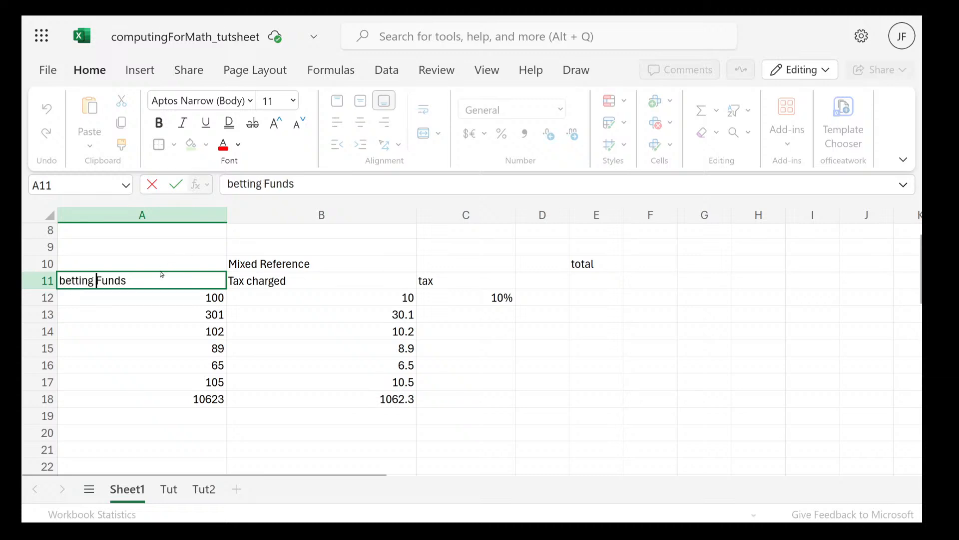
click(131, 296)
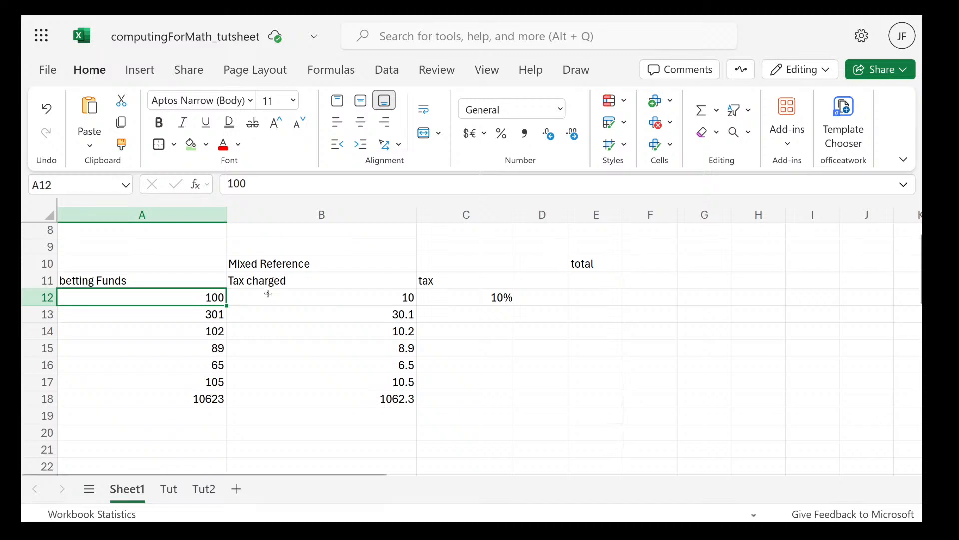
Open the Tax charged formula in cell B12 for editing at its $C$12 reference
click(358, 295)
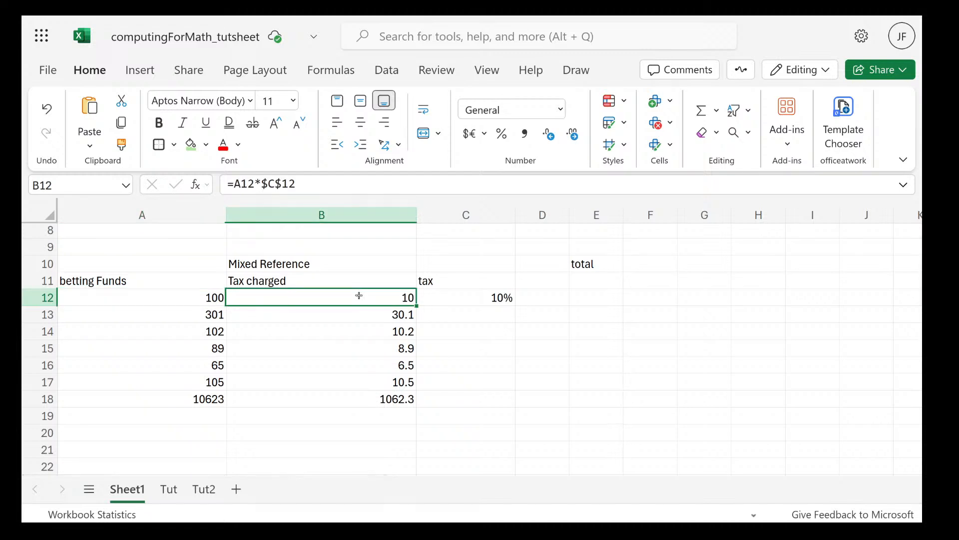
double_click(358, 296)
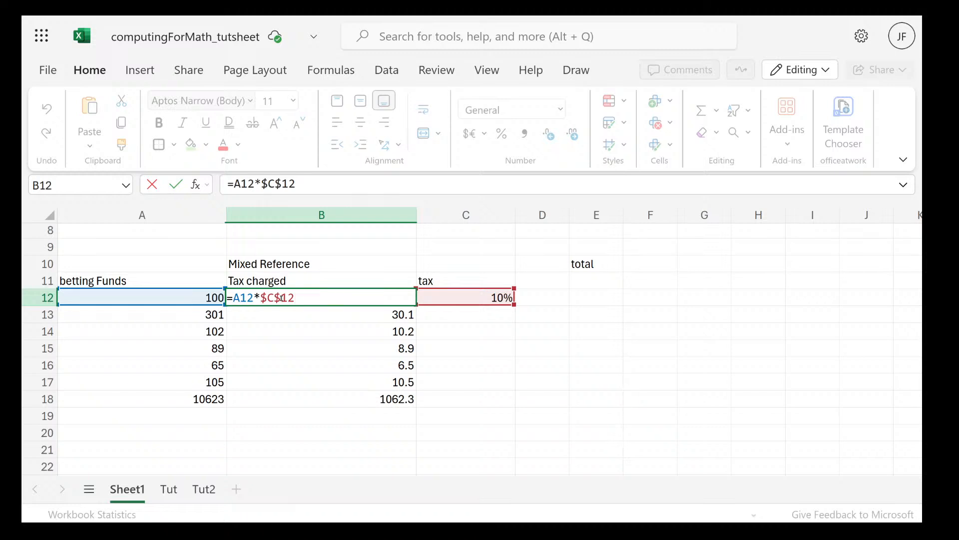
mouse_move(258, 298)
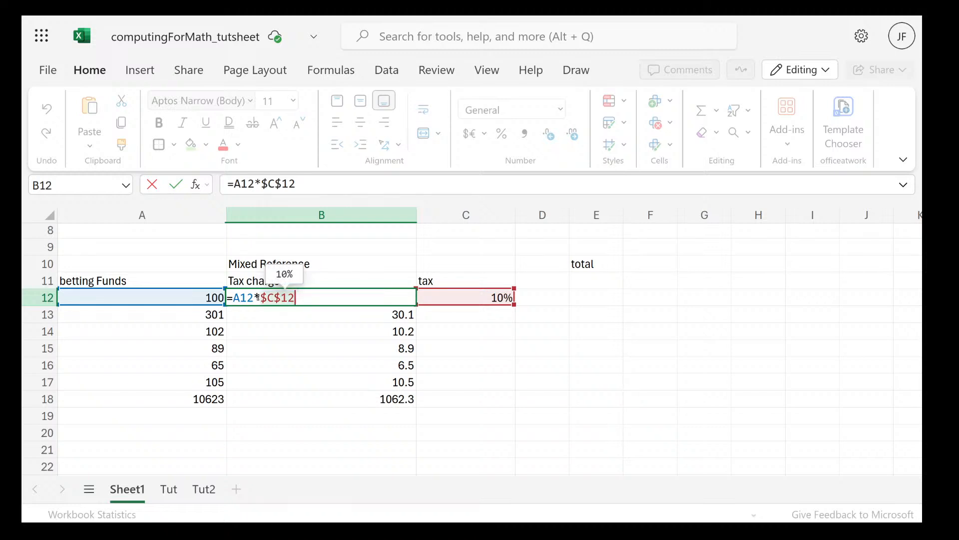
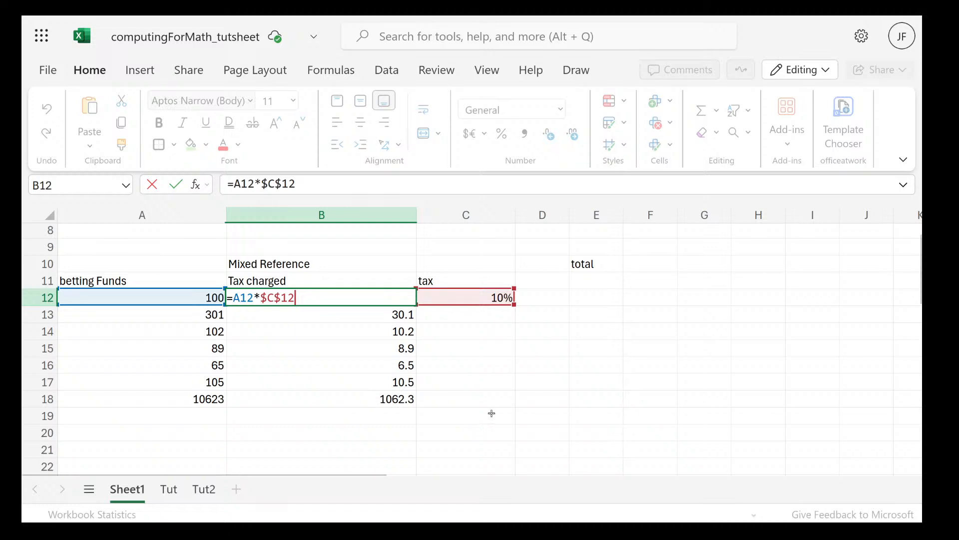
Close the formula in B12 and clear the betting funds table in A11:C18, keeping the "Mixed Reference" heading
key(ctrl+Return)
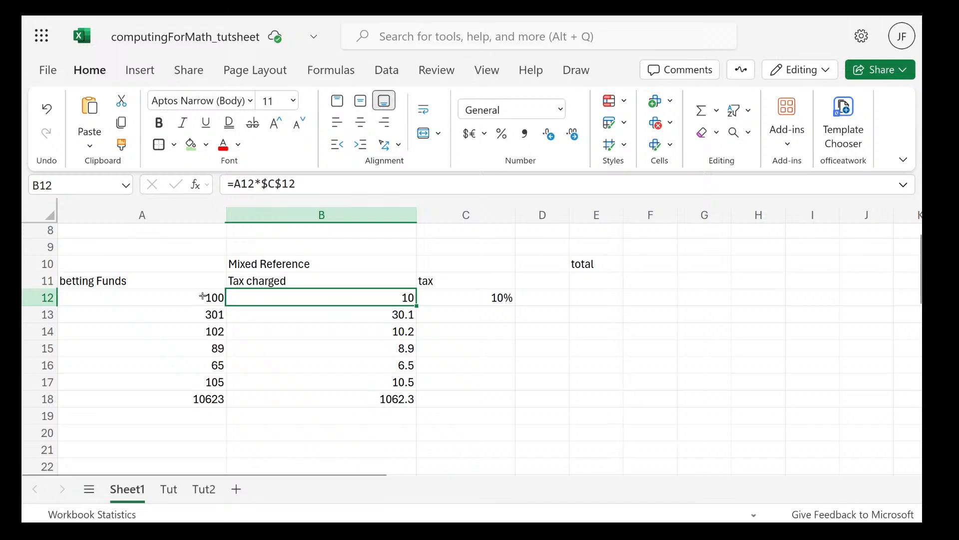
drag(114, 285, 430, 390)
click(431, 392)
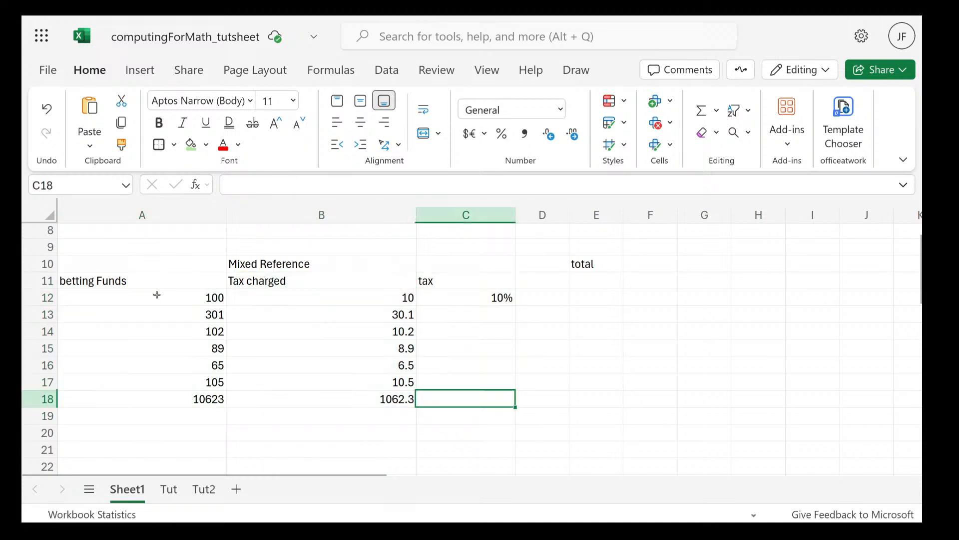
drag(145, 282, 479, 406)
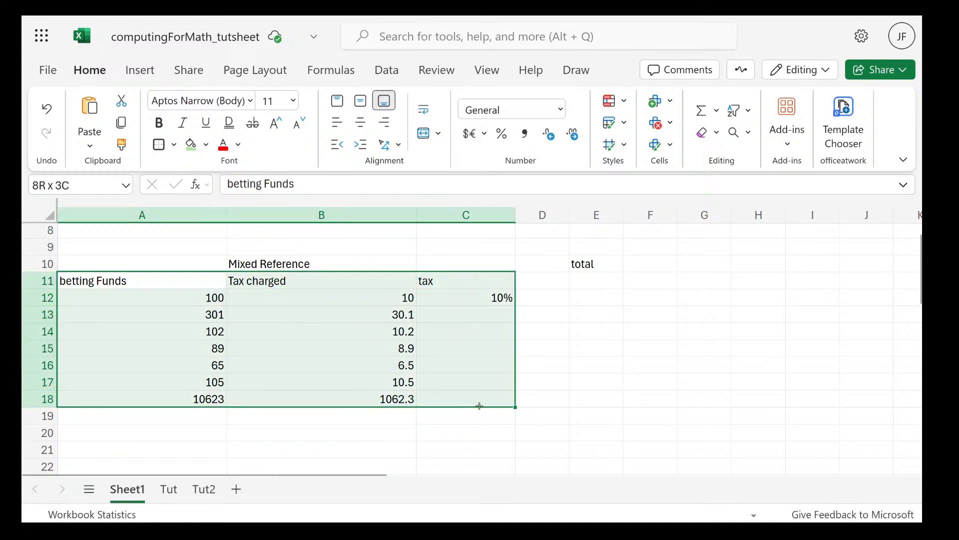
key(Delete)
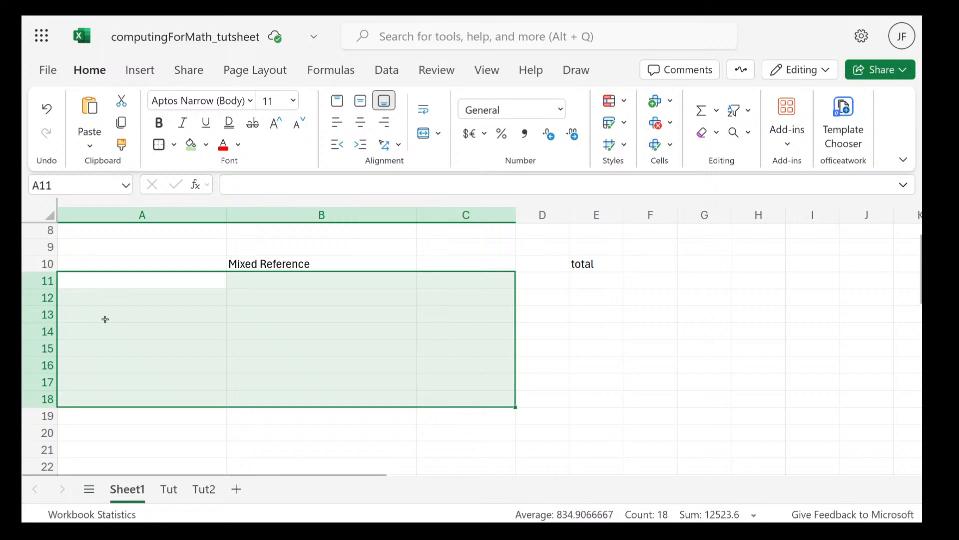
Enter "x" in cell A11 as the corner label of a multiplication table
double_click(100, 297)
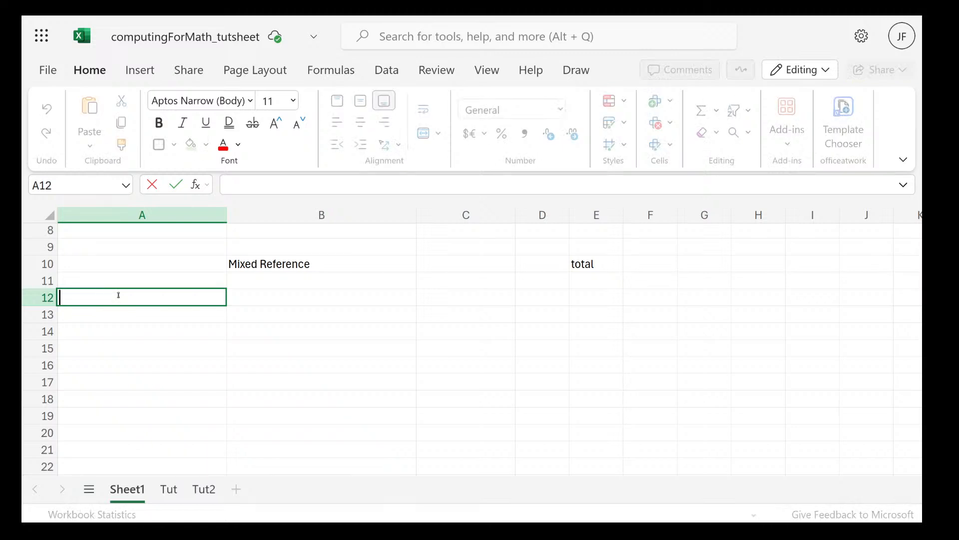
click(141, 276)
text(x)
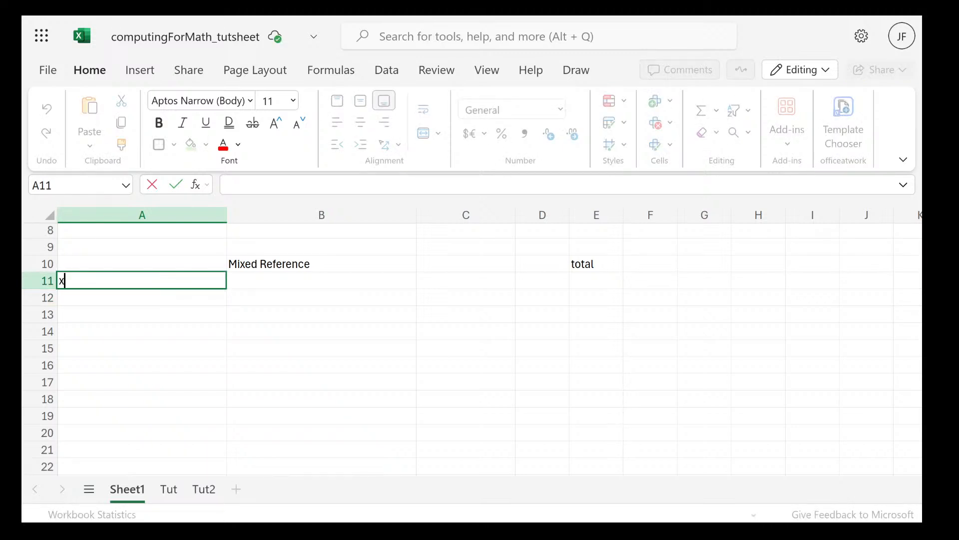
Enter the numbers 2, 3, 4, 5 and 6 down cells A12 to A16
click(171, 297)
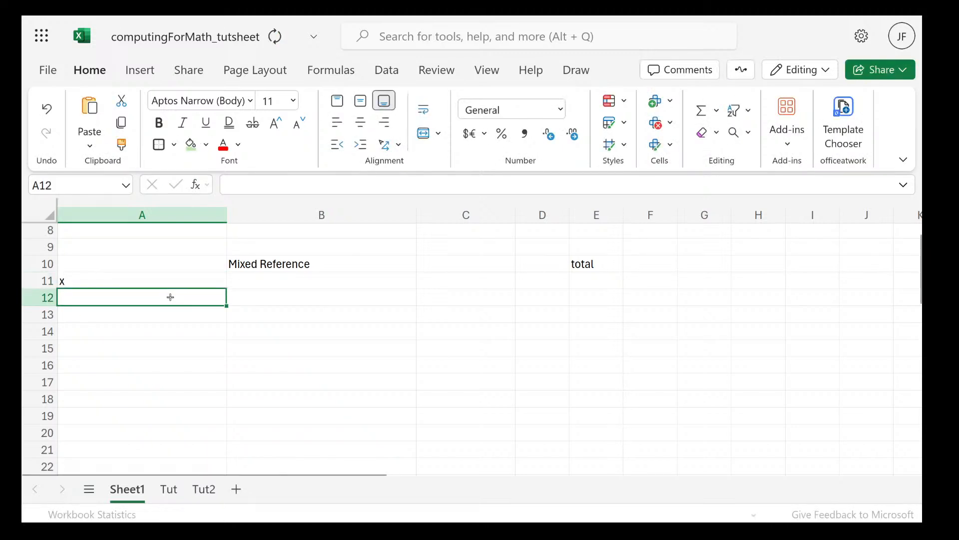
text(2)
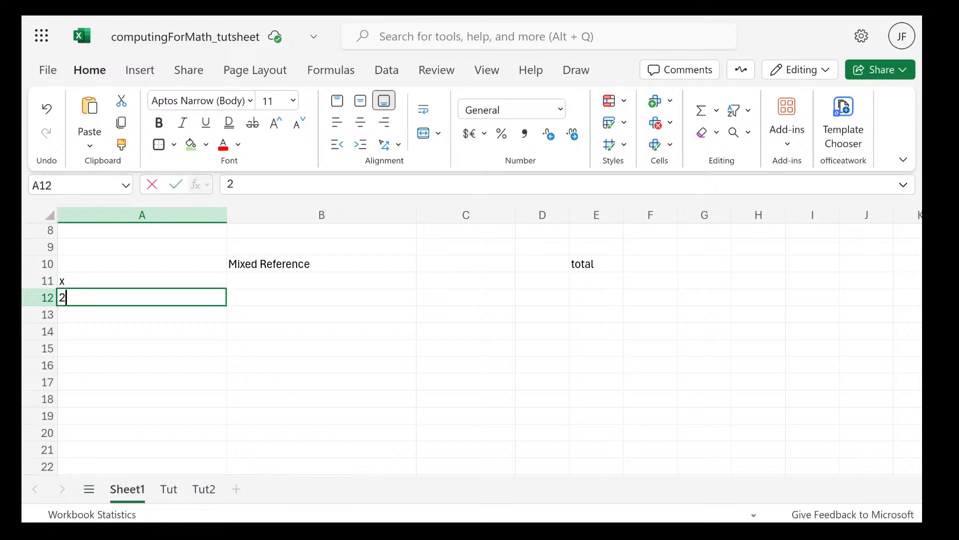
click(150, 314)
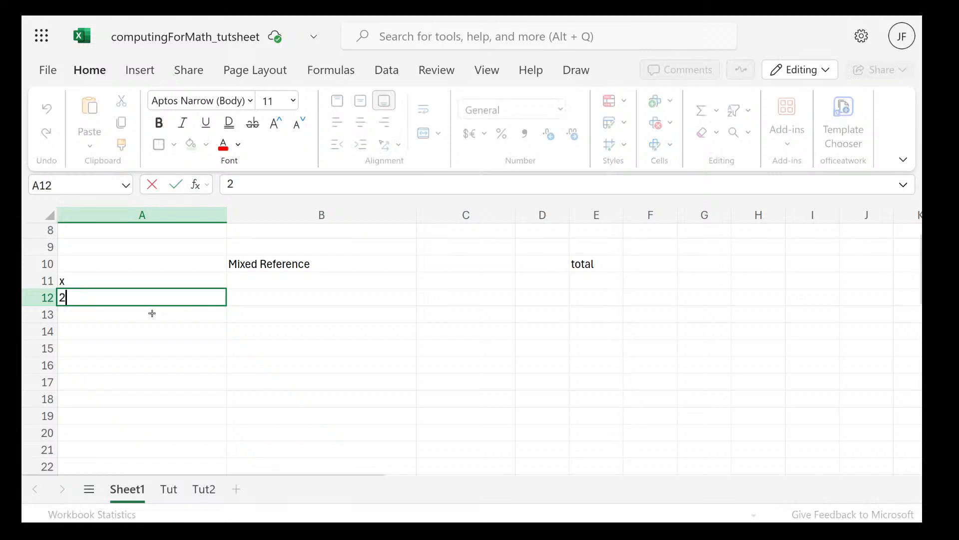
text(3)
click(182, 326)
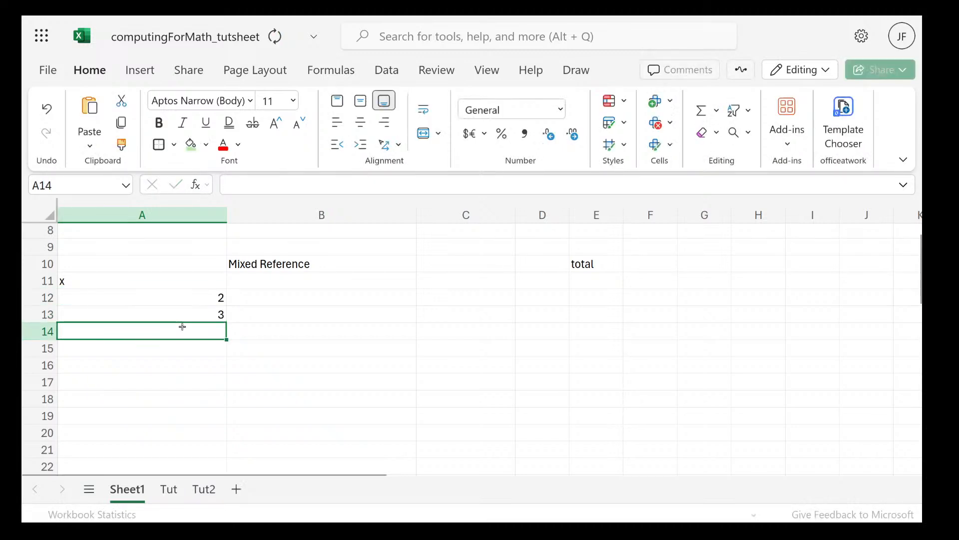
text(4)
key(Return)
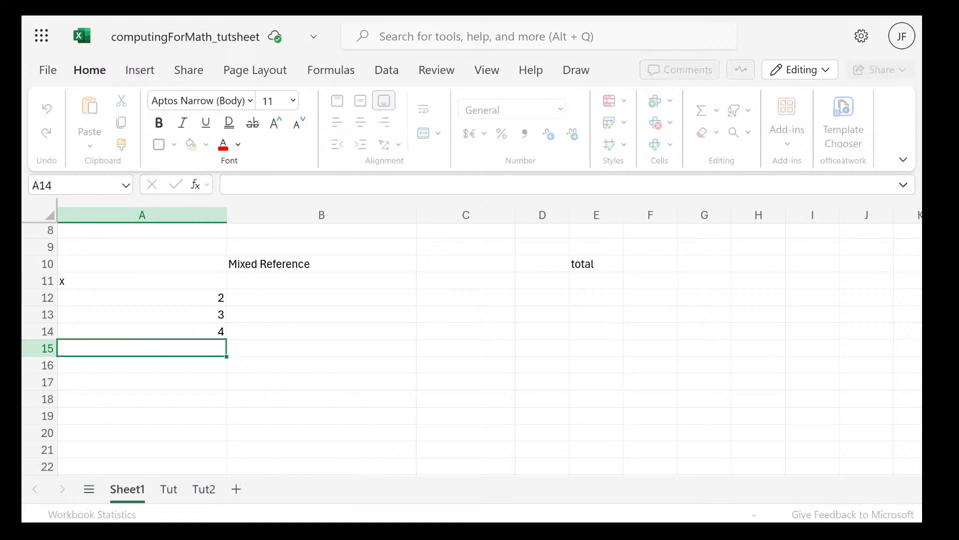
text(5)
key(Return)
key(Return)
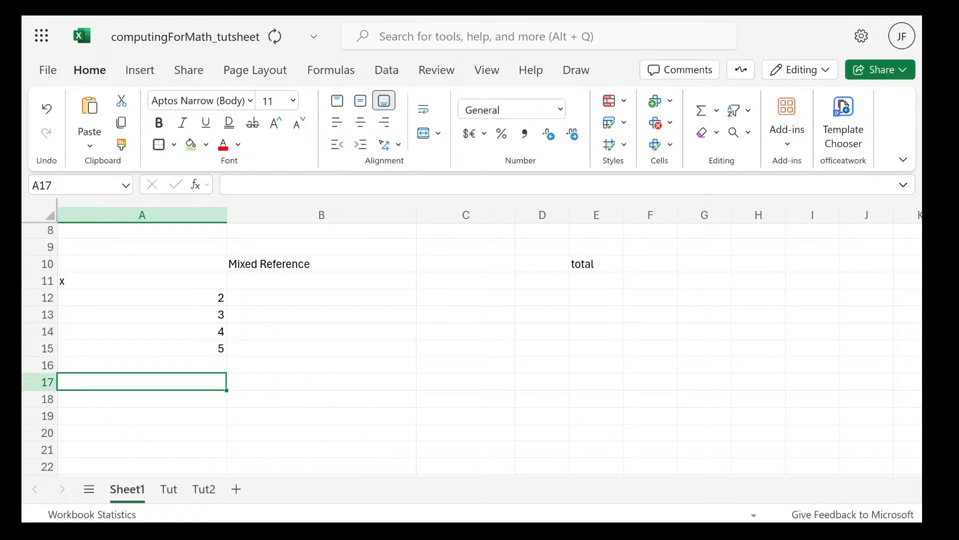
key(Up)
text(6)
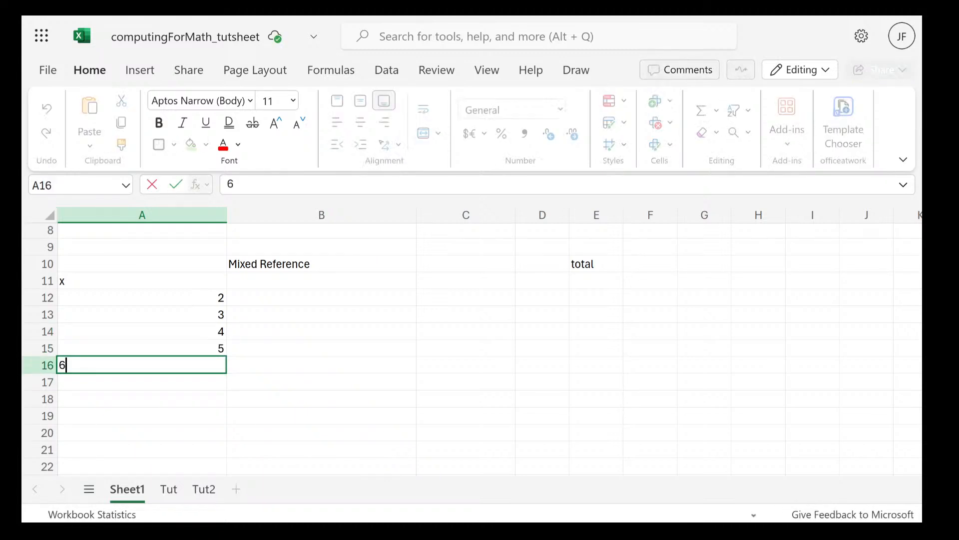
key(Return)
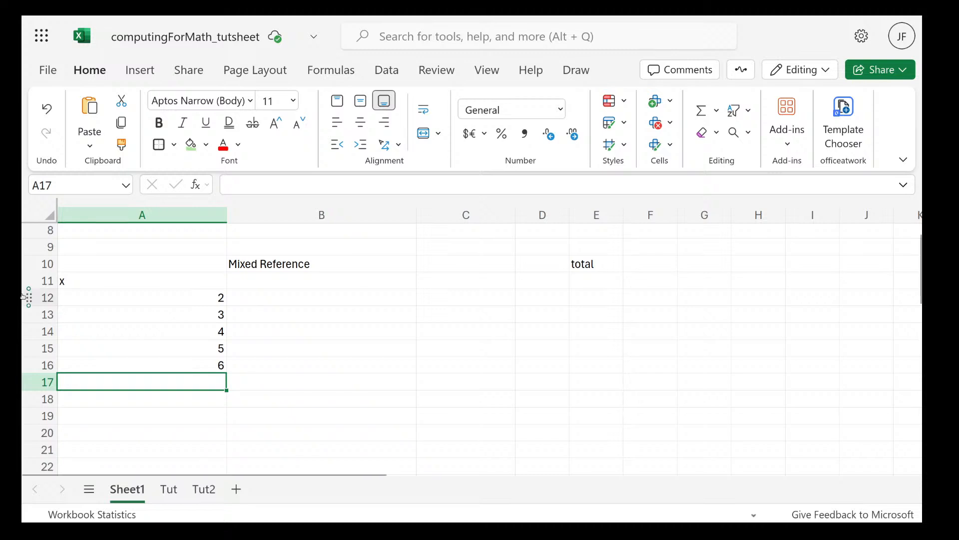
Clear the "total" label from cell E10
mouse_move(23, 343)
click(572, 264)
scroll(570, 263, up, 3)
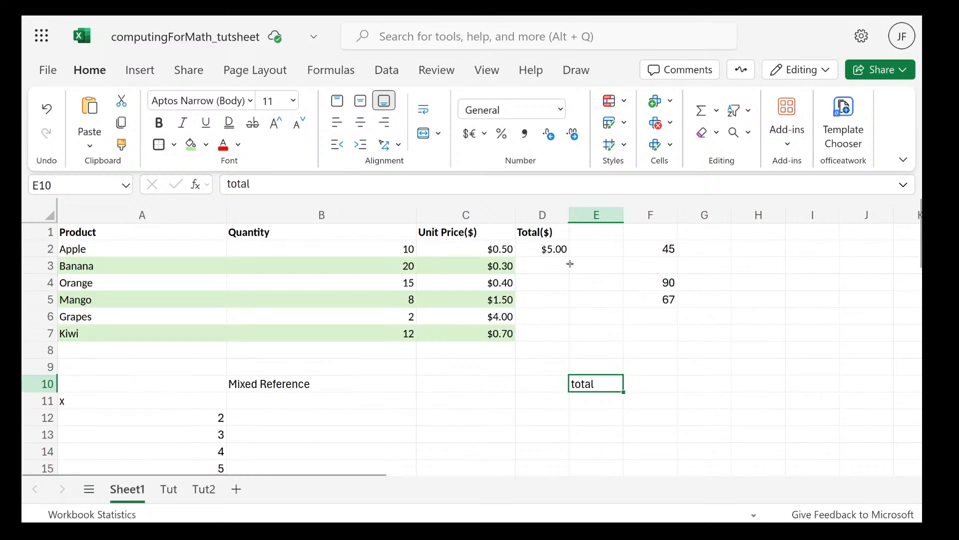
scroll(601, 364, down, 2)
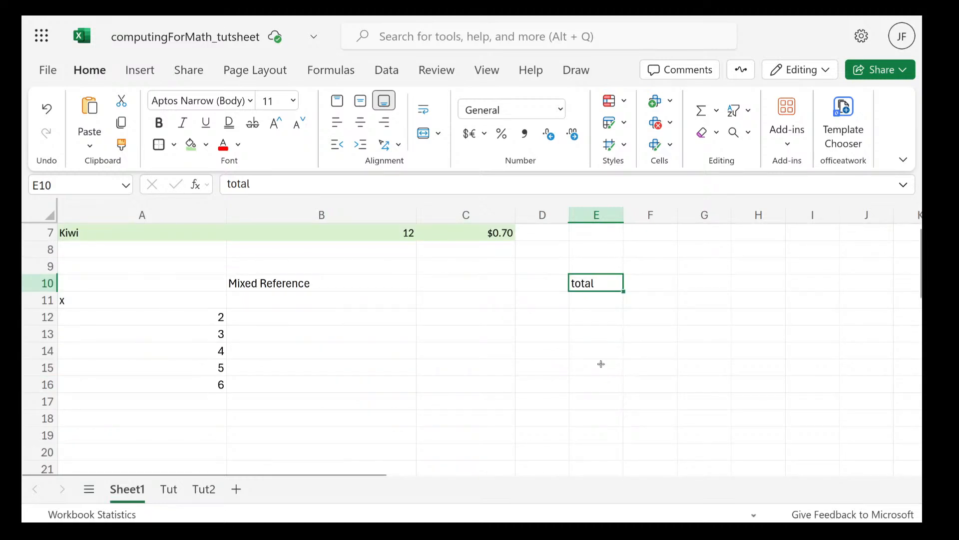
Enter the numbers 2, 3, 4, 5 and 6 across cells B11 to F11
click(258, 310)
click(286, 295)
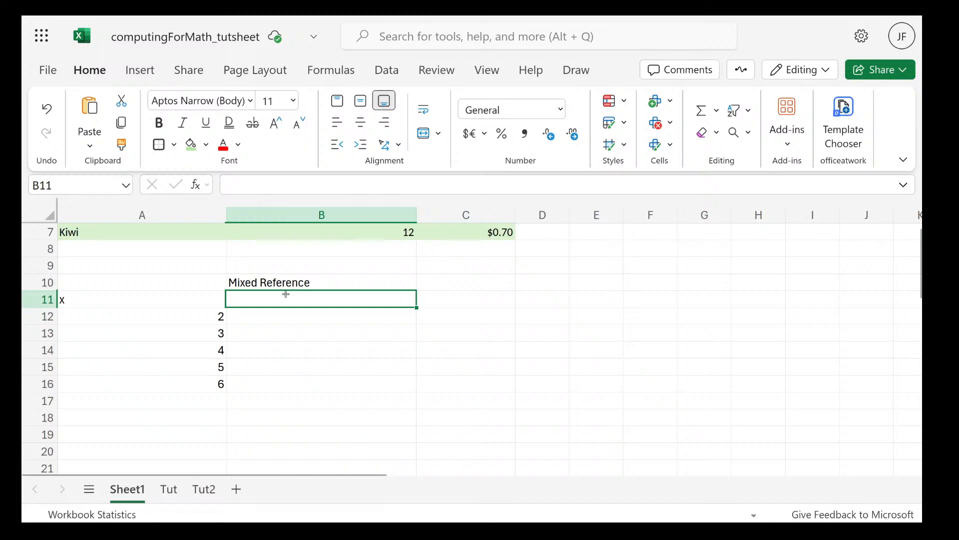
text(2)
click(446, 297)
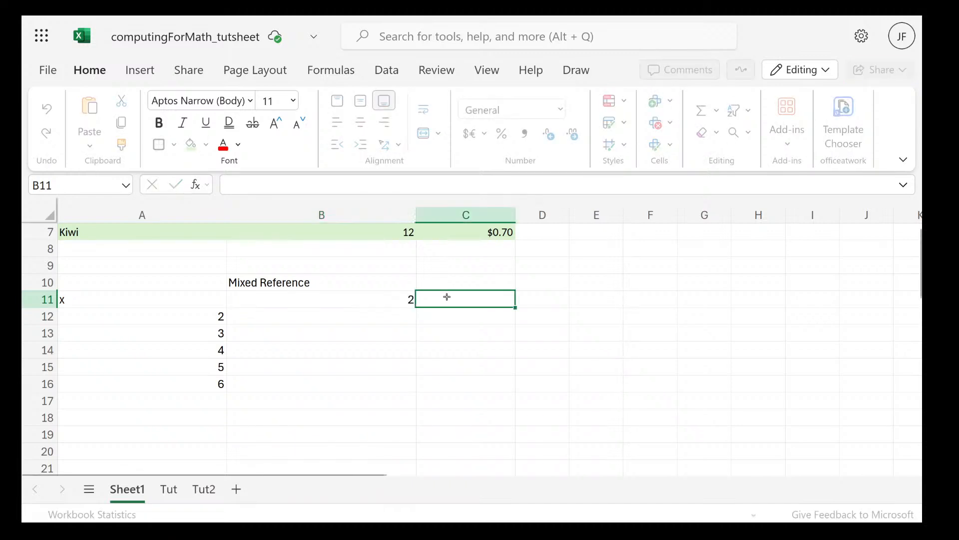
text(3)
click(541, 301)
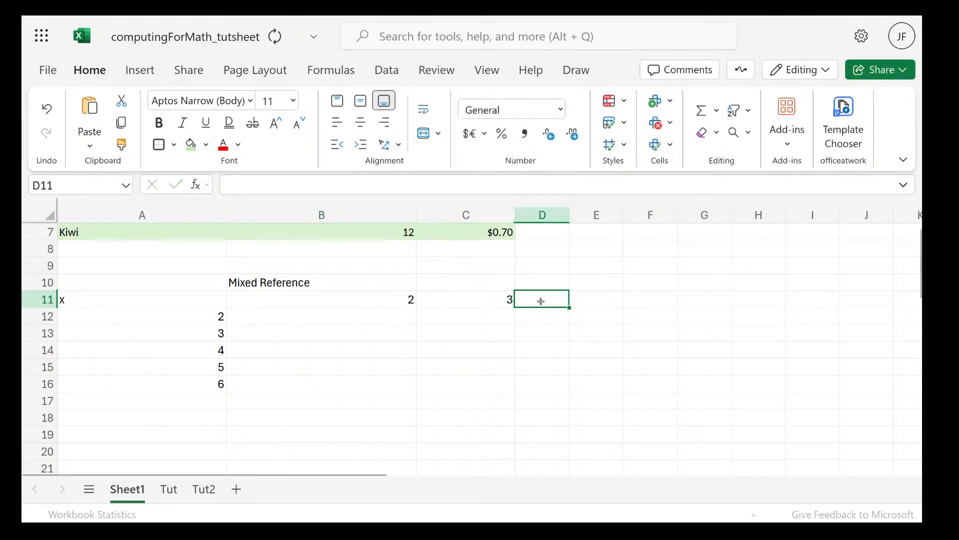
text(4)
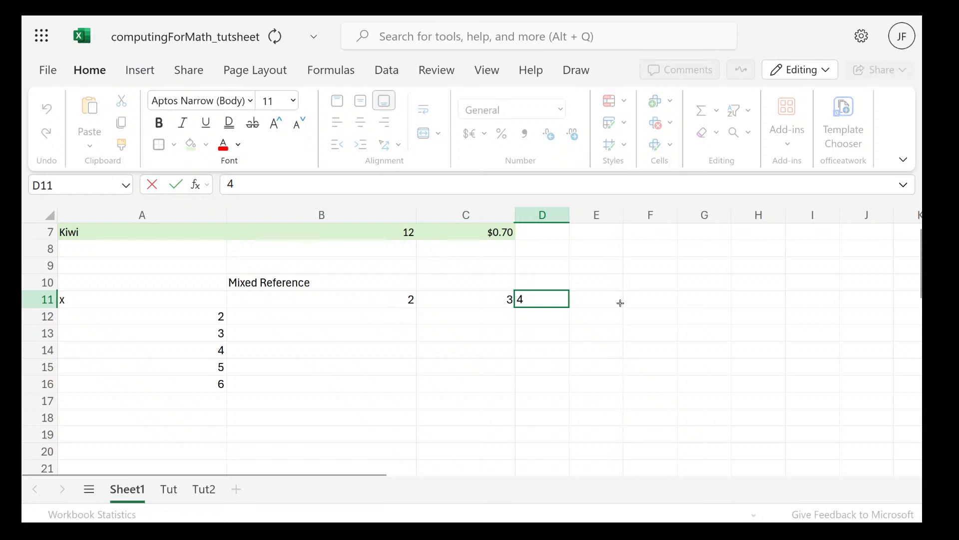
click(620, 302)
text(5)
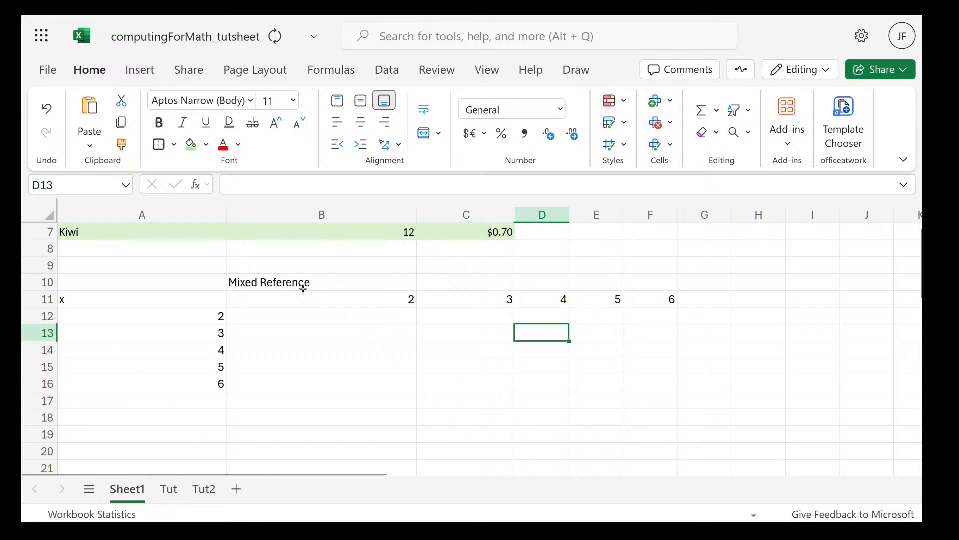
Center each of the header numbers in cells B11 to F11 horizontally
click(286, 306)
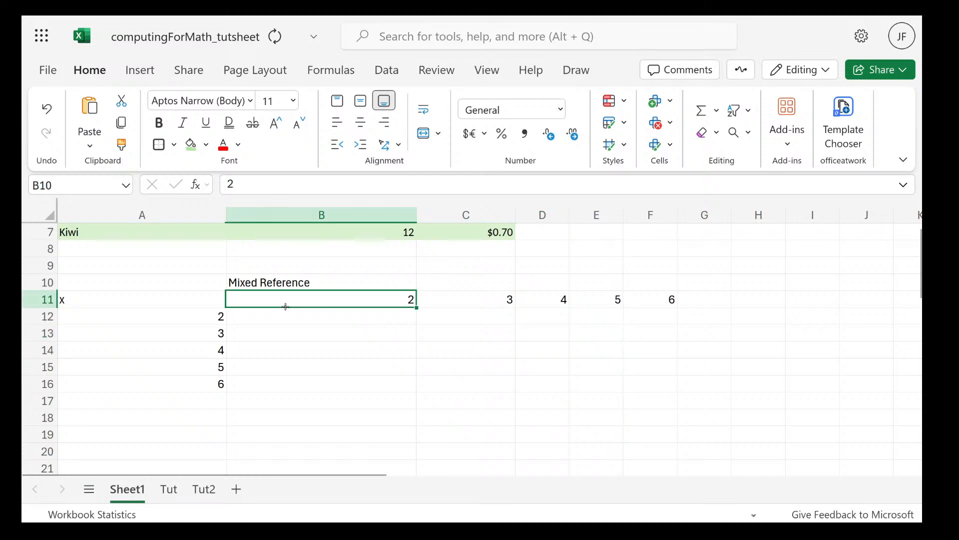
click(290, 312)
click(326, 300)
click(362, 122)
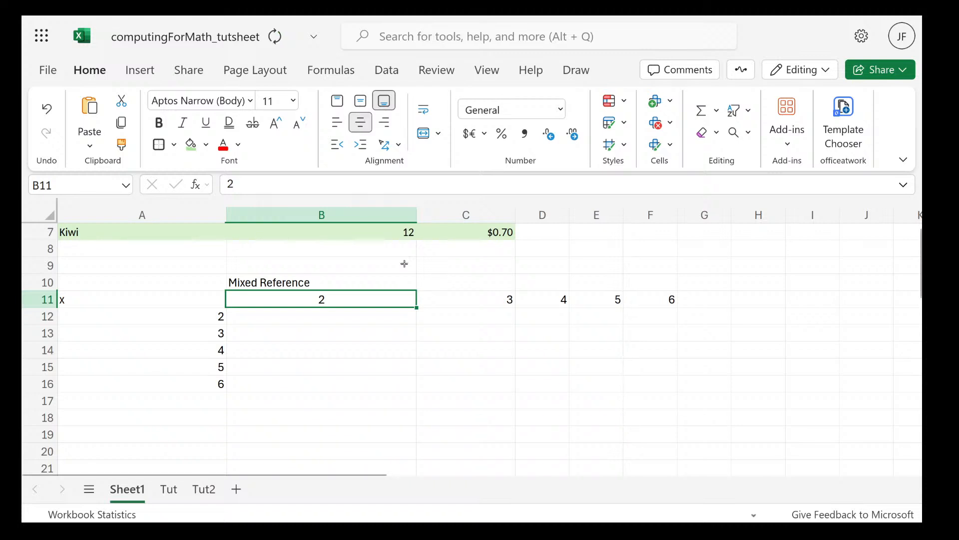
click(478, 294)
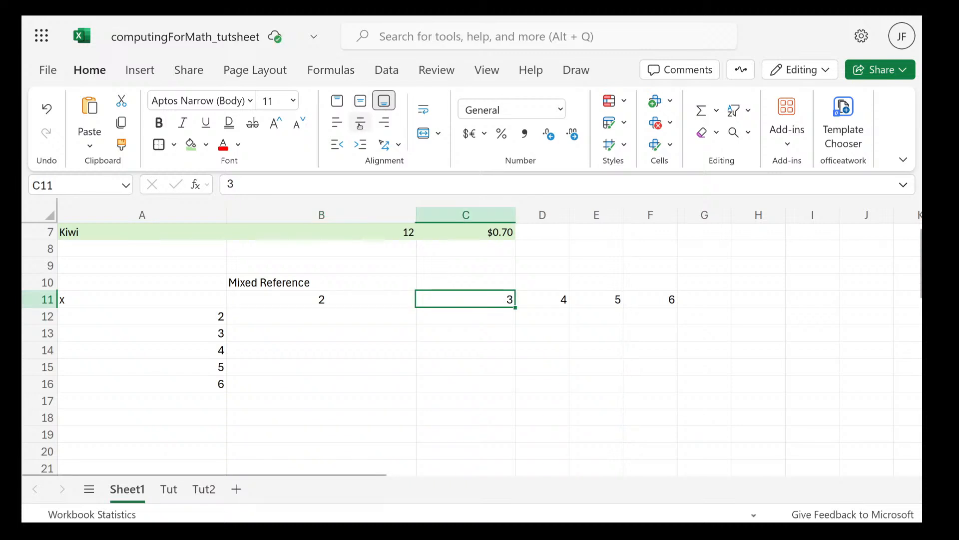
click(360, 125)
click(565, 302)
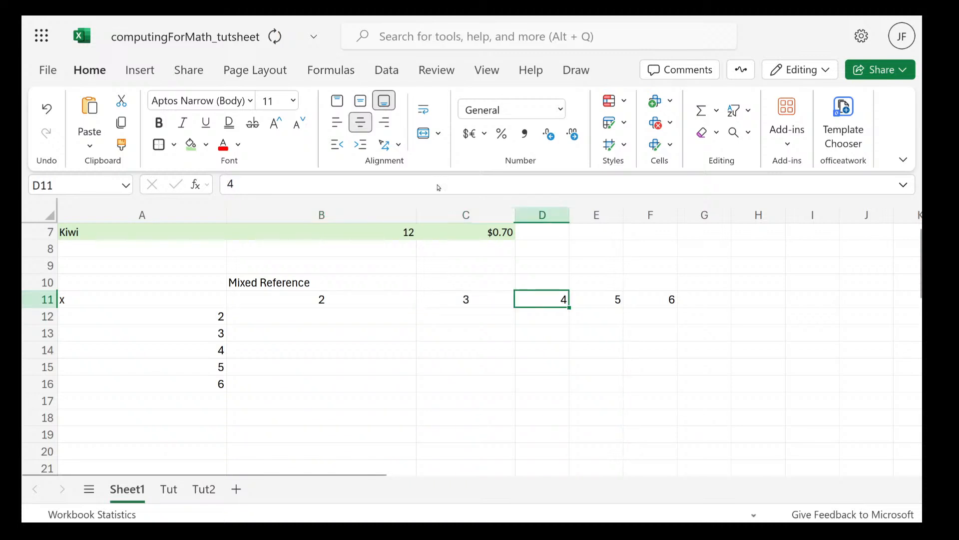
click(361, 123)
click(614, 299)
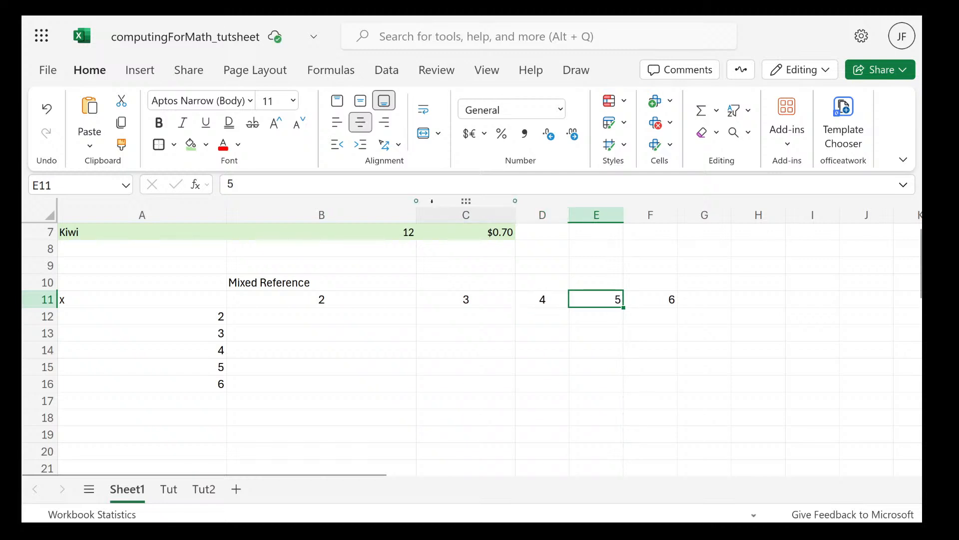
click(360, 124)
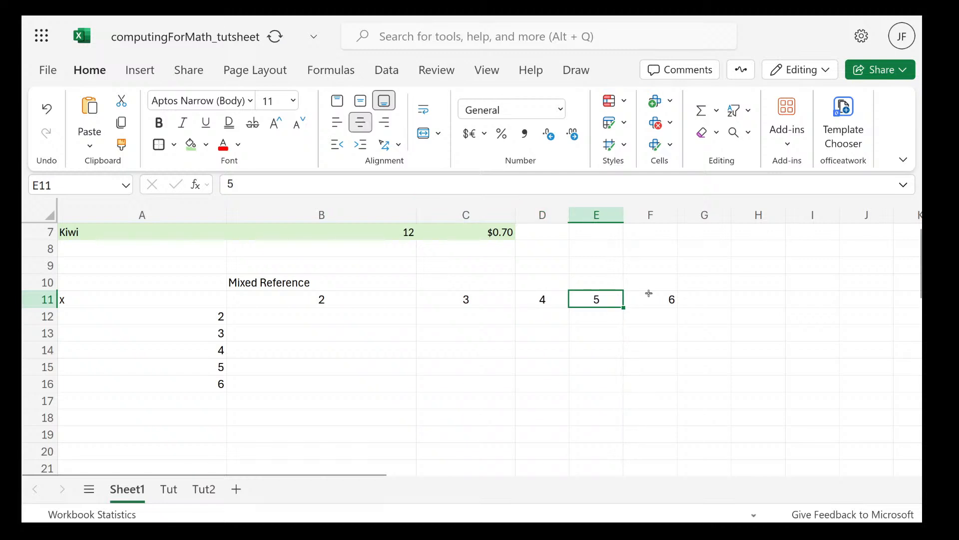
click(649, 294)
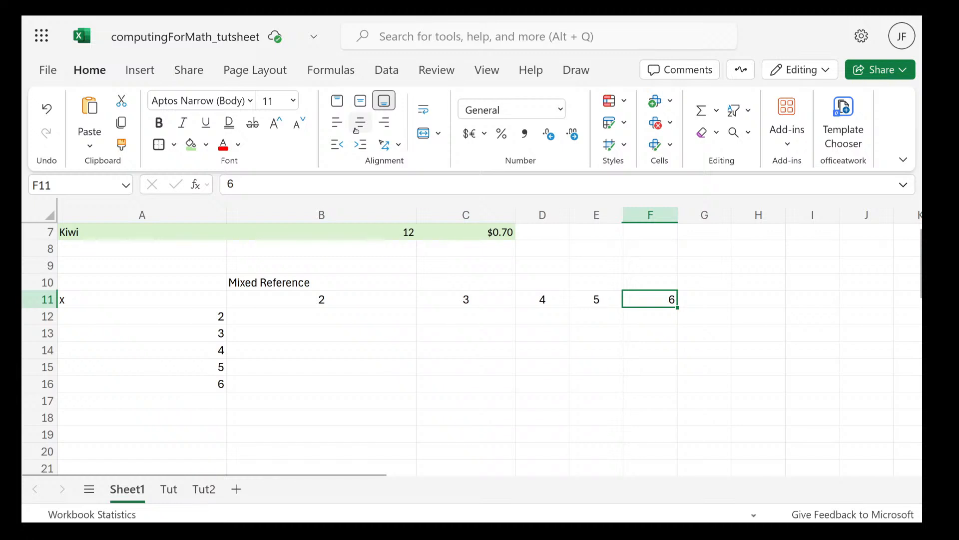
click(360, 125)
Center the numbers in cells A12 to A16 horizontally
click(220, 317)
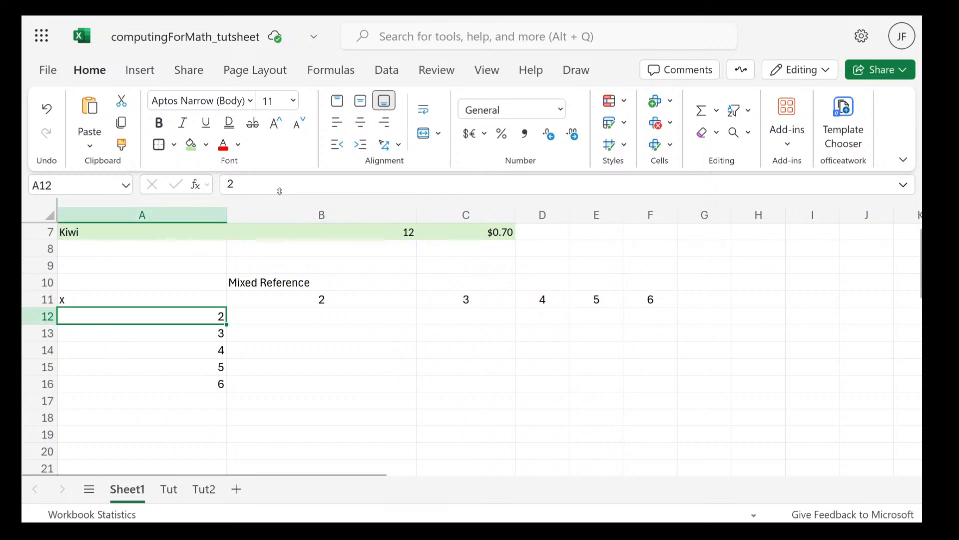
drag(198, 316, 198, 383)
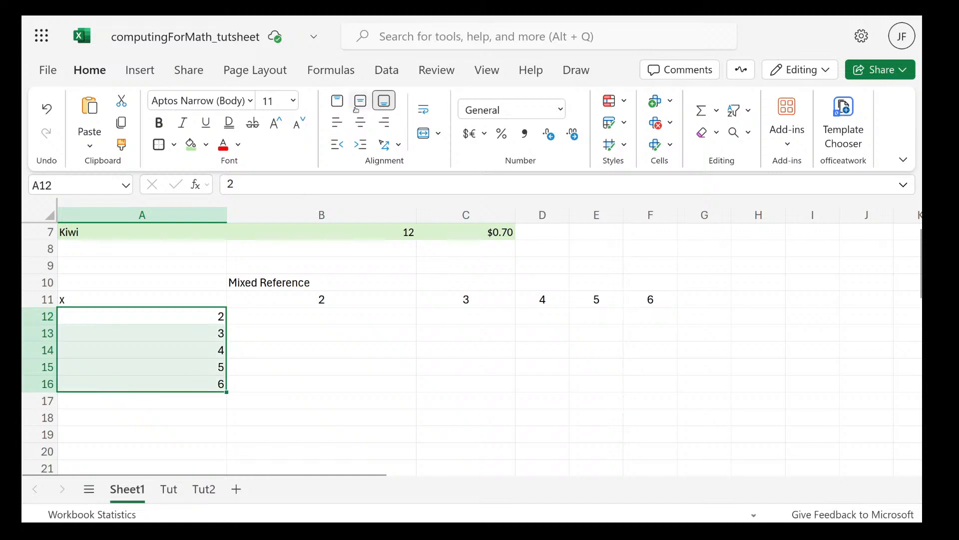
click(360, 123)
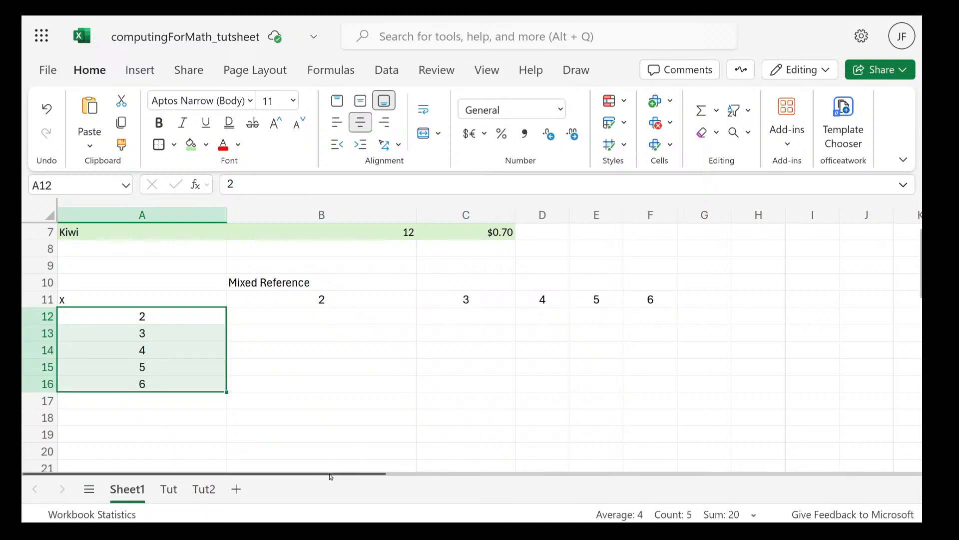
Narrow columns A and B to make the multiplication table more compact
click(322, 320)
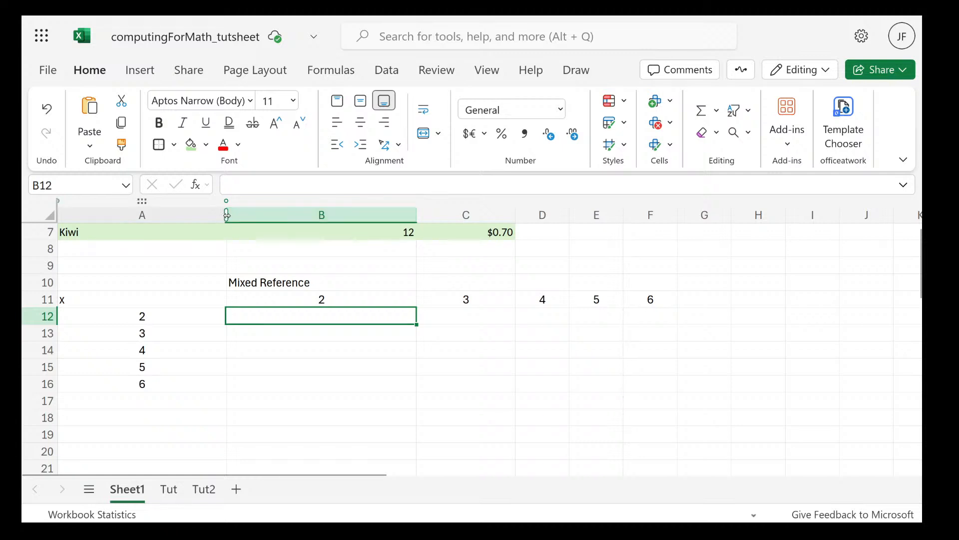
drag(226, 215, 174, 214)
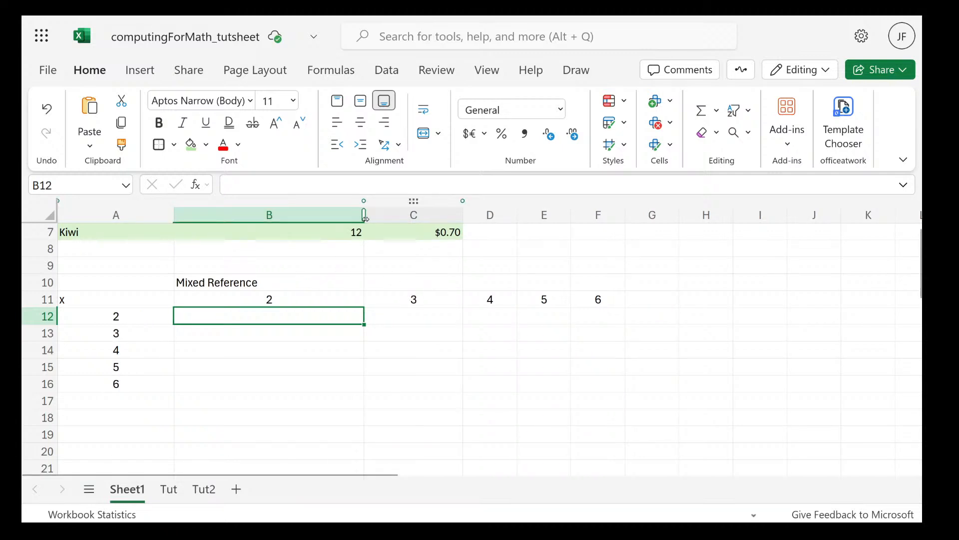
drag(365, 216, 265, 216)
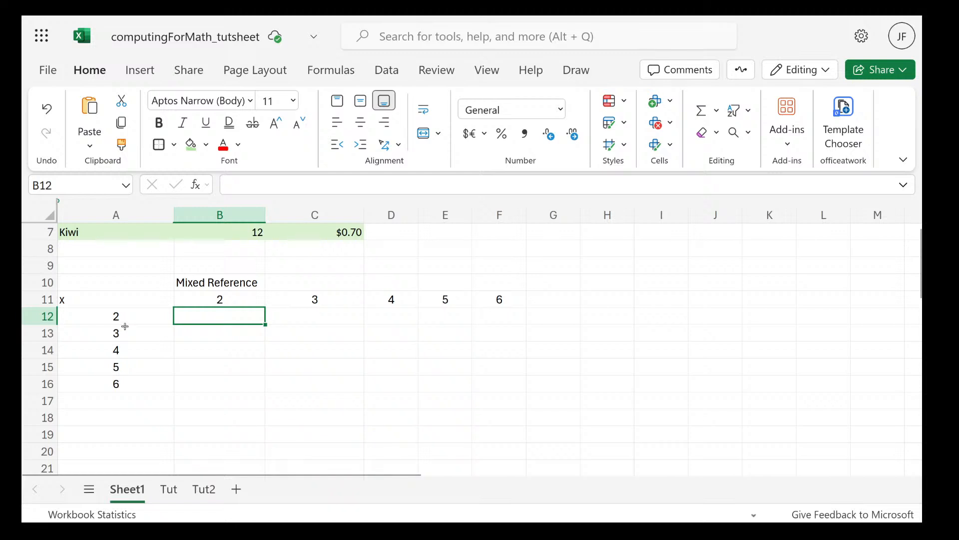
Enter 4 in cell B12 and 6 in cell C12 as the first products of the 2 row
text(4)
click(321, 314)
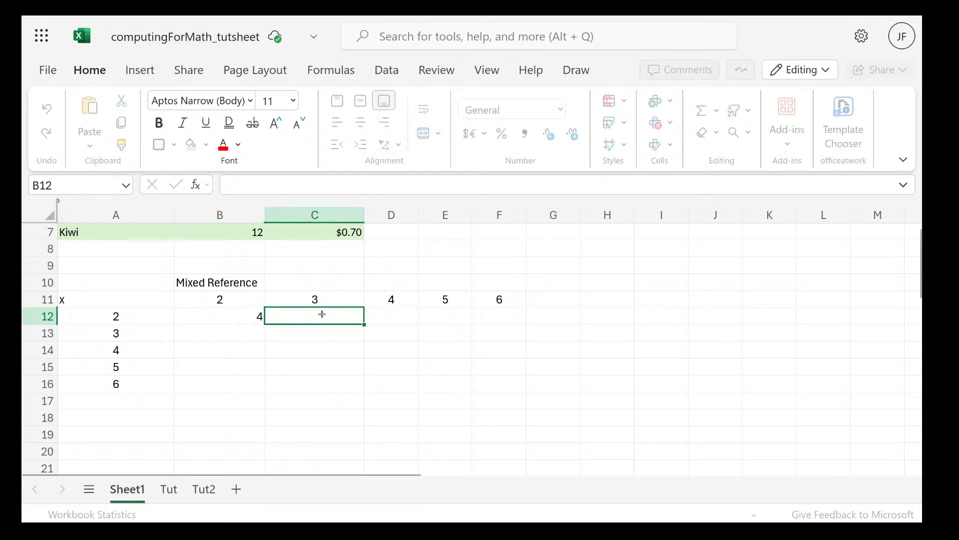
text(6)
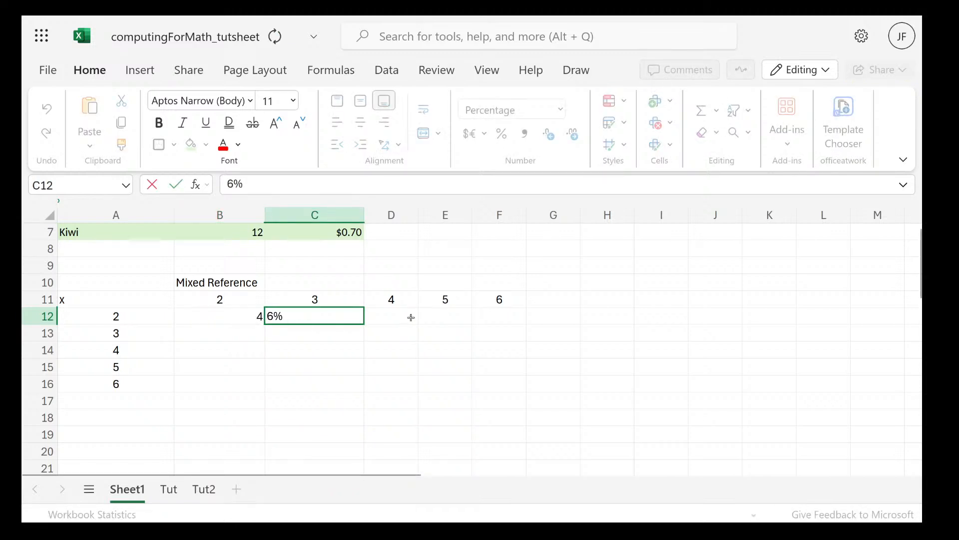
key(Delete)
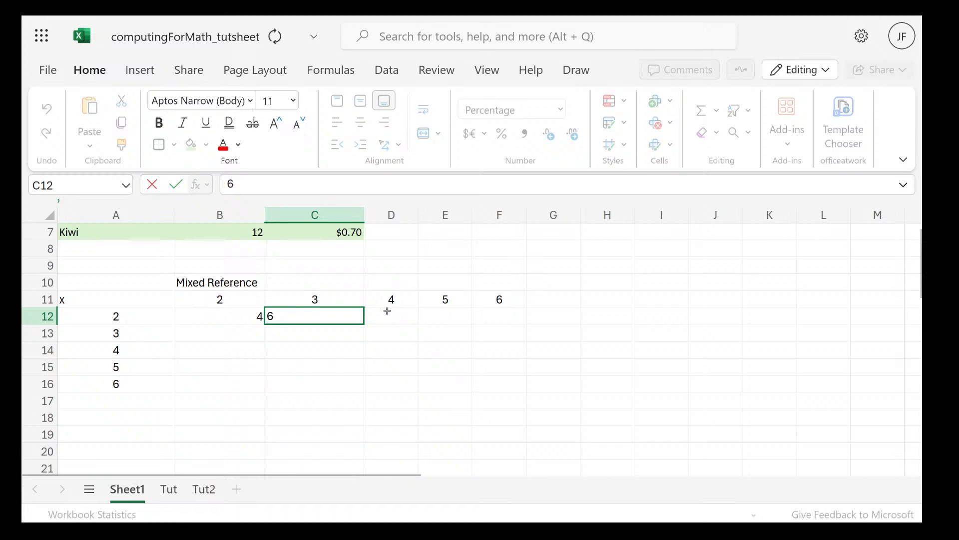
click(374, 329)
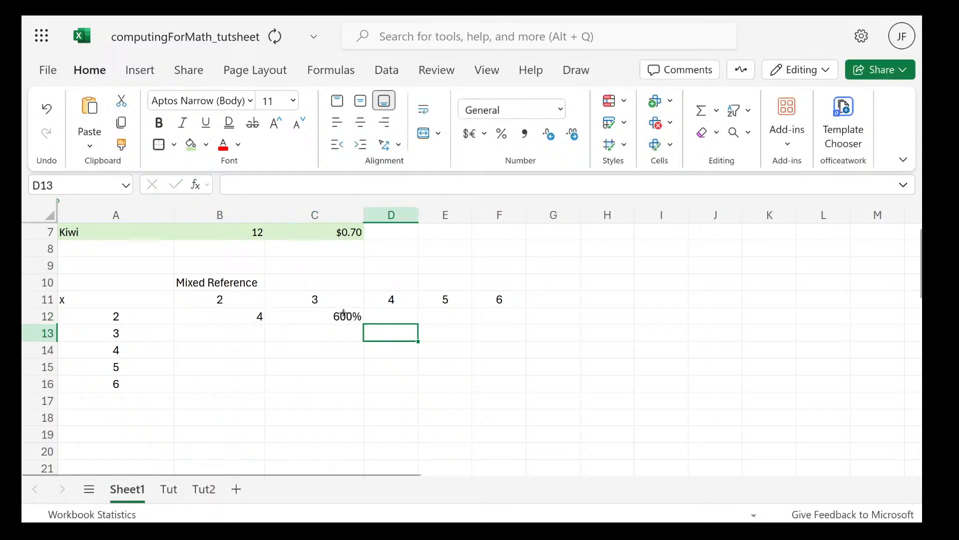
Change the number format of cell C12 from Percentage to General
click(344, 313)
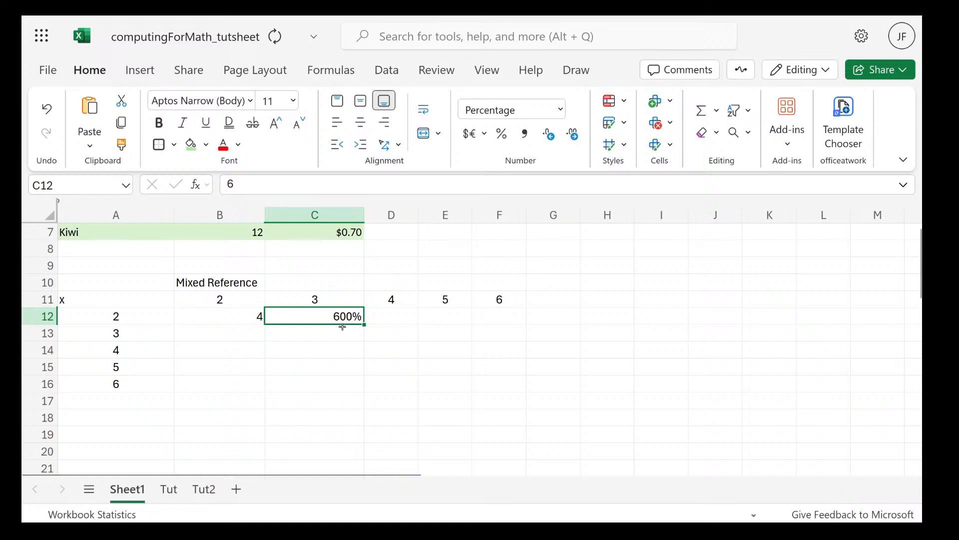
click(552, 111)
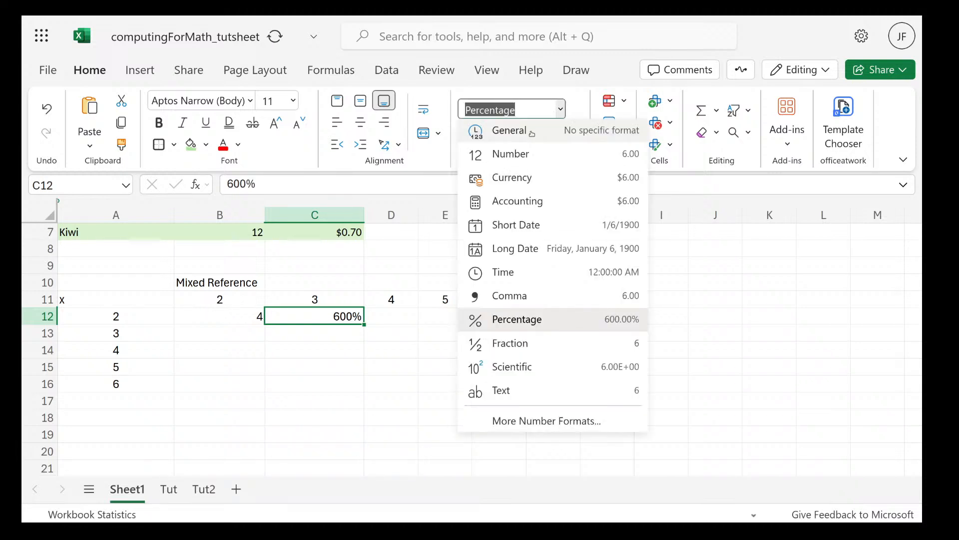
click(532, 131)
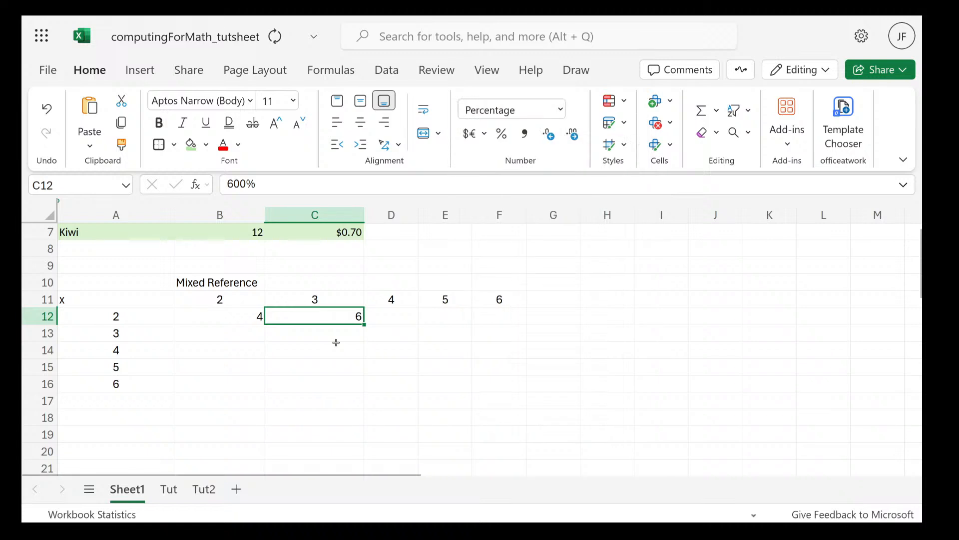
double_click(337, 340)
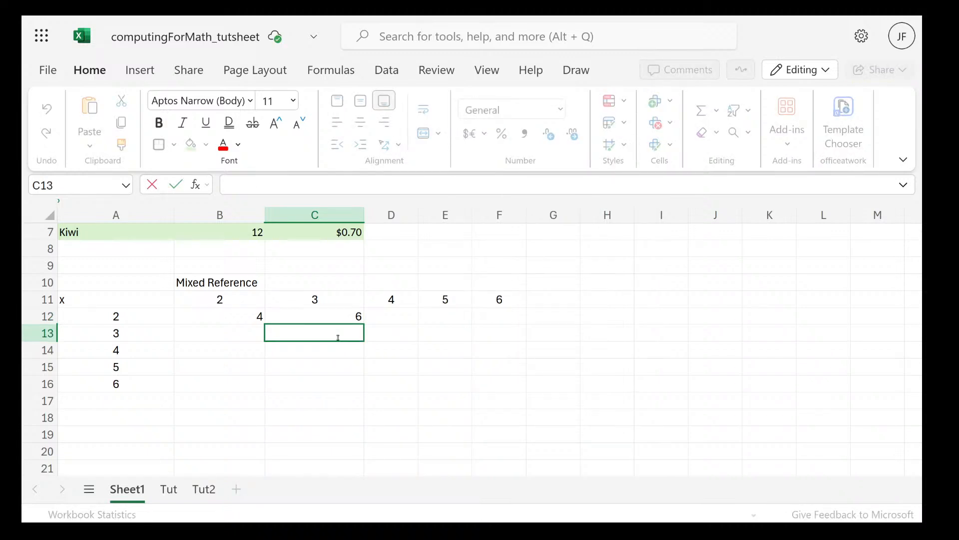
text(4)
key(Return)
click(357, 330)
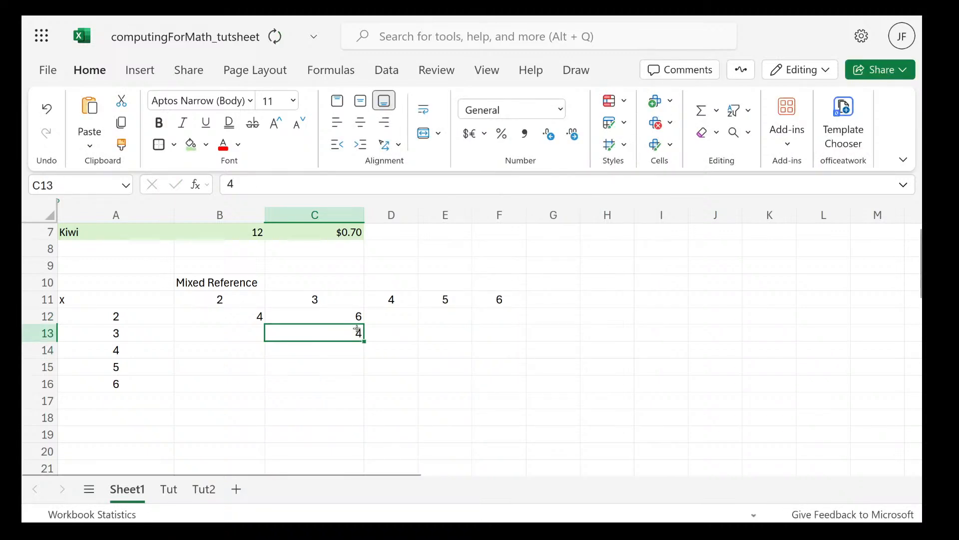
key(Delete)
Enter the products 8, 10 and 12 in cells D12, E12 and F12
click(372, 317)
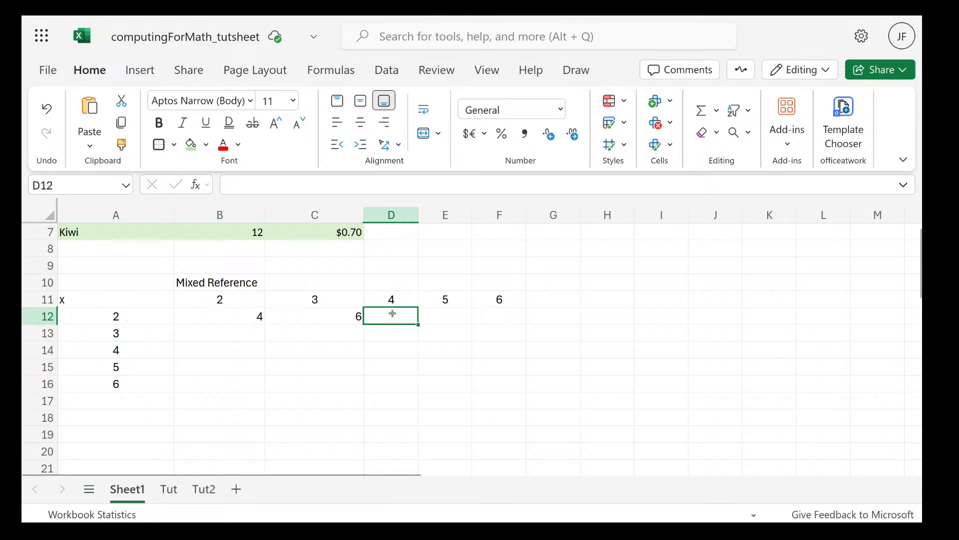
text(8)
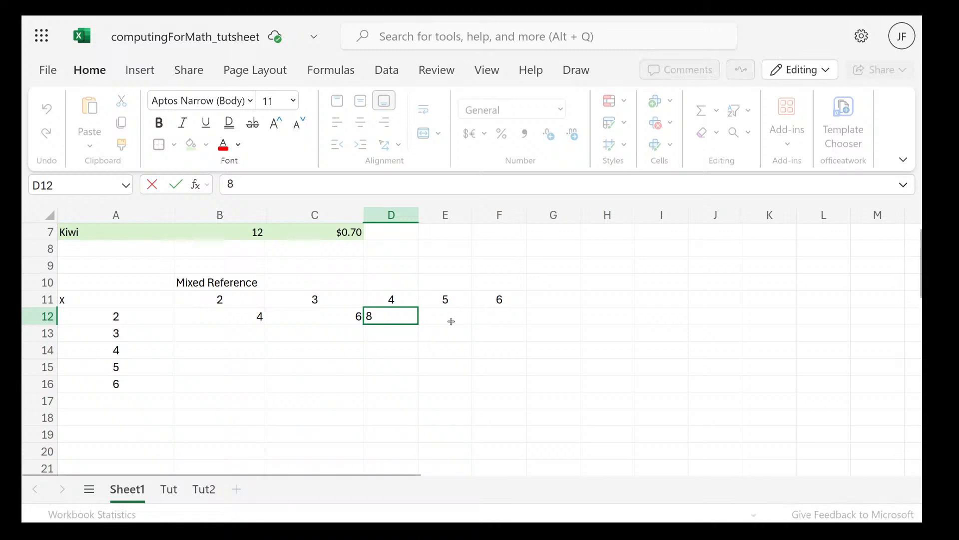
click(451, 321)
text(10)
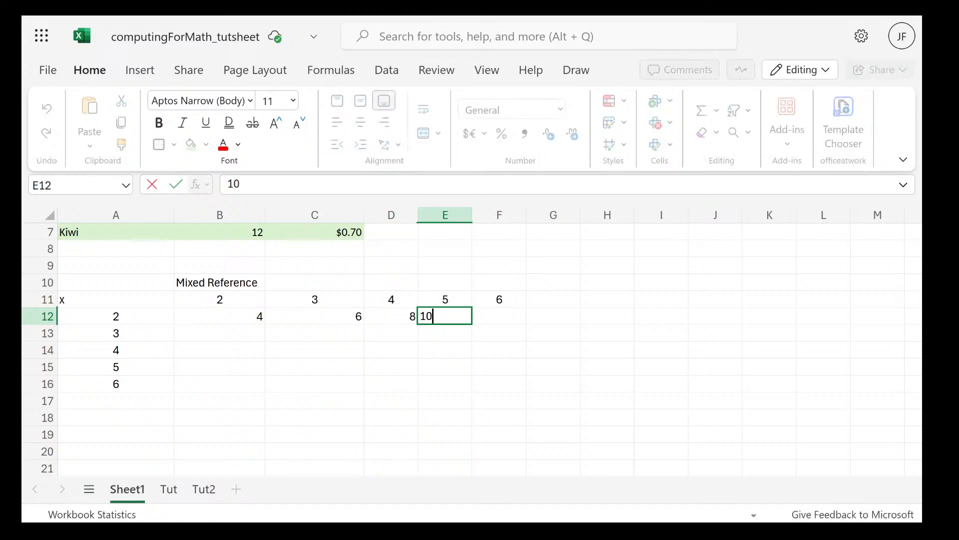
click(499, 320)
text(12)
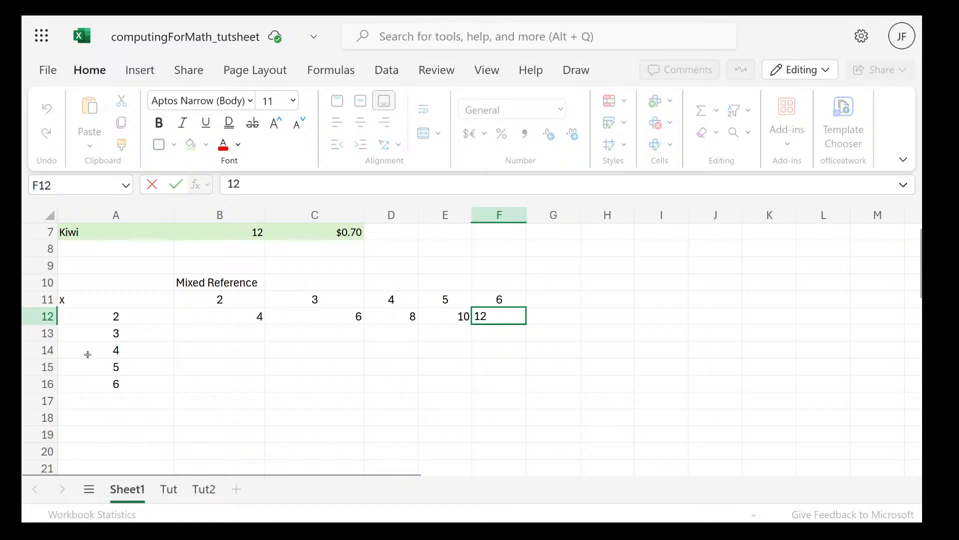
key(Tab)
Clear the products in cells B12 to F12 and enter the formula =A12*B11 in B12
drag(225, 316, 501, 313)
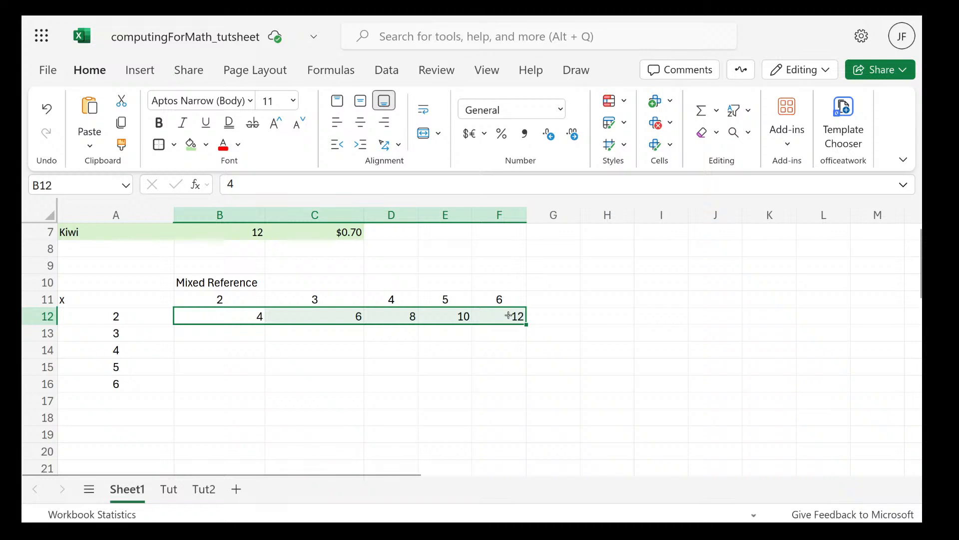
key(Delete)
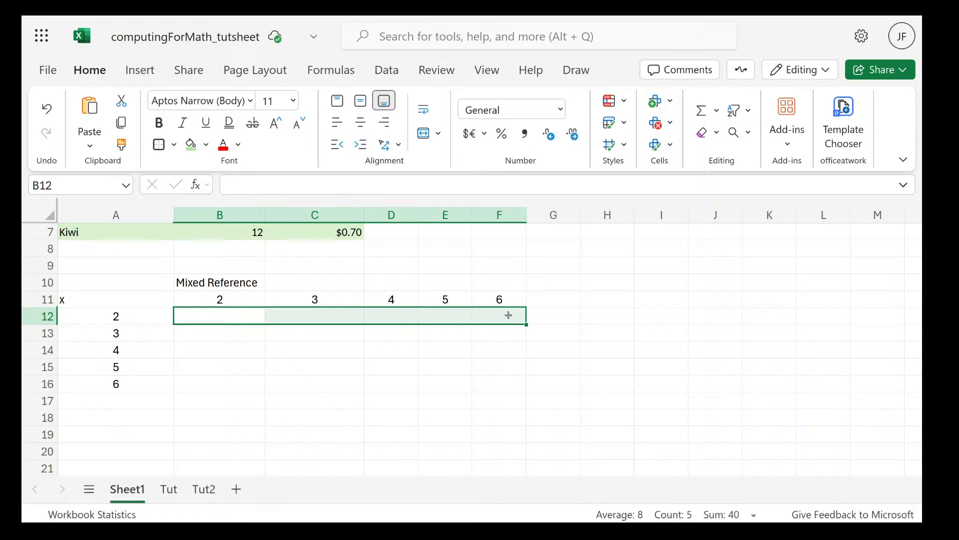
double_click(240, 315)
text(=)
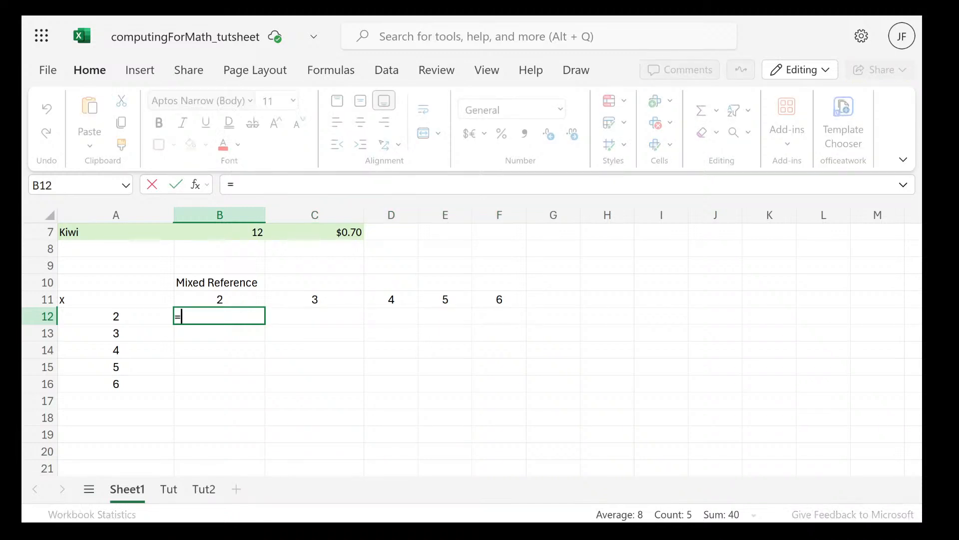
click(144, 320)
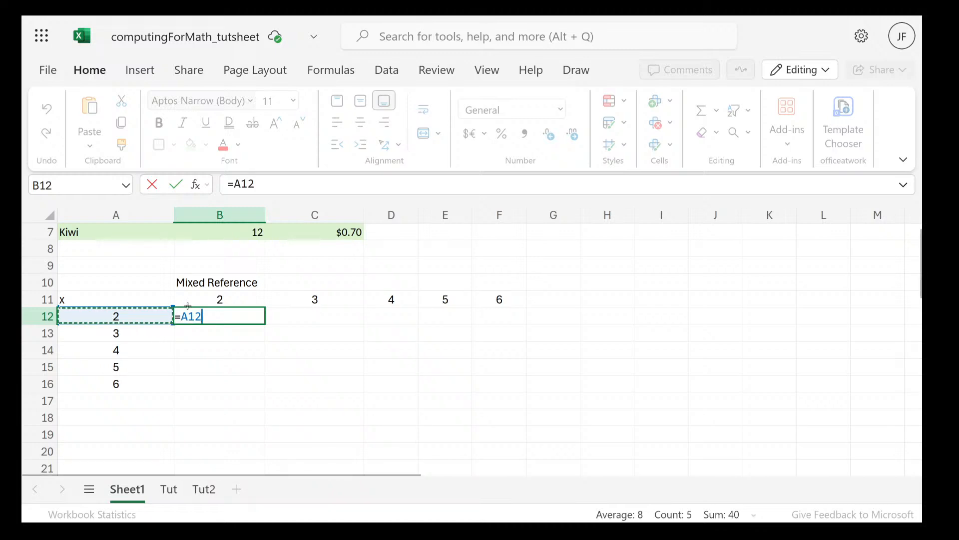
text(*)
click(234, 301)
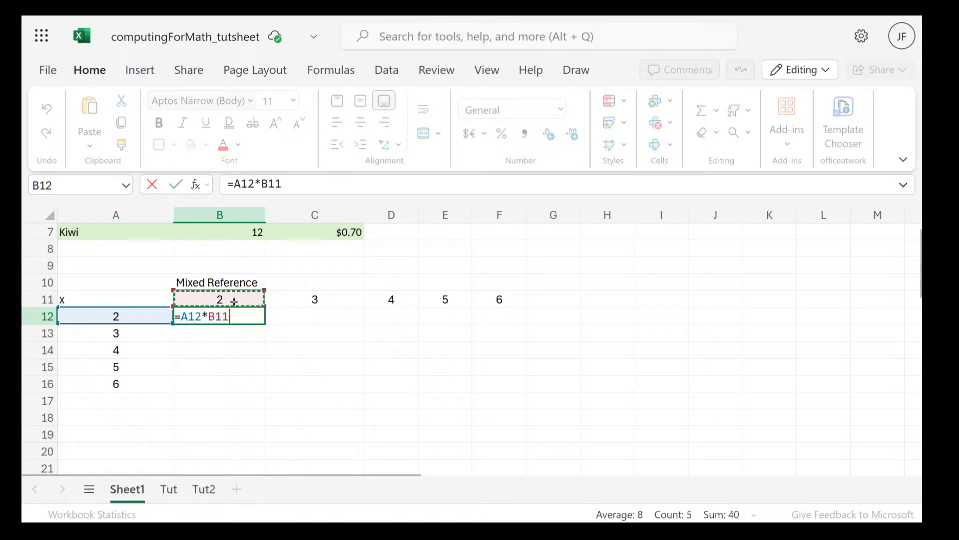
key(Return)
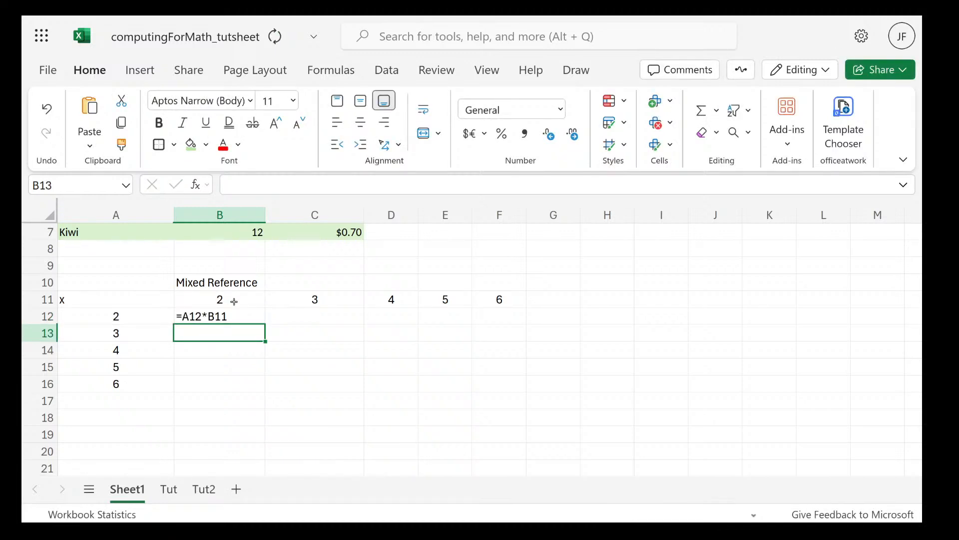
Fill the formula in B12 across the row through cell F12
click(234, 316)
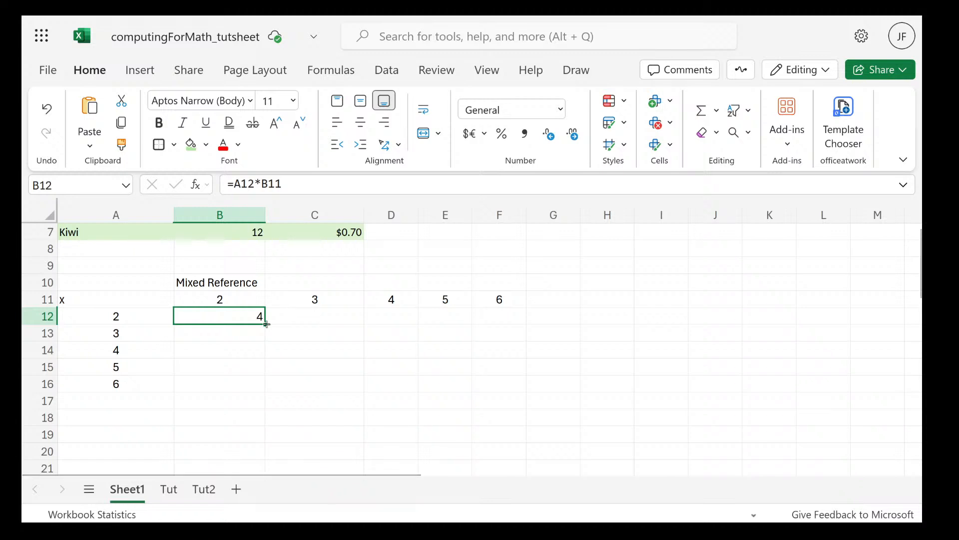
drag(266, 323, 496, 320)
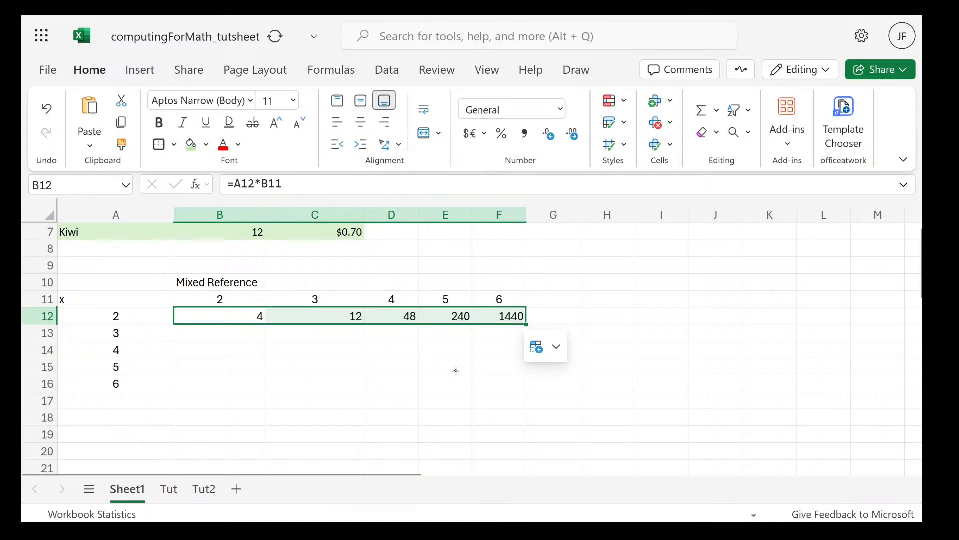
click(482, 399)
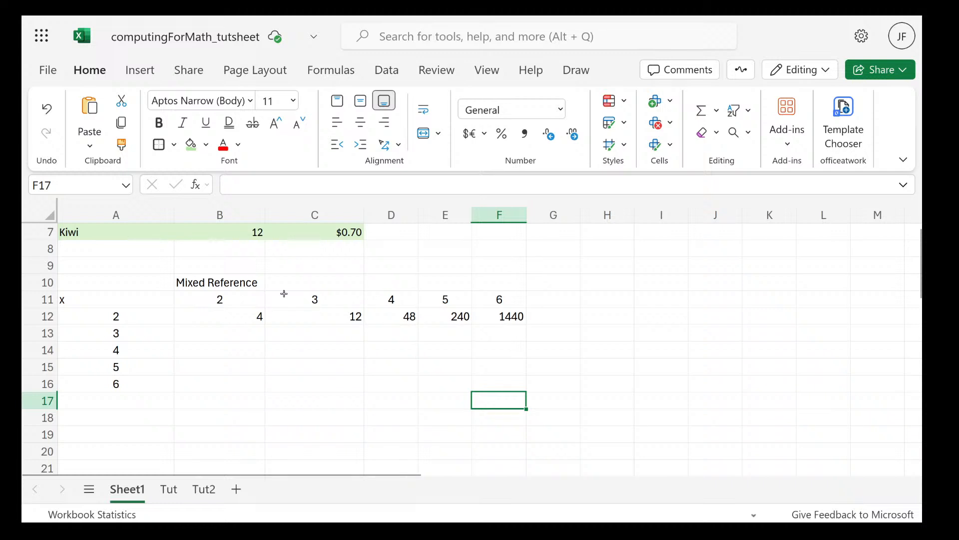
Examine the formulas in cells B12, C12 and D12 to compare which cells each one references
click(230, 319)
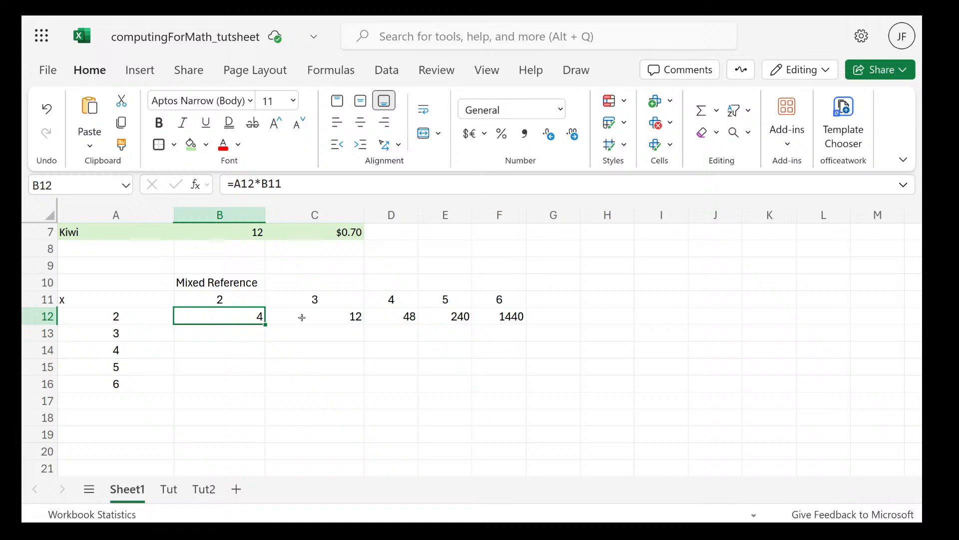
double_click(255, 318)
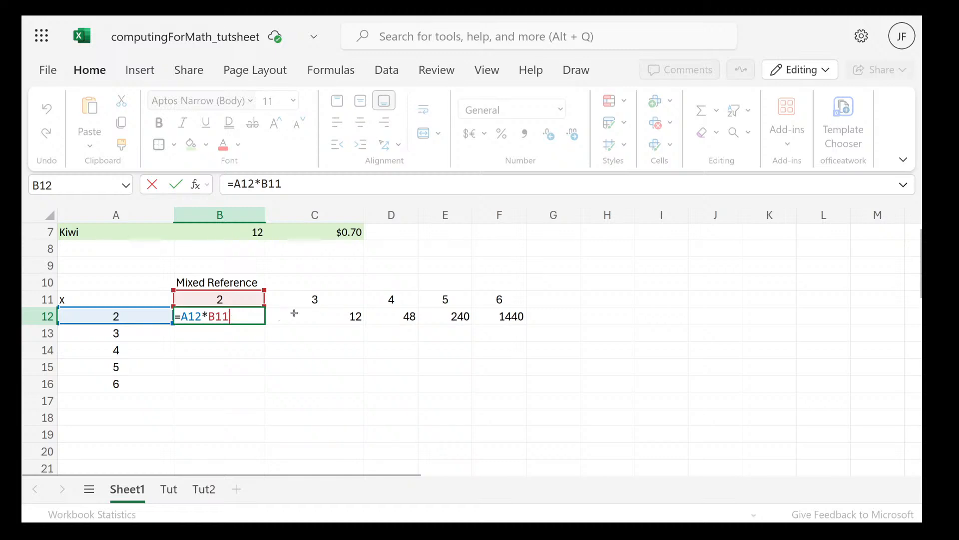
click(297, 312)
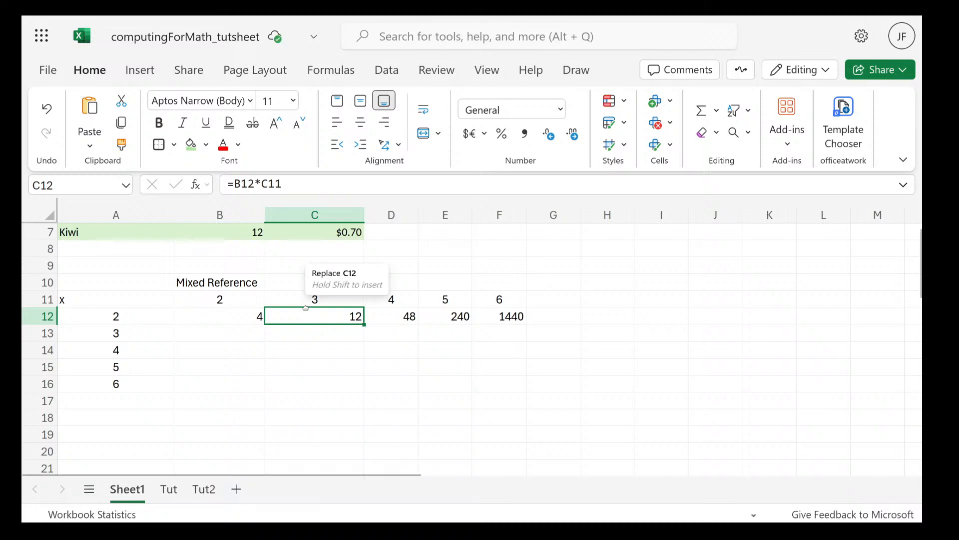
click(304, 306)
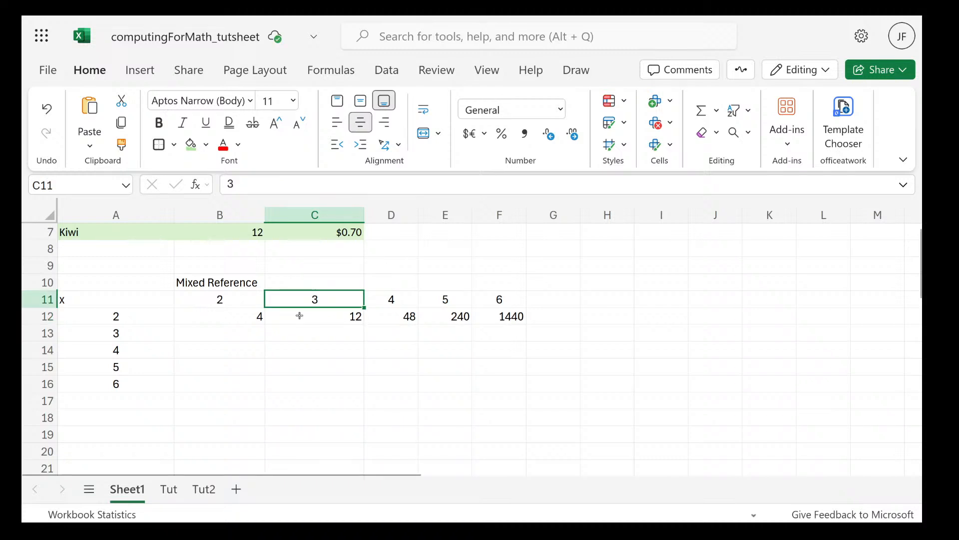
double_click(296, 315)
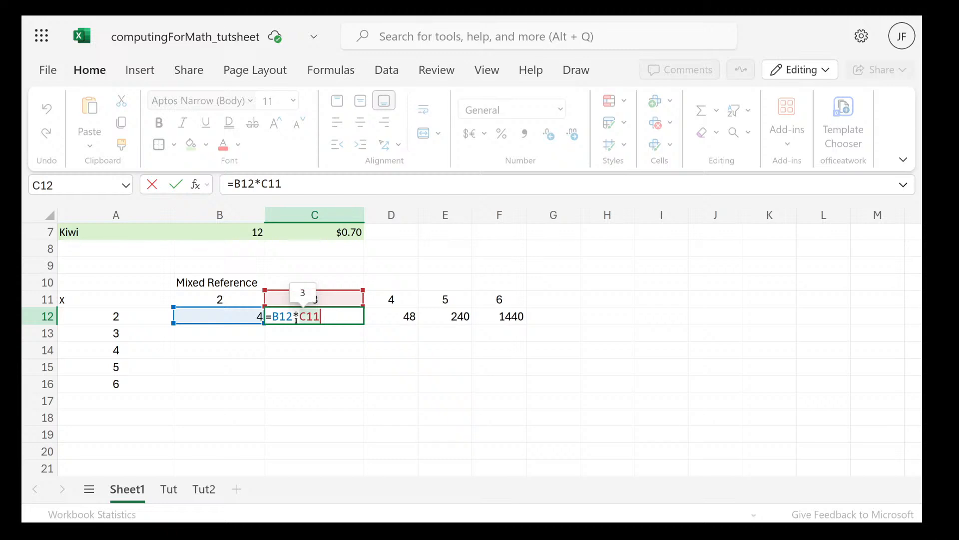
double_click(374, 311)
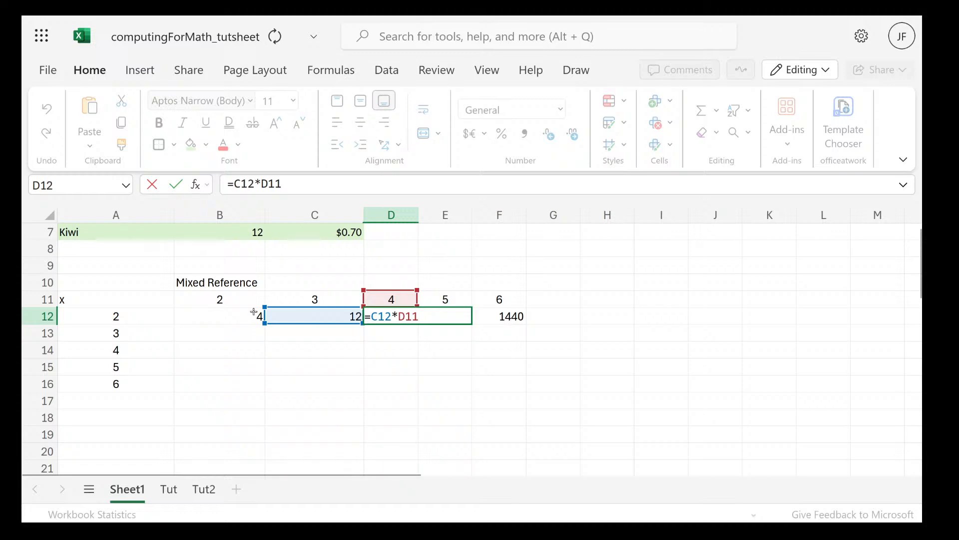
double_click(255, 313)
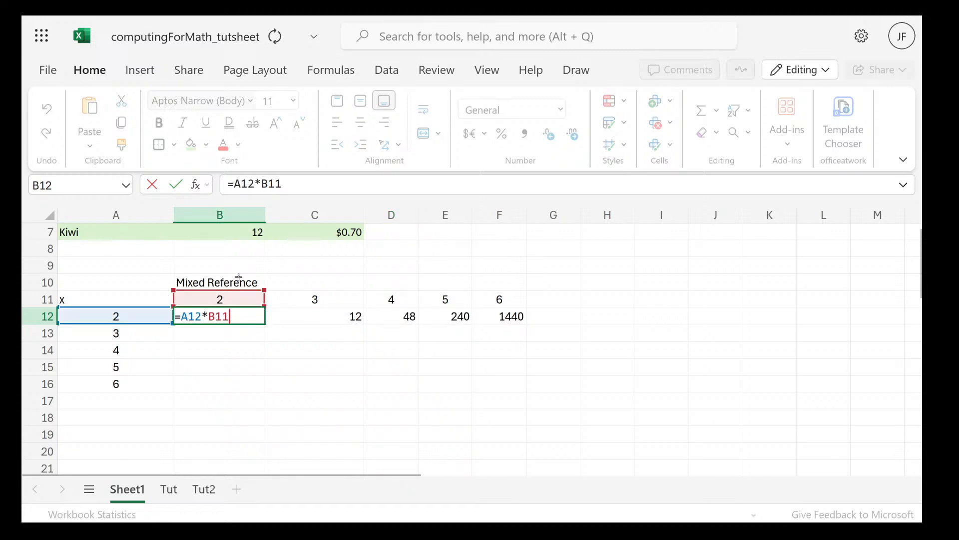
double_click(403, 317)
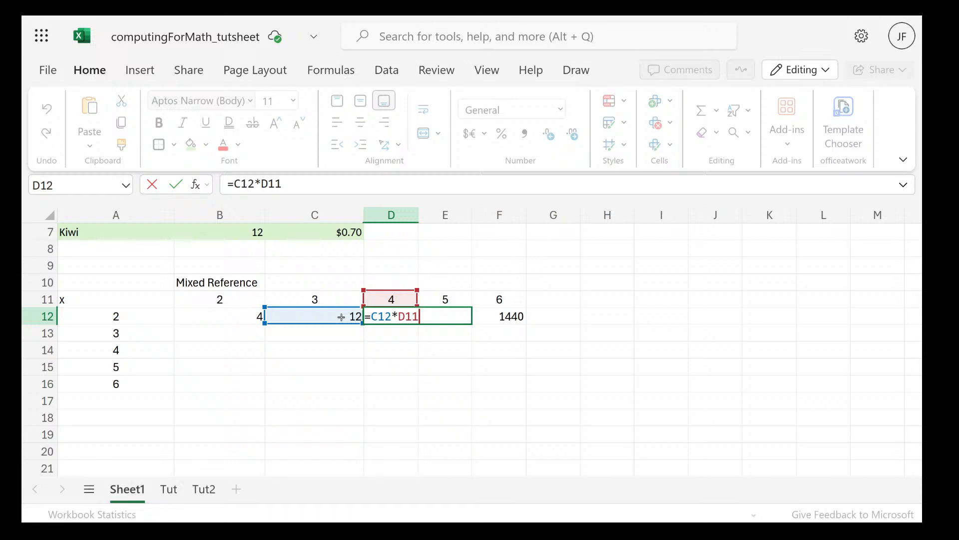
double_click(341, 317)
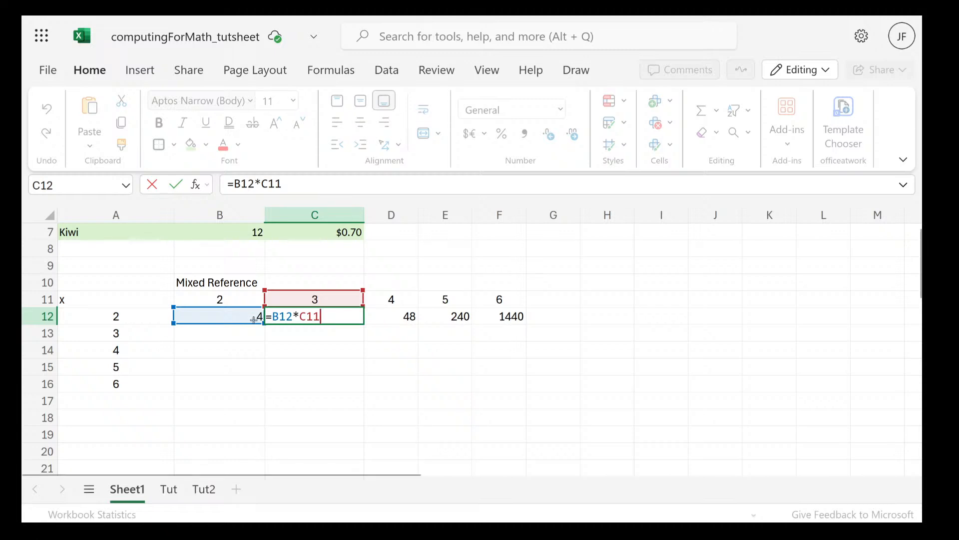
click(250, 320)
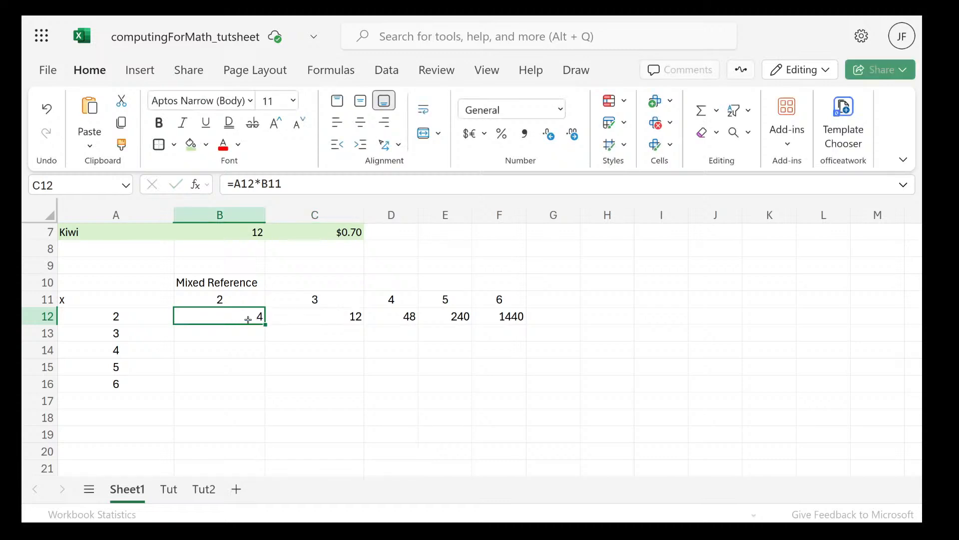
double_click(247, 319)
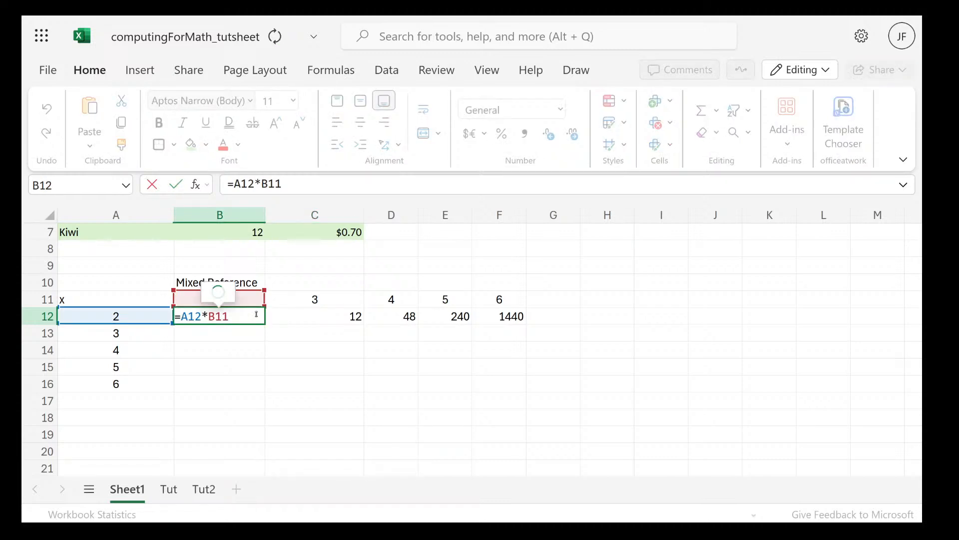
double_click(343, 312)
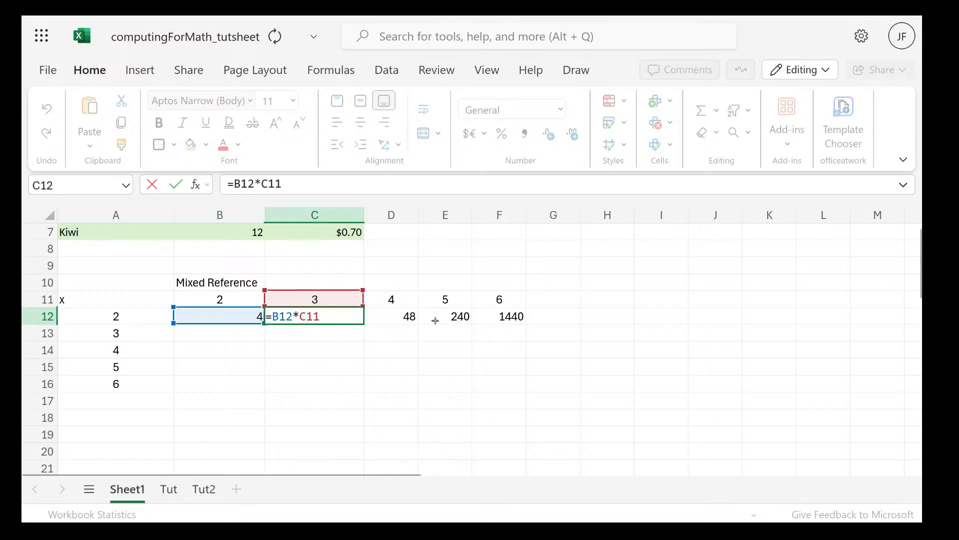
click(452, 338)
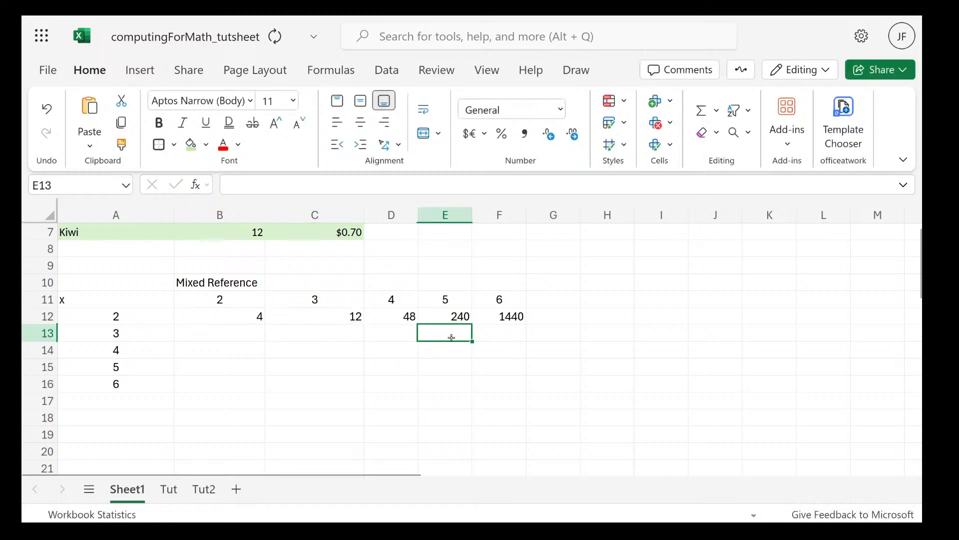
Compare the cell references in the formula of B12 with those in the formula of C12
click(249, 317)
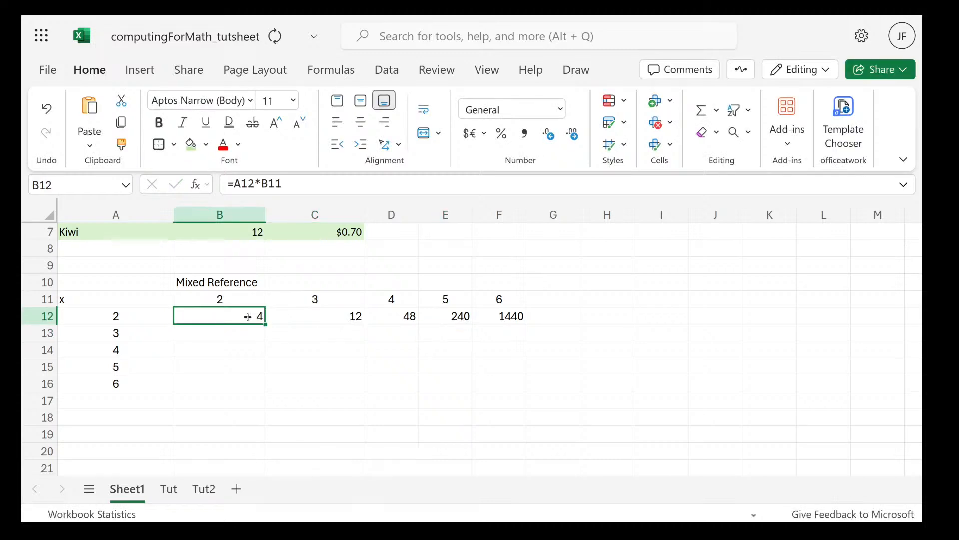
double_click(261, 312)
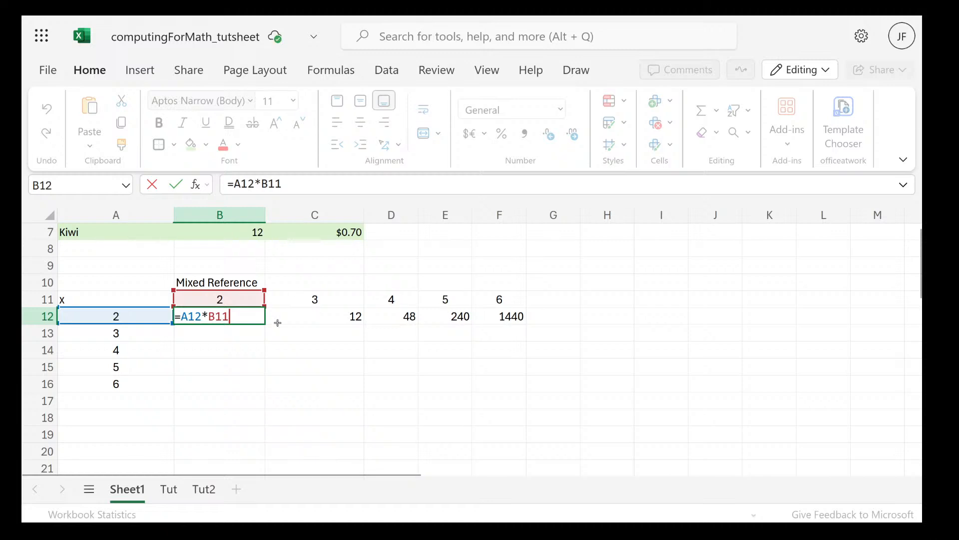
mouse_move(197, 317)
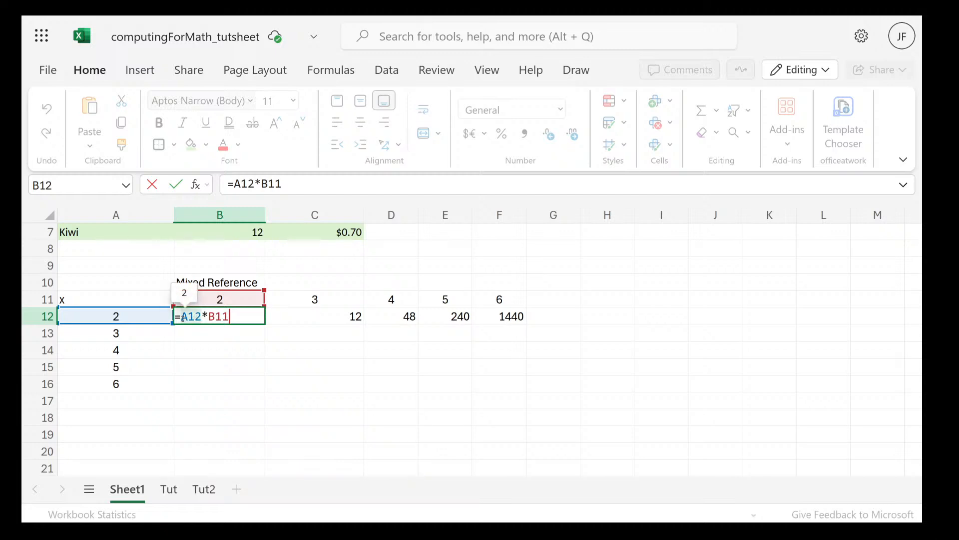
click(182, 316)
mouse_move(179, 313)
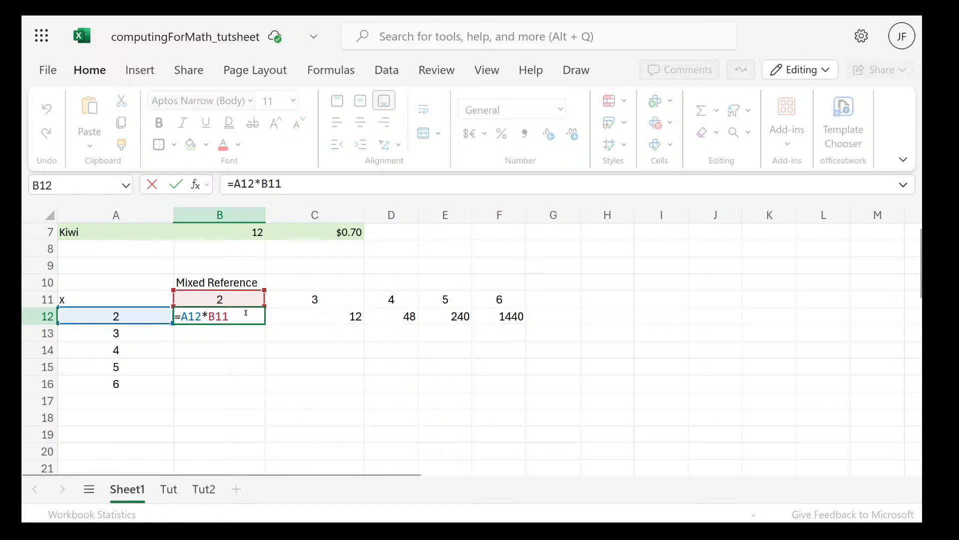
click(314, 313)
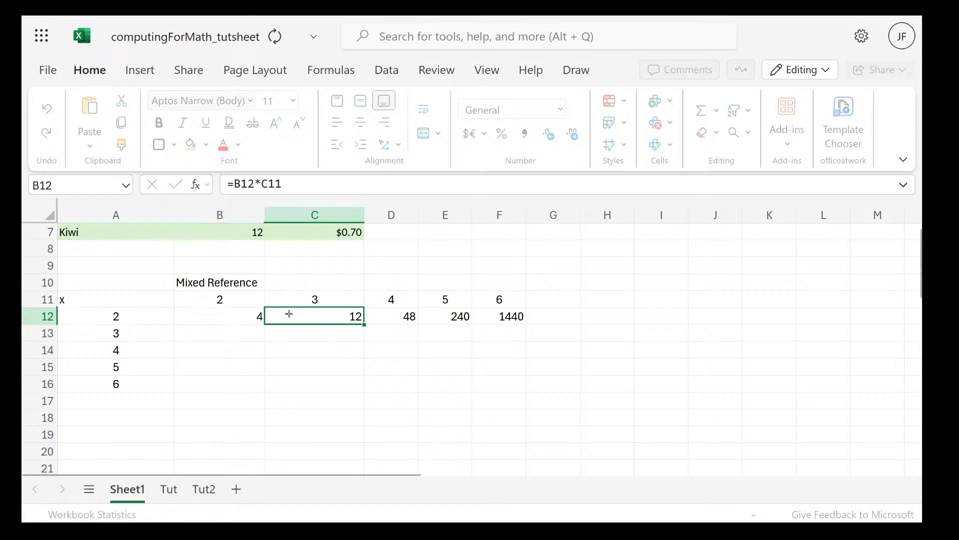
double_click(291, 316)
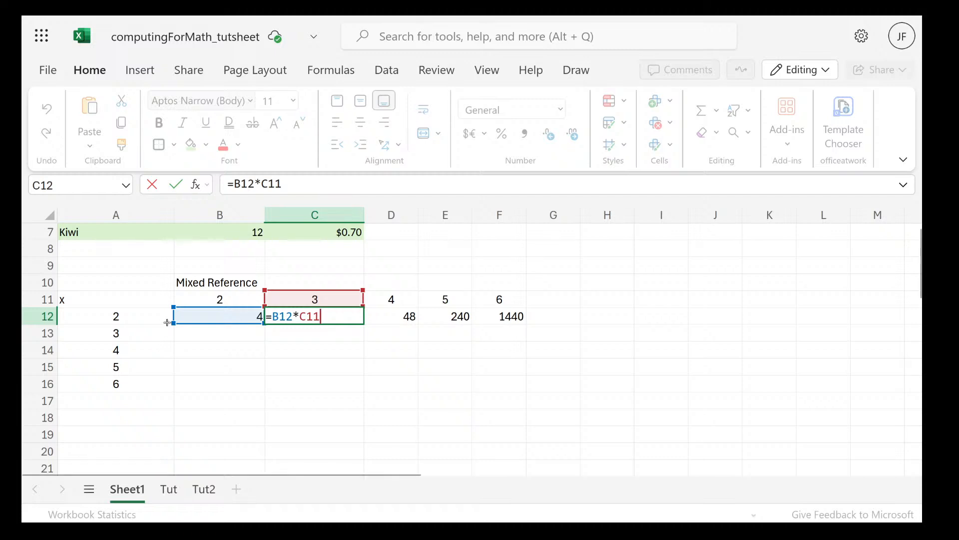
Lock the column of the first reference in B12 so that its formula is =$A12*B11
click(186, 320)
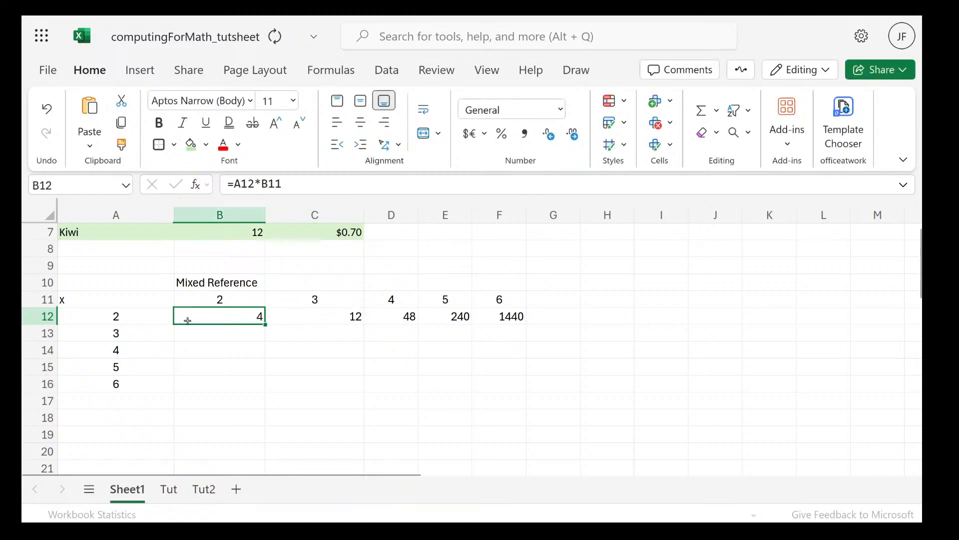
double_click(188, 320)
double_click(190, 318)
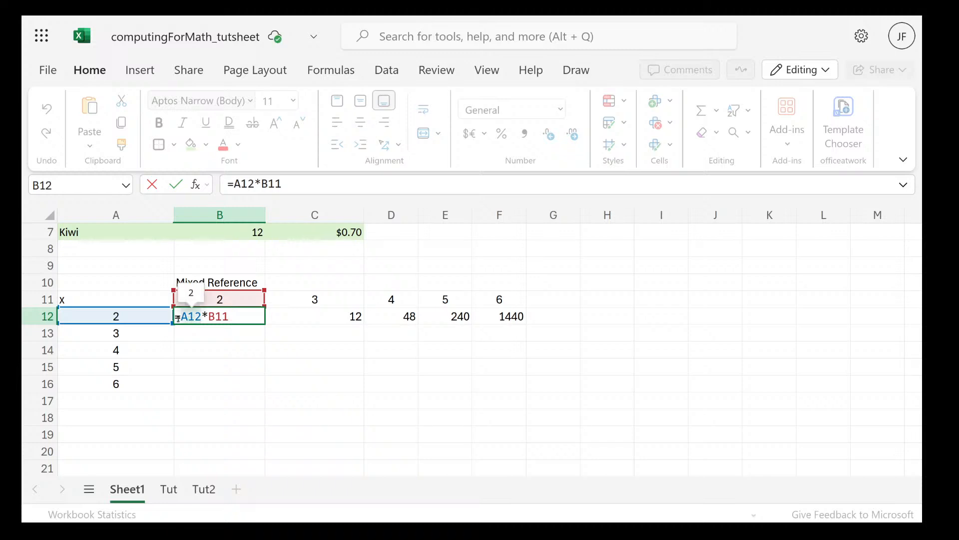
click(191, 316)
double_click(191, 316)
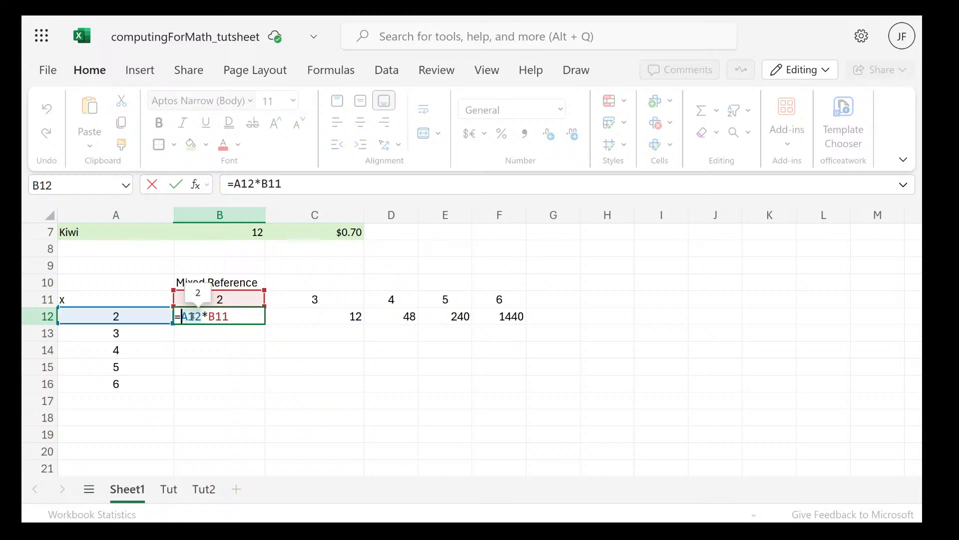
text($)
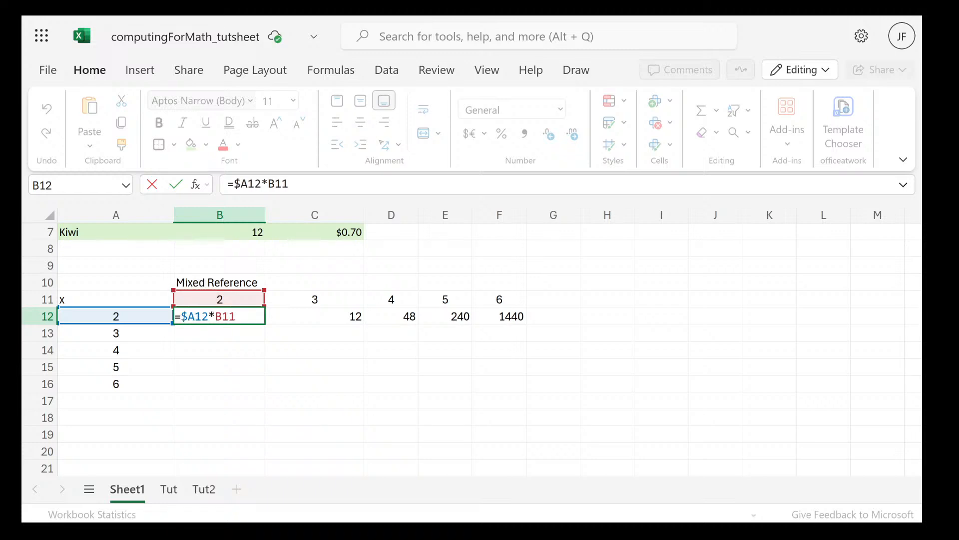
click(266, 353)
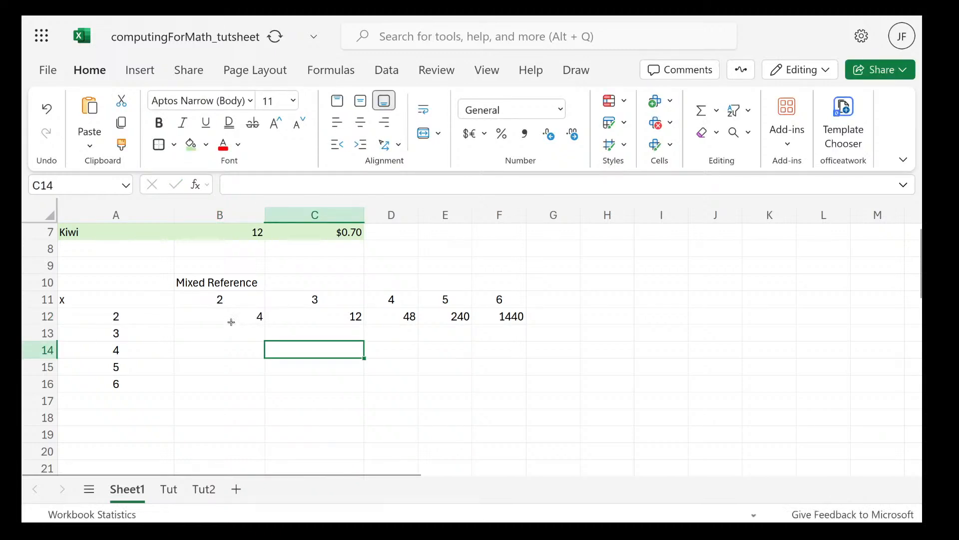
Fill the column-locked formula in B12 across the row through cell F12
click(231, 322)
double_click(231, 322)
click(266, 350)
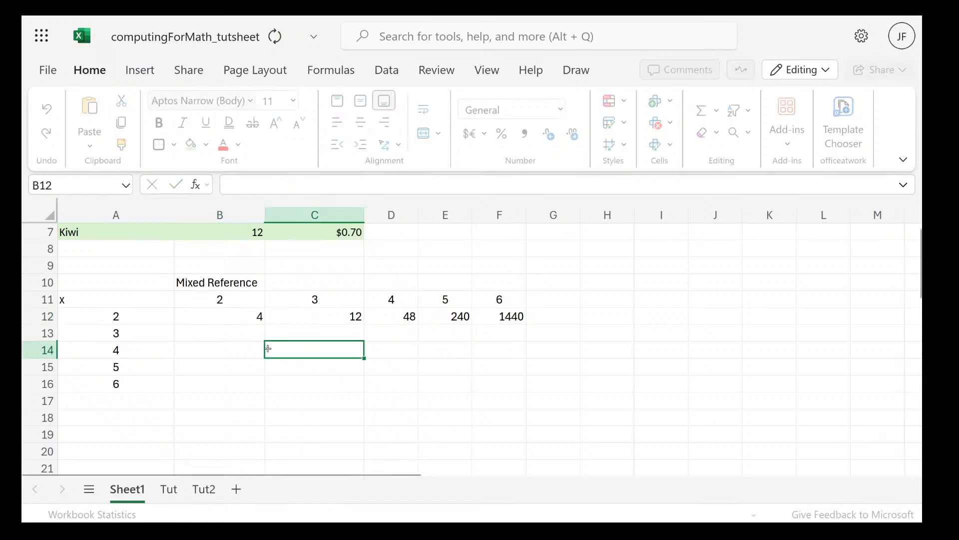
double_click(241, 320)
click(273, 346)
click(248, 315)
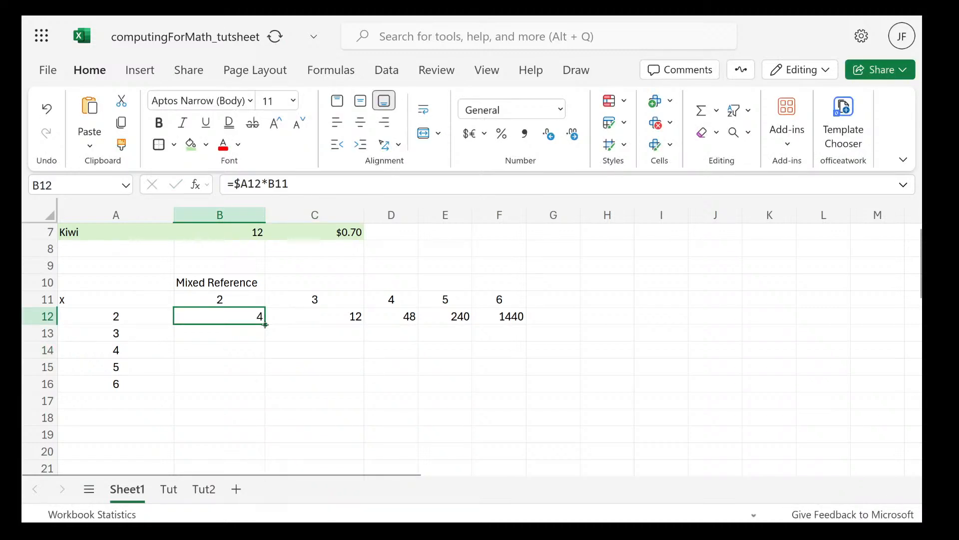
drag(265, 325, 498, 314)
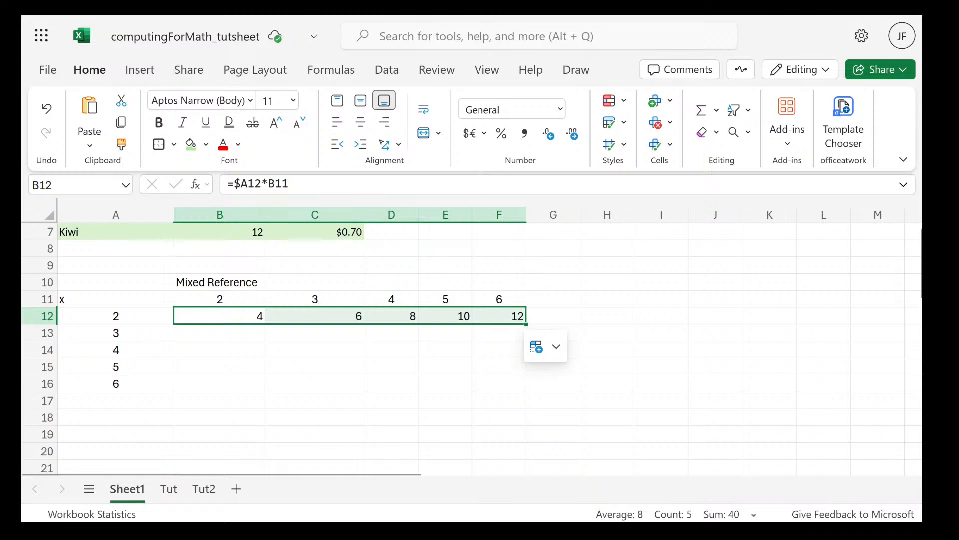
Inspect the formulas in row 12 from B12 to F12 to see how the locked column reference behaves across the row
click(224, 311)
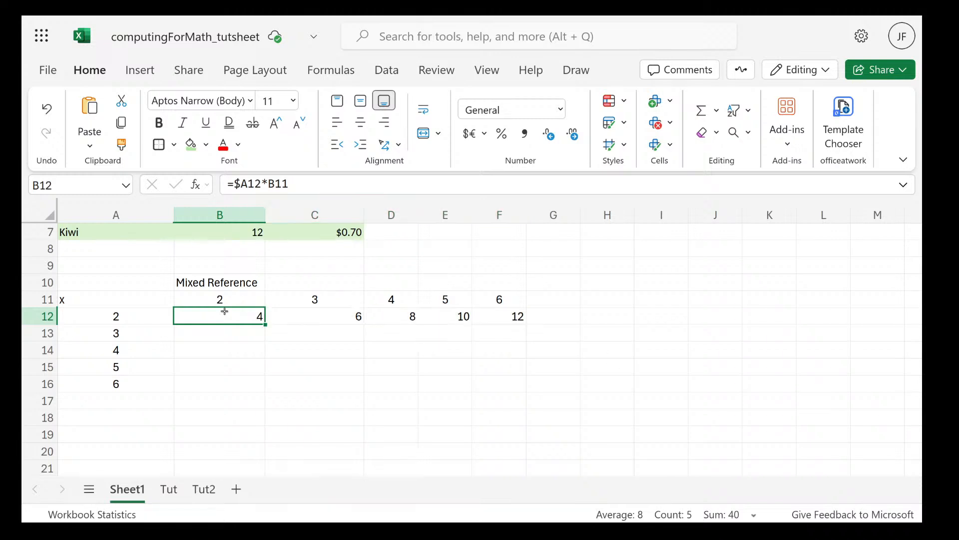
double_click(225, 312)
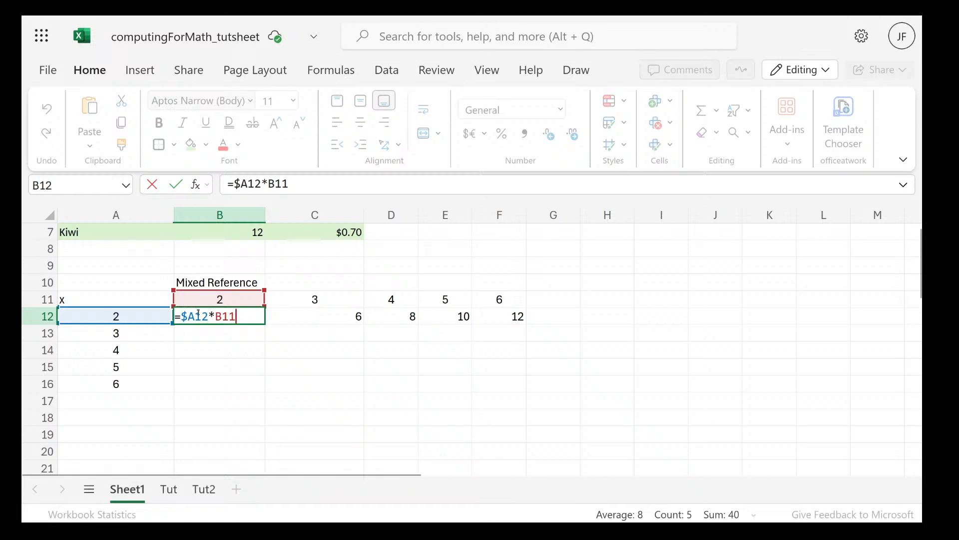
mouse_move(198, 313)
double_click(295, 315)
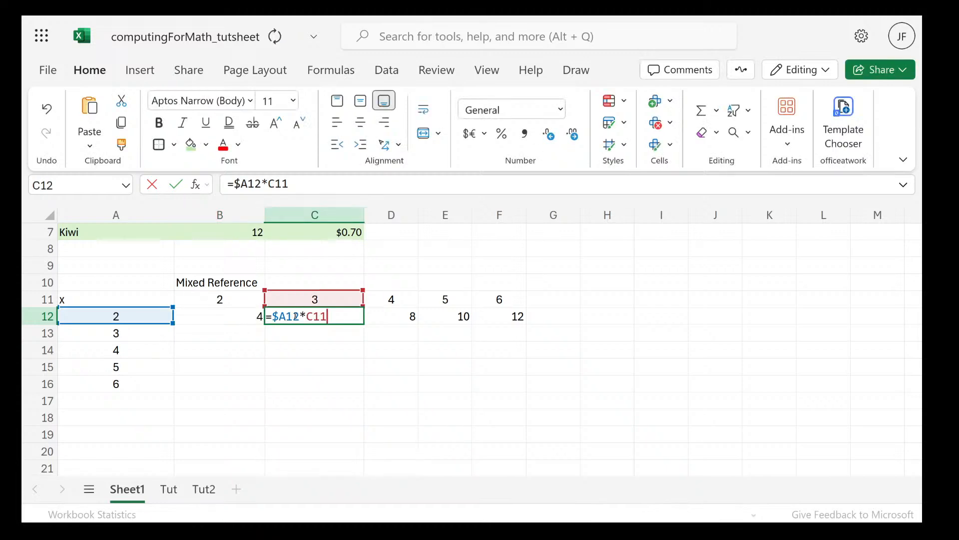
click(400, 320)
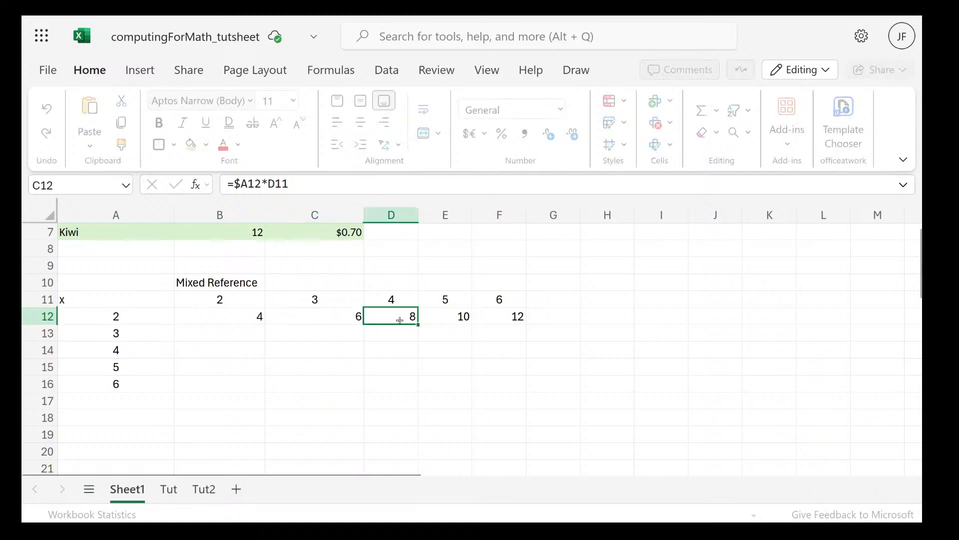
double_click(400, 319)
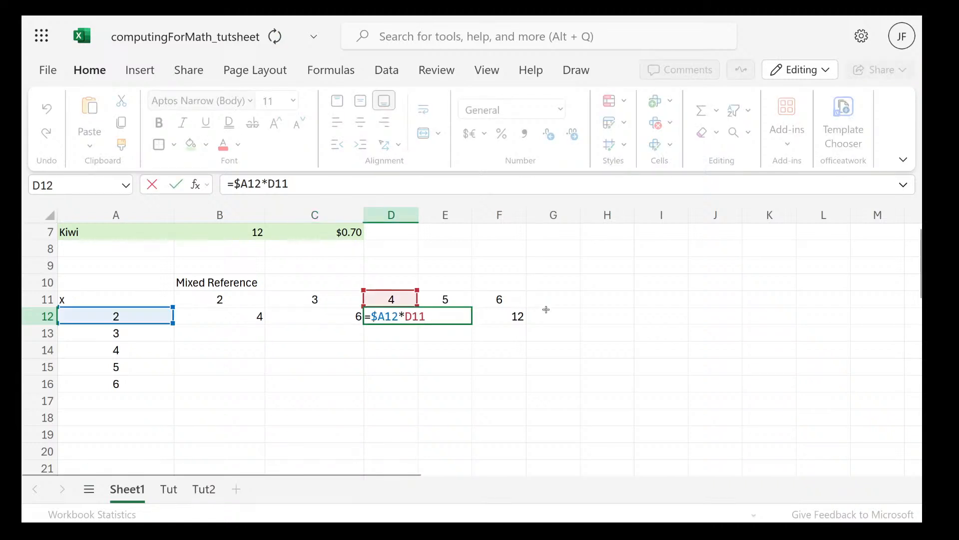
double_click(500, 316)
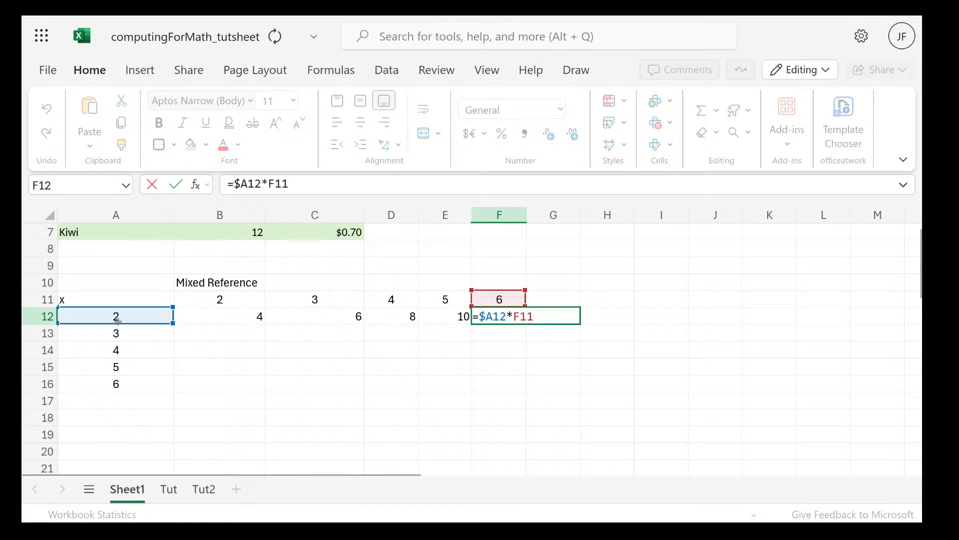
click(286, 321)
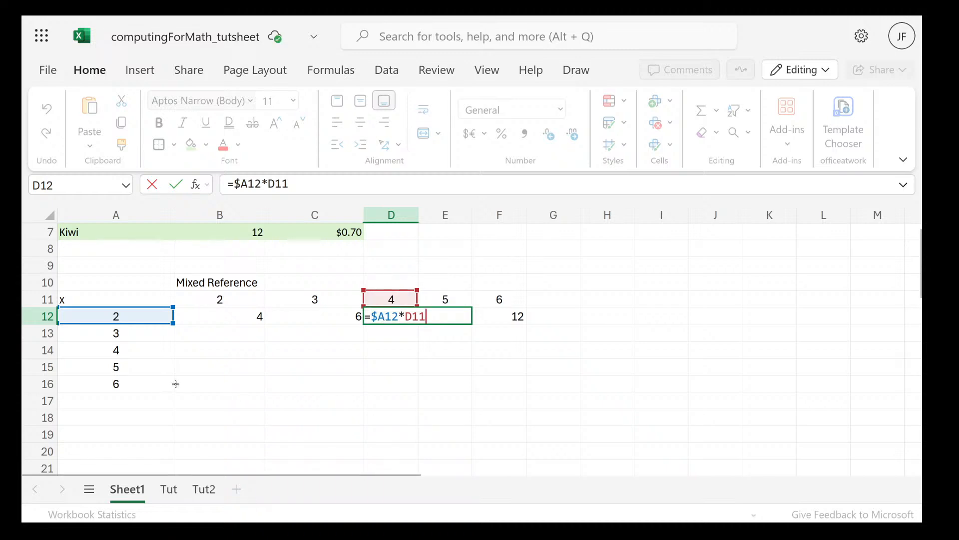
click(244, 319)
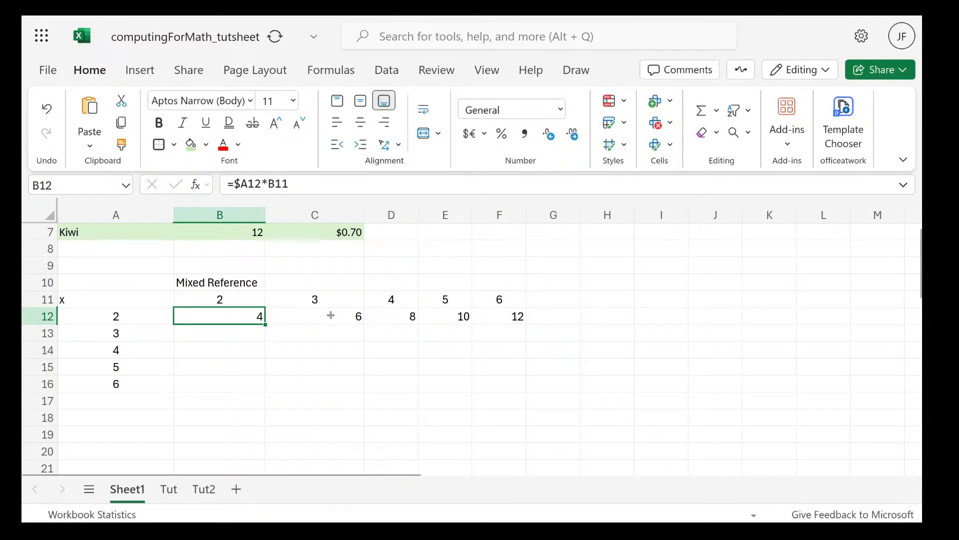
click(467, 317)
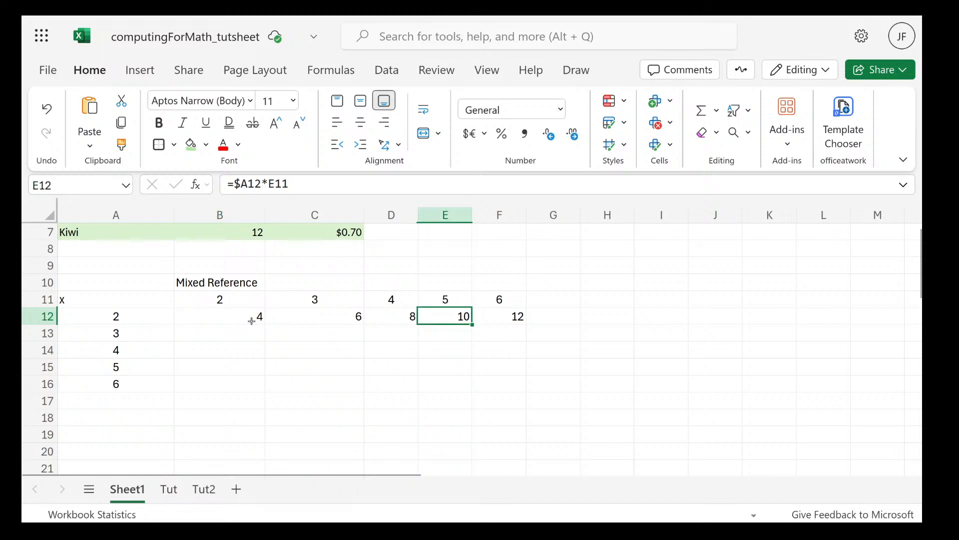
Fill the formula in B12 down the column through cell B16
click(252, 321)
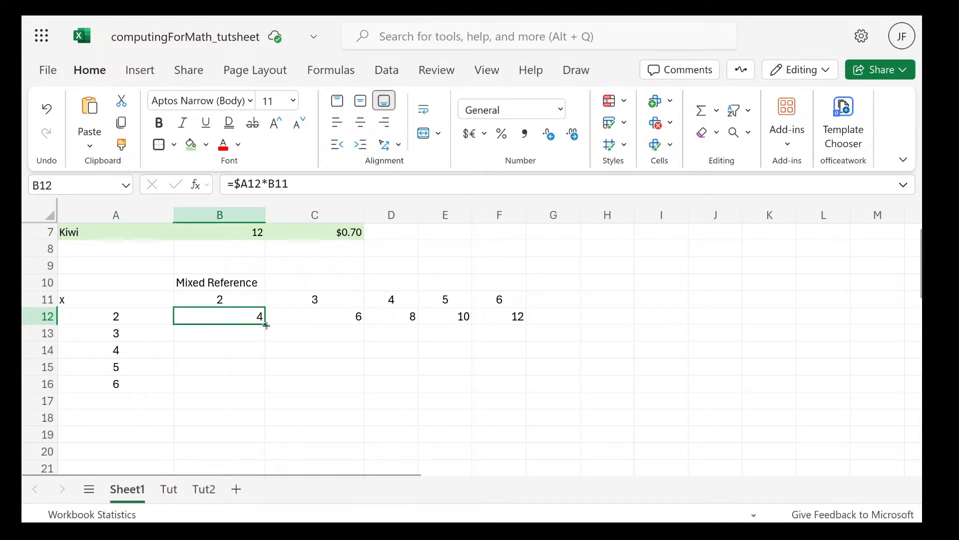
drag(266, 325, 258, 383)
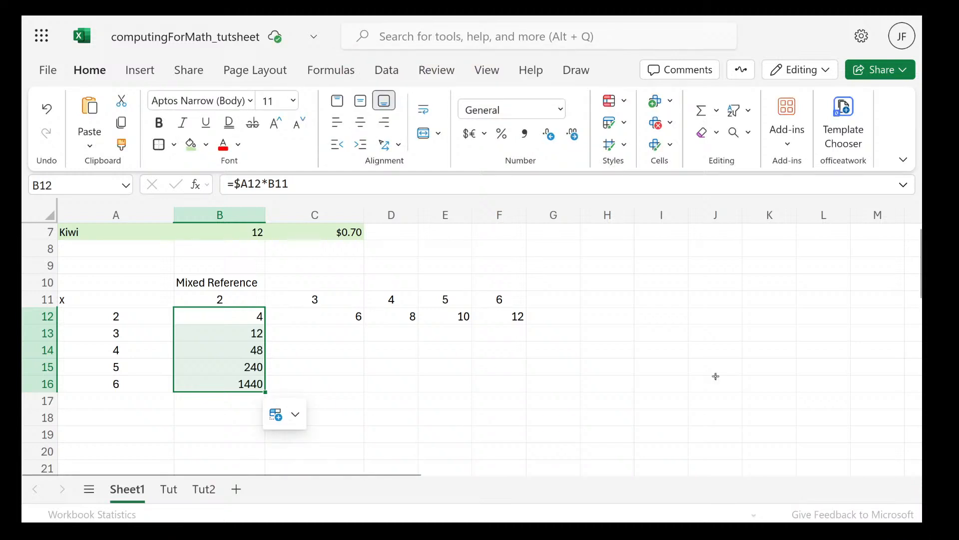
click(391, 384)
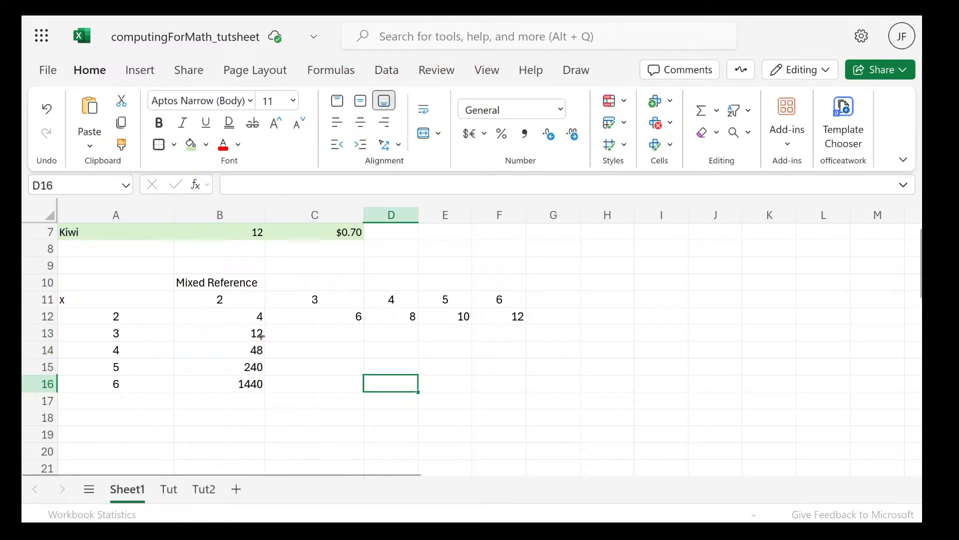
Examine the formulas in cells B12 to B15 to compare how their references change down the column
click(261, 334)
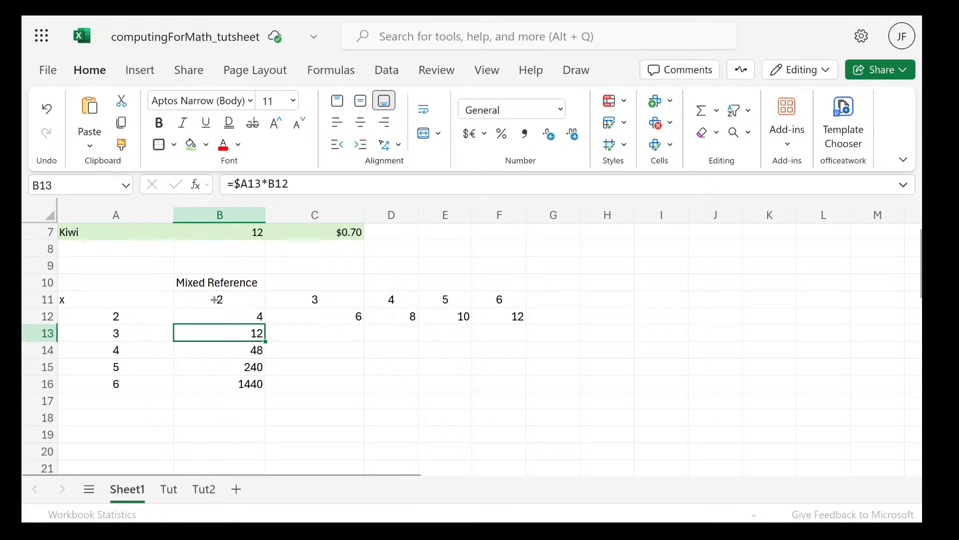
click(229, 321)
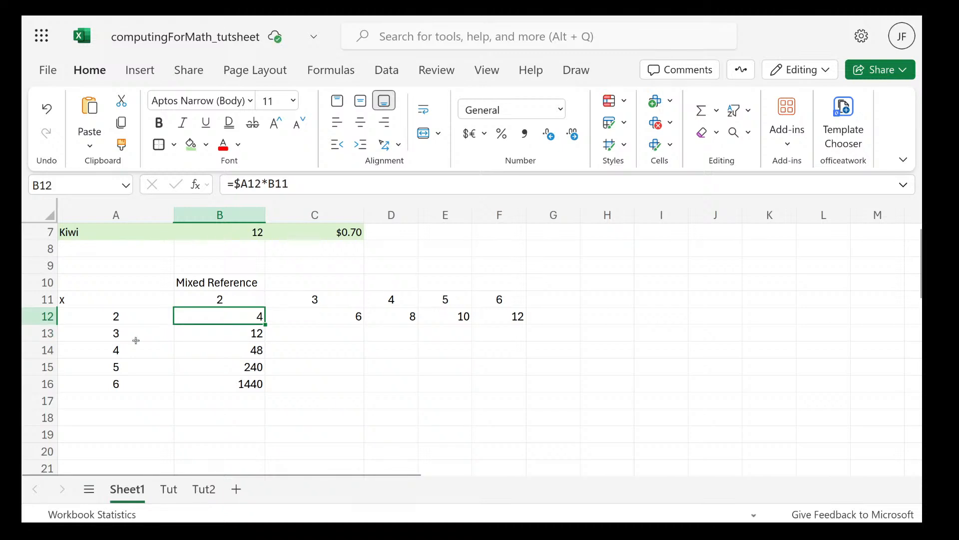
click(254, 332)
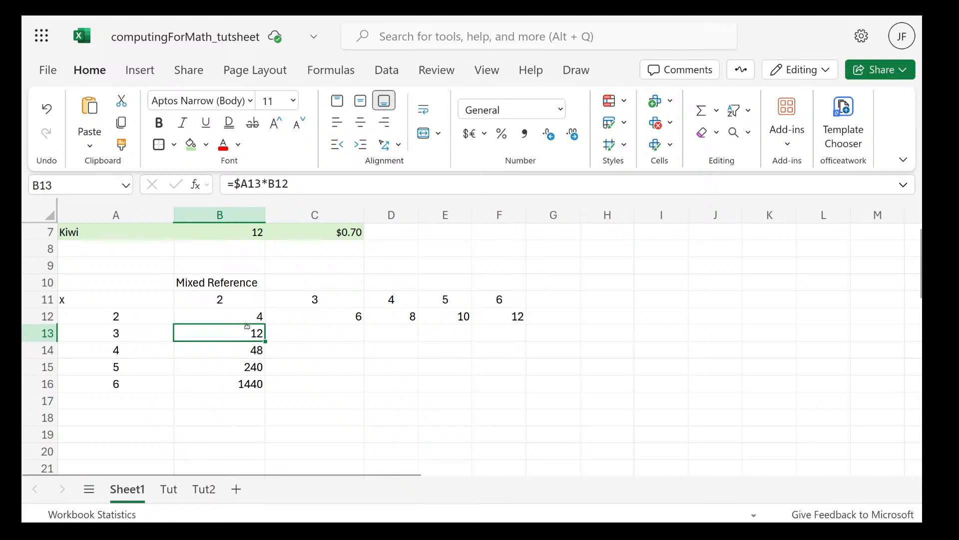
click(240, 320)
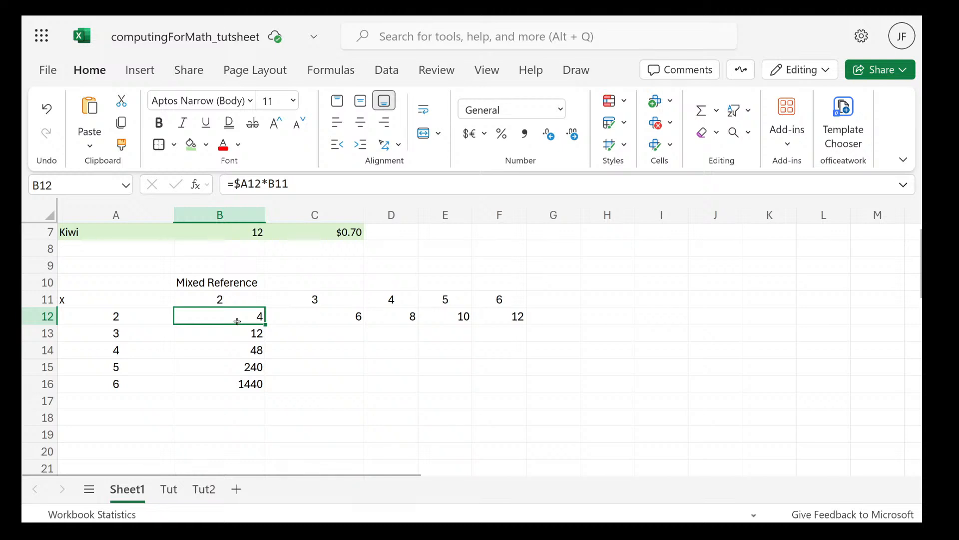
double_click(237, 321)
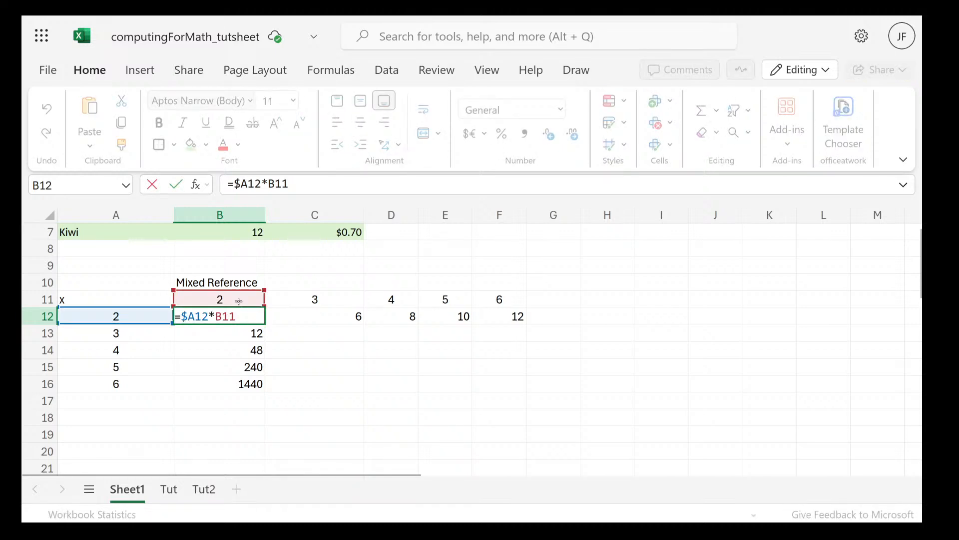
click(256, 334)
double_click(257, 334)
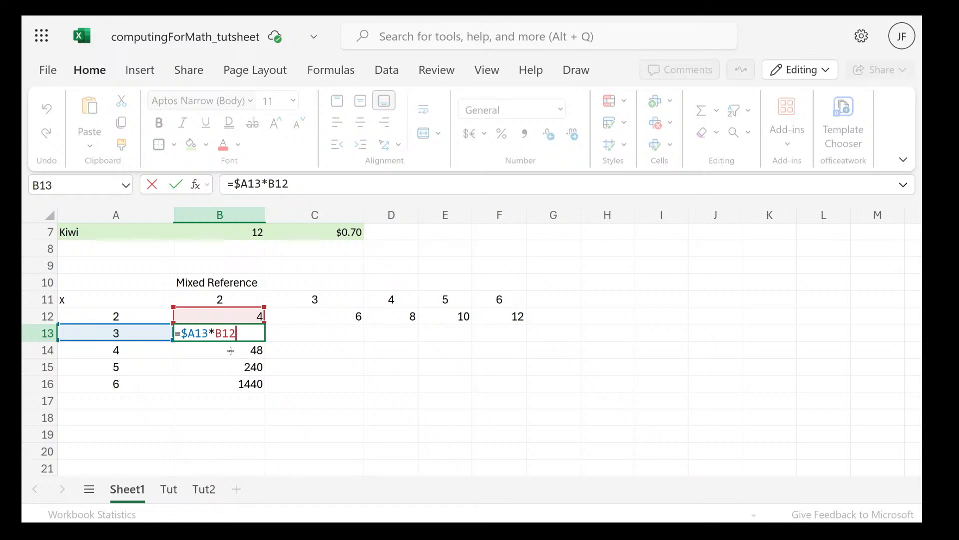
key(Return)
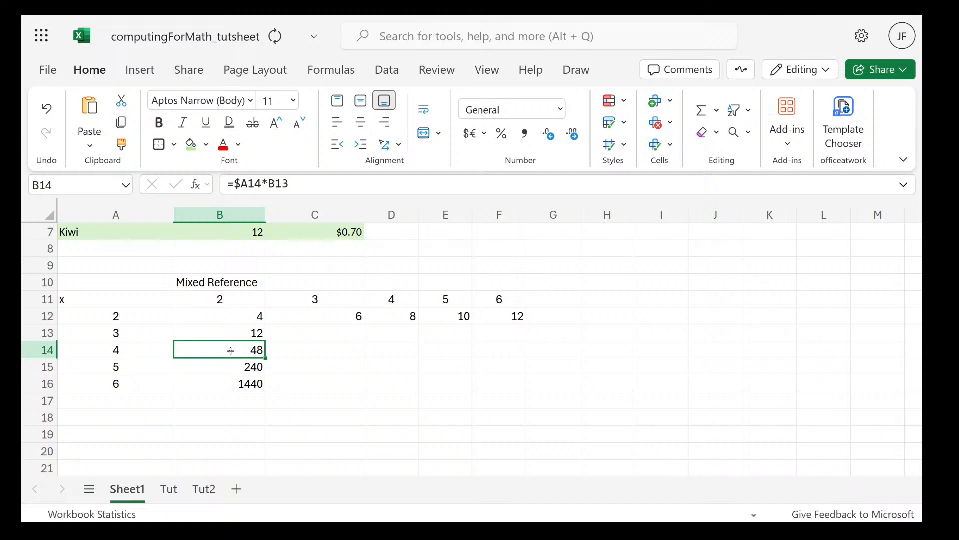
double_click(231, 351)
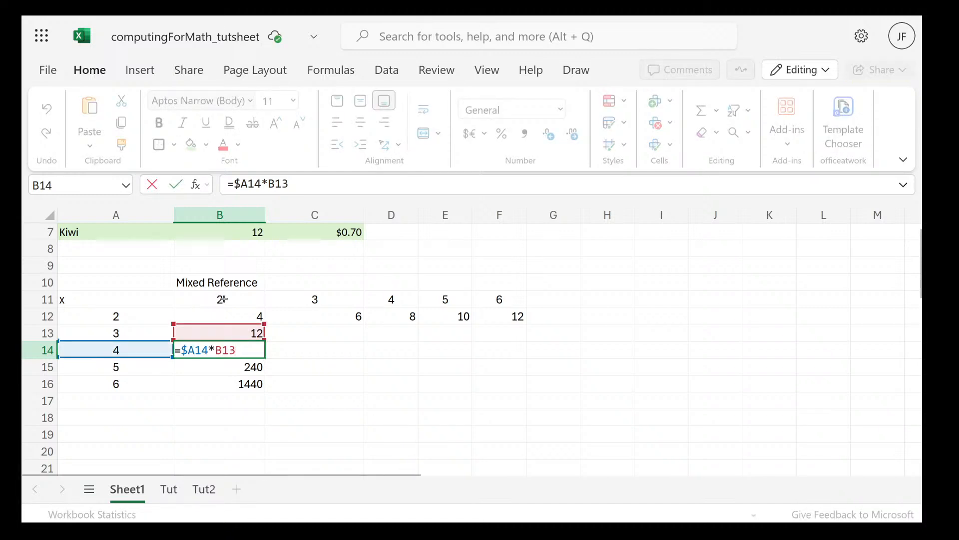
click(233, 368)
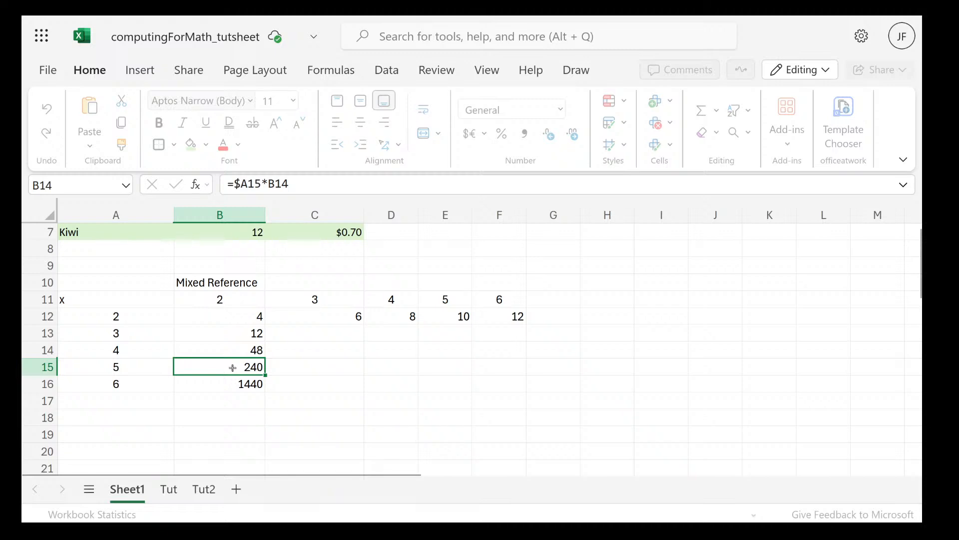
Check the formulas in cells B15 and B16, and the header value in B11 they should be multiplying by
double_click(232, 367)
double_click(244, 385)
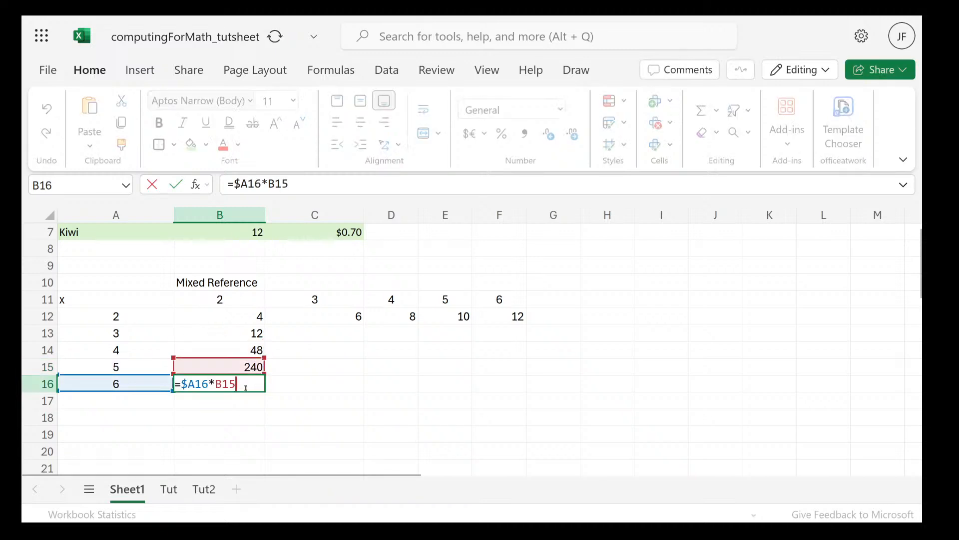
double_click(234, 298)
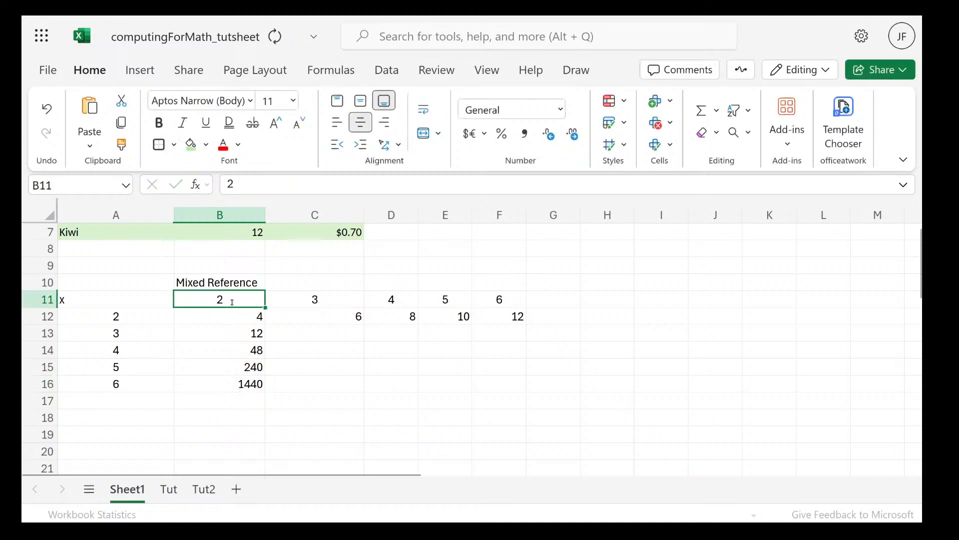
Lock the header row in cell B12's formula as =$A12*B$11 and fill it down through cell B16
double_click(234, 316)
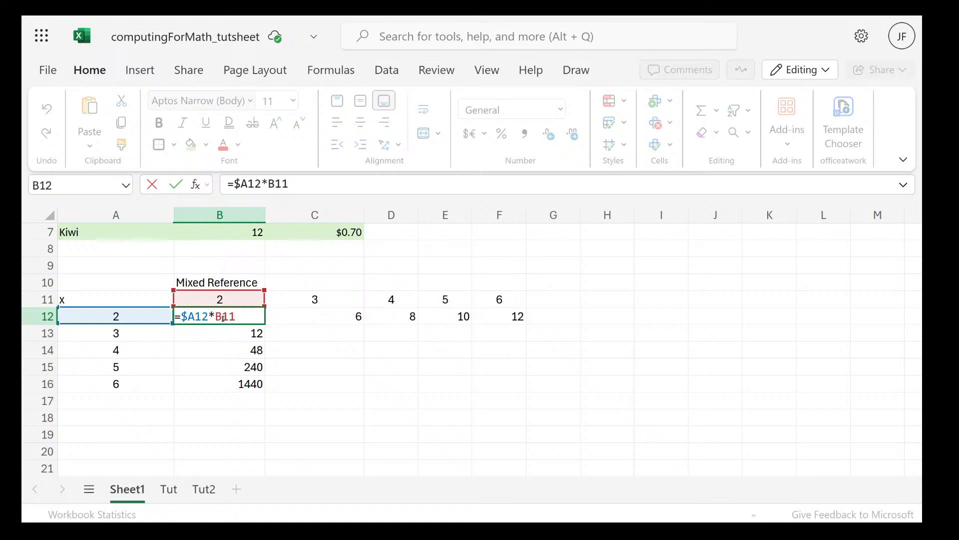
text($)
key(Return)
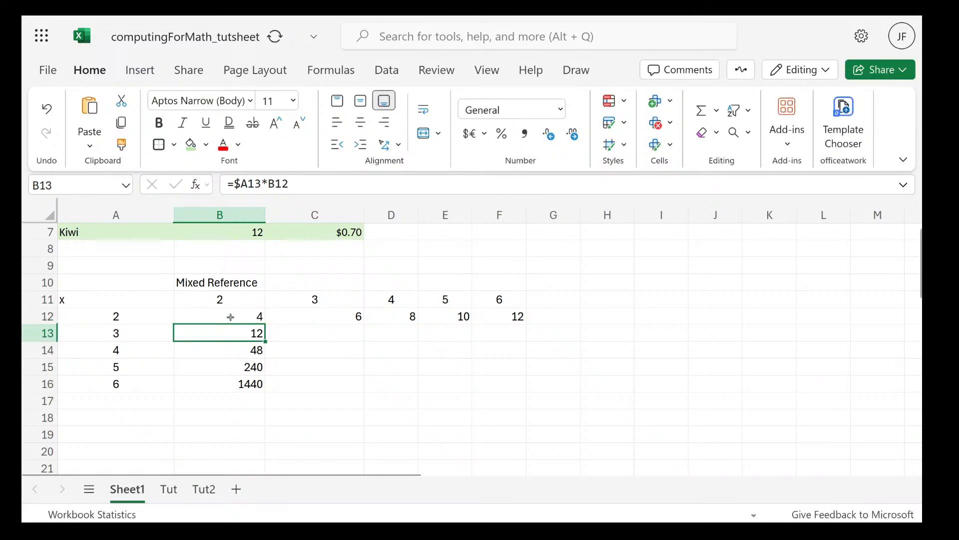
click(231, 317)
drag(266, 325, 263, 385)
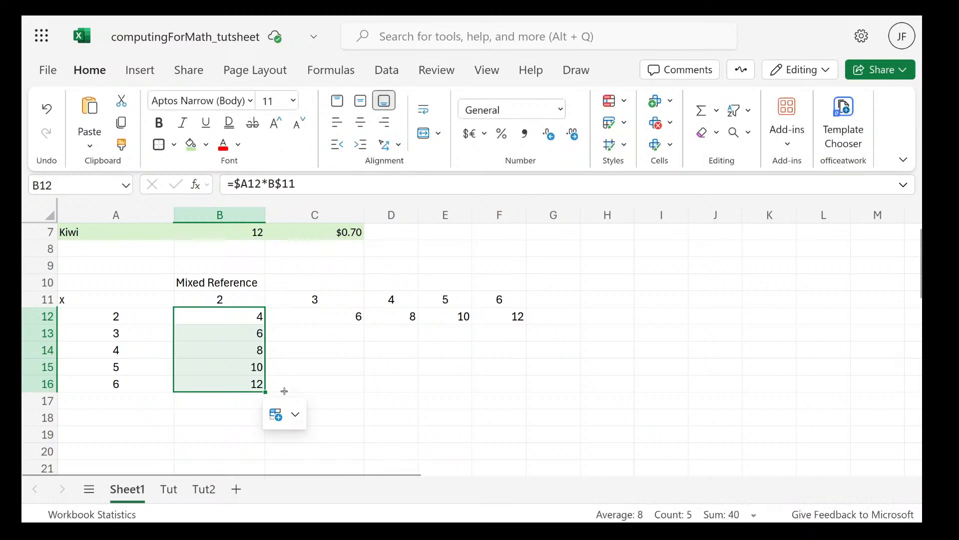
Inspect the formulas in cells B13 to B16 to see how the locked row reference behaves down the column
double_click(245, 333)
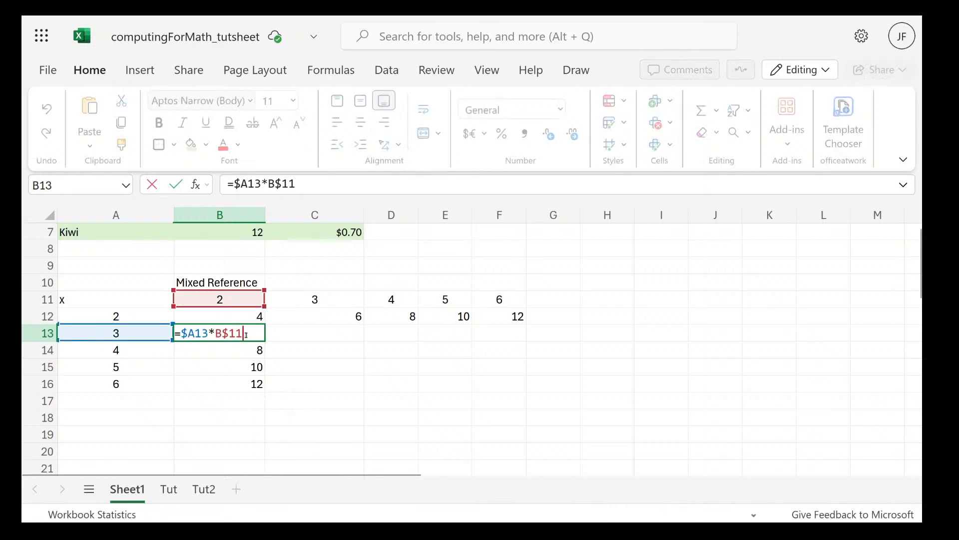
double_click(236, 350)
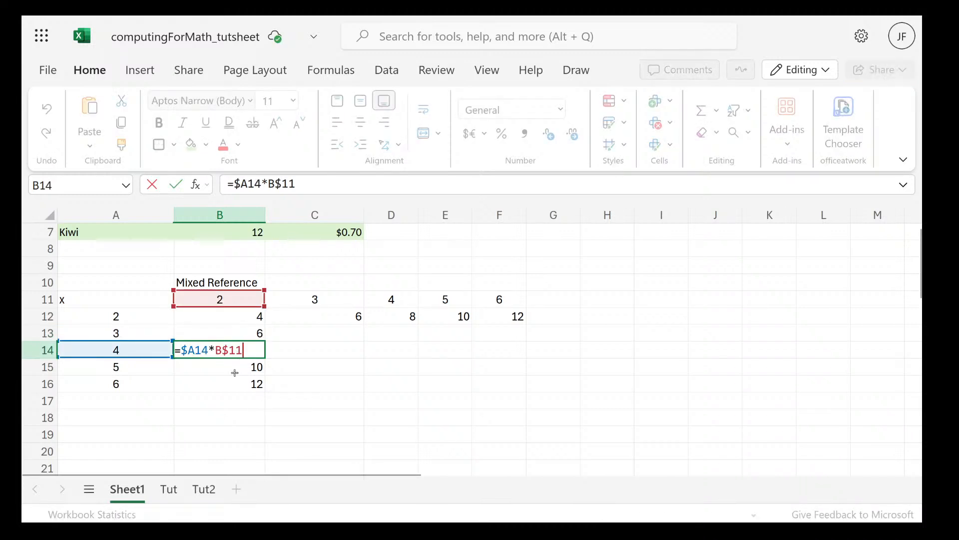
double_click(235, 370)
double_click(232, 384)
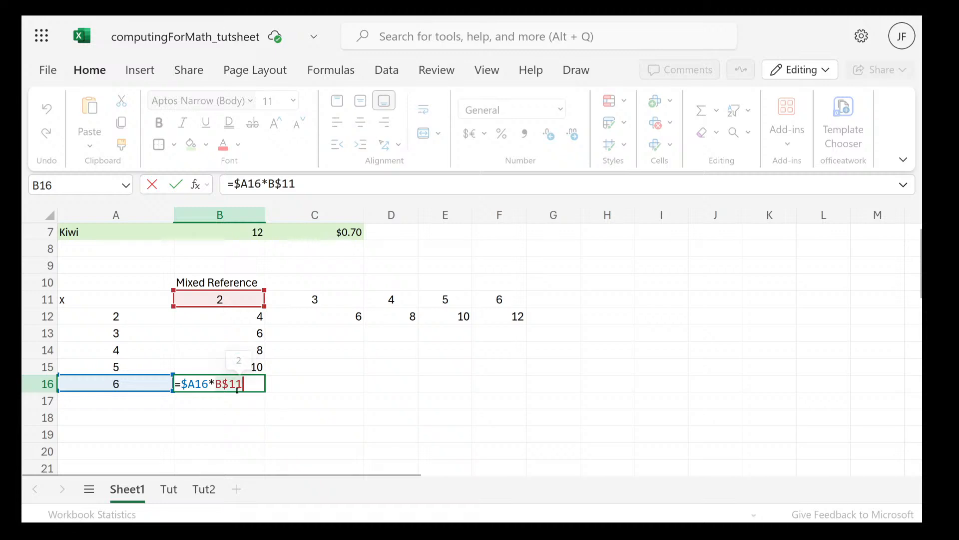
mouse_move(237, 390)
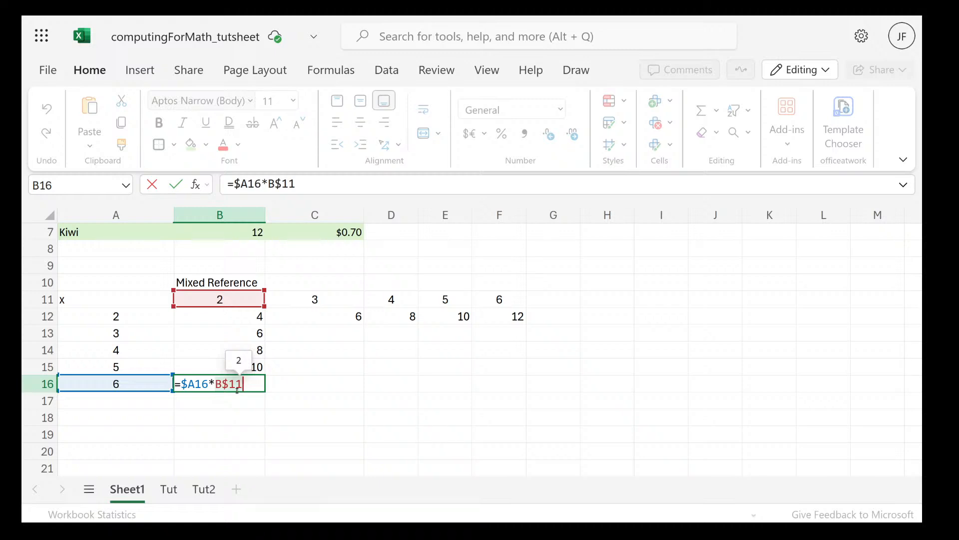
key(Return)
Review the mixed-reference formula in cell B12
click(226, 318)
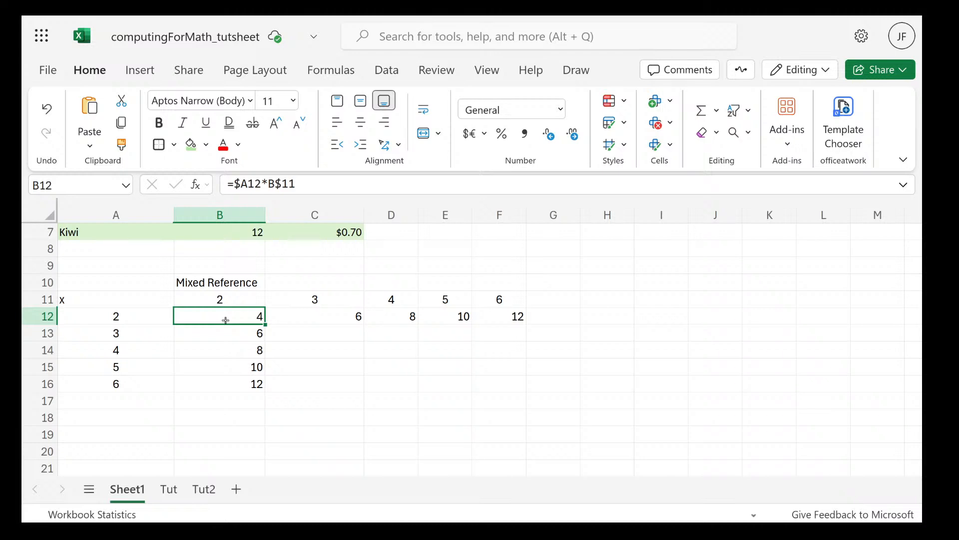
double_click(226, 320)
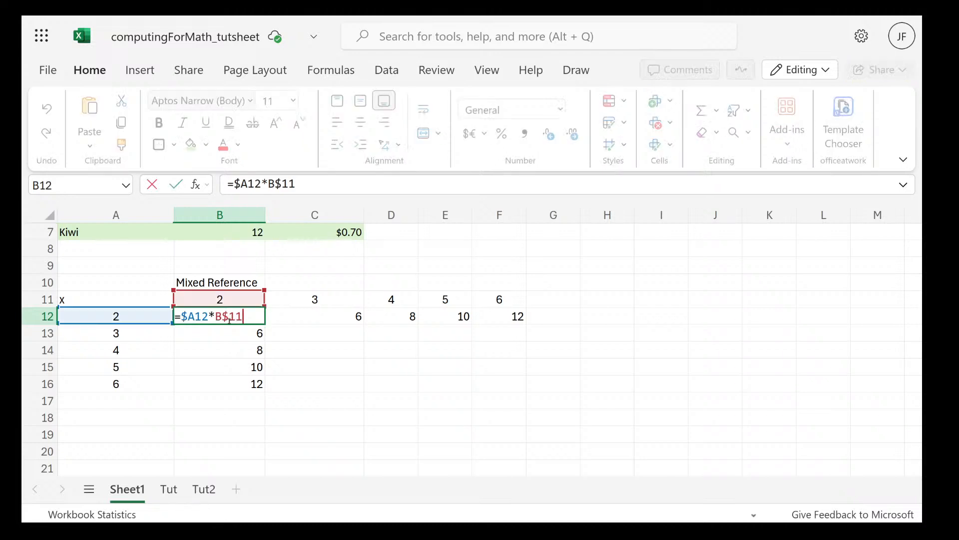
drag(261, 321, 391, 331)
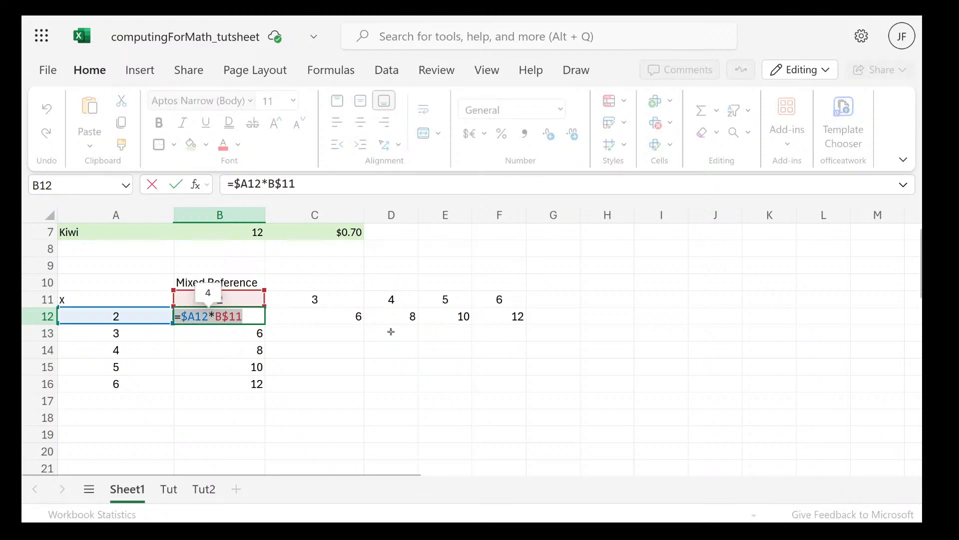
key(Escape)
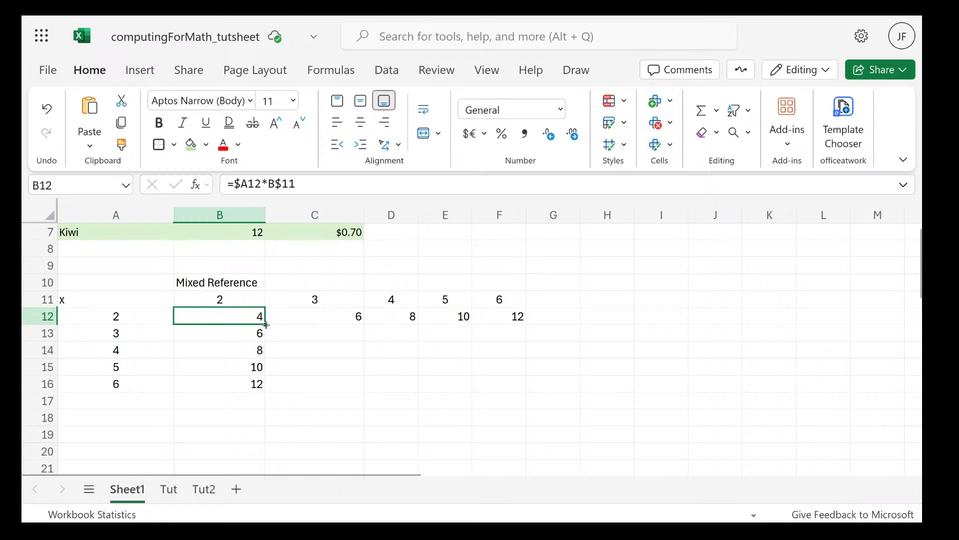
Fill the formula in B12 across to F12 and down through row 16 to complete the table B12:F16
drag(265, 325, 508, 343)
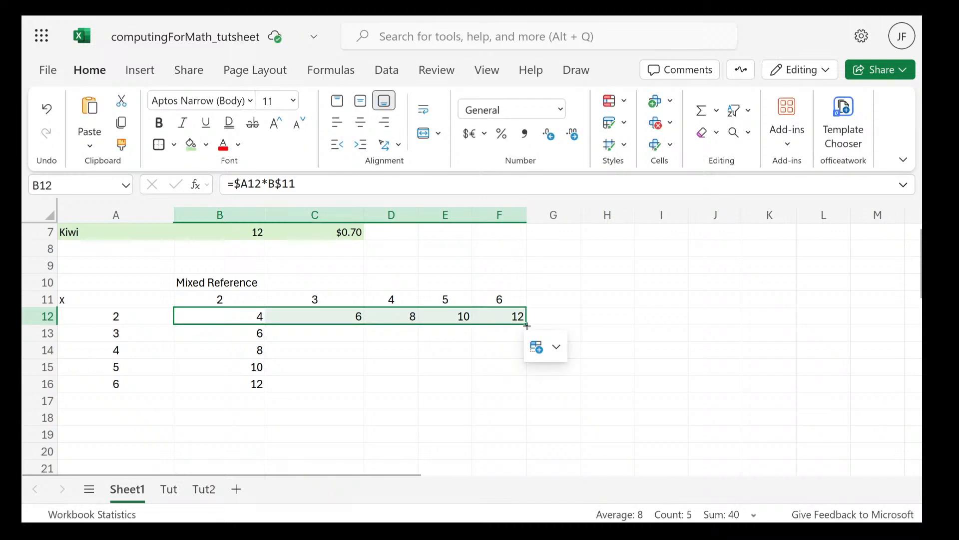
drag(527, 325, 462, 249)
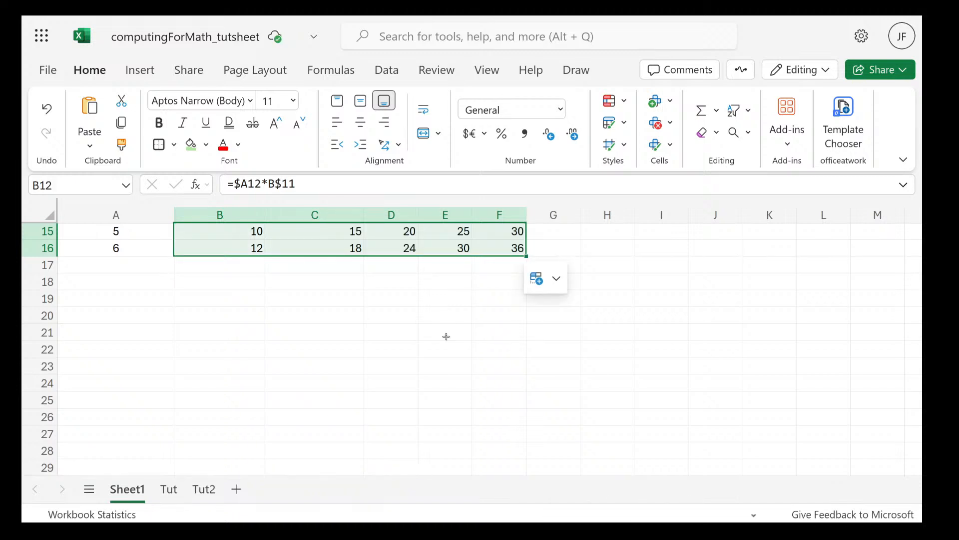
scroll(539, 397, up, 3)
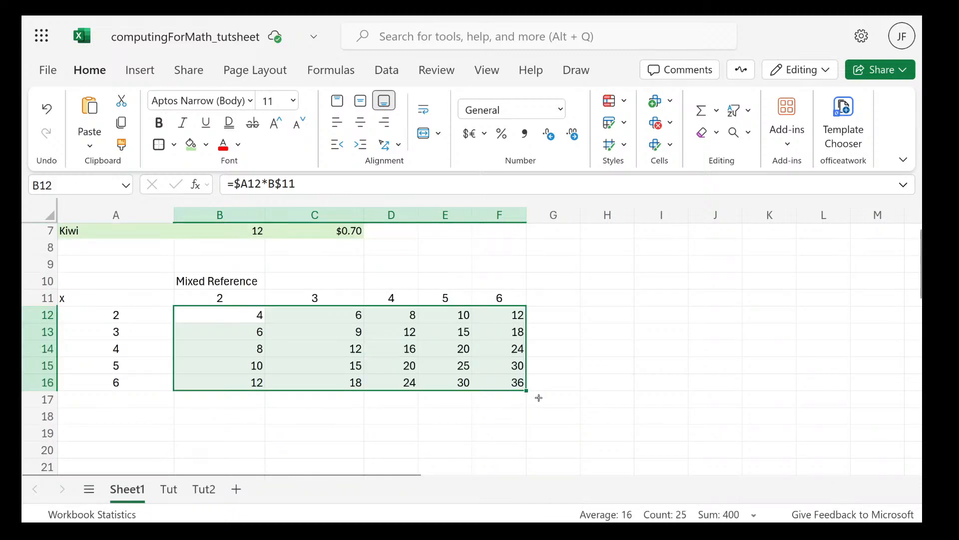
Check the mixed-reference formulas in cells F12 and E16 of the multiplication table
click(546, 281)
double_click(490, 316)
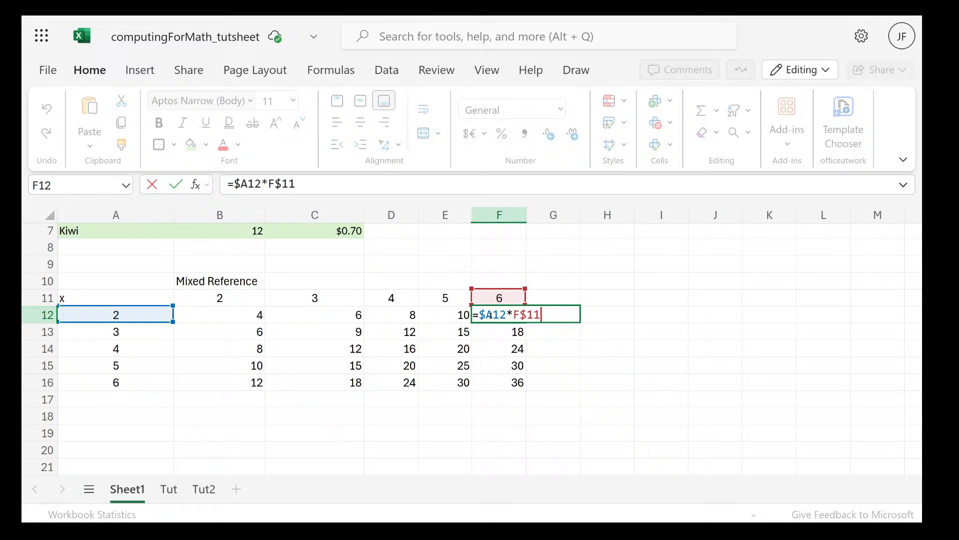
click(446, 381)
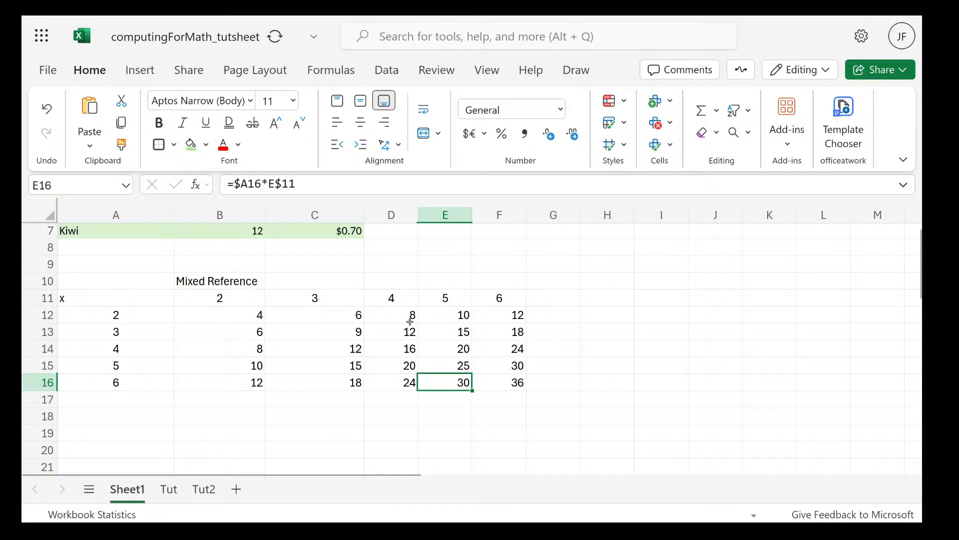
Switch to the Computing for Mathematics PDF slides in Firefox at the mixed reference example
key(super)
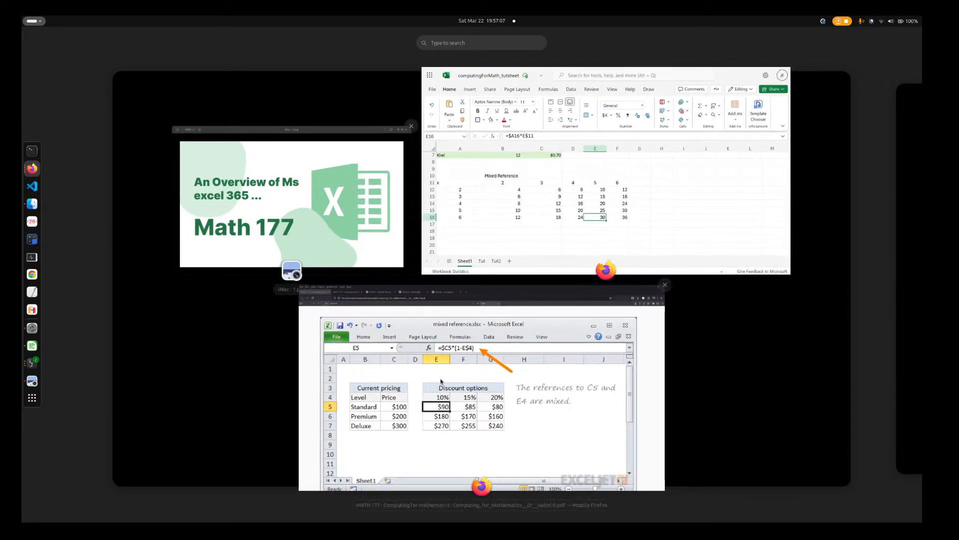
click(441, 380)
key(super)
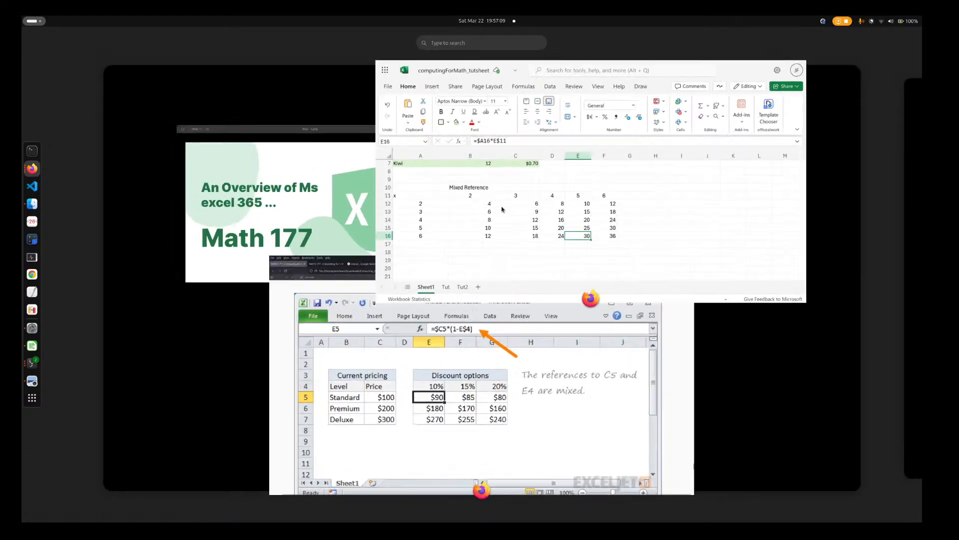
click(502, 209)
key(super)
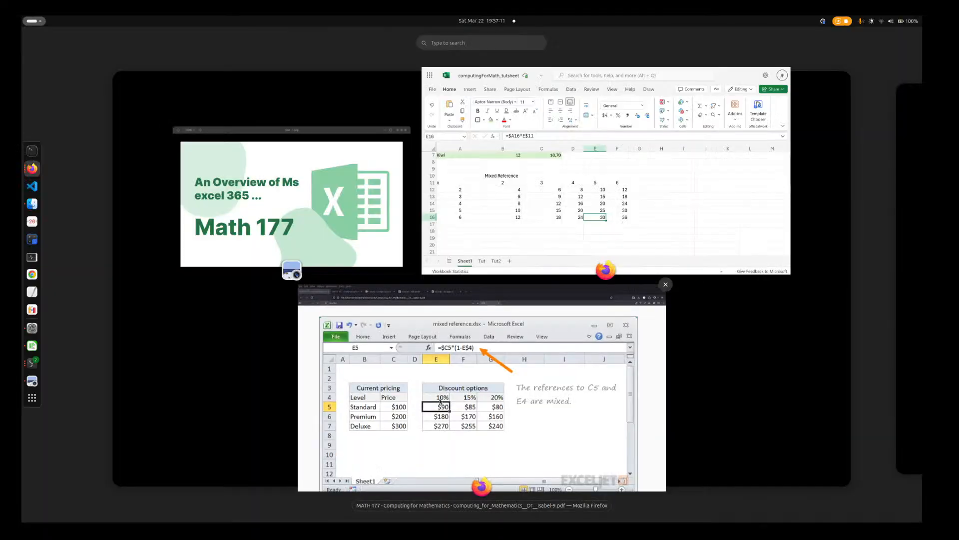
click(376, 465)
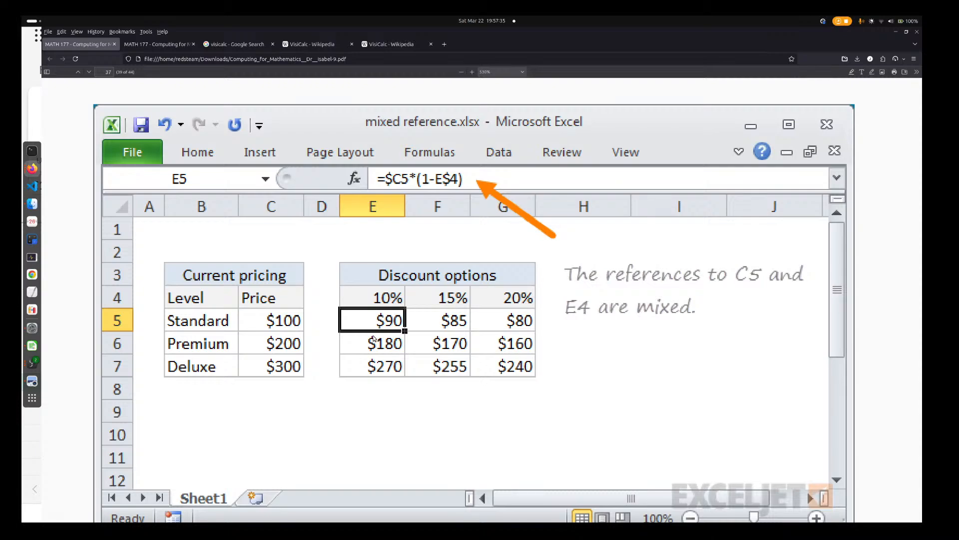
Look back through the slides on mixed, absolute and relative references to the overview of the three cell reference types
scroll(374, 338, up, 20)
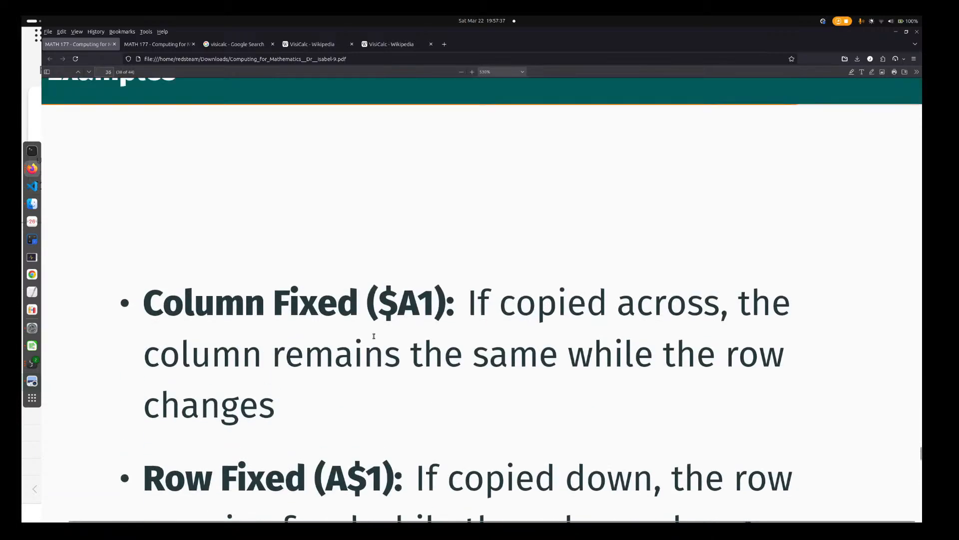
scroll(374, 339, up, 15)
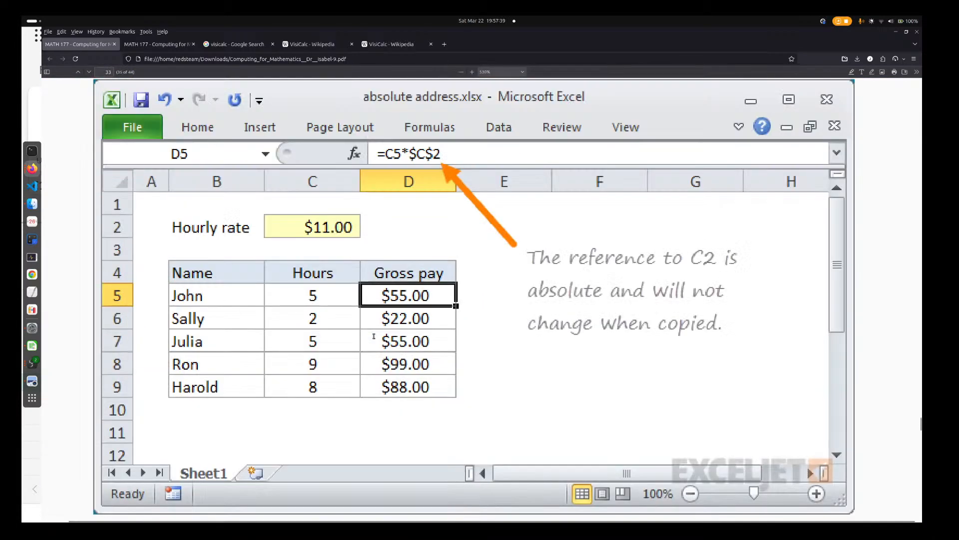
scroll(374, 336, up, 15)
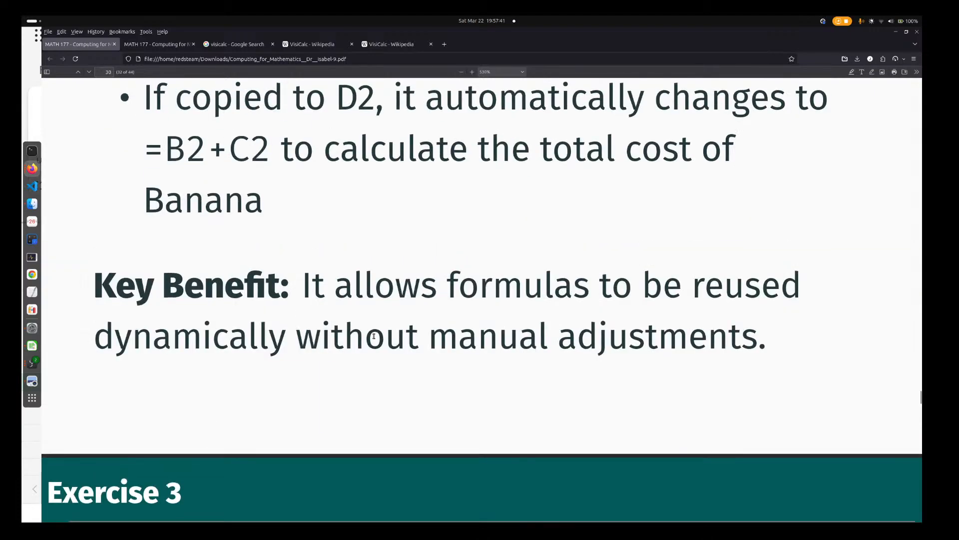
scroll(374, 338, down, 15)
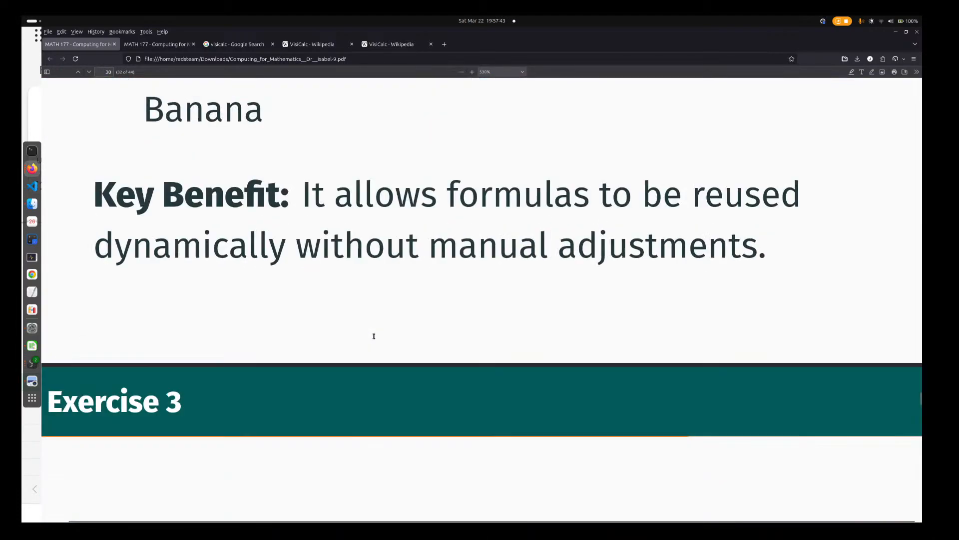
scroll(374, 336, down, 2)
scroll(374, 337, up, 10)
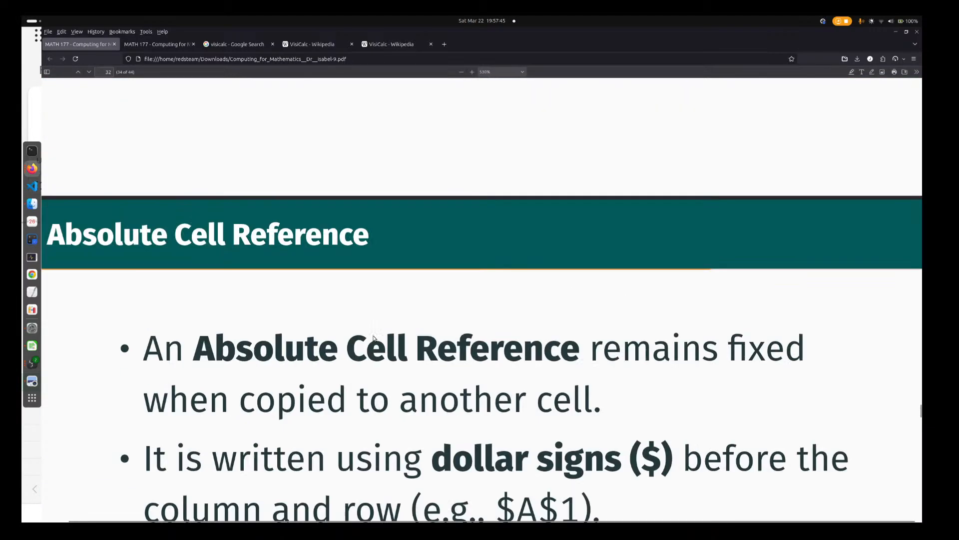
scroll(373, 339, up, 15)
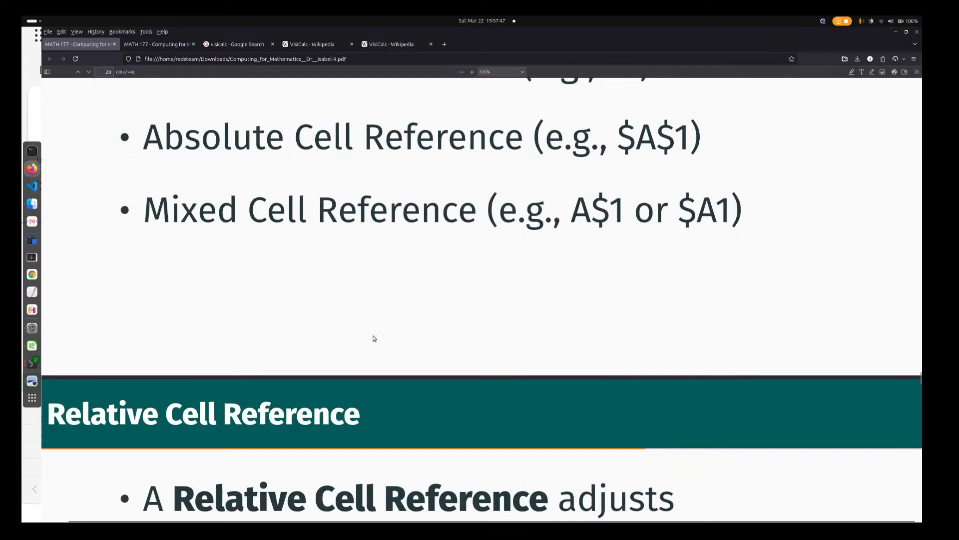
scroll(374, 339, down, 2)
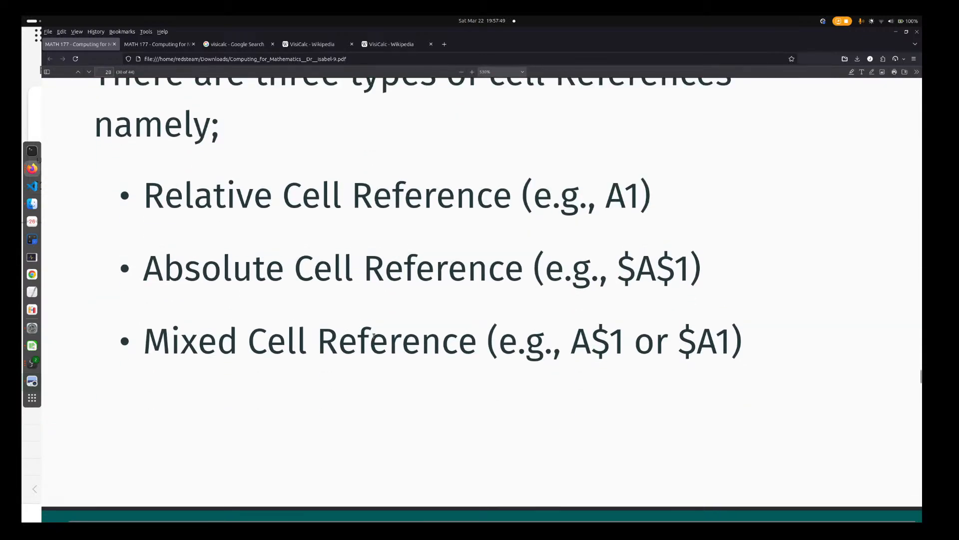
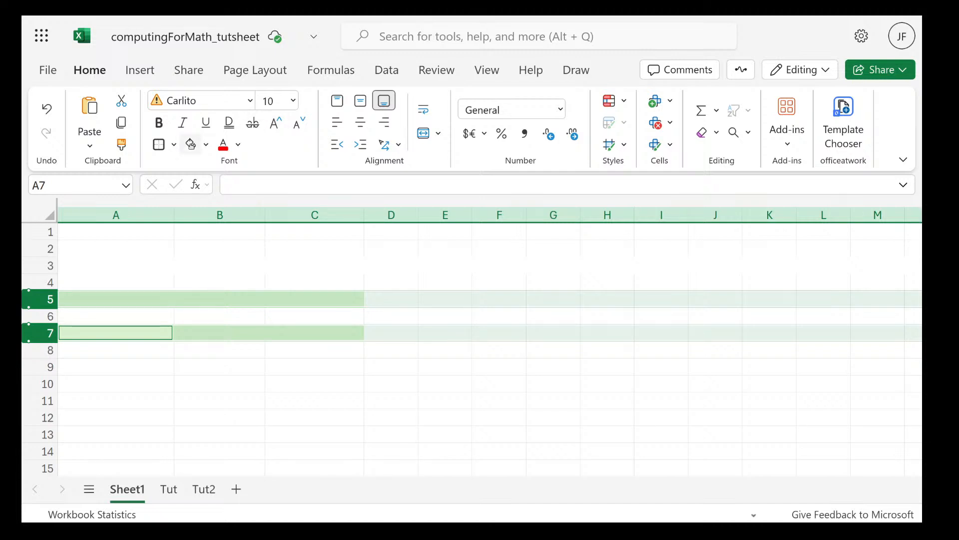
Remove all borders from rows 2 to 8 with the No Border option
click(314, 415)
drag(221, 313, 355, 352)
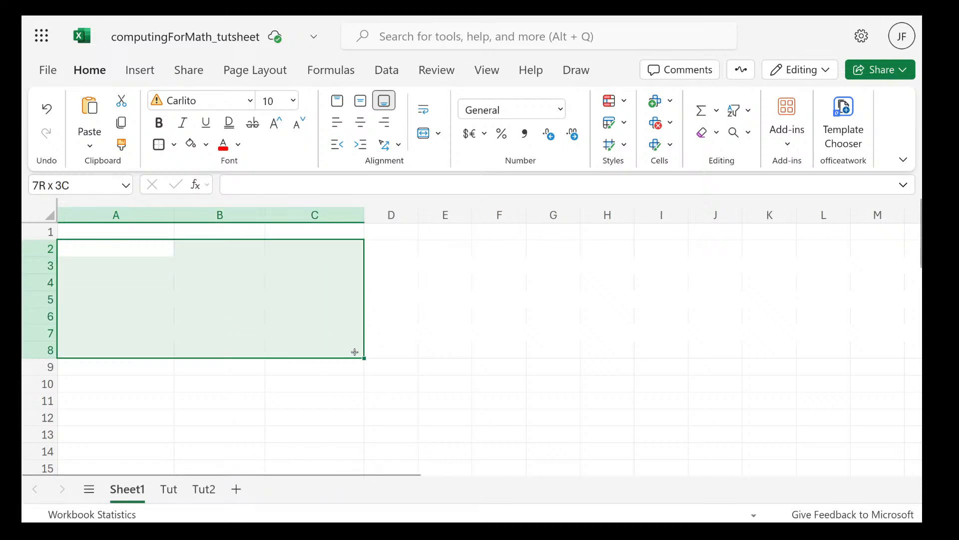
click(45, 247)
drag(45, 247, 54, 347)
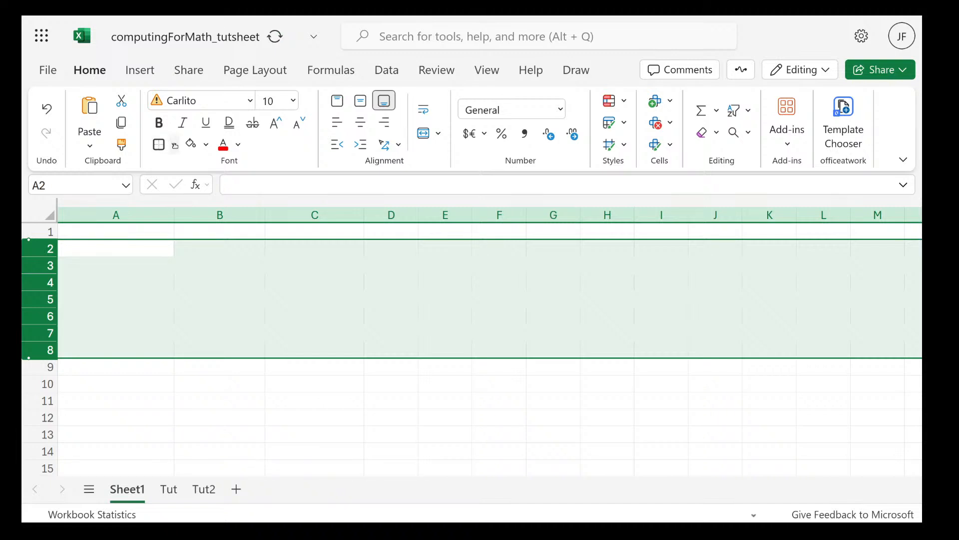
click(174, 145)
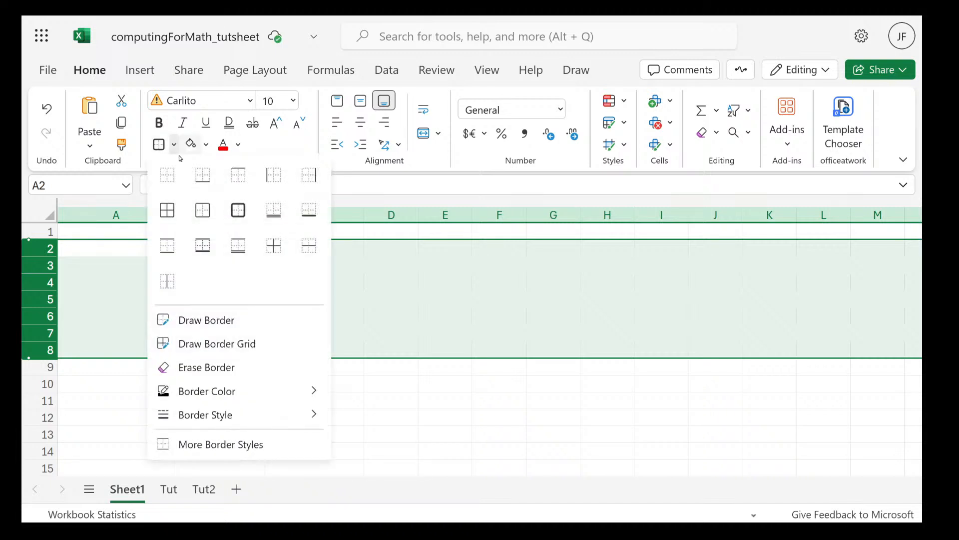
click(158, 178)
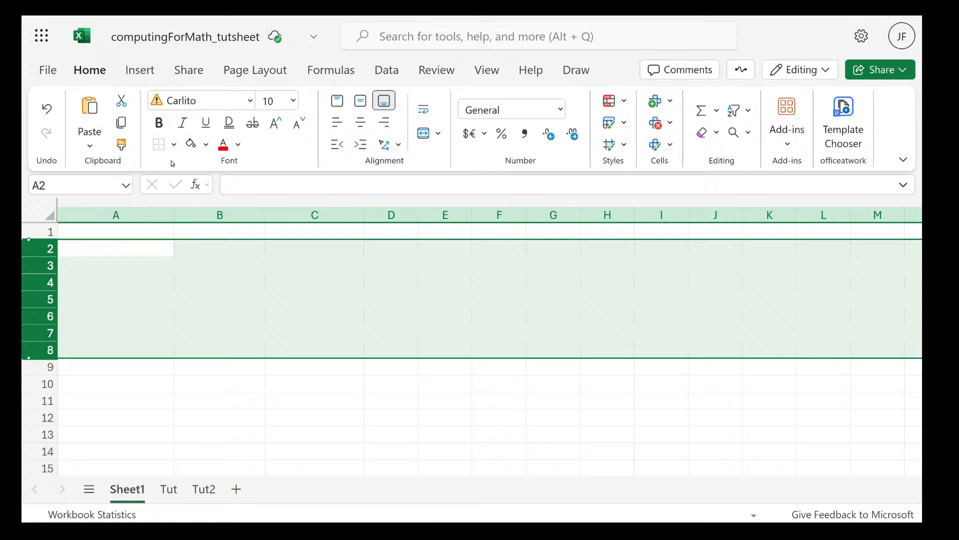
Apply thick outside borders around rows 2 to 8
click(174, 145)
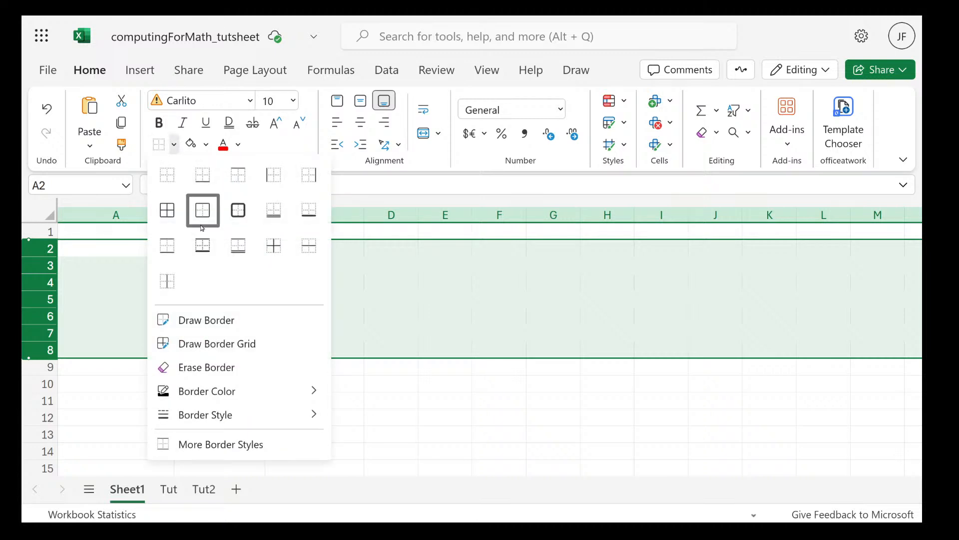
click(239, 210)
click(278, 435)
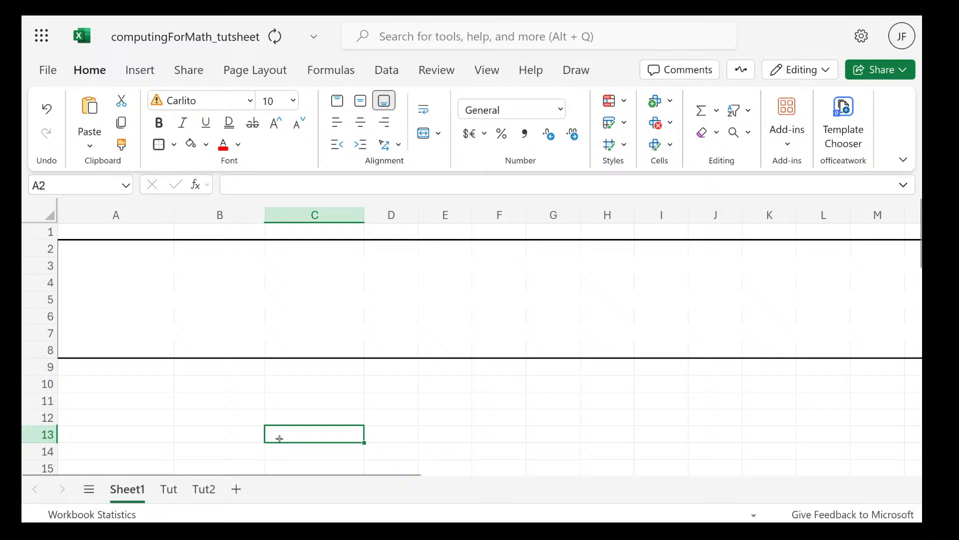
click(297, 374)
click(125, 263)
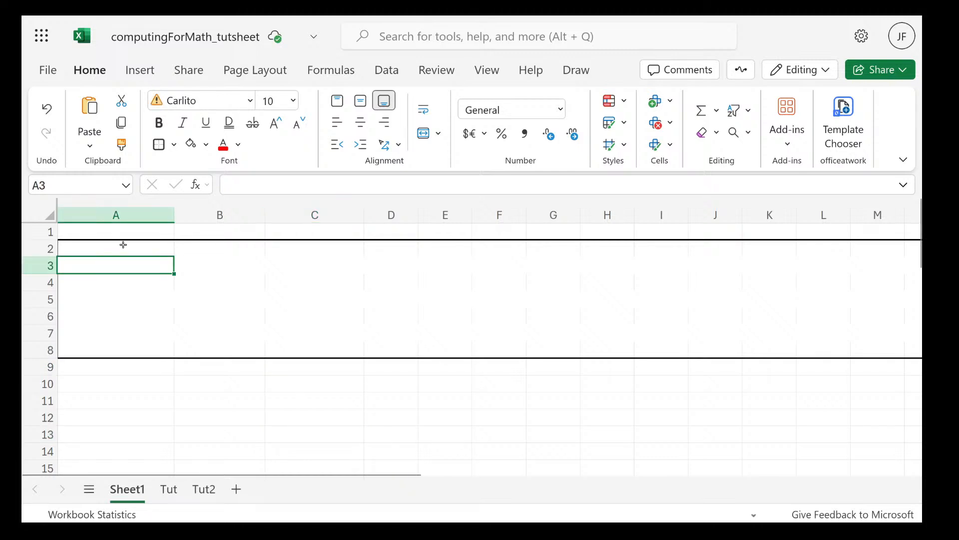
click(123, 245)
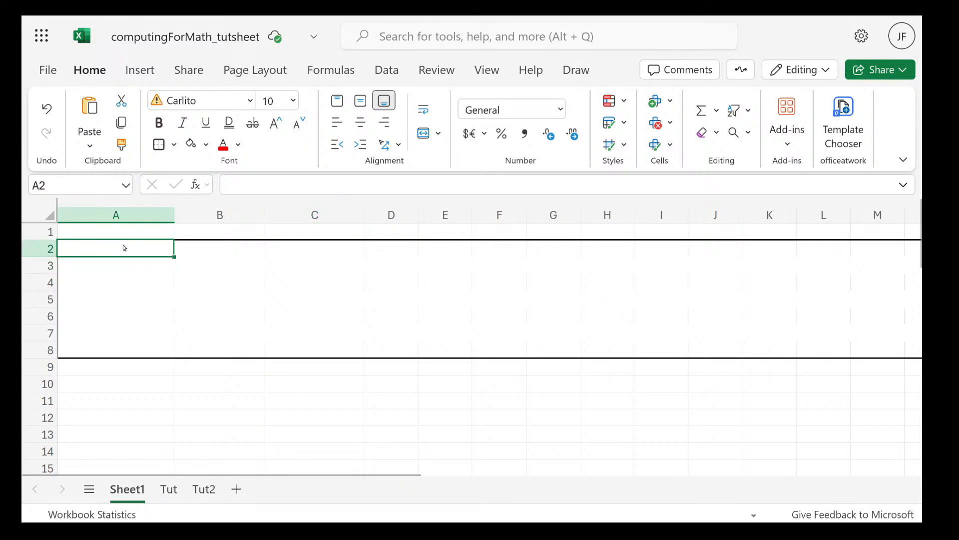
Undo the border changes on rows 2 to 8 and the earlier fill removals on the green bands in rows 3, 5 and 7
key(ctrl+z)
key(ctrl+y)
key(ctrl+z)
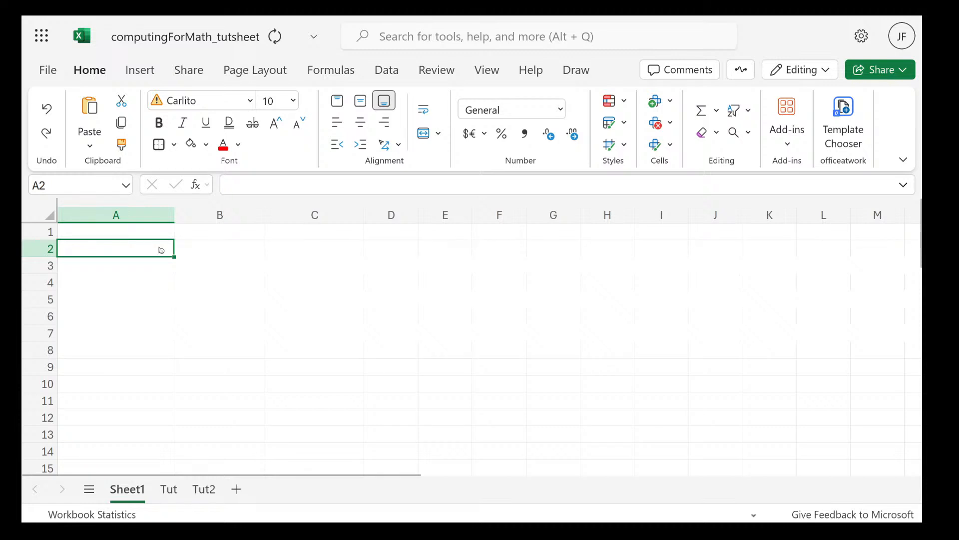
key(ctrl+z)
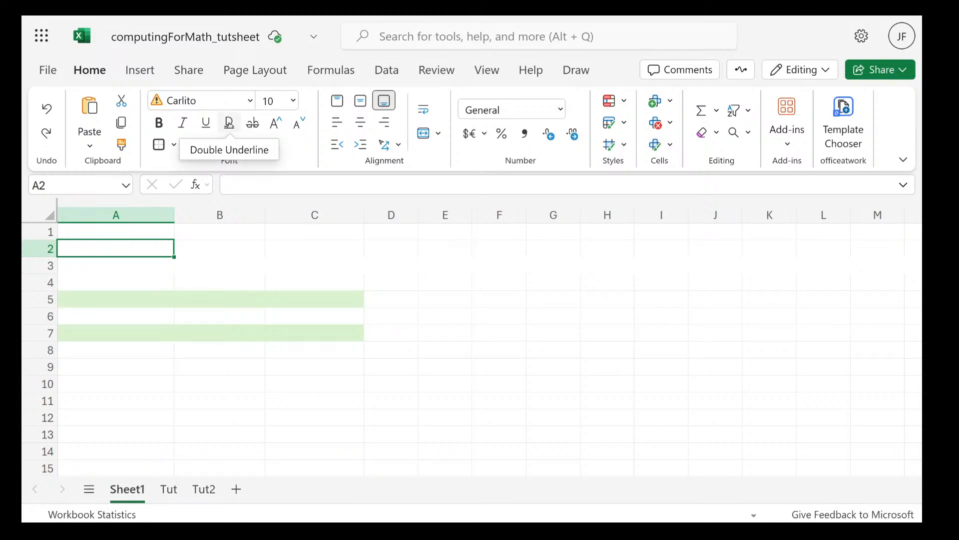
key(ctrl+z)
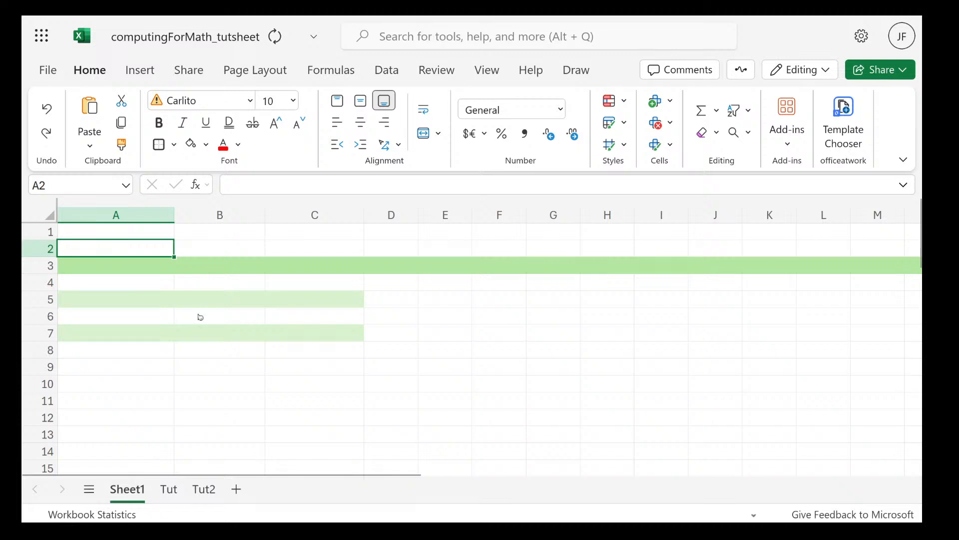
key(ctrl+z)
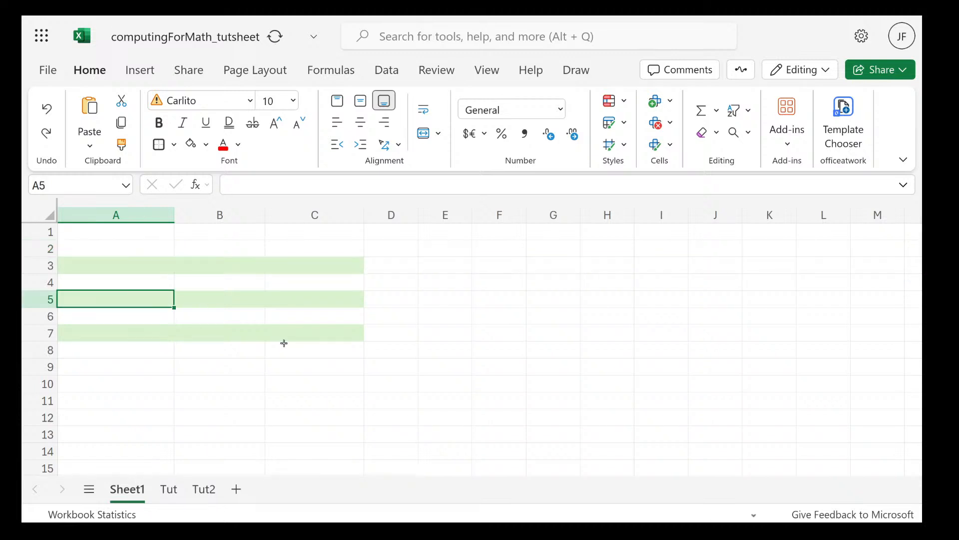
Clear the green fill from cell C7 only, using No Fill
click(161, 283)
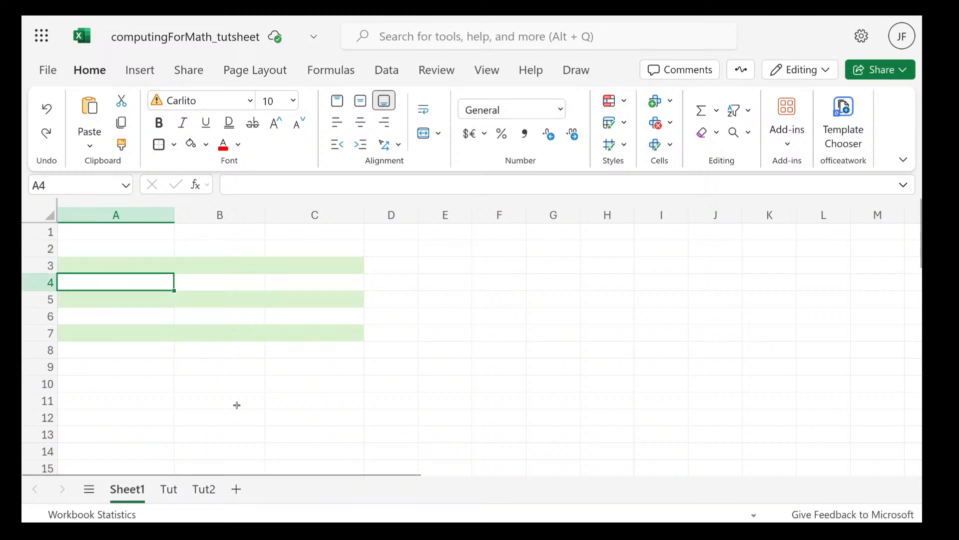
click(237, 405)
click(295, 350)
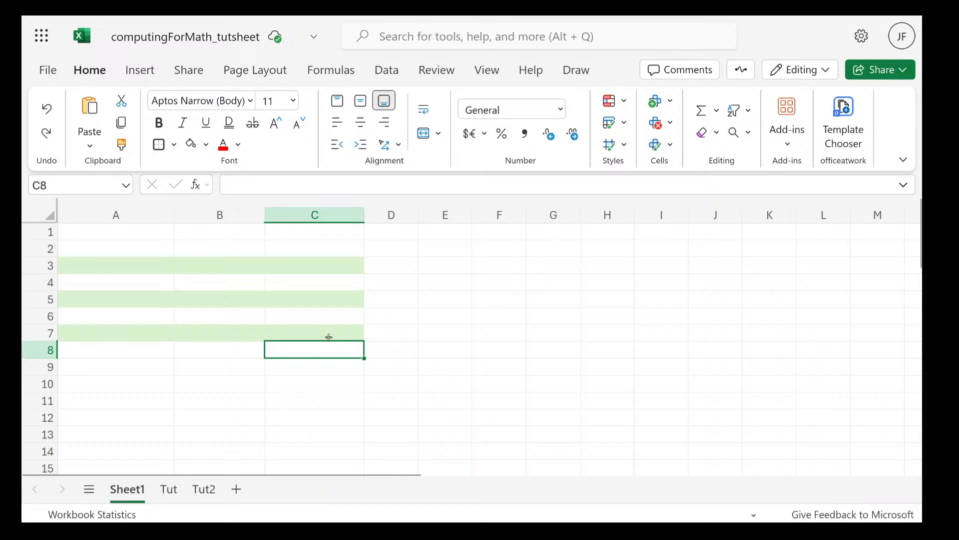
click(329, 336)
click(206, 145)
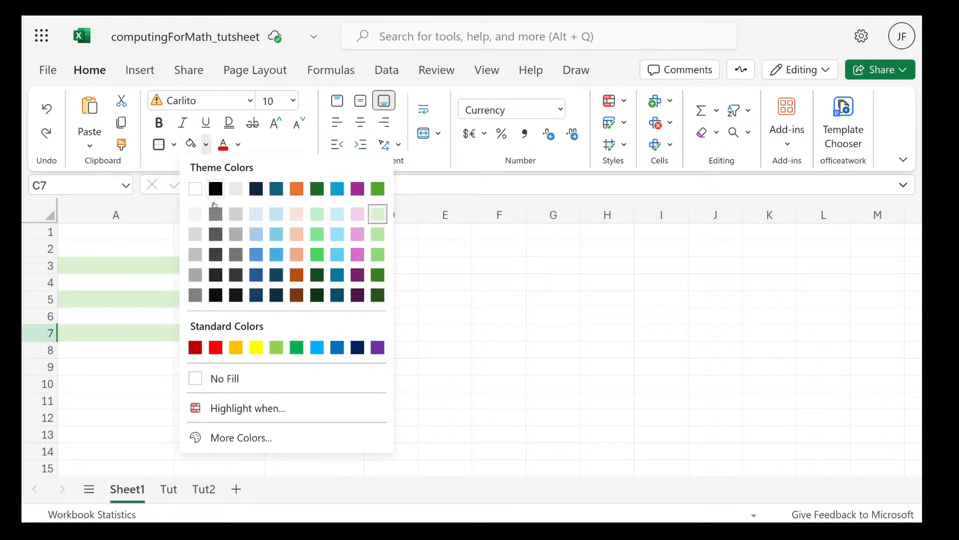
click(214, 378)
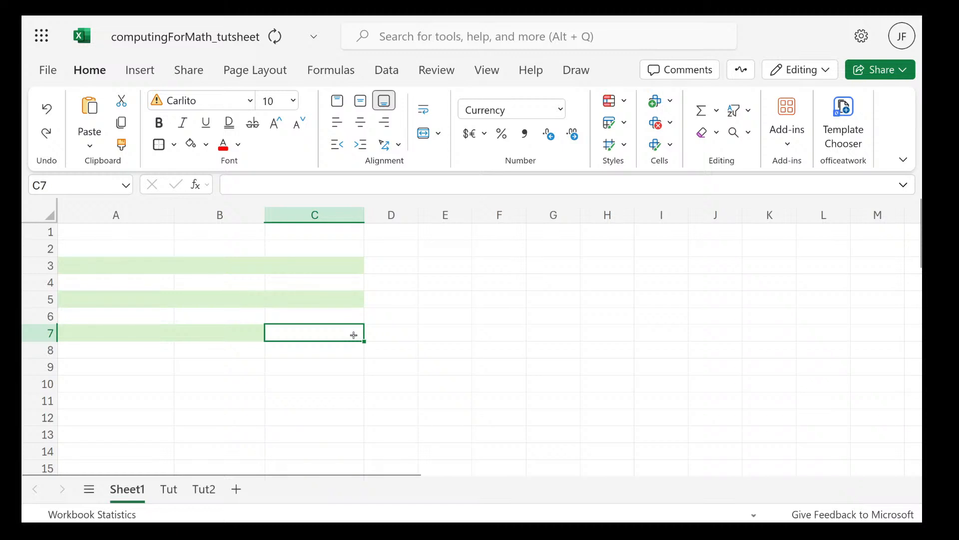
click(464, 353)
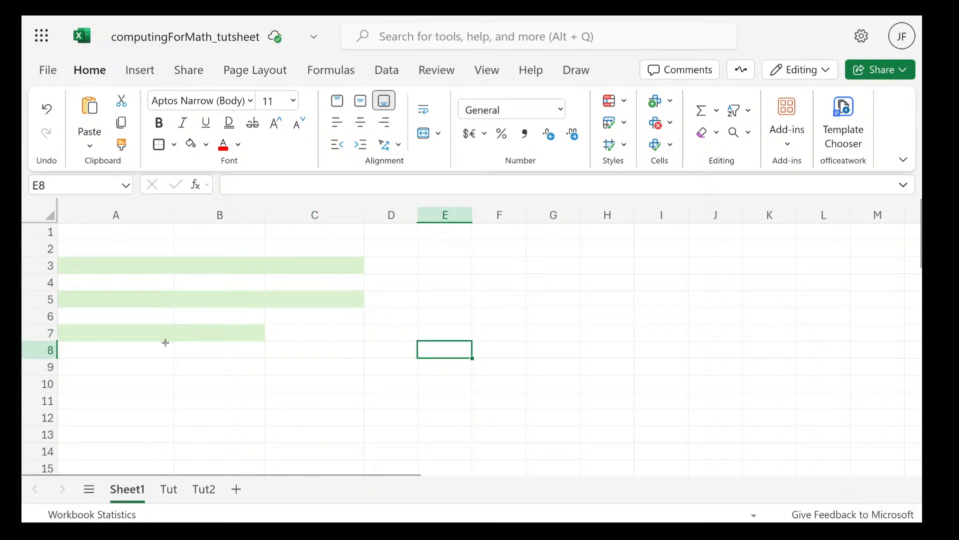
Clear the fill colour from the entire rows 1 to 7, using No Fill
click(51, 333)
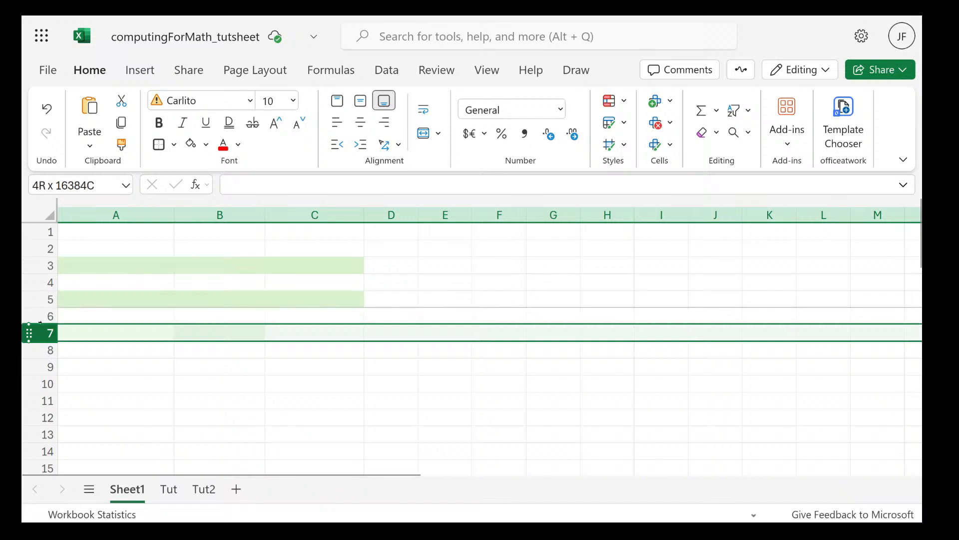
ctrl+click(40, 333)
drag(40, 333, 40, 232)
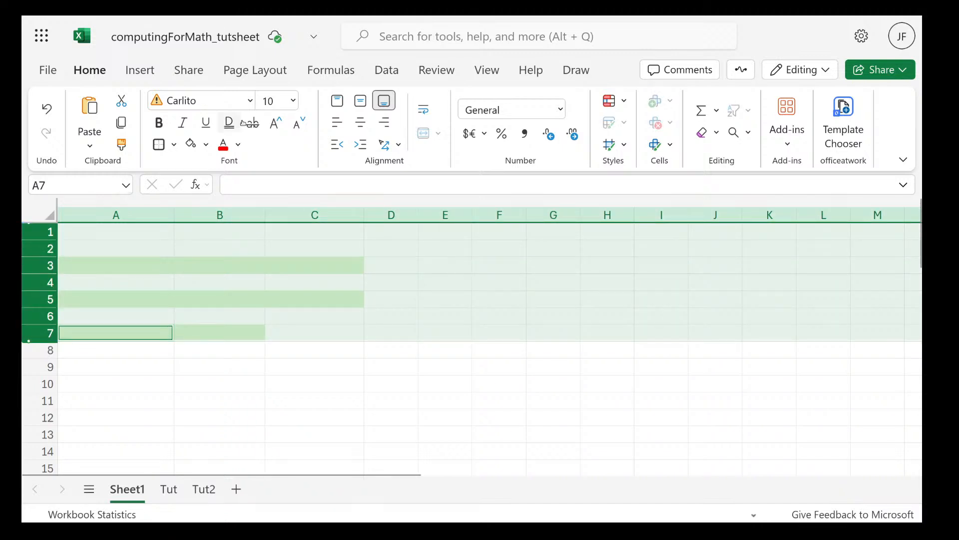
click(239, 146)
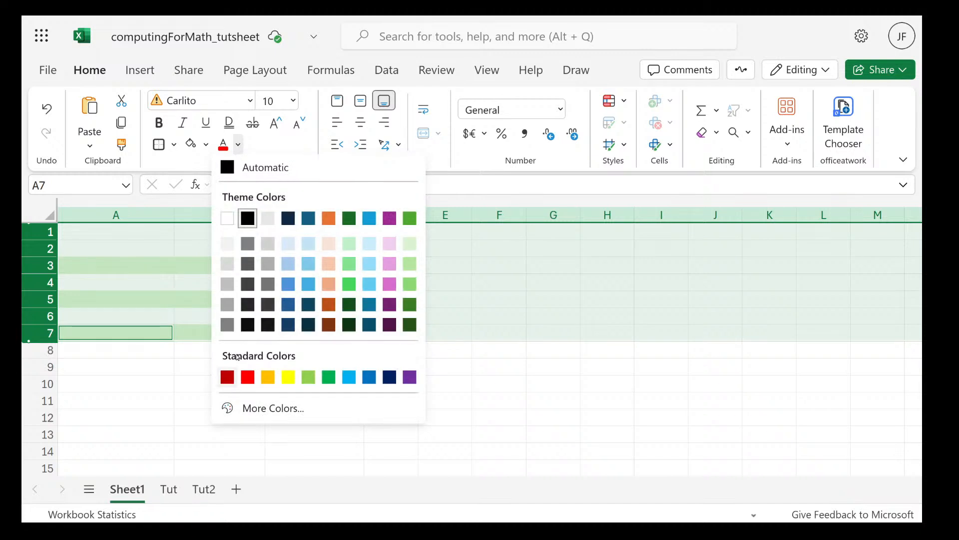
click(209, 146)
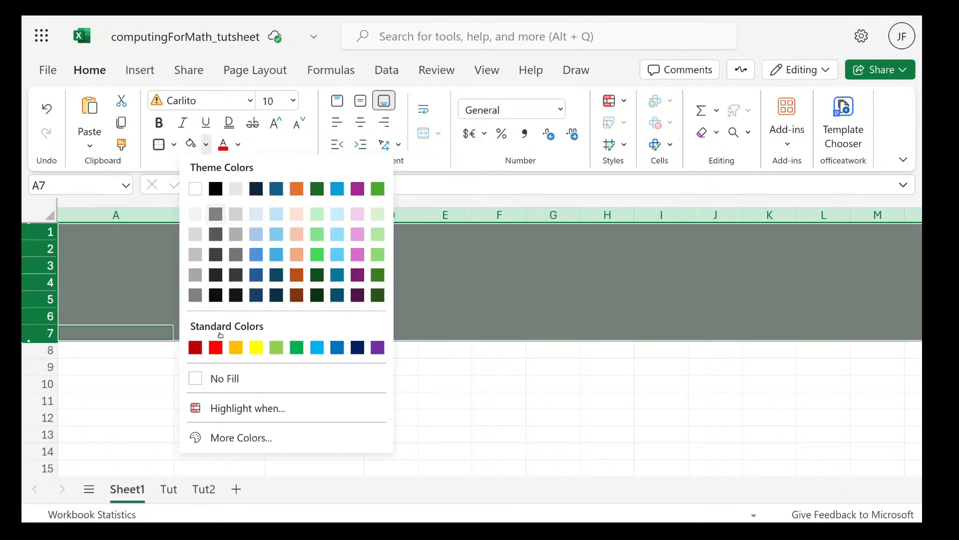
click(224, 378)
click(325, 248)
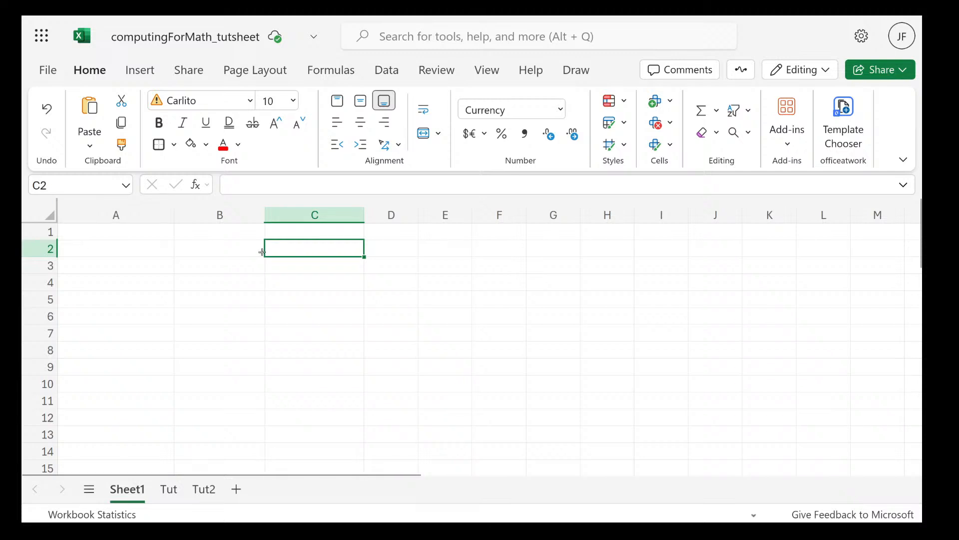
Enter the letters k, s, s and h in cell A2, each on its own line within the cell
key(Left)
key(Left)
double_click(115, 244)
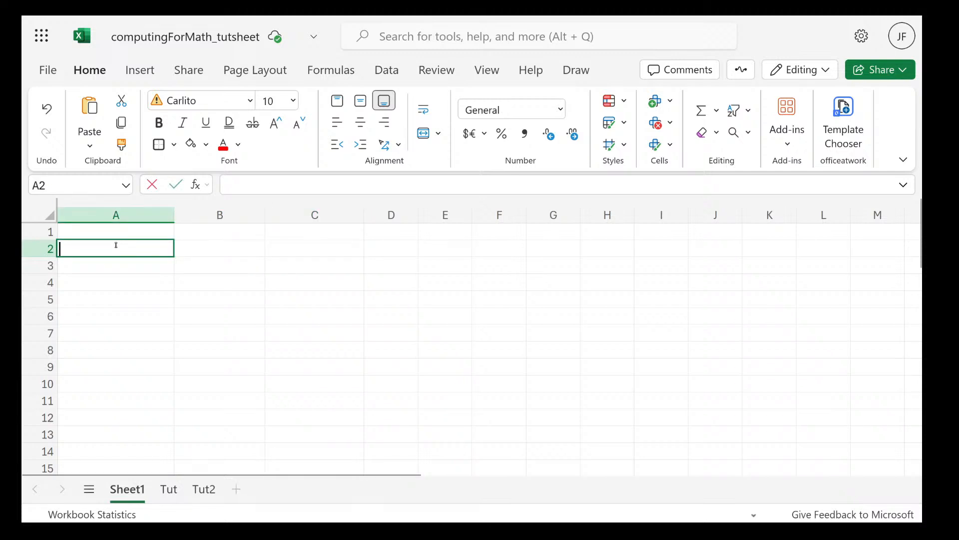
text(kssh)
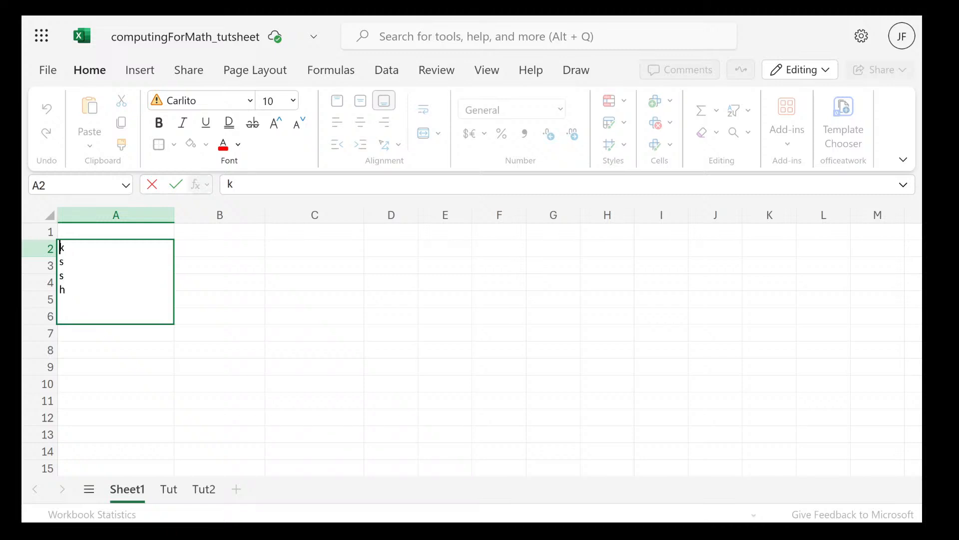
key(Return)
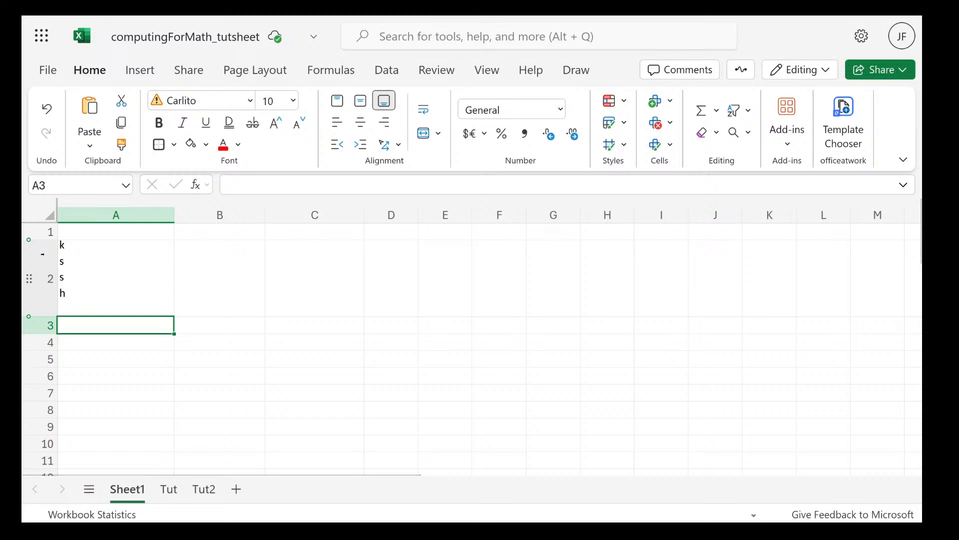
Turn off text wrapping for cell A2, and reopen its text for editing without changing it
click(111, 270)
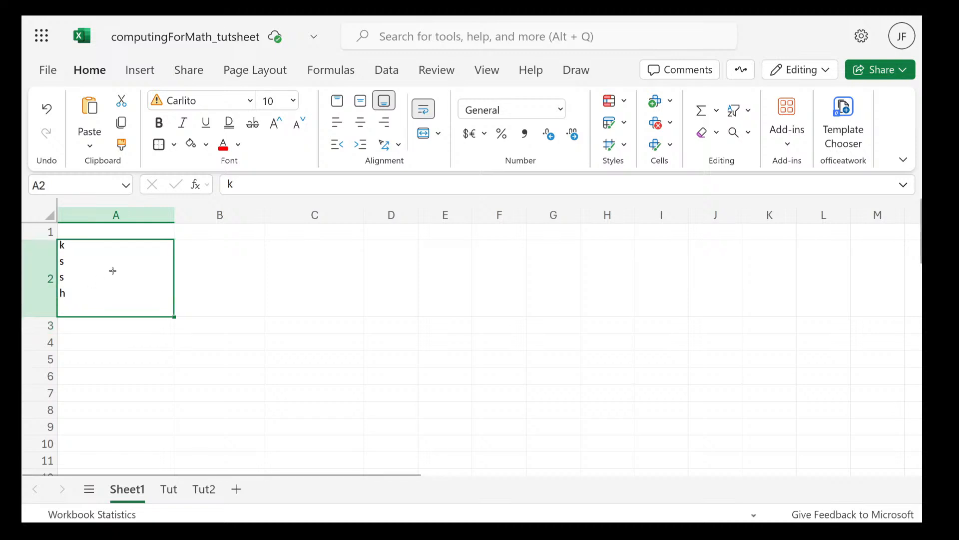
click(424, 108)
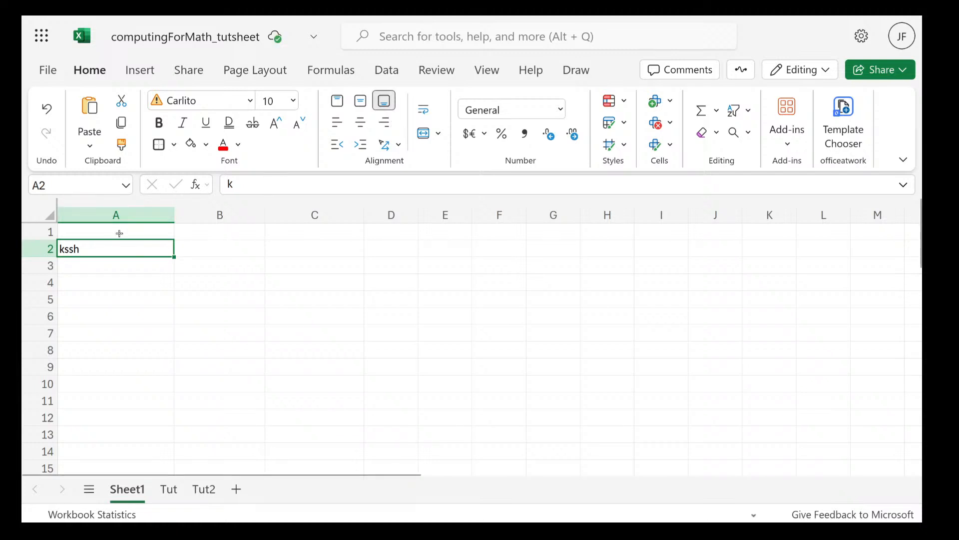
double_click(105, 248)
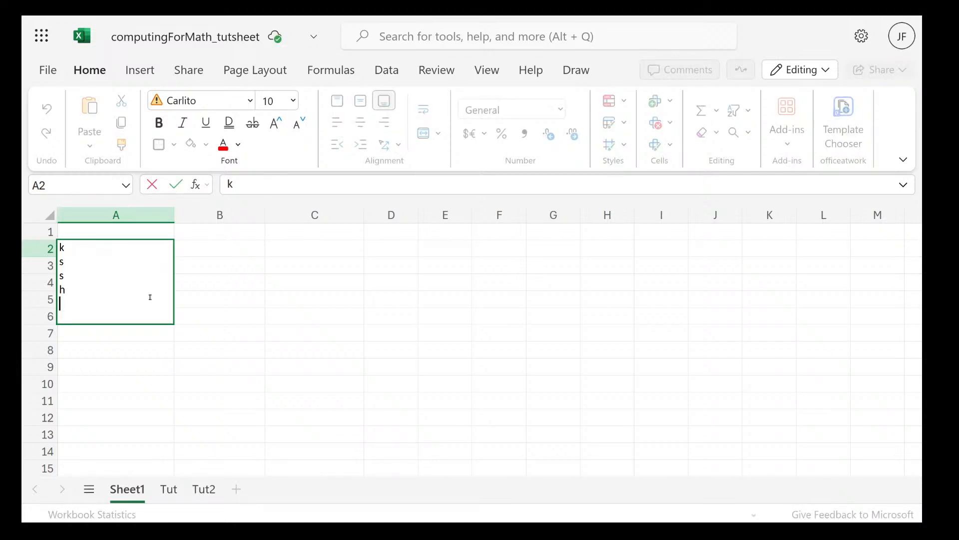
click(299, 350)
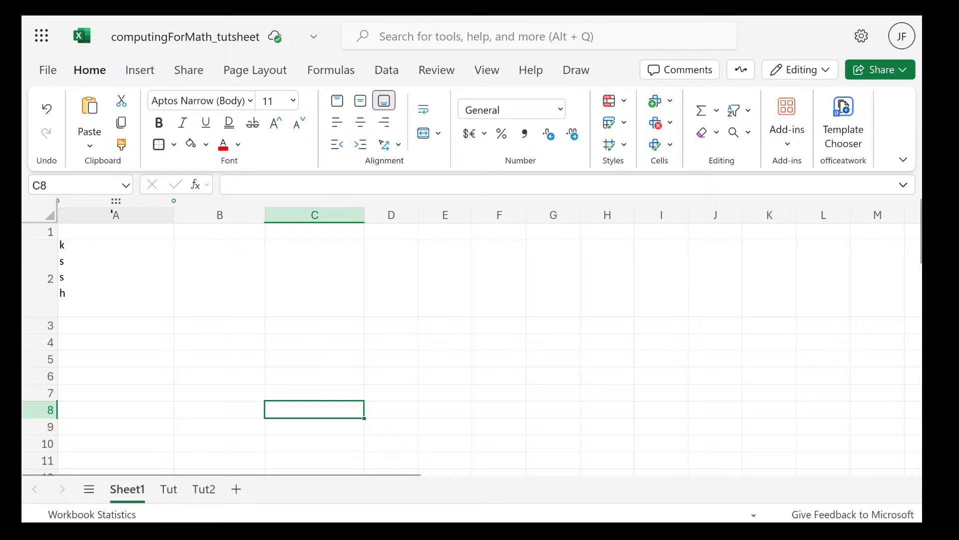
Turn off text wrapping for the whole of row 2, and re-enter cell A2's multi-line text unchanged
click(111, 211)
click(42, 259)
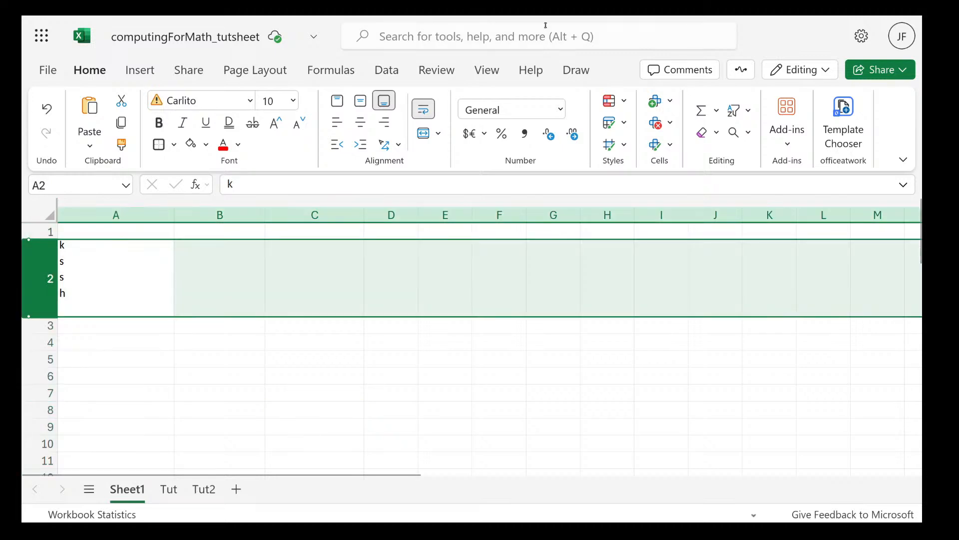
click(423, 108)
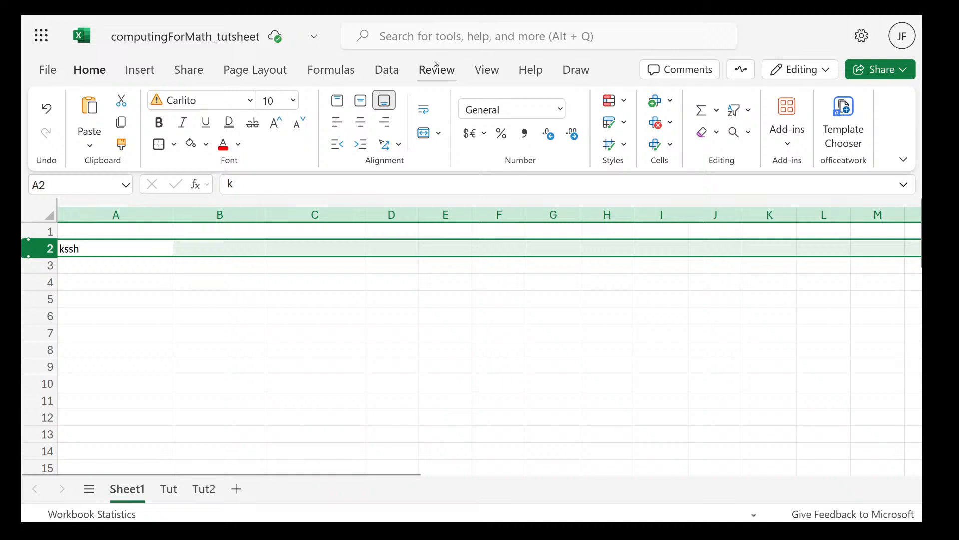
key(Tab)
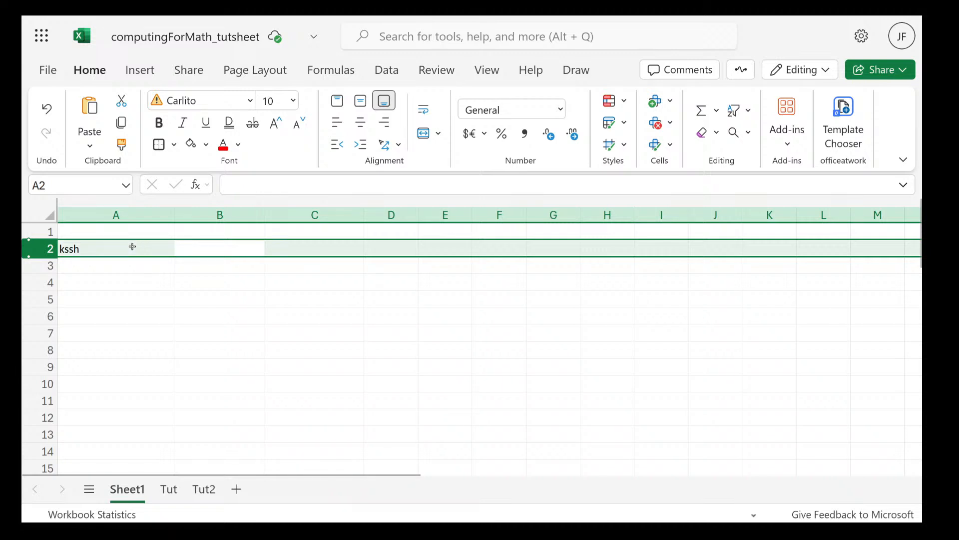
double_click(132, 246)
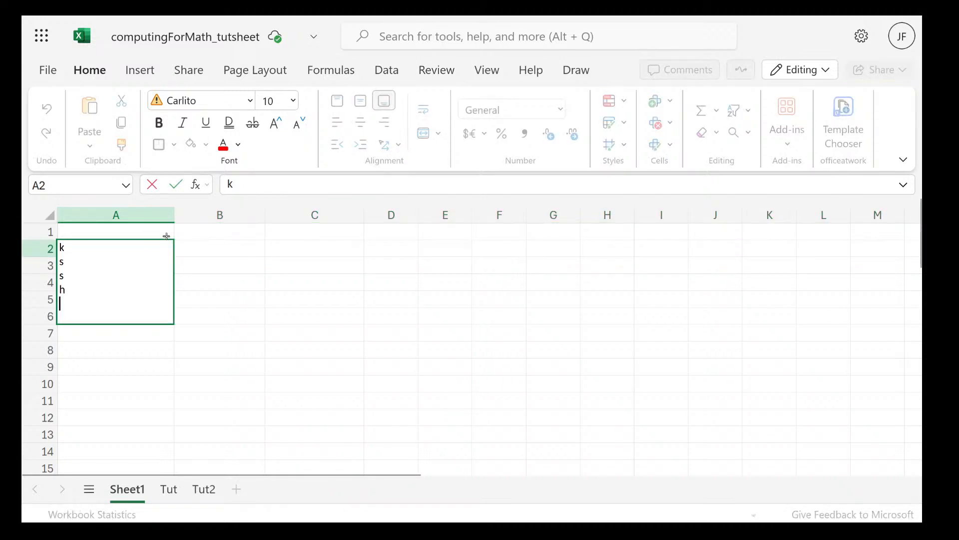
click(192, 234)
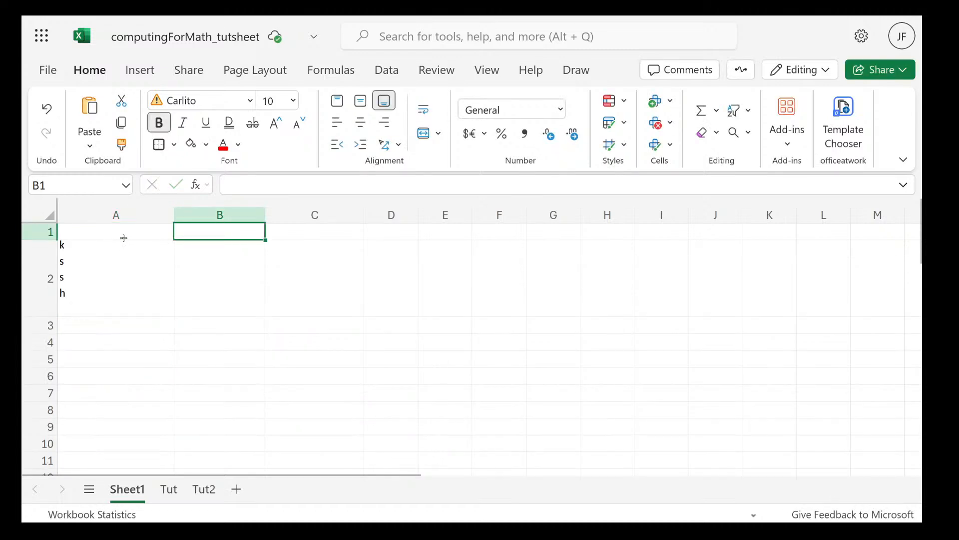
click(113, 257)
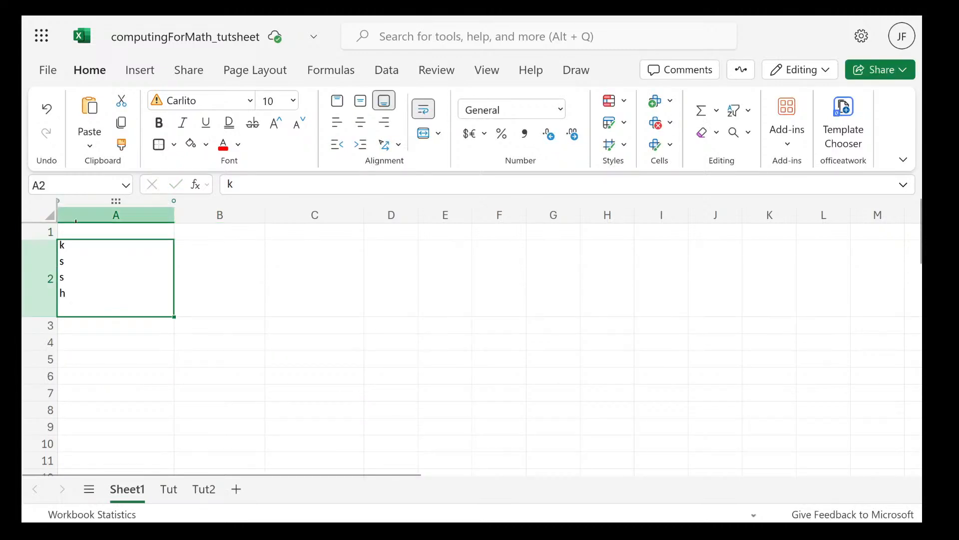
Turn off text wrapping for the whole of row 2 again
click(44, 269)
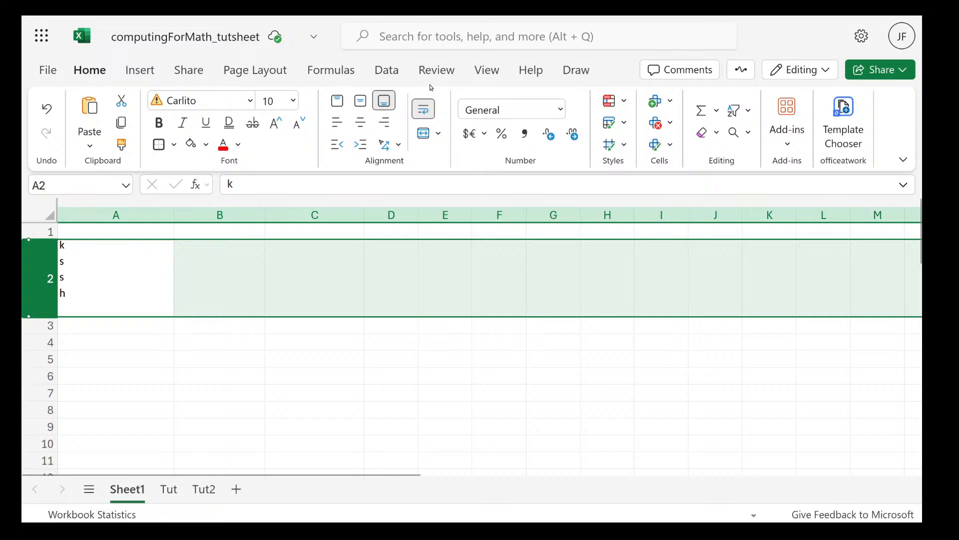
click(423, 109)
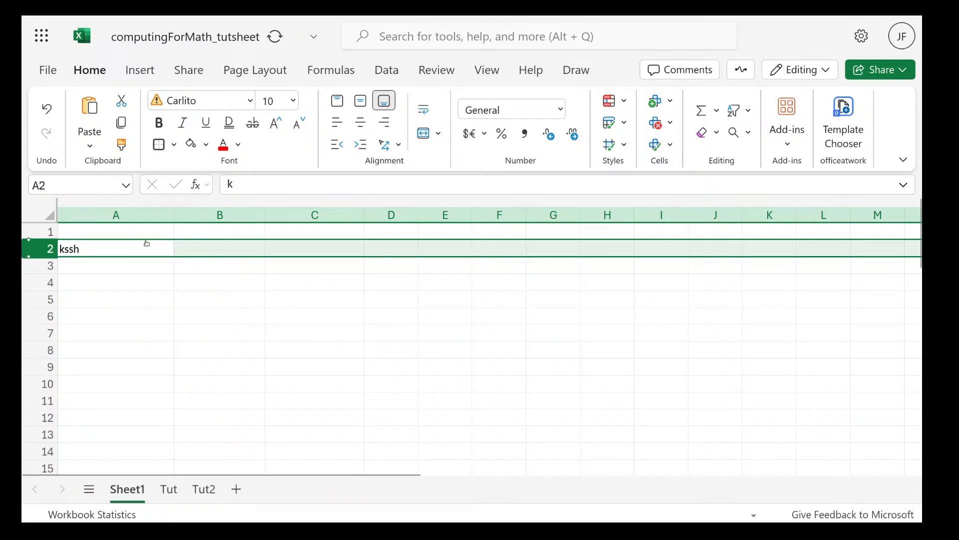
click(217, 256)
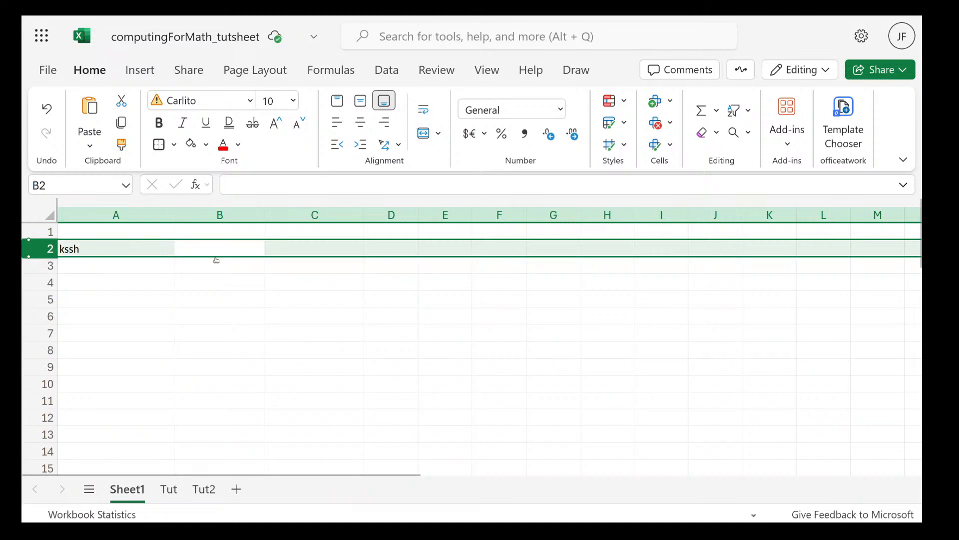
double_click(216, 255)
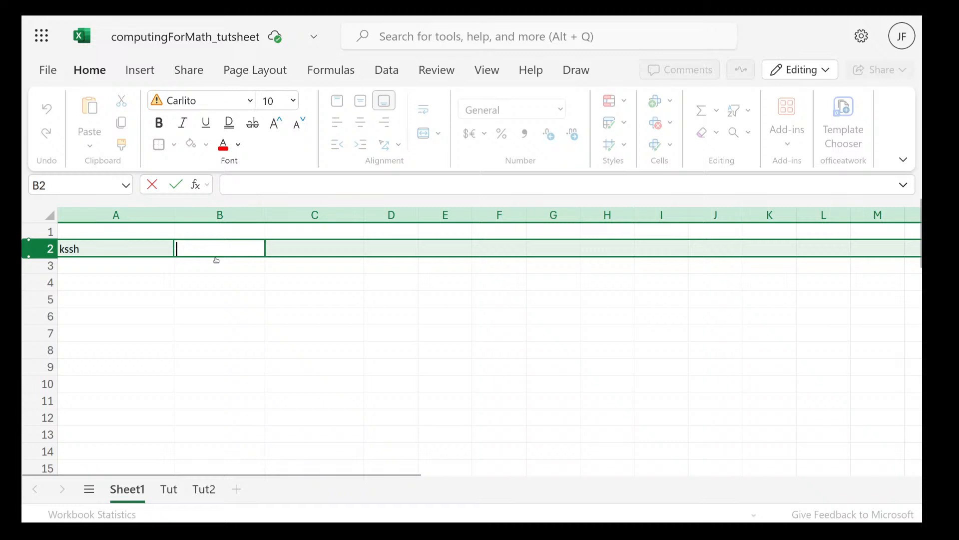
click(131, 231)
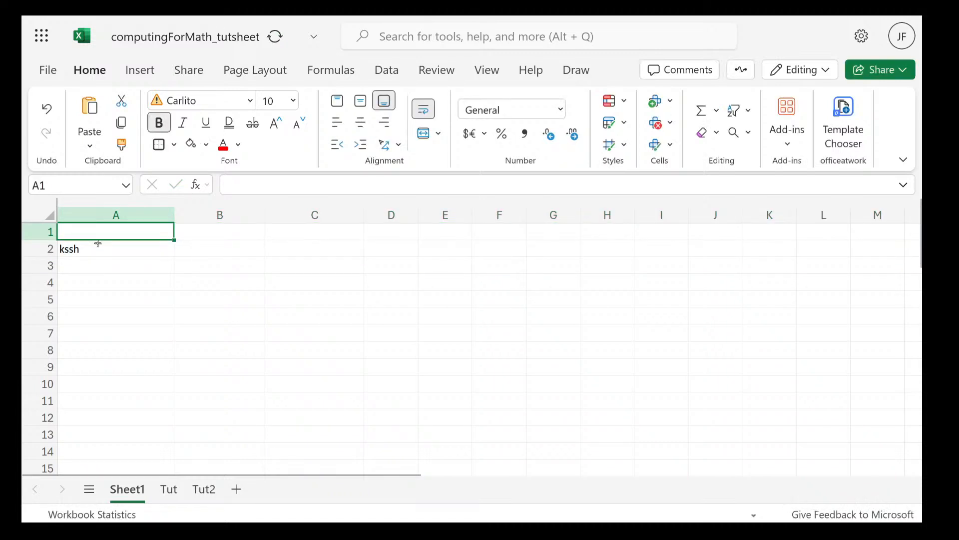
Enter the number 5 in cell A3
click(76, 266)
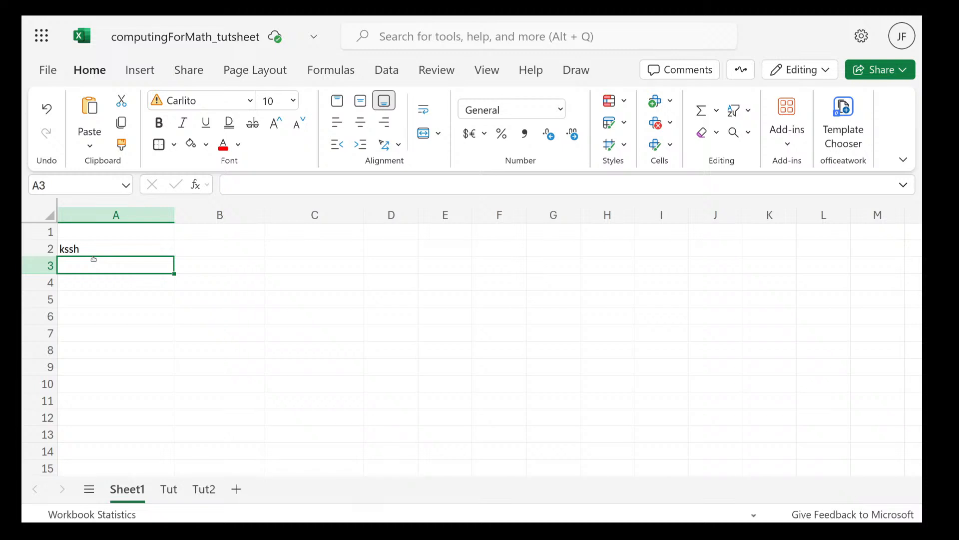
text(5)
key(Return)
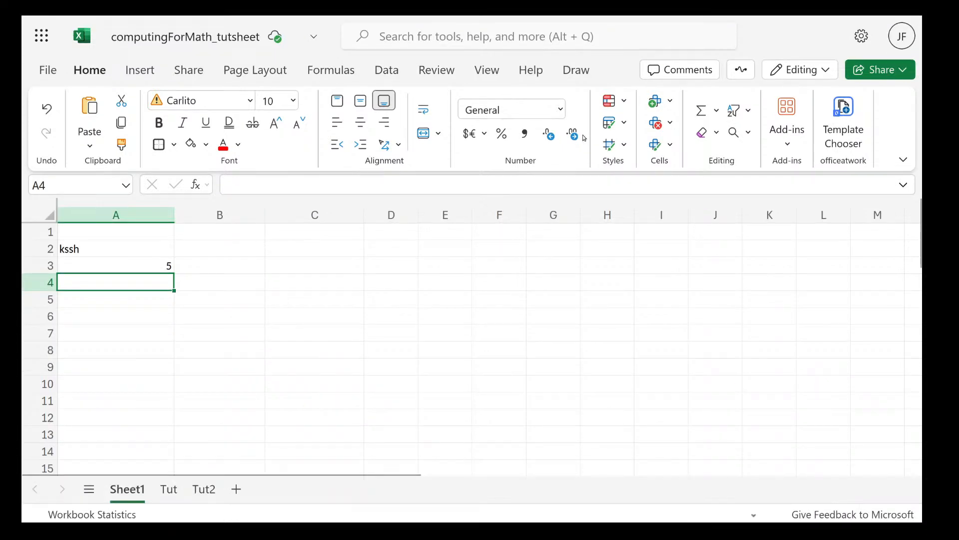
Format cell A4 as Fraction and enter 0.2 in it
click(560, 110)
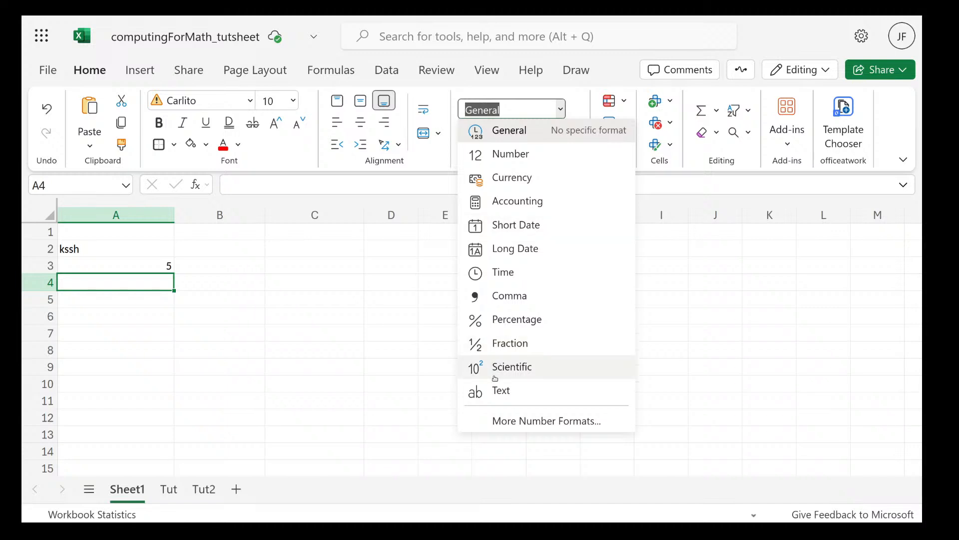
click(519, 345)
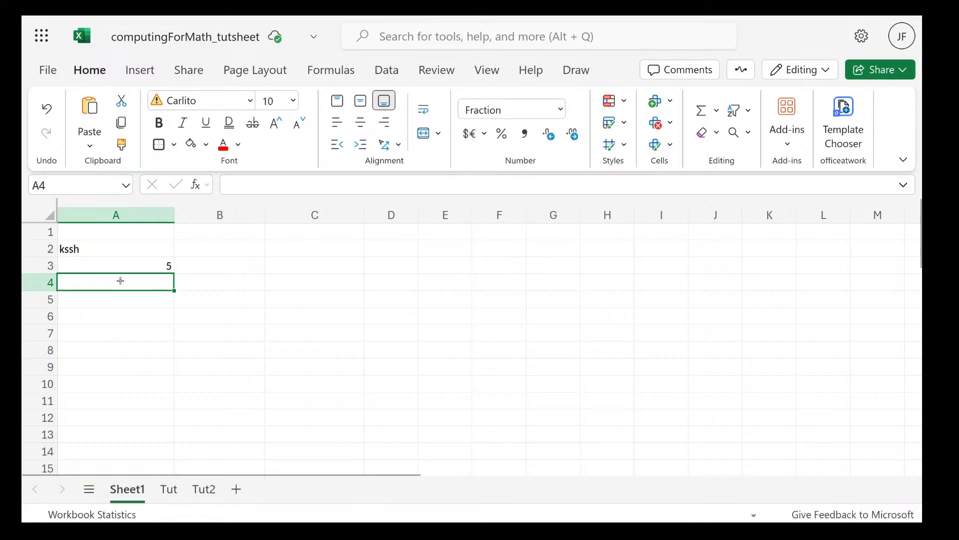
double_click(120, 281)
text(0)
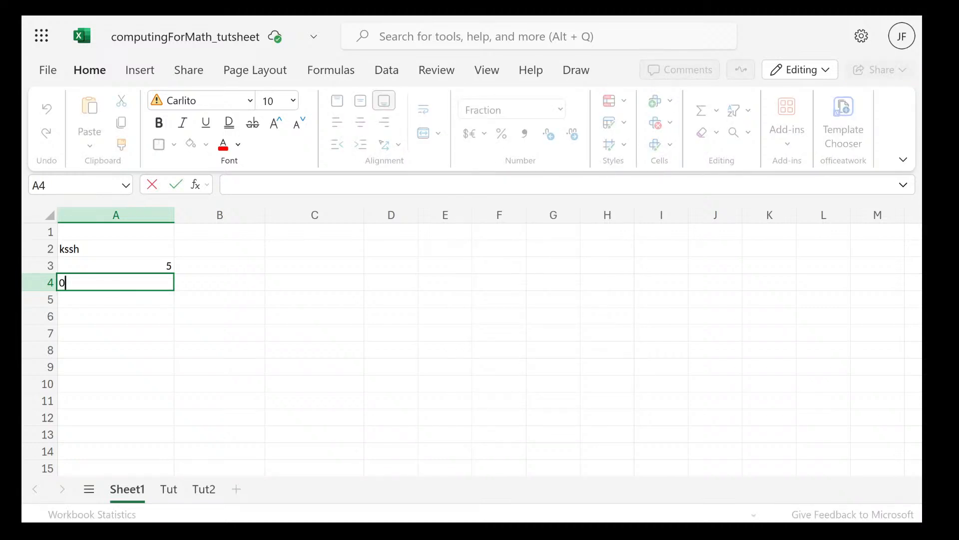
text(.2)
key(Return)
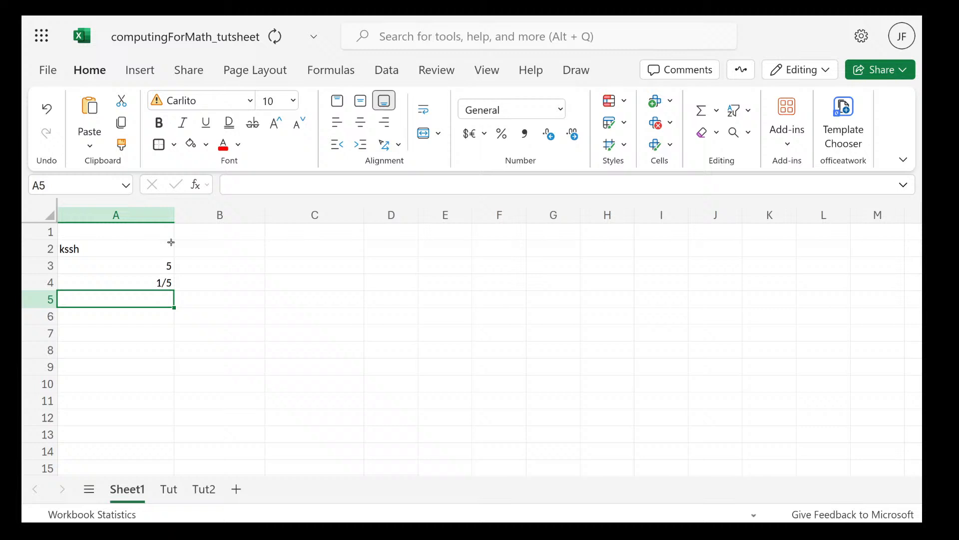
click(139, 281)
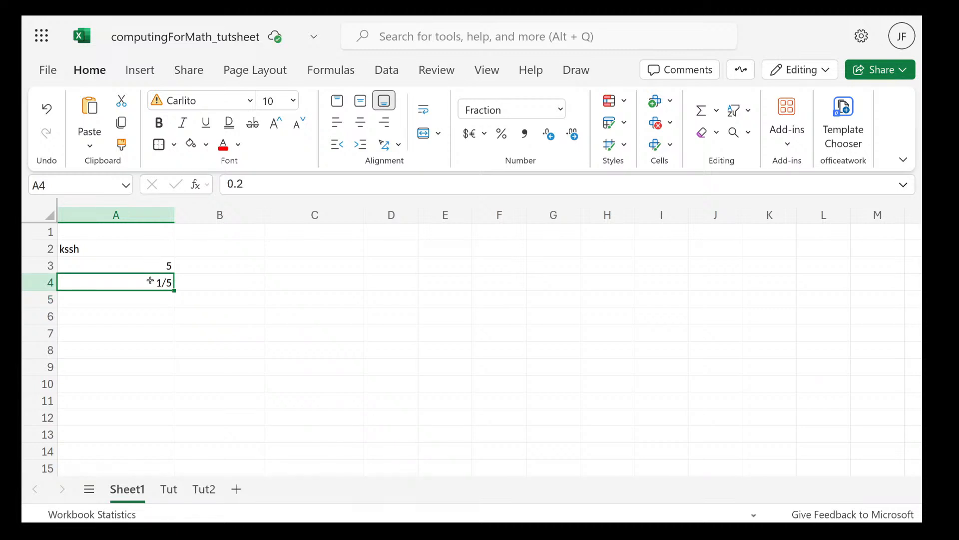
click(568, 103)
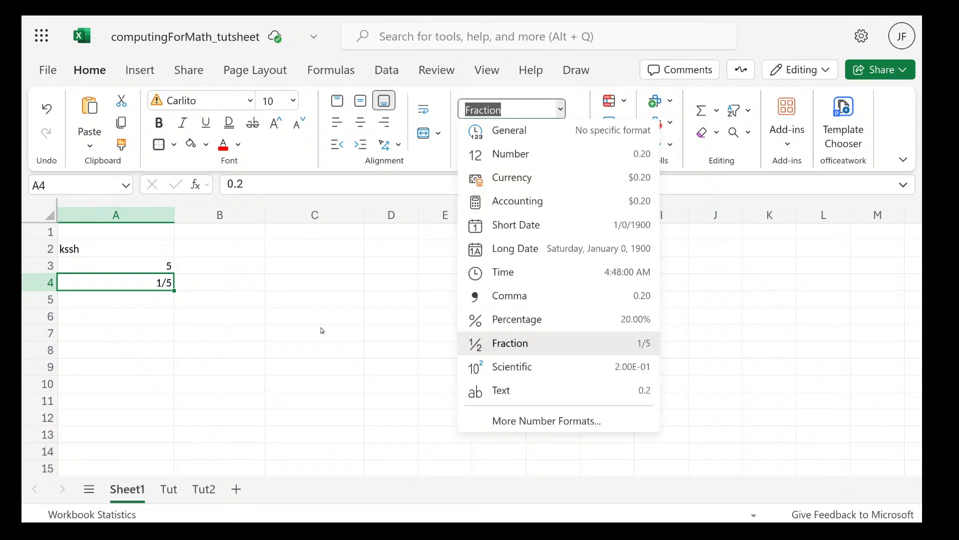
click(125, 299)
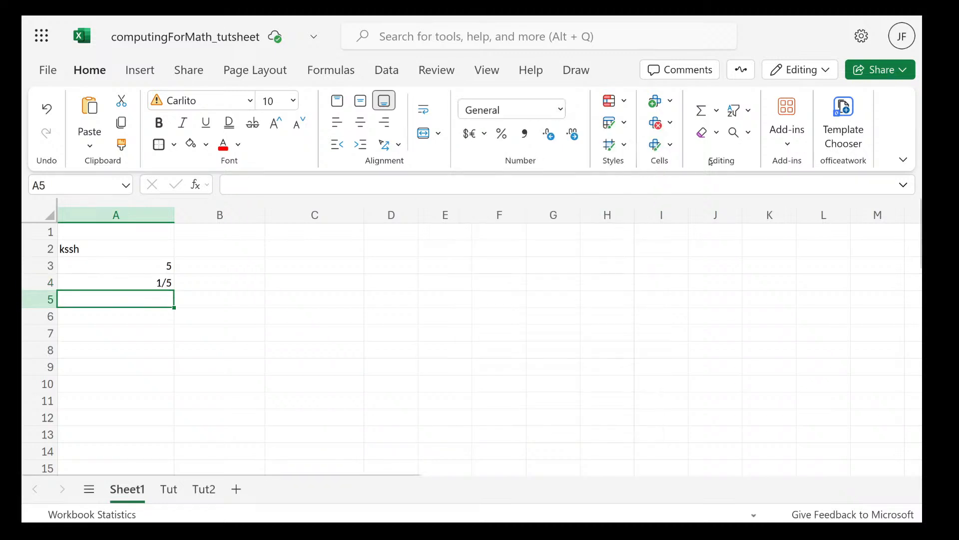
Format cell A5 as Short Date with the date 3/22/2025, and fill the date series down to cell A12
click(561, 109)
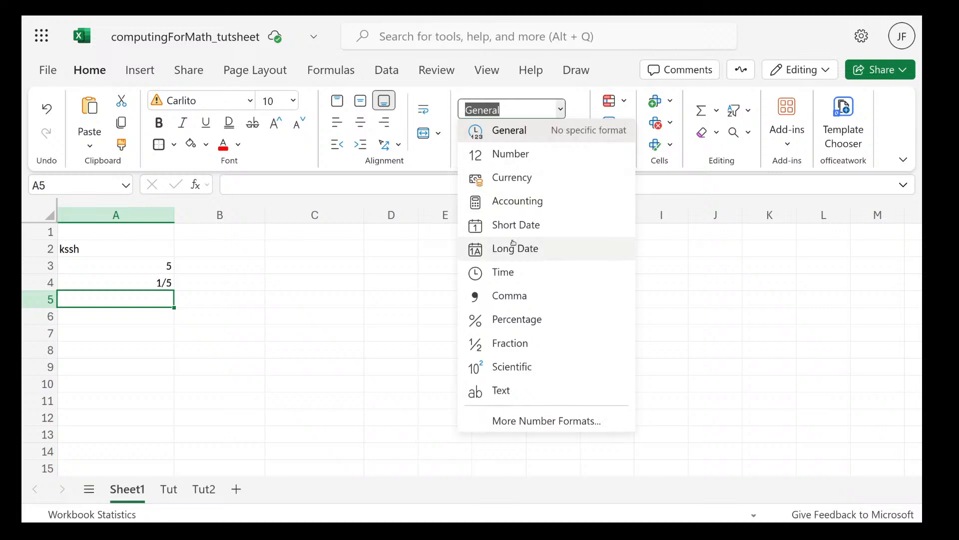
click(557, 225)
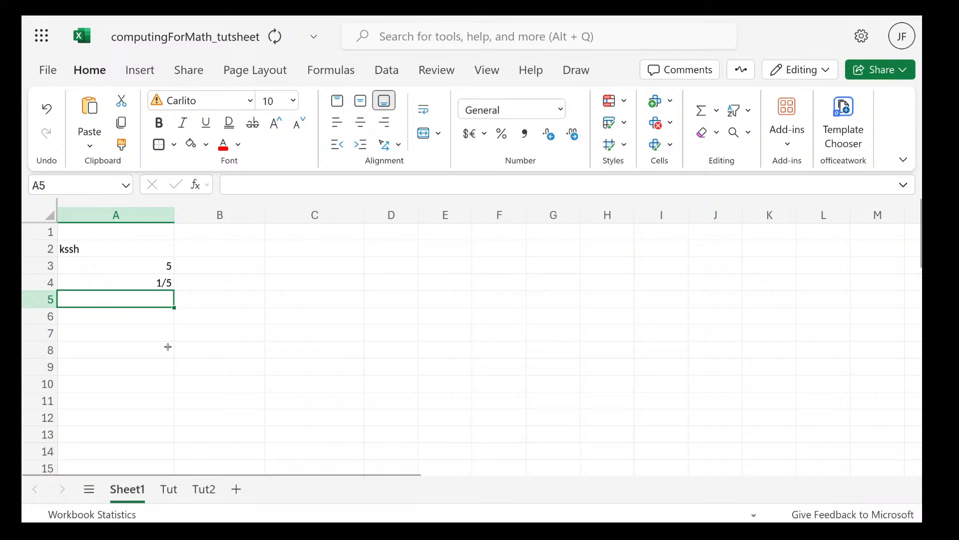
double_click(142, 299)
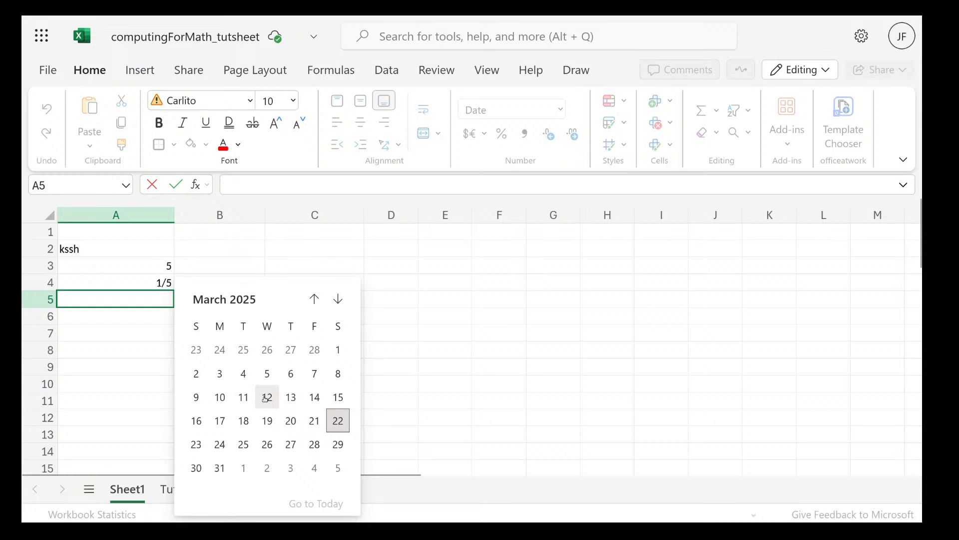
click(343, 422)
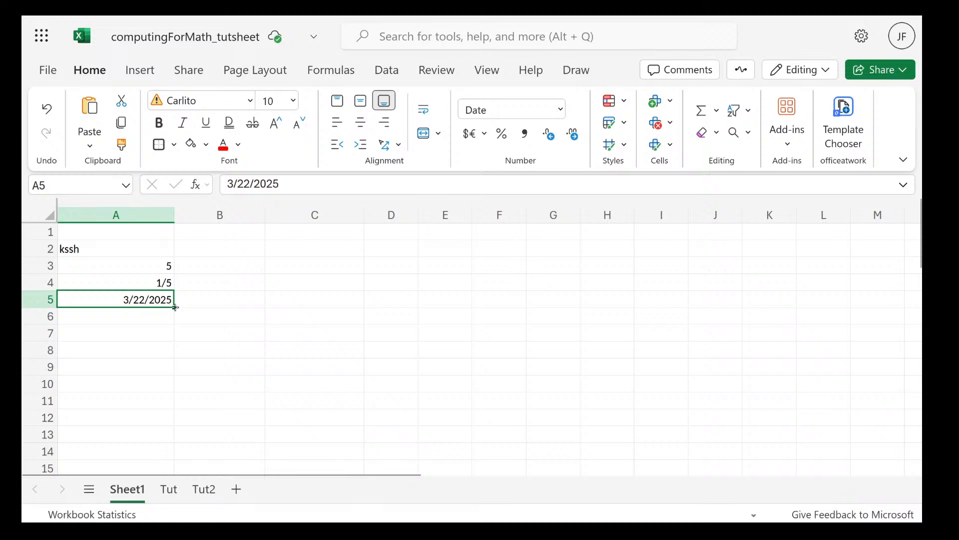
drag(175, 307, 158, 424)
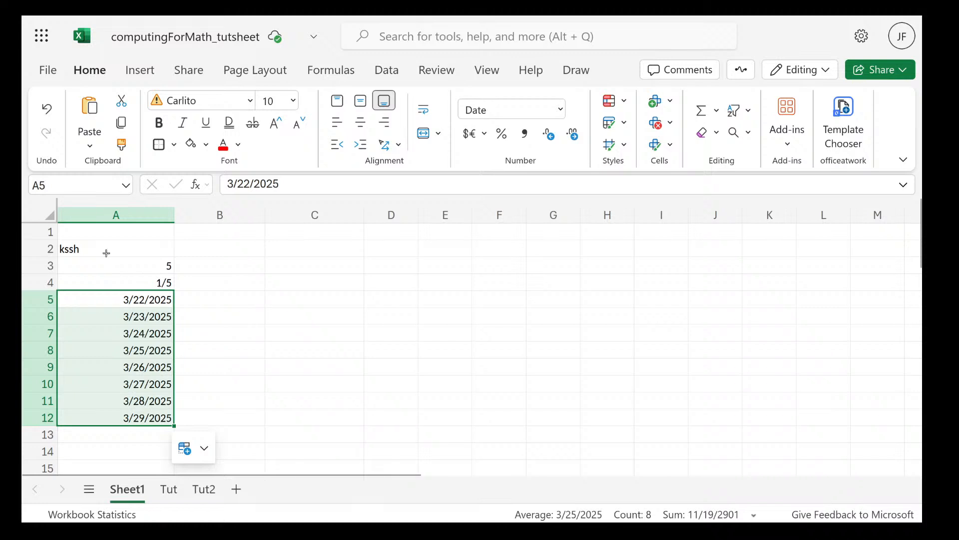
Delete the contents of cells A2 to A12
drag(107, 253, 121, 415)
key(Delete)
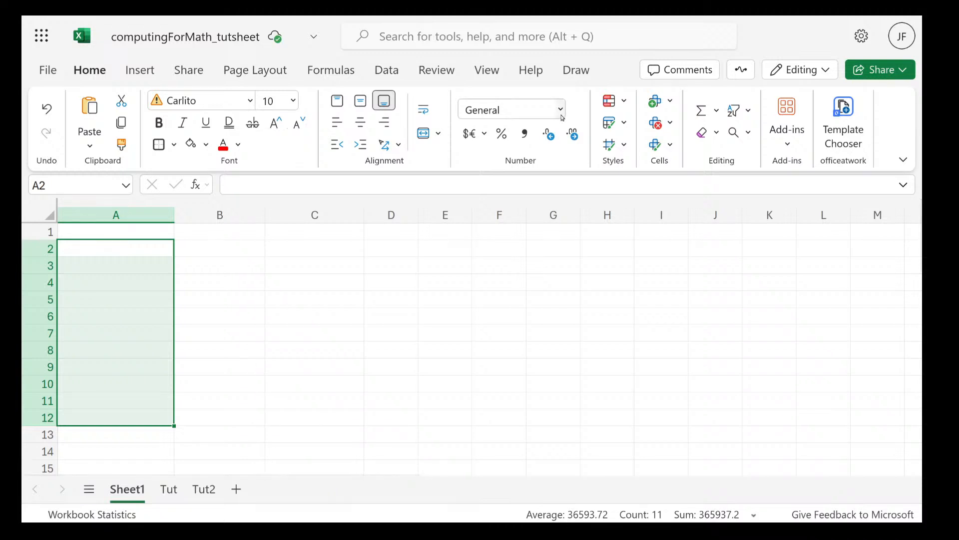
click(540, 109)
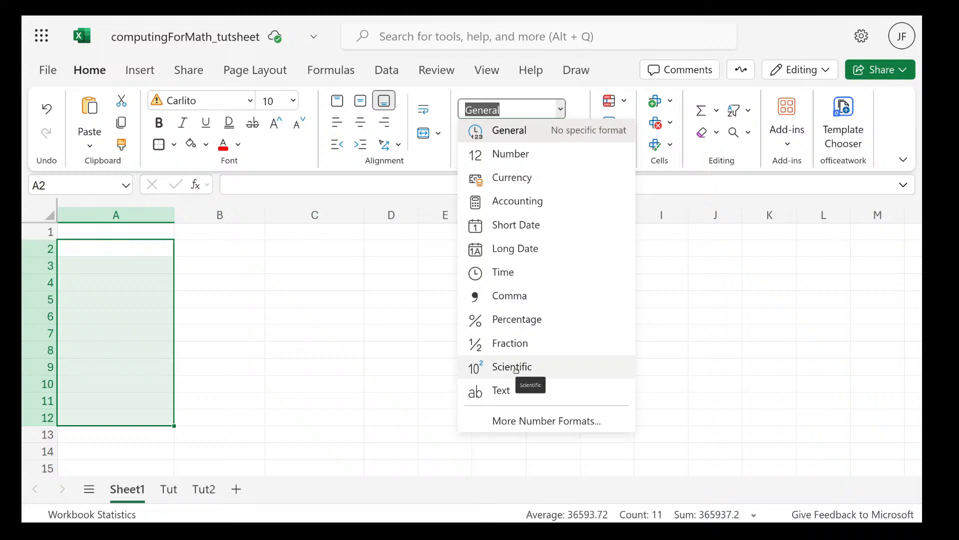
click(561, 109)
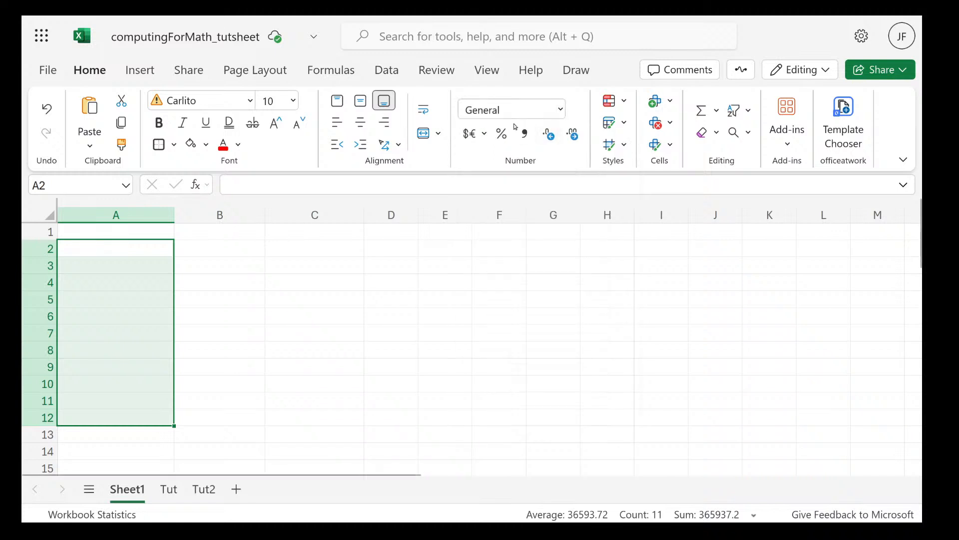
click(483, 133)
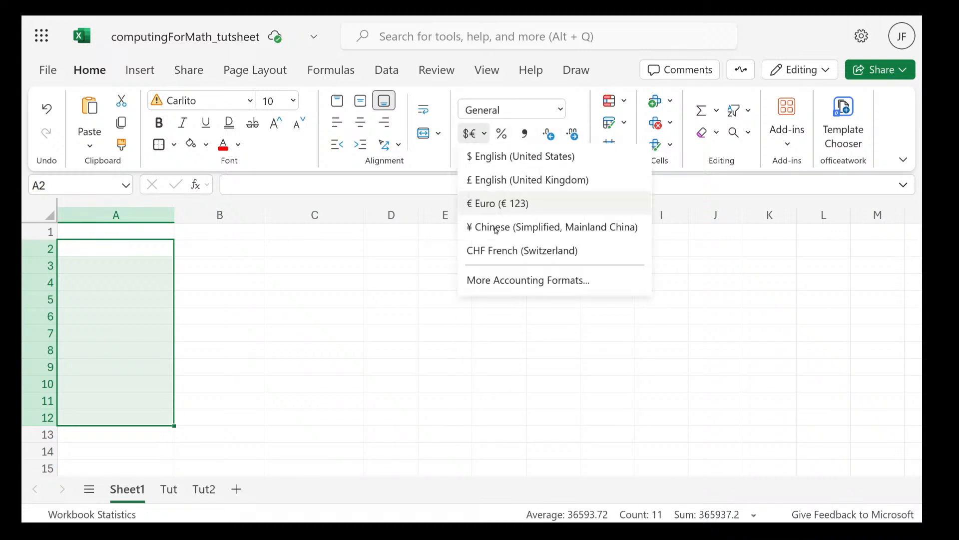
click(473, 375)
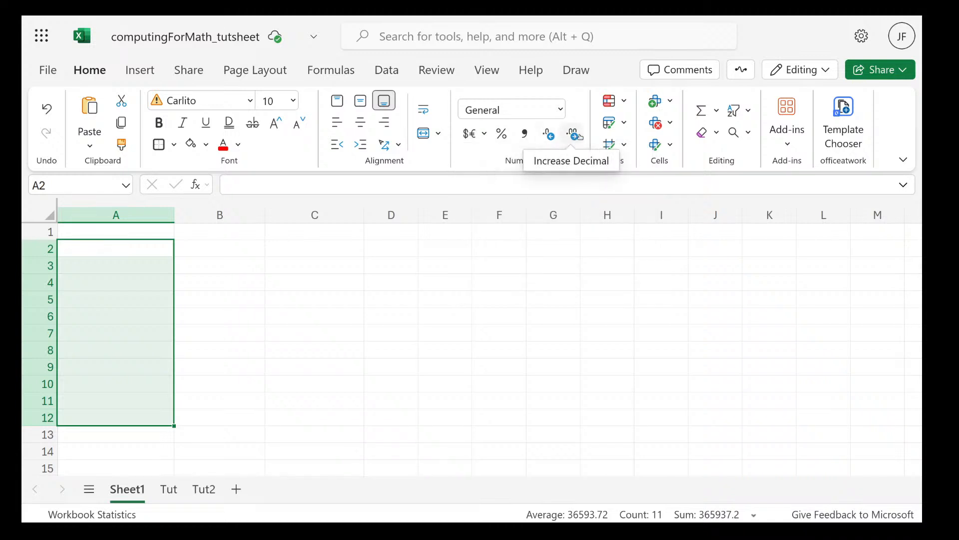
Enter 8 in cell B4 and increase its display to four decimal places
click(193, 284)
text(8)
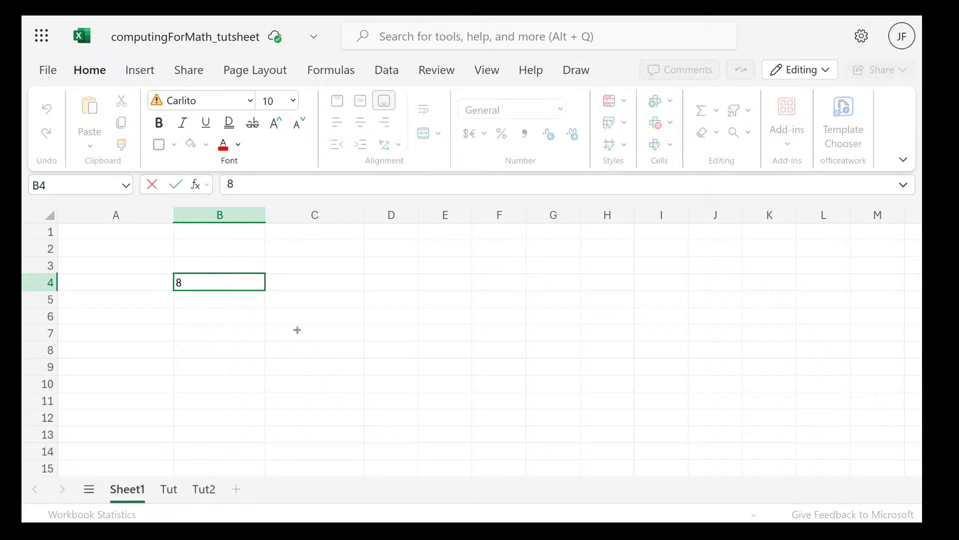
key(ctrl+Return)
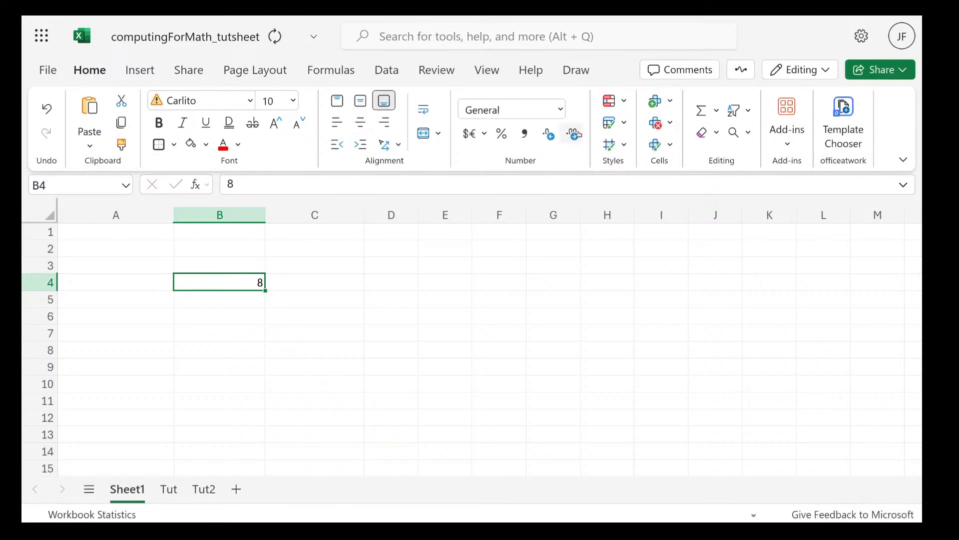
click(572, 134)
click(572, 135)
click(573, 136)
click(573, 136)
Reduce cell B4's display to no decimal places, and delete the cell's contents
click(548, 134)
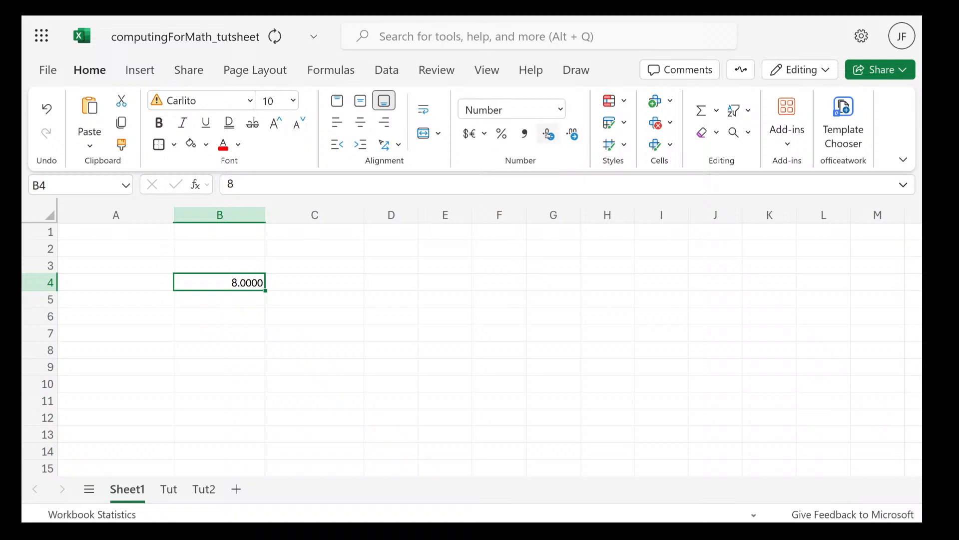
click(548, 135)
click(549, 135)
click(550, 136)
click(551, 136)
click(539, 283)
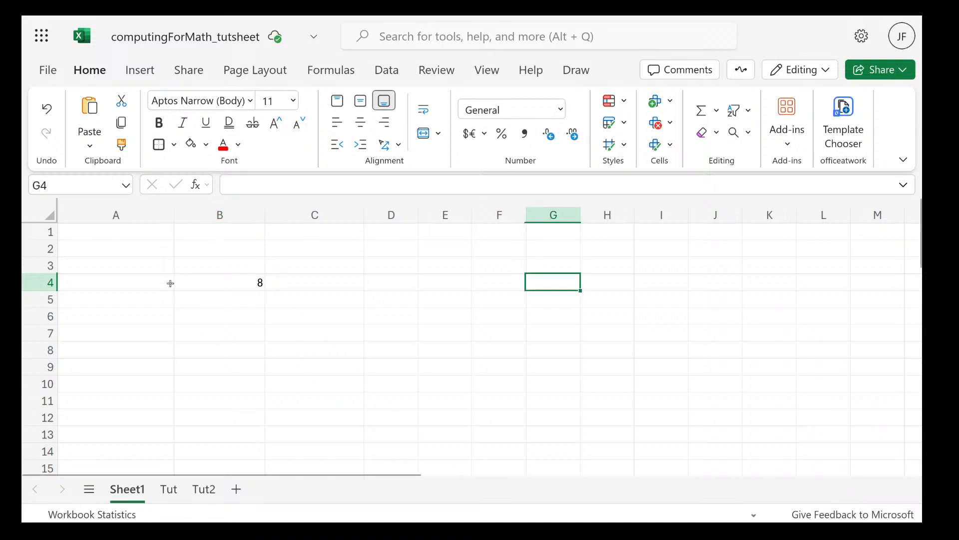
click(212, 282)
key(Delete)
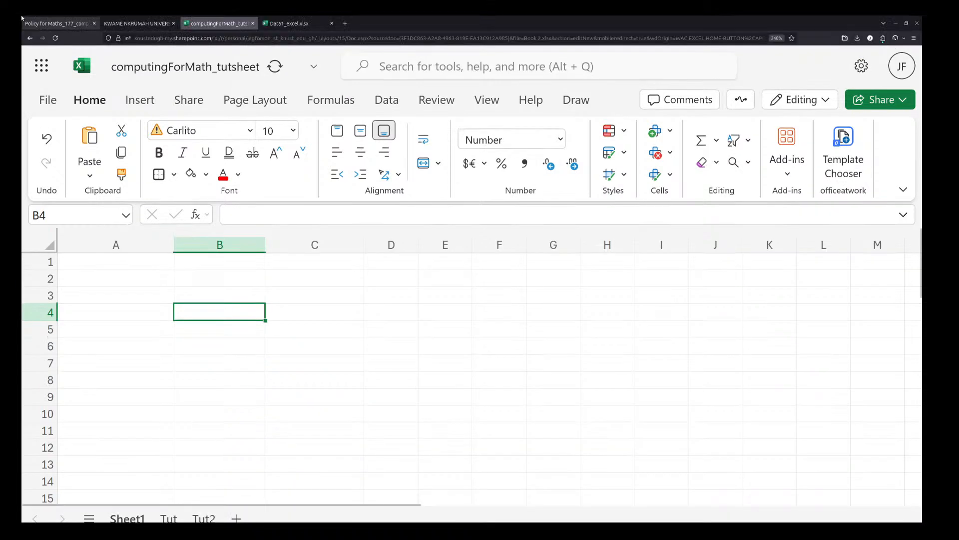
Switch to the course slides PDF in Firefox and read the slide on calculation operators and their default order
key(super)
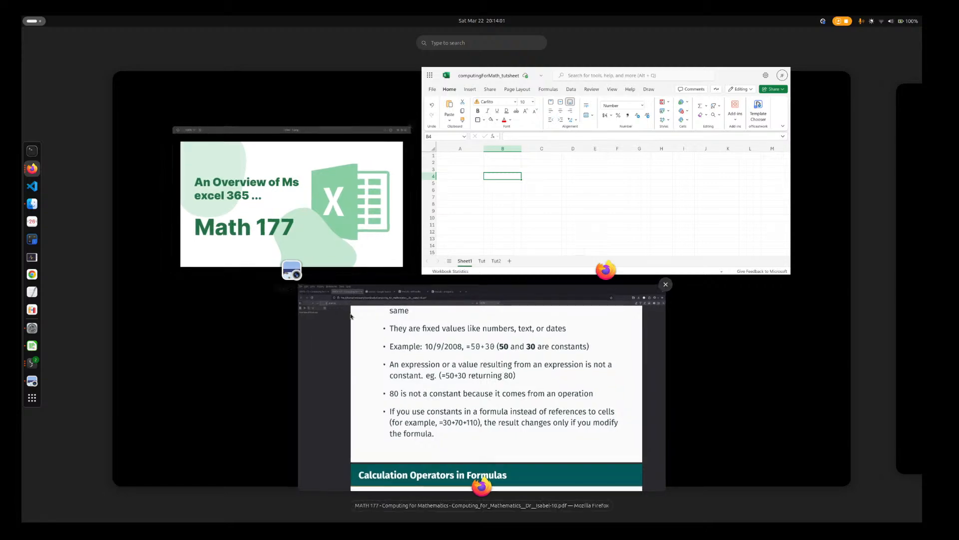
click(392, 371)
scroll(445, 406, down, 5)
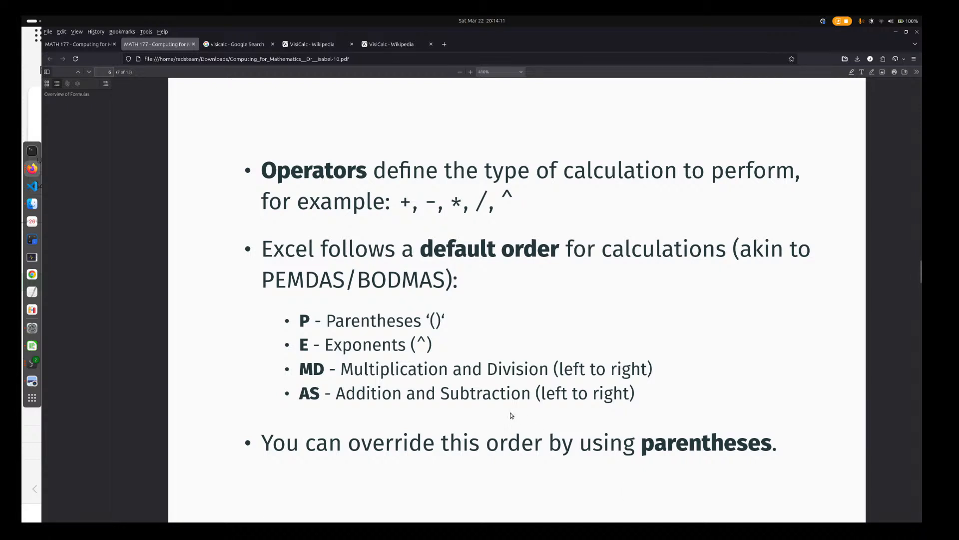
scroll(470, 424, down, 3)
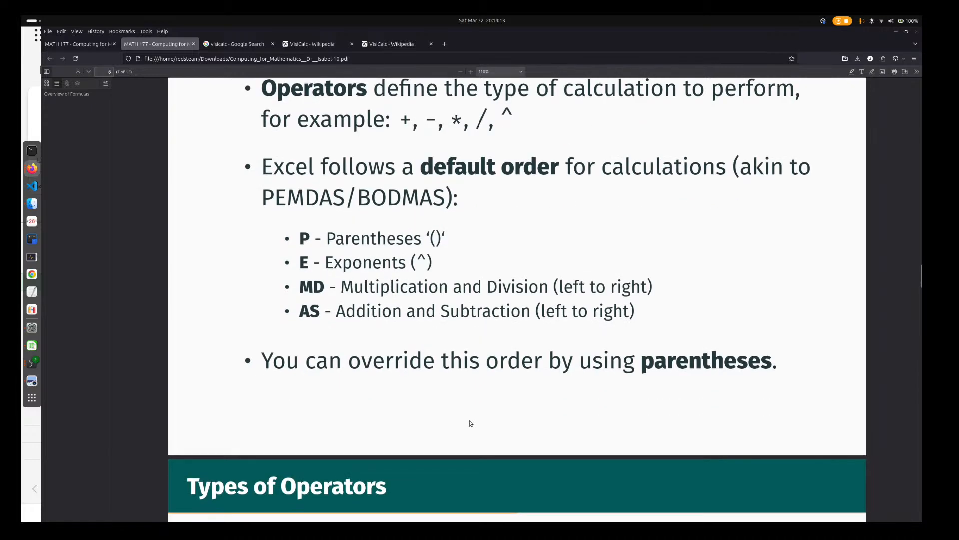
Switch to the Excel workbook computingForMath_tutsheet and enter bodmas in cell B2 of Sheet1
key(super)
click(559, 250)
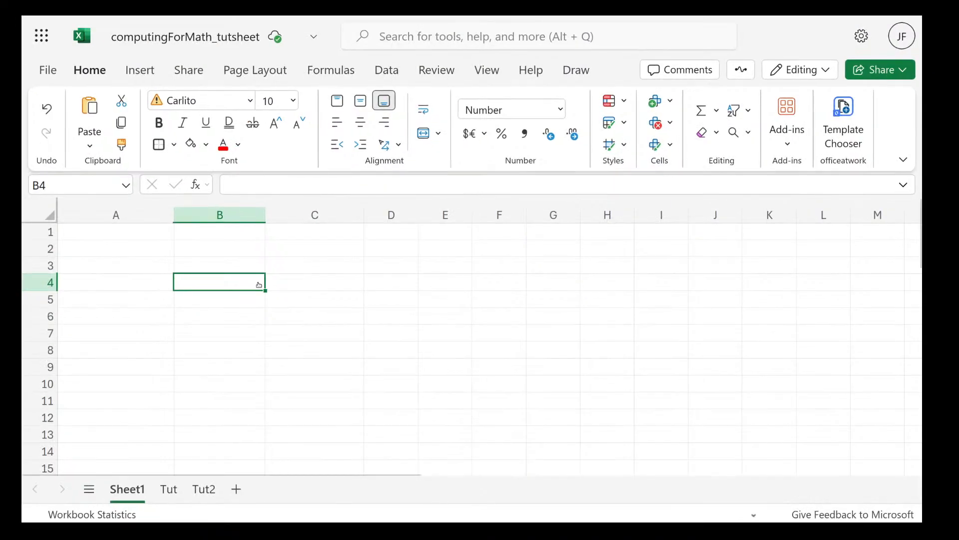
click(218, 250)
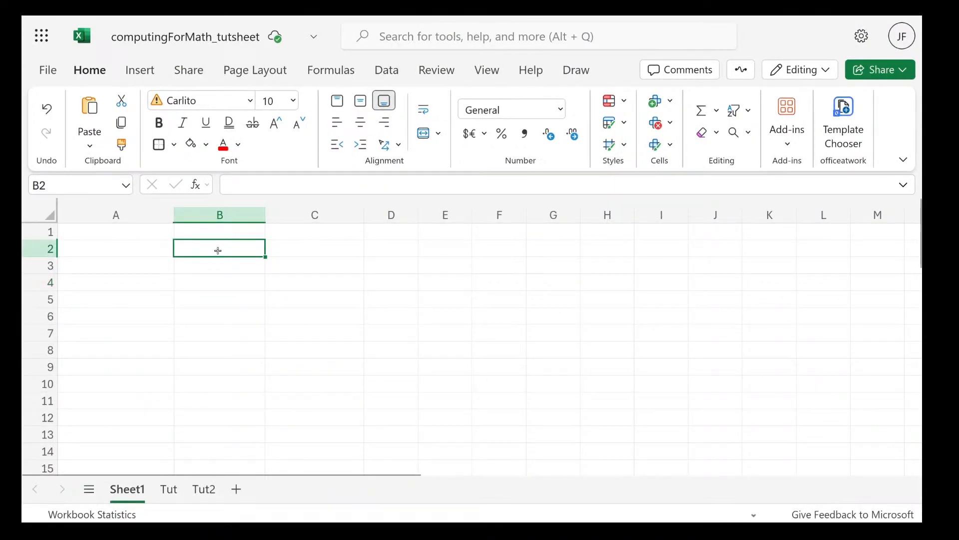
text(bodma)
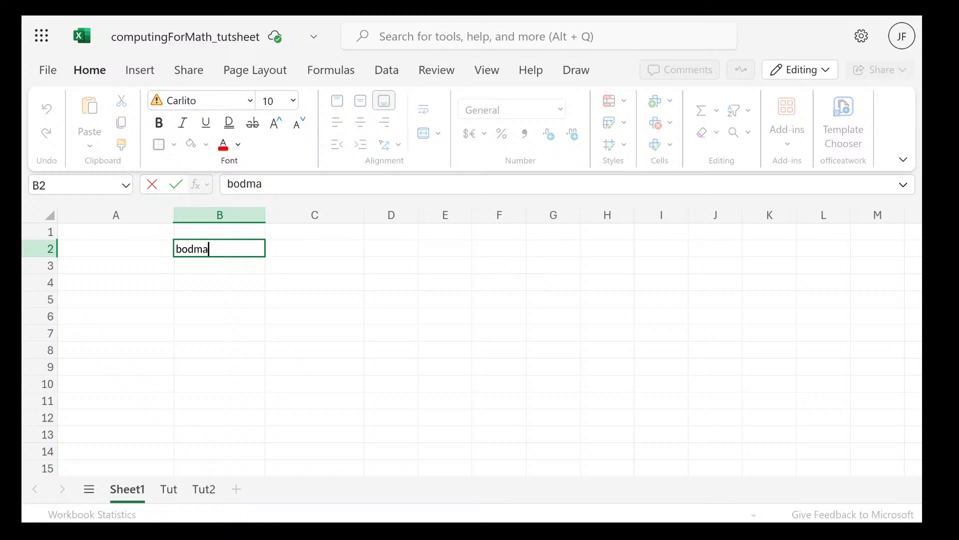
text(s)
Enter pemdas in cell C2, beside the bodmas entry
click(314, 256)
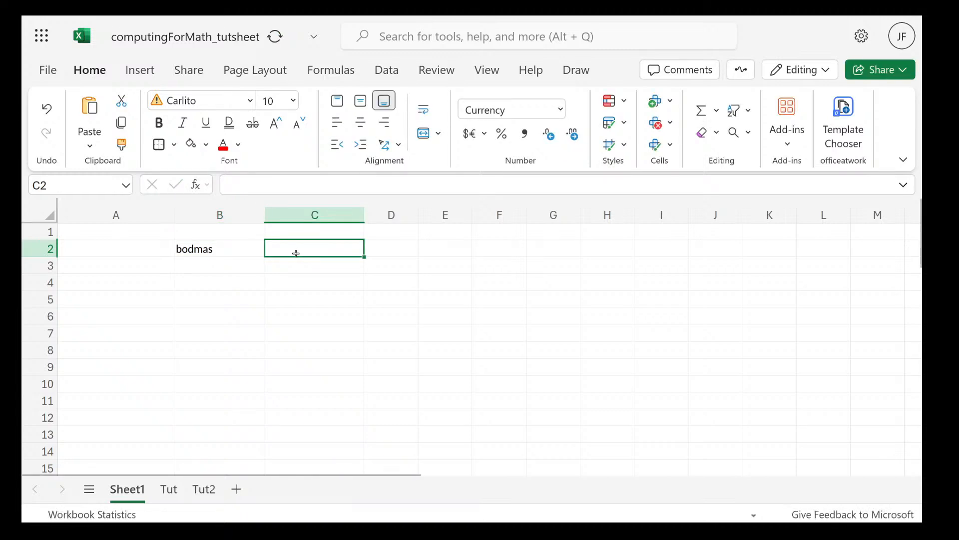
text(pedm)
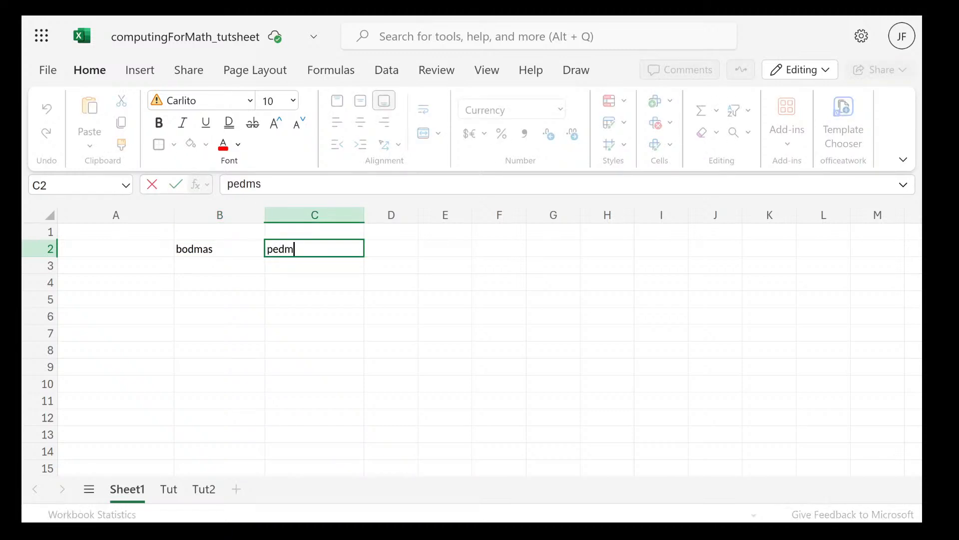
key(BackSpace)
key(BackSpace)
text(mdas)
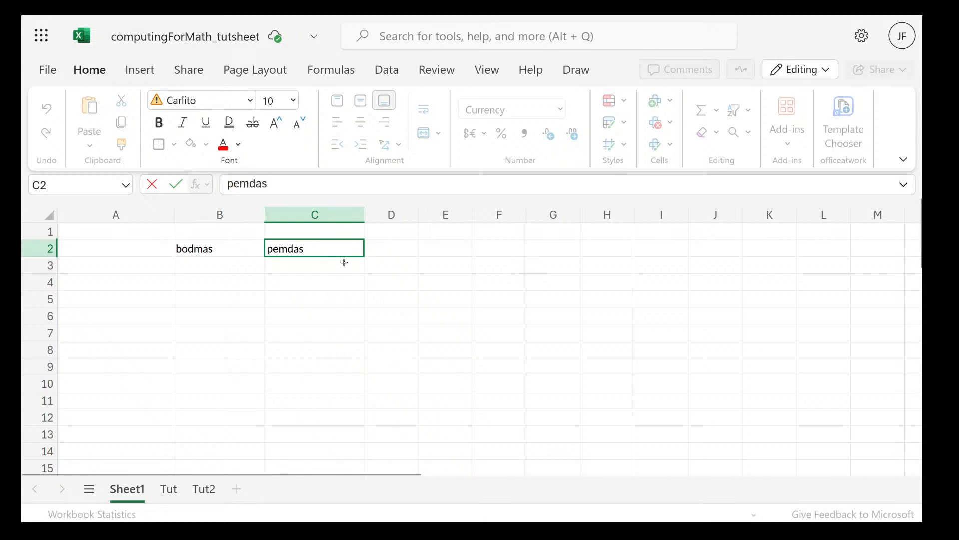
Compare the letters of bodmas in cell B2 with those of pemdas in cell C2
key(super)
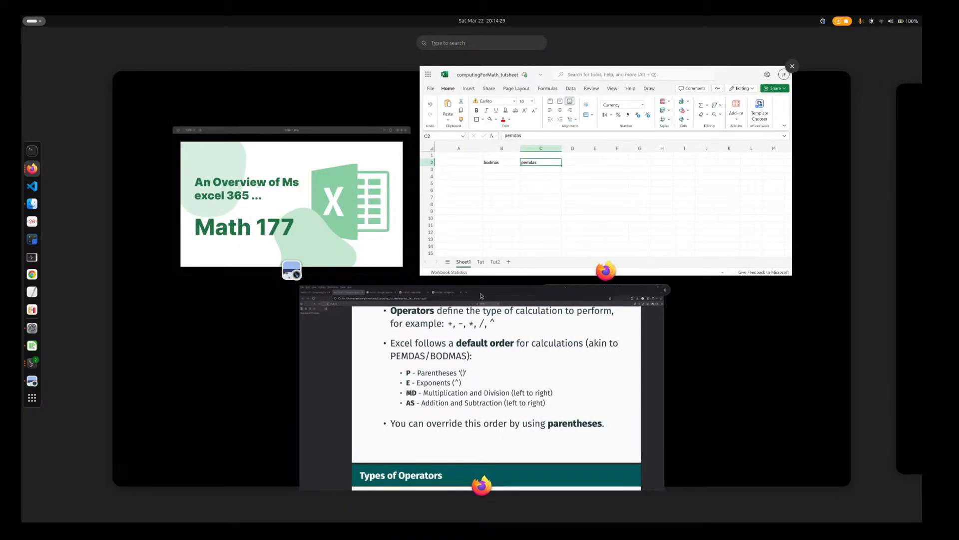
click(568, 189)
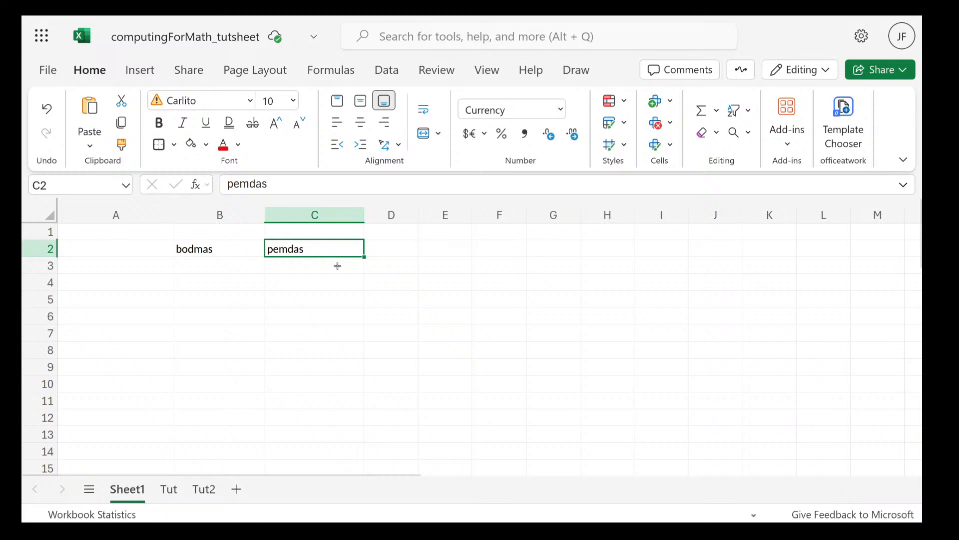
double_click(280, 249)
click(274, 249)
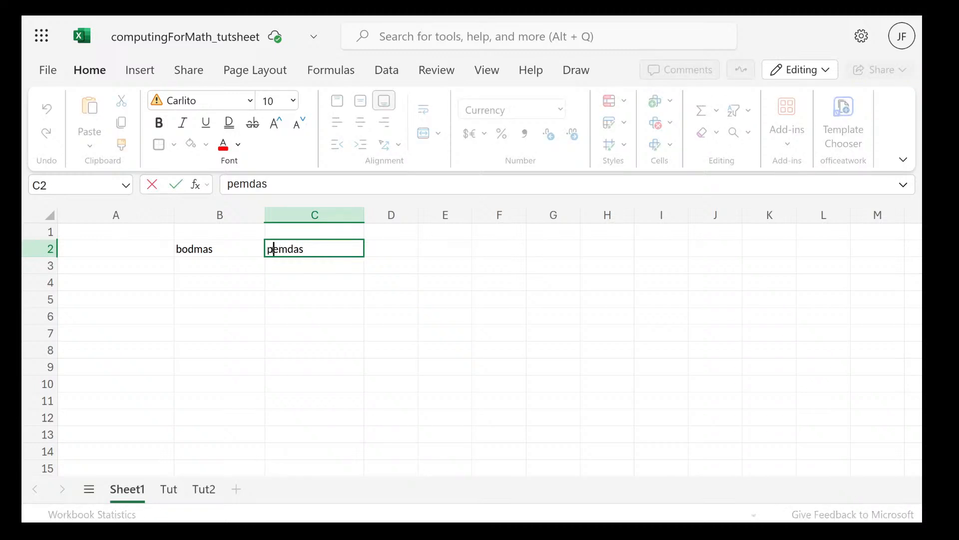
drag(273, 249, 268, 248)
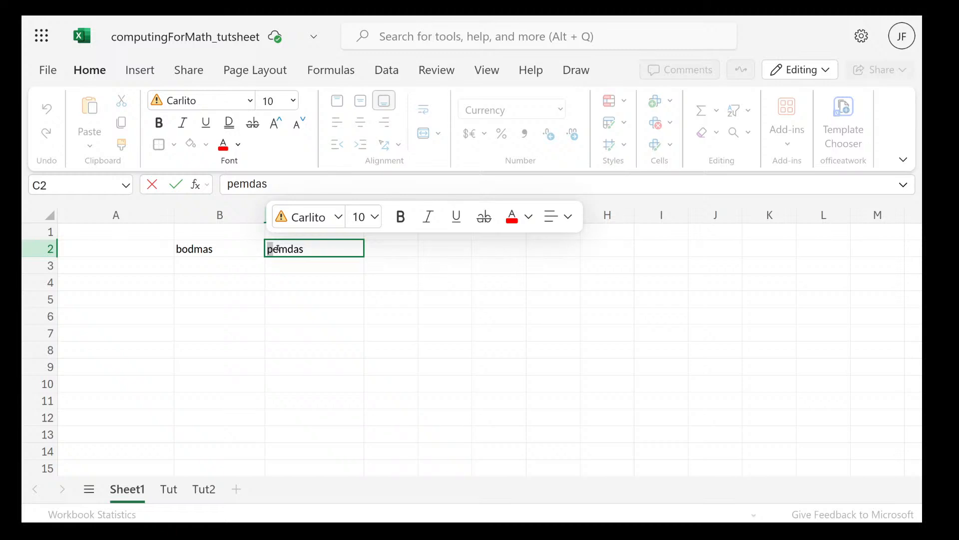
click(230, 244)
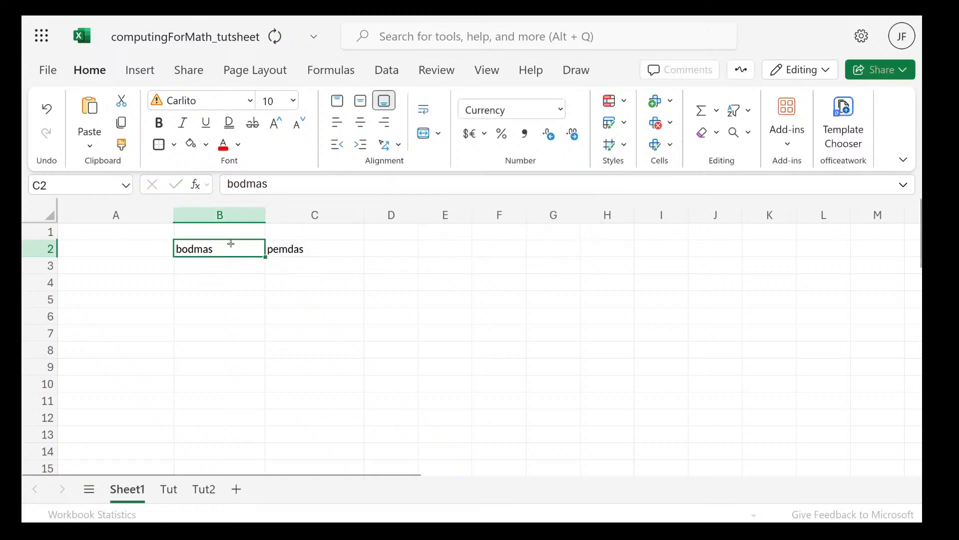
click(302, 249)
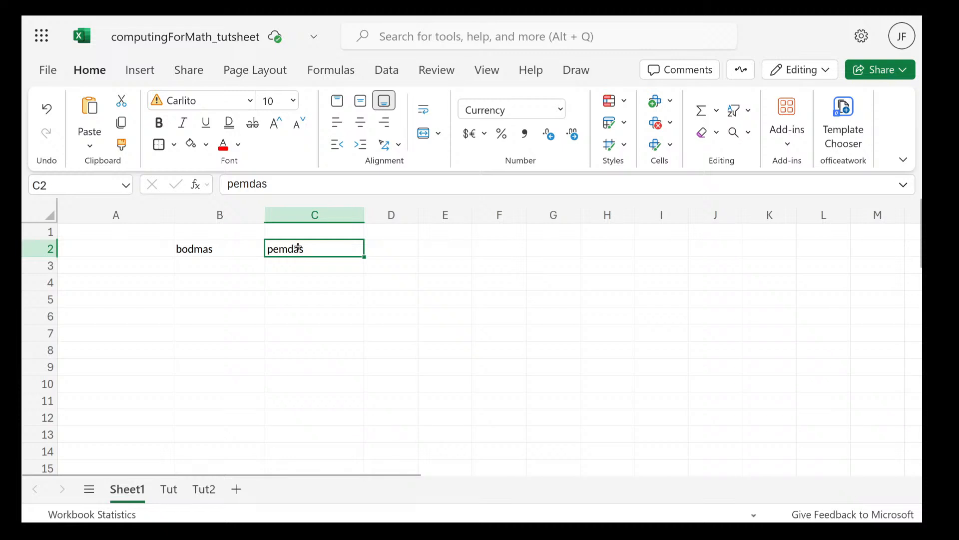
click(223, 249)
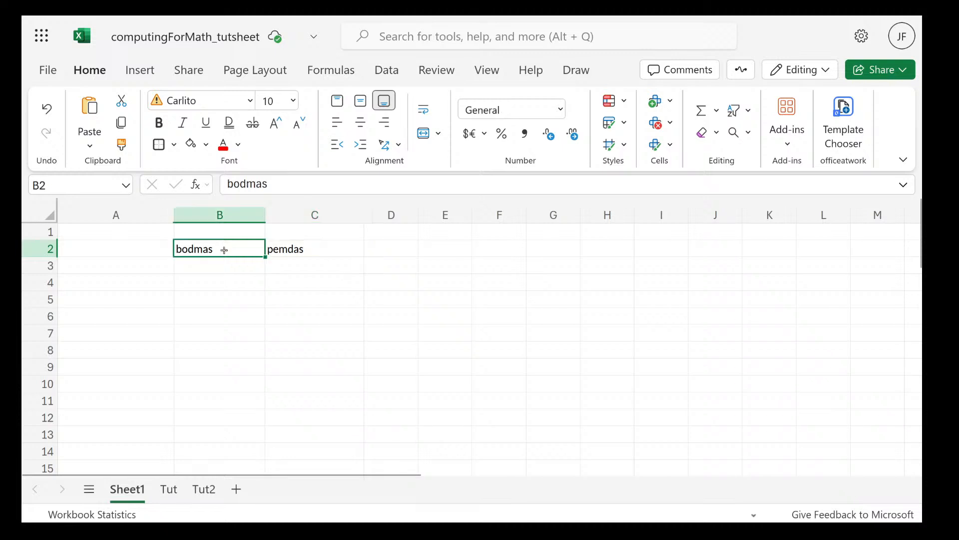
click(294, 246)
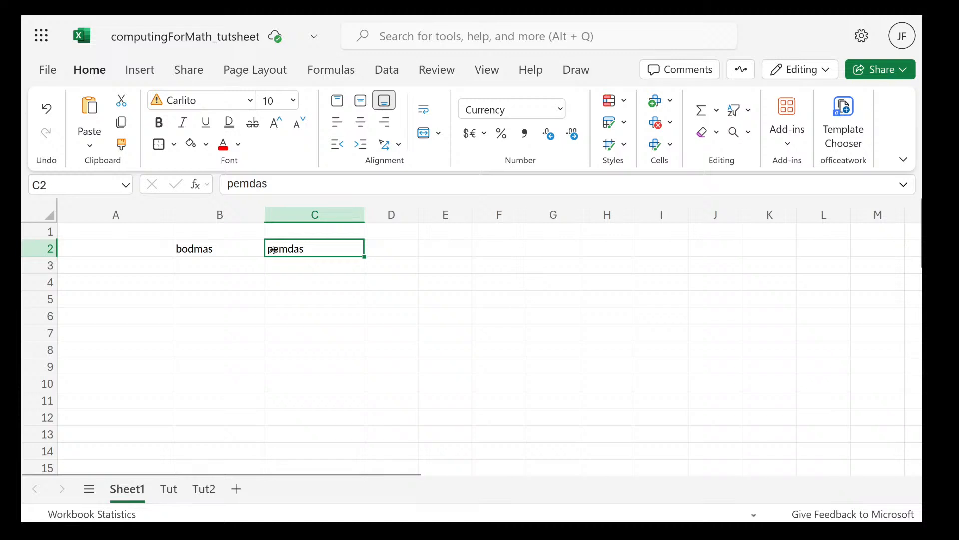
key(F2)
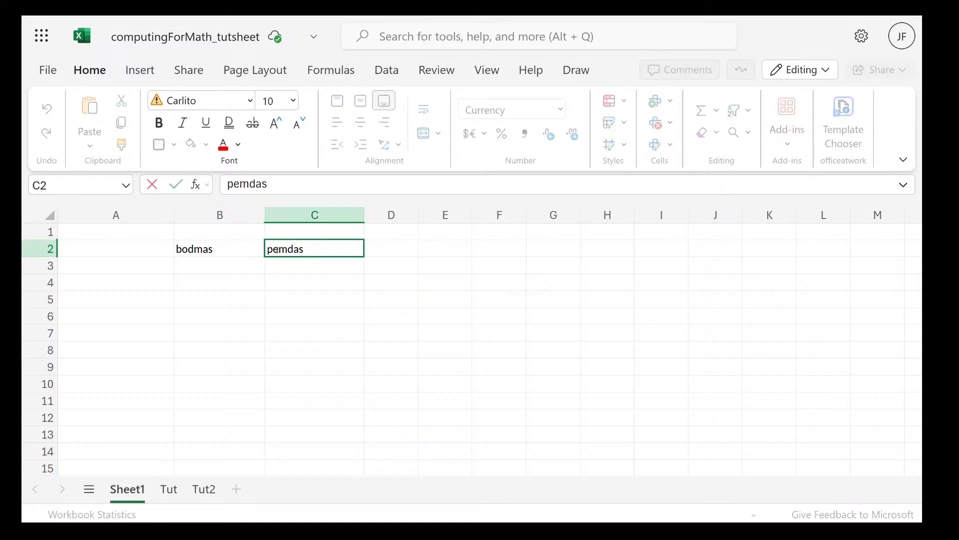
double_click(276, 250)
click(384, 267)
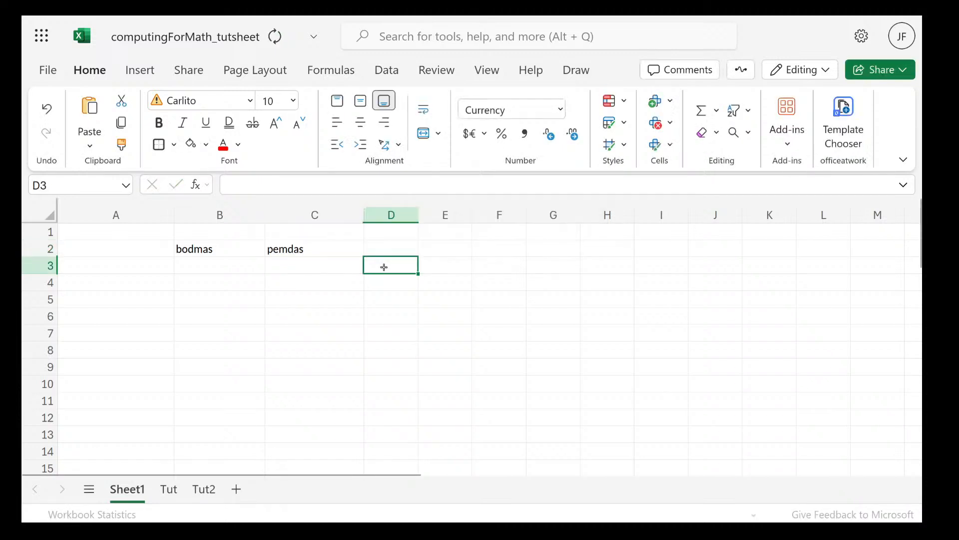
Enter parenthesis in cell D2 and widen column D to fit the word
click(384, 250)
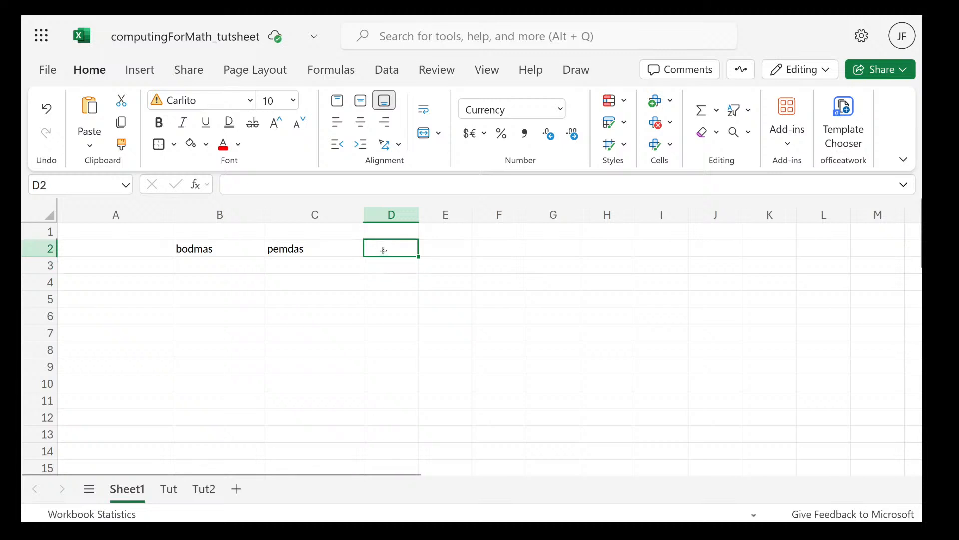
text(pre)
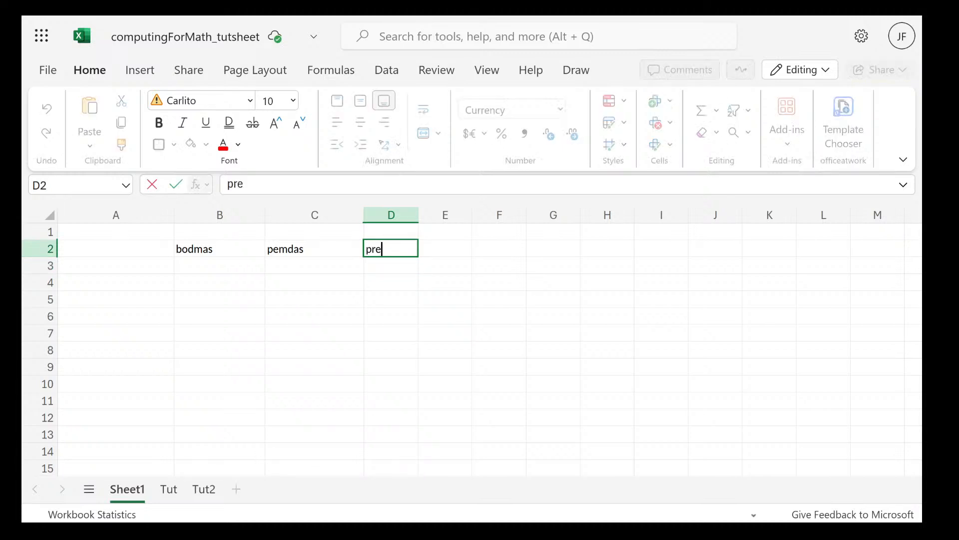
key(BackSpace)
key(BackSpace)
text(are)
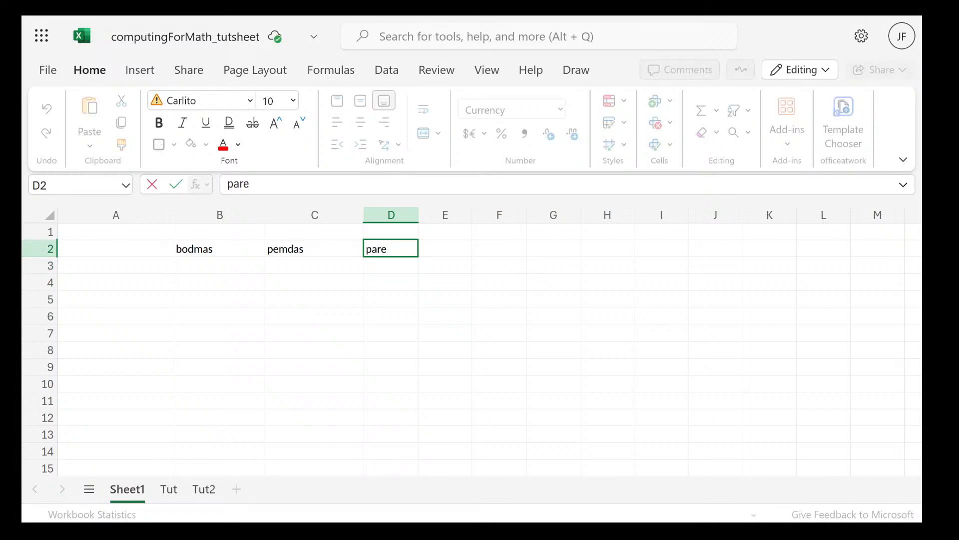
text(nthesis)
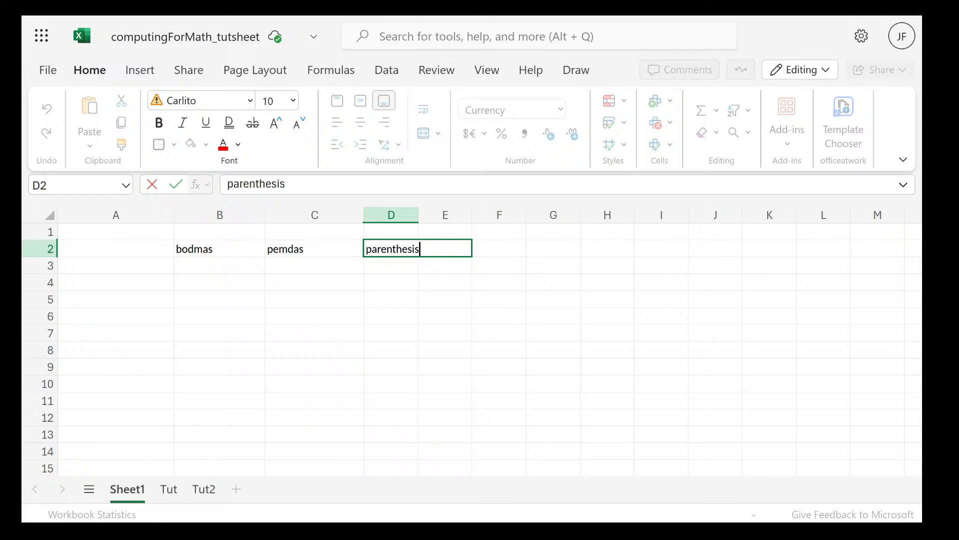
key(Tab)
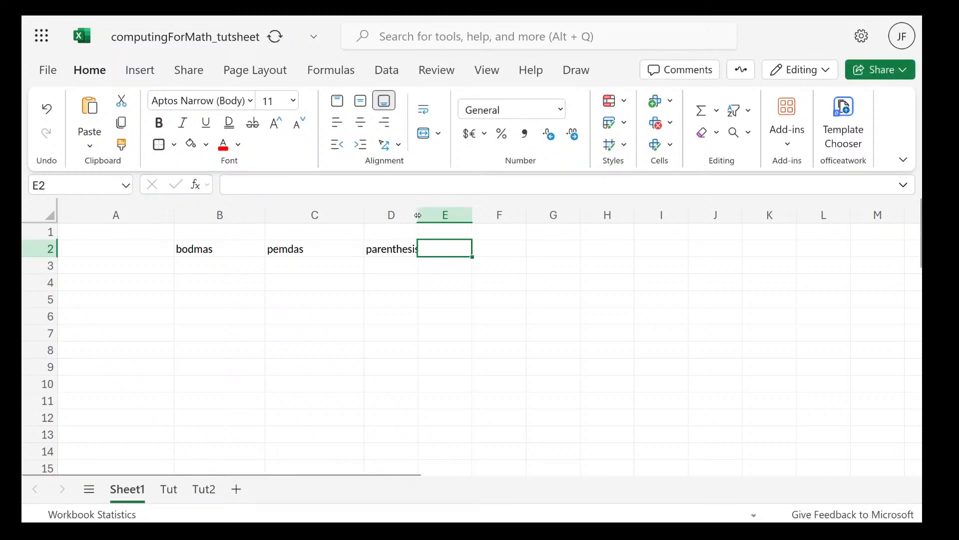
drag(419, 217, 441, 218)
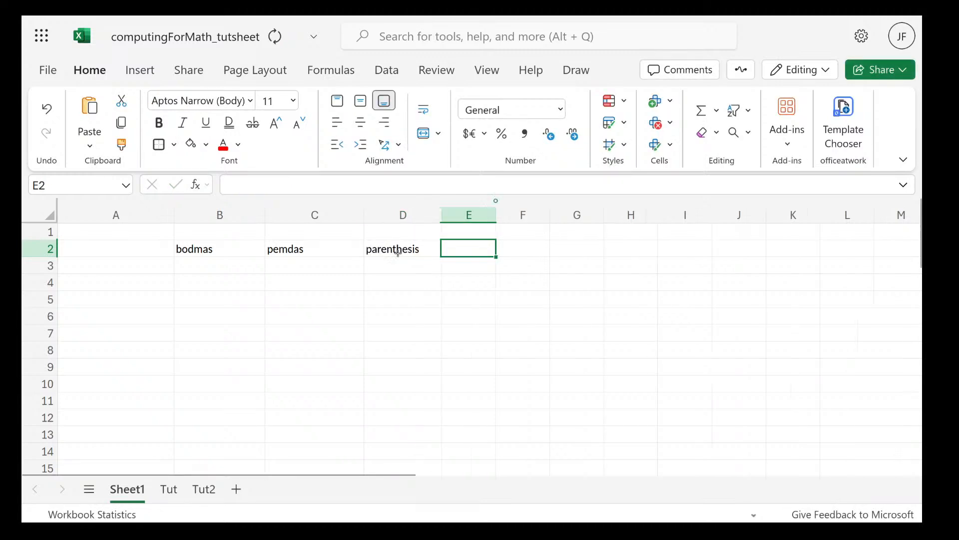
Enter exponentiation in cell E2 and widen column E to fit the word
double_click(459, 252)
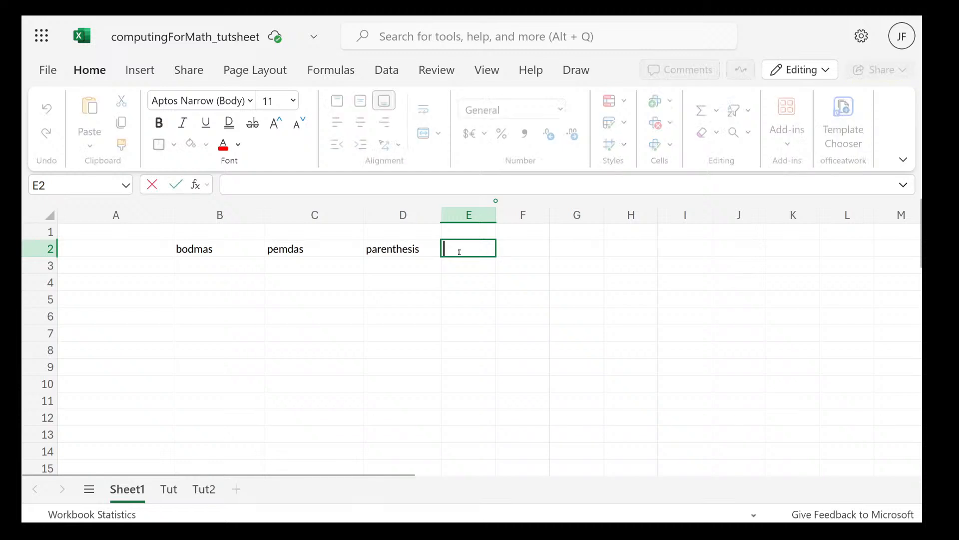
text(expone)
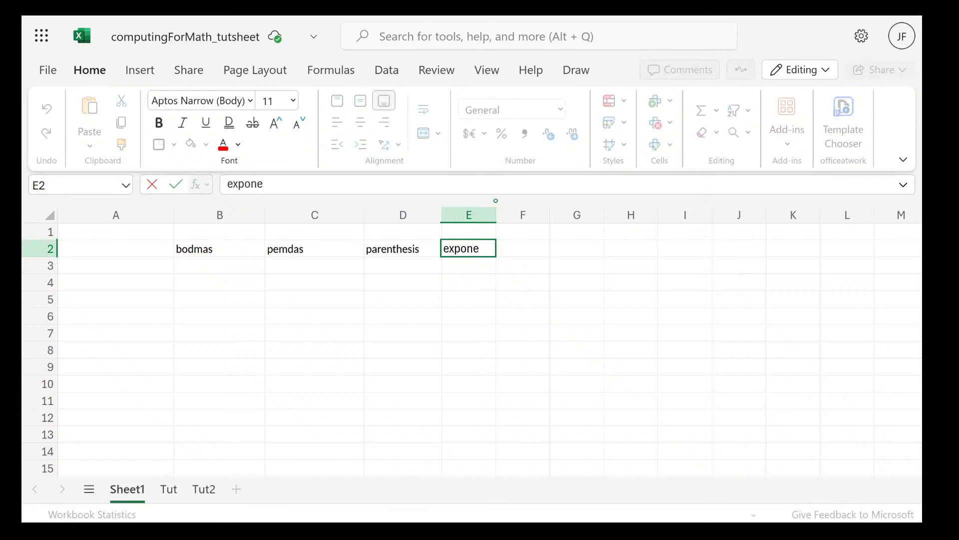
text(ntiation)
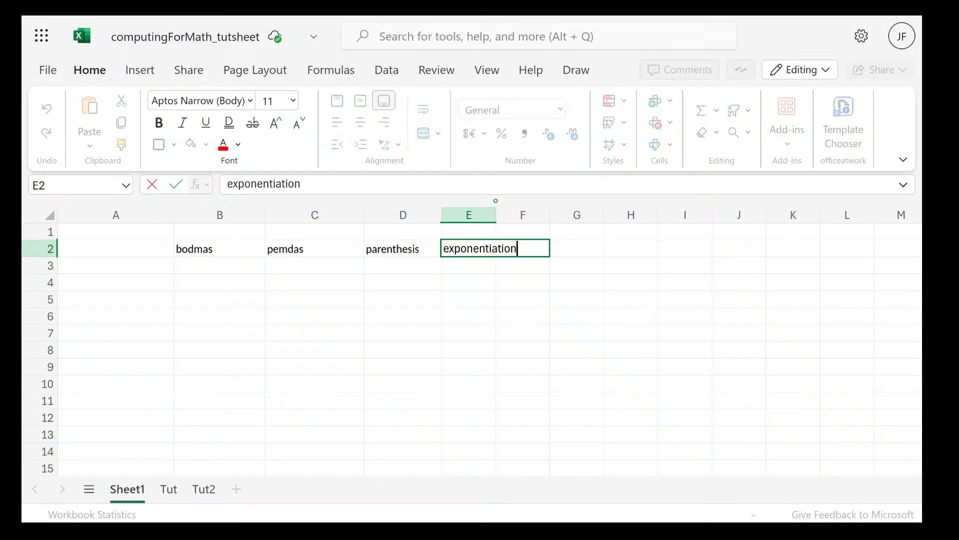
key(Tab)
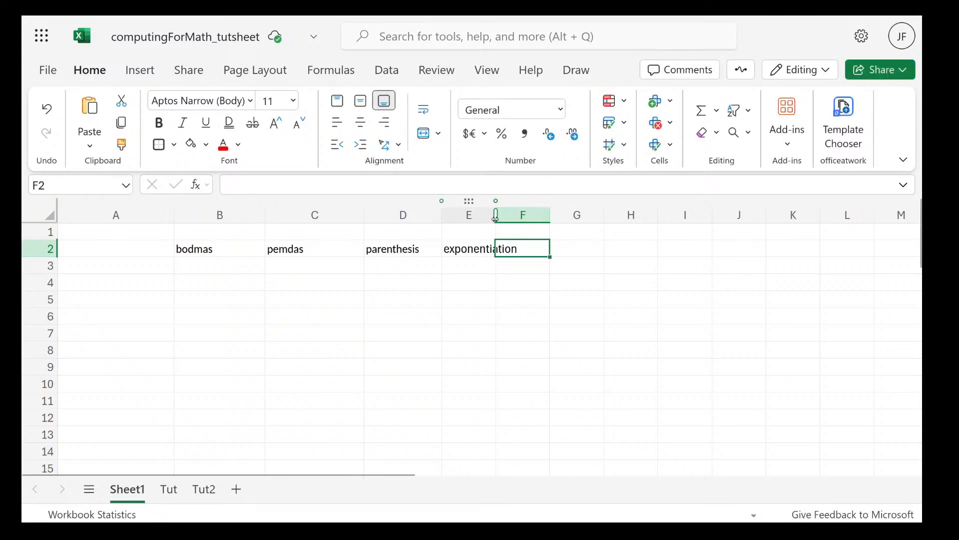
drag(495, 216, 551, 217)
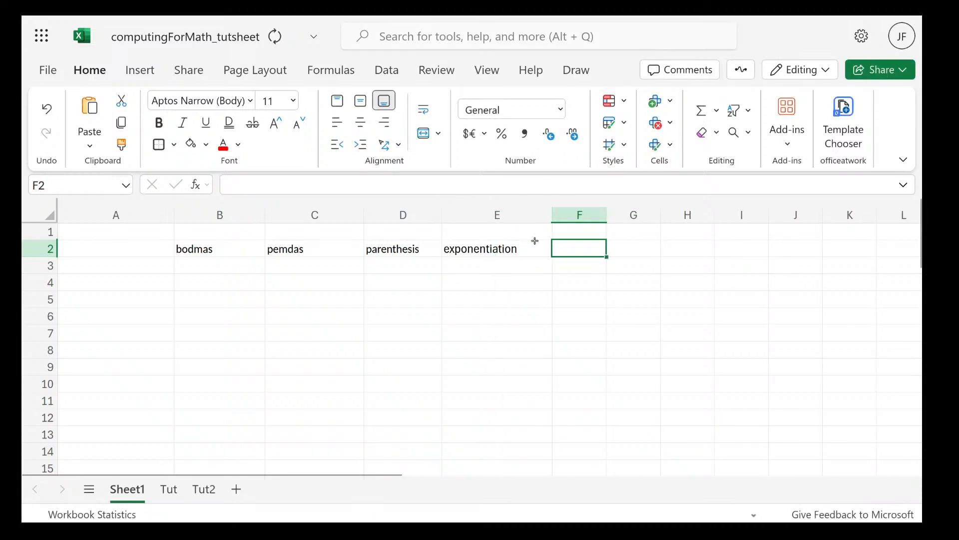
Try to fit the width of column E to its contents with AutoFit
click(484, 214)
right_click(485, 214)
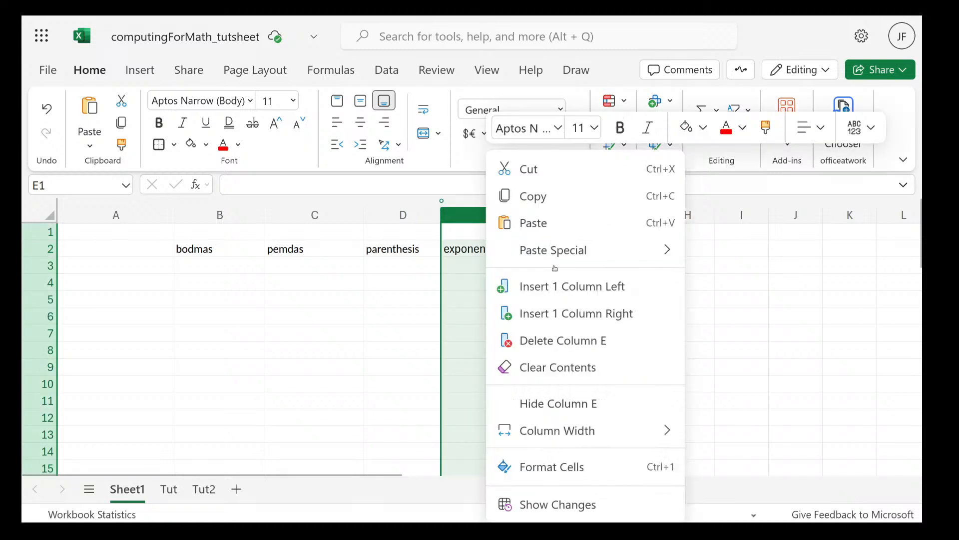
mouse_move(664, 430)
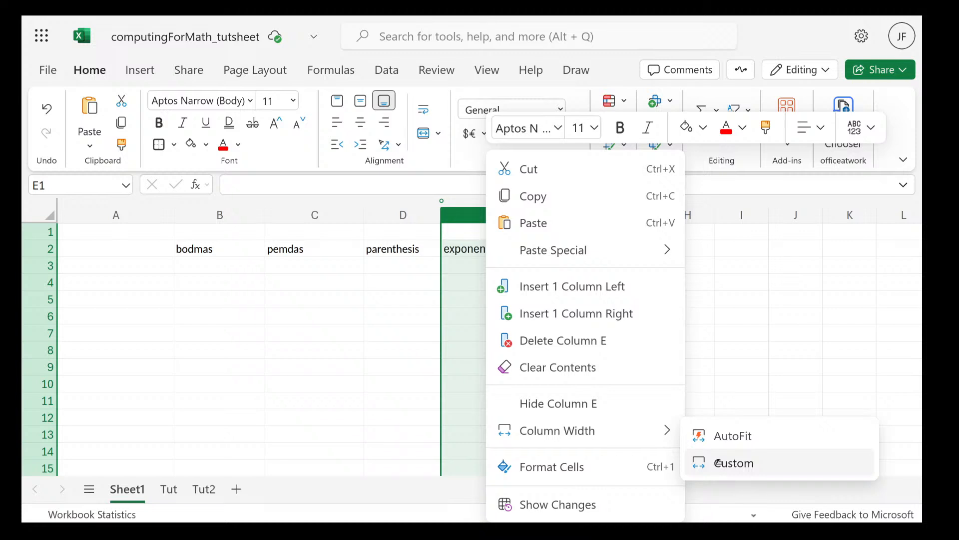
click(725, 435)
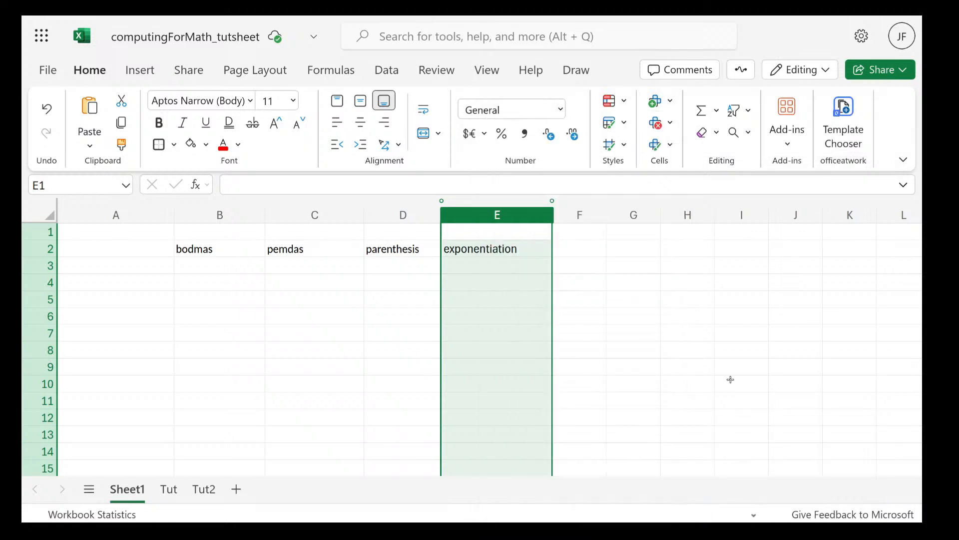
Enter multi in cell F2, beside the exponentiation entry
click(569, 247)
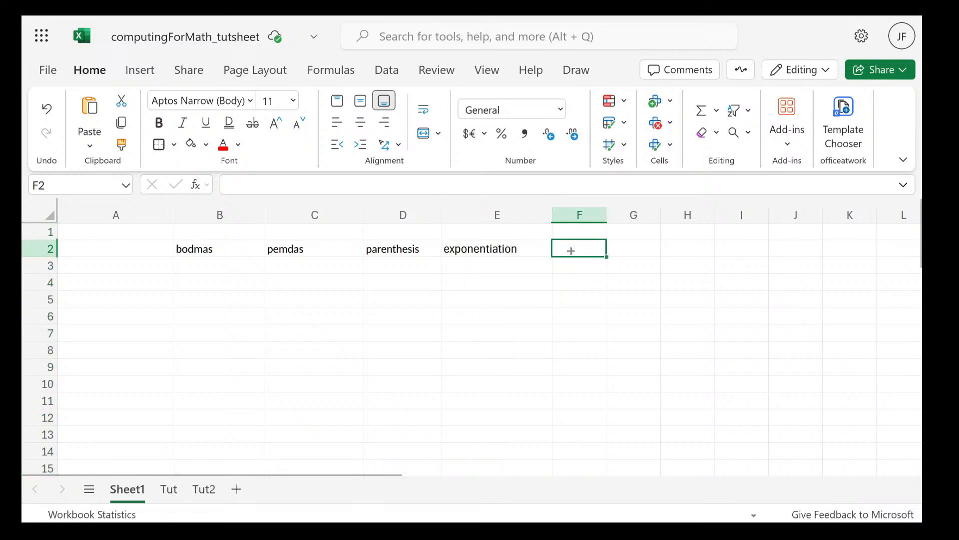
text(mutl)
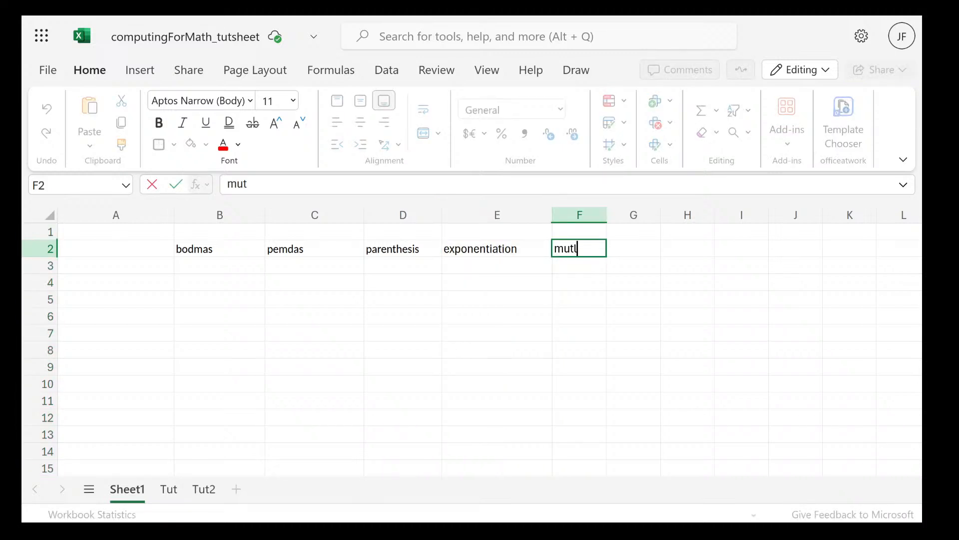
key(BackSpace)
key(BackSpace)
text(lti)
click(632, 258)
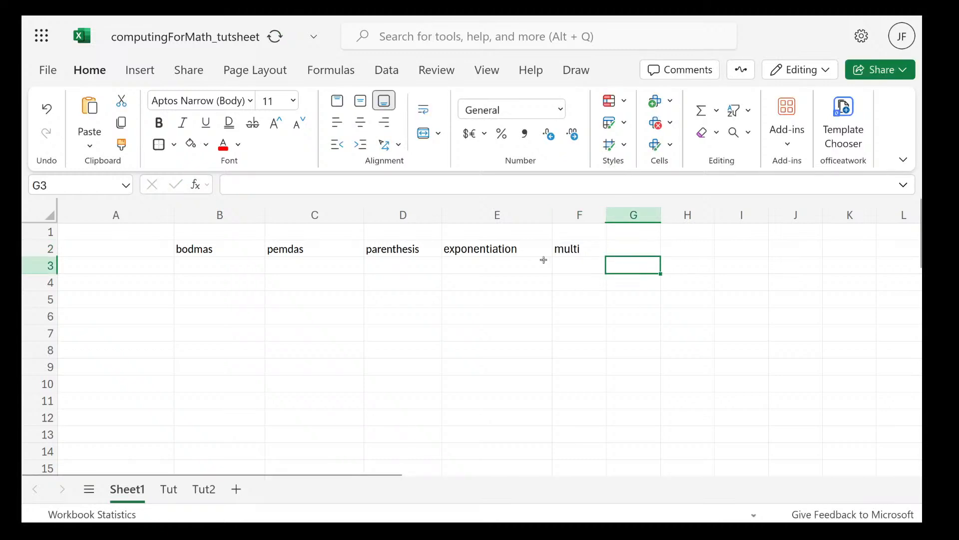
Shorten the text in cell E2 to exp
double_click(517, 248)
key(BackSpace)
key(BackSpace)
key(BackSpace)
key(BackSpace)
key(BackSpace)
key(BackSpace)
key(BackSpace)
key(BackSpace)
key(BackSpace)
key(BackSpace)
key(BackSpace)
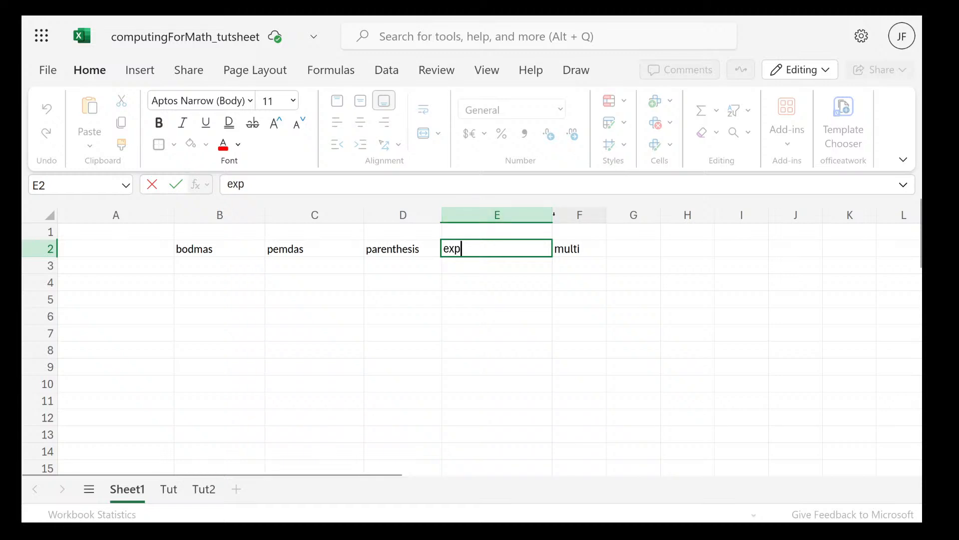
mouse_move(553, 214)
mouse_down()
mouse_move(548, 206)
mouse_move(551, 214)
mouse_up()
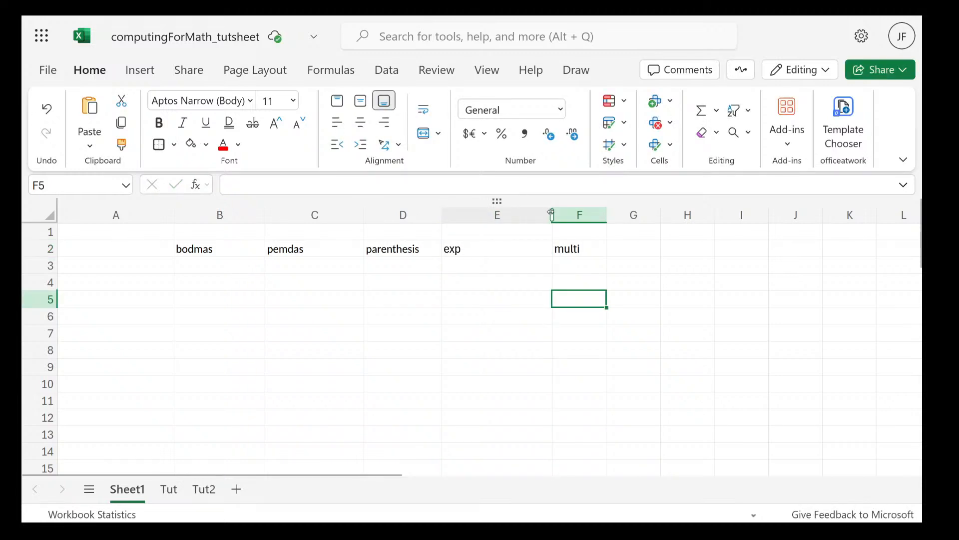
Fit the width of column E to its contents and enter division in cell G2
double_click(552, 214)
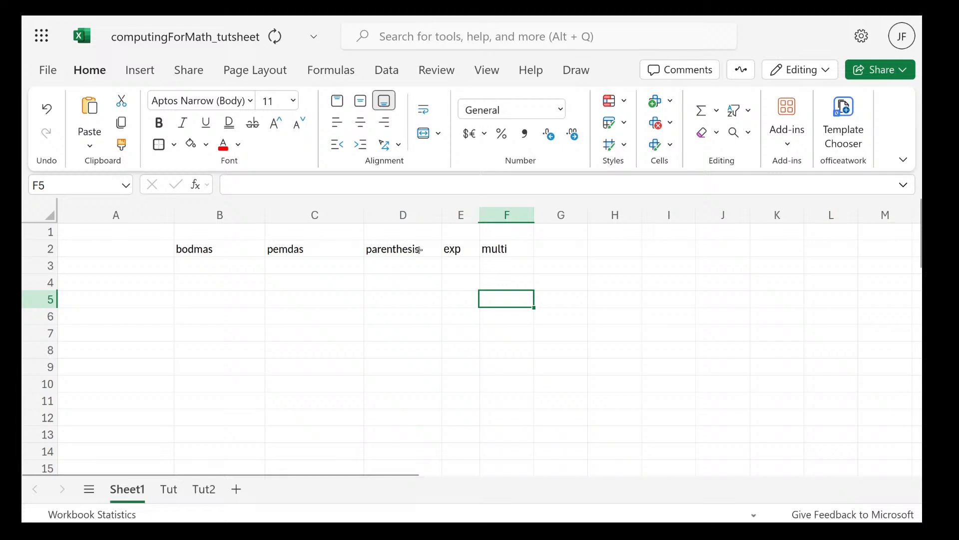
click(548, 245)
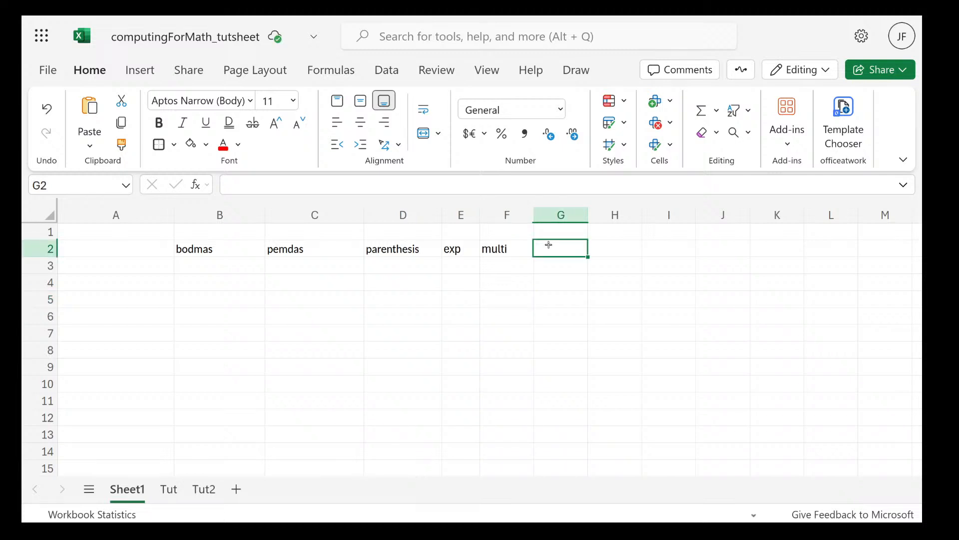
text(div)
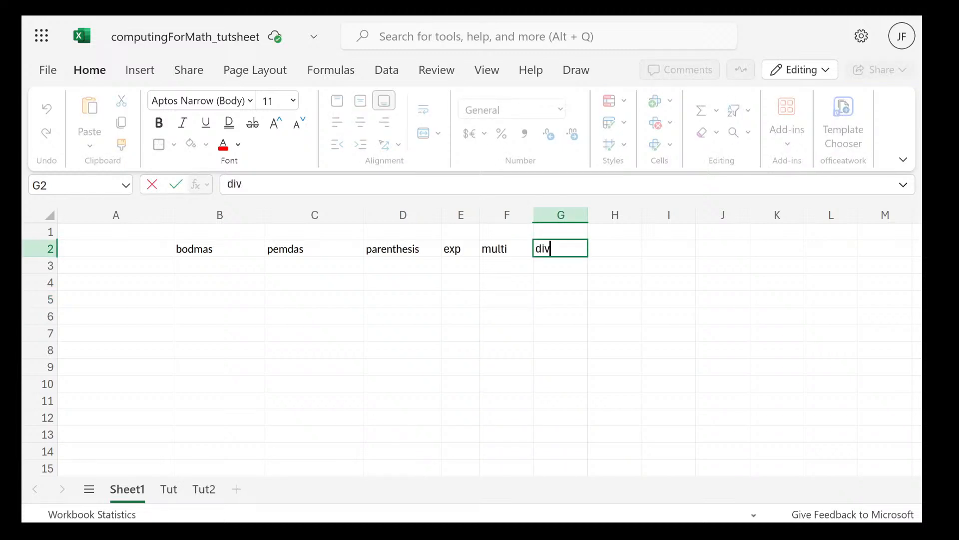
text(ision)
key(ctrl+Return)
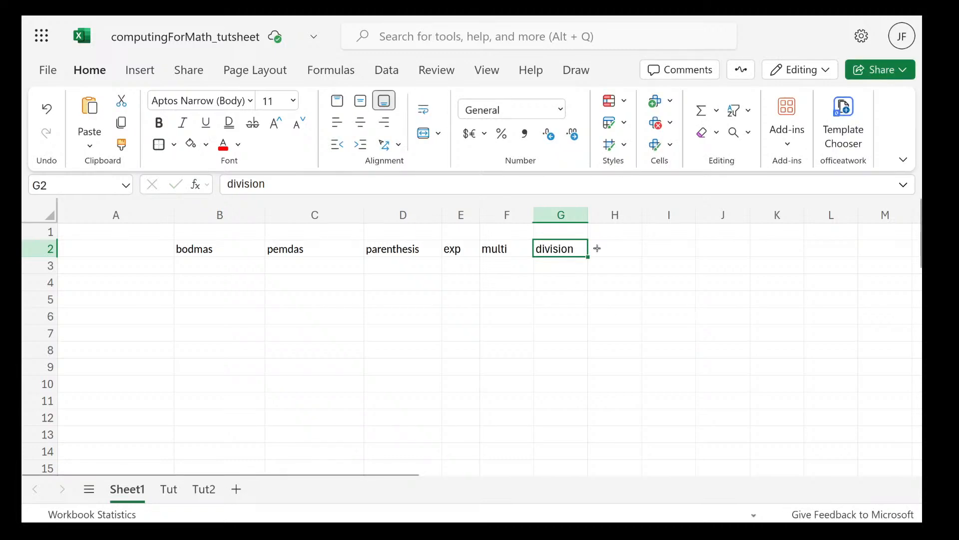
Enter add in cell H2 and sub in cell I2 to complete the row of operation names
double_click(615, 248)
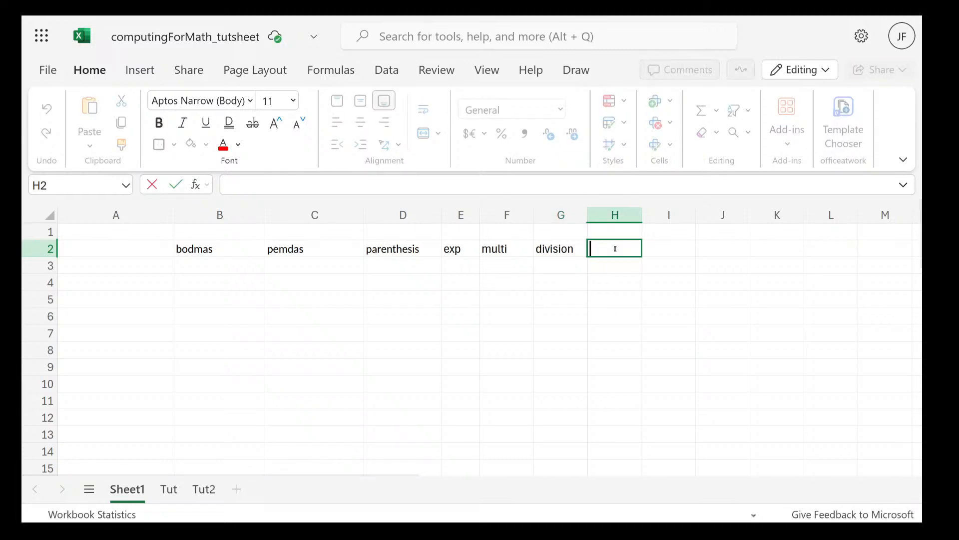
text(add)
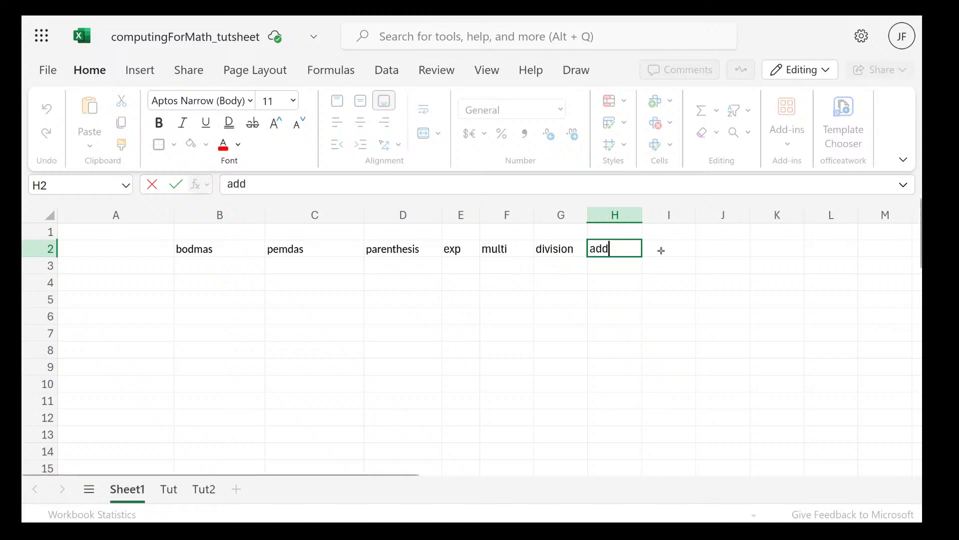
click(661, 250)
text(su)
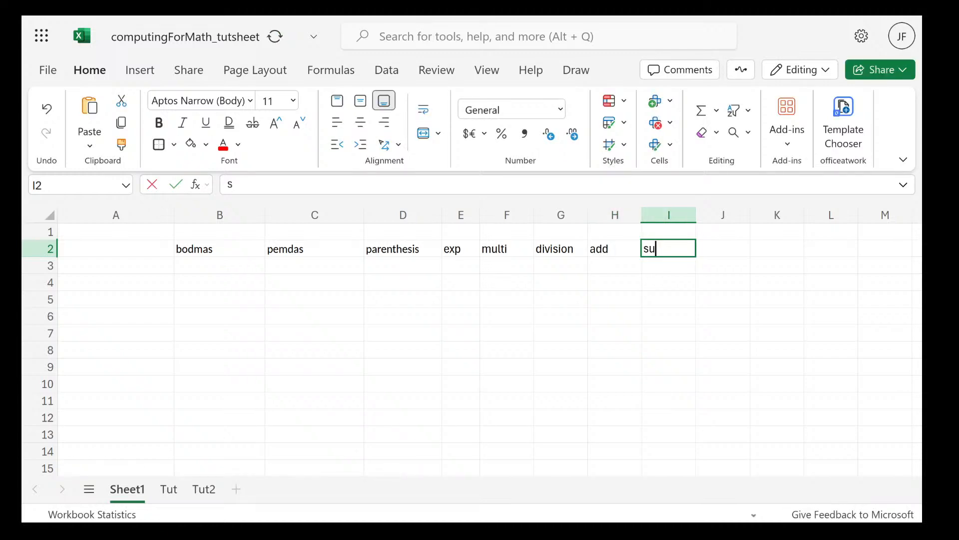
text(b)
click(543, 267)
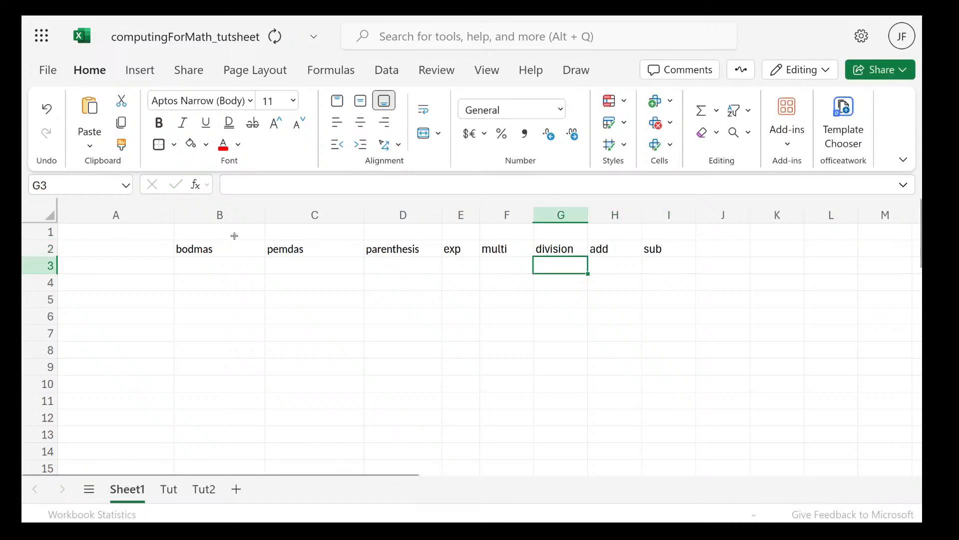
Enter the arrow --> in cell C1, above the pemdas heading, with no stray characters after it
click(220, 247)
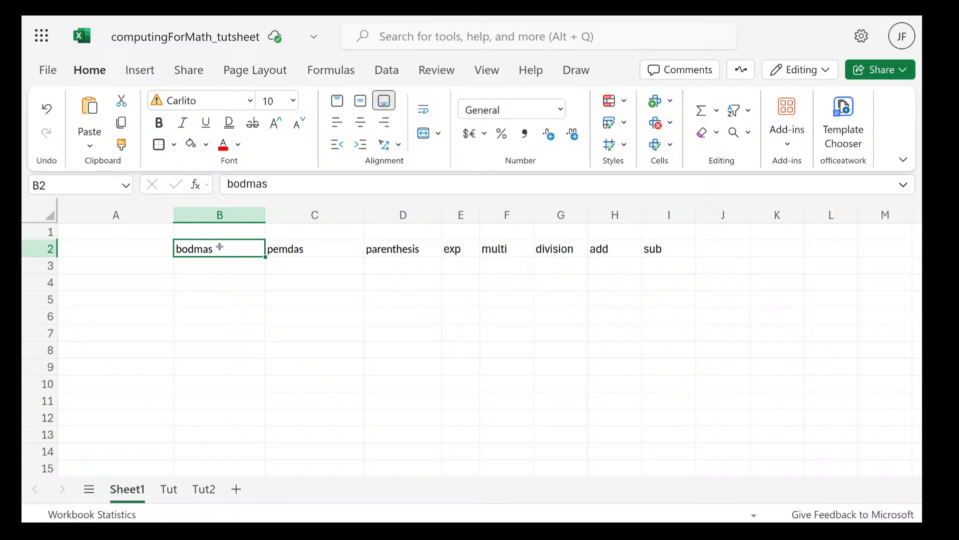
double_click(321, 234)
text(-->)
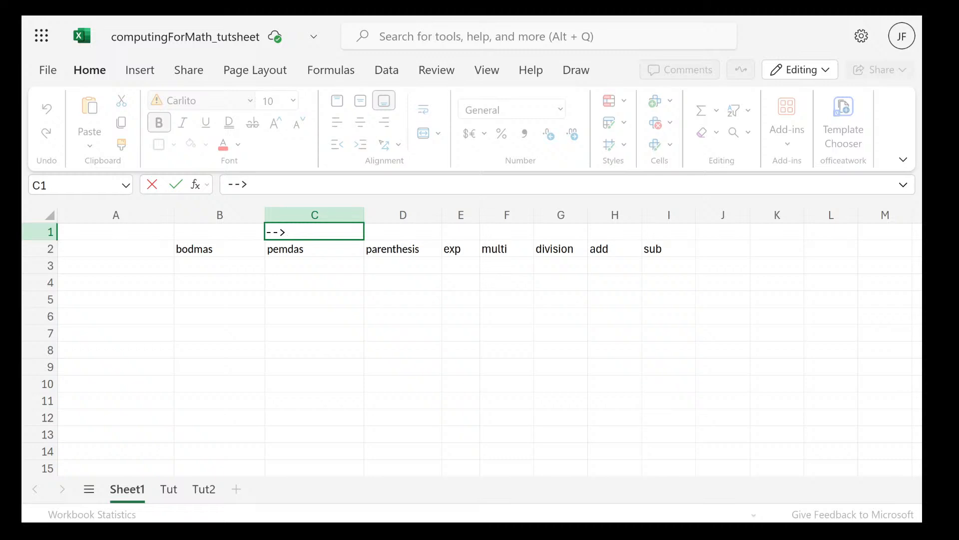
click(345, 267)
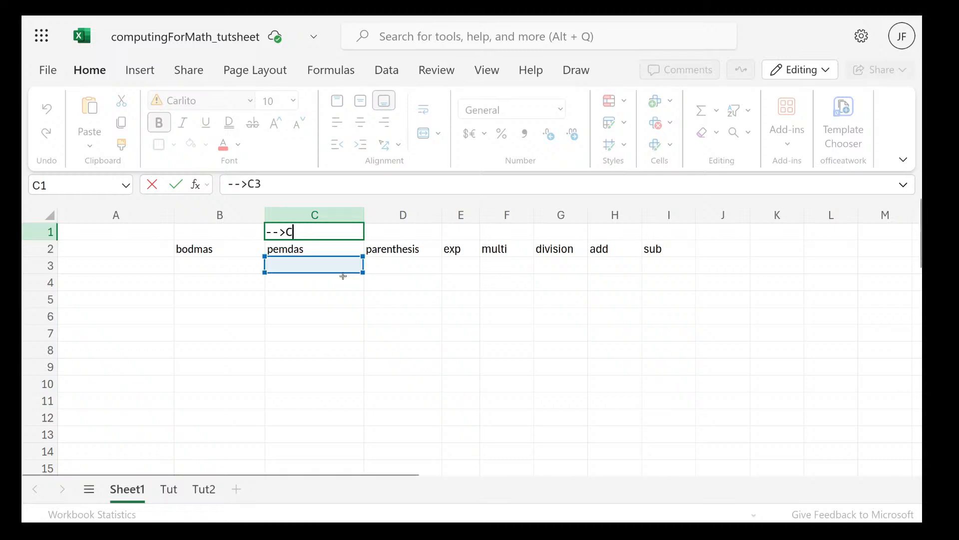
key(BackSpace)
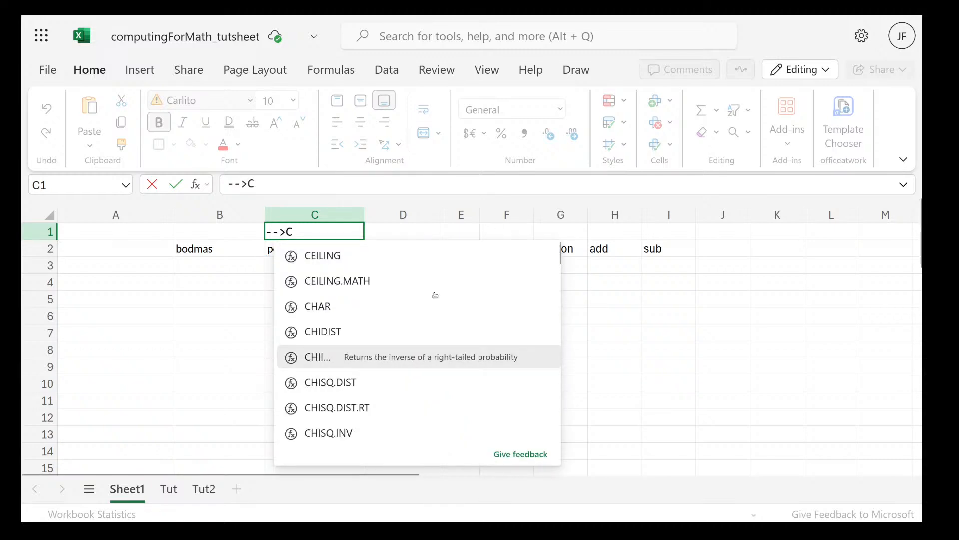
click(427, 228)
click(332, 280)
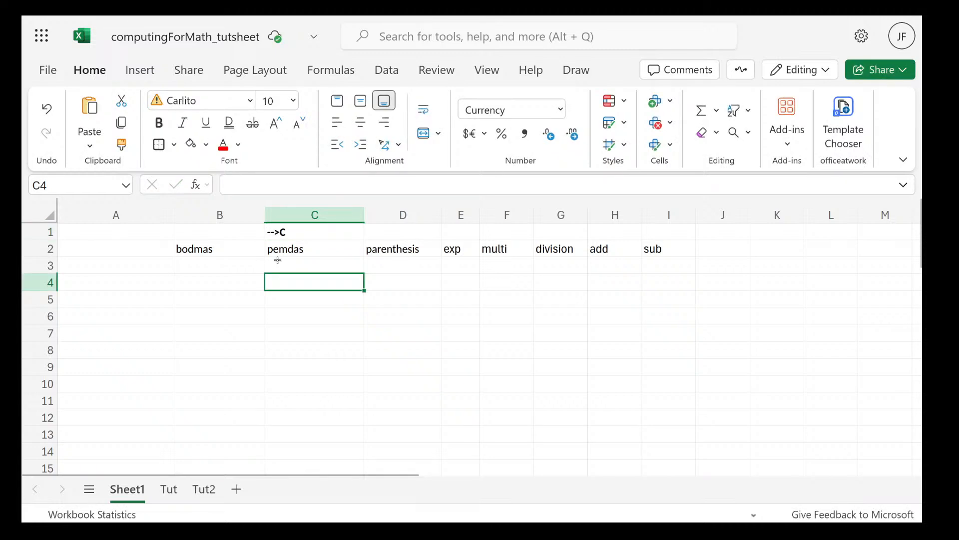
double_click(279, 231)
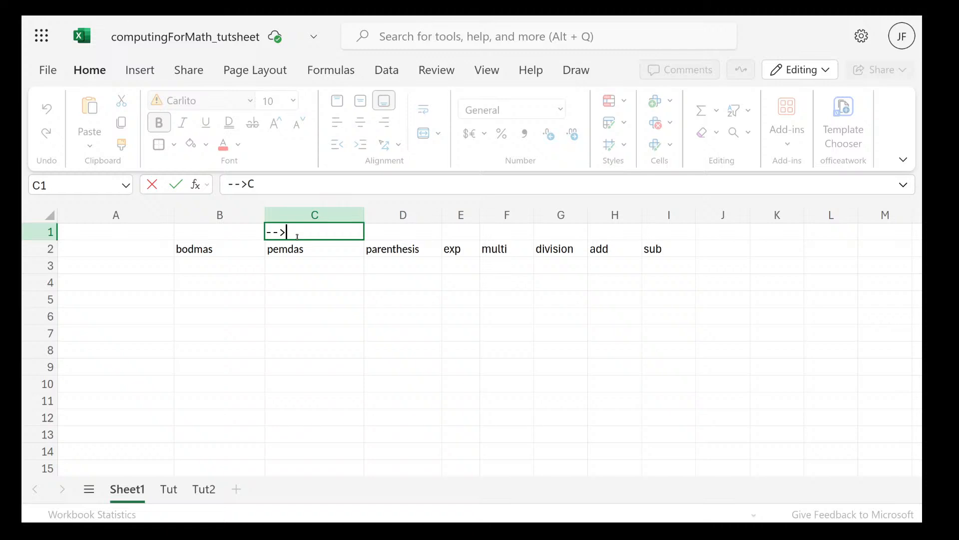
key(Return)
key(Return)
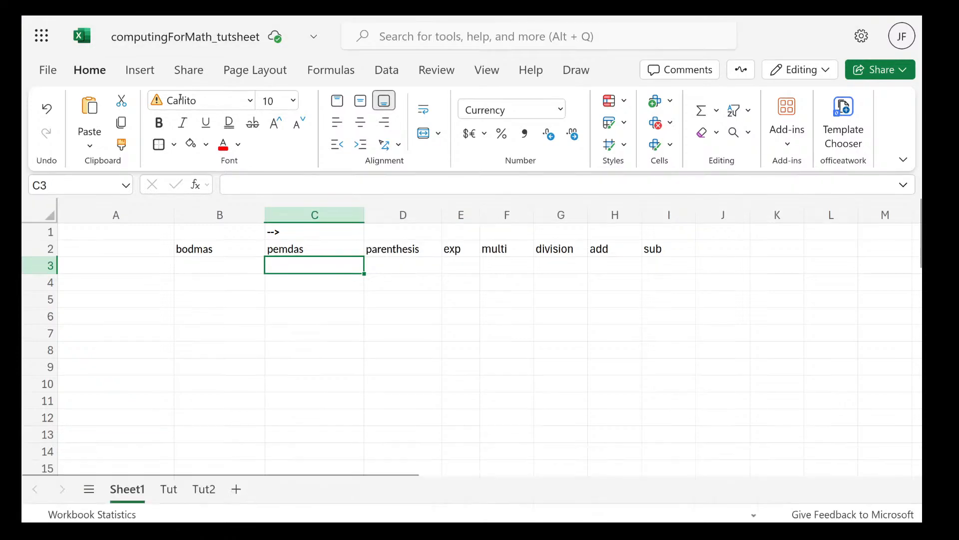
key(super)
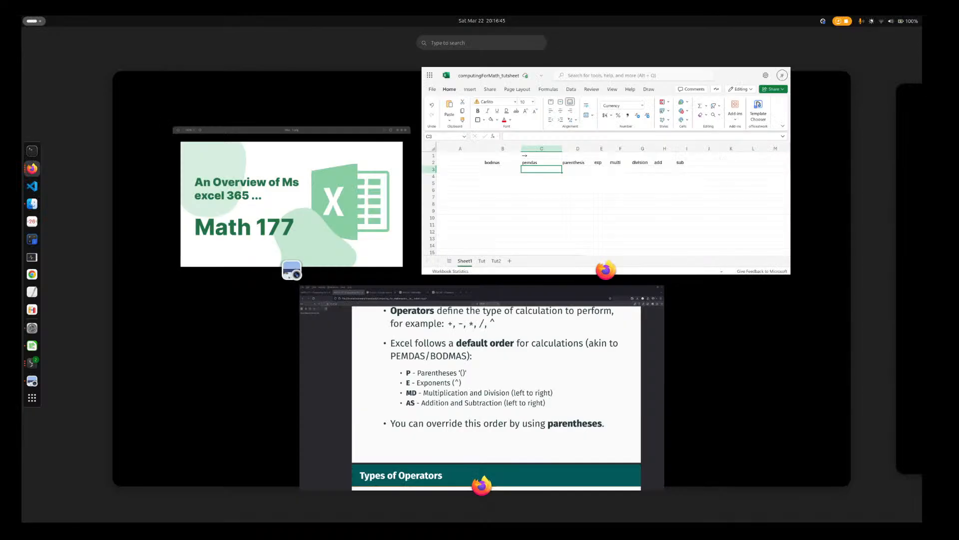
key(super)
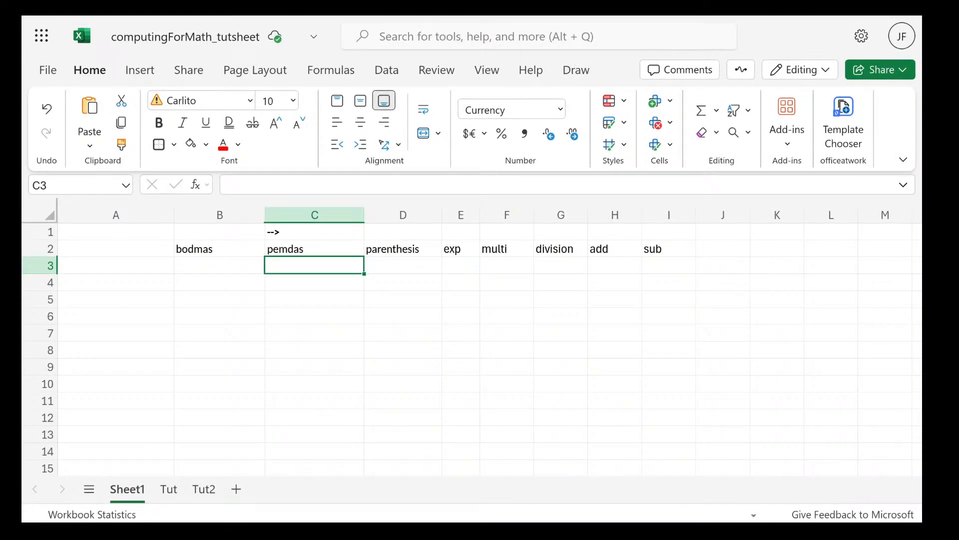
key(super)
key(super)
Number the rows under bodmas by entering 1 in cell B3 and 2 in cell B4
click(242, 271)
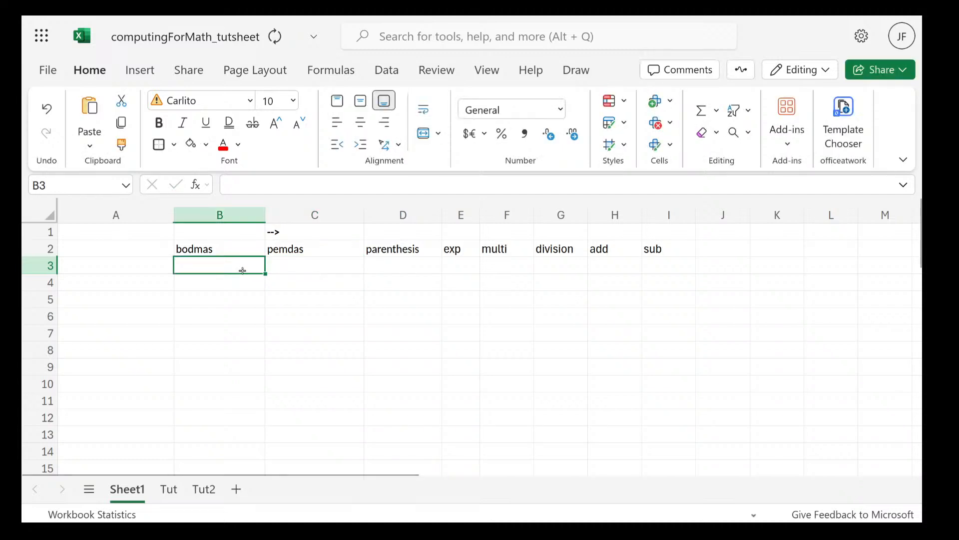
text(1)
click(238, 293)
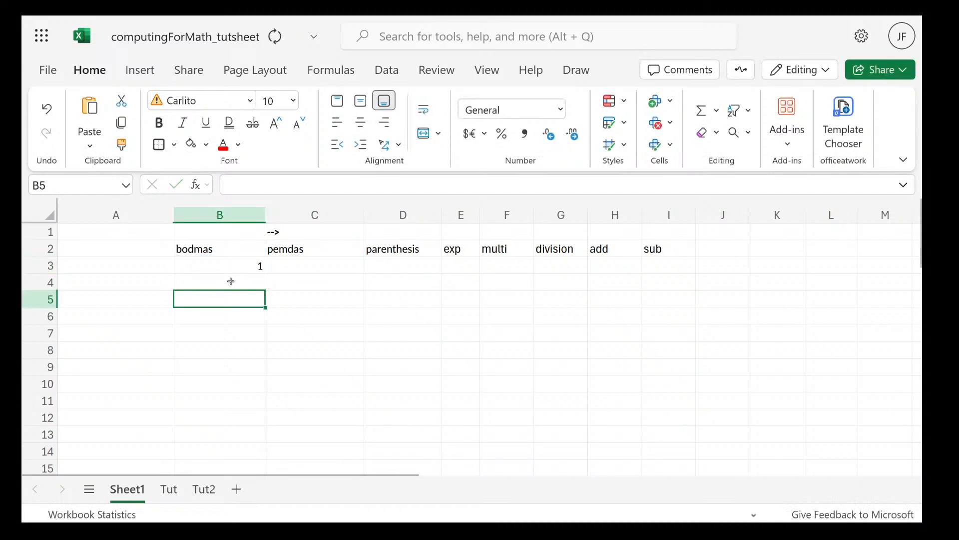
click(231, 281)
text(2)
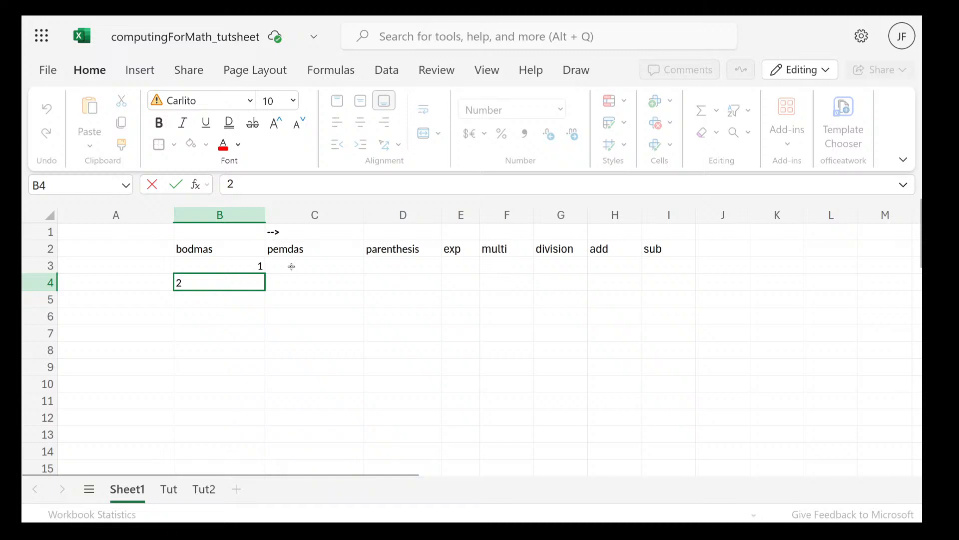
click(292, 266)
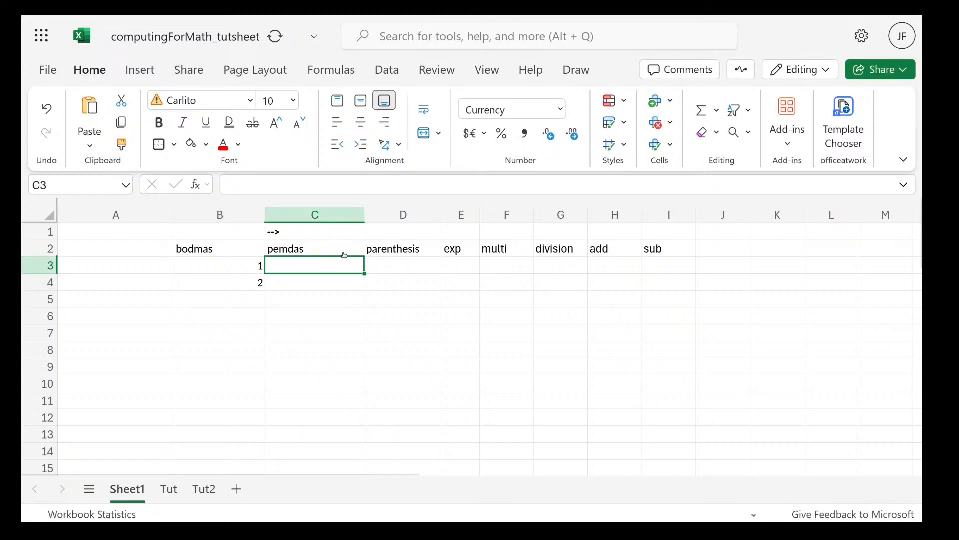
Enter the expression 3+4*2 as plain text in cell C3, using an asterisk for multiplication
double_click(322, 268)
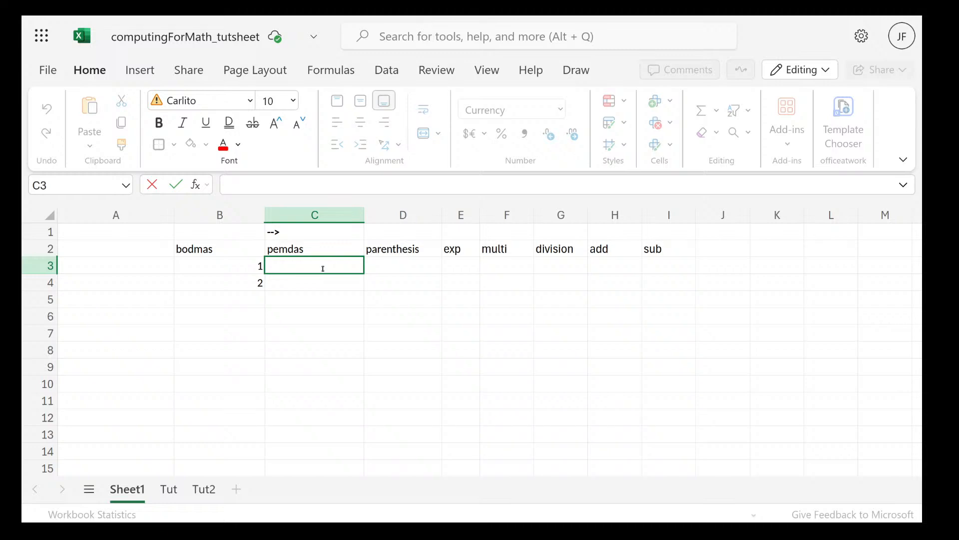
text(3+4)
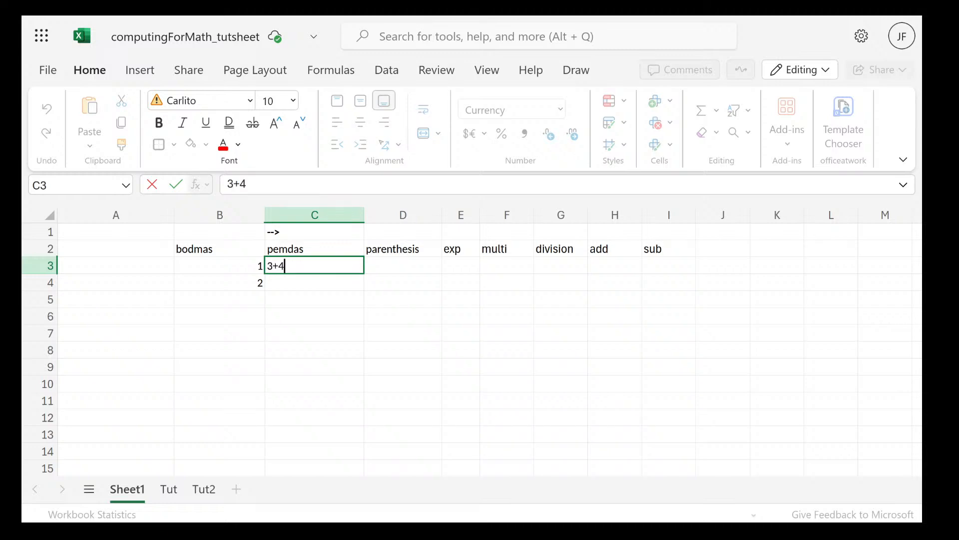
text(x2)
click(289, 266)
key(BackSpace)
text(*)
key(super)
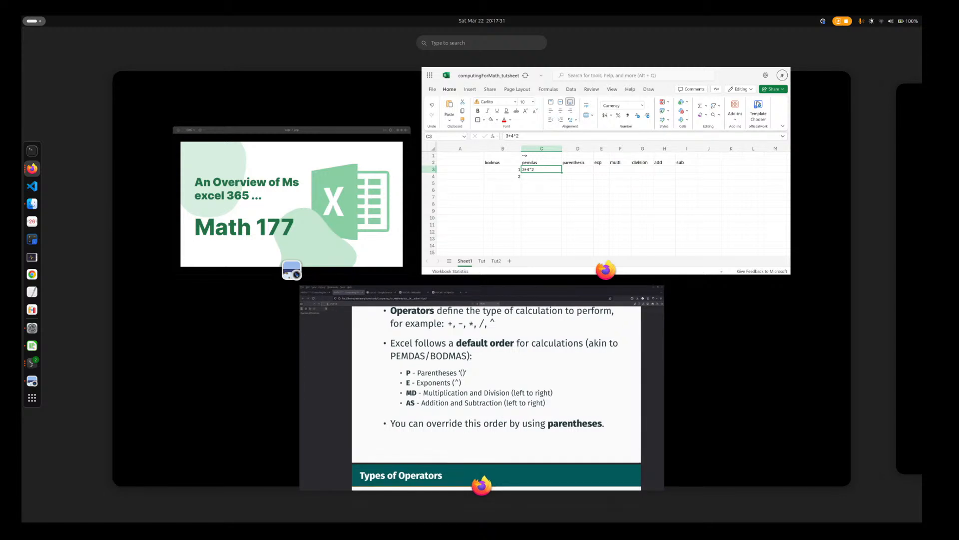
key(super)
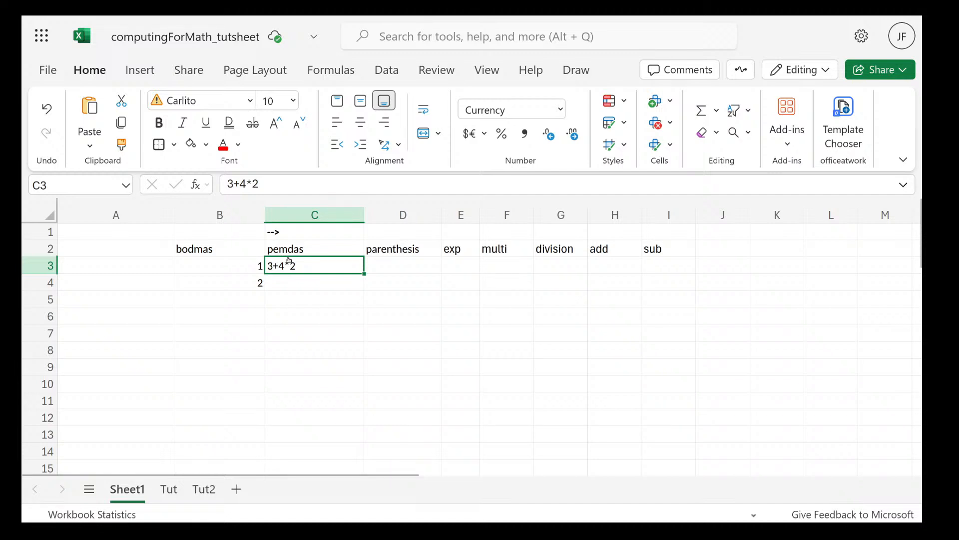
Turn the expression in cell C3 into the formula =3+4*2
double_click(302, 265)
click(268, 265)
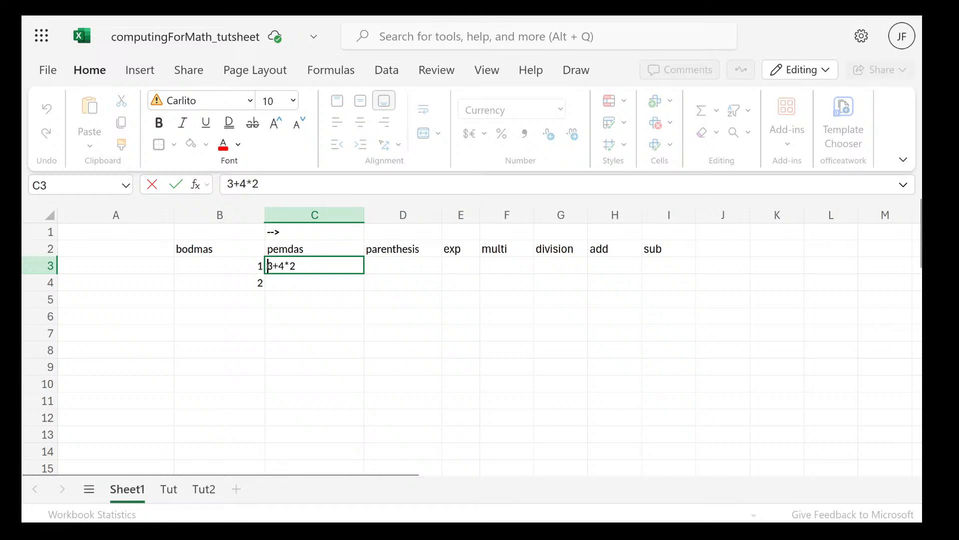
text(=)
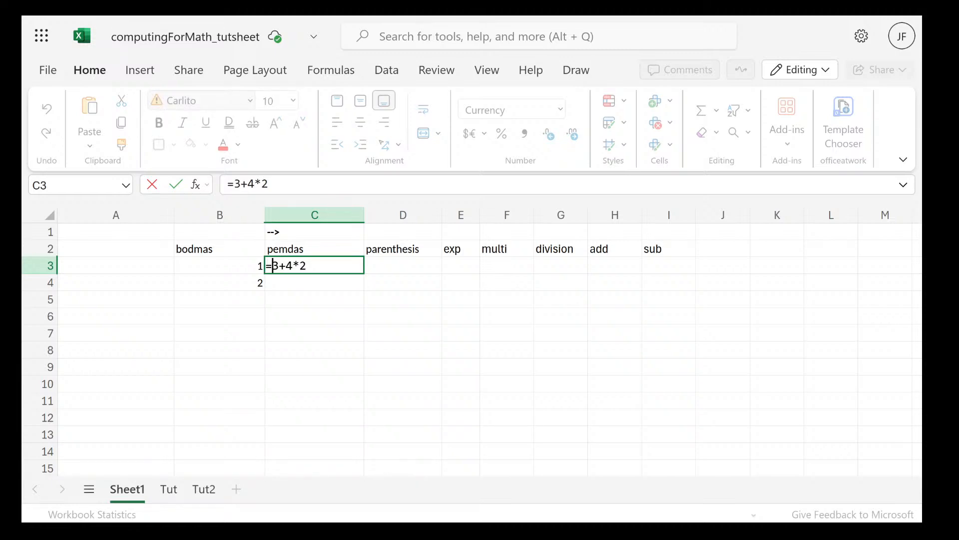
key(Return)
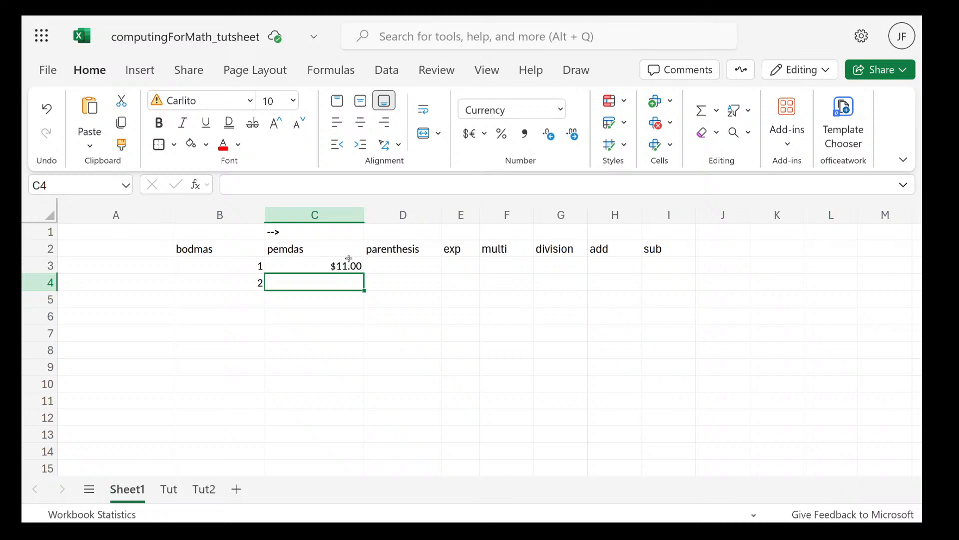
Set the number format of cell C4 to General and try applying General to the whole of column C
click(542, 108)
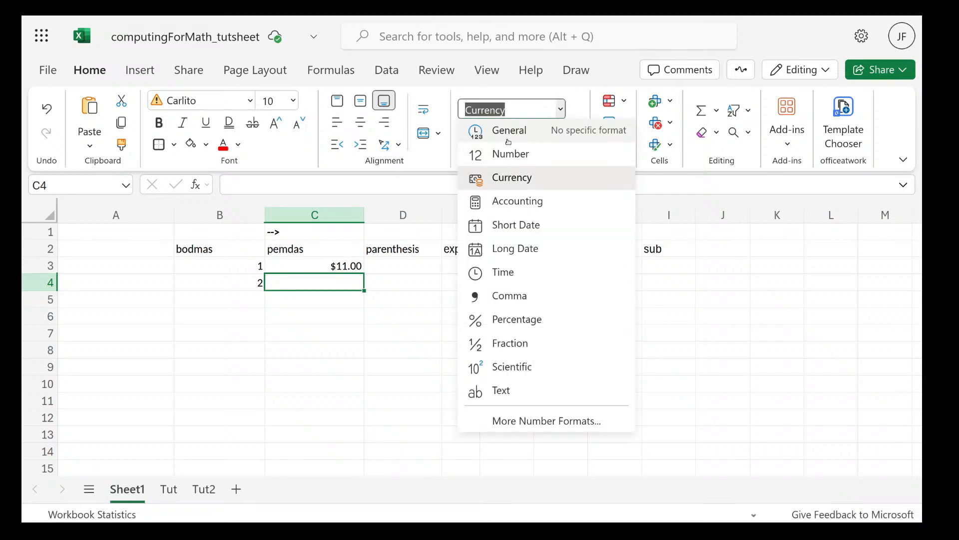
click(507, 138)
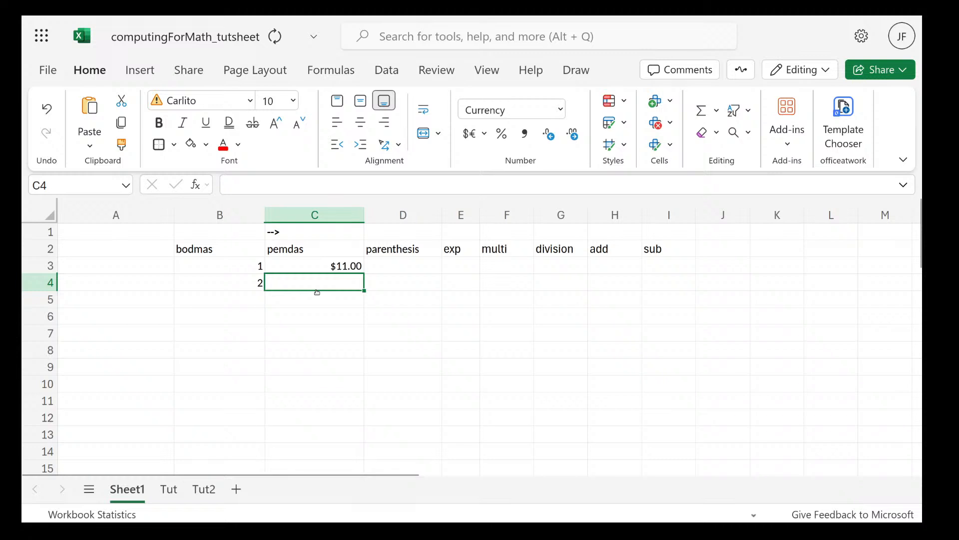
click(313, 262)
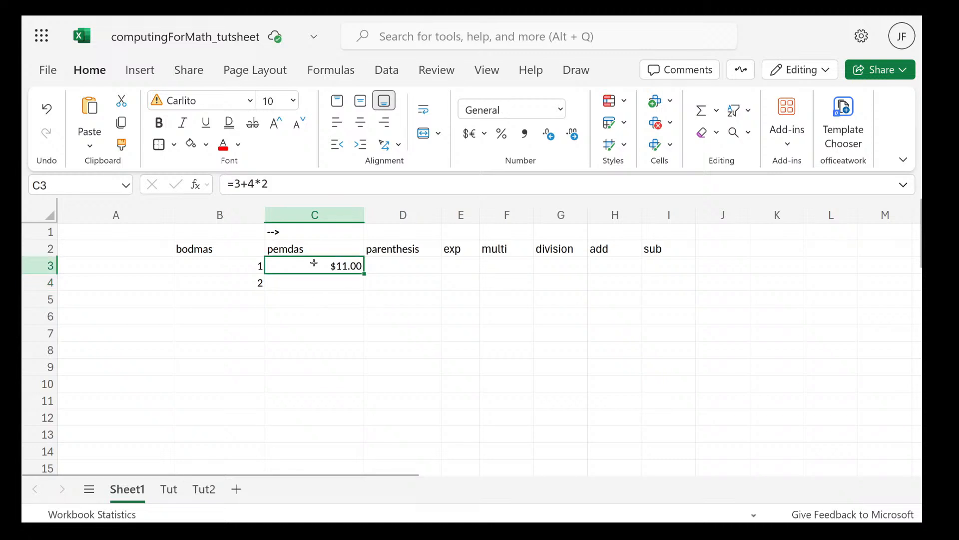
click(315, 215)
click(559, 109)
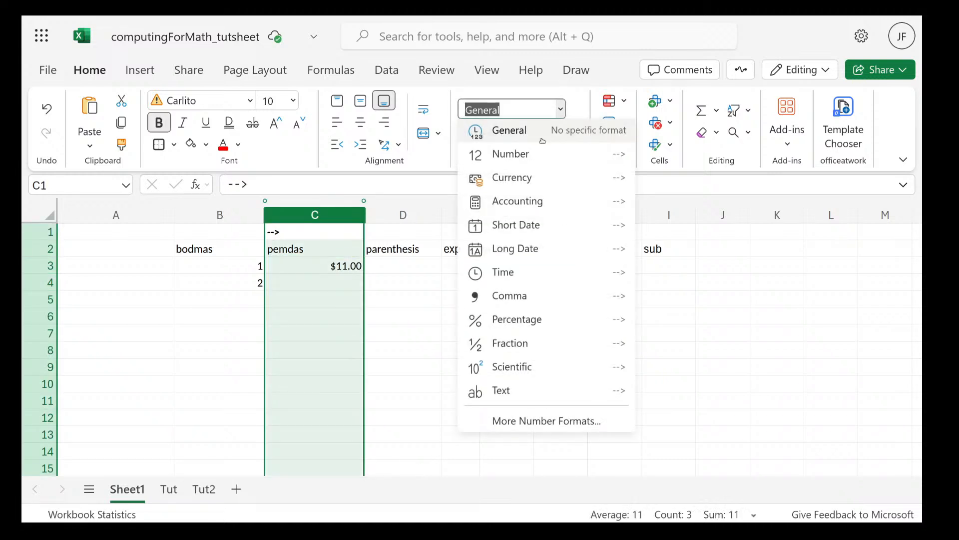
click(543, 140)
Set the number format of the formula cell C3 to General
click(350, 268)
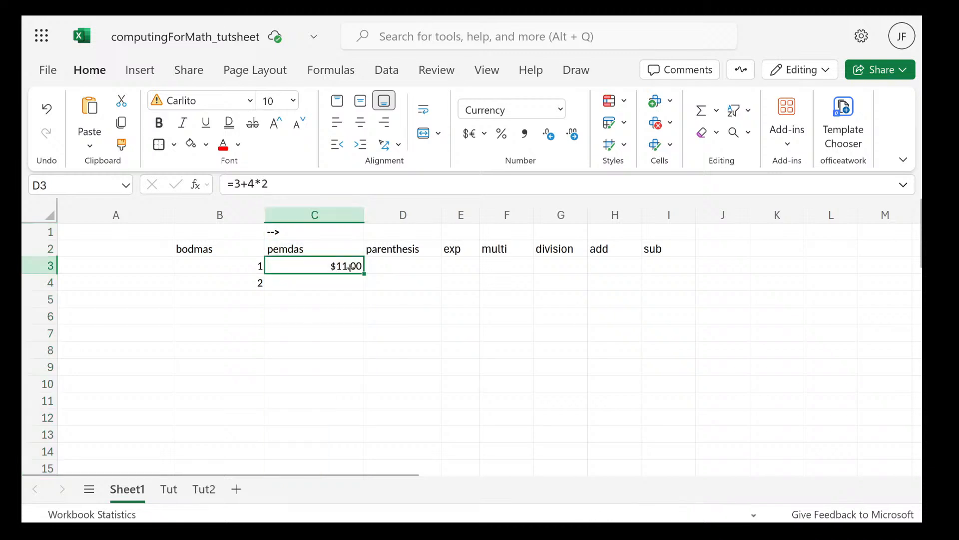
click(560, 110)
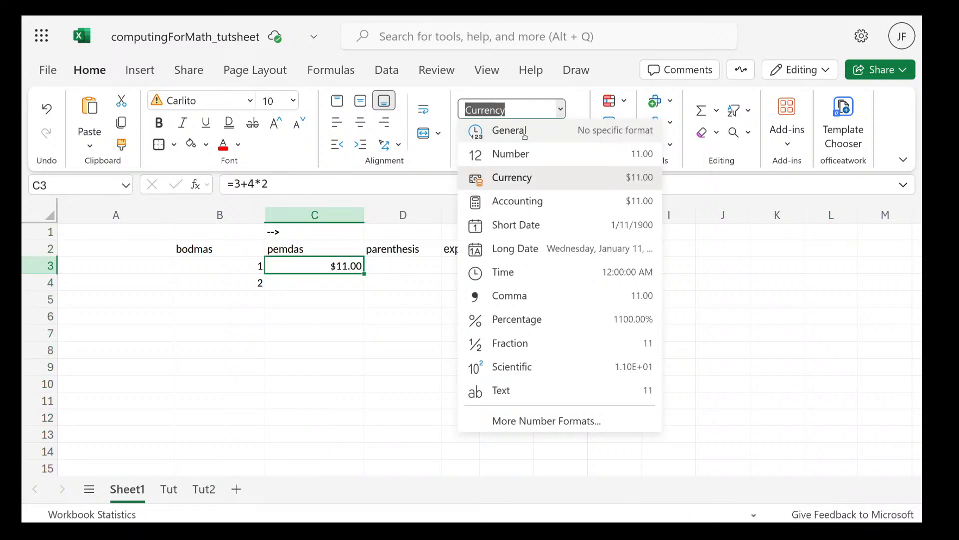
click(524, 133)
click(402, 332)
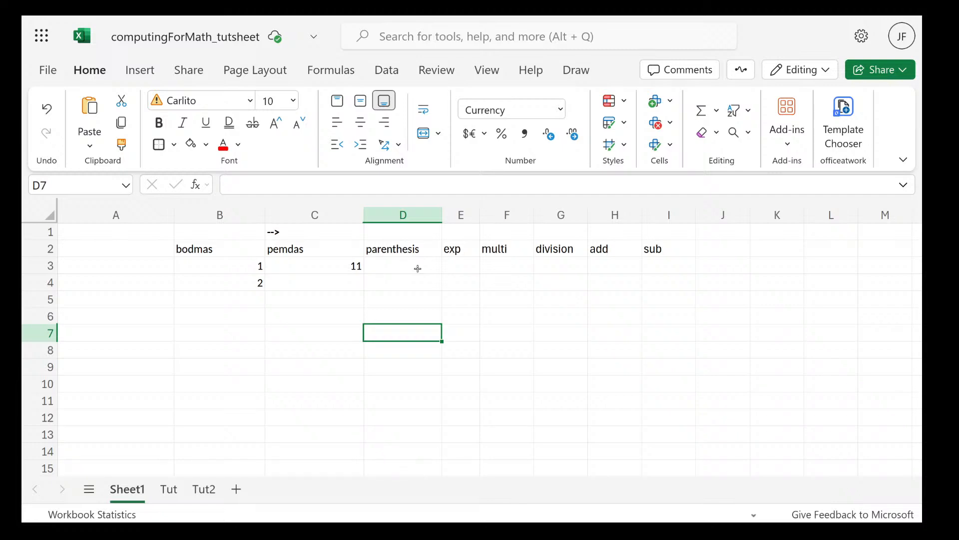
key(super)
key(super)
click(332, 269)
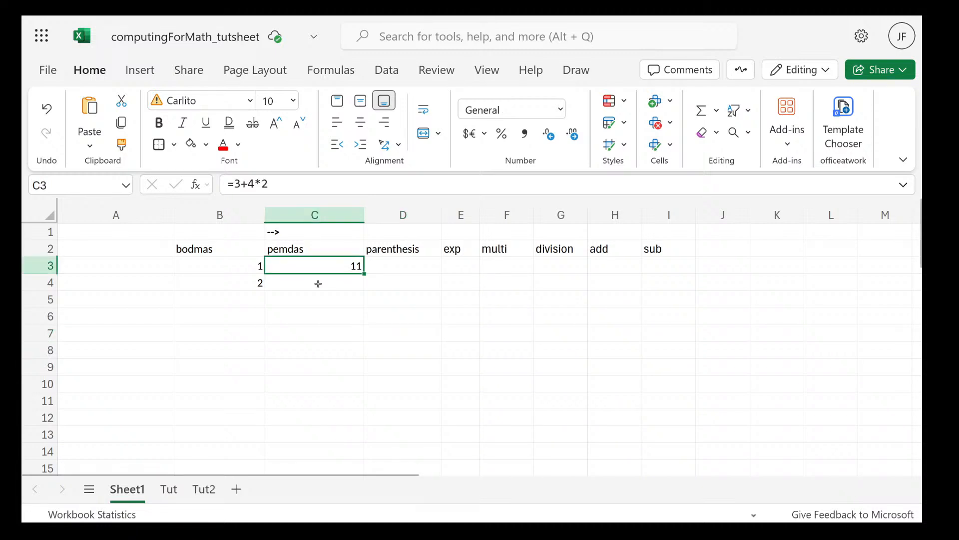
Enter the expression 10x(12/(3+3))+5^2 as plain text in cell C4
double_click(318, 283)
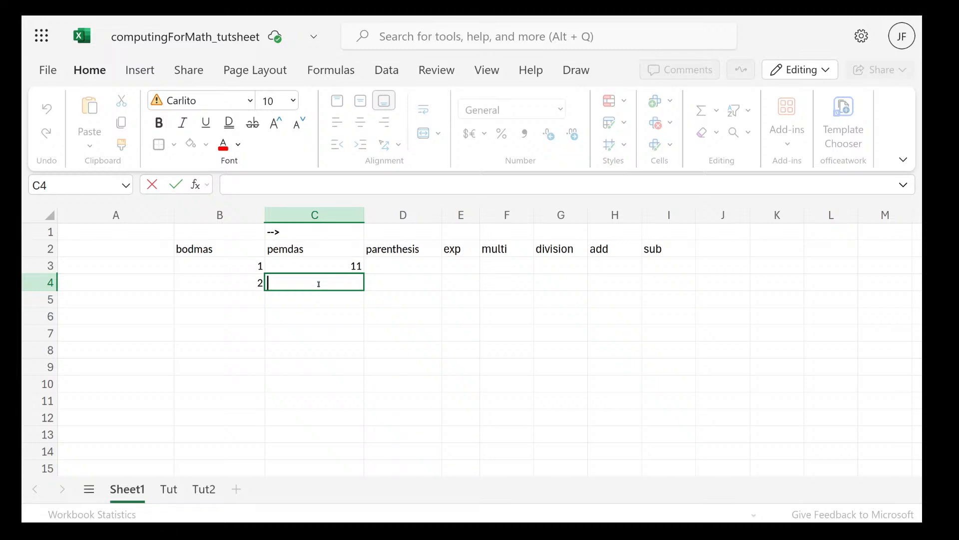
text(10x)
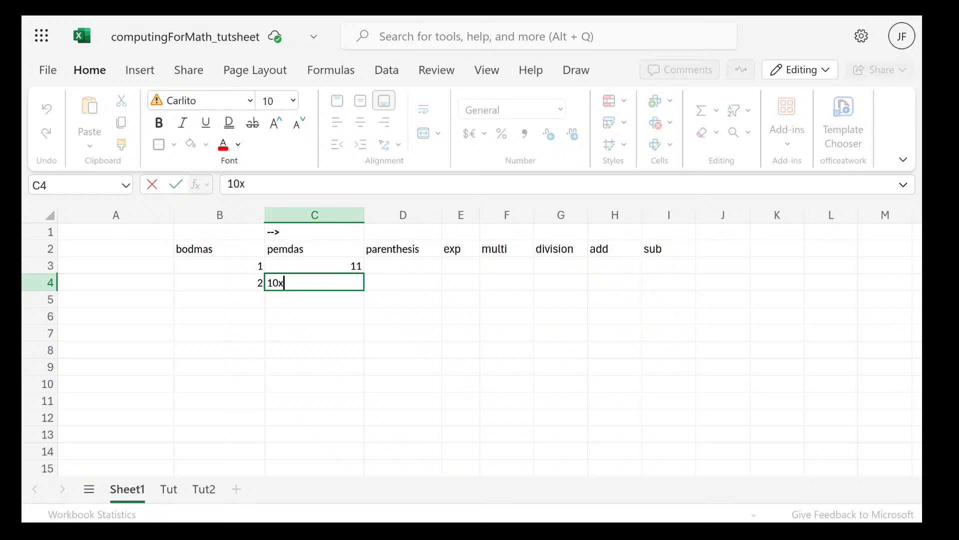
text((12)
text(/(3+)
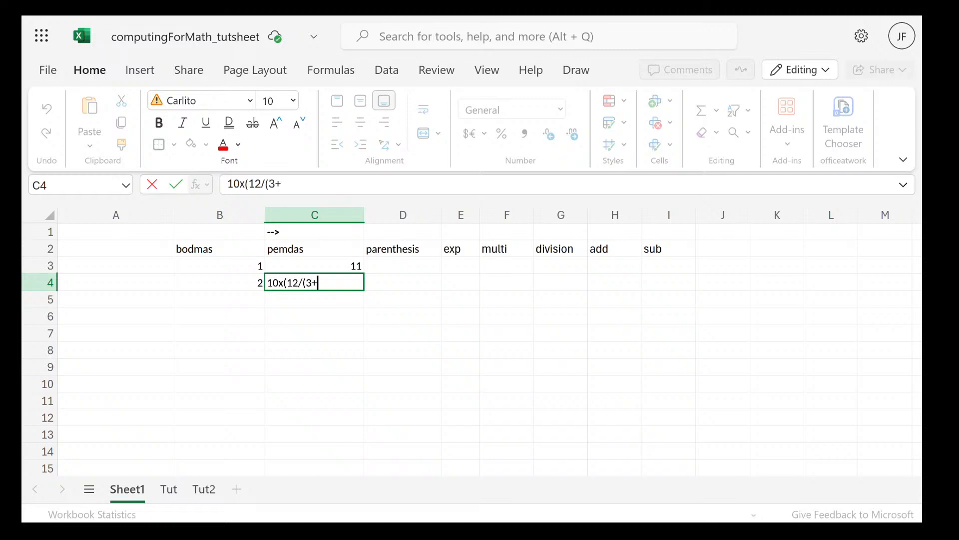
text(3))+5^2)
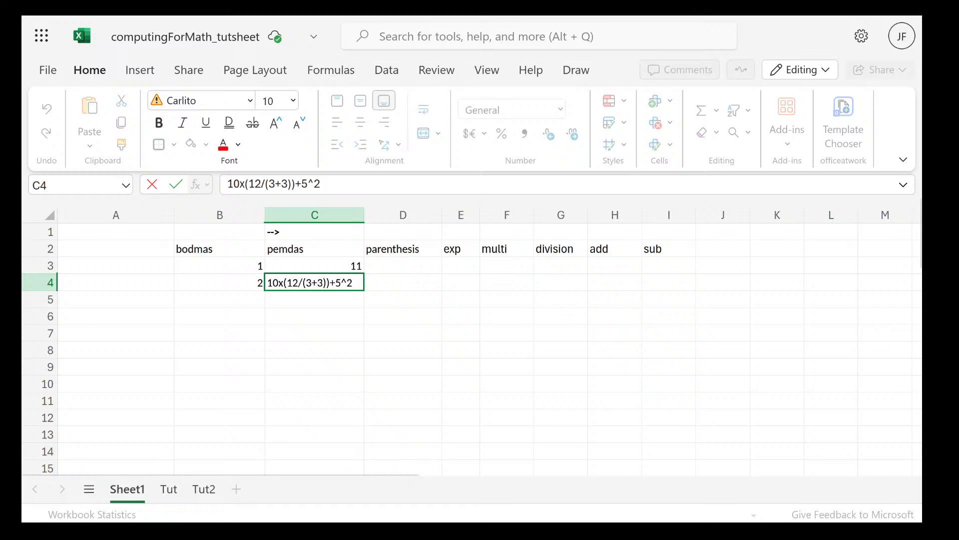
key(ctrl+Return)
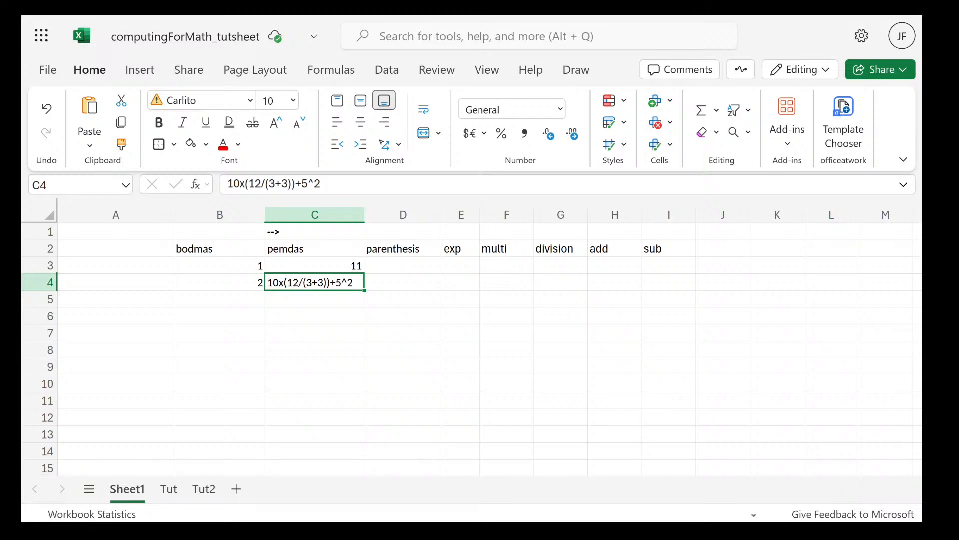
Add spacing in the cell C4 expression before the outer opening bracket and before +5^2
double_click(285, 282)
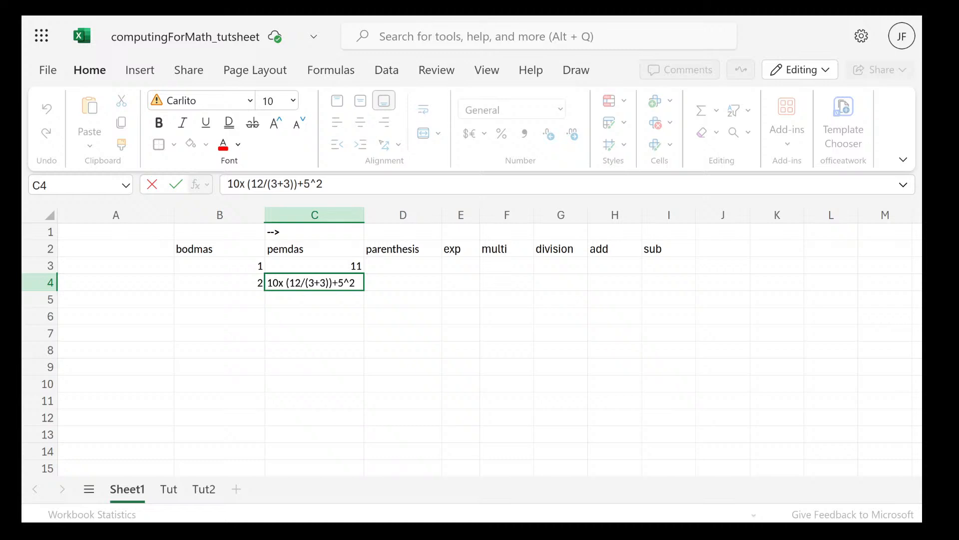
click(330, 283)
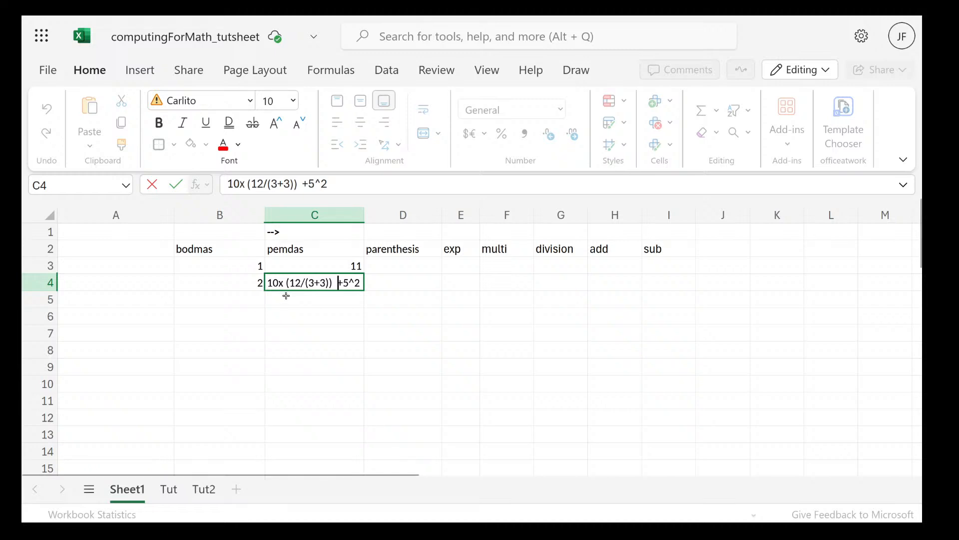
key(Return)
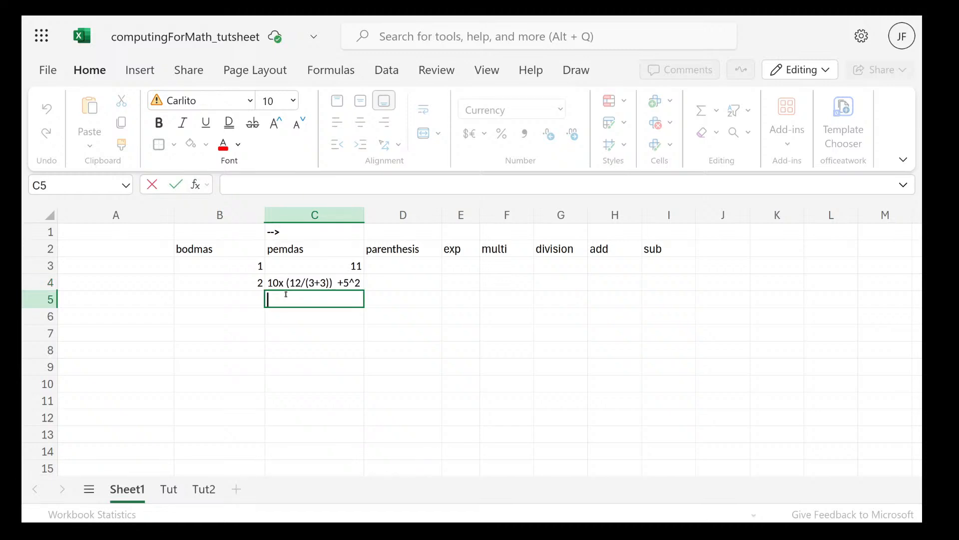
Enter the partly solved expression 10x(2) + 5^2 as text in cell C5
text(10x)
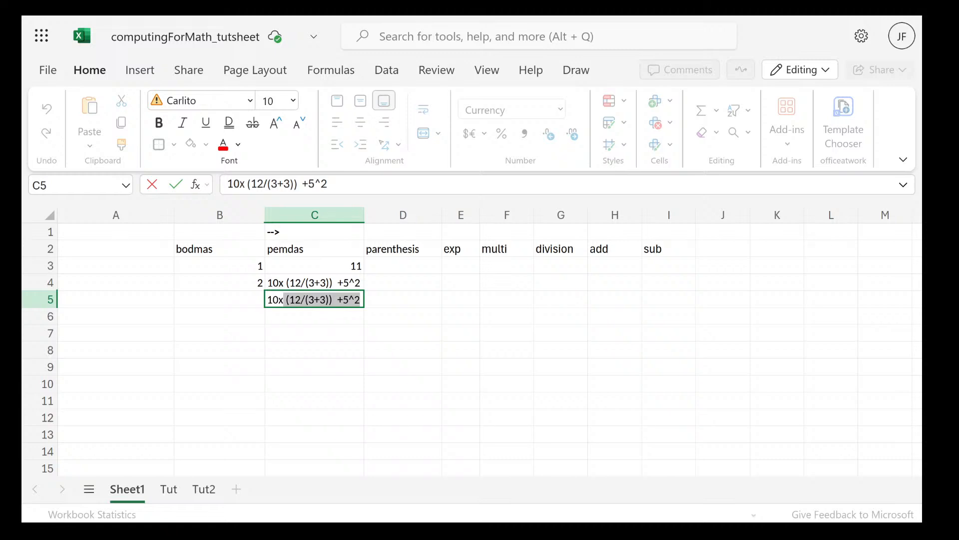
text(()
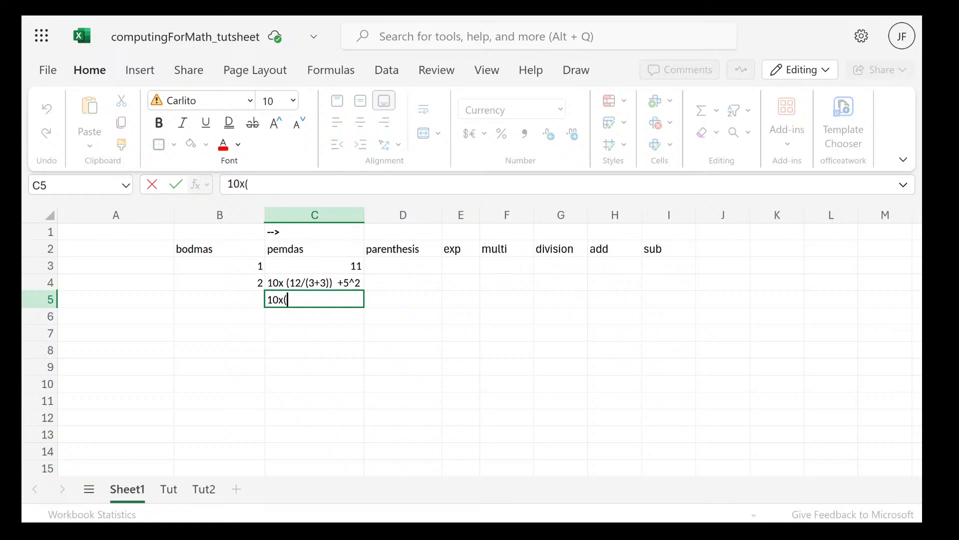
text(2)
text(+ 4)
key(BackSpace)
text(5^2)
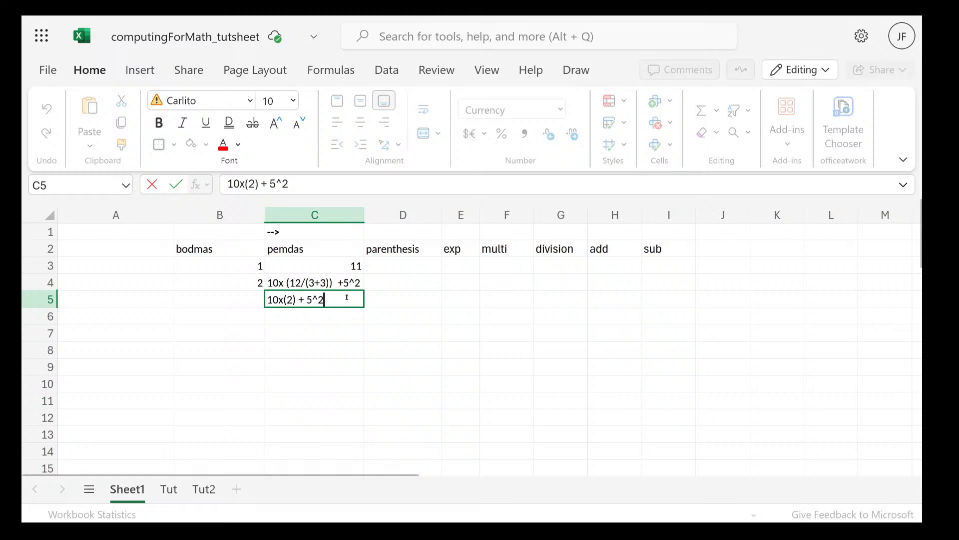
key(ctrl+Return)
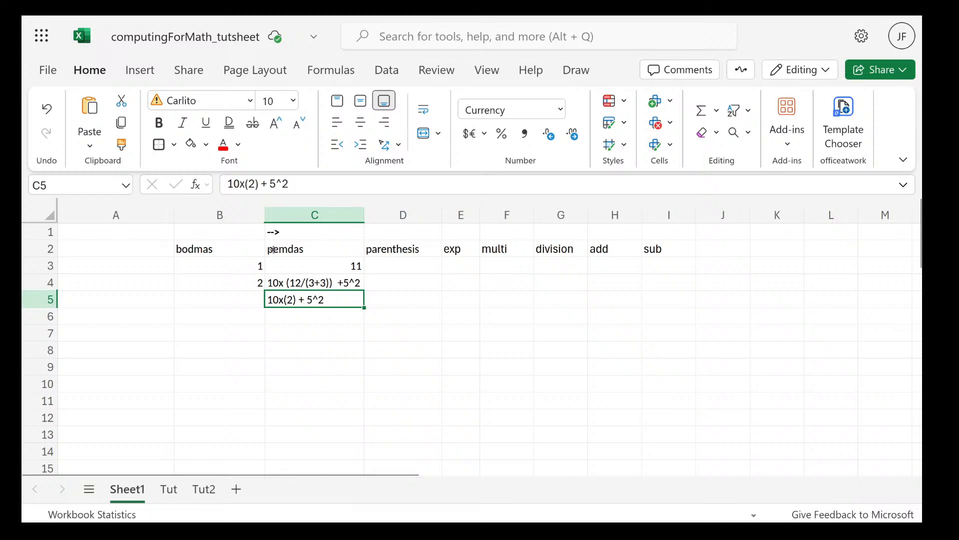
Simplify the text in cell C5 to 10x2 + 25 by removing the brackets and evaluating the exponent
double_click(298, 300)
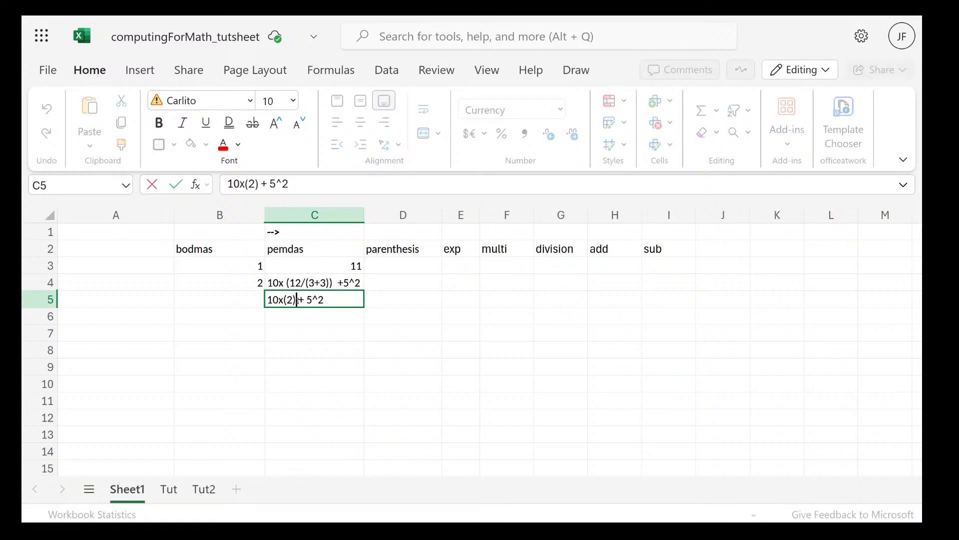
key(BackSpace)
key(Left)
key(BackSpace)
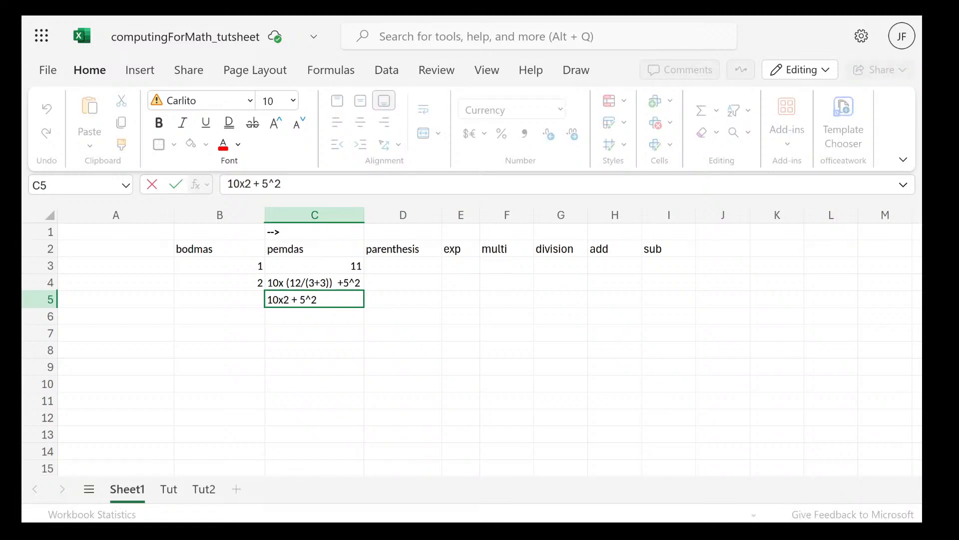
key(Right)
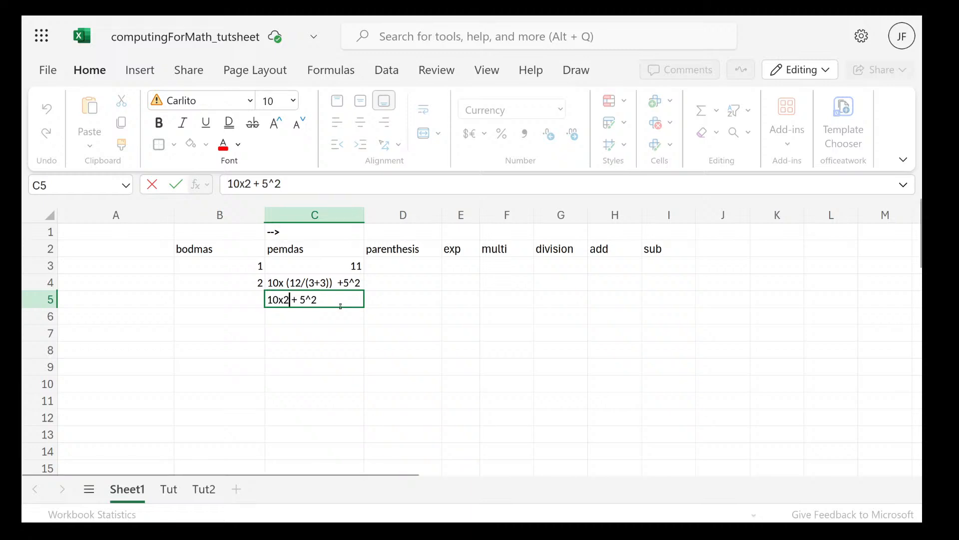
drag(340, 306, 301, 300)
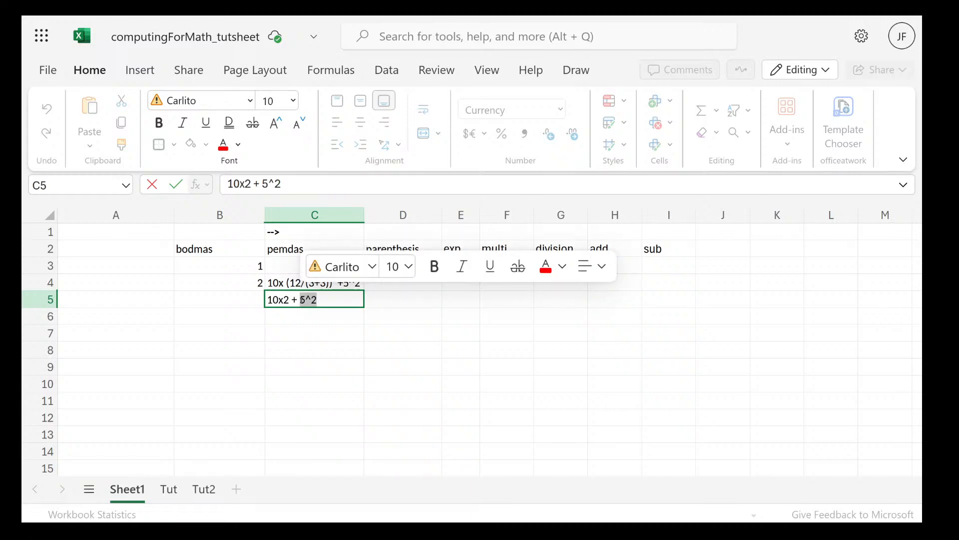
text(25)
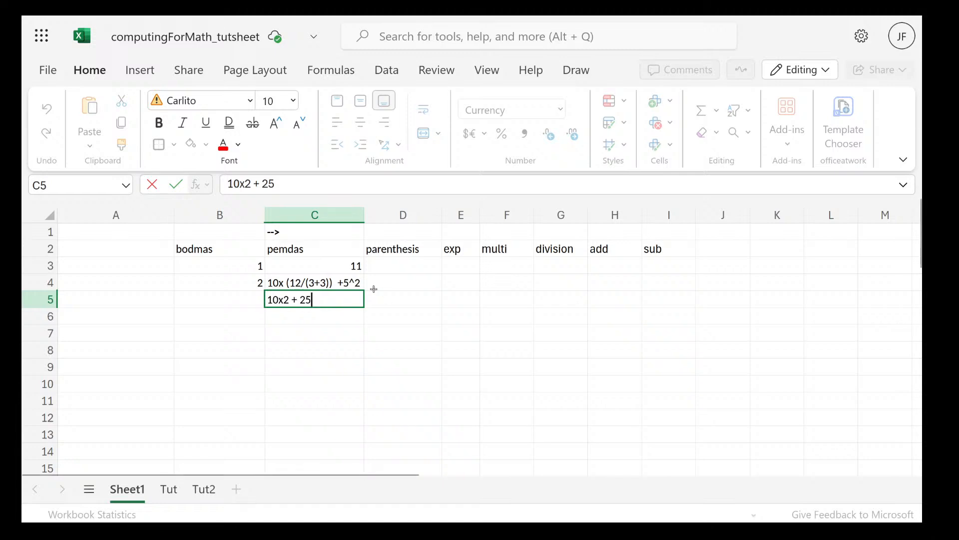
key(Tab)
Replace the product in cell C5 with 20 and add the answer, making the text 20 + 25 = 45
click(321, 300)
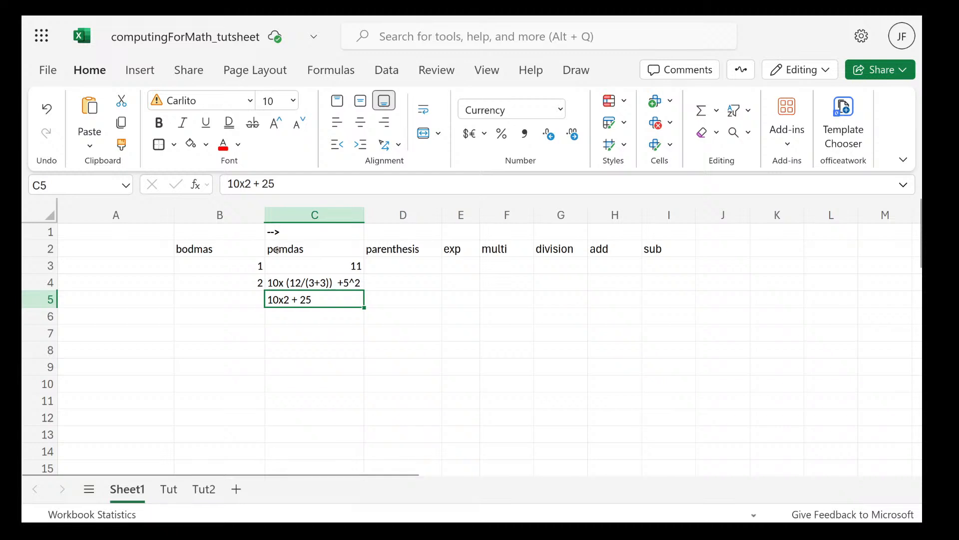
double_click(292, 298)
drag(291, 299, 263, 301)
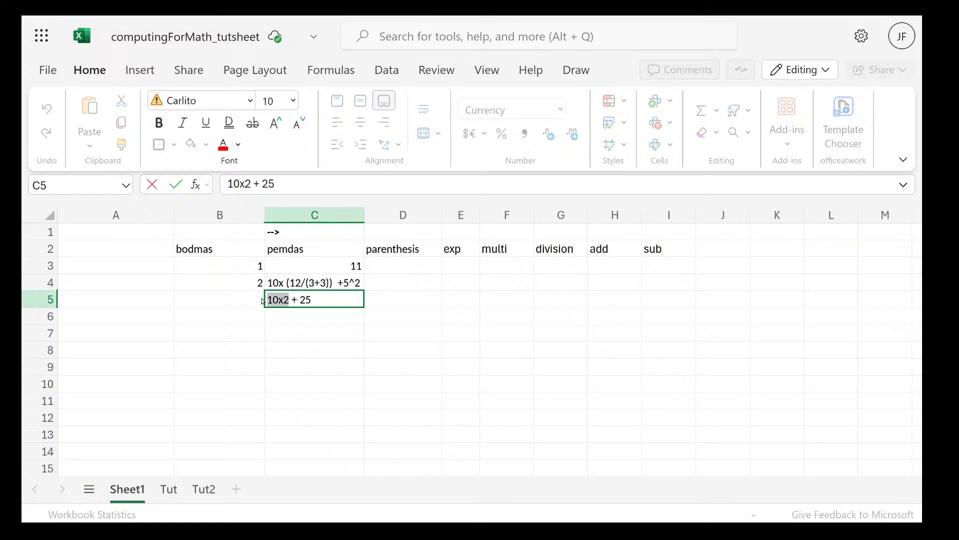
text(20)
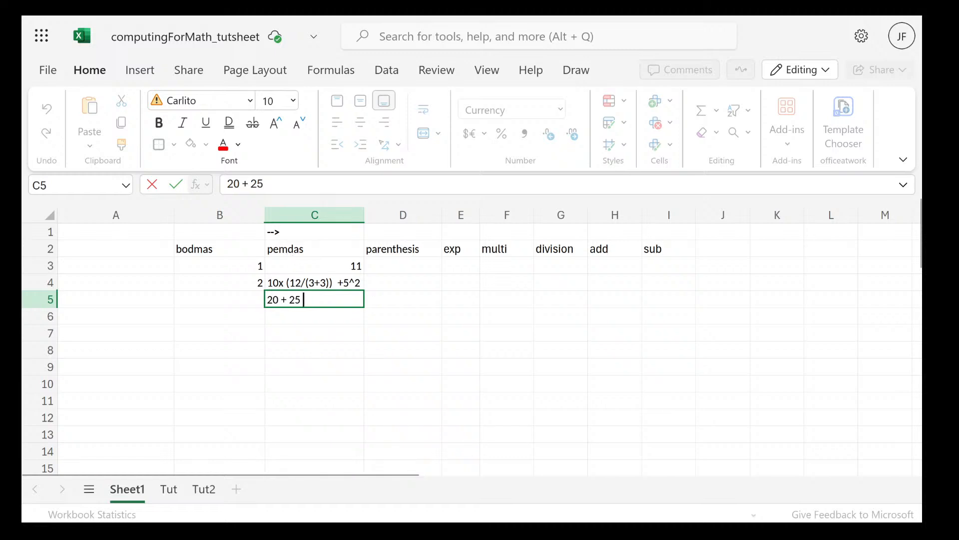
text(= 45)
click(214, 261)
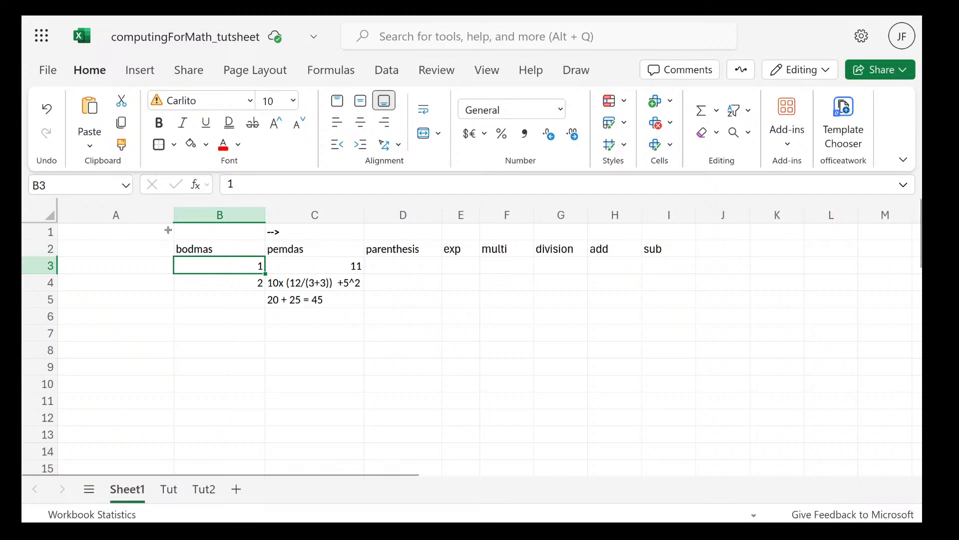
Clear the contents of the range B1:I5, covering all the BODMAS/PEMDAS example cells
drag(176, 230, 699, 262)
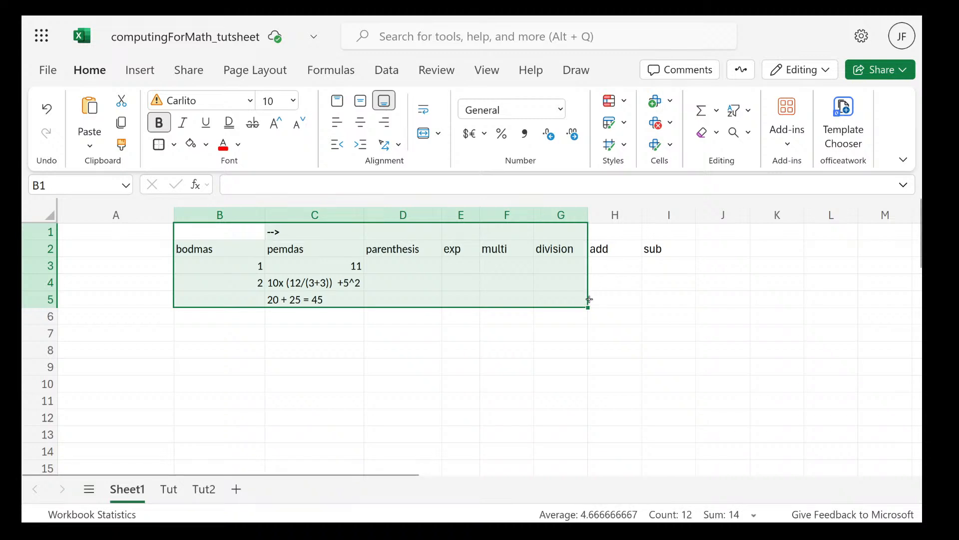
click(248, 235)
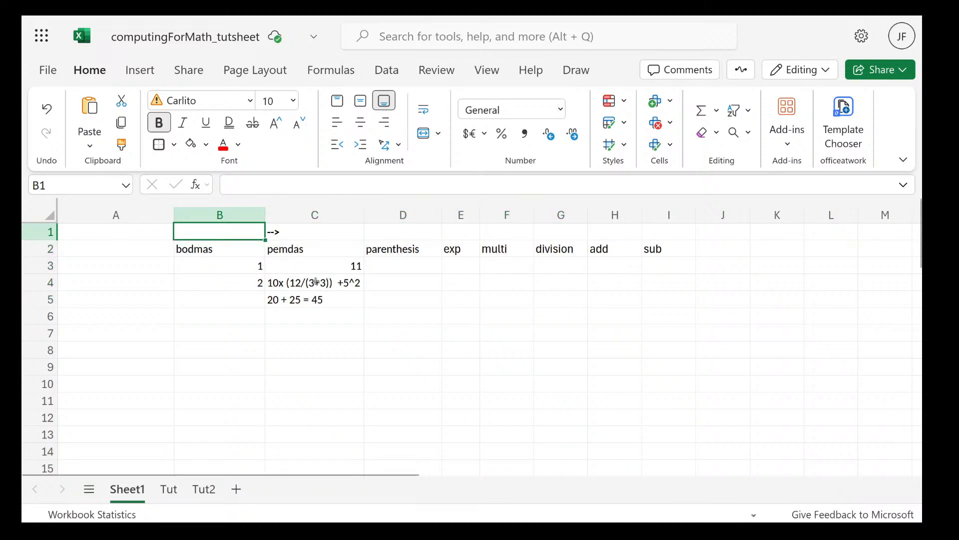
drag(316, 281, 673, 296)
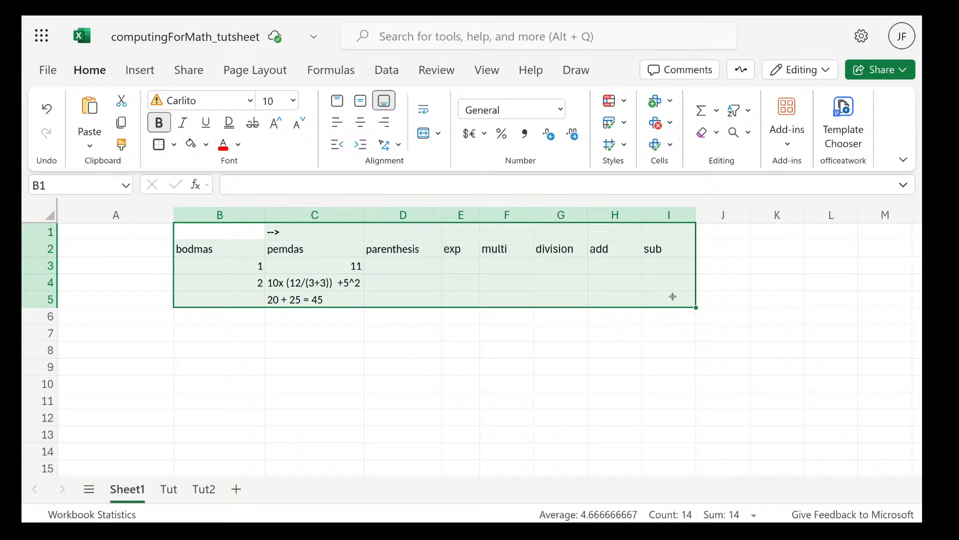
key(Delete)
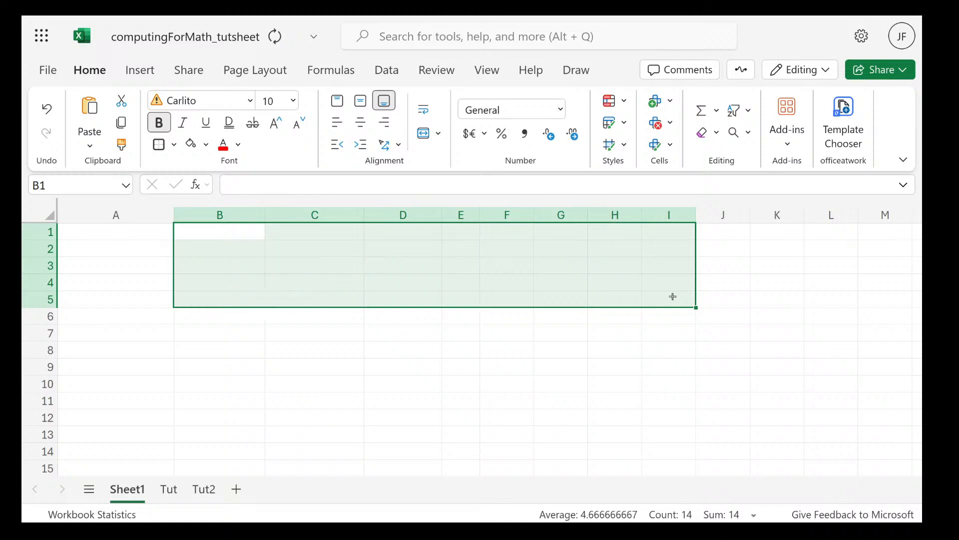
click(525, 353)
Switch to the lecture PDF in Firefox and show the slide on the four main types of spreadsheet operators
mouse_move(29, 17)
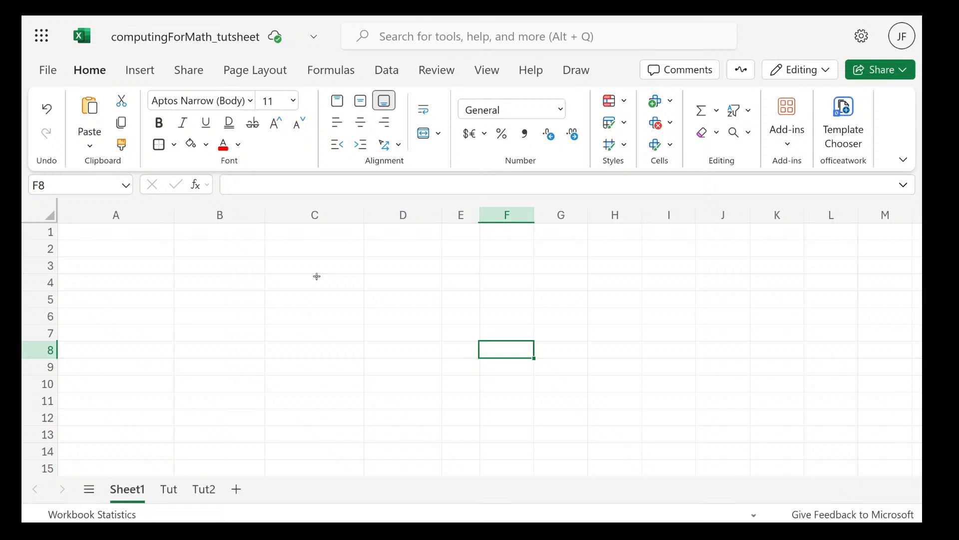
key(super)
click(374, 369)
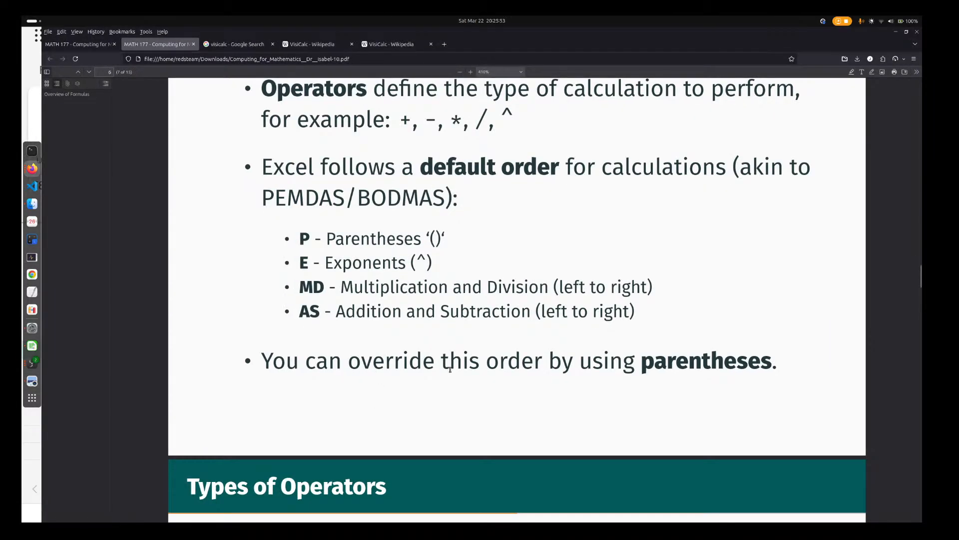
scroll(714, 423, down, 5)
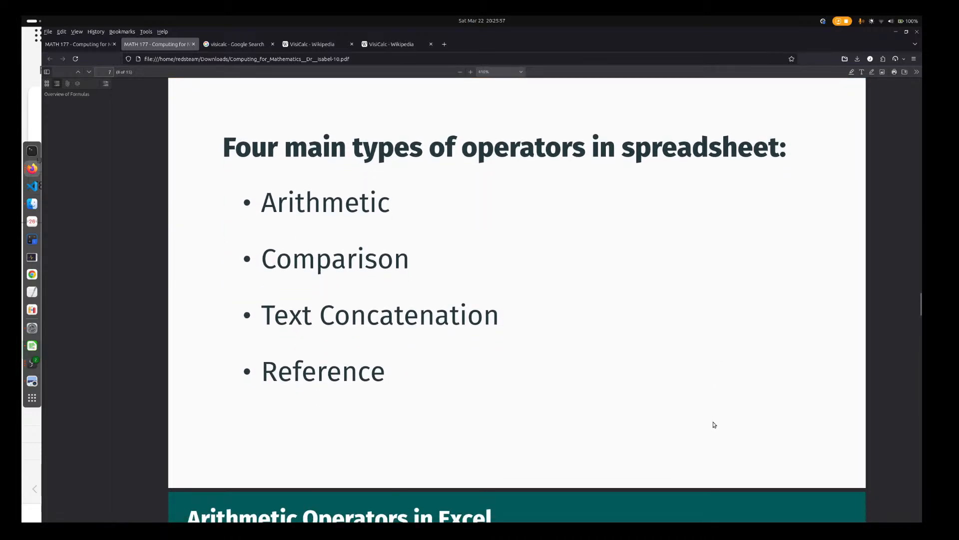
scroll(713, 424, down, 2)
scroll(714, 425, up, 2)
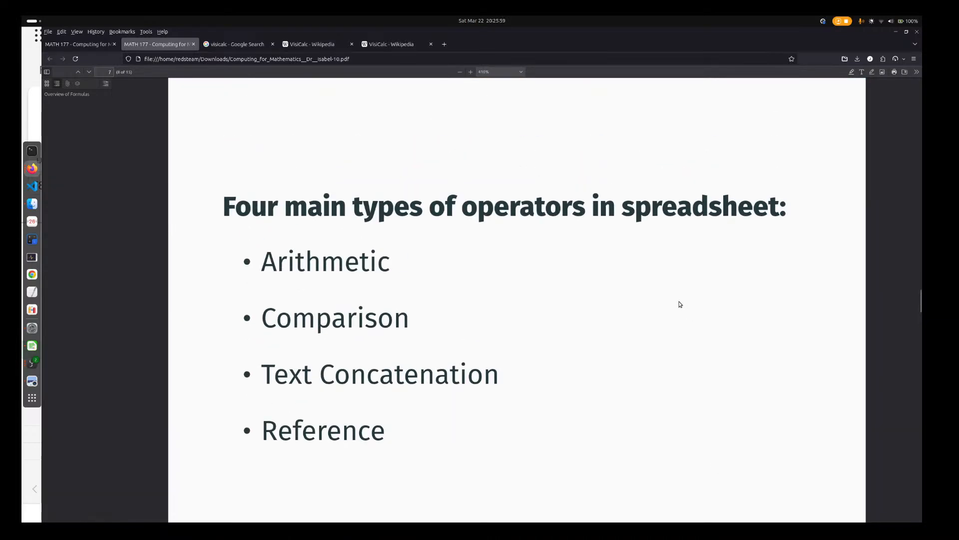
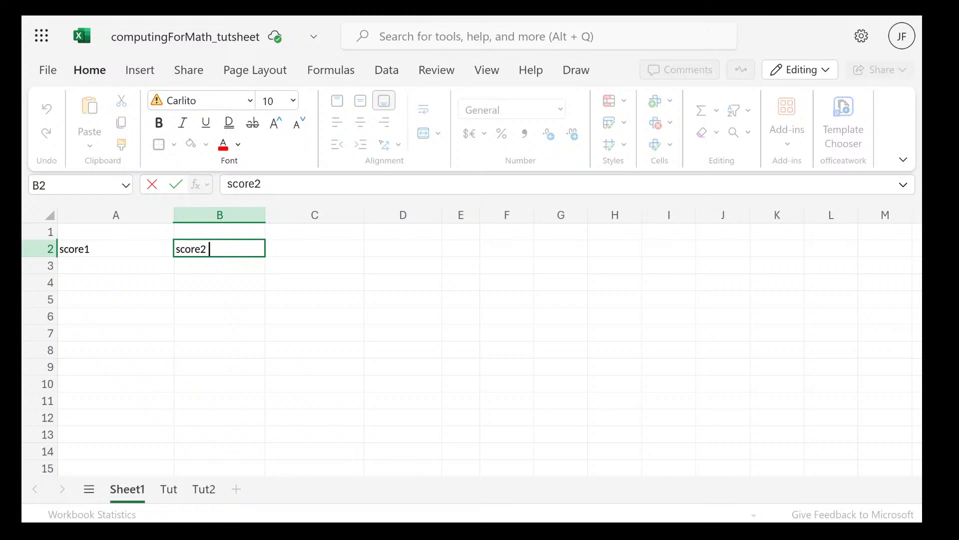
Finish the score2 header in B2, and enter the value 12 in both A3 and B3 under the score headers
click(126, 250)
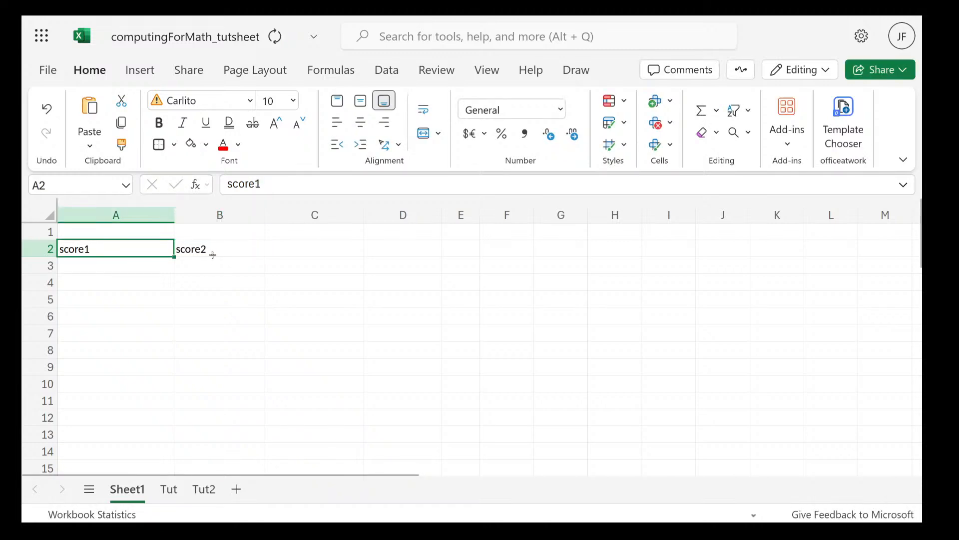
click(213, 247)
click(141, 260)
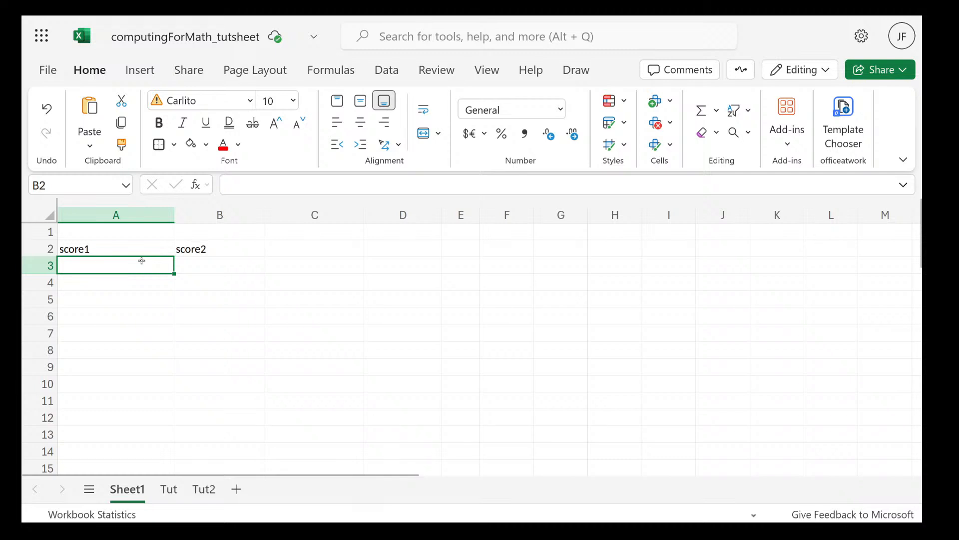
double_click(141, 261)
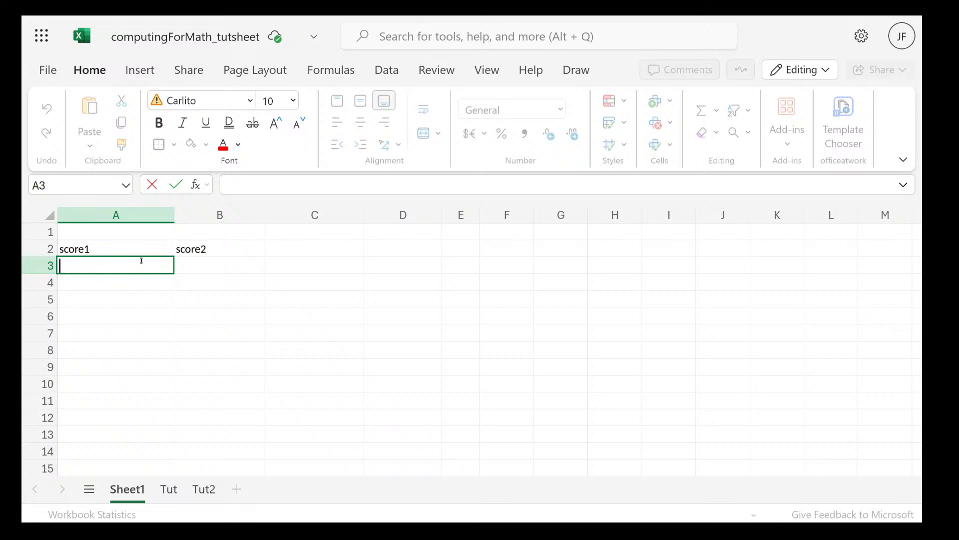
text(12)
click(208, 268)
text(8)
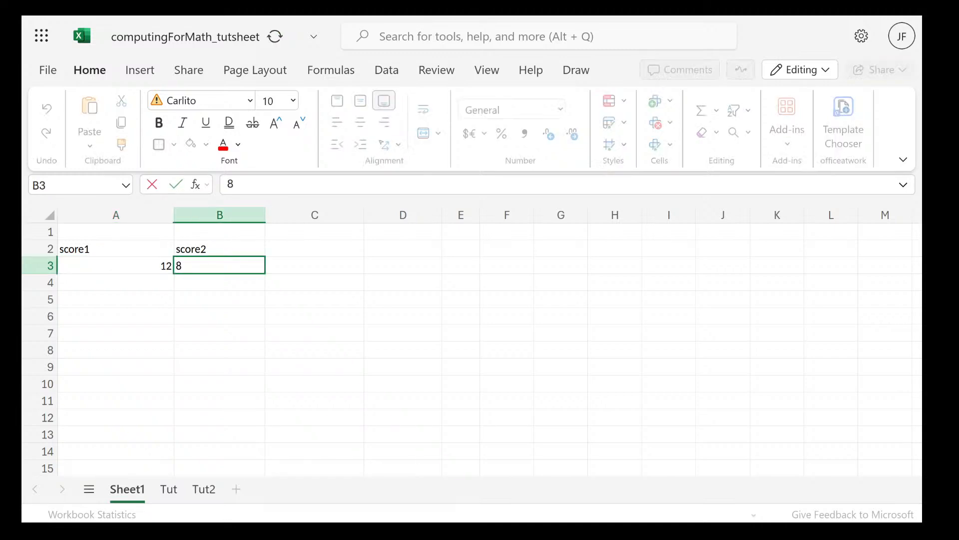
text(9)
key(BackSpace)
key(BackSpace)
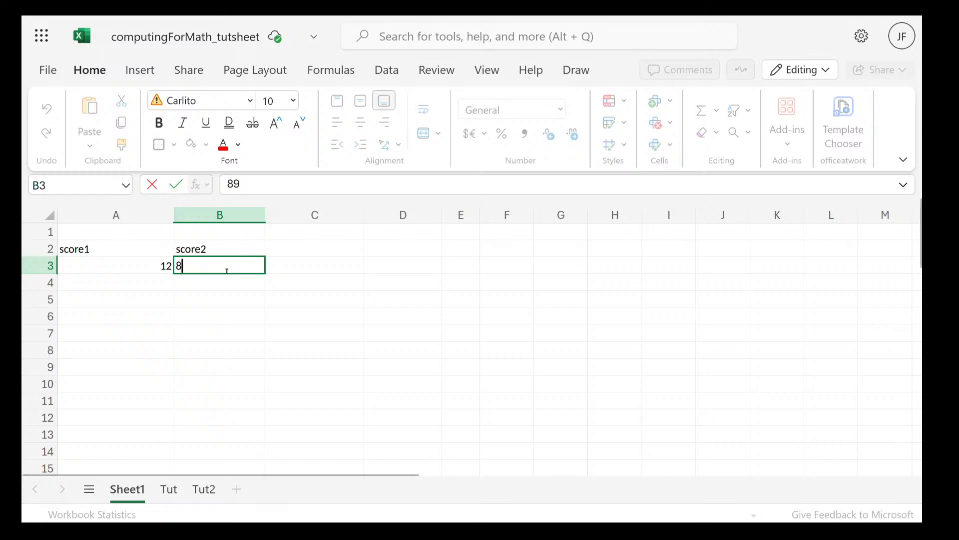
text(12)
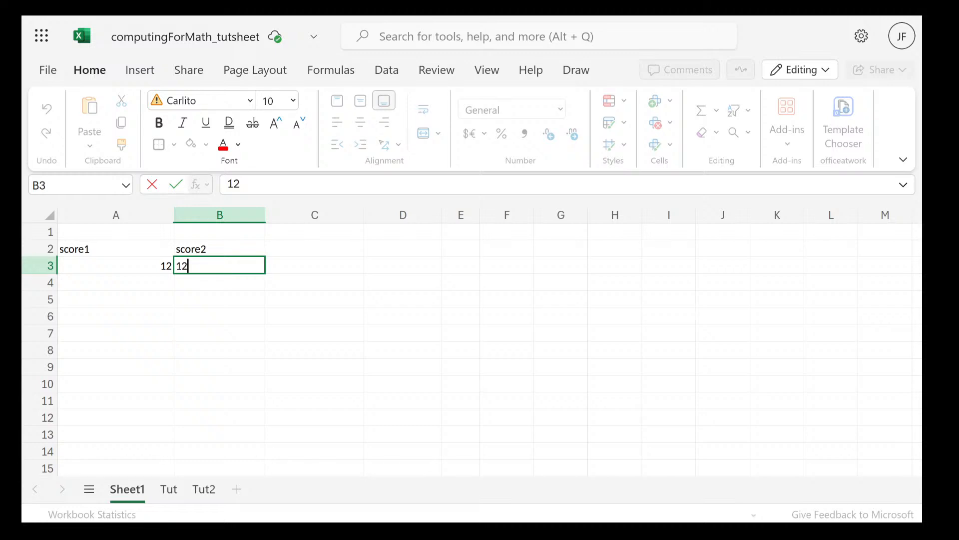
click(308, 265)
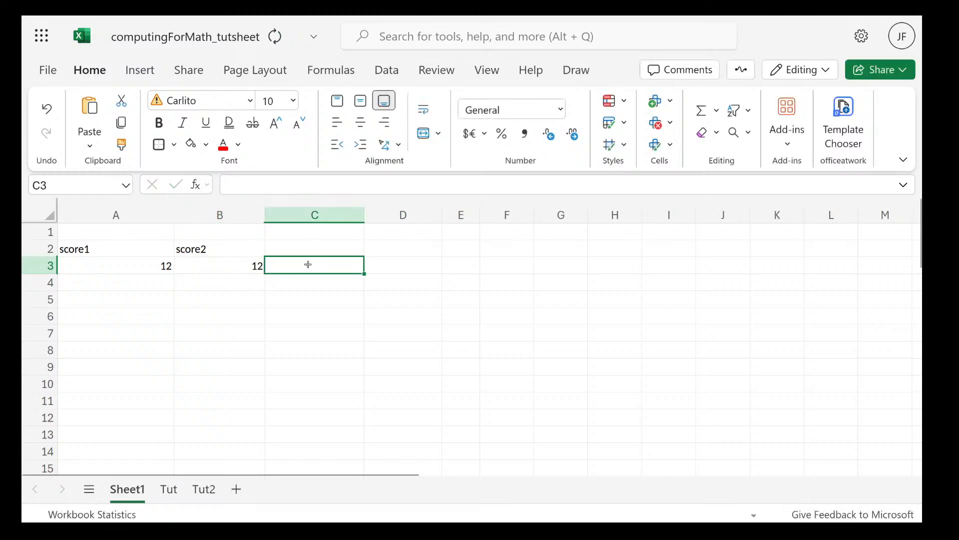
Enter the header verdict in cell C2, beside the score2 header
click(327, 244)
double_click(328, 244)
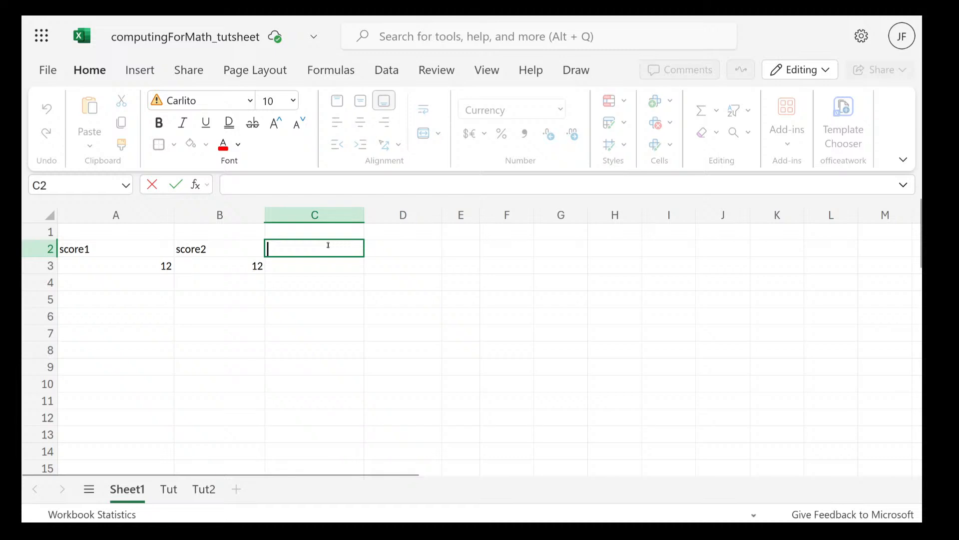
text(verdict)
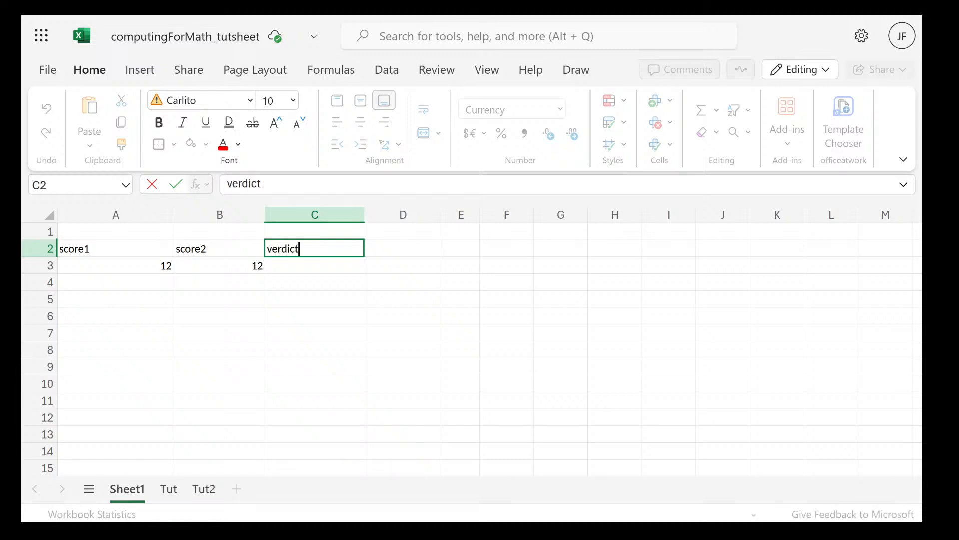
key(Return)
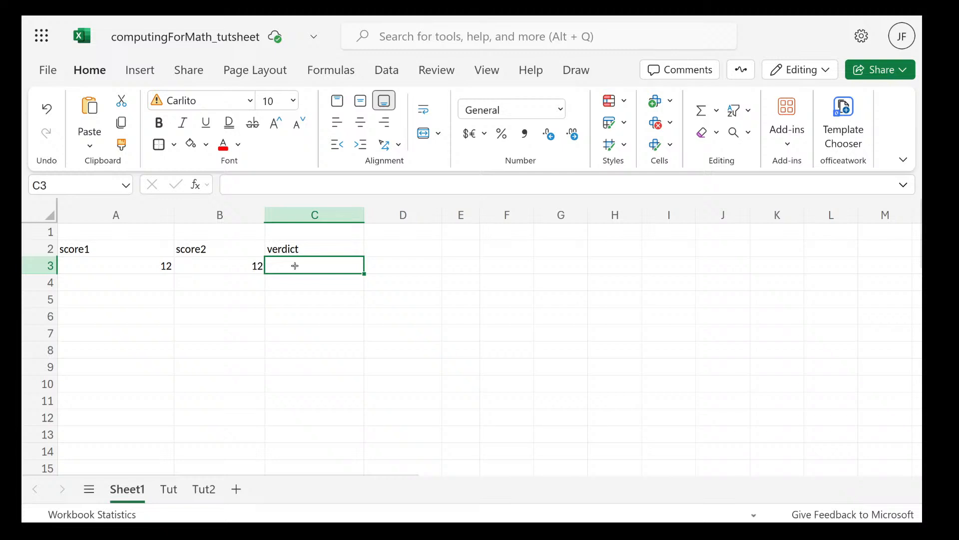
Try to enter a comparison of the two scores in cell C3 with a double equals sign, as =12 ==12
double_click(295, 265)
text(=)
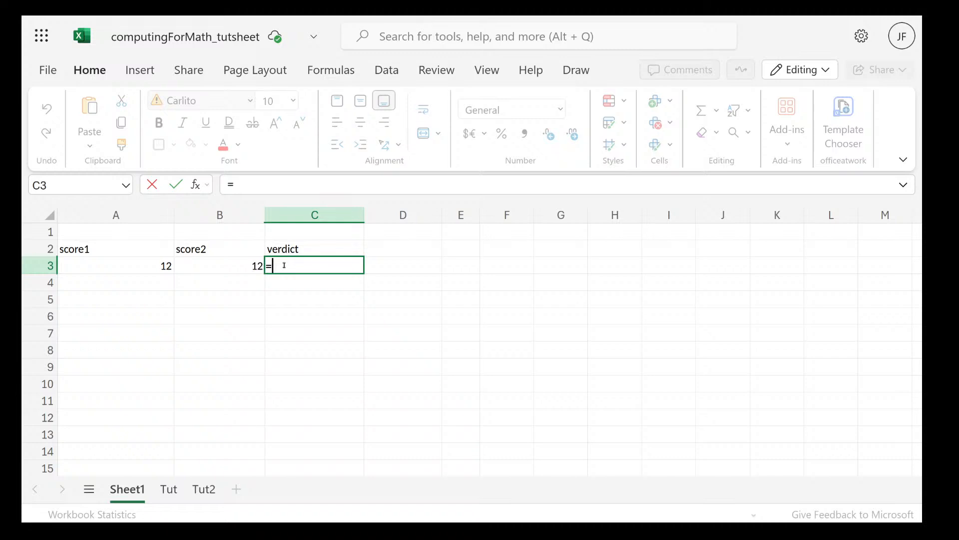
text(12  ==12)
key(Return)
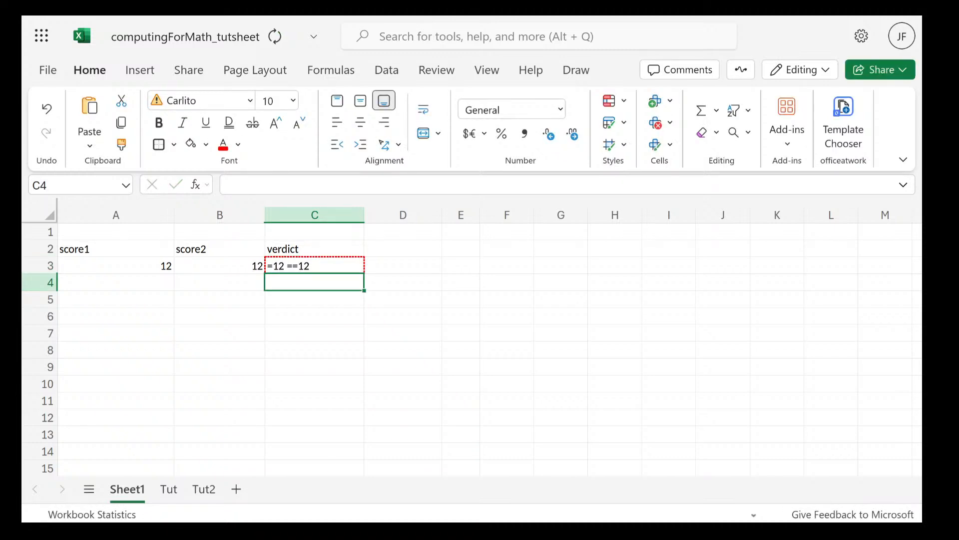
Correct the comparison in cell C3 to a single equals sign, so the formula reads =12 =12
double_click(320, 265)
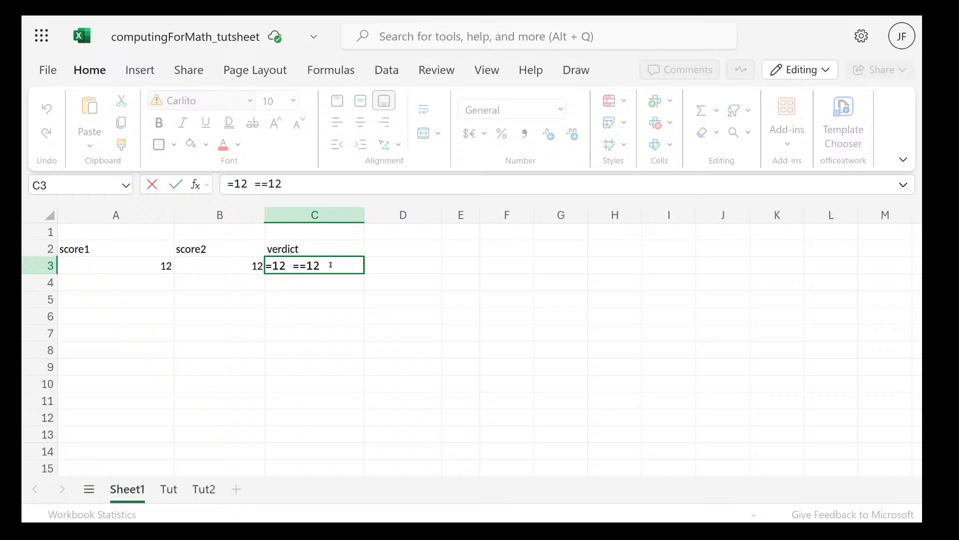
click(305, 267)
key(BackSpace)
key(Return)
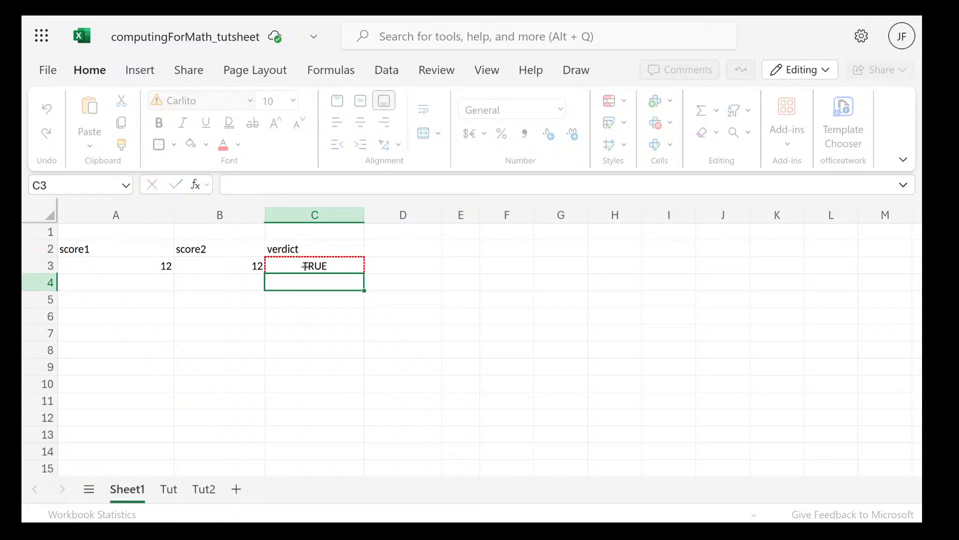
Respace the formula in cell C3, adding spaces after the leading equals sign and closing the gap so the comparison reads 12=12
double_click(305, 266)
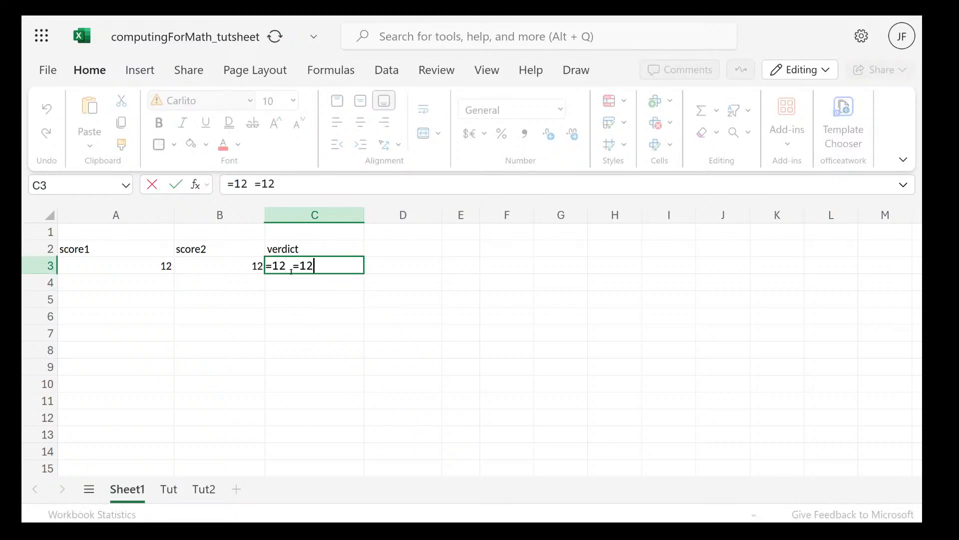
click(273, 266)
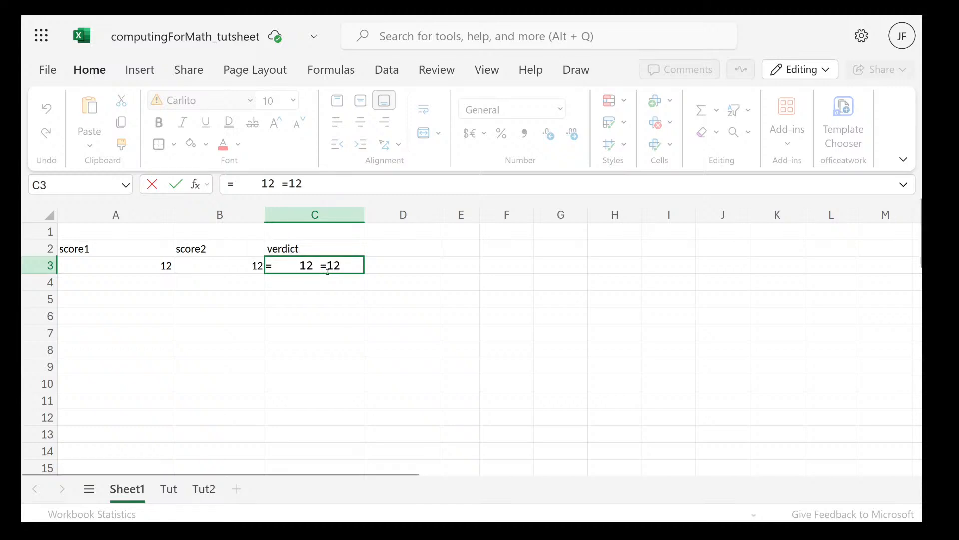
click(320, 266)
key(BackSpace)
key(BackSpace)
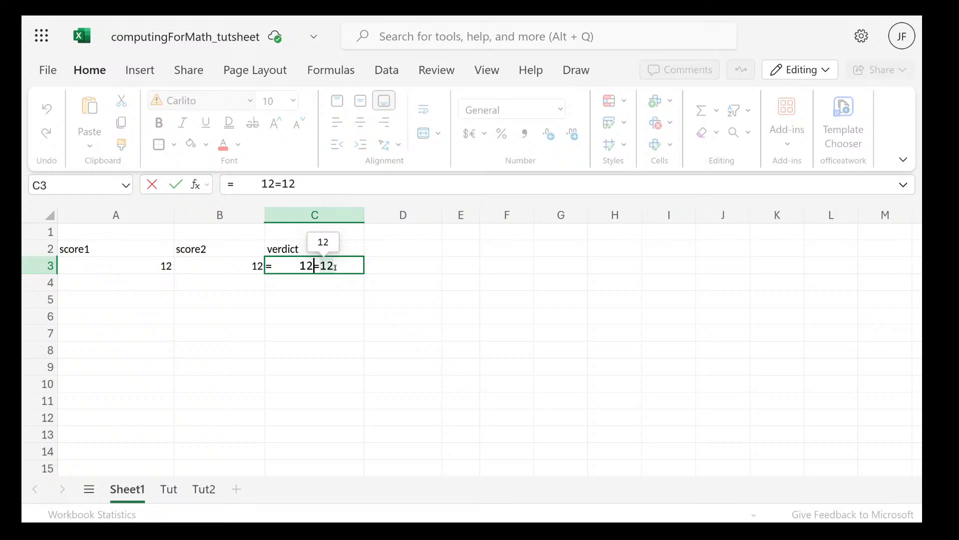
key(Return)
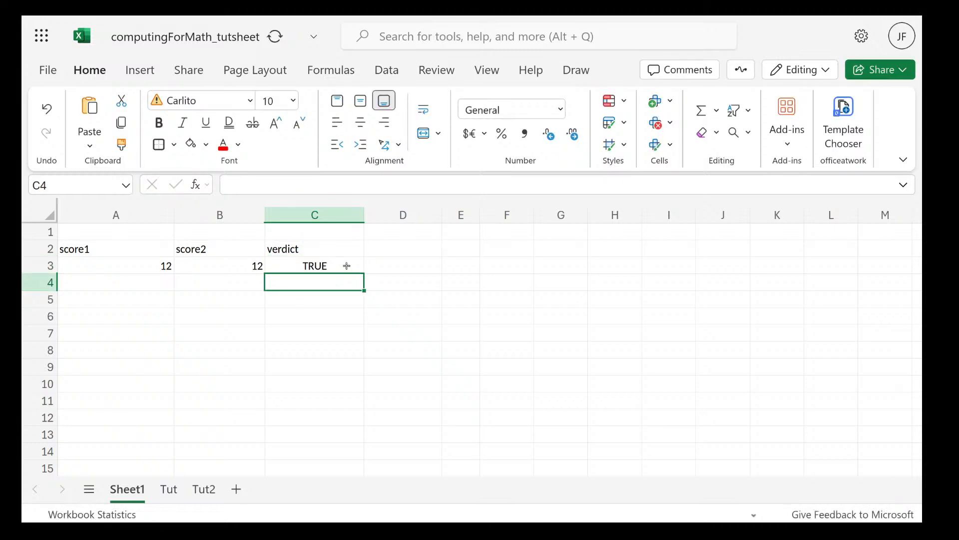
Replace the comparison in cell C3 with 45==50, keeping the leading equals sign of the formula
click(348, 266)
double_click(347, 266)
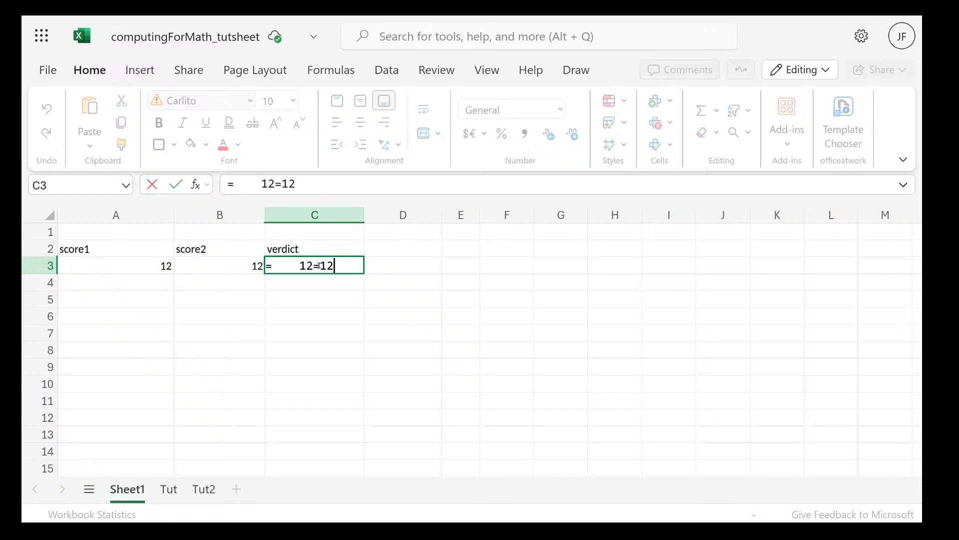
click(320, 266)
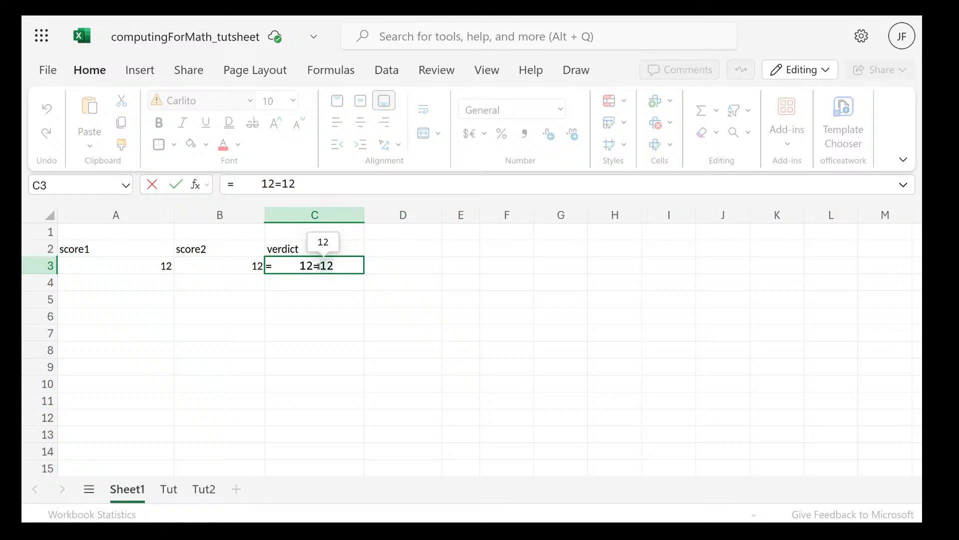
key(BackSpace)
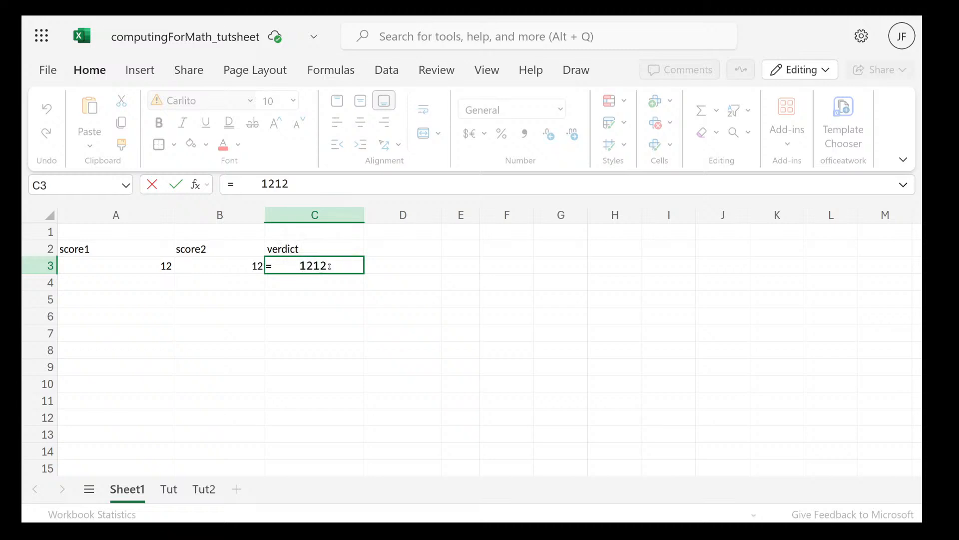
drag(330, 267, 300, 267)
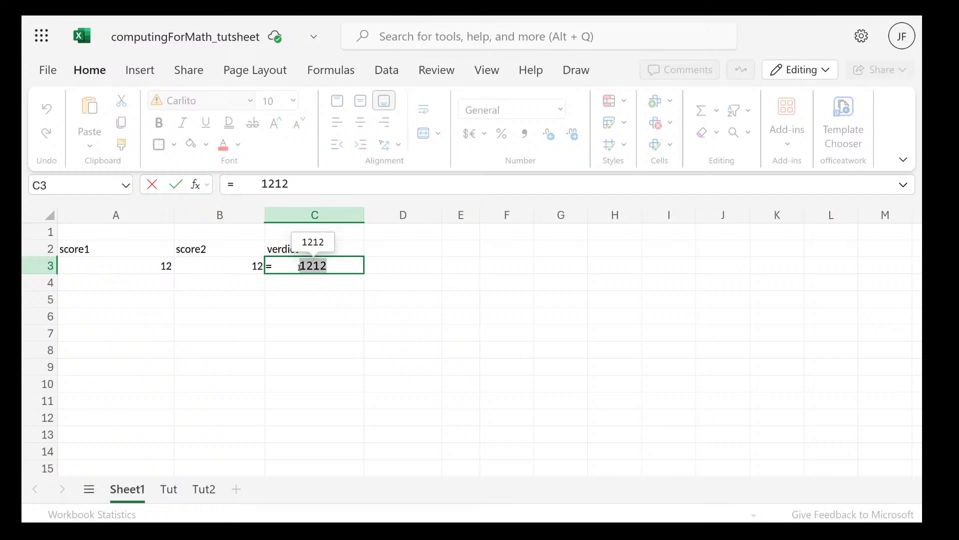
key(BackSpace)
text(45)
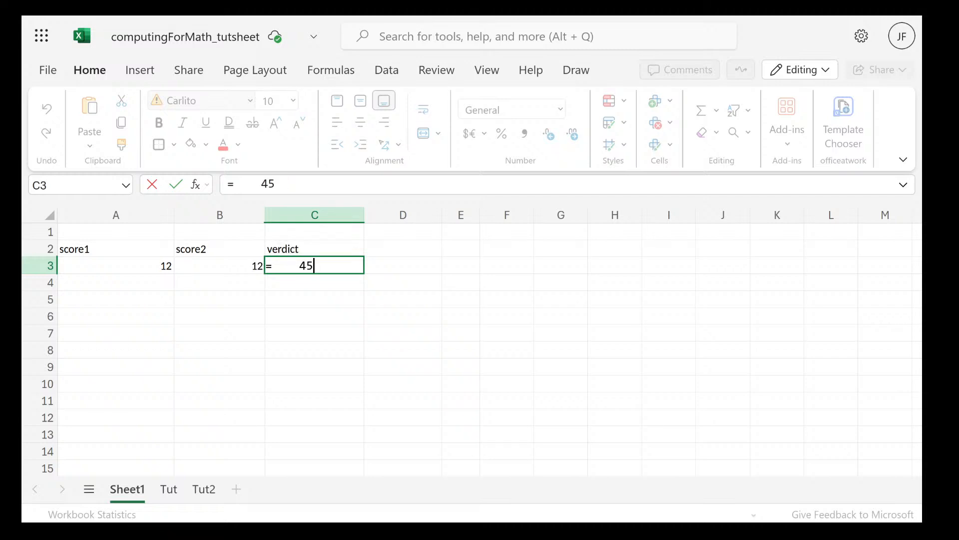
text(==50)
key(Return)
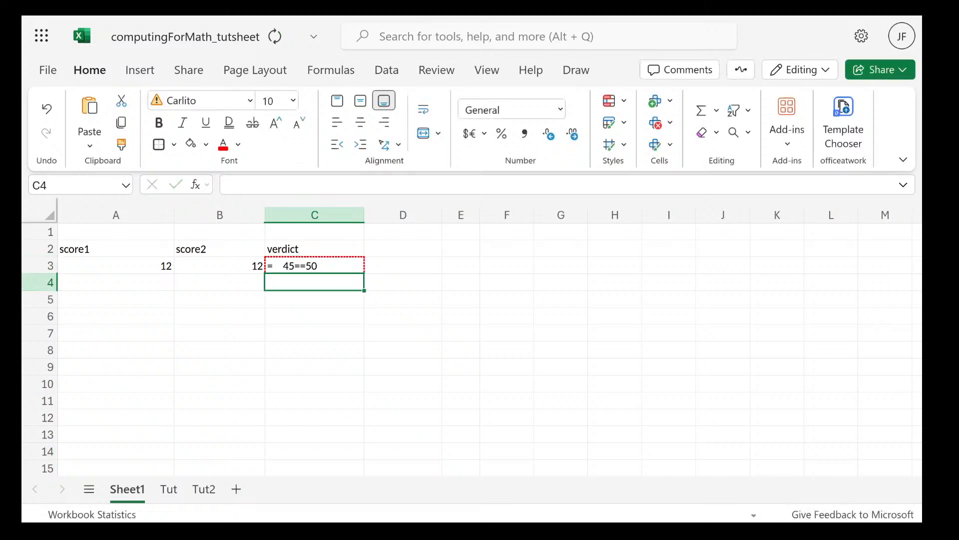
Remove the extra equals sign from the formula in cell C3 so the comparison reads 45=50
double_click(291, 266)
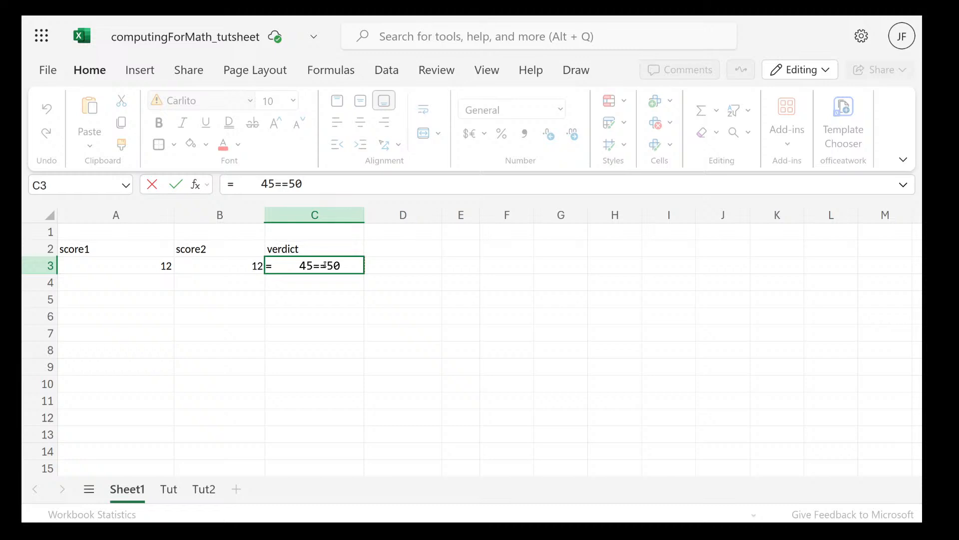
click(324, 265)
key(BackSpace)
key(Return)
click(324, 265)
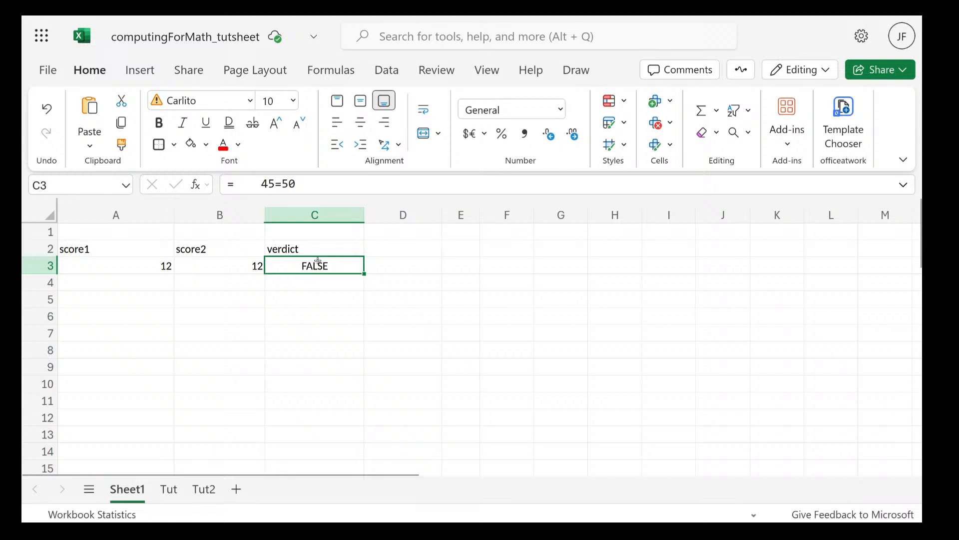
Replace the equality operator in cell C3's formula with the not-equal operator, making the comparison 45<>50
double_click(318, 260)
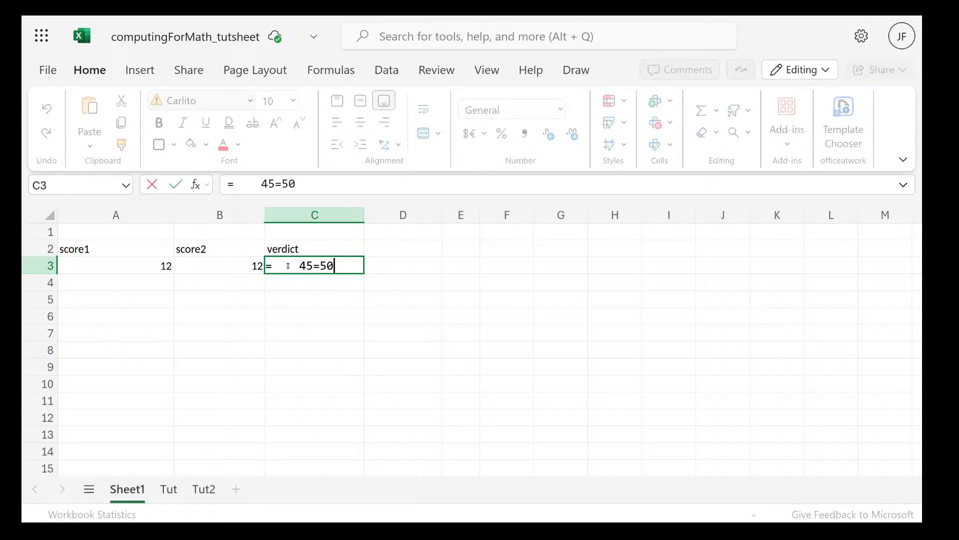
click(300, 265)
mouse_move(326, 265)
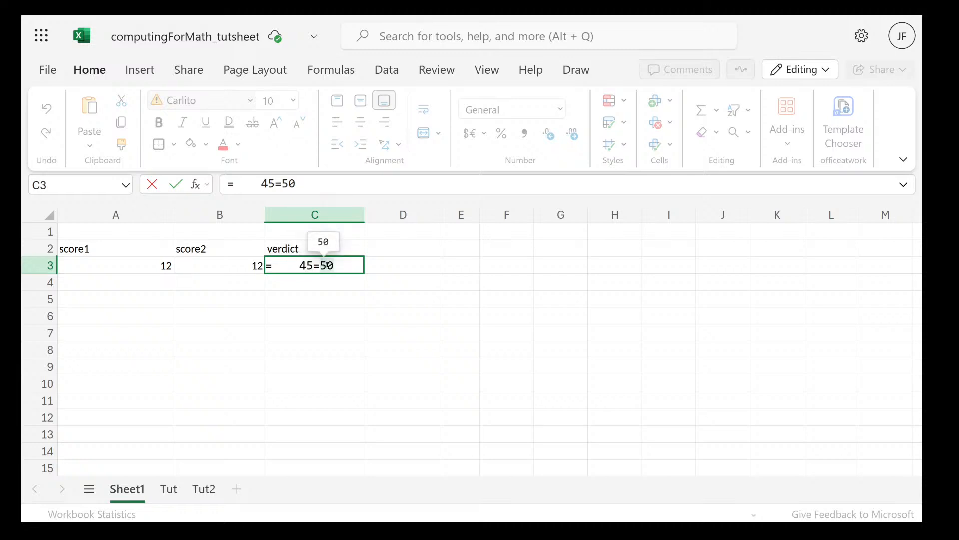
key(Return)
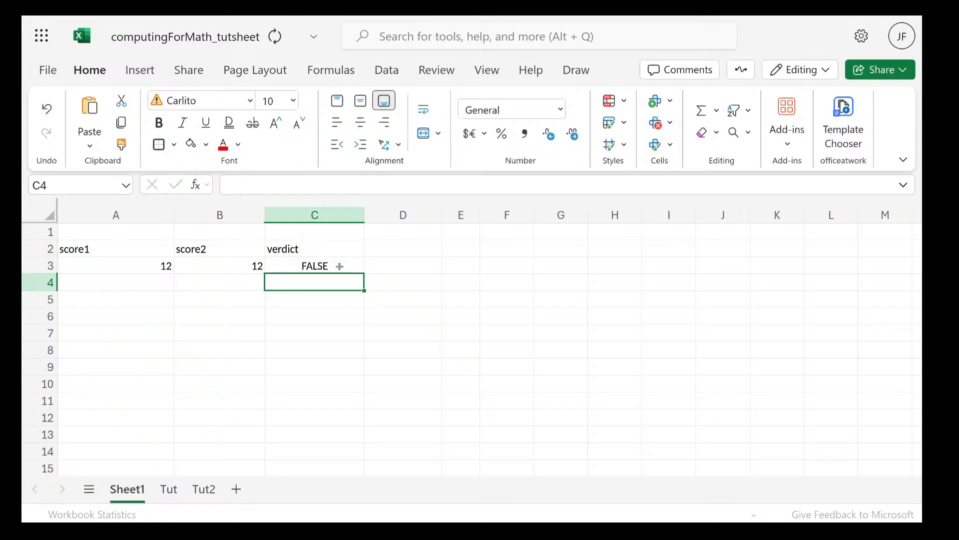
double_click(316, 266)
click(320, 266)
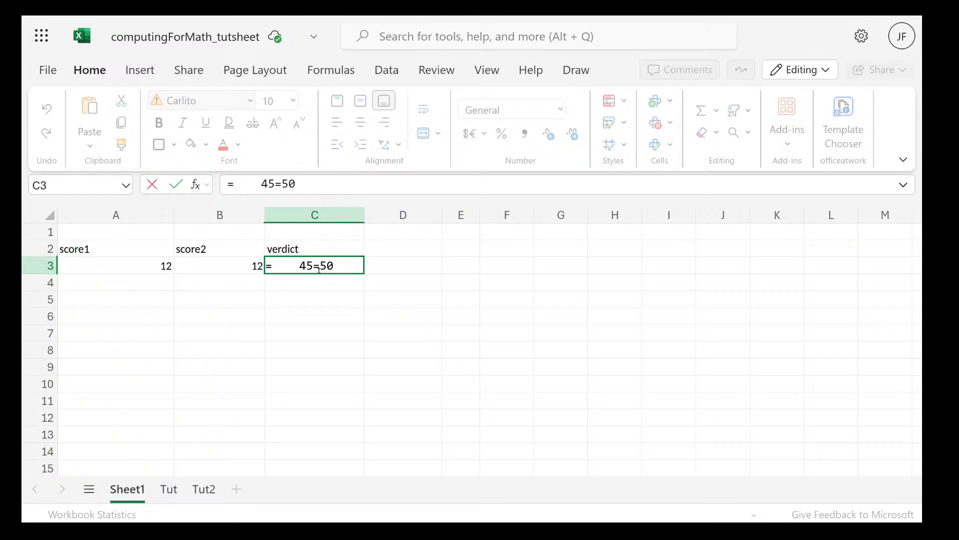
key(BackSpace)
text(<>)
click(366, 266)
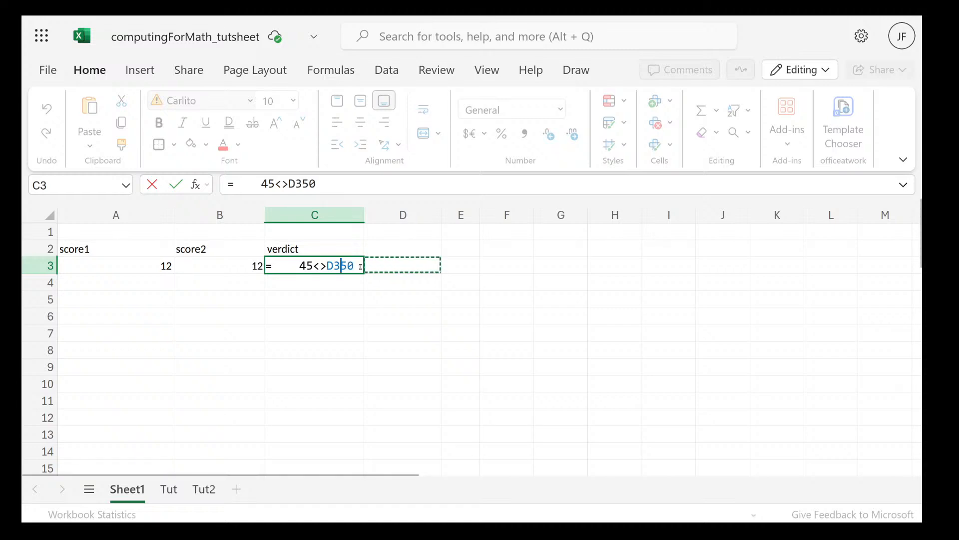
key(BackSpace)
key(BackSpace)
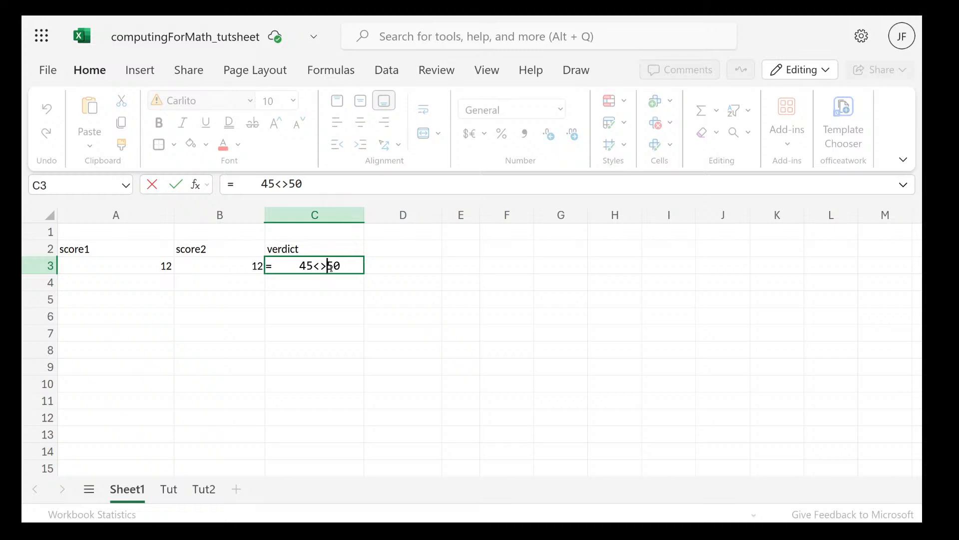
key(Return)
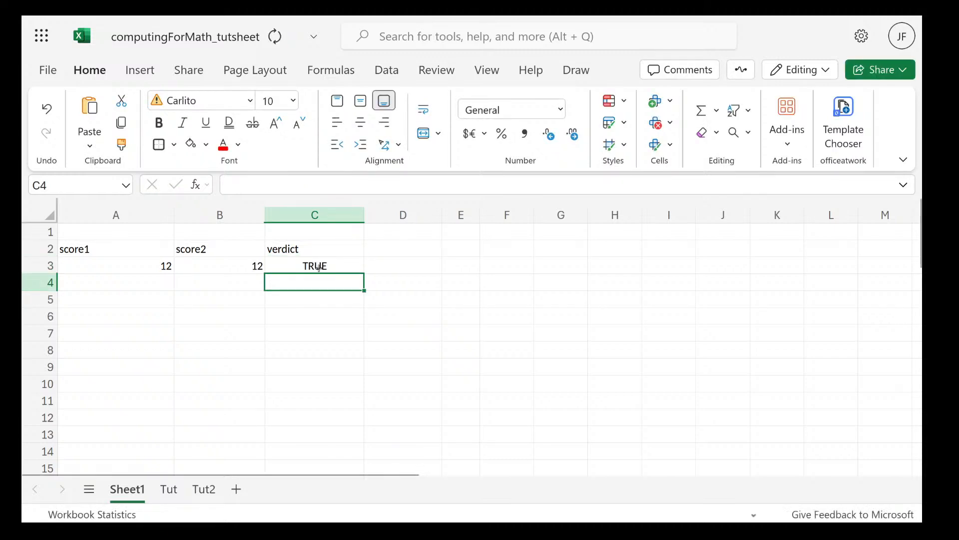
Change the not-equal operator in cell C3's formula to less-than, so the comparison reads 45<50
double_click(319, 268)
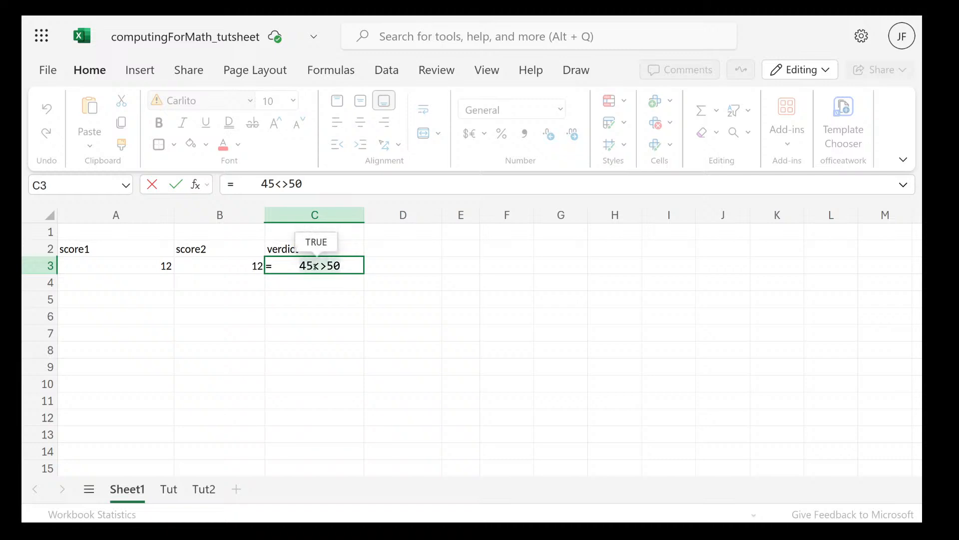
click(342, 266)
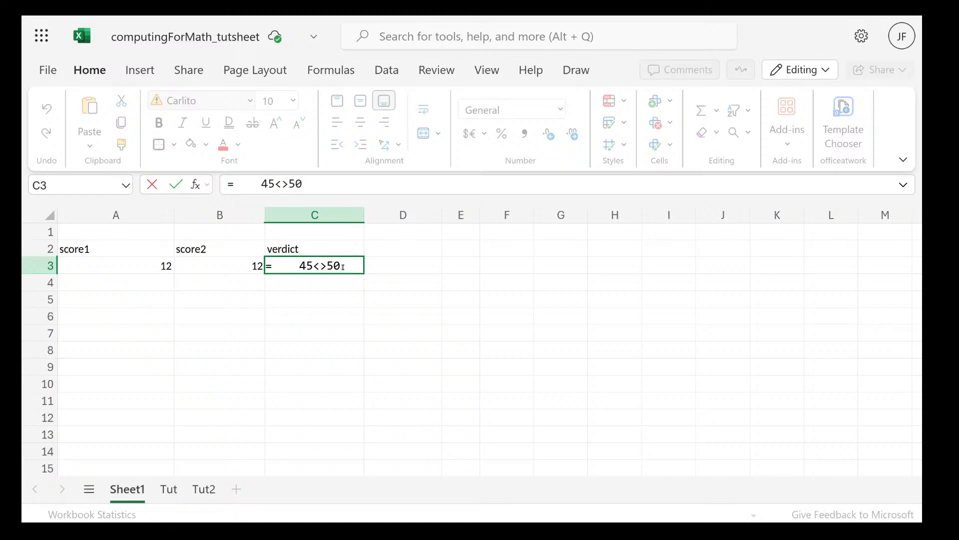
click(327, 266)
key(BackSpace)
key(Return)
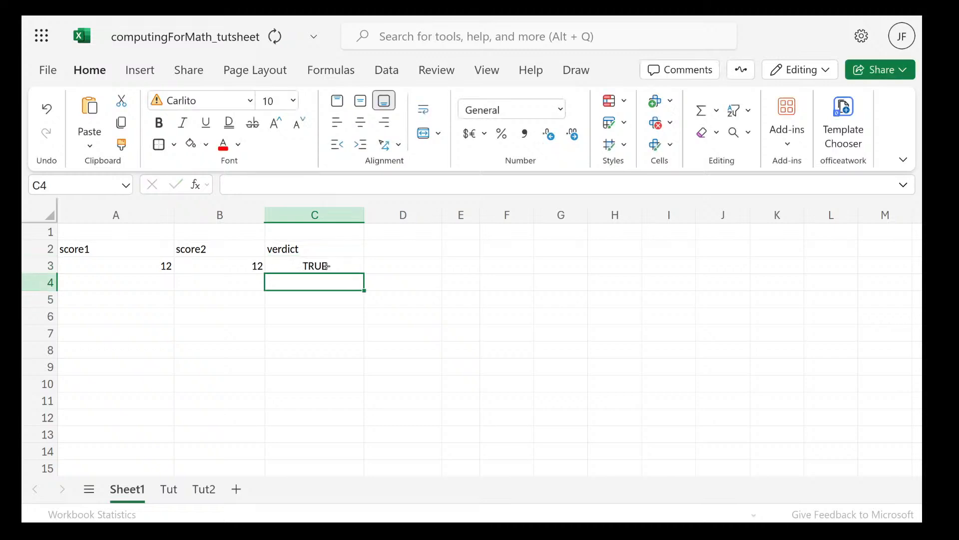
Replace the less-than operator in cell C3's formula with greater-than, making the comparison 45>50
double_click(327, 266)
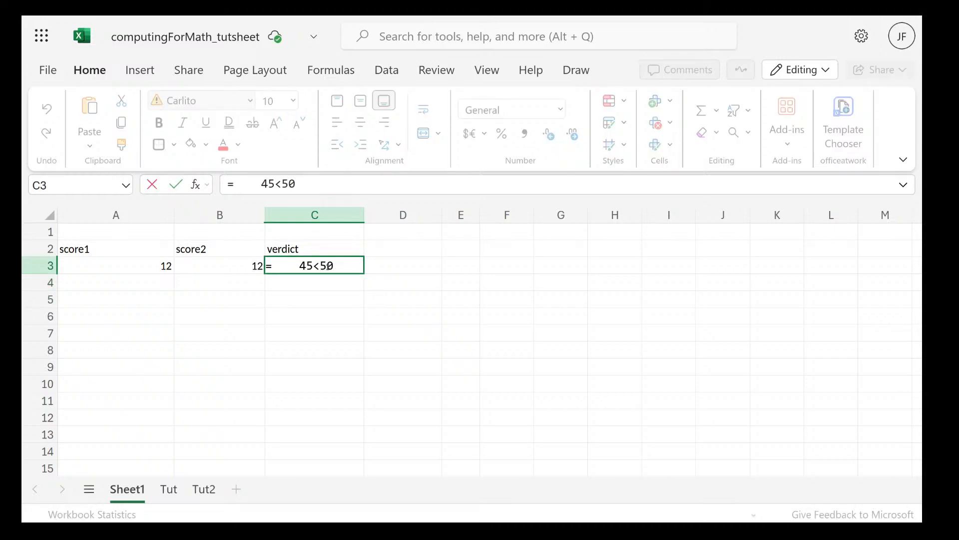
click(320, 266)
key(BackSpace)
key(Return)
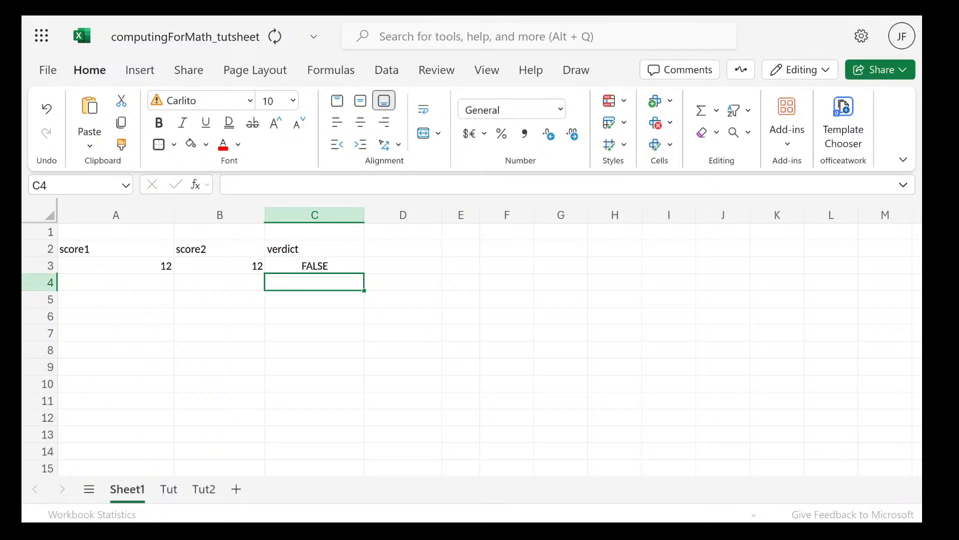
click(318, 267)
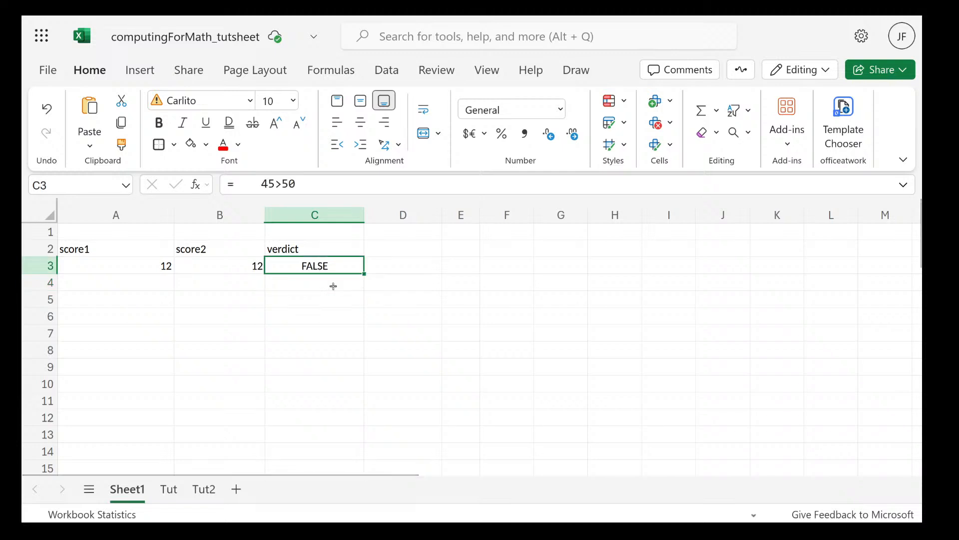
click(334, 285)
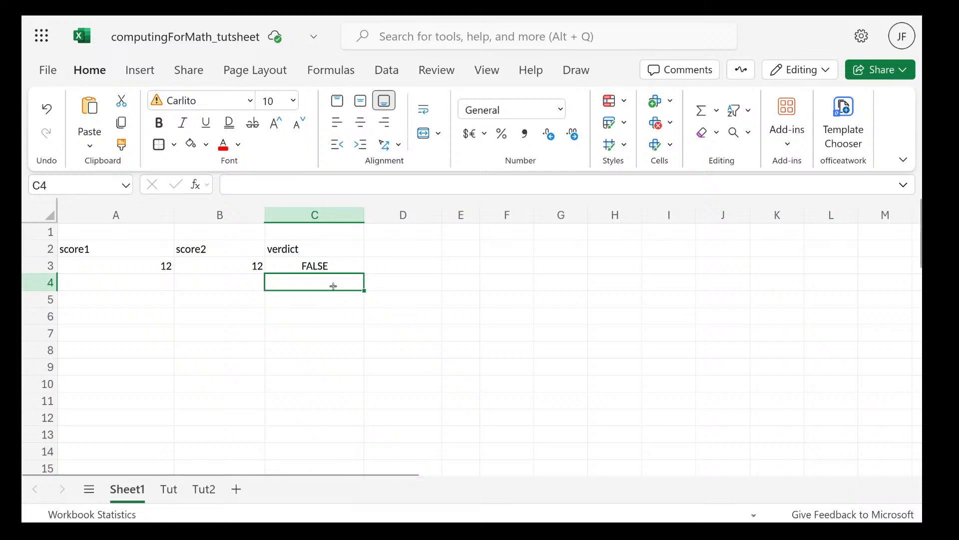
click(319, 268)
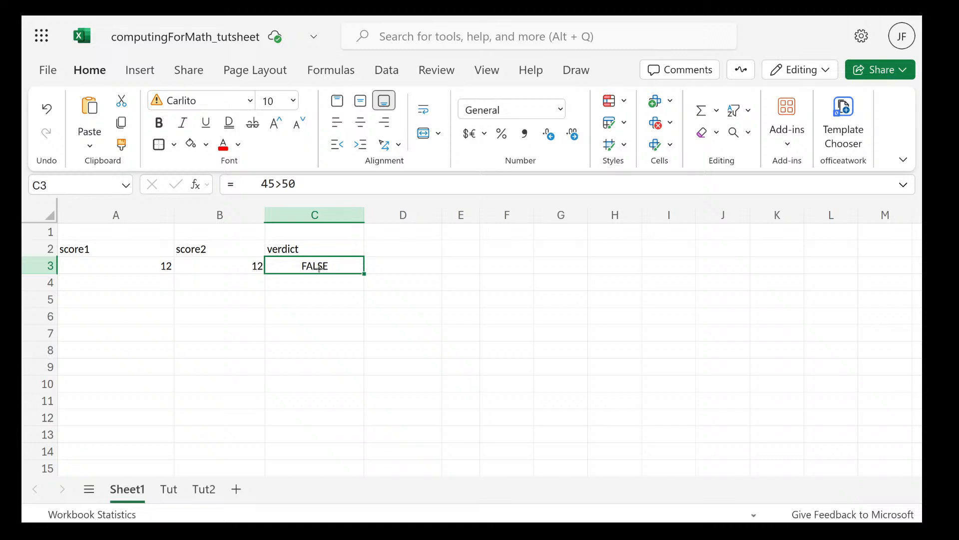
click(299, 249)
click(286, 266)
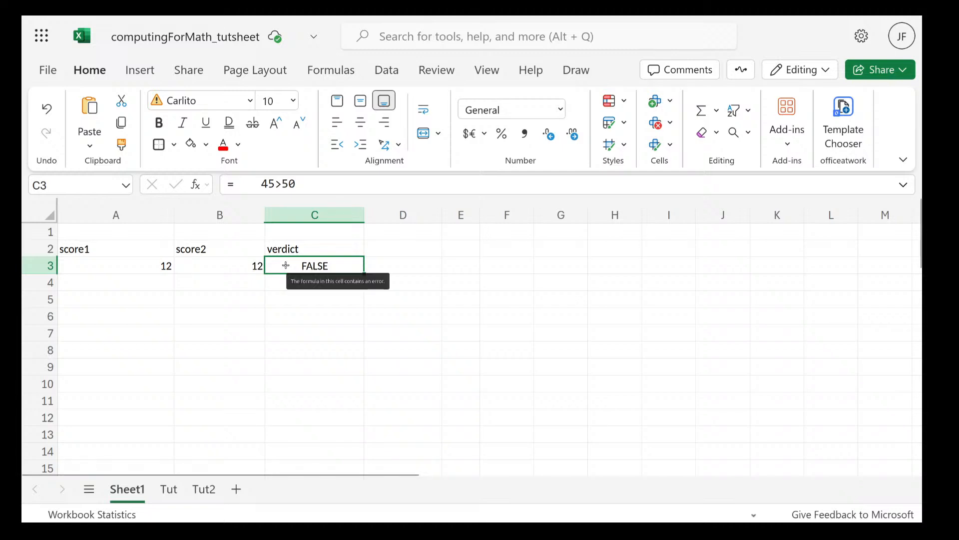
Switch to the course slides in Firefox, review the comparison operators table and the Reference Operators slide, and return to the workbook
key(super)
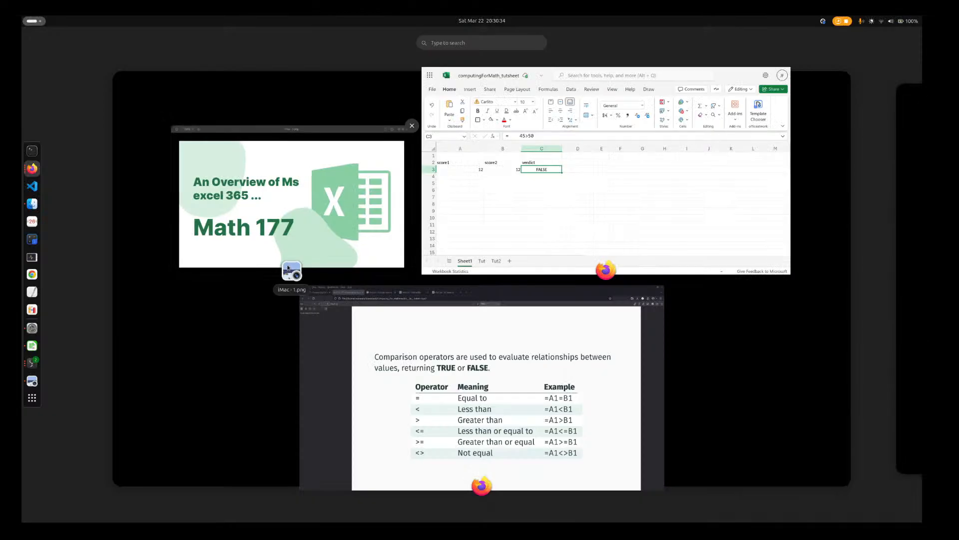
click(489, 389)
scroll(493, 375, up, 5)
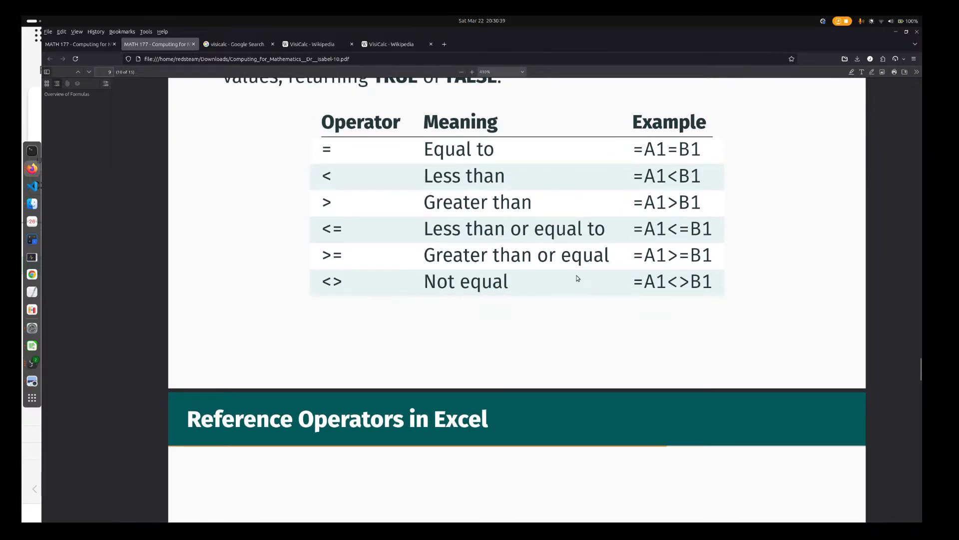
scroll(574, 275, down, 7)
scroll(575, 275, up, 4)
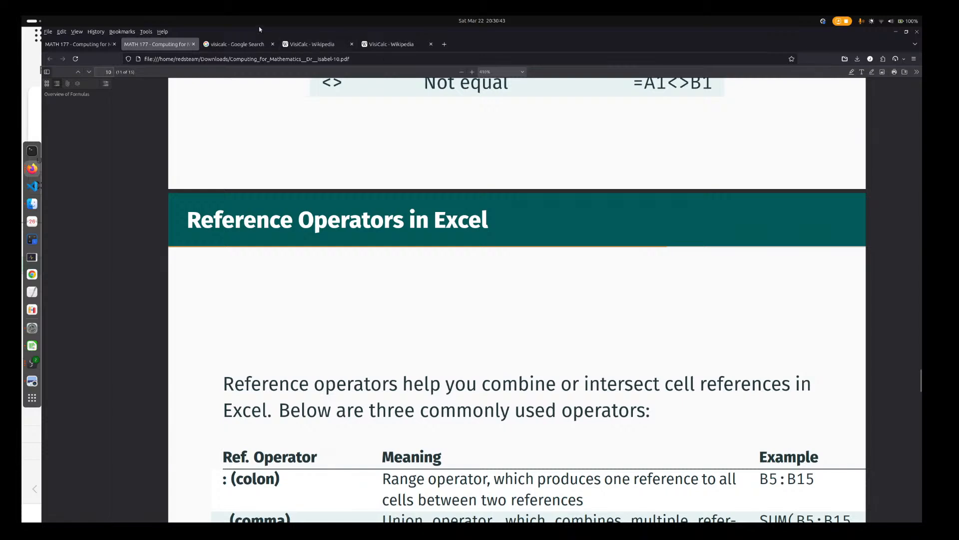
mouse_move(22, 19)
click(593, 179)
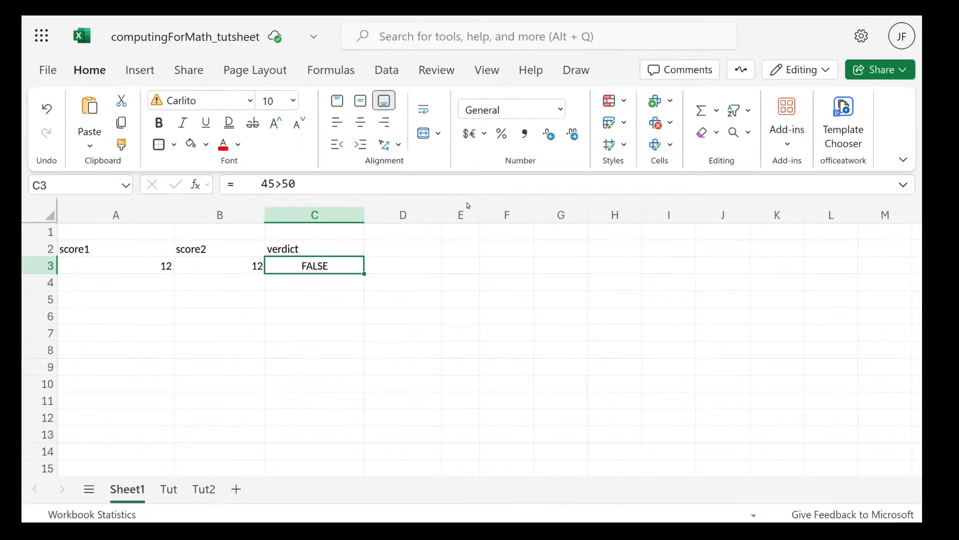
Clear the score1, score2 and verdict example from rows 2 and 3 of Sheet1
click(385, 265)
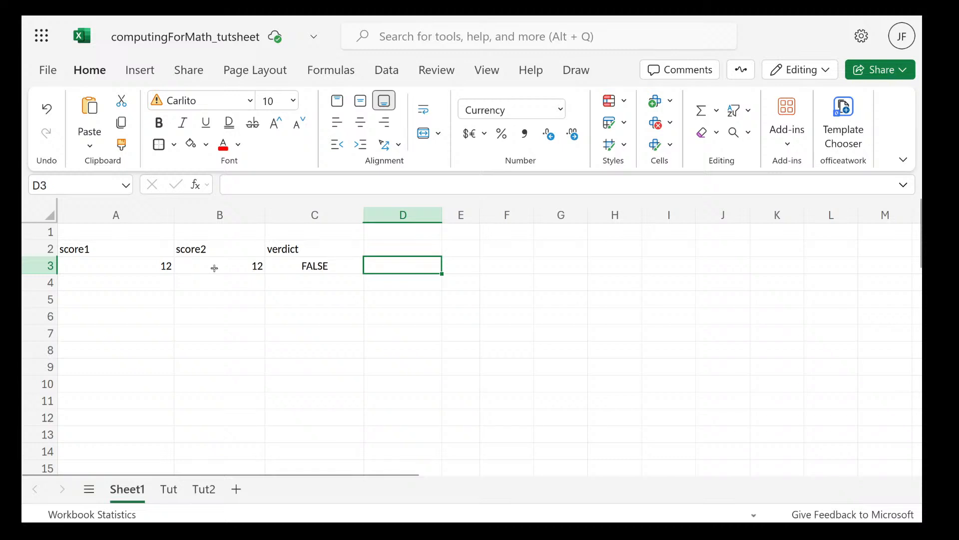
drag(80, 248, 359, 262)
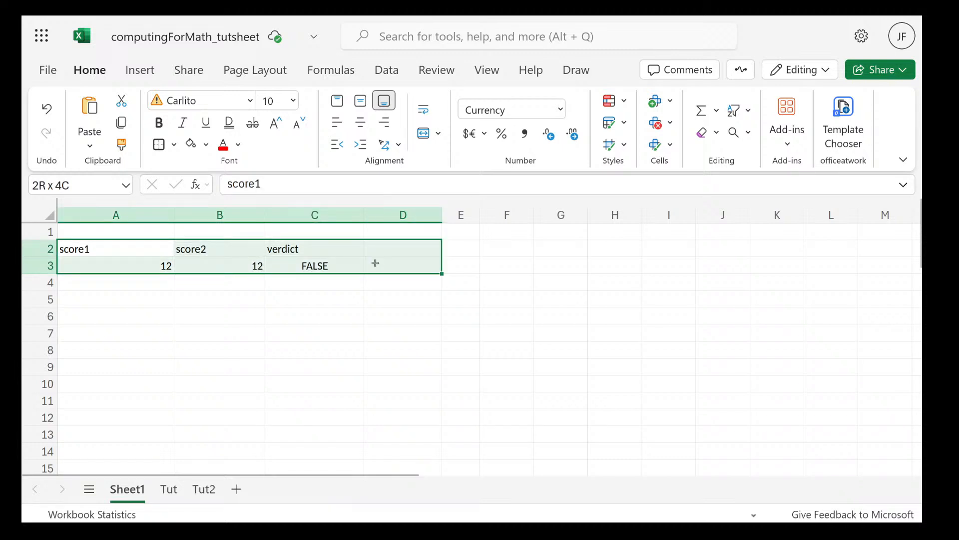
key(Delete)
click(289, 248)
double_click(276, 254)
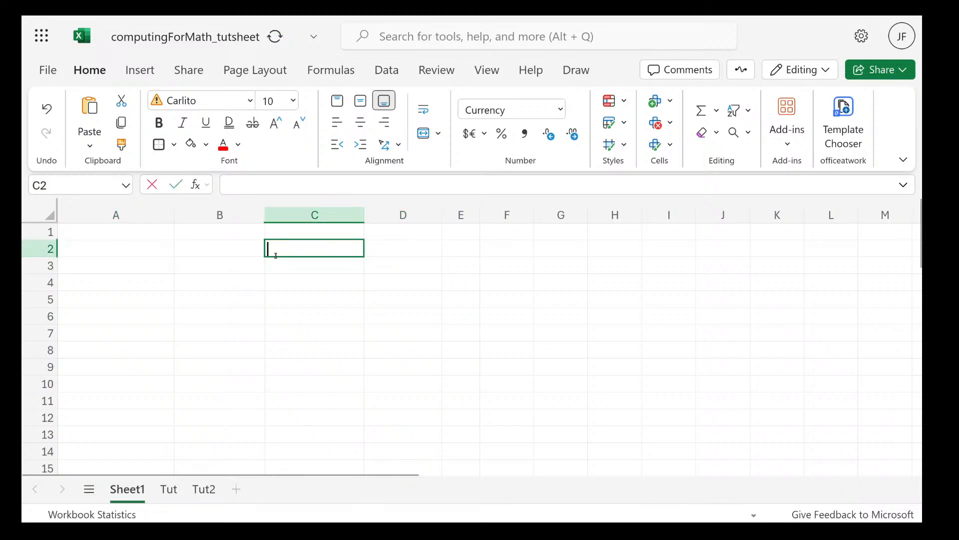
scroll(248, 422, down, 7)
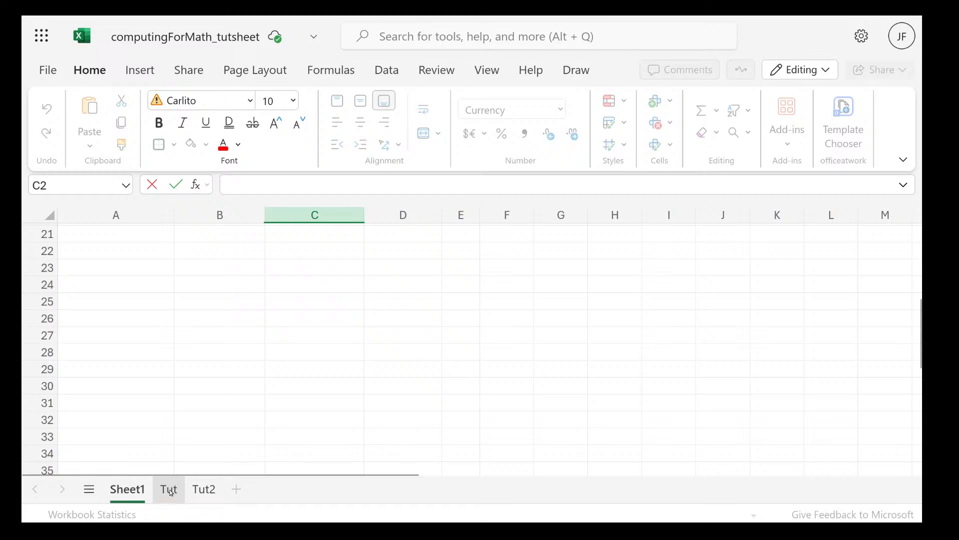
Copy the Cell referencing product table, range A36:D42, from the Tut sheet
click(170, 491)
scroll(329, 377, down, 10)
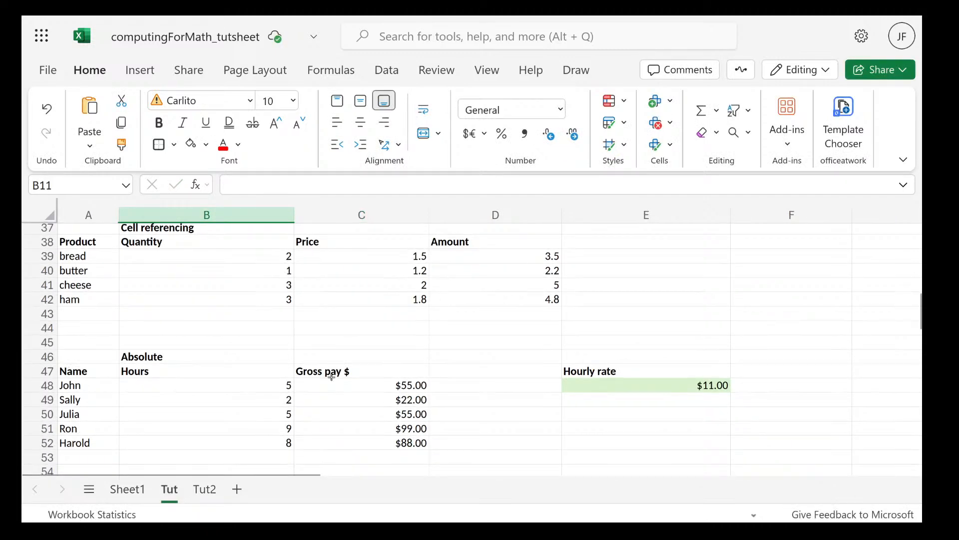
scroll(668, 279, up, 1)
click(668, 280)
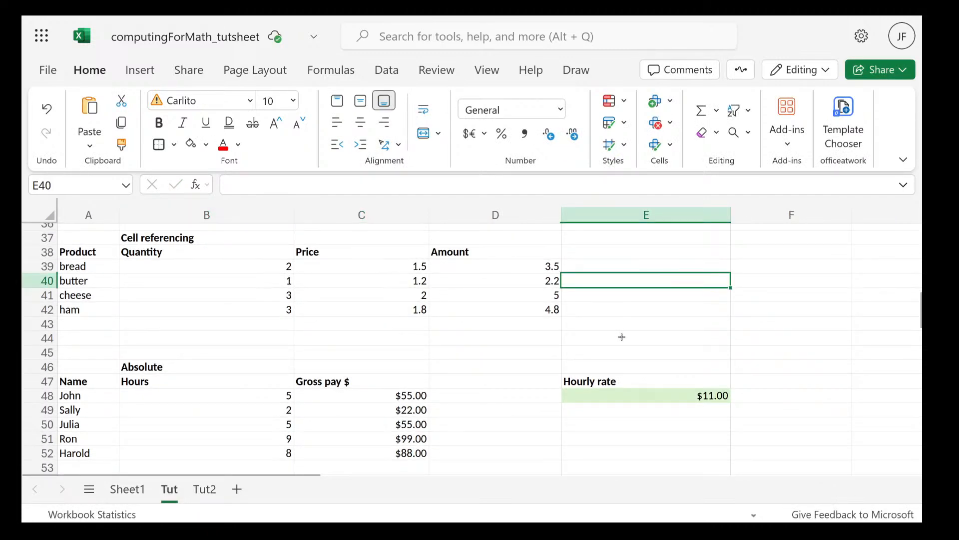
click(423, 353)
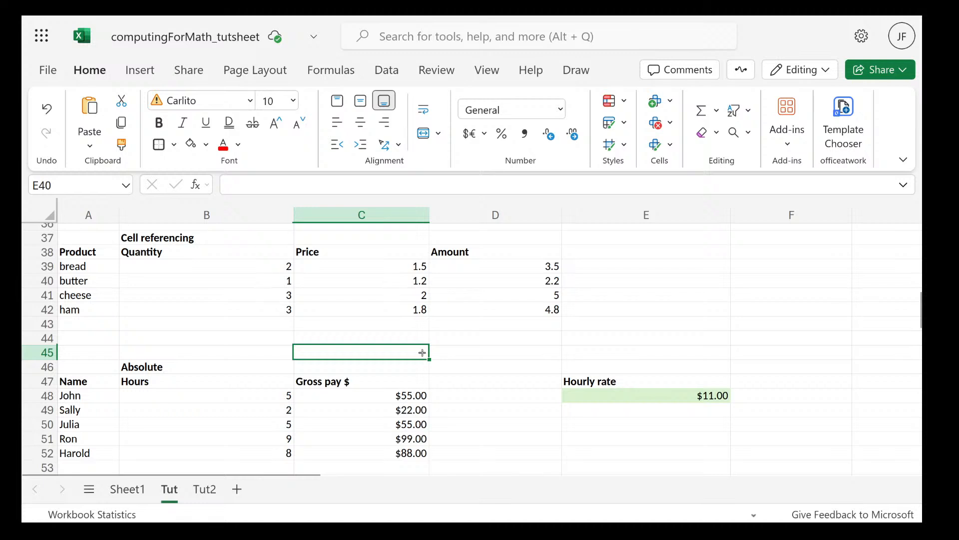
scroll(321, 330, up, 3)
drag(88, 286, 528, 370)
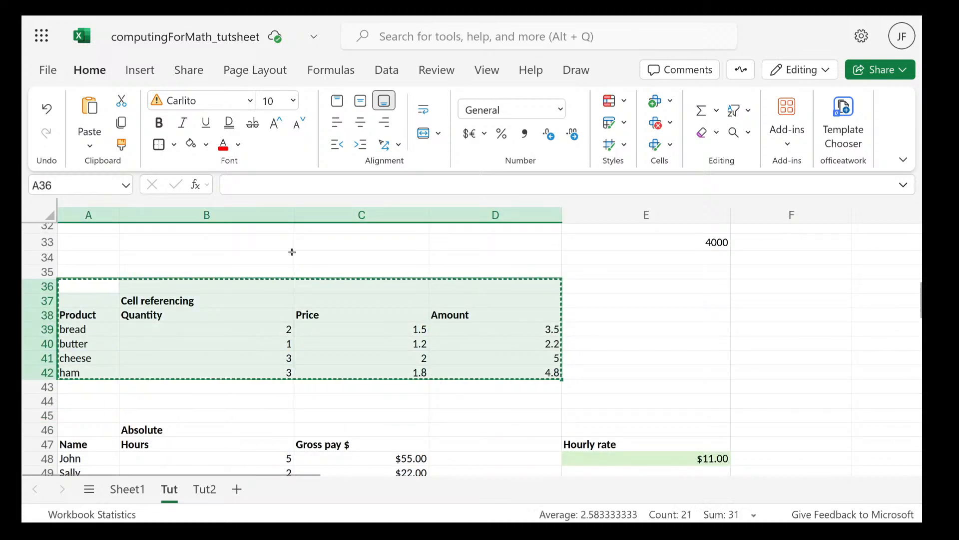
key(ctrl+c)
Paste the copied product table into Sheet1 starting at cell A1
click(128, 487)
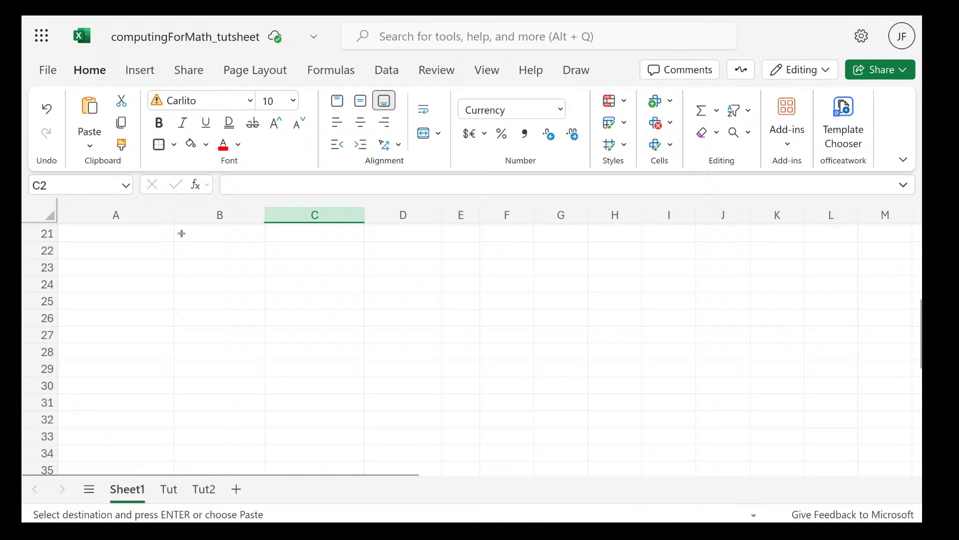
click(125, 236)
scroll(125, 237, up, 5)
click(106, 234)
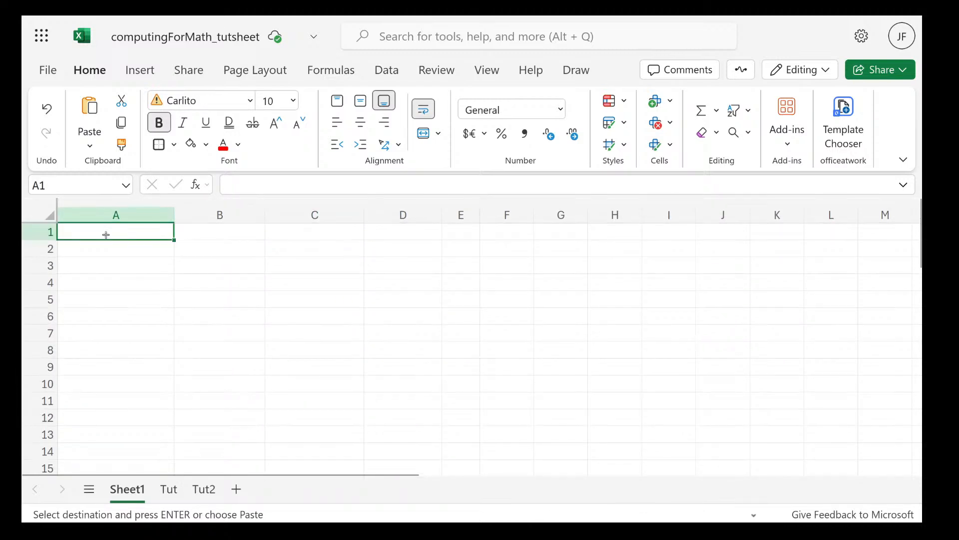
key(ctrl+v)
click(407, 378)
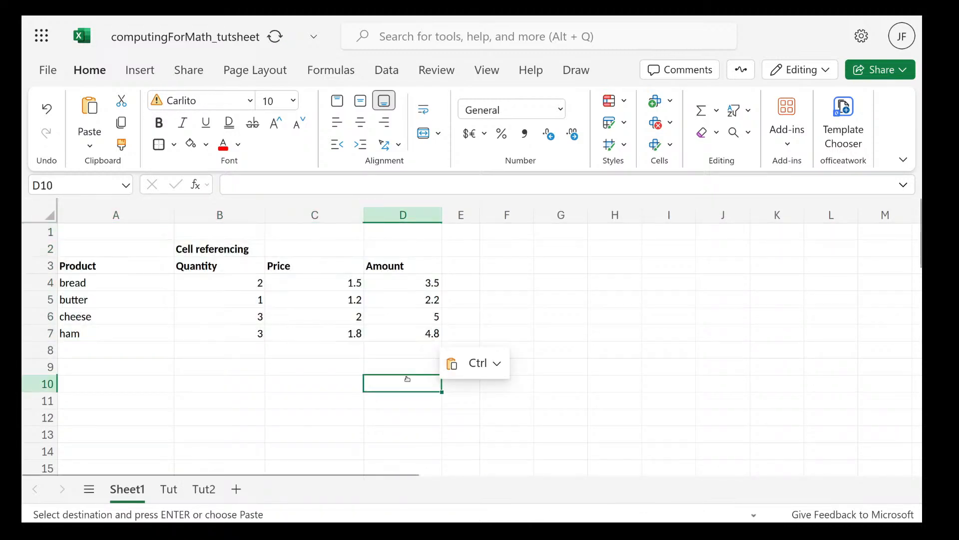
click(514, 310)
Start a formula in cell B10 that references the bread row with the range operator, =b4:d4
click(170, 384)
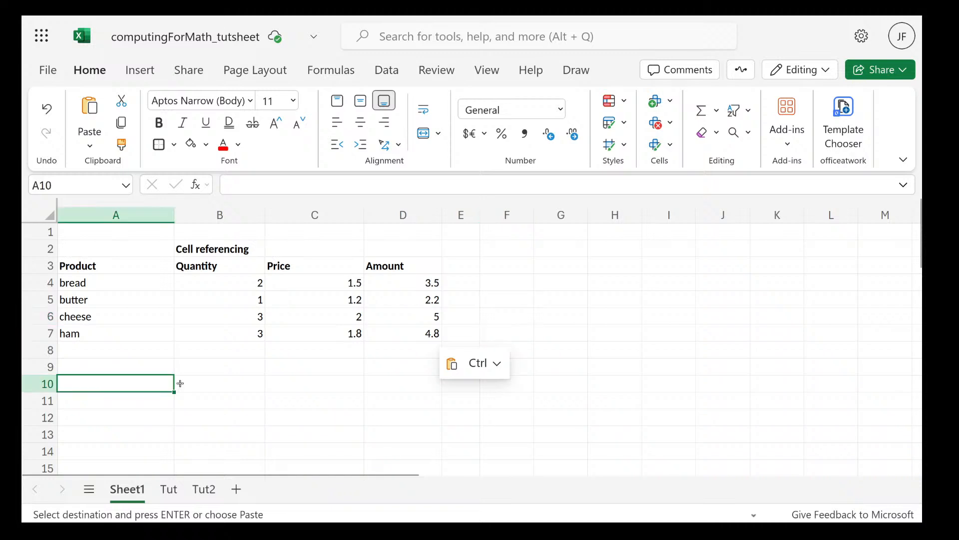
click(180, 383)
text(=)
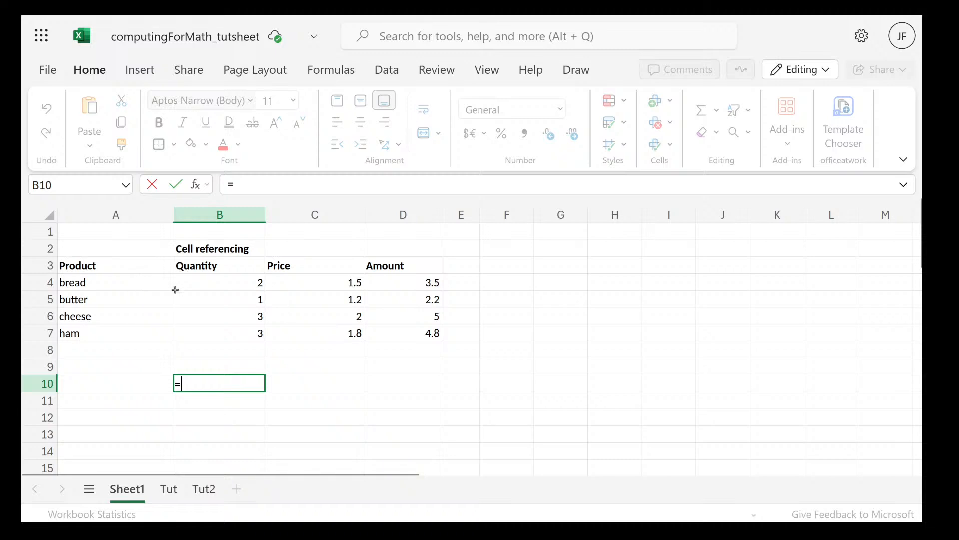
text(b4)
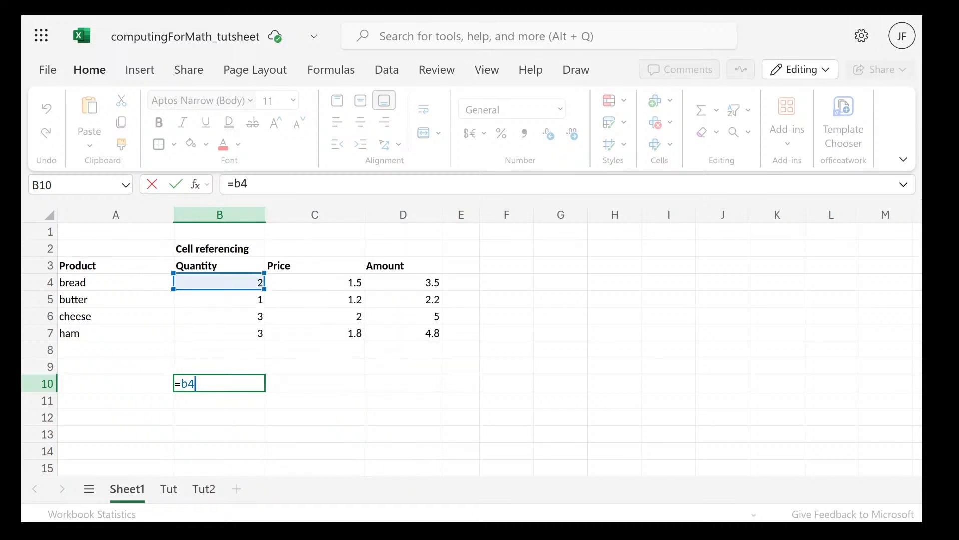
text(:)
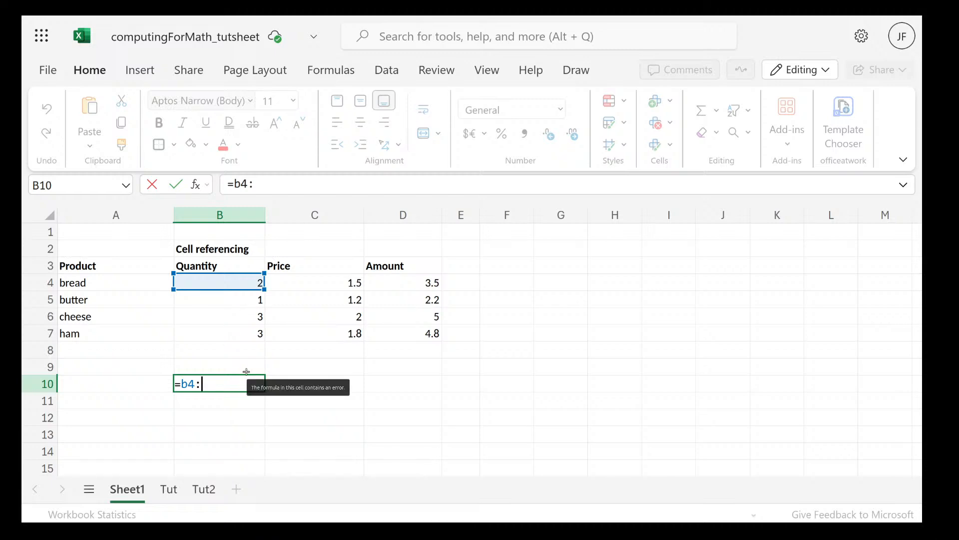
text(d4)
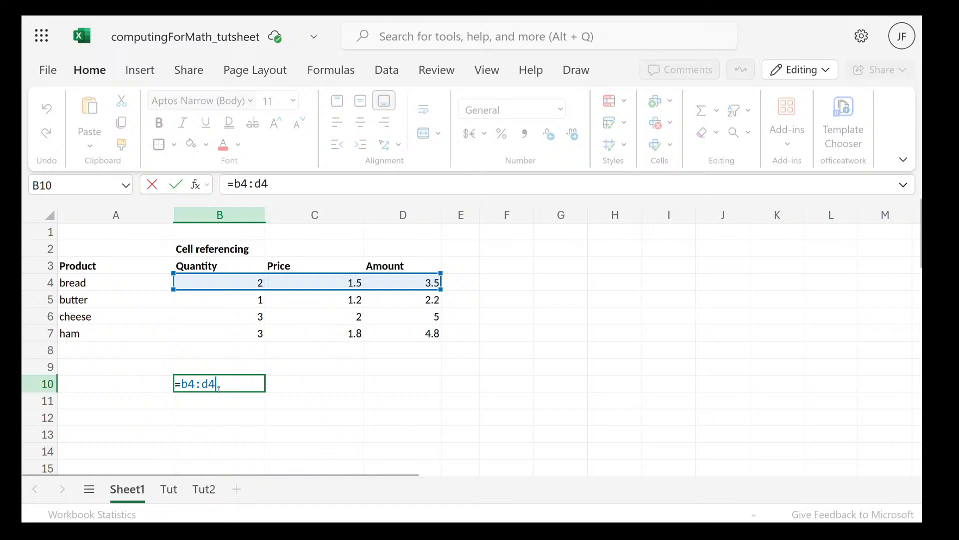
Change the end of the range in B10's formula to c7, so it reads =b4:c7
key(BackSpace)
key(BackSpace)
text(c)
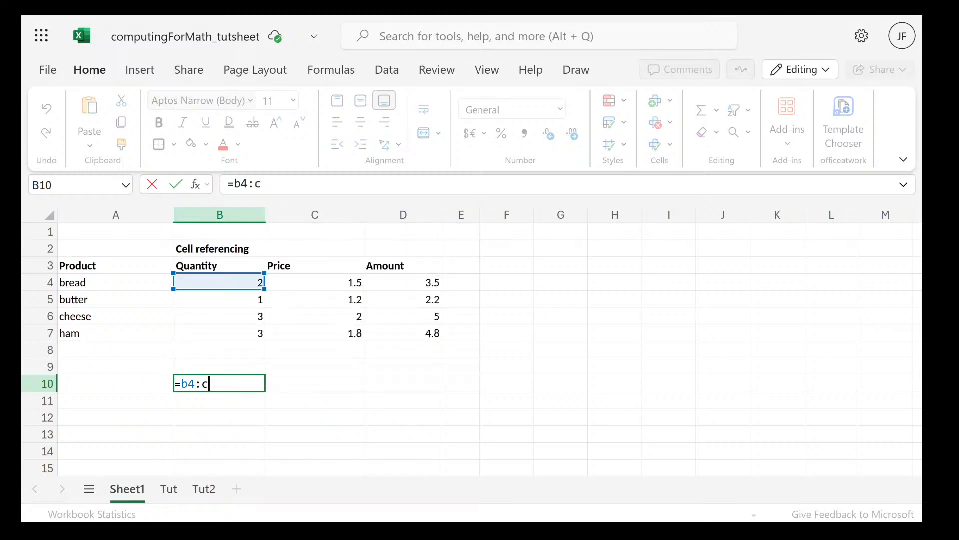
text(7)
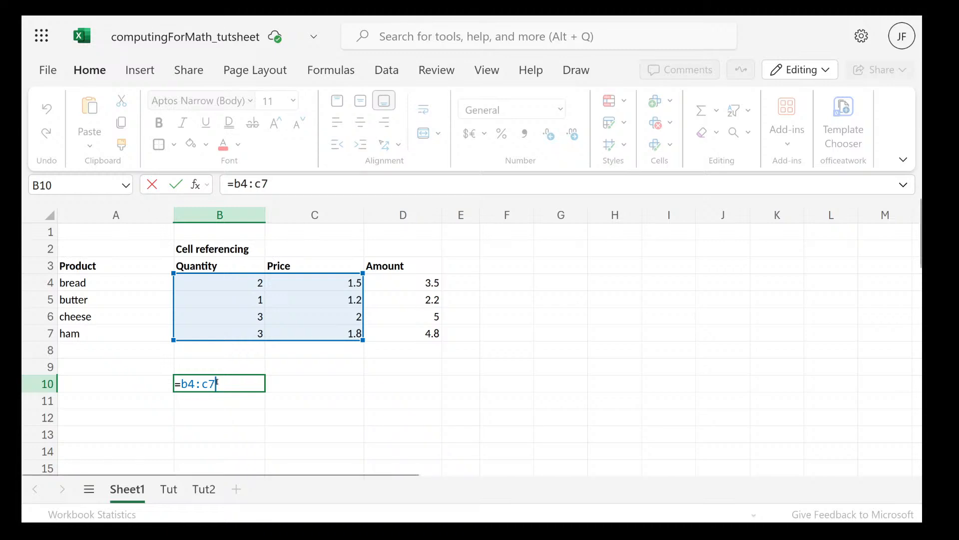
Delete the range reference from B10's formula, keeping only the equals sign
key(BackSpace)
key(BackSpace)
key(BackSpace)
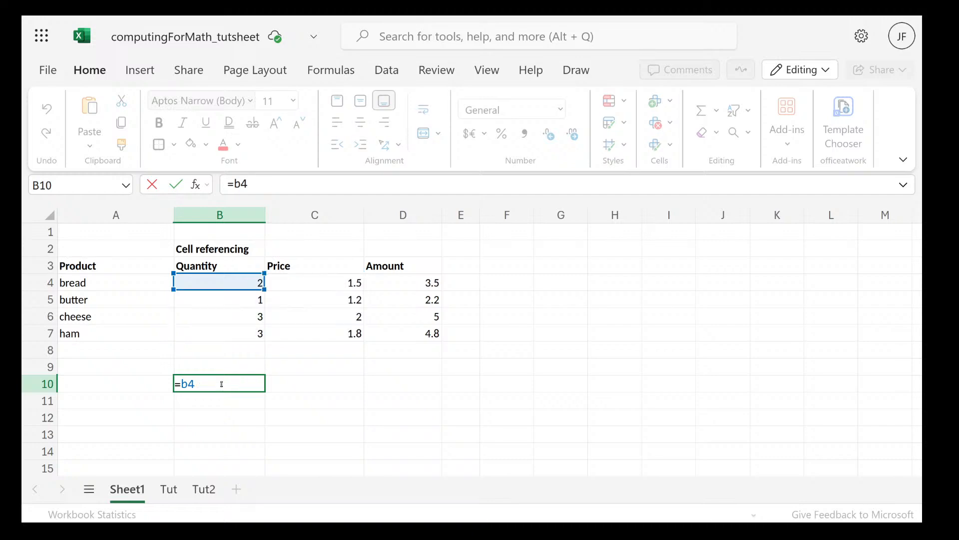
key(BackSpace)
key(BackSpace)
Switch to the course slides to read the colon, comma and space reference operators, and return to the workbook
key(super)
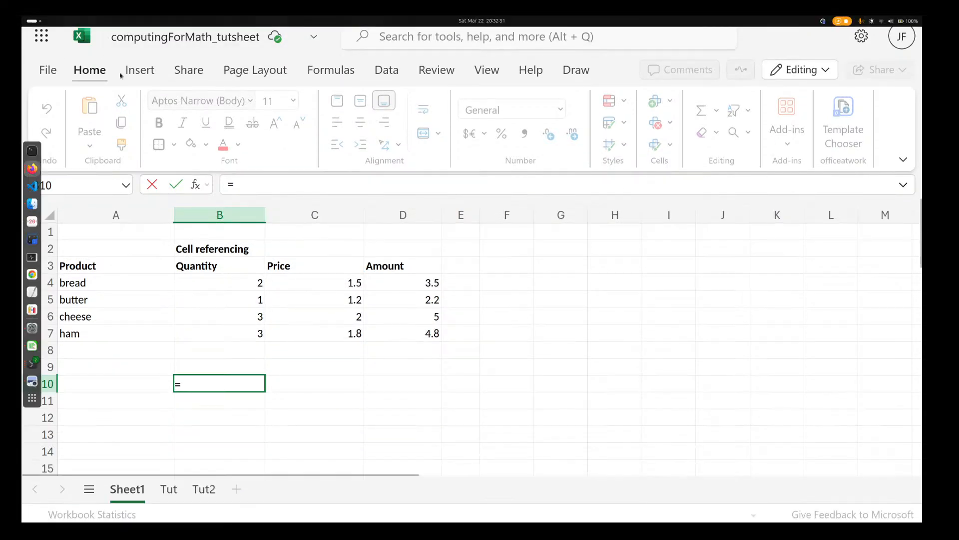
click(420, 387)
scroll(420, 388, down, 3)
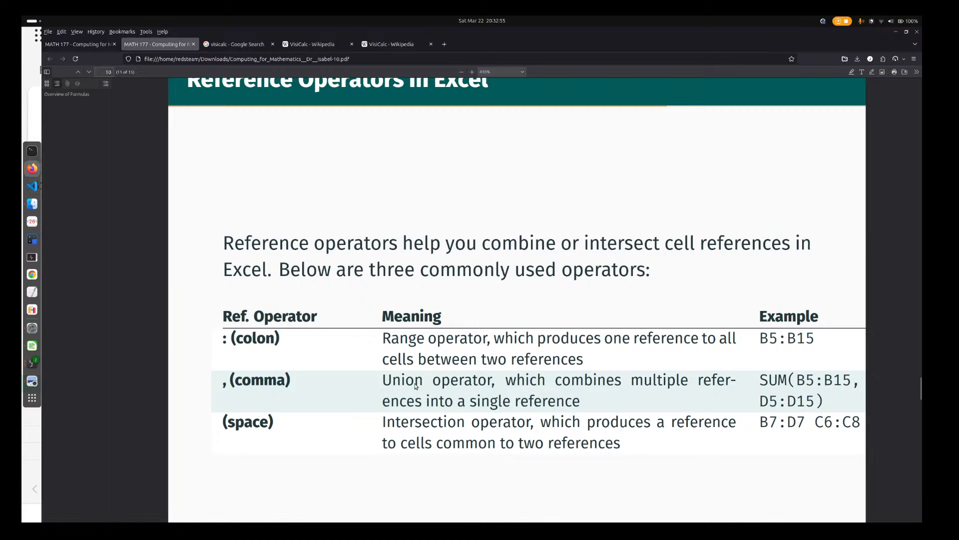
key(super)
click(457, 192)
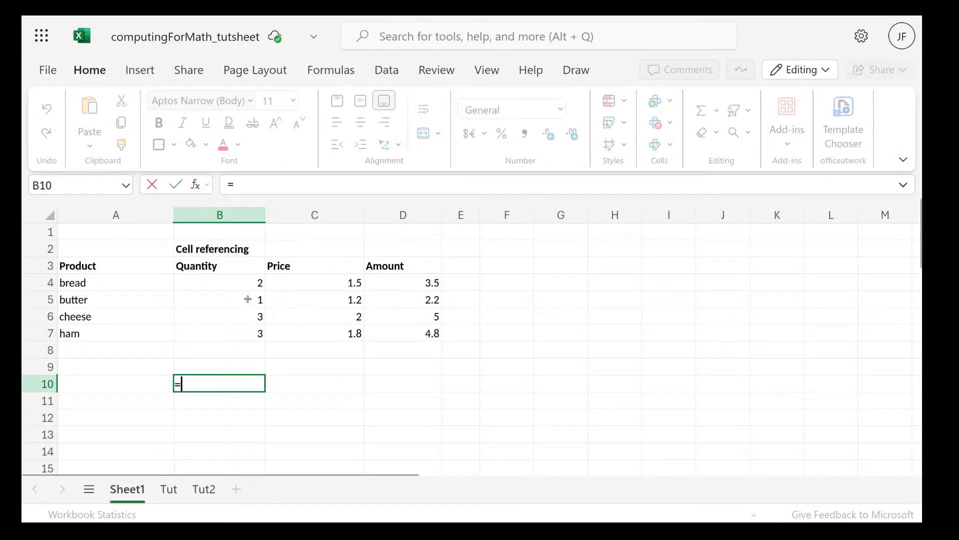
drag(249, 283, 335, 318)
key(Escape)
double_click(185, 381)
text(=)
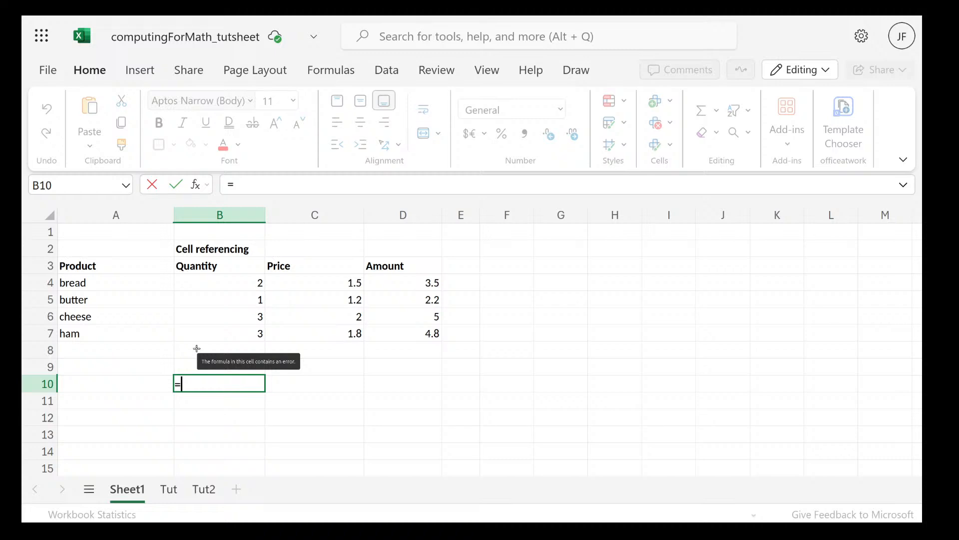
Complete B10's formula with comma-separated references to the butter row and the ham price, =B5,C5,D5,C7
click(252, 299)
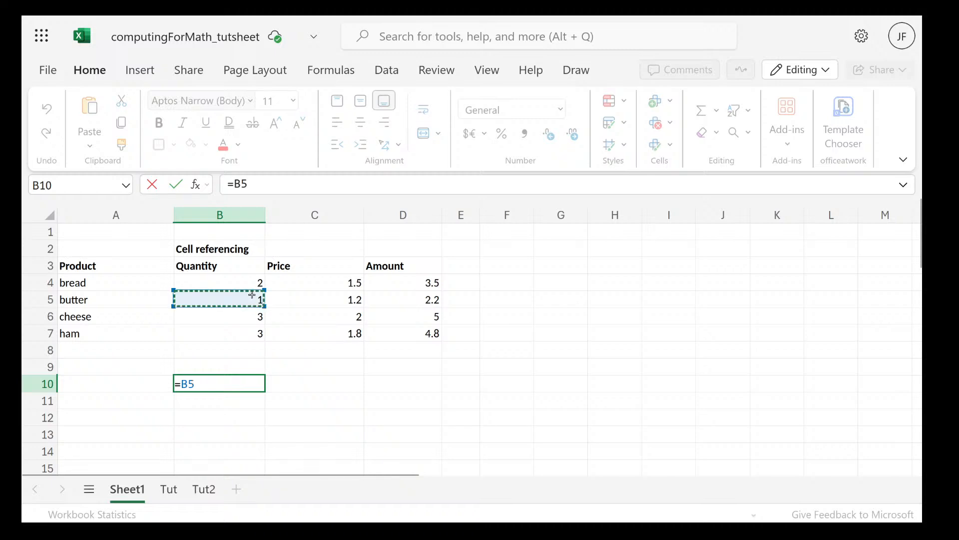
text(,)
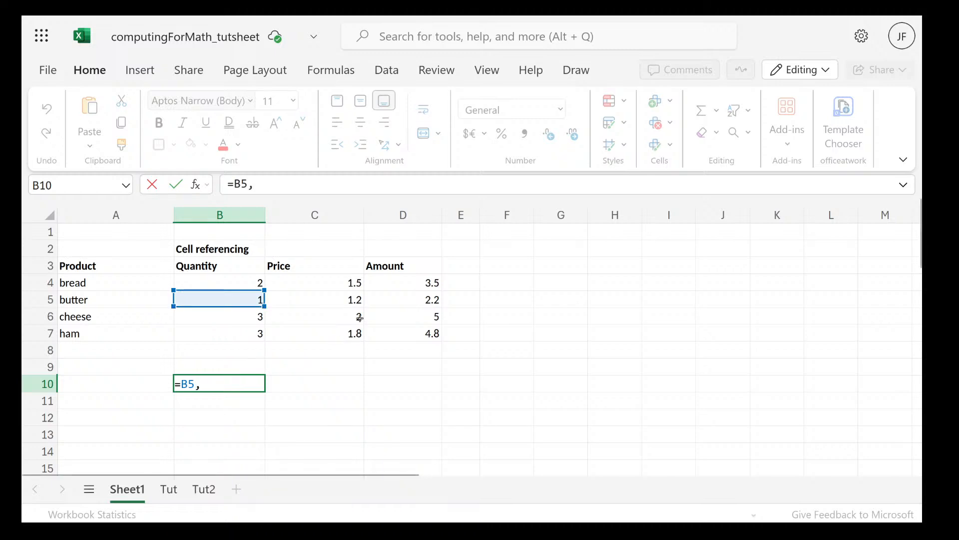
click(347, 296)
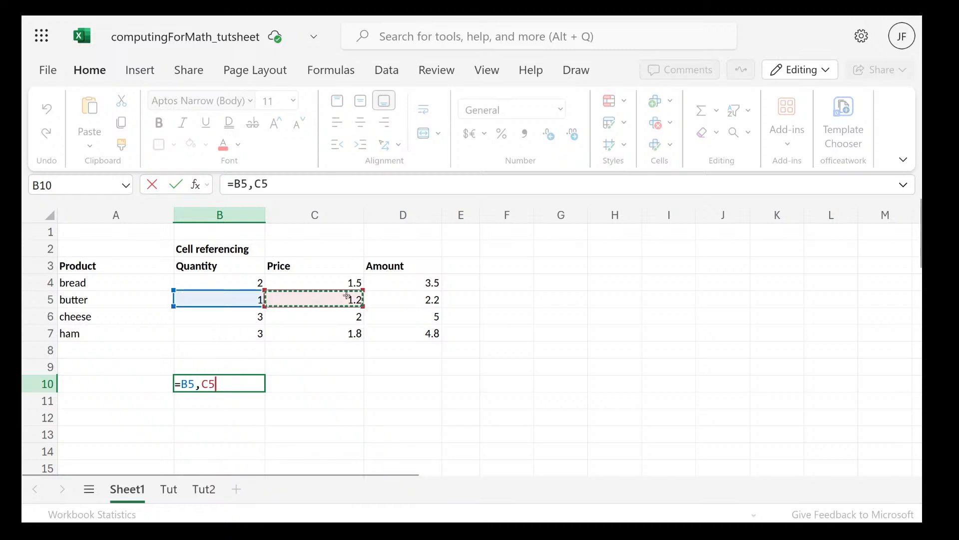
text(m=)
key(BackSpace)
key(BackSpace)
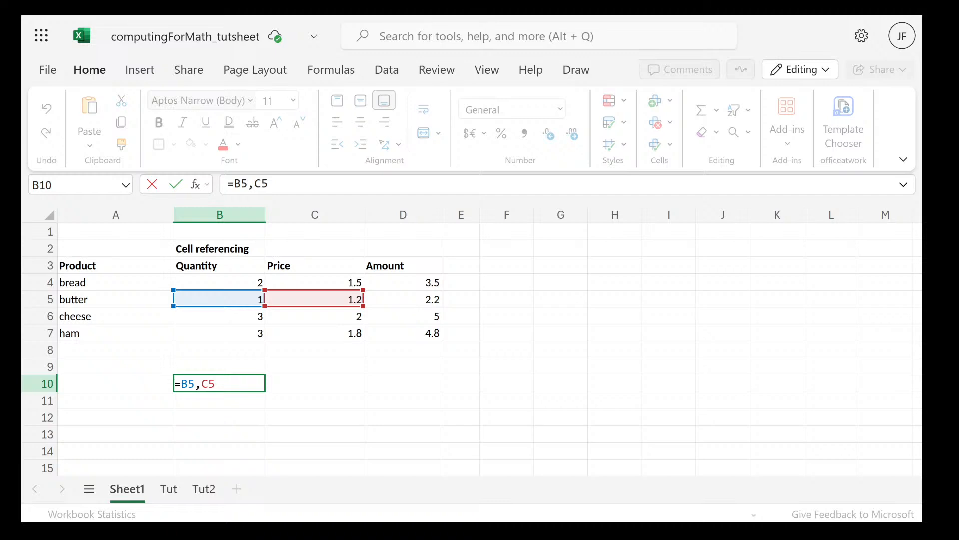
text(,D5m)
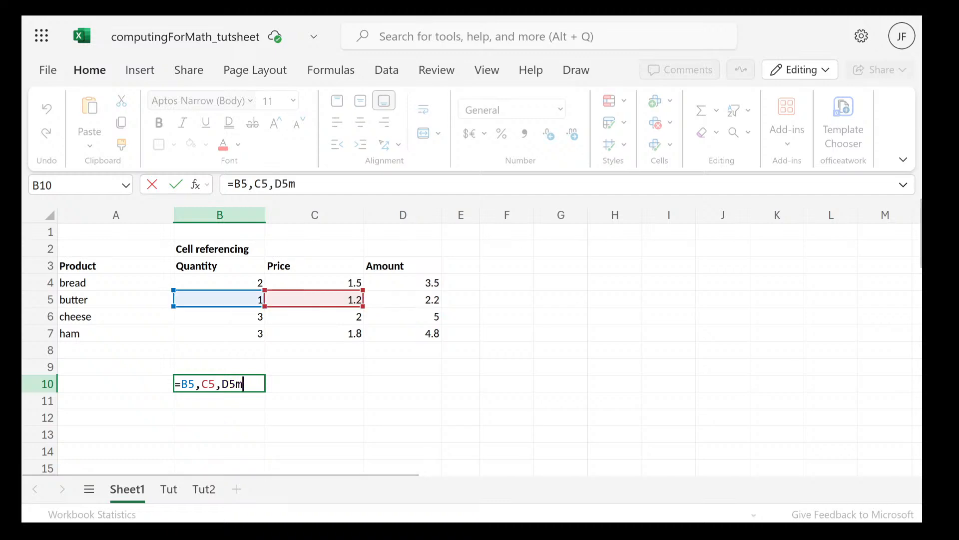
key(BackSpace)
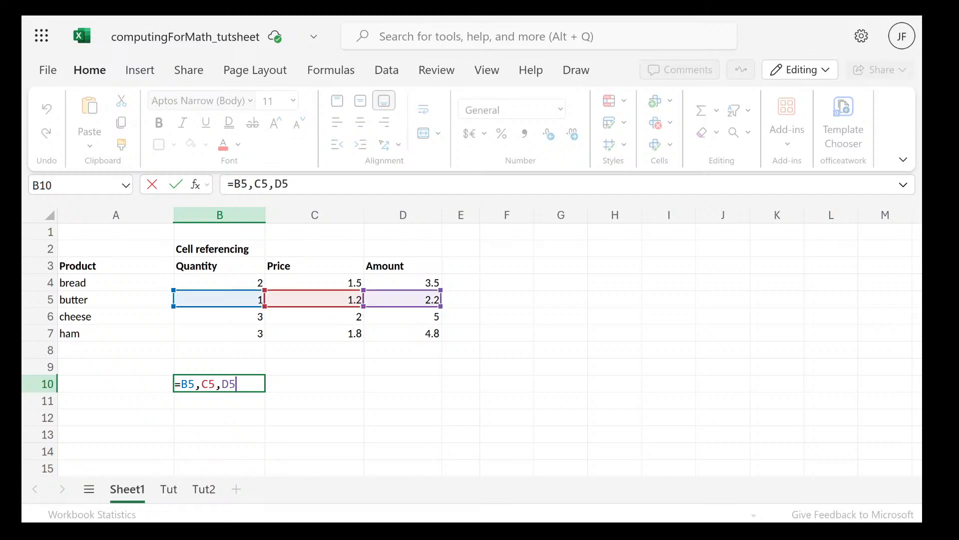
text(,)
click(341, 331)
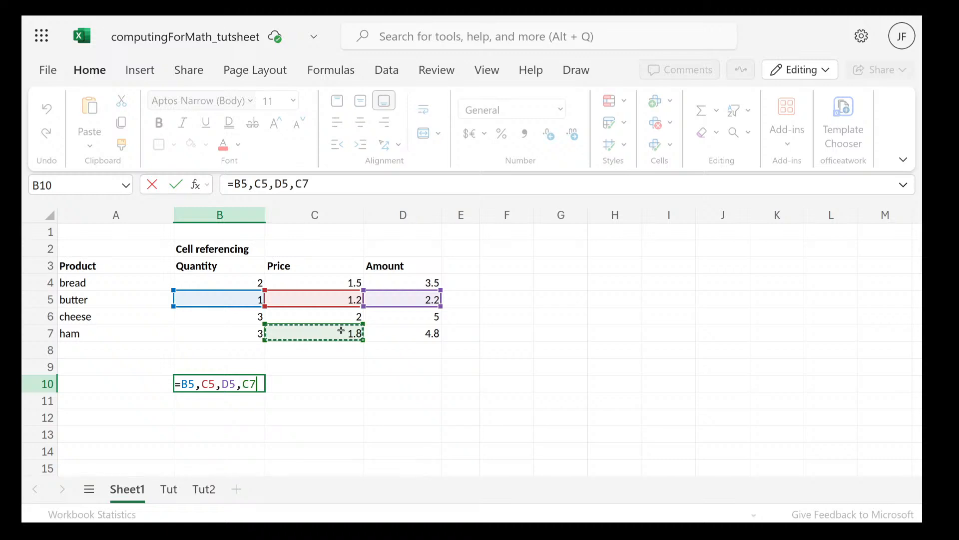
key(Return)
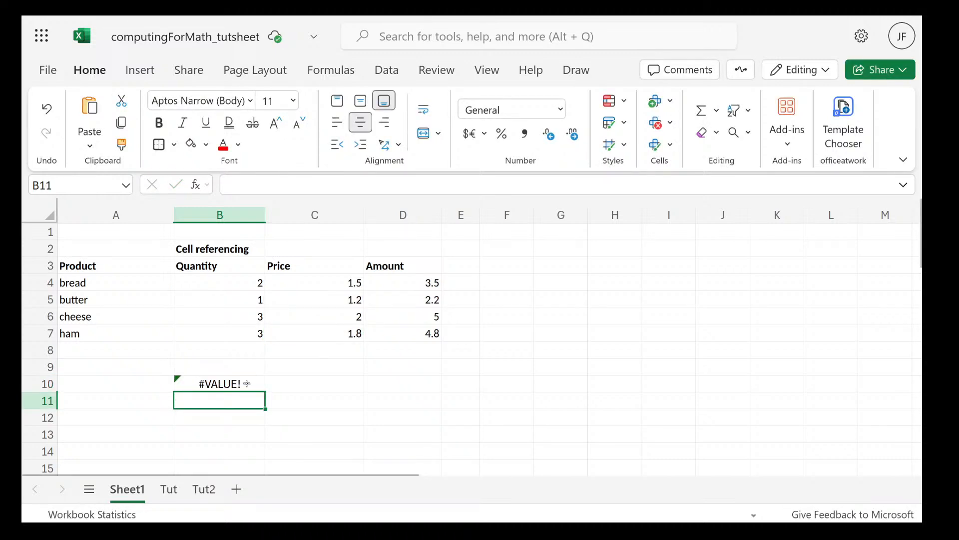
double_click(246, 383)
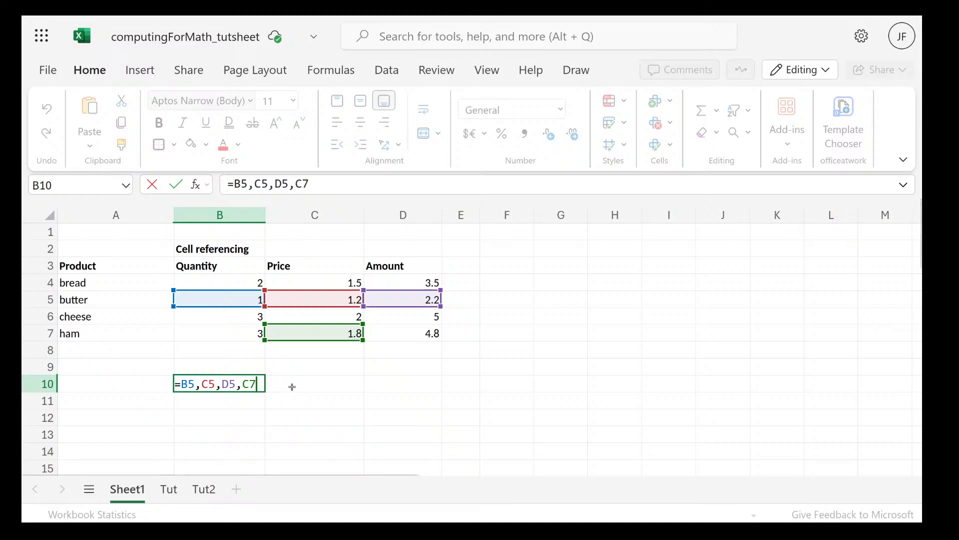
key(Tab)
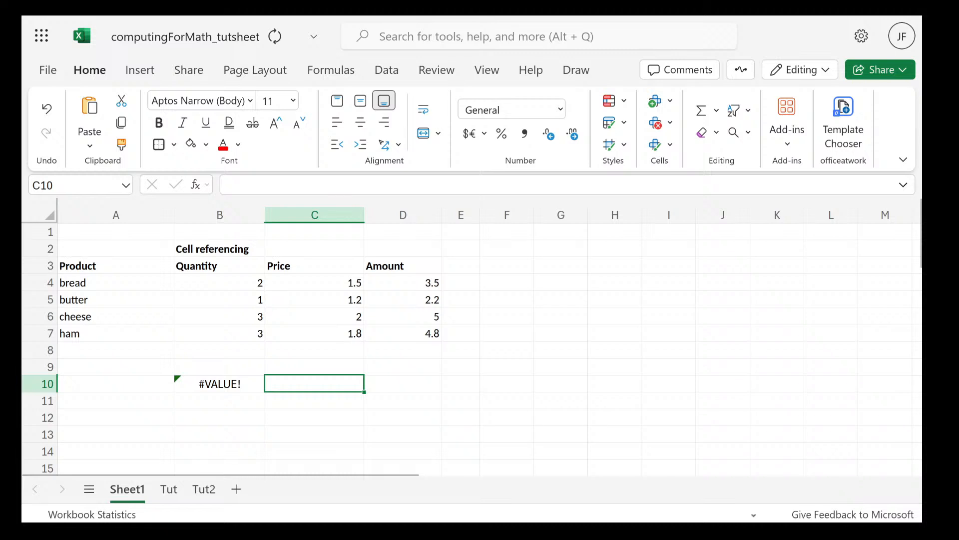
text(=sum)
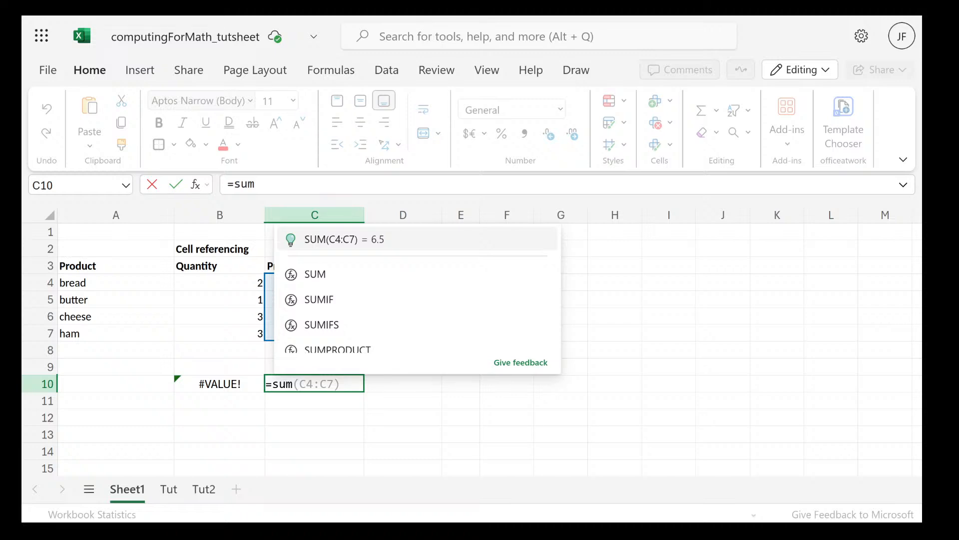
key(Escape)
Wrap the comma-separated references in B10 in a SUM function, so the formula reads =sum(B5,C5,D5,C7)
double_click(216, 384)
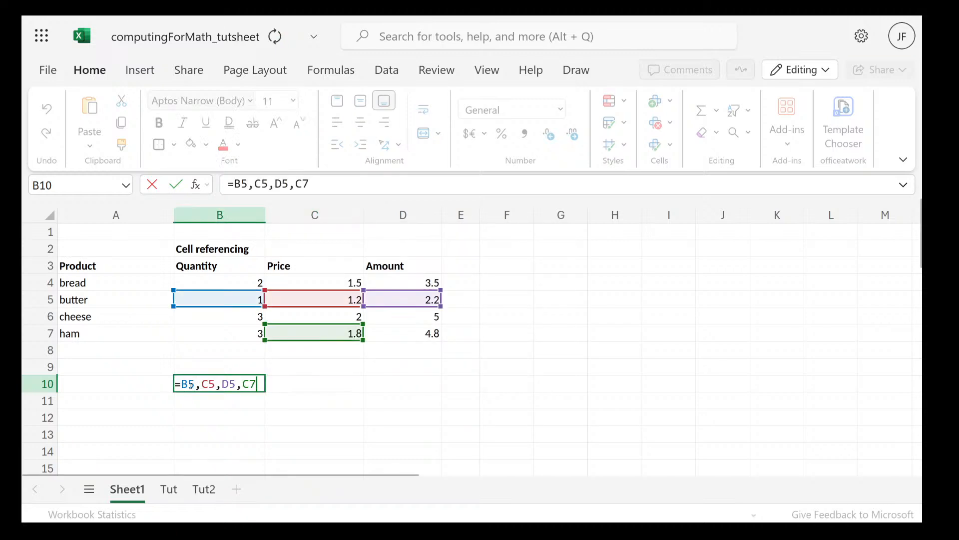
click(189, 383)
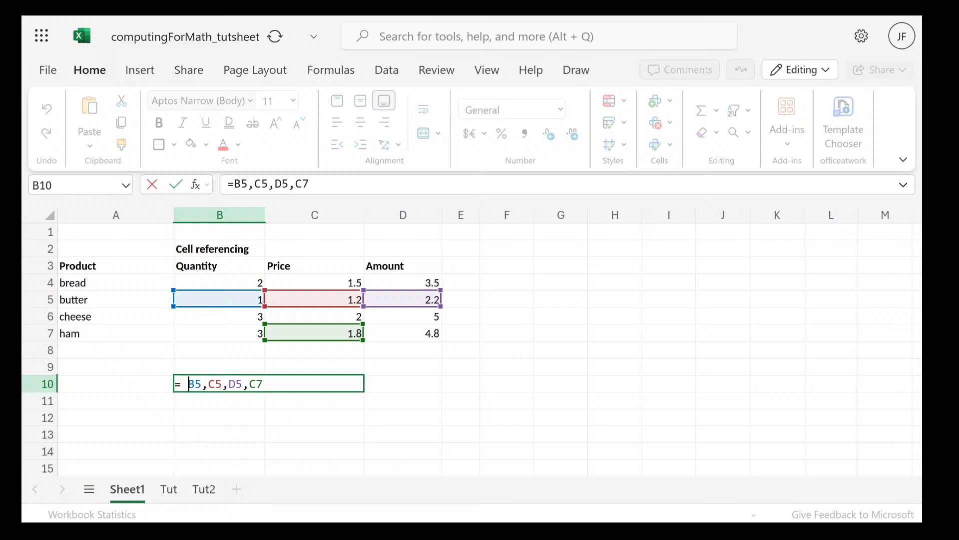
key(BackSpace)
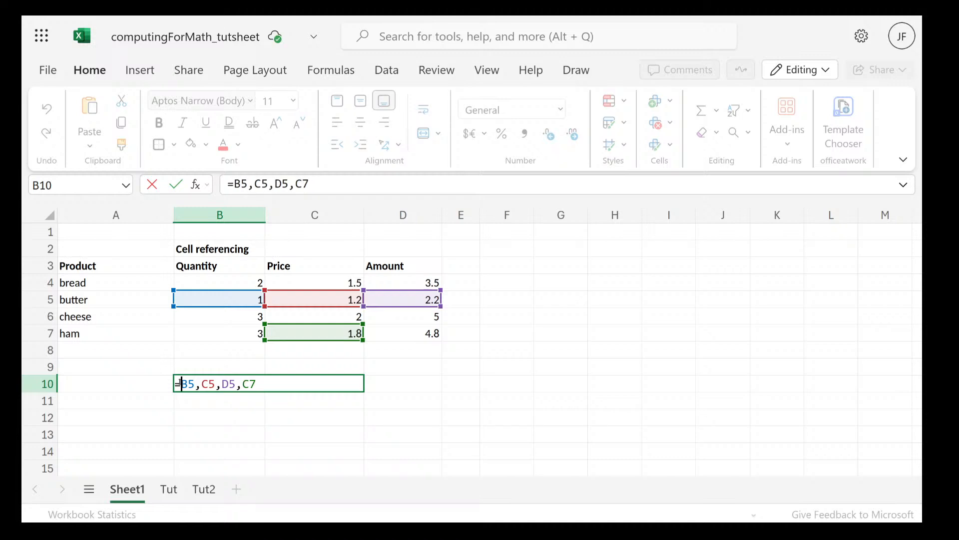
text(sum)
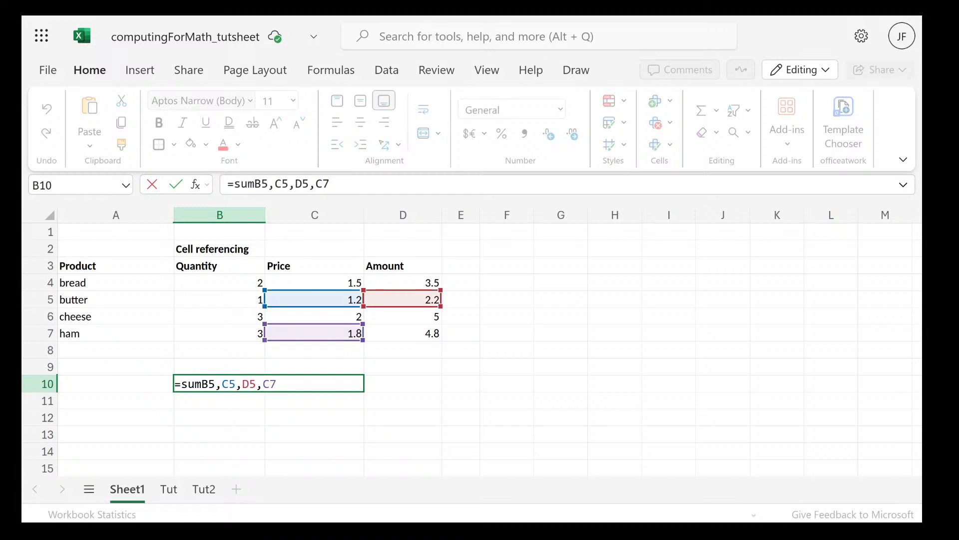
text(()
click(306, 384)
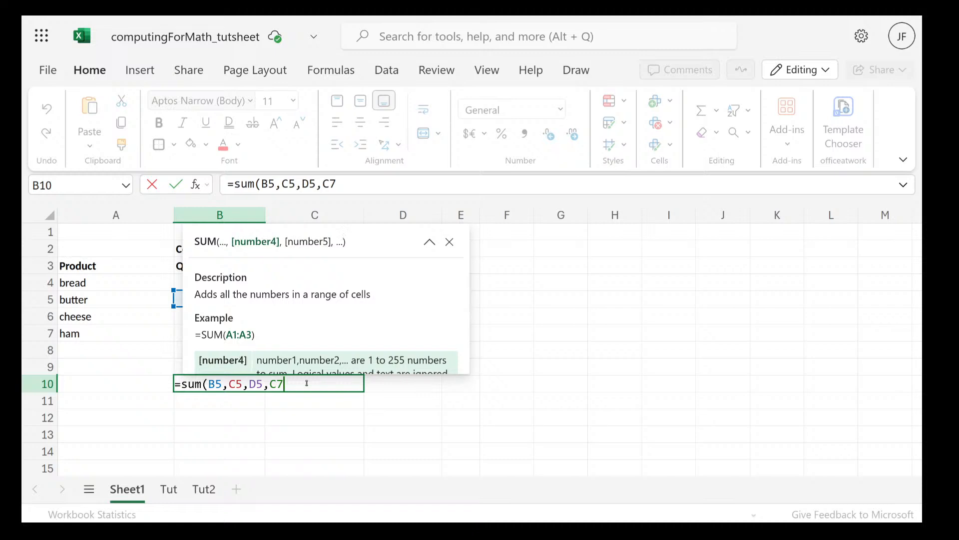
text())
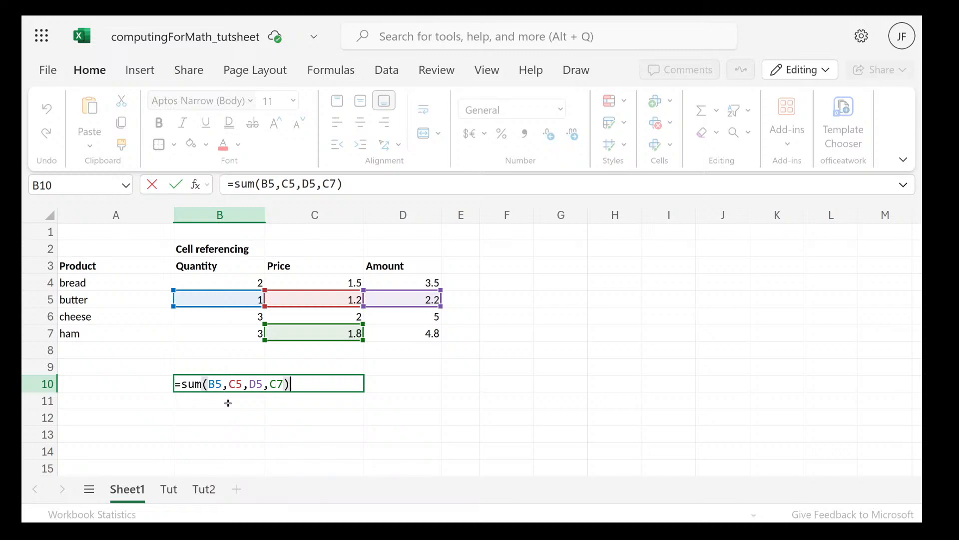
key(Return)
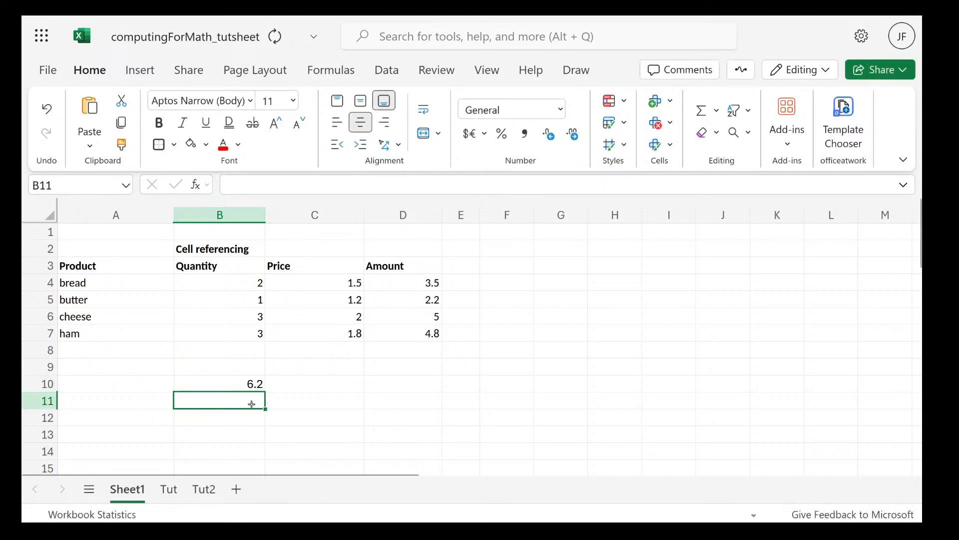
Examine B10's SUM formula and the individual cells that its comma-separated arguments refer to
click(246, 383)
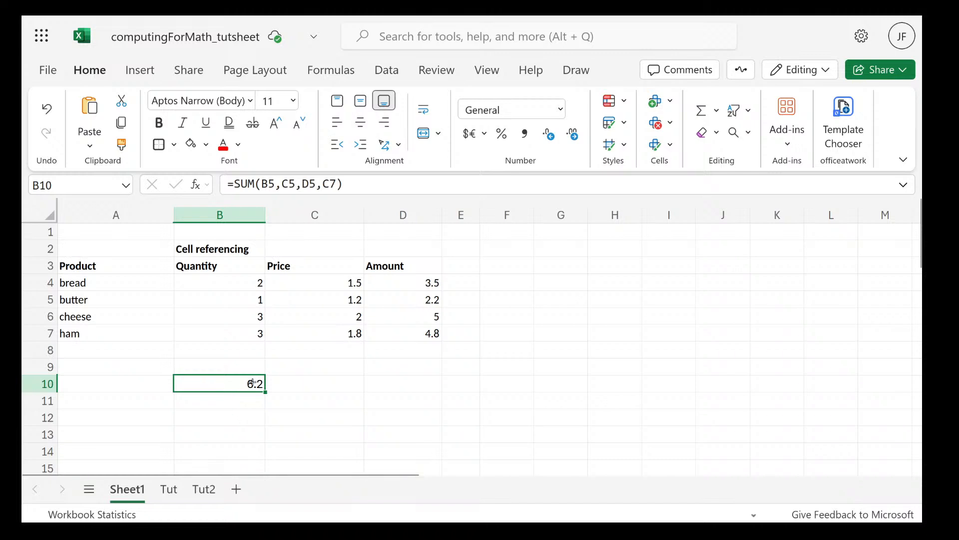
double_click(253, 383)
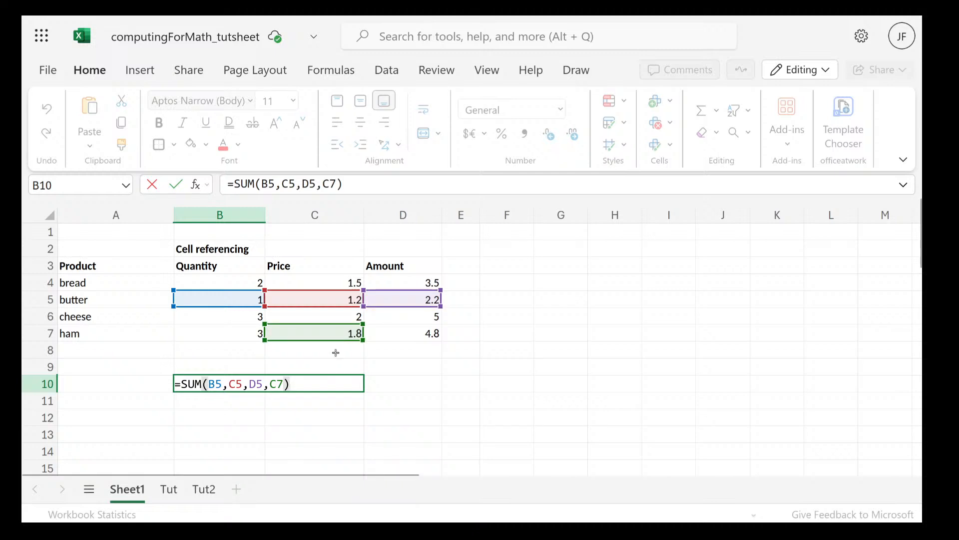
key(Return)
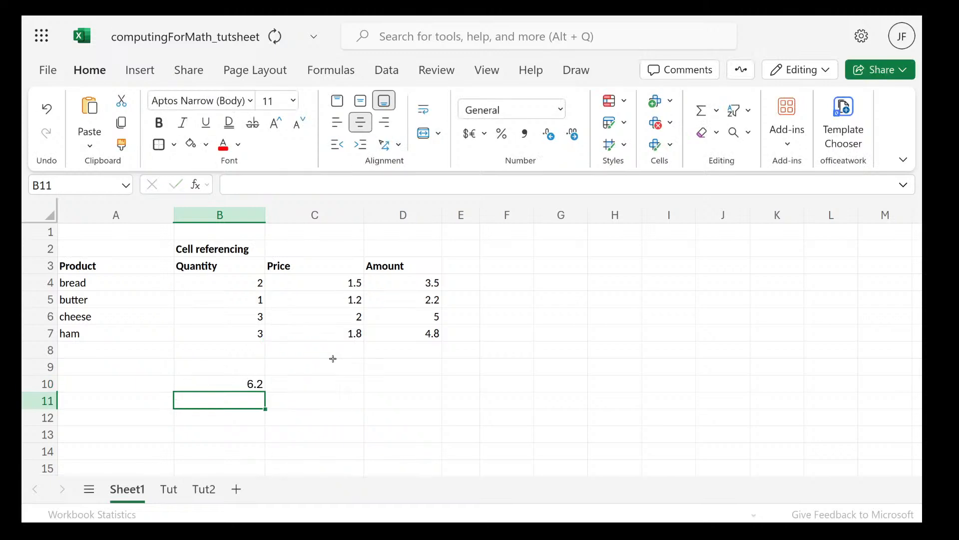
click(245, 385)
double_click(254, 384)
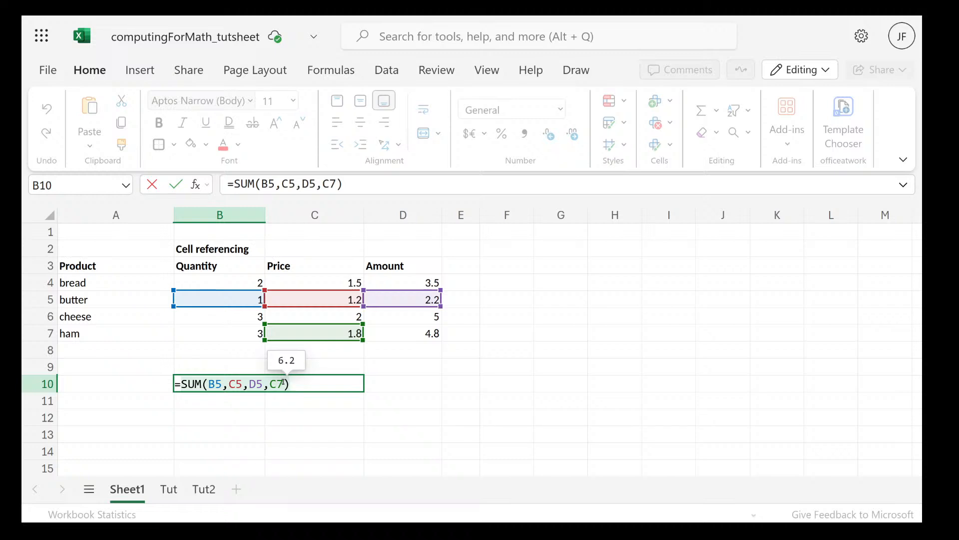
click(209, 384)
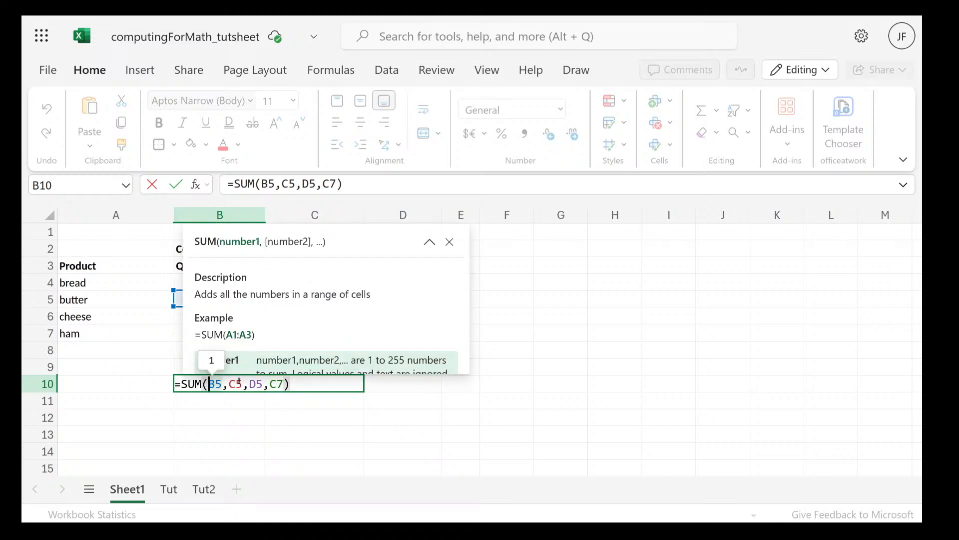
Delete the SUM function and its arguments from B10's formula, keeping only the equals sign
click(295, 387)
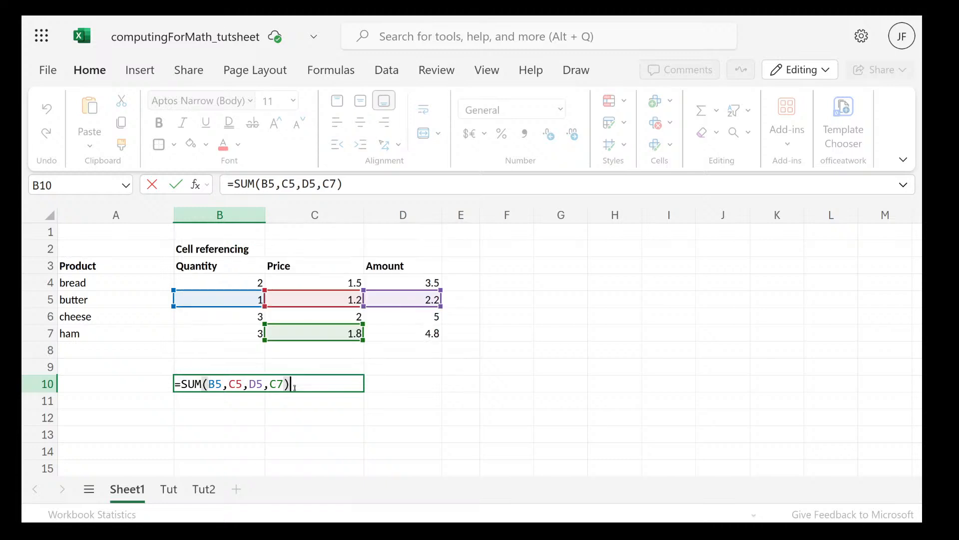
drag(295, 387, 182, 395)
key(BackSpace)
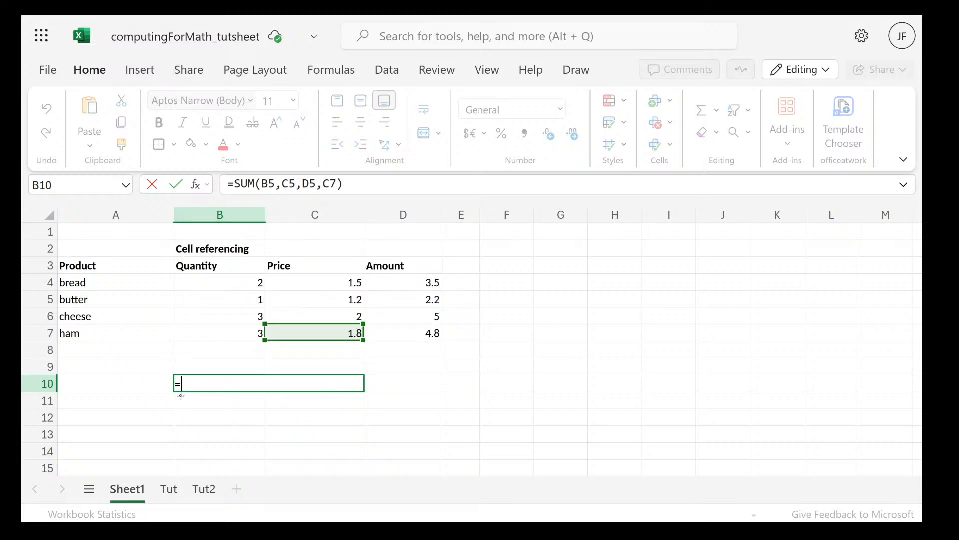
click(247, 283)
drag(247, 282, 245, 333)
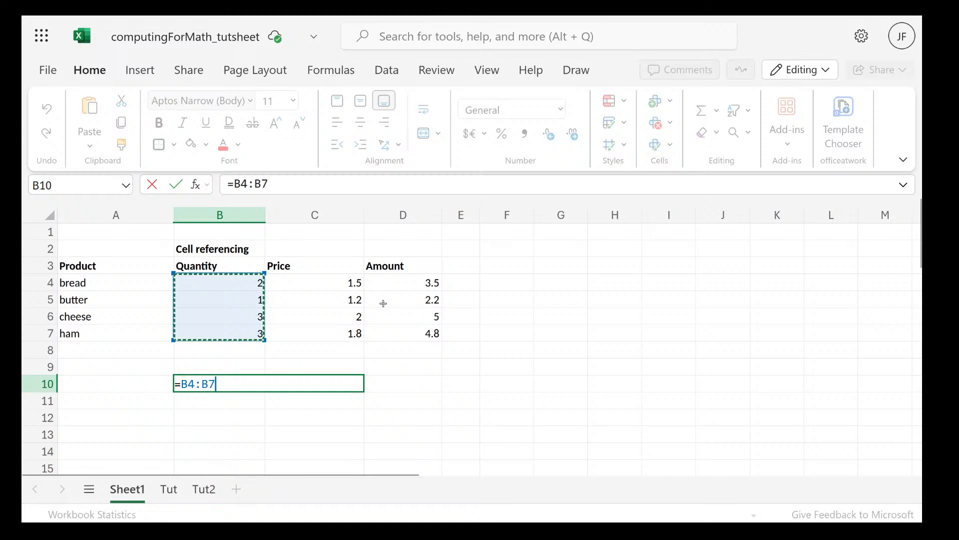
click(415, 283)
drag(414, 283, 415, 333)
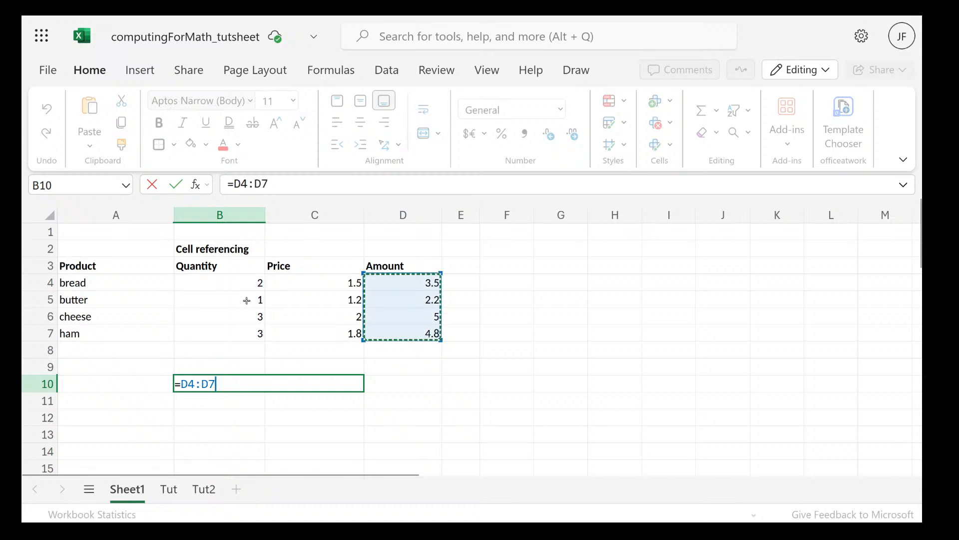
Enter a formula in B10 that joins the Quantity and Amount ranges with a comma, =B4:B7,D4:D7
click(249, 283)
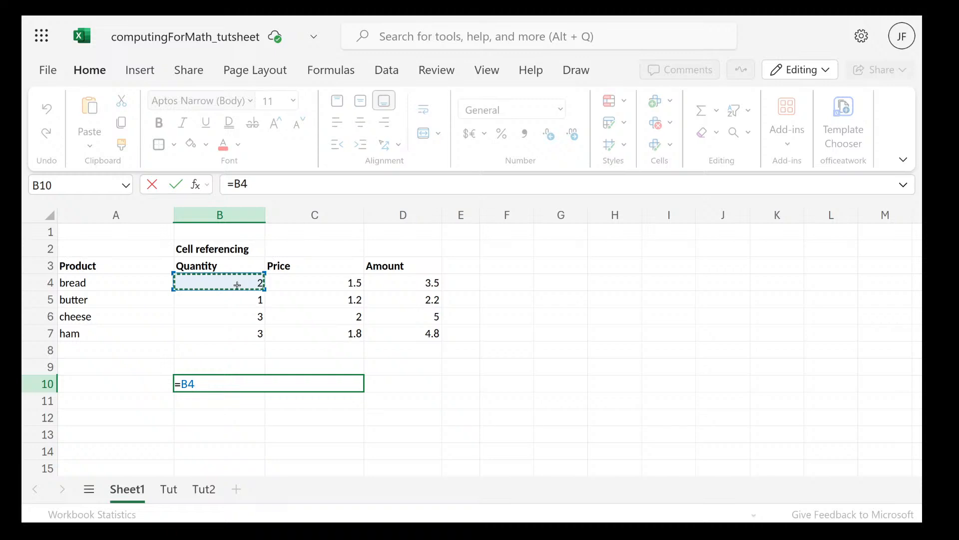
drag(238, 285, 235, 336)
text(,)
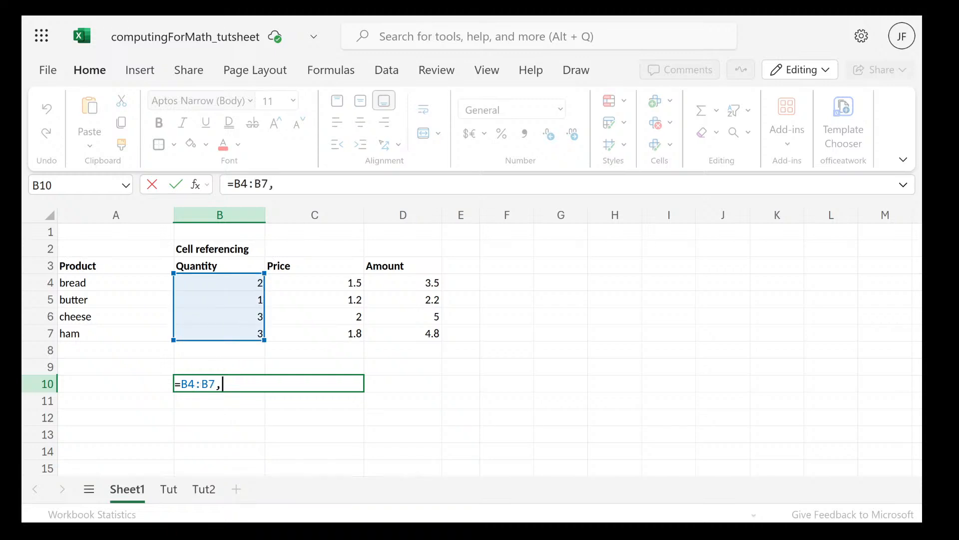
drag(414, 279, 402, 333)
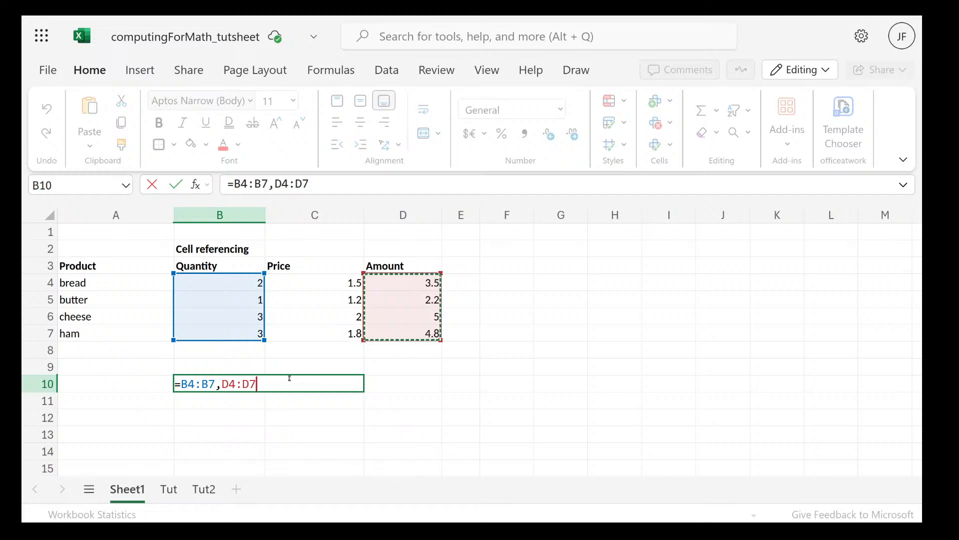
key(Return)
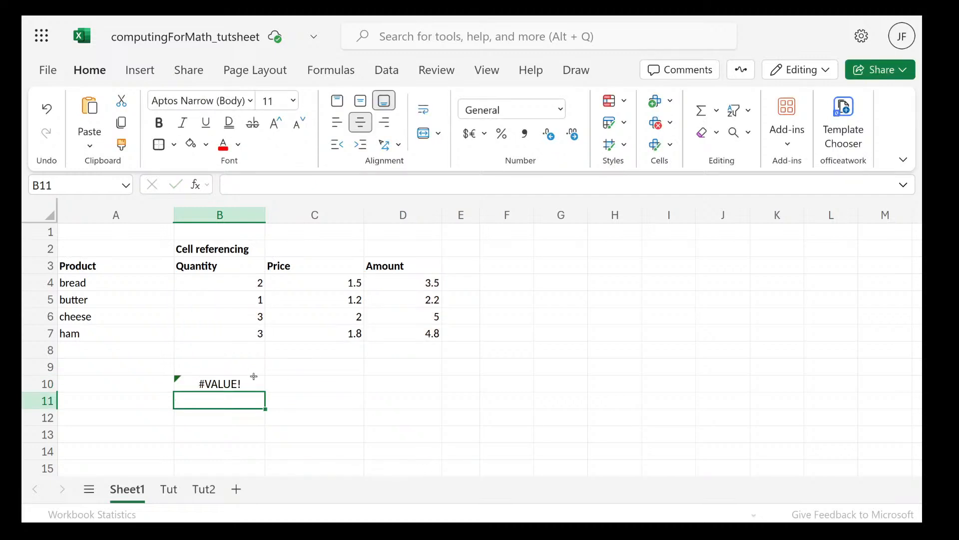
Wrap the two comma-separated ranges in B10 in a SUM function, so the formula reads =sum(B4:B7,D4:D7)
triple_click(241, 382)
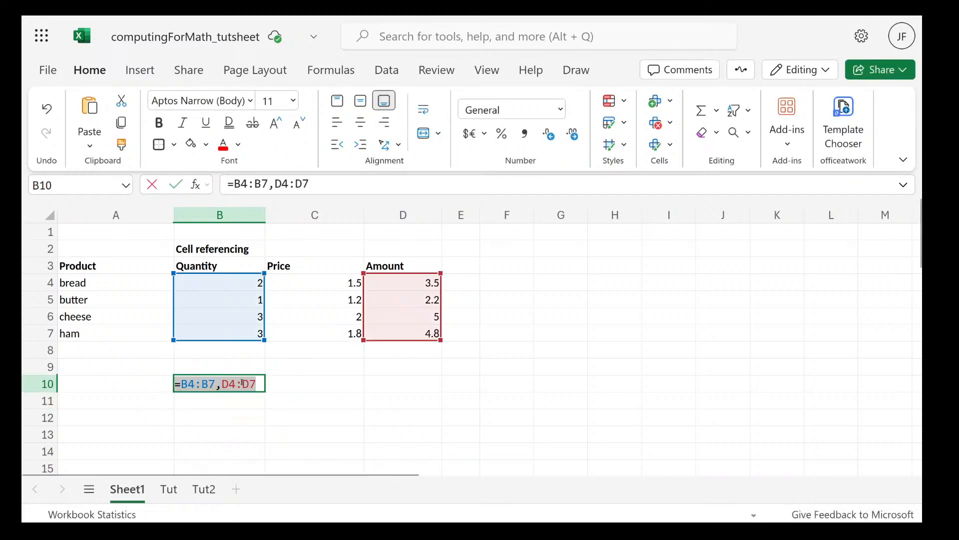
click(184, 384)
mouse_move(219, 388)
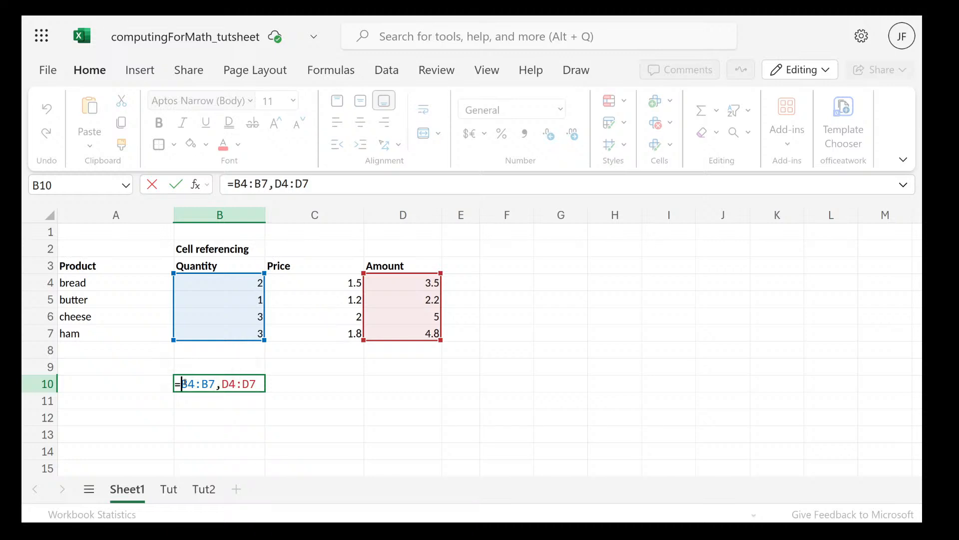
text(sume)
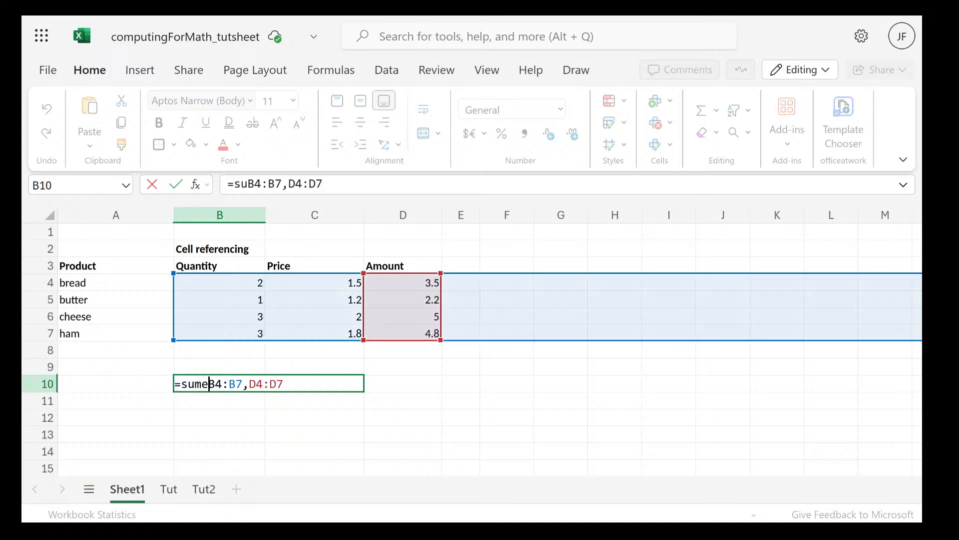
key(BackSpace)
text(()
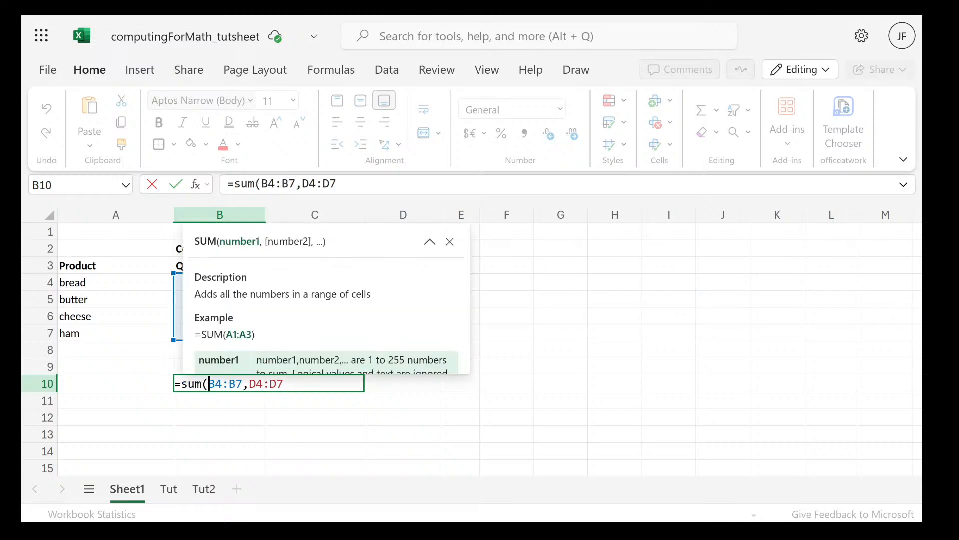
click(310, 385)
text())
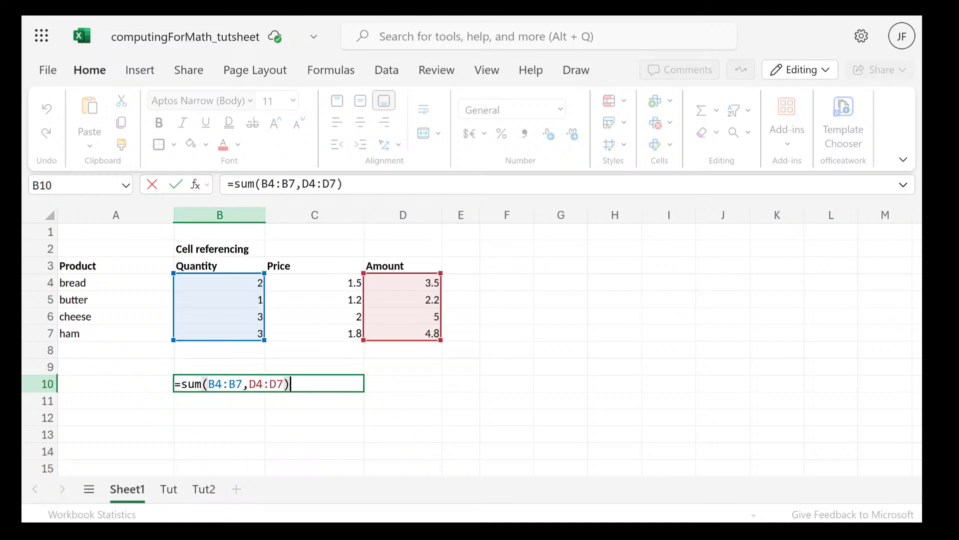
key(Return)
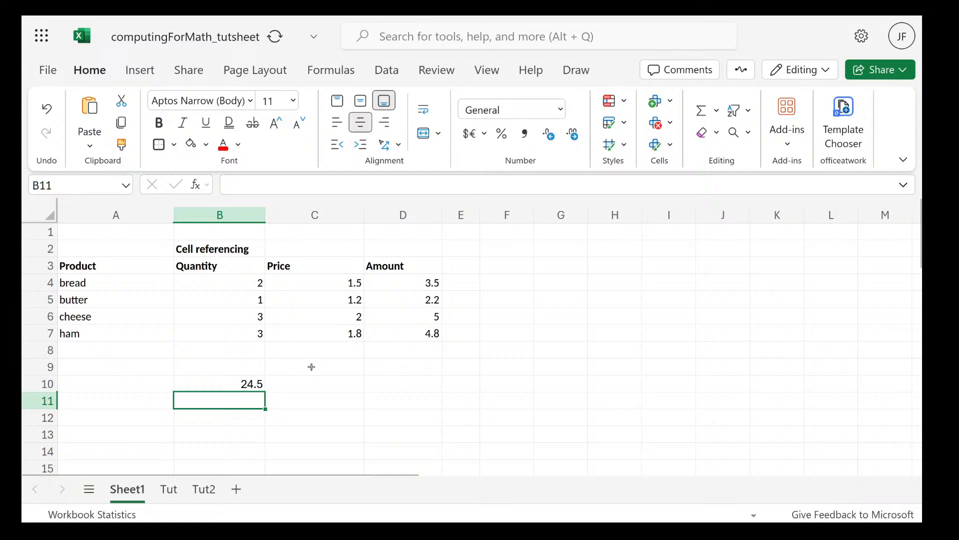
Clear the whole SUM formula out of cell B10, leaving the cell empty
double_click(255, 384)
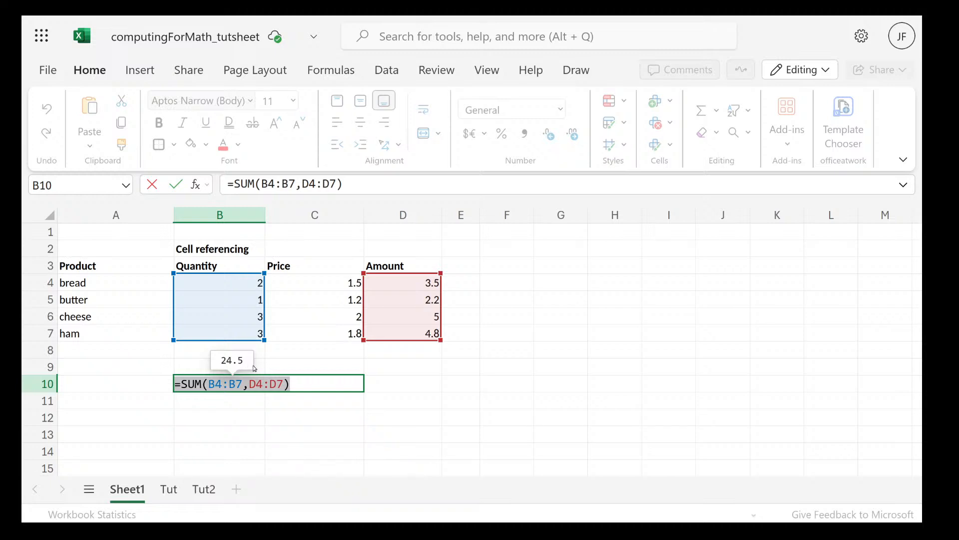
click(304, 386)
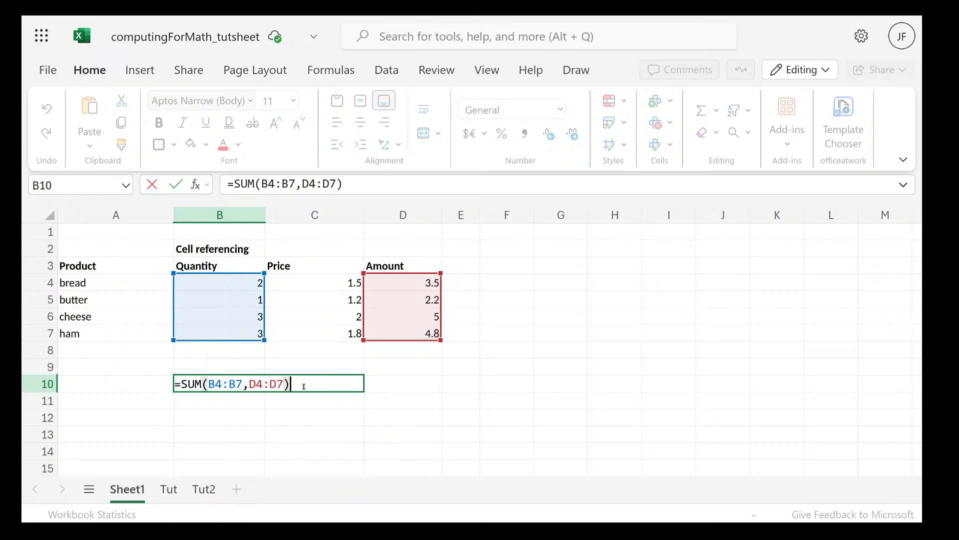
key(BackSpace)
key(BackSpace)
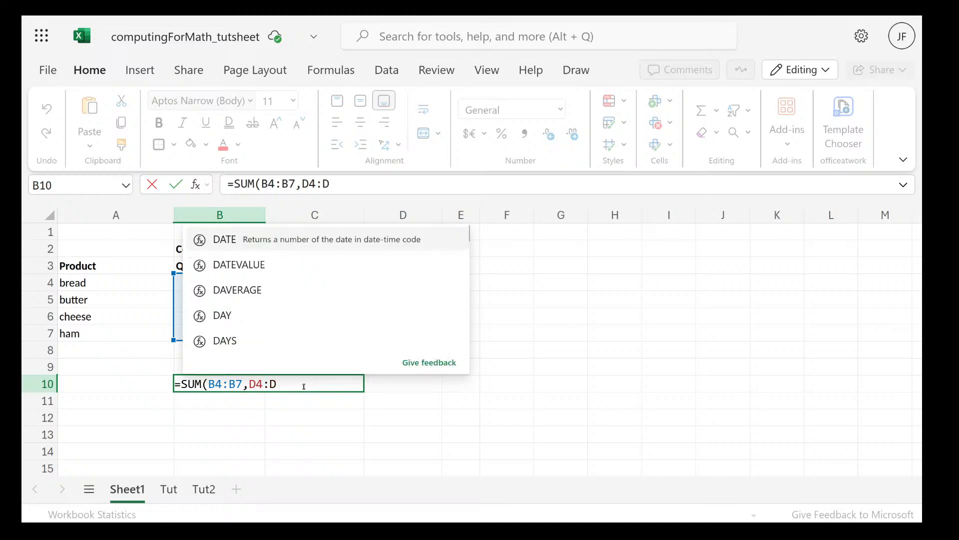
triple_click(191, 383)
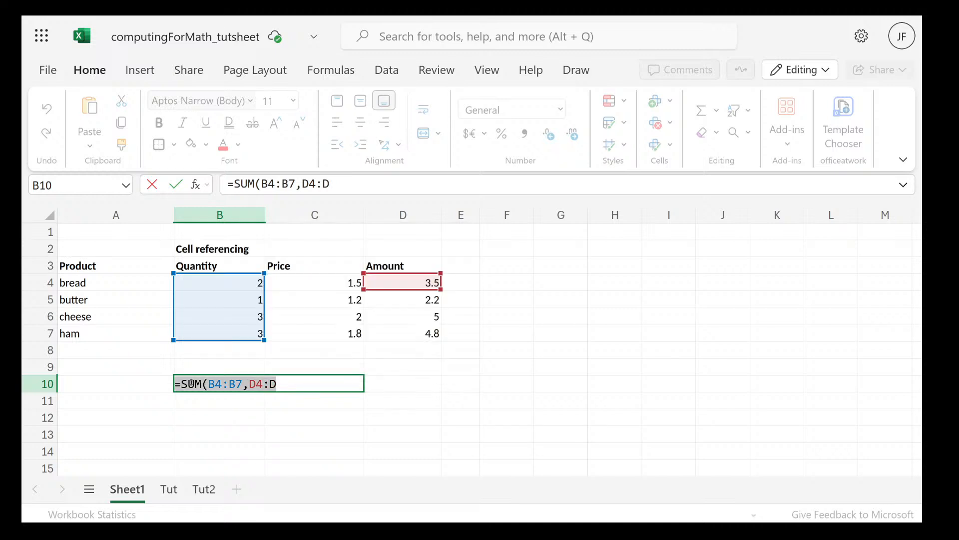
key(BackSpace)
key(Escape)
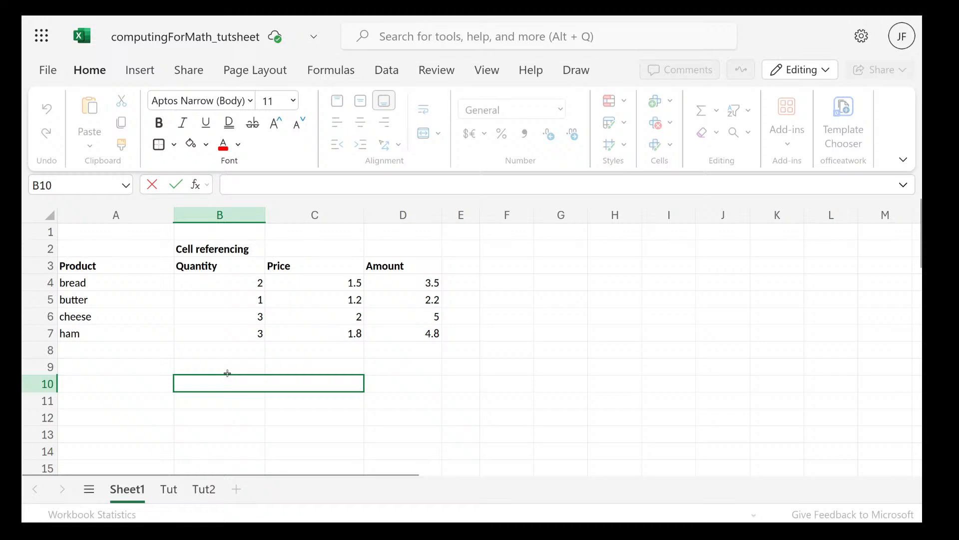
Check the space operator in the Reference Operators table of the Firefox PDF slides, and return to the Excel workbook
key(super)
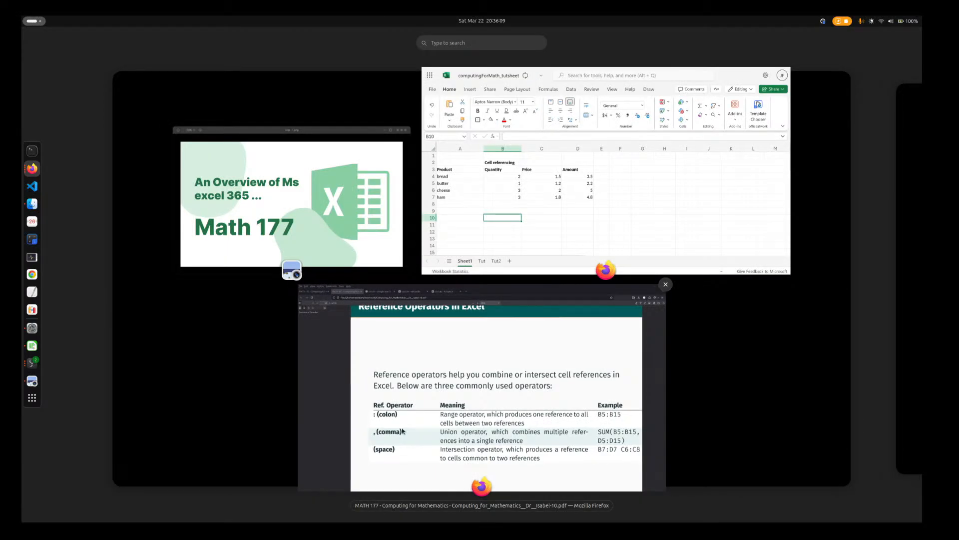
click(456, 436)
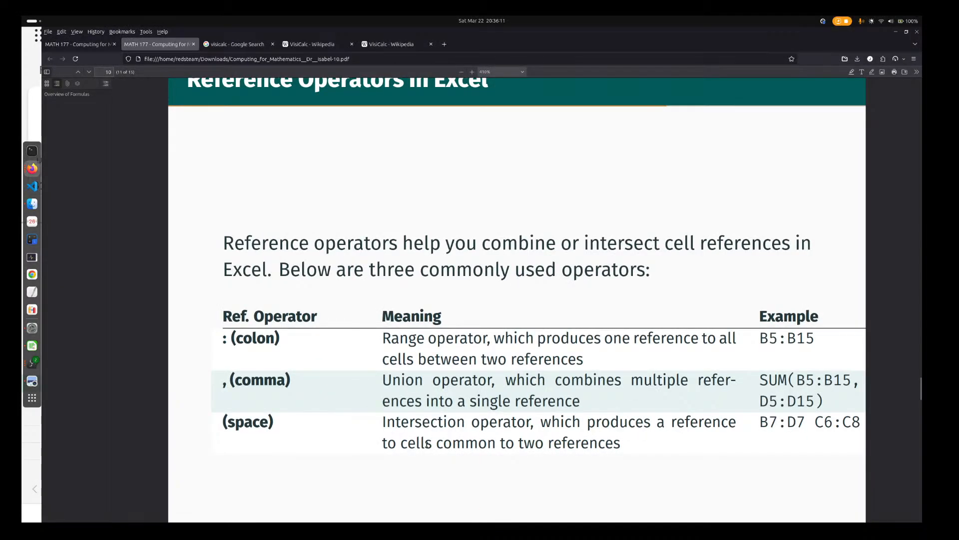
key(super)
click(549, 245)
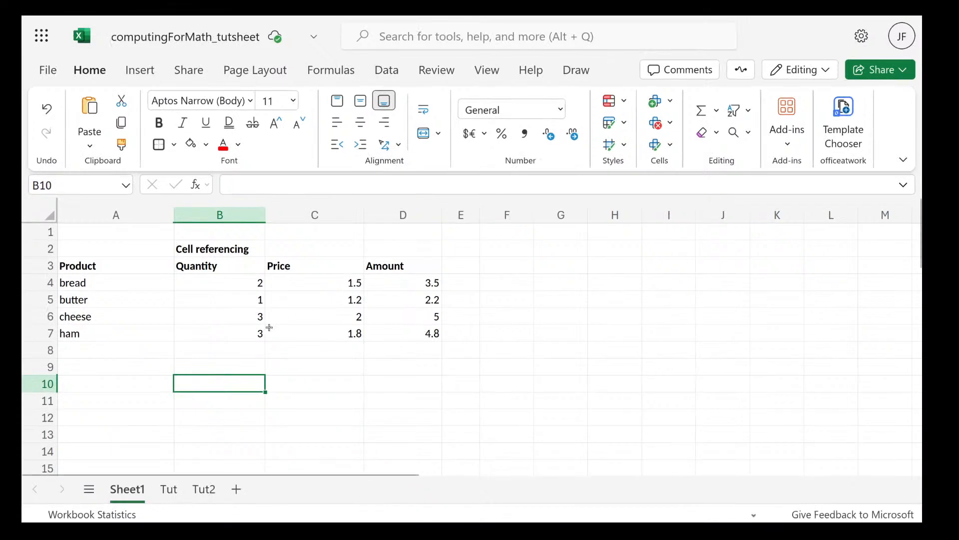
Enter the colon and comma operator characters as text in B10, and clear the cell again
double_click(221, 384)
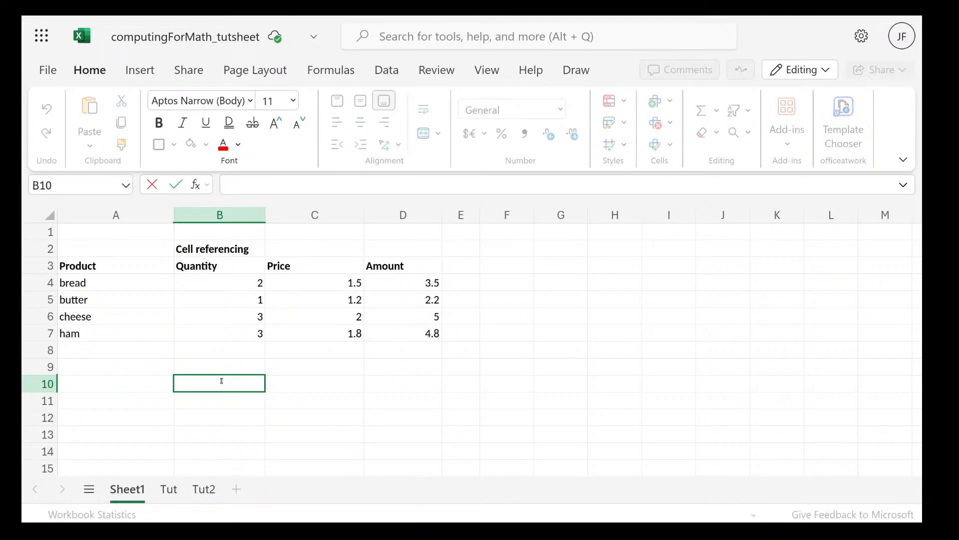
text(:)
key(BackSpace)
text(,)
key(BackSpace)
text(:,)
double_click(115, 384)
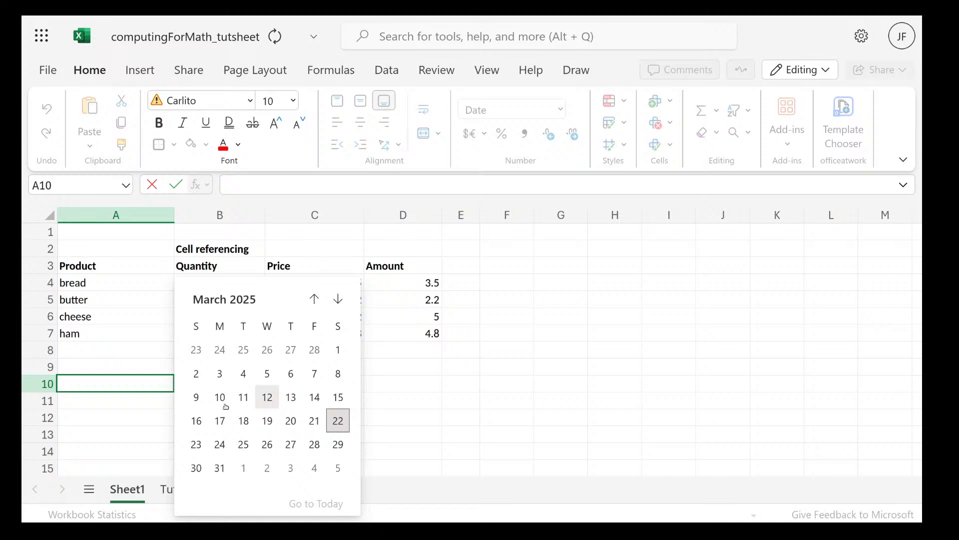
click(560, 400)
click(250, 380)
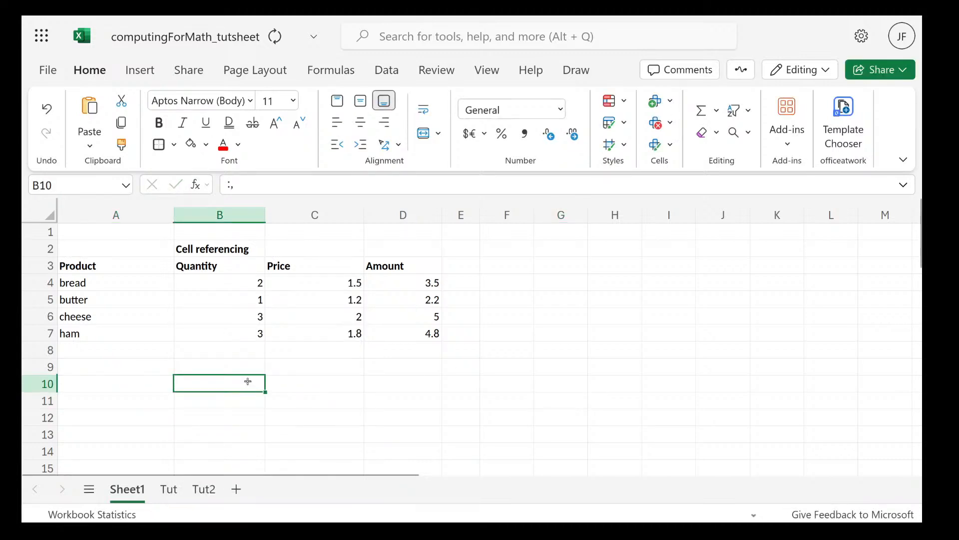
key(Delete)
Enter the note "space = intersection" in C9, and delete it again
click(288, 367)
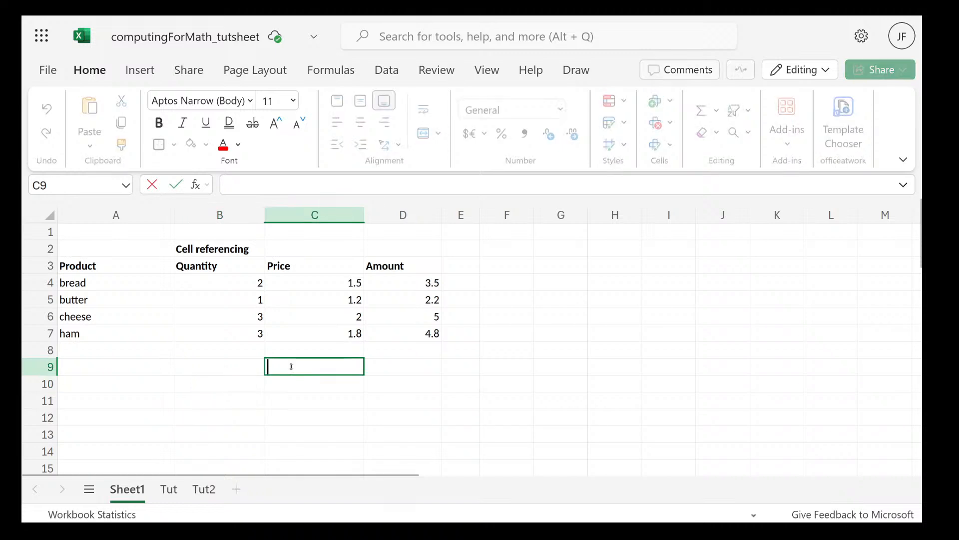
text(soace)
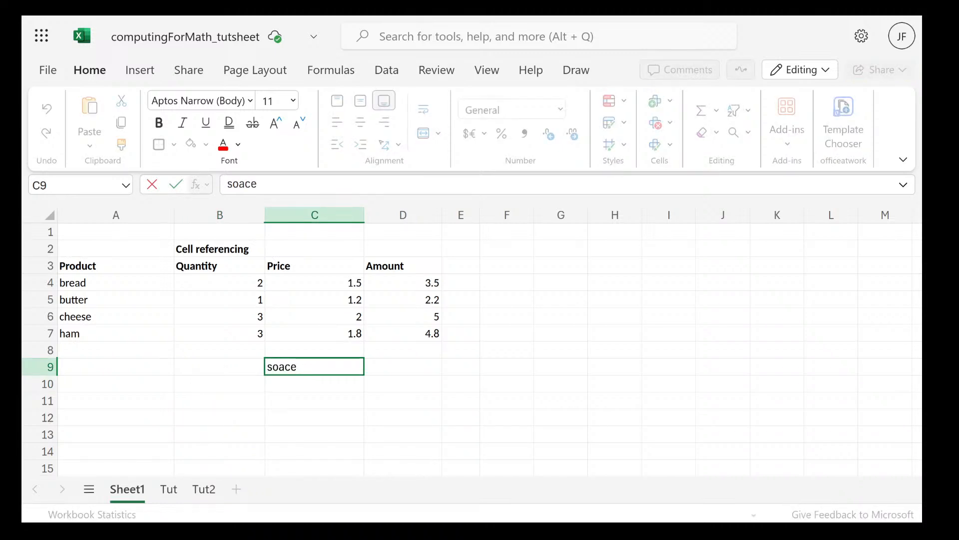
key(BackSpace)
key(BackSpace)
key(BackSpace)
key(BackSpace)
text(pace)
text( = u)
key(BackSpace)
text(interse)
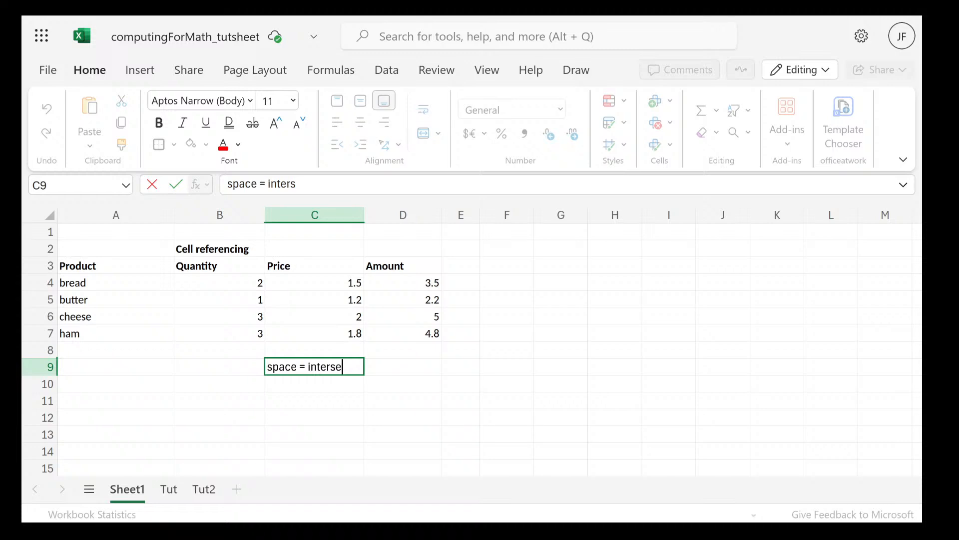
text(ction)
key(Return)
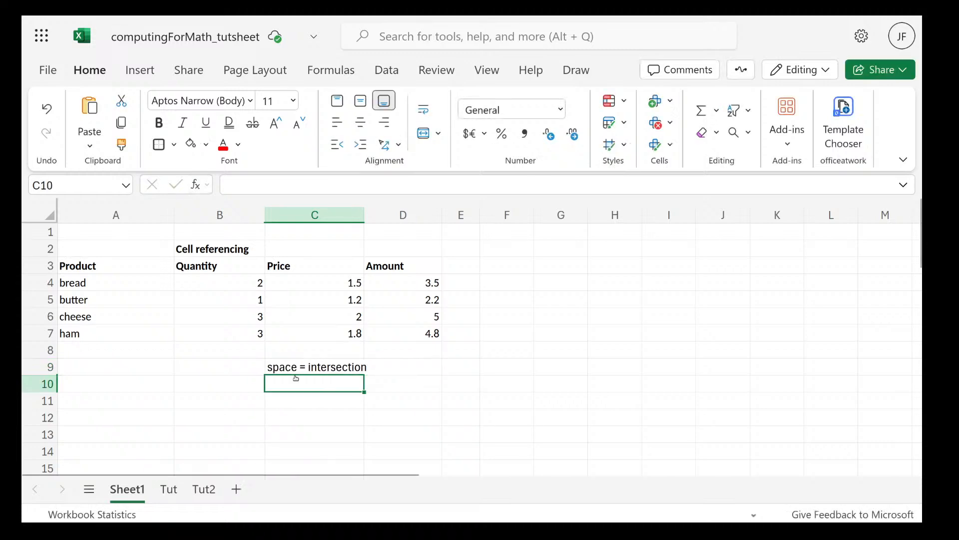
click(295, 372)
key(Delete)
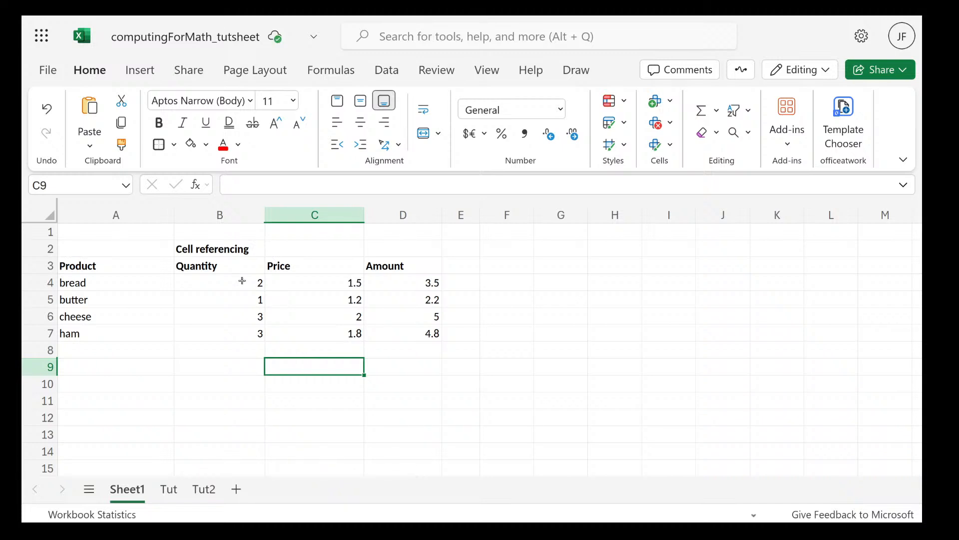
Select the Quantity and Price cells for bread and butter, B4:C5
click(243, 281)
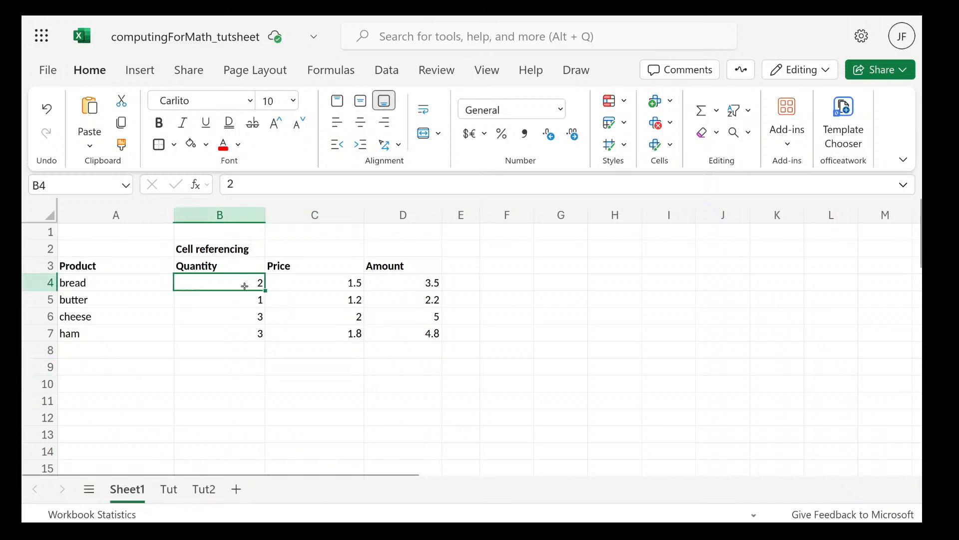
click(277, 284)
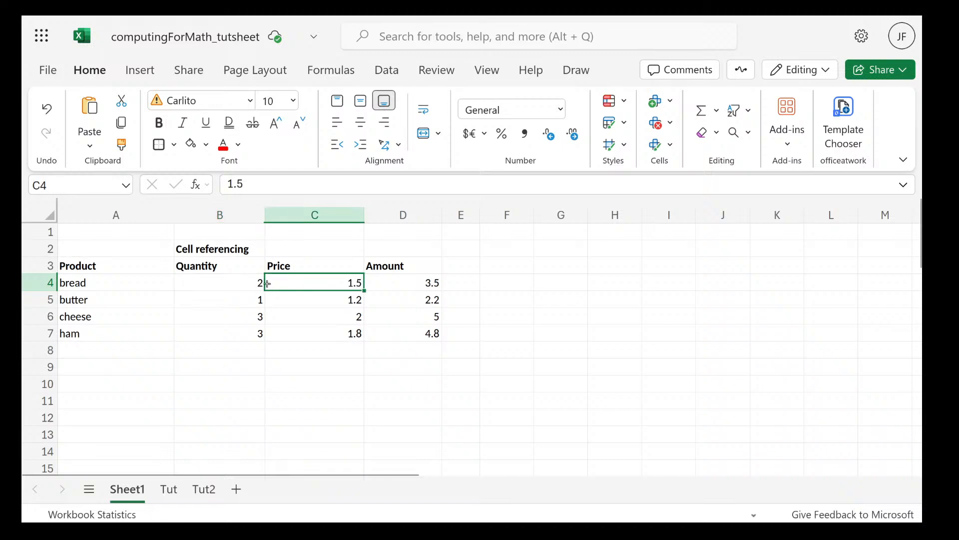
drag(257, 285, 348, 298)
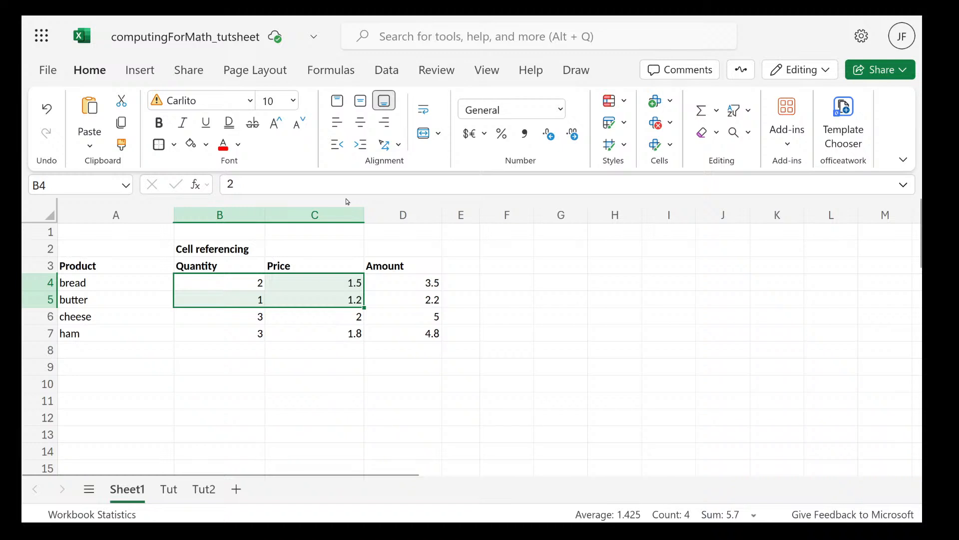
click(224, 145)
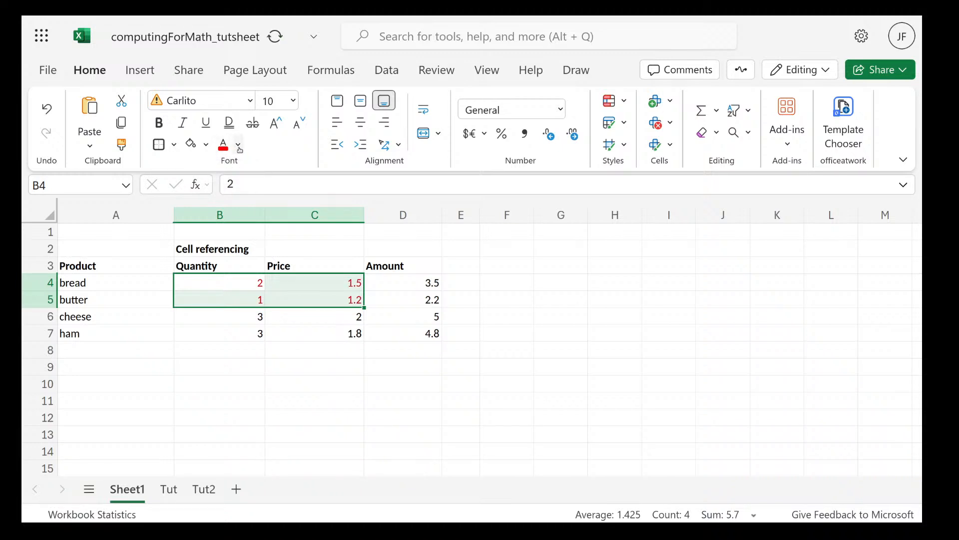
click(239, 146)
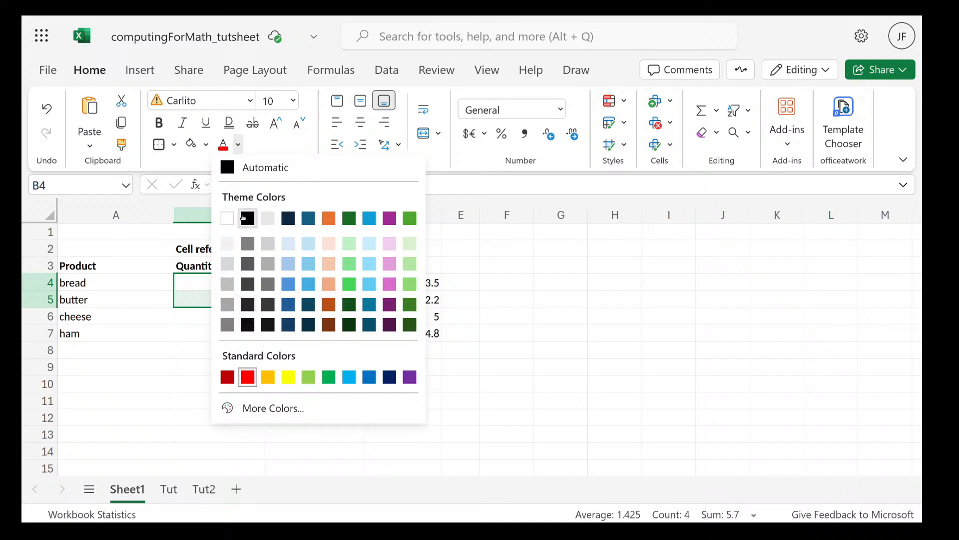
click(248, 218)
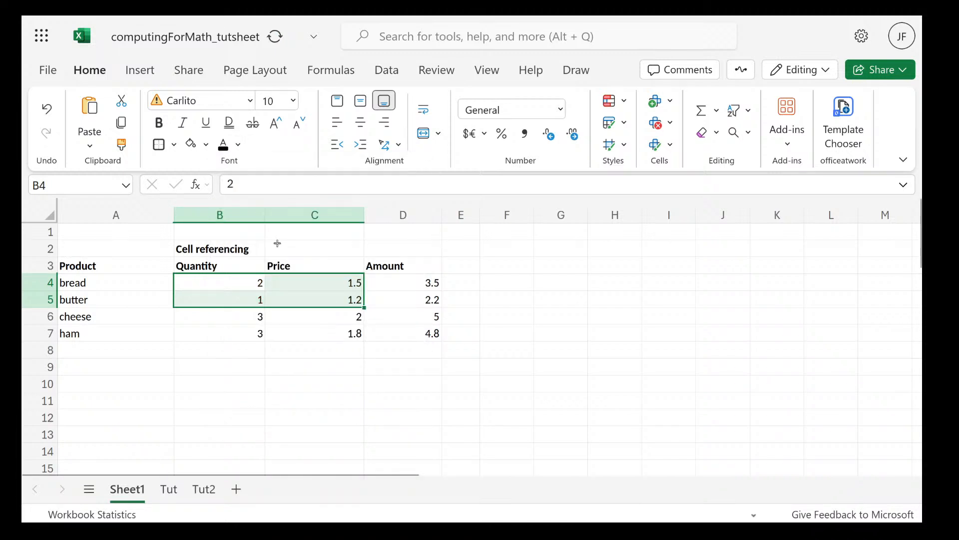
Fill the selected range B4:C5 with light green
click(207, 145)
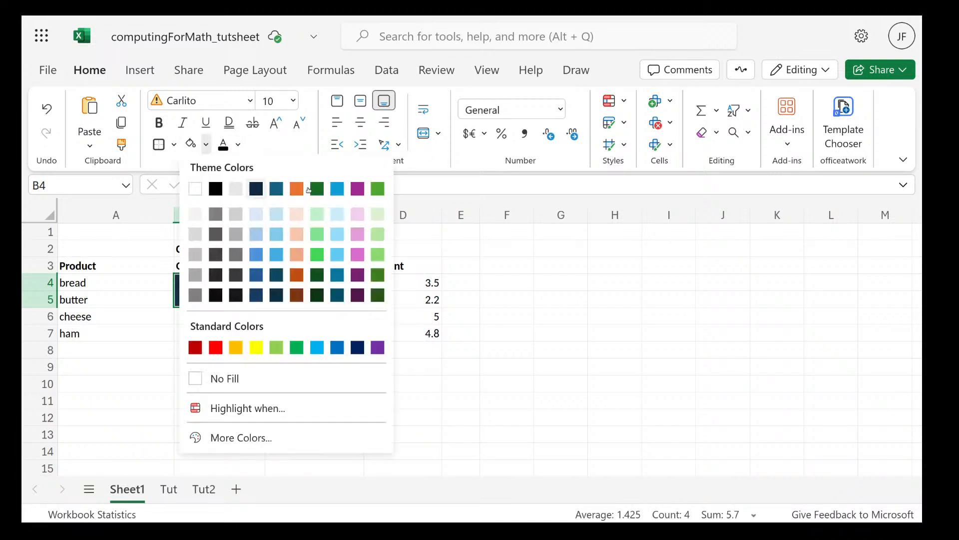
click(378, 234)
Fill the Price and Amount cells from butter to ham, C5:D7, with light orange
click(422, 334)
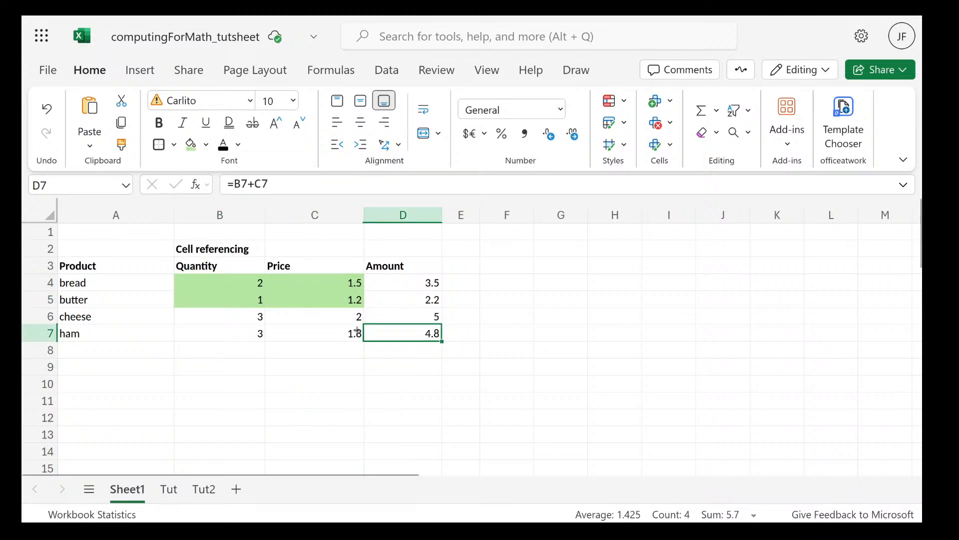
drag(357, 331, 403, 299)
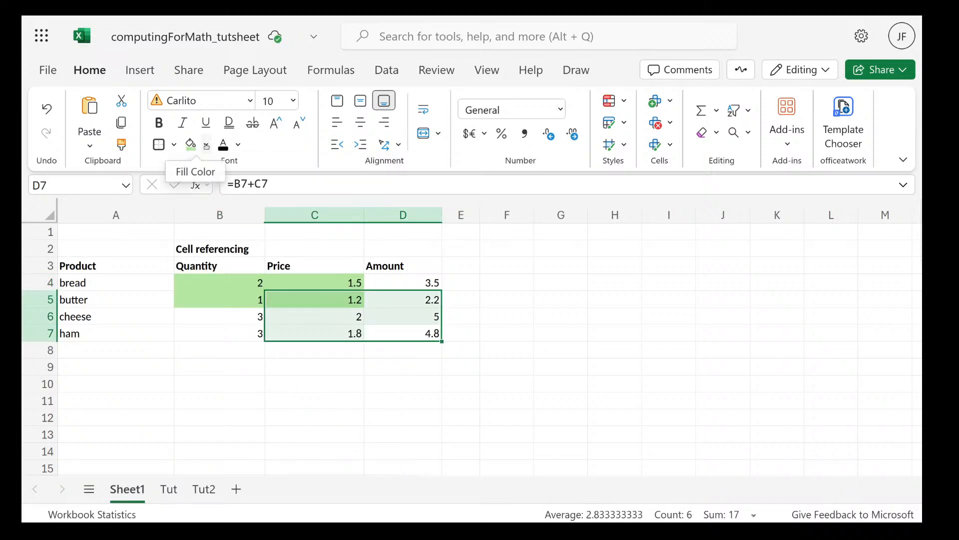
click(207, 145)
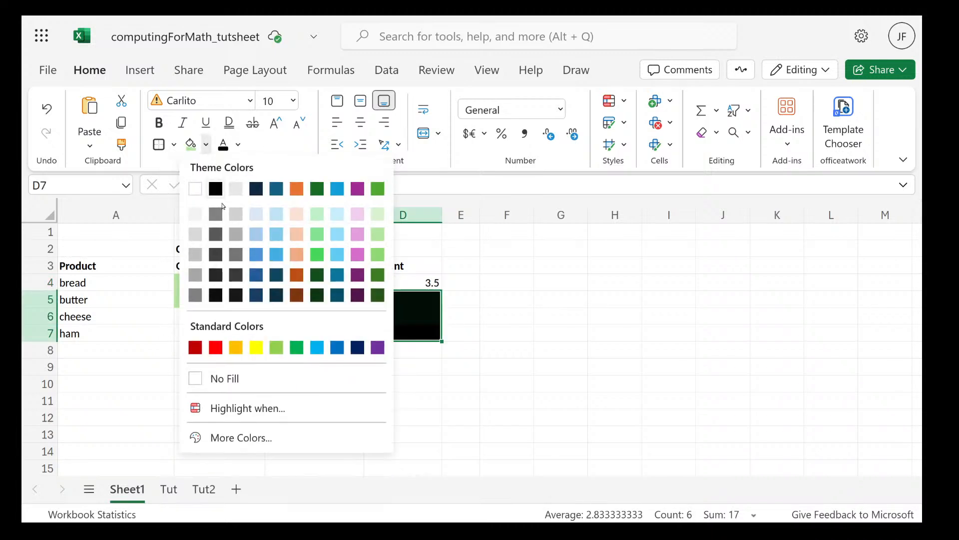
click(297, 253)
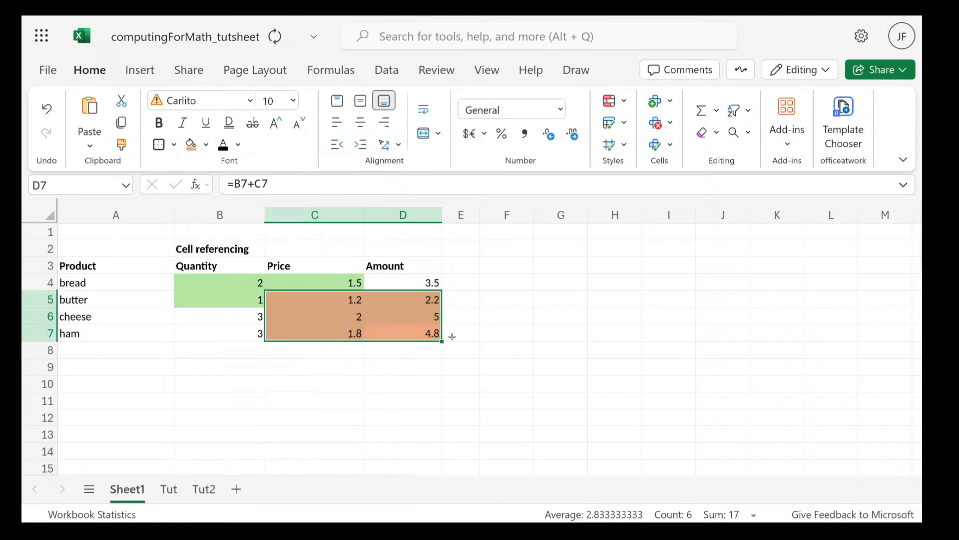
click(408, 400)
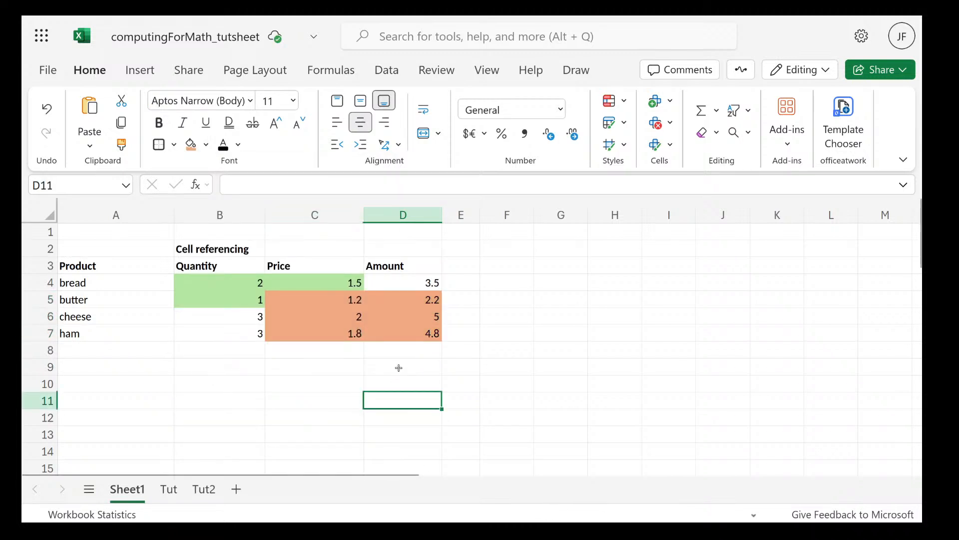
Fill the overlapping cell C5, the butter price, with white
click(332, 297)
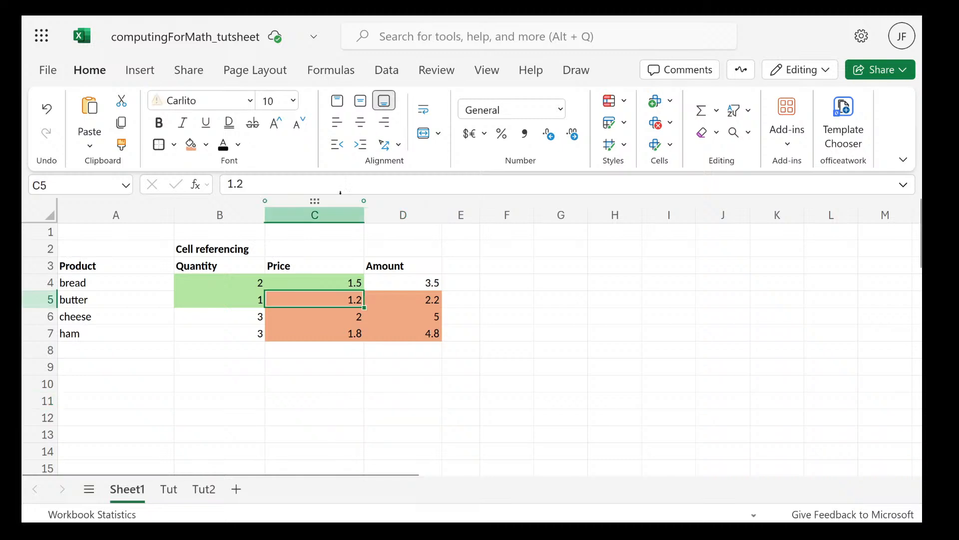
click(204, 145)
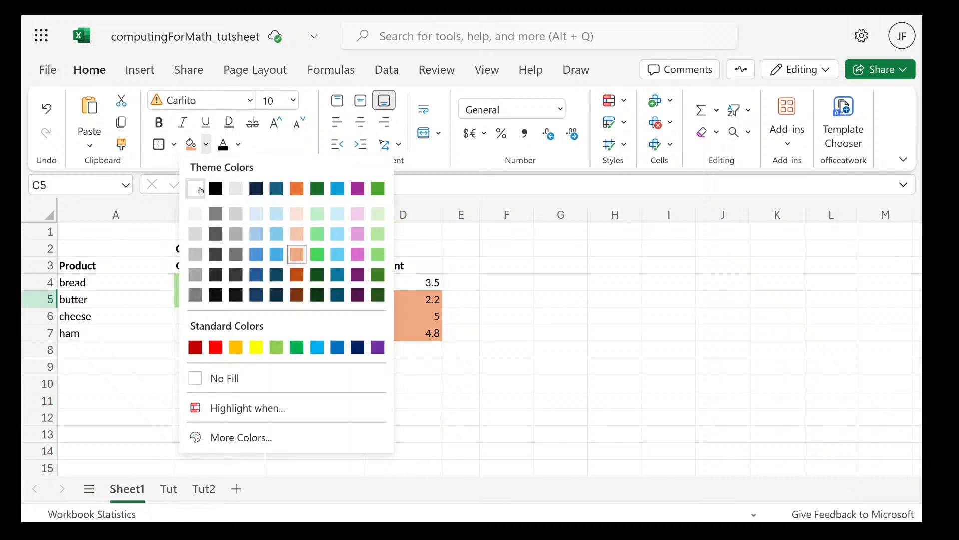
click(201, 191)
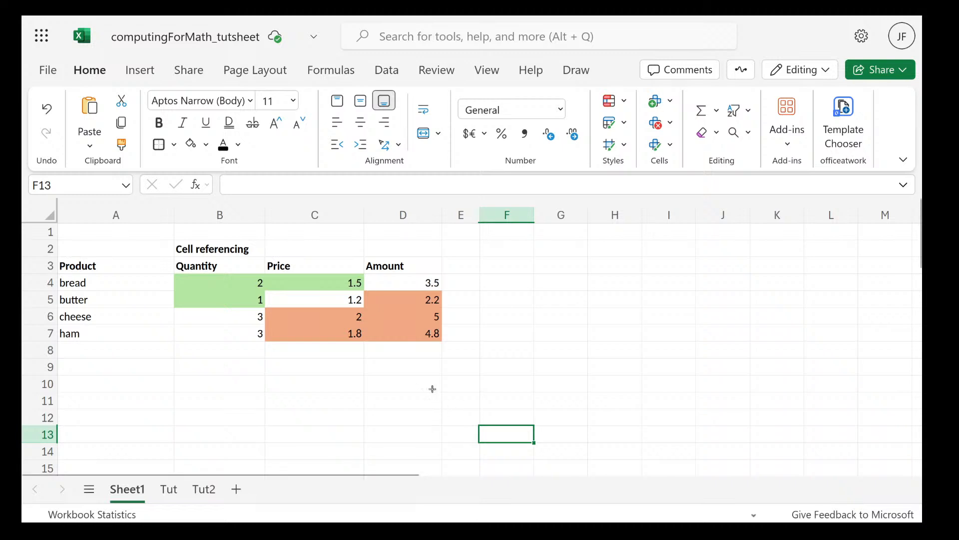
Enter the intersection formula =B4:C5 C5:D7 in C10, with a space between the two ranges
click(255, 403)
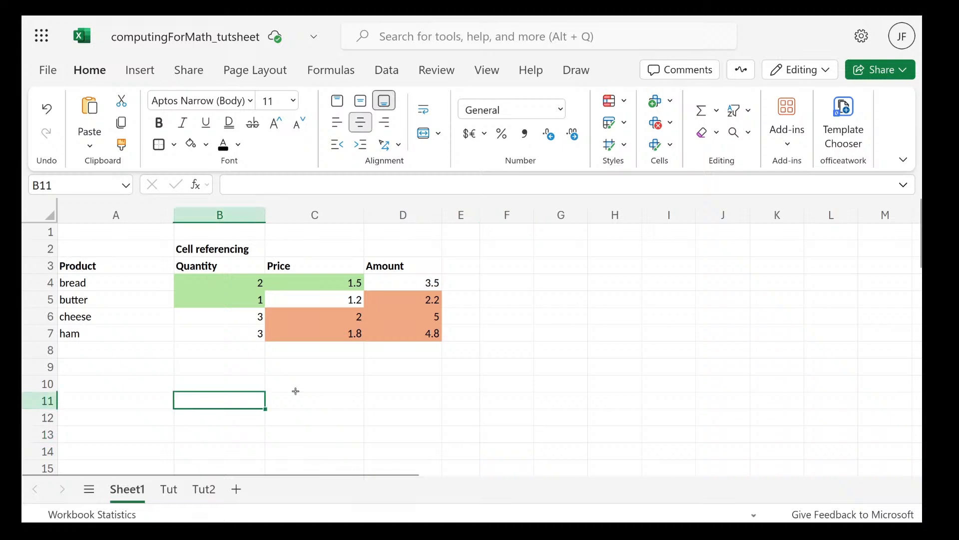
click(297, 389)
double_click(301, 389)
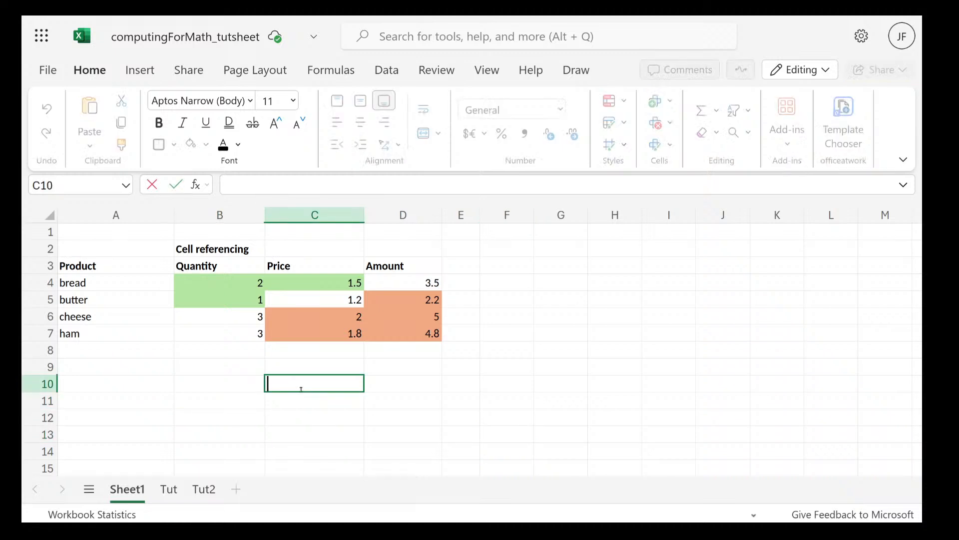
text(=)
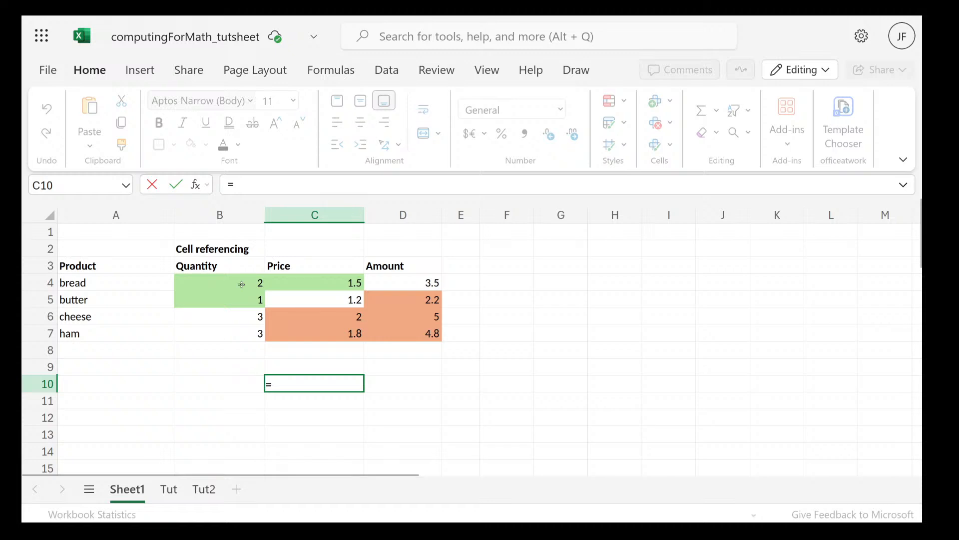
drag(245, 281, 299, 304)
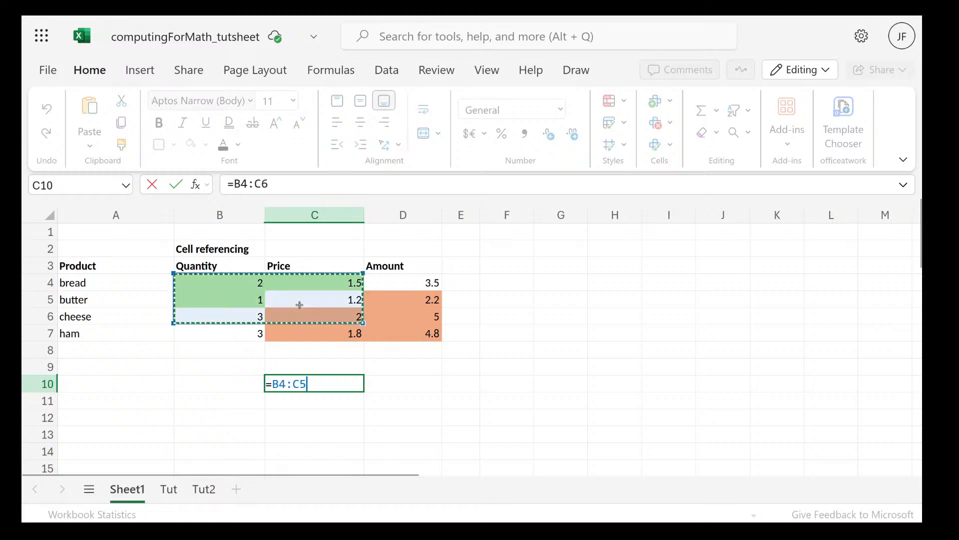
click(326, 383)
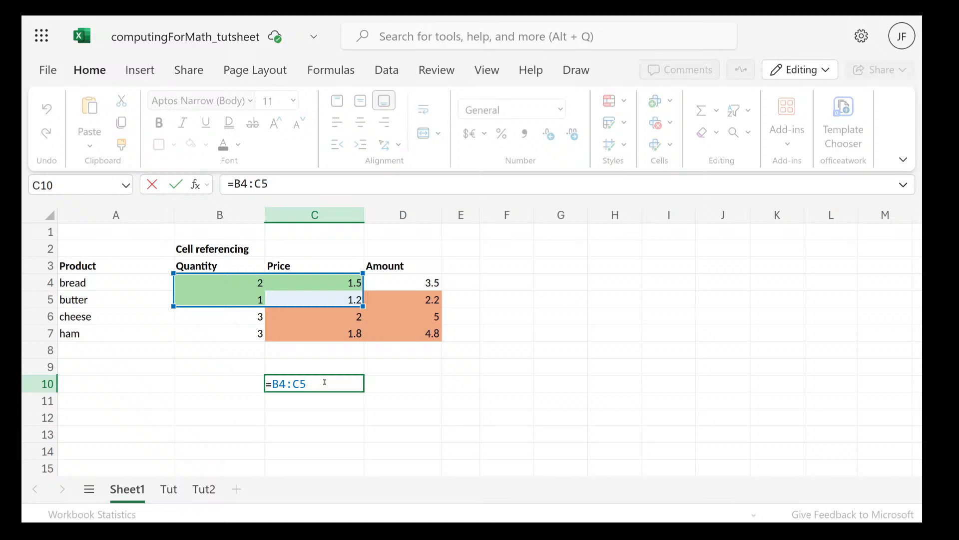
text(,)
drag(430, 336, 348, 303)
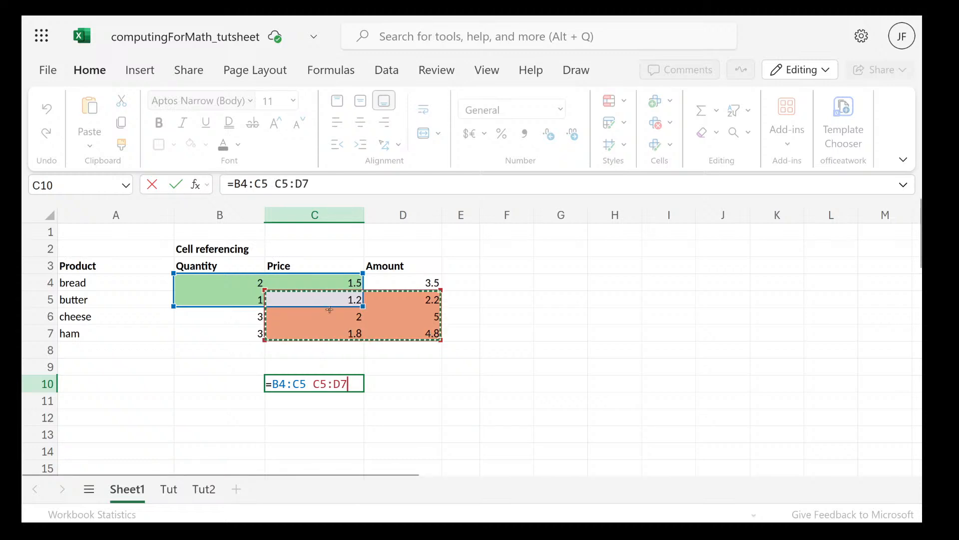
key(Return)
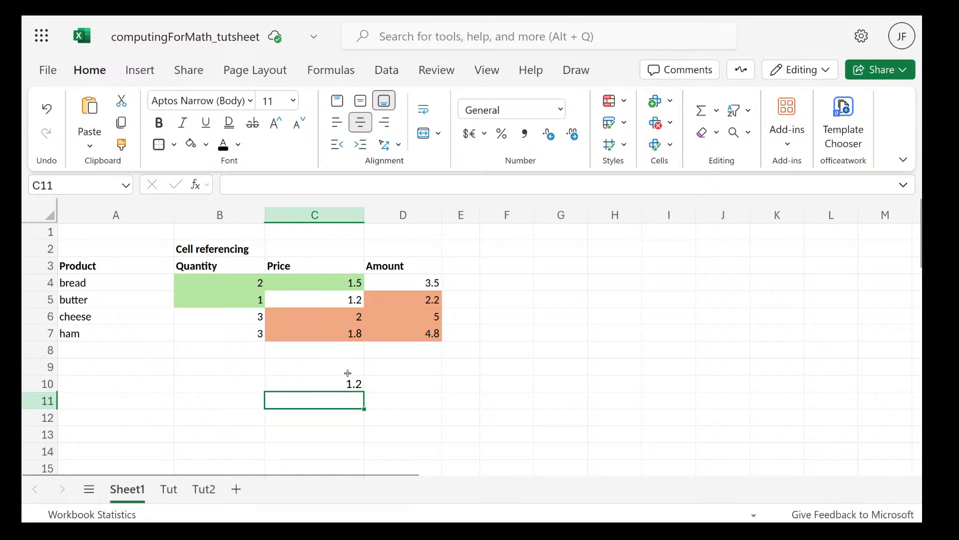
Replace the formula in C10 with the wider intersection =B4:C7 C5:D7
click(289, 324)
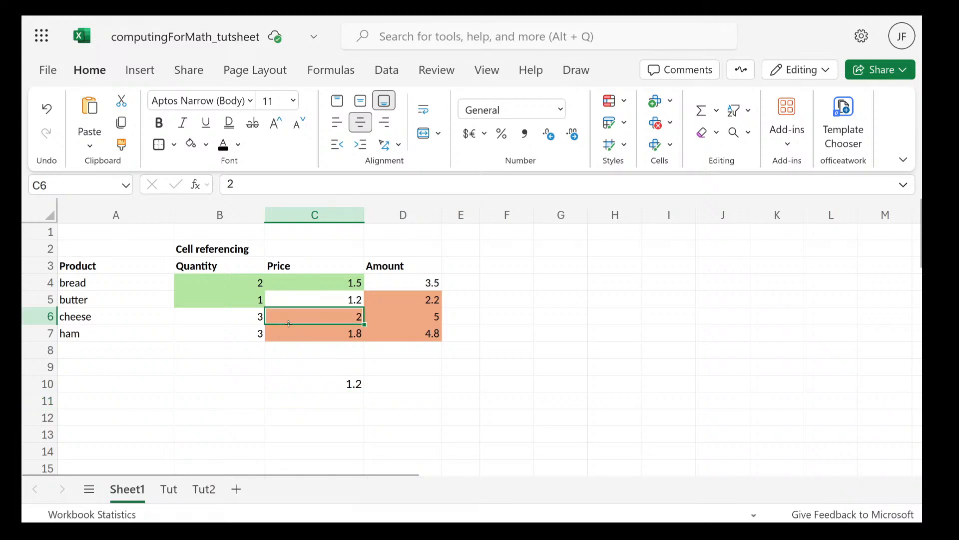
click(326, 383)
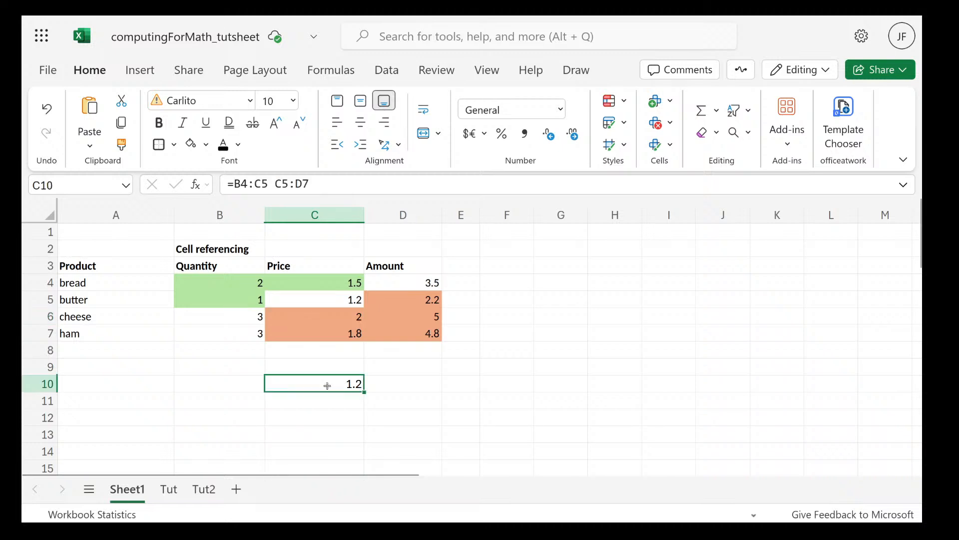
double_click(328, 385)
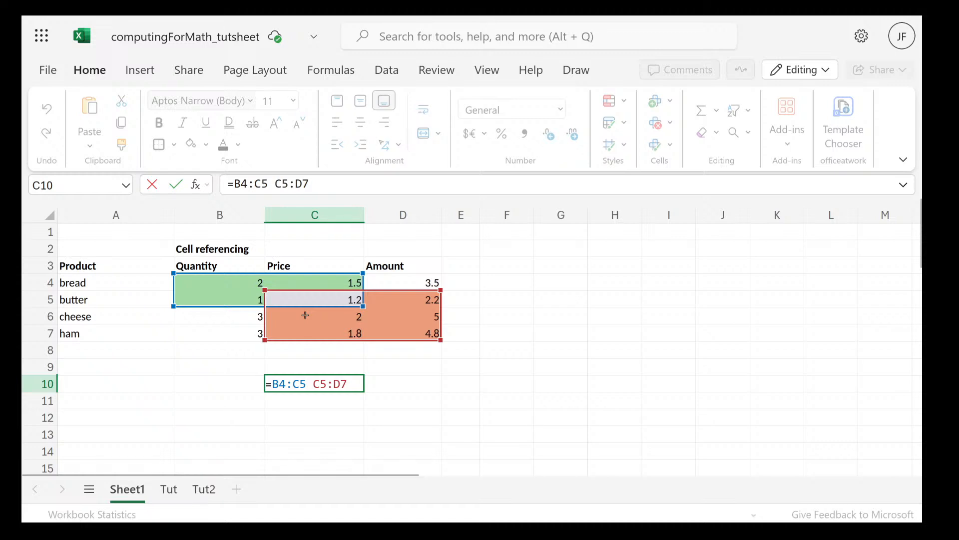
key(BackSpace)
key(BackSpace)
key(BackSpace)
key(BackSpace)
key(BackSpace)
key(BackSpace)
key(BackSpace)
key(BackSpace)
key(BackSpace)
key(BackSpace)
key(BackSpace)
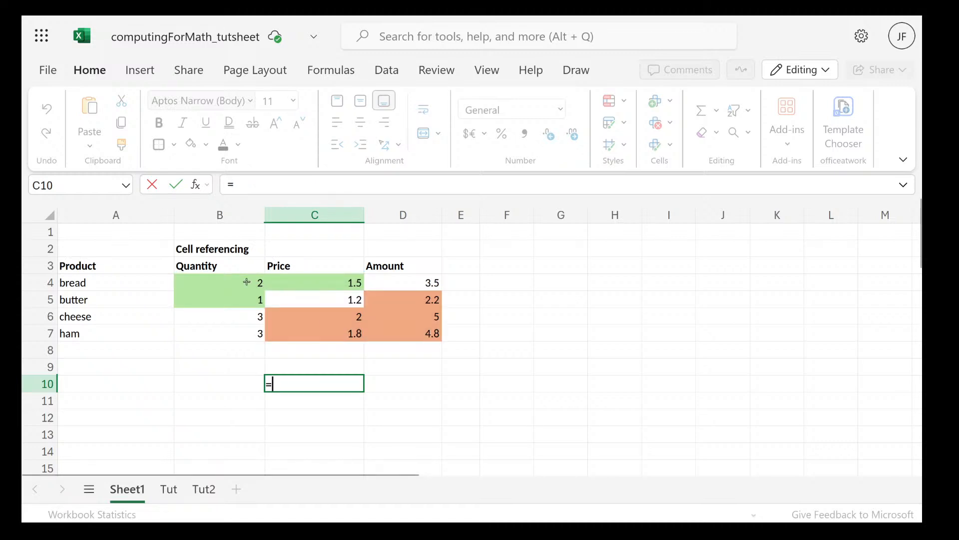
drag(246, 281, 329, 328)
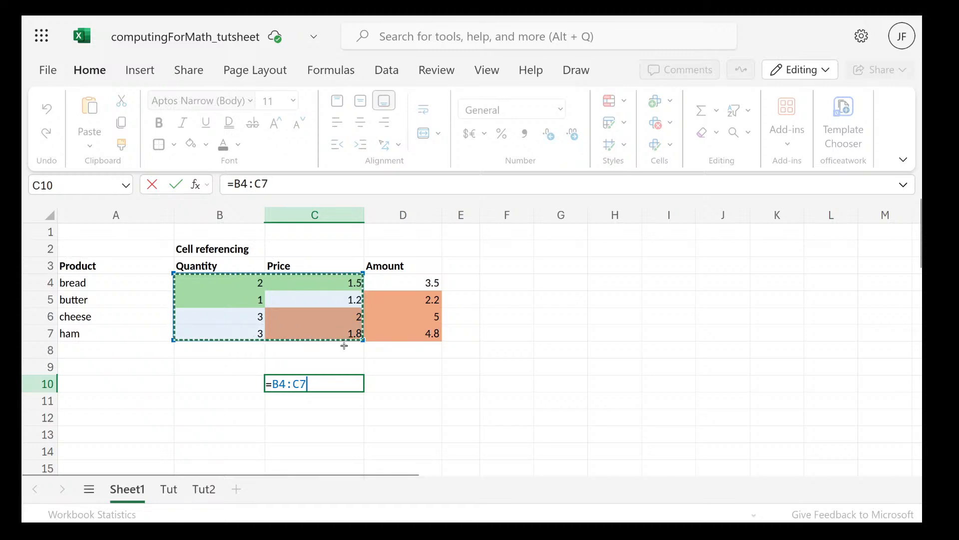
drag(418, 334, 311, 304)
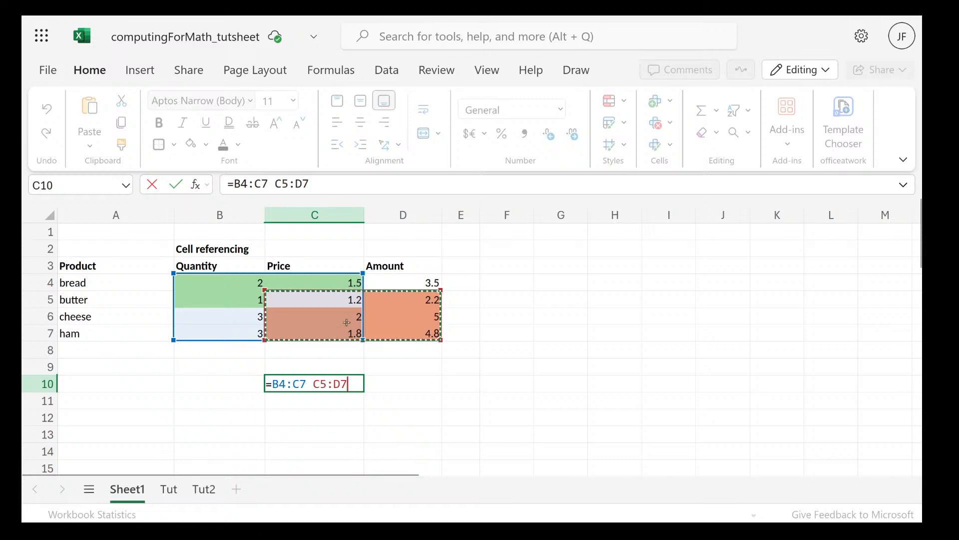
key(Return)
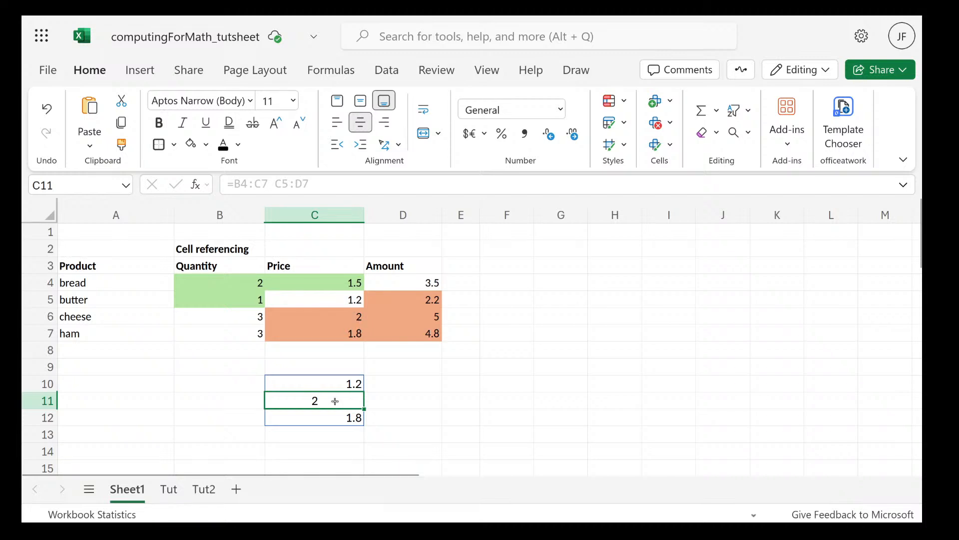
Wrap the intersection in C10 in a SUM function, giving =SUM(B4:C7 C5:D7)
click(317, 383)
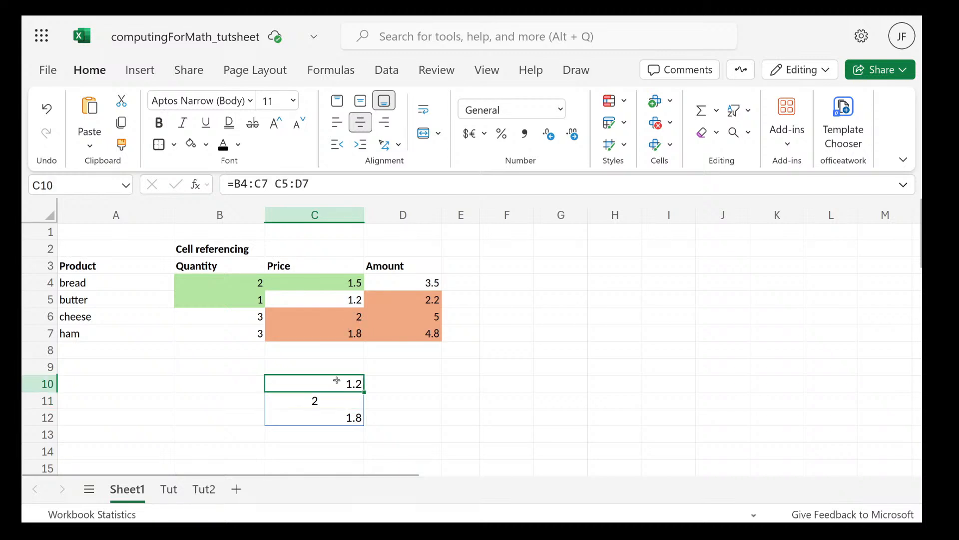
double_click(317, 383)
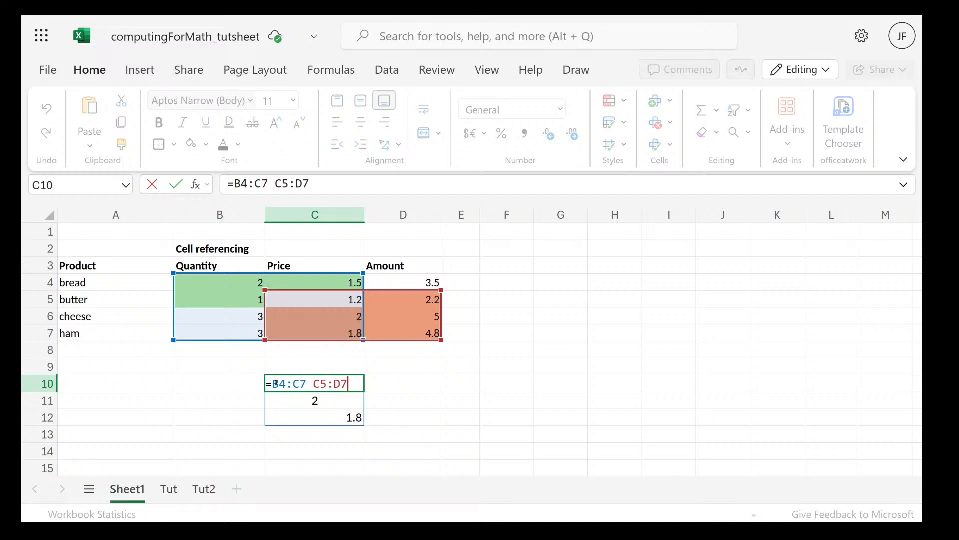
click(274, 383)
text(sum)
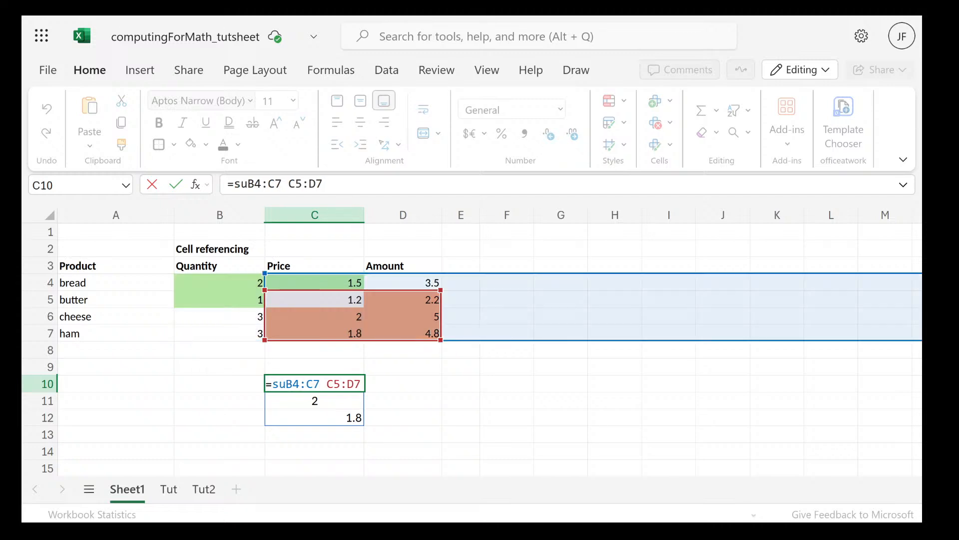
text(()
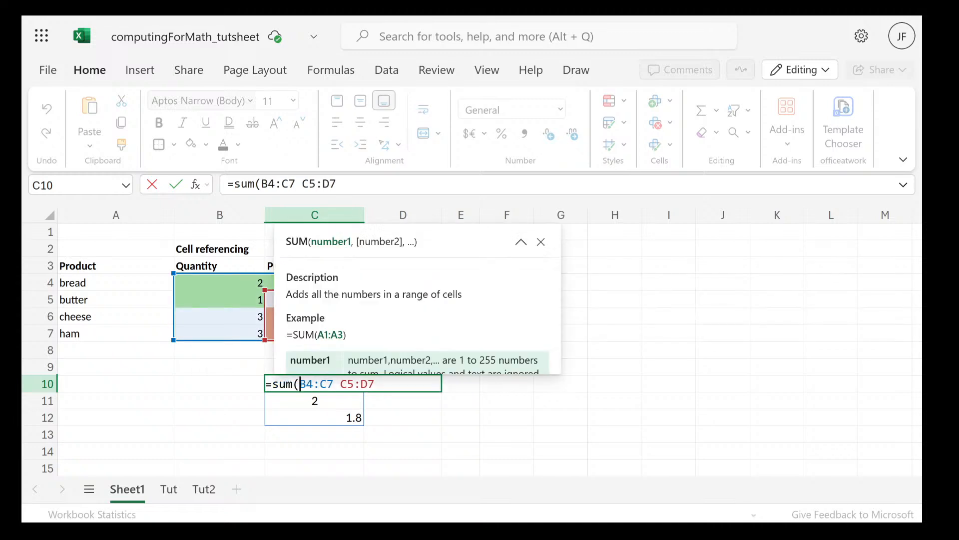
click(382, 386)
text())
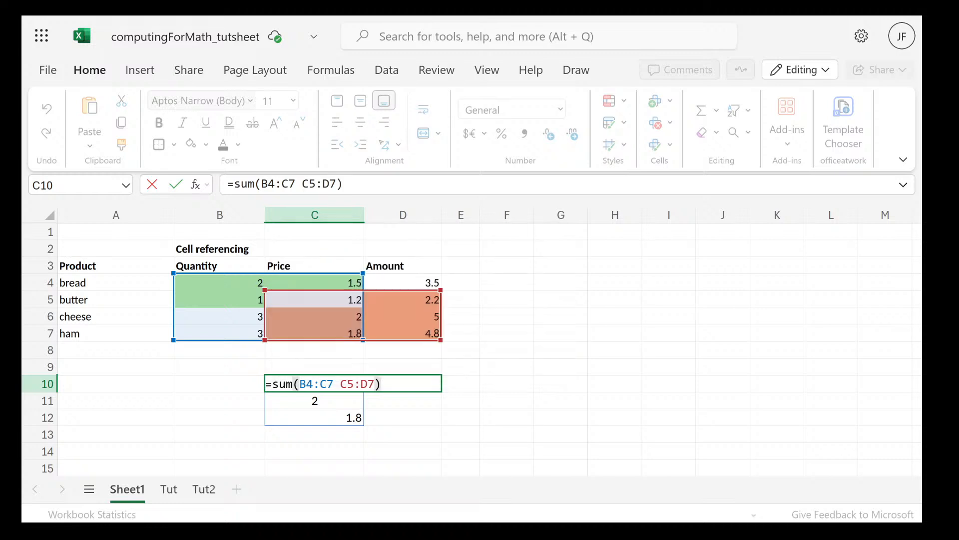
key(Return)
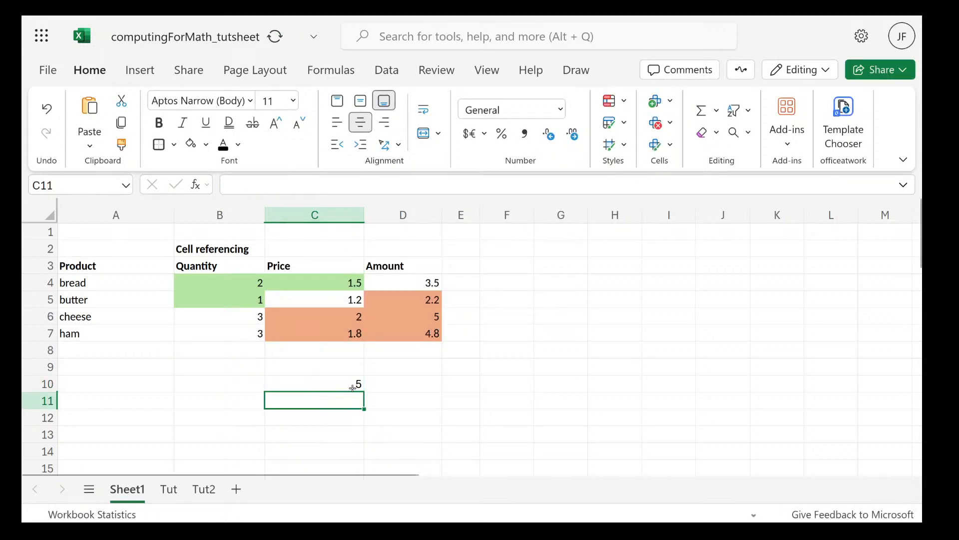
Review the ranges referenced by the SUM formula in C10 and clear the cells C9:D11
click(353, 388)
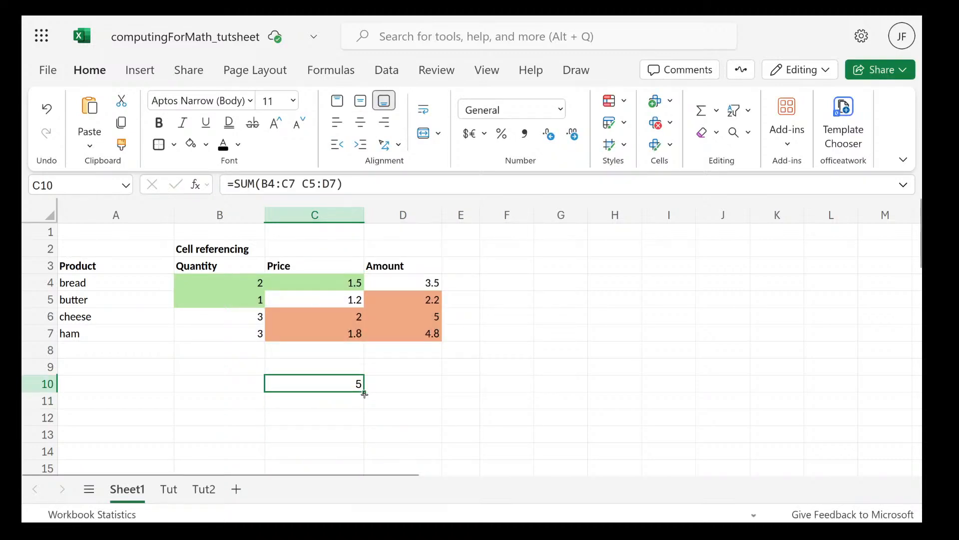
mouse_move(362, 394)
mouse_down()
mouse_move(362, 423)
mouse_move(363, 393)
mouse_up()
double_click(356, 382)
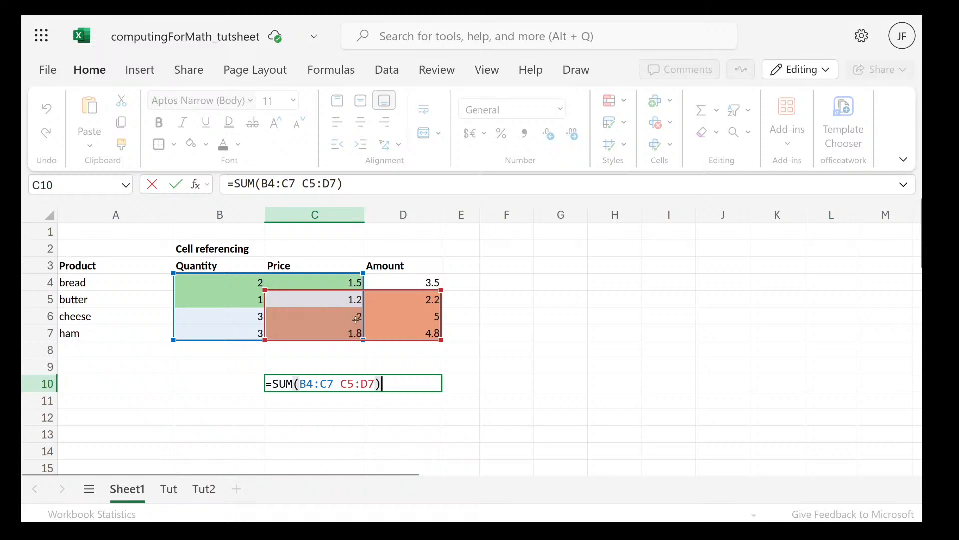
key(ctrl+Return)
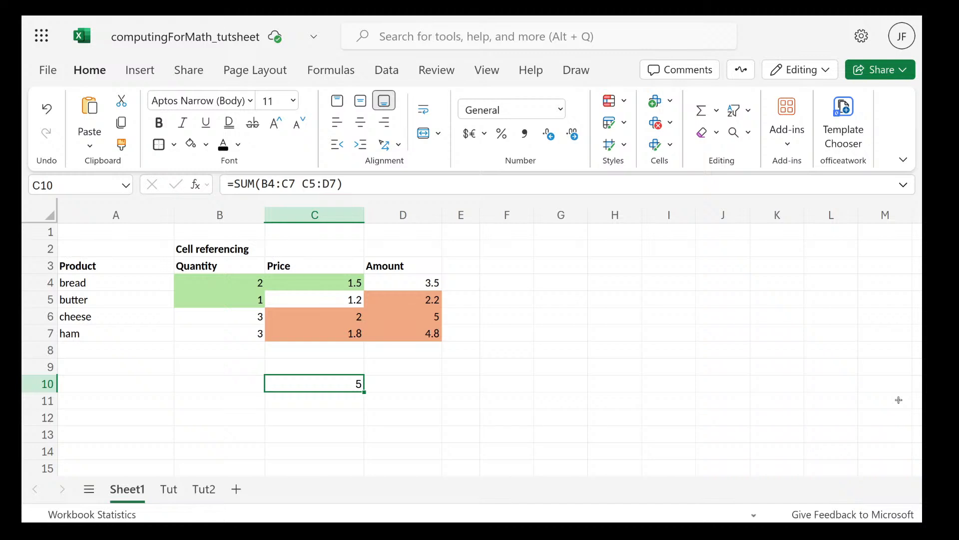
drag(403, 400, 278, 361)
key(Delete)
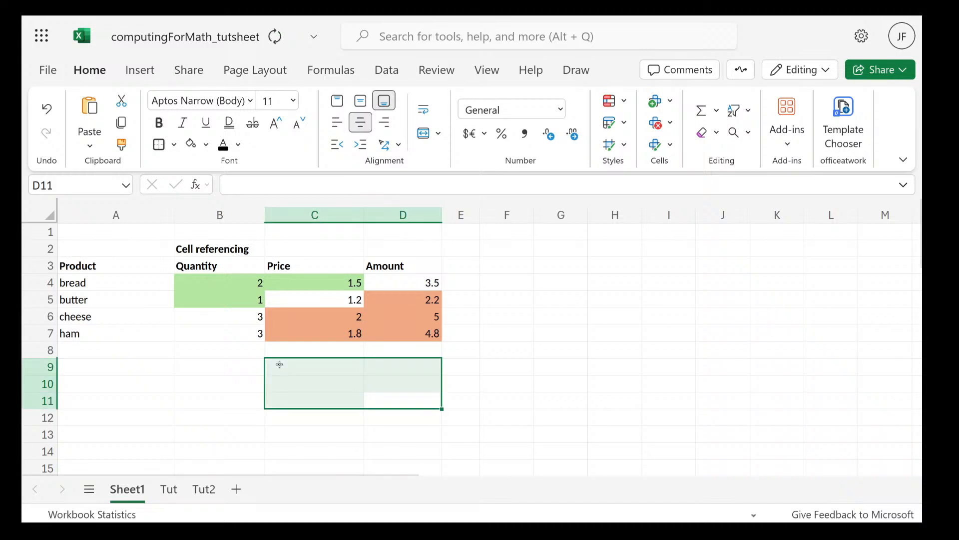
Switch to the course slides PDF in Firefox and read the "Text Operators in Excel" slide about the & operator
mouse_move(33, 21)
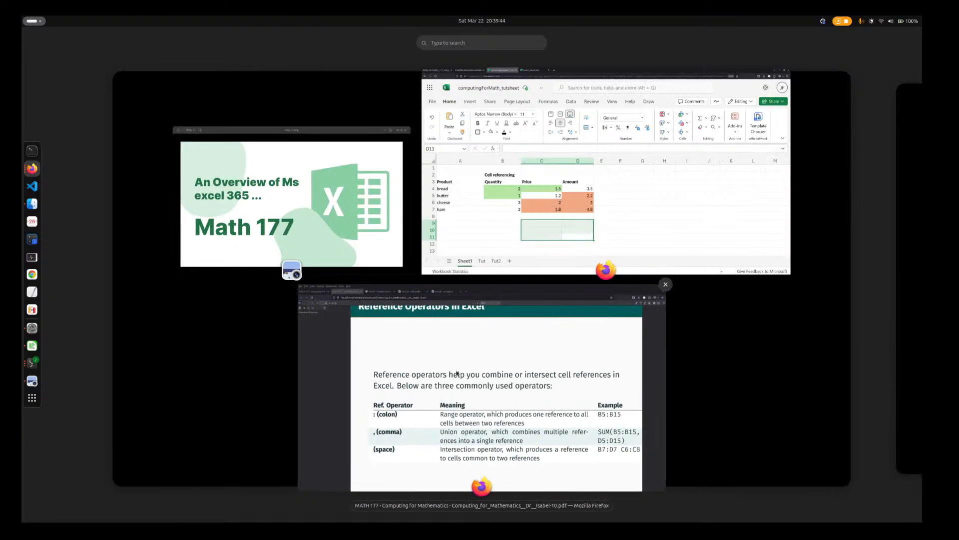
click(525, 395)
scroll(525, 395, down, 10)
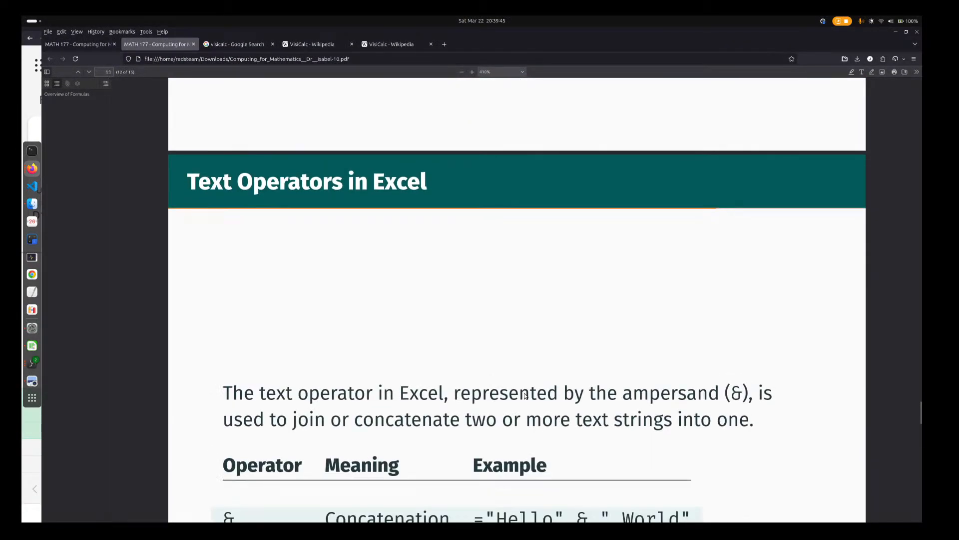
scroll(525, 395, down, 3)
scroll(449, 322, up, 4)
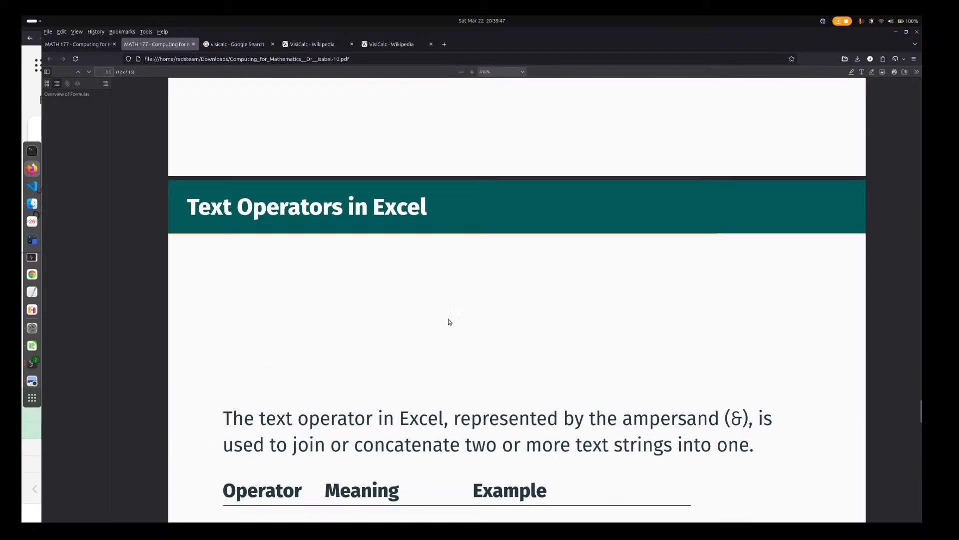
scroll(448, 313, down, 5)
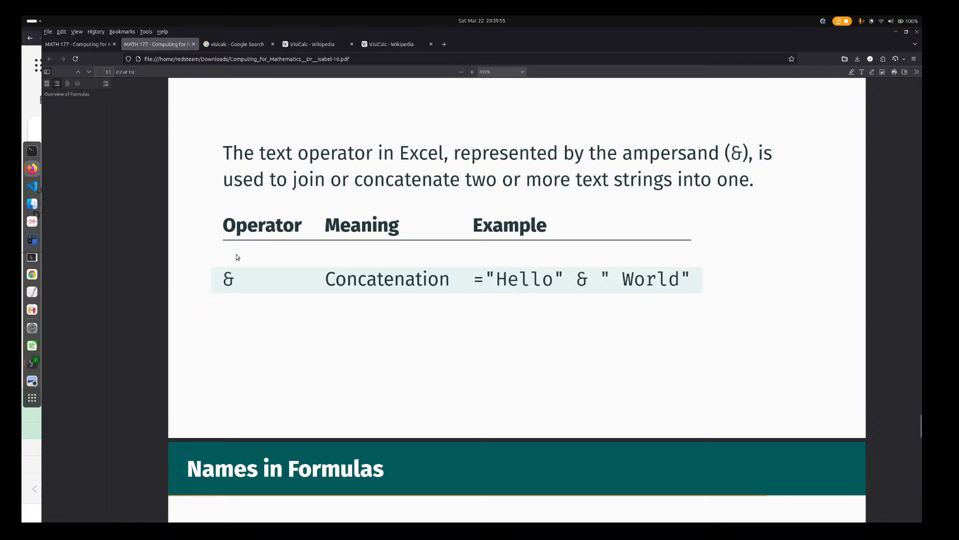
double_click(227, 278)
Return to the Excel workbook and clear the contents of A2:E12 on Sheet1
key(super)
click(500, 225)
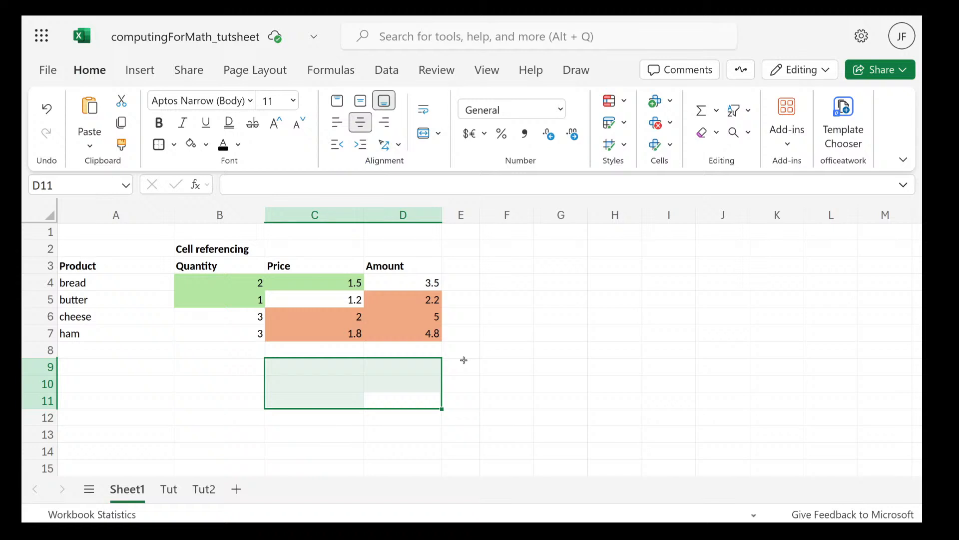
drag(458, 411, 91, 244)
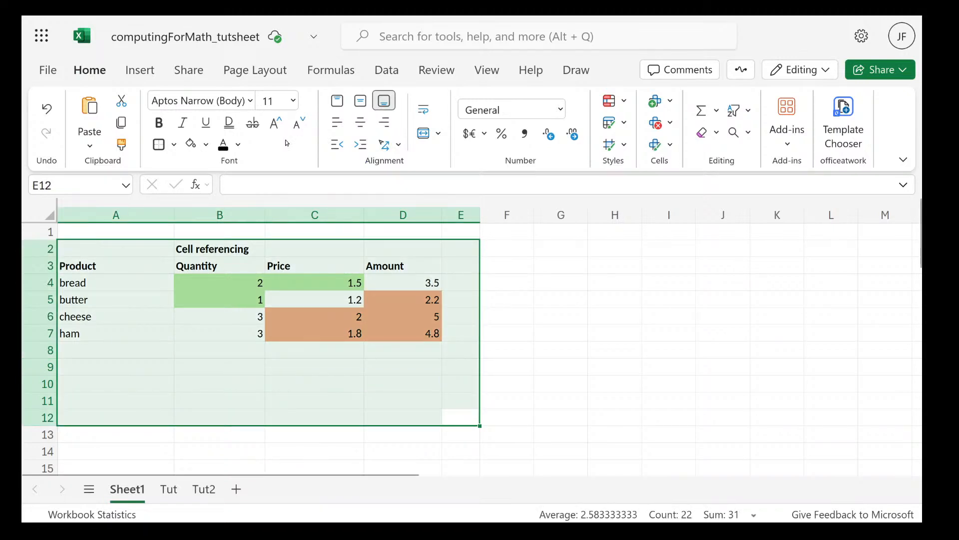
key(Delete)
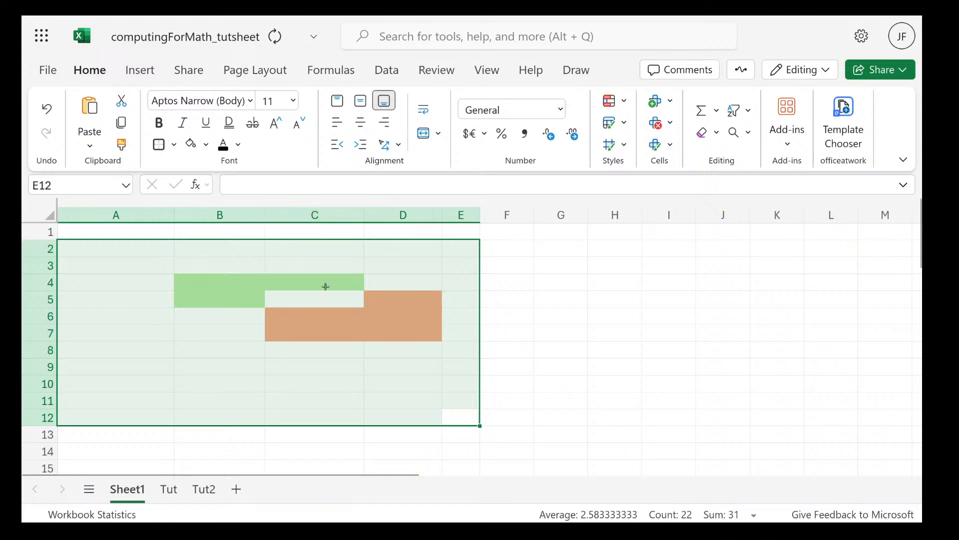
Remove the green and orange fill colours from cells B4:D7
click(343, 302)
drag(210, 281, 370, 334)
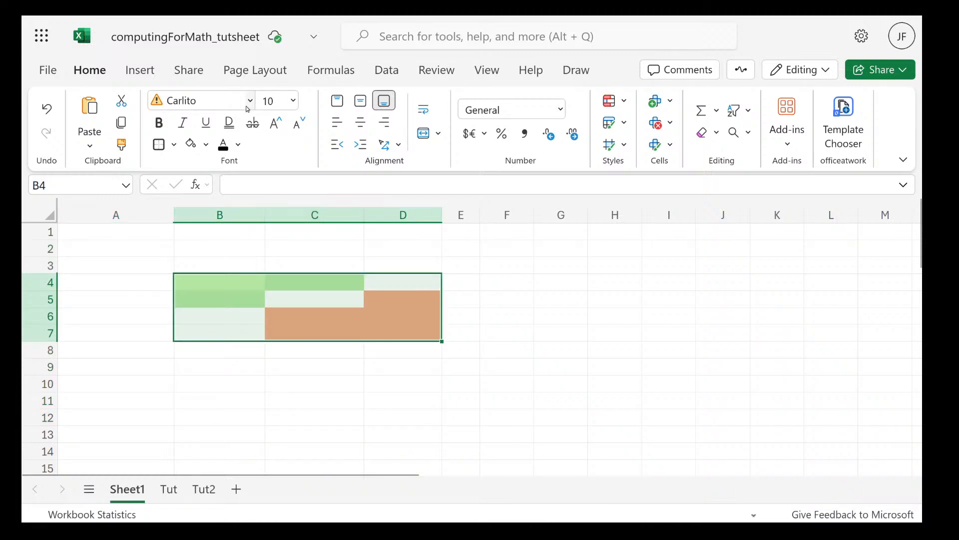
click(206, 144)
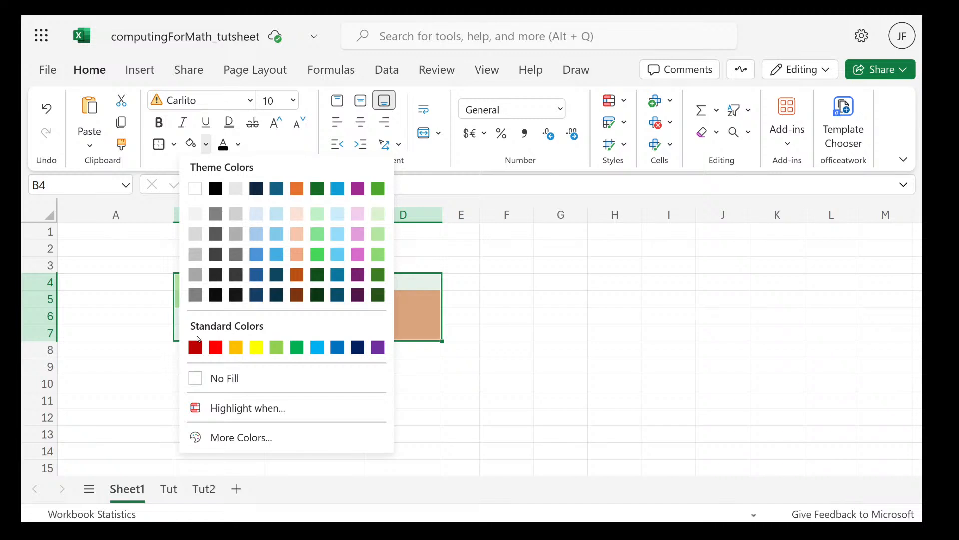
click(195, 380)
click(401, 317)
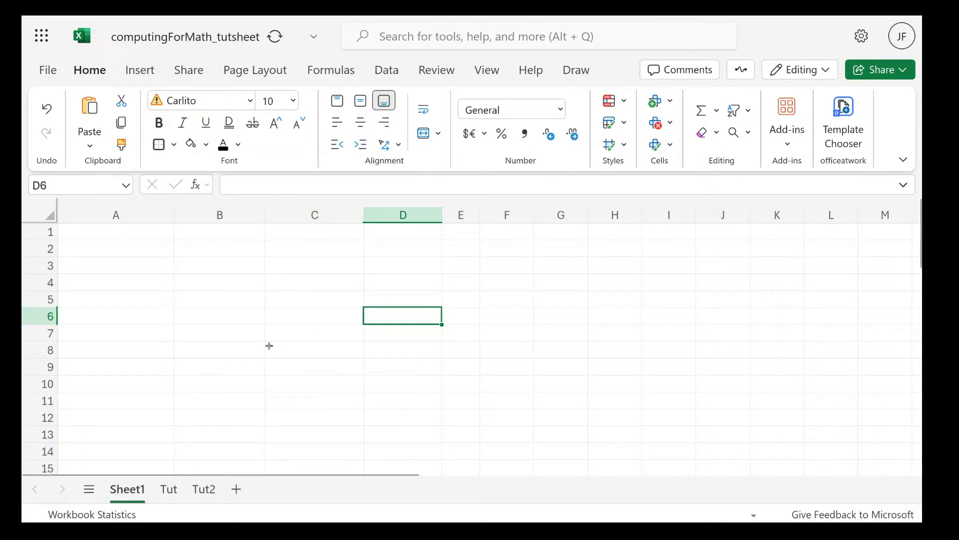
Enter a formula in B3 that returns a first name as quoted text
click(101, 267)
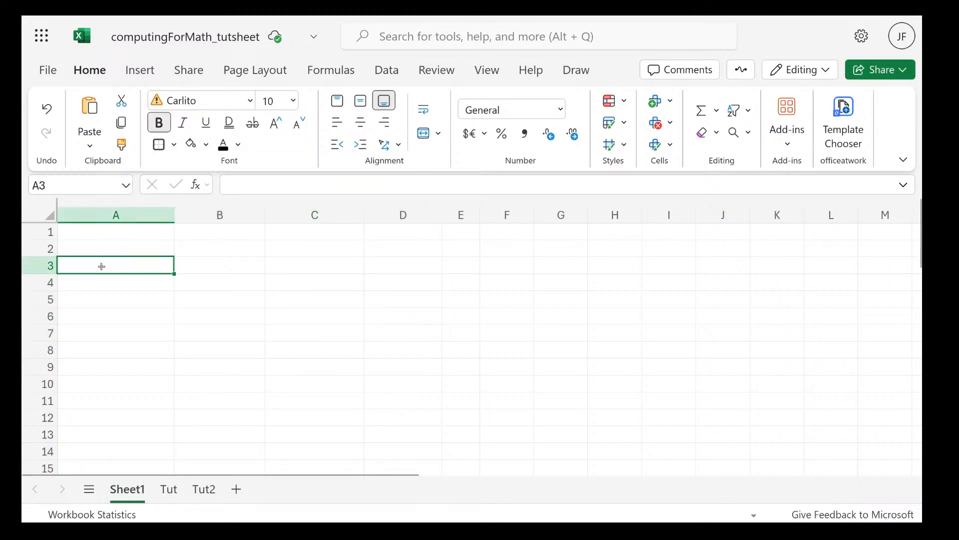
double_click(192, 267)
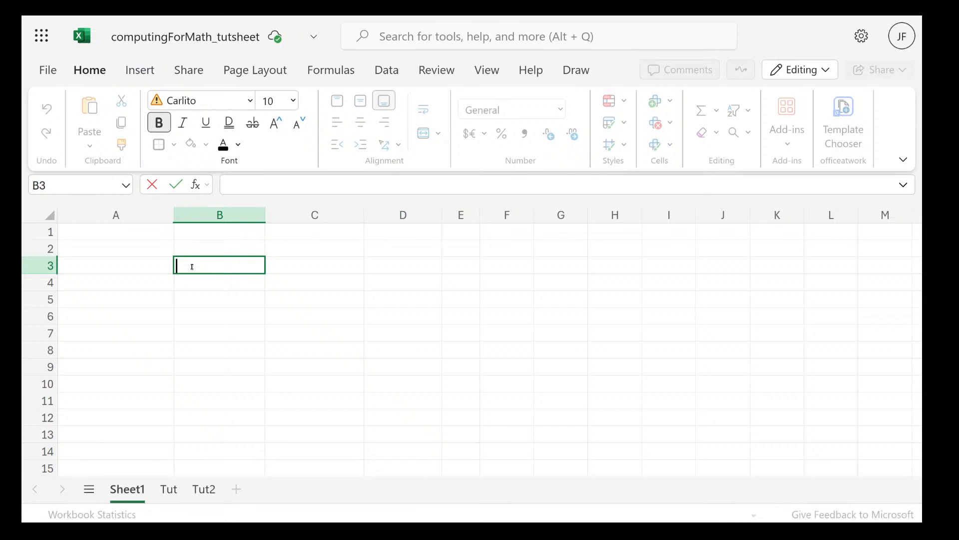
text(=)
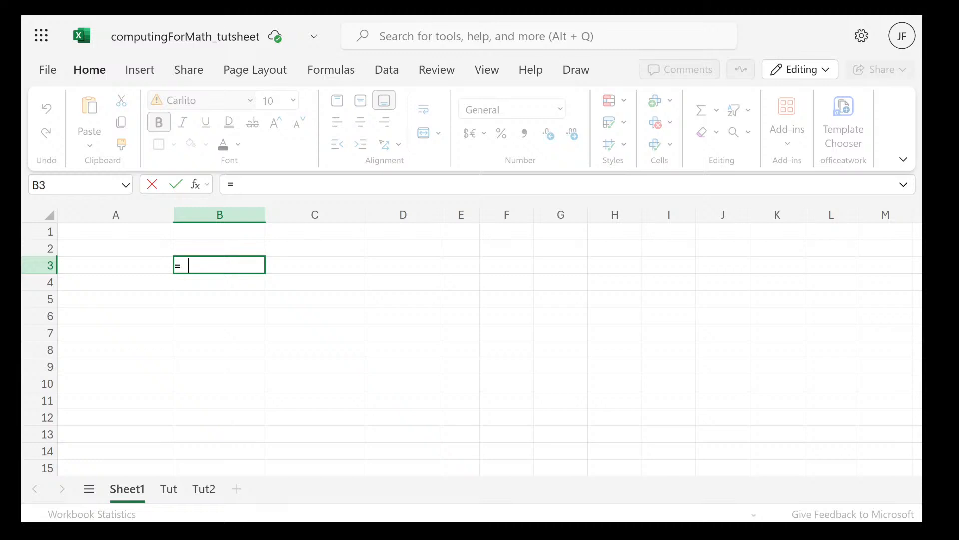
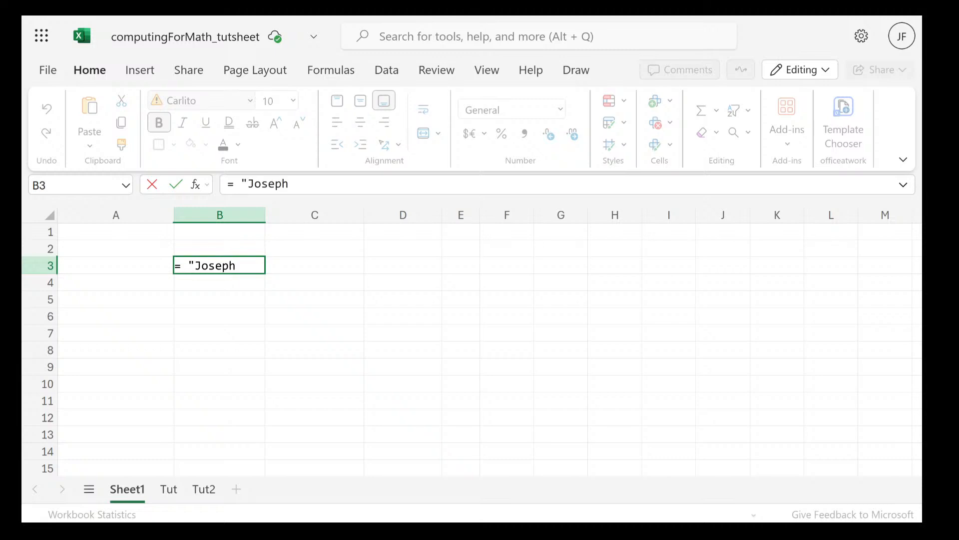
key(Return)
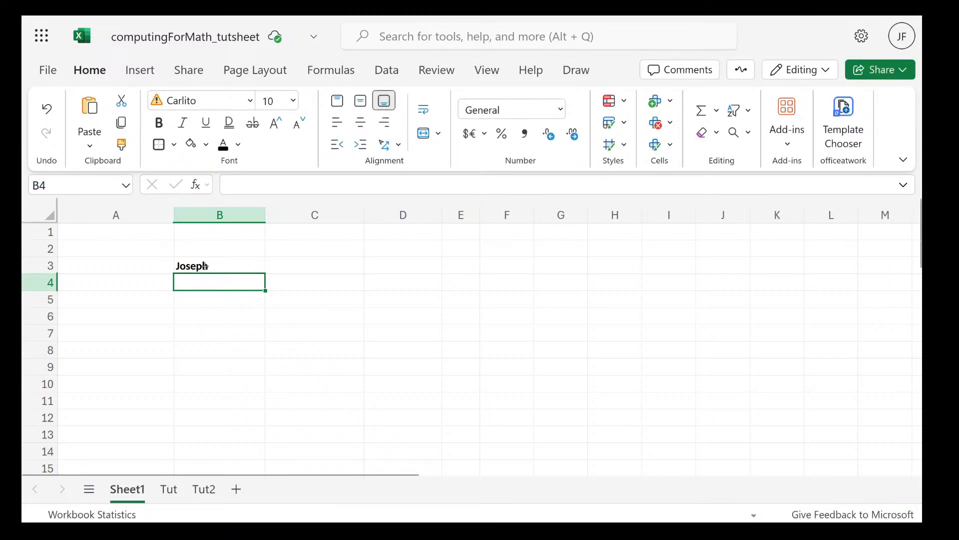
Extend the formula in B3 with the & operator to join a quoted surname to the first name
double_click(240, 266)
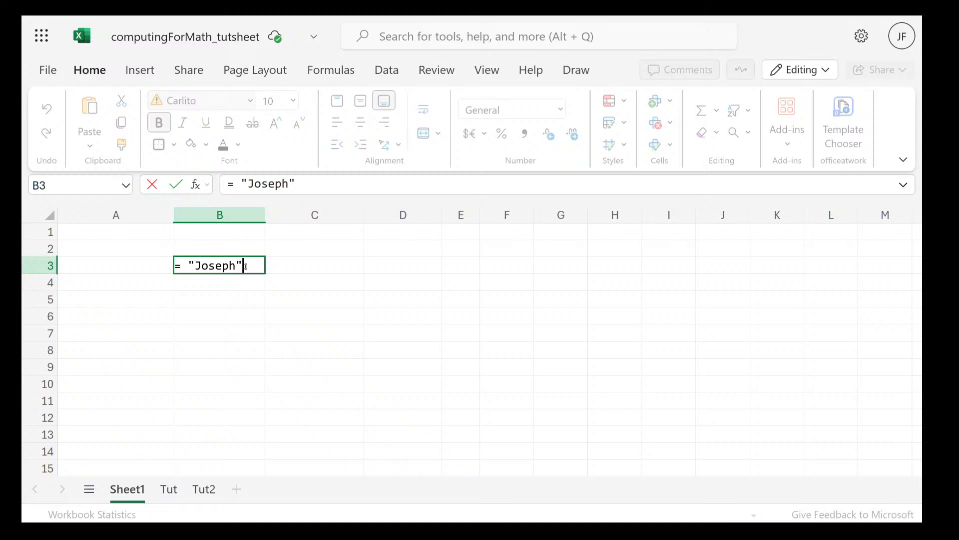
text(&"f)
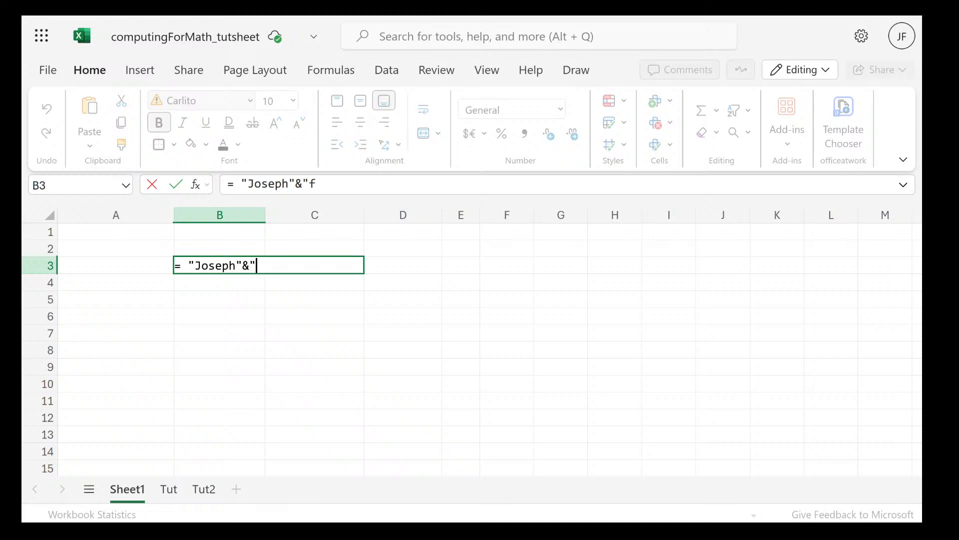
key(BackSpace)
key(Return)
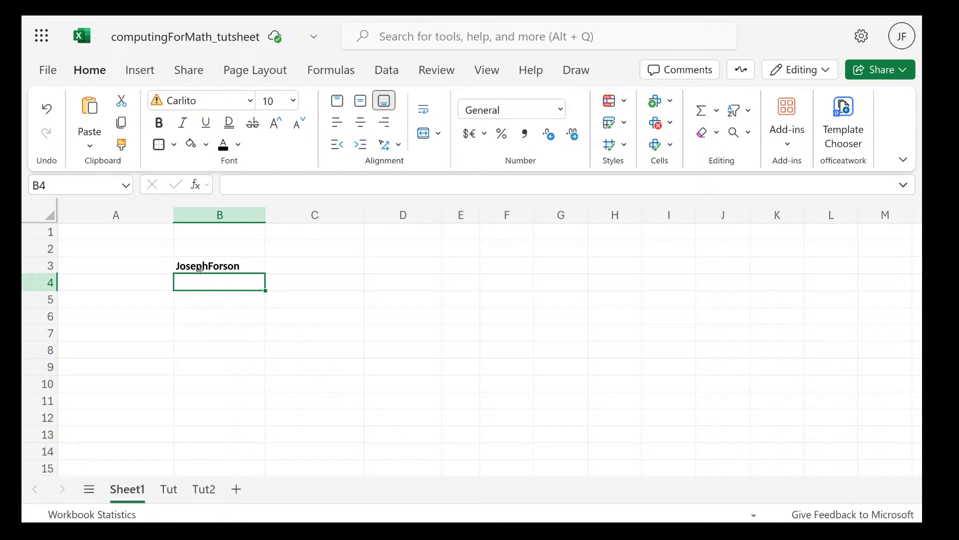
Review the B3 formula, compare it with the & concatenation example in the Firefox slides PDF, and return to the Excel workbook
double_click(200, 270)
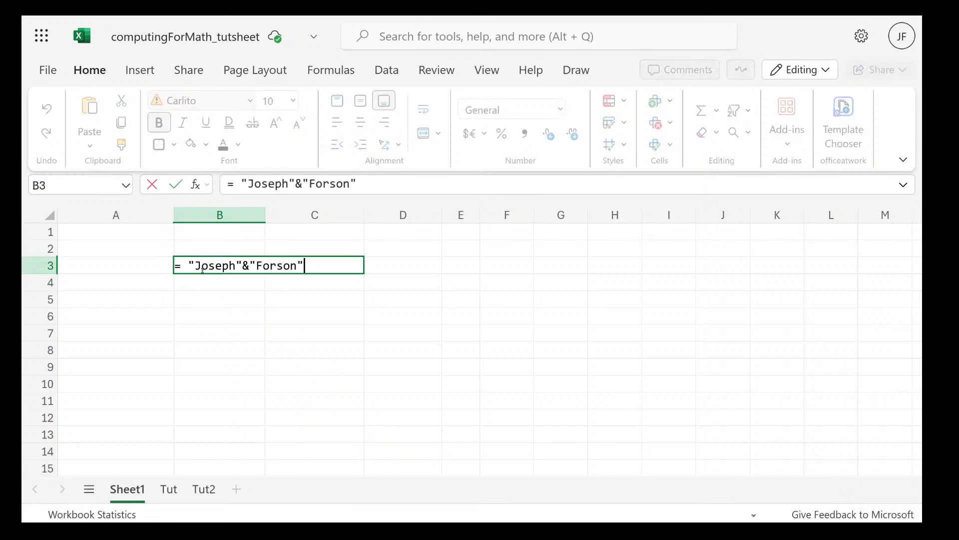
click(332, 291)
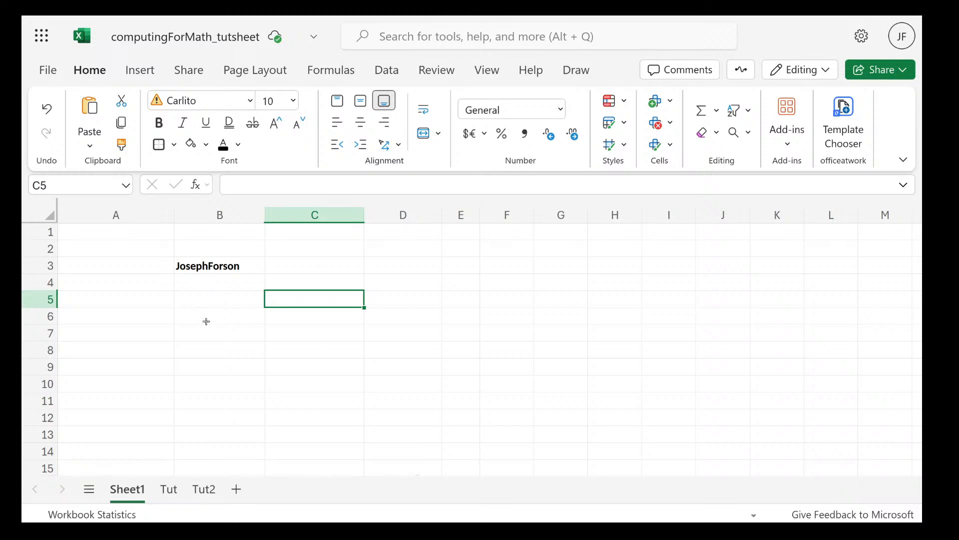
click(195, 261)
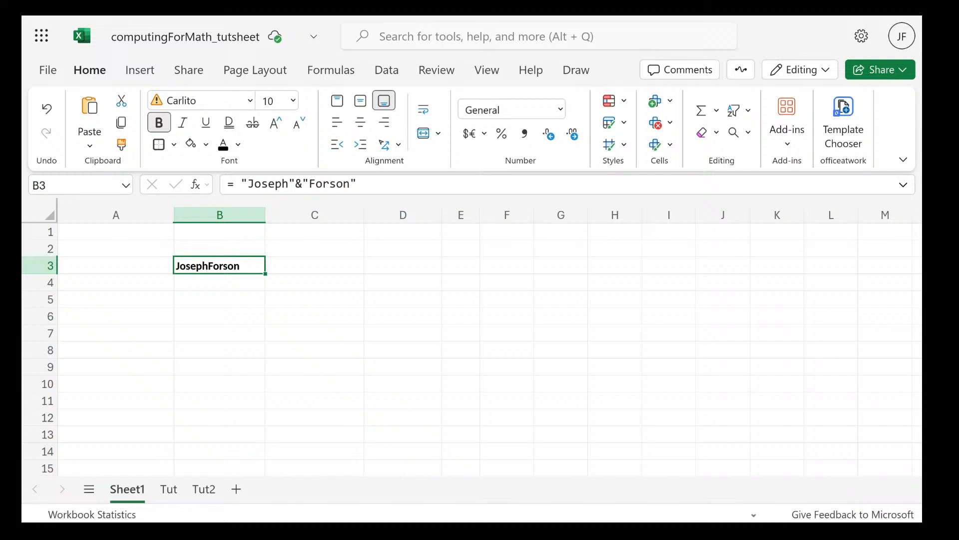
mouse_move(34, 19)
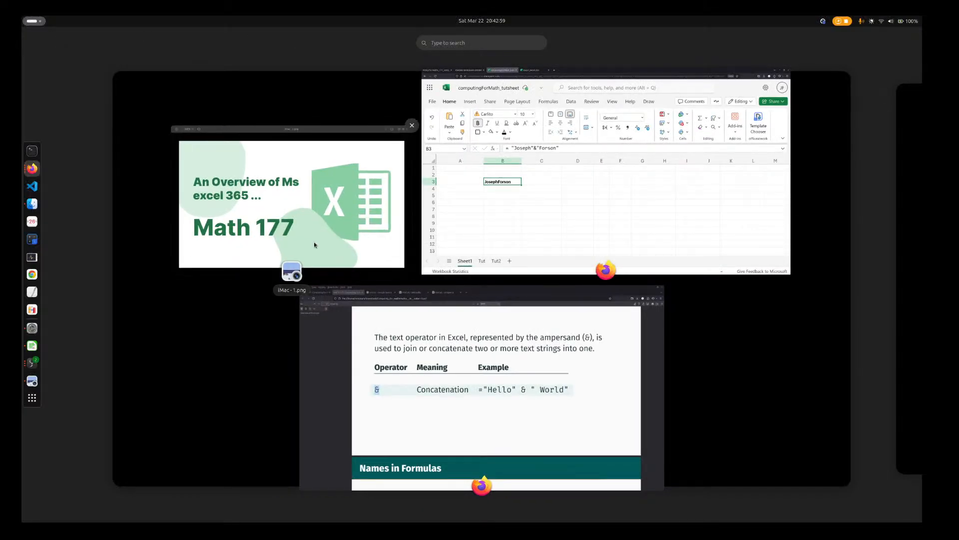
click(384, 313)
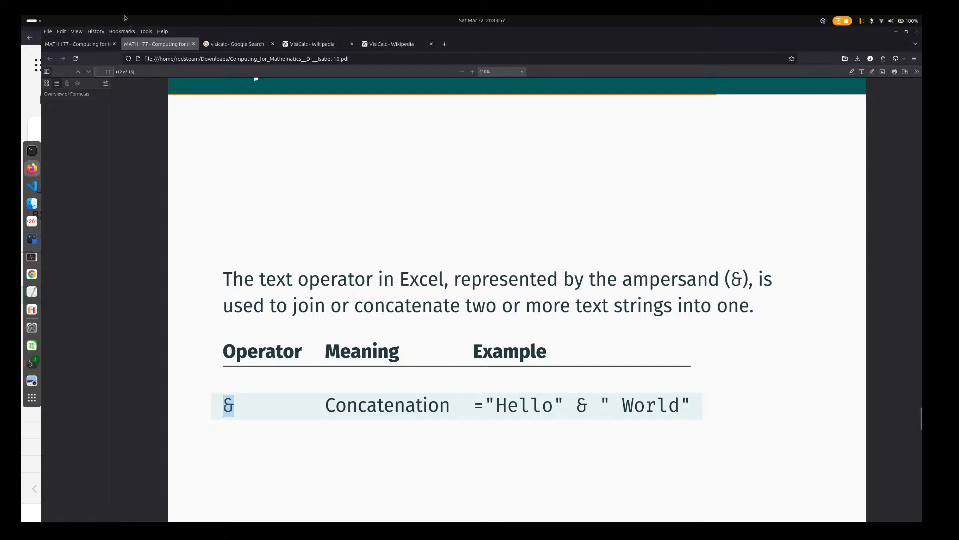
mouse_move(22, 18)
click(497, 208)
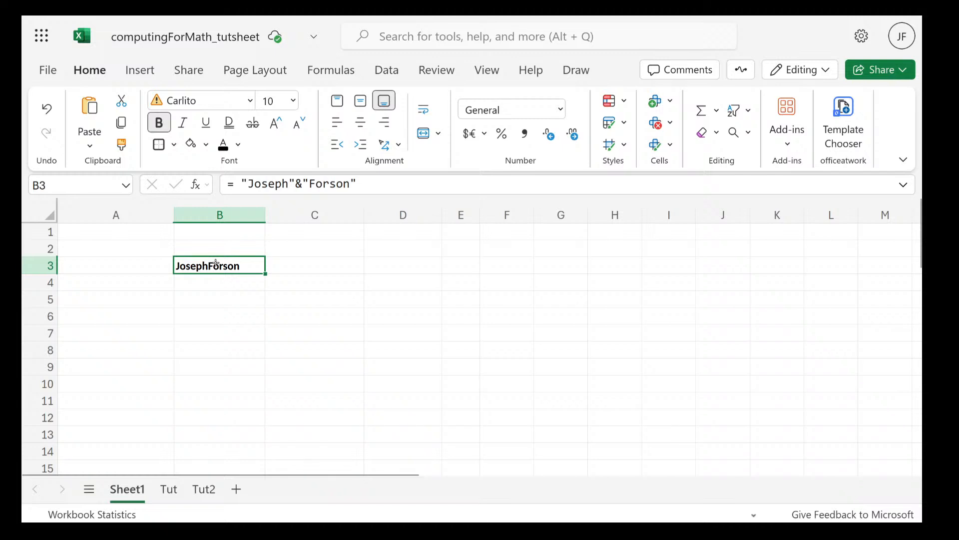
Insert the quoted text "space" between the first name and surname in B3's formula, joined with a second & operator
key(Down)
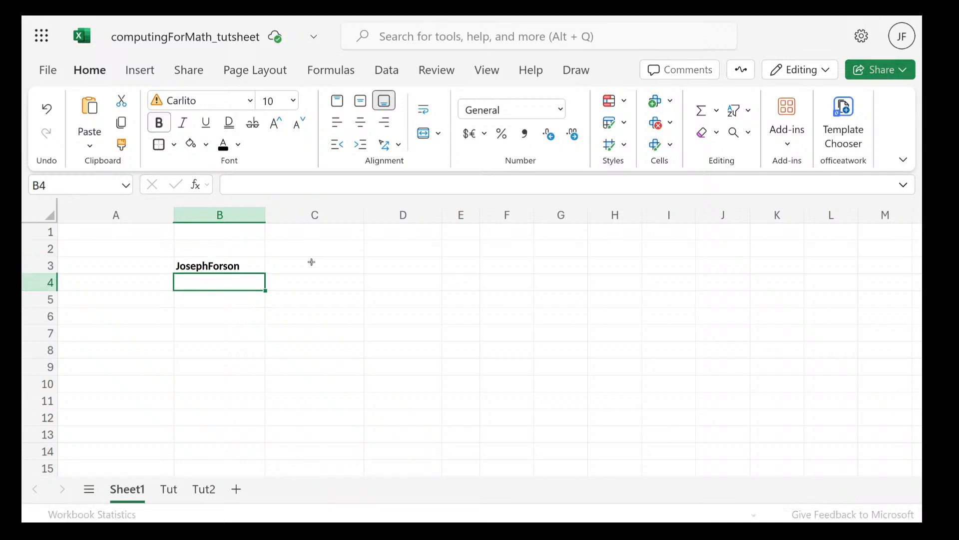
double_click(214, 264)
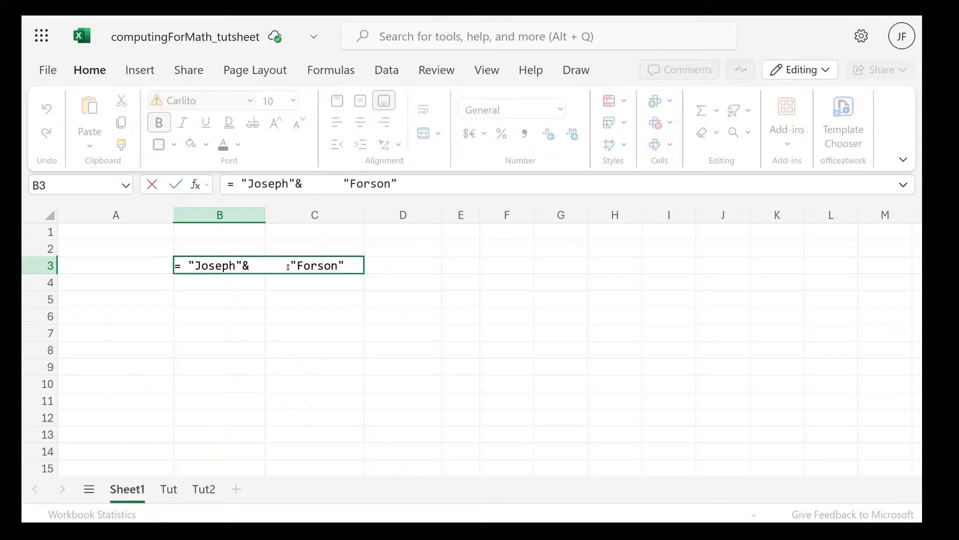
click(261, 270)
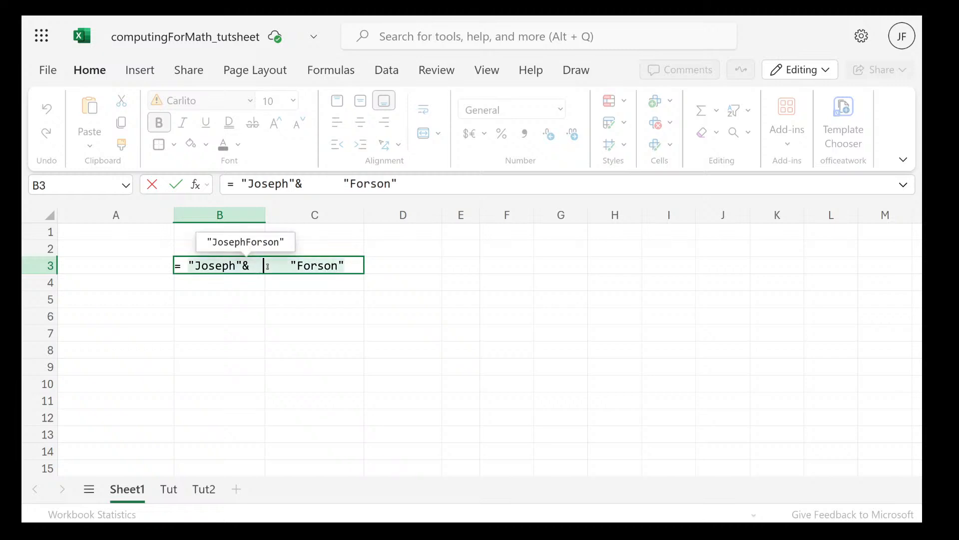
click(251, 267)
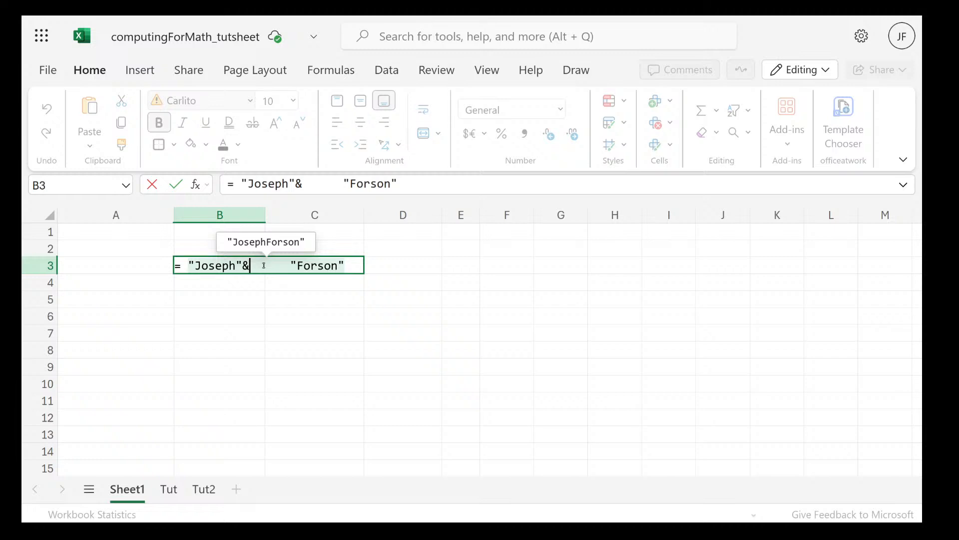
text("s)
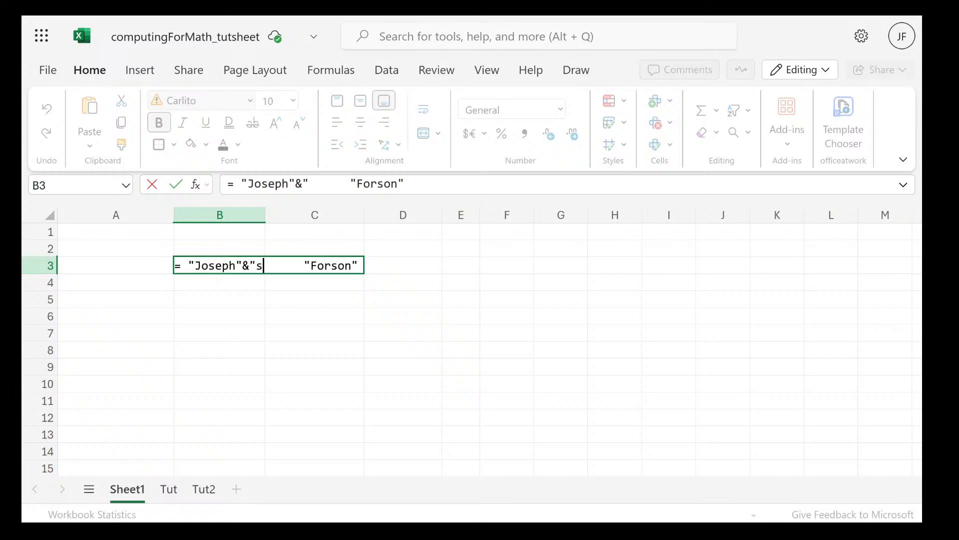
text(pace")
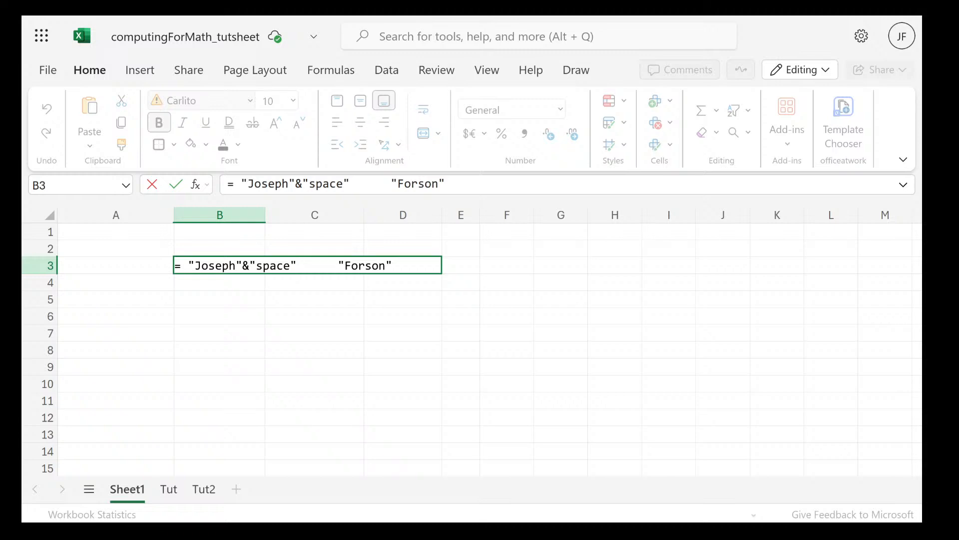
key(Delete)
key(Delete)
key(Delete)
key(Delete)
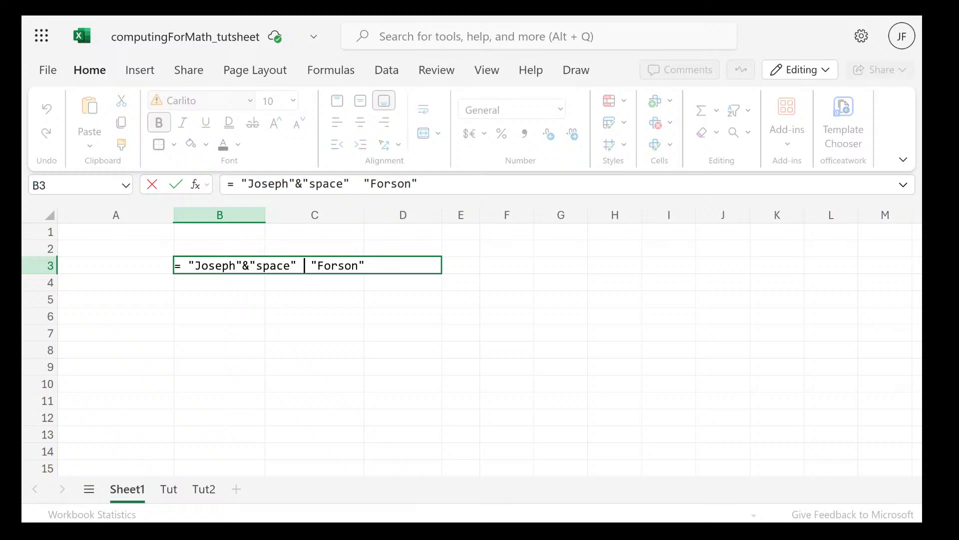
text(&)
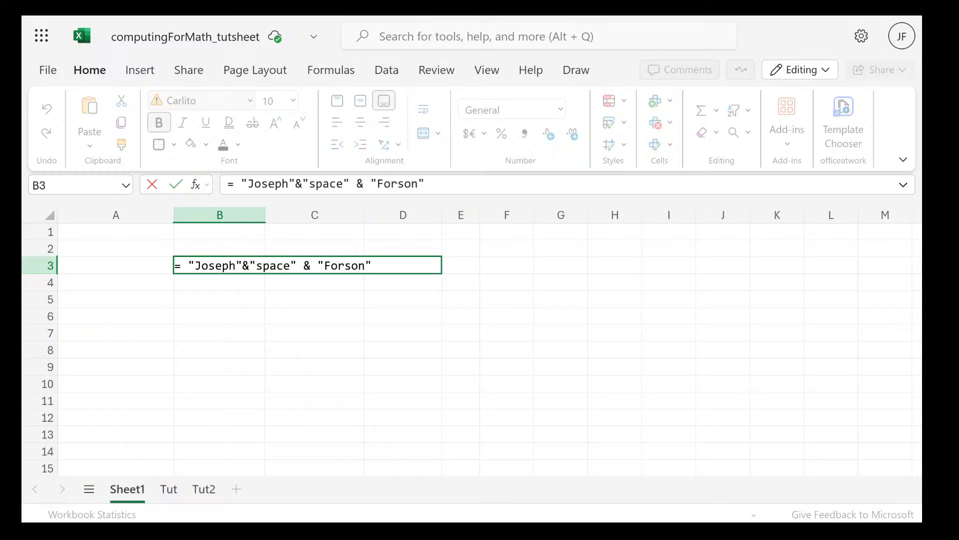
Replace the word space inside the middle quotes of B3's formula with a single blank character
click(290, 265)
key(BackSpace)
key(BackSpace)
key(BackSpace)
key(BackSpace)
key(BackSpace)
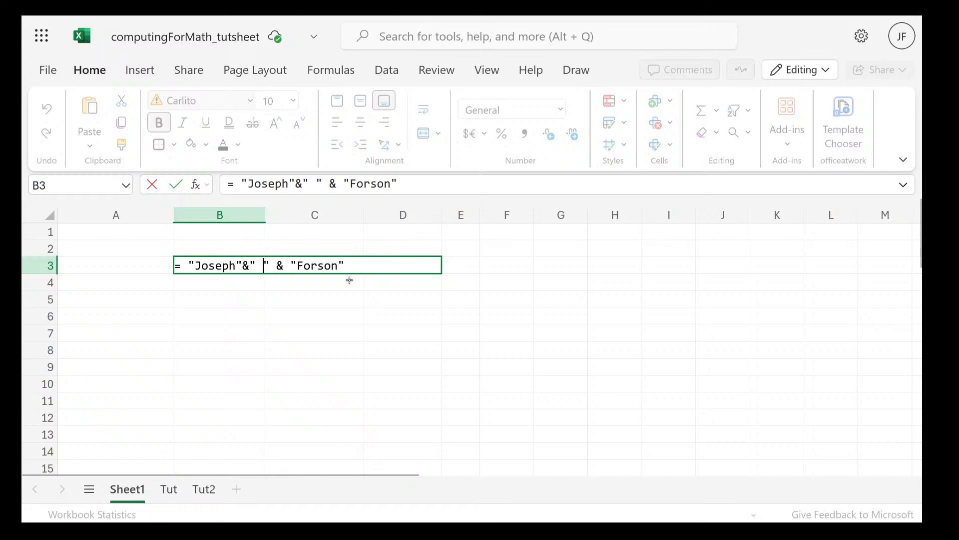
key(Return)
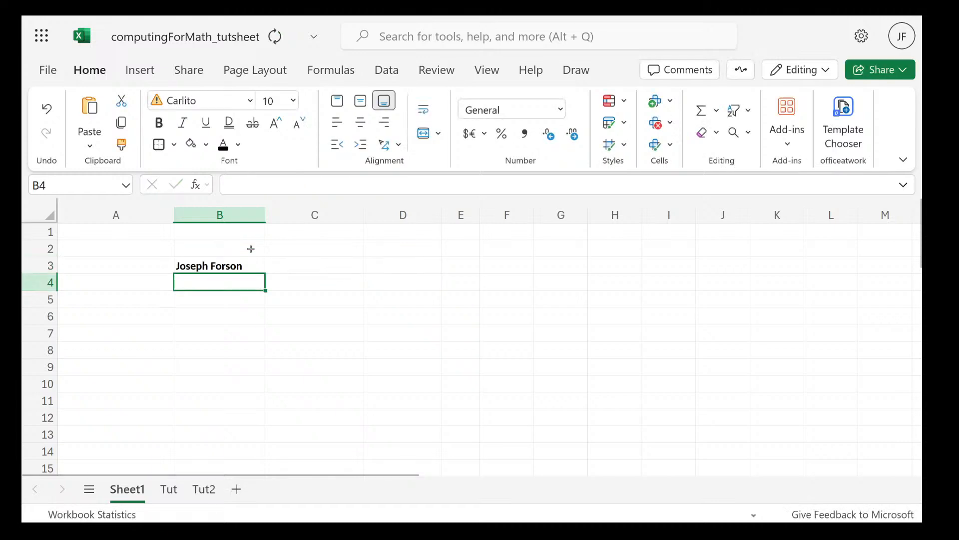
Change the separator between the two names in B3's formula to a hyphen, "-"
double_click(257, 265)
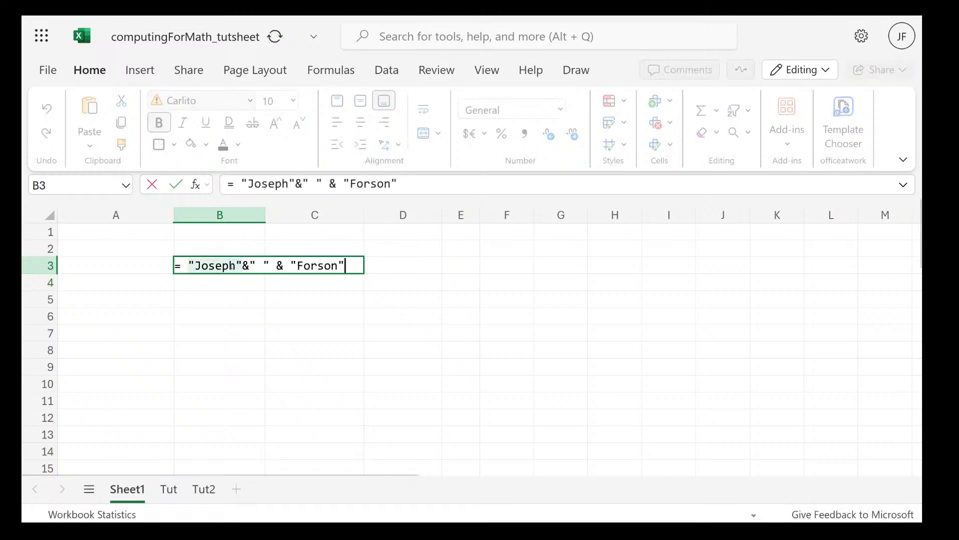
click(264, 265)
key(BackSpace)
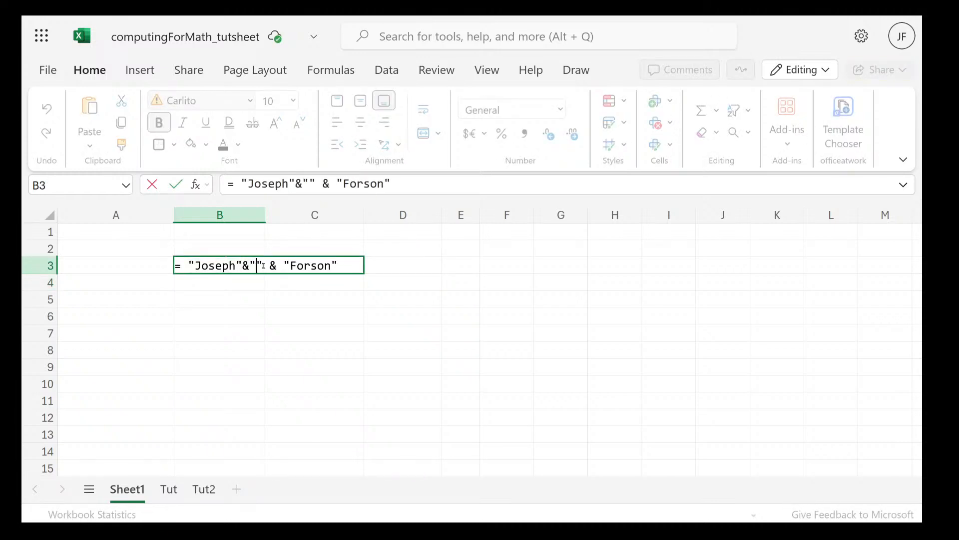
text(-)
key(Return)
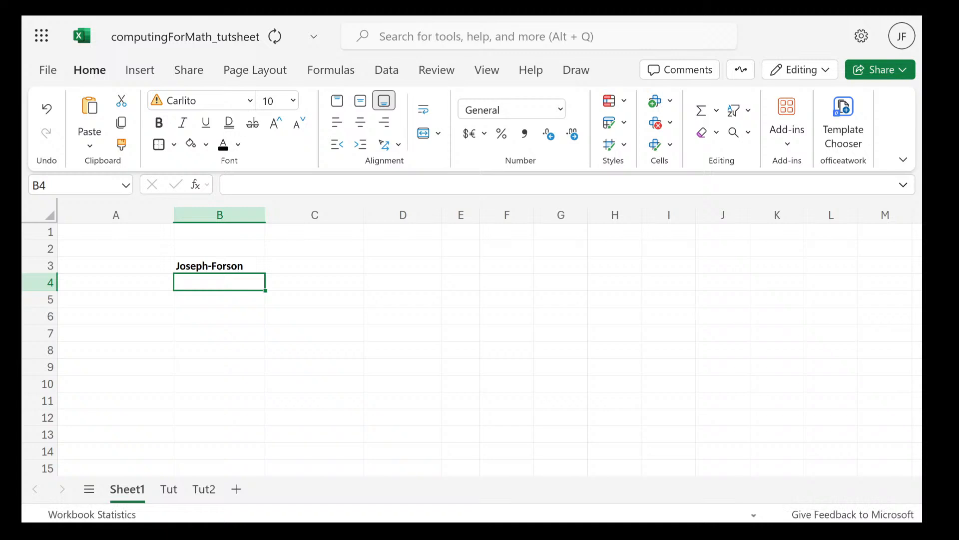
Append a third quoted name to the end of B3's formula with another & operator
double_click(260, 265)
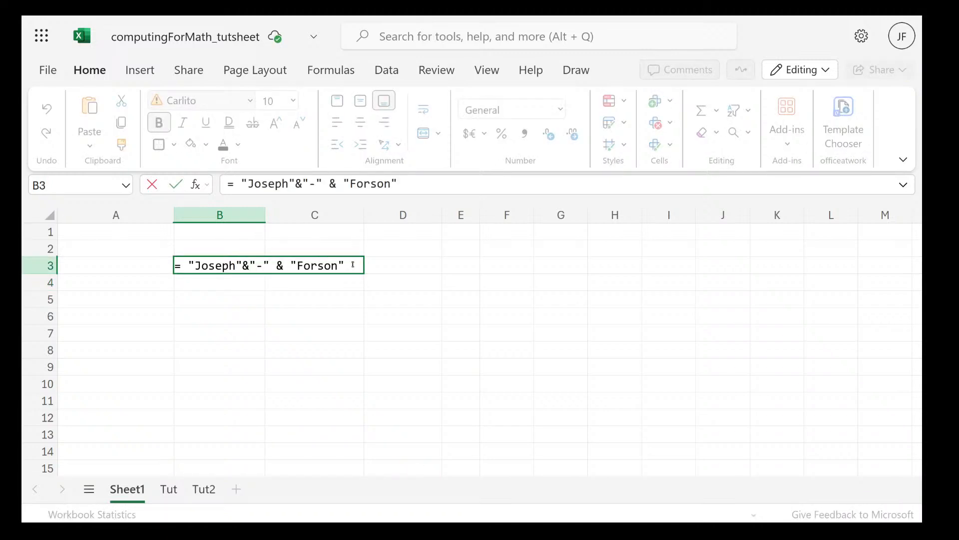
text(&"A)
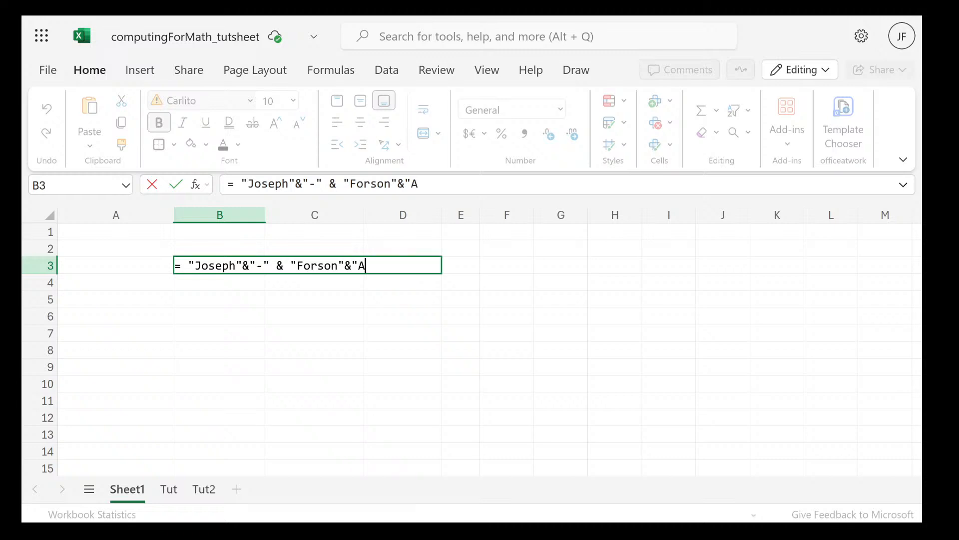
text(du")
key(Return)
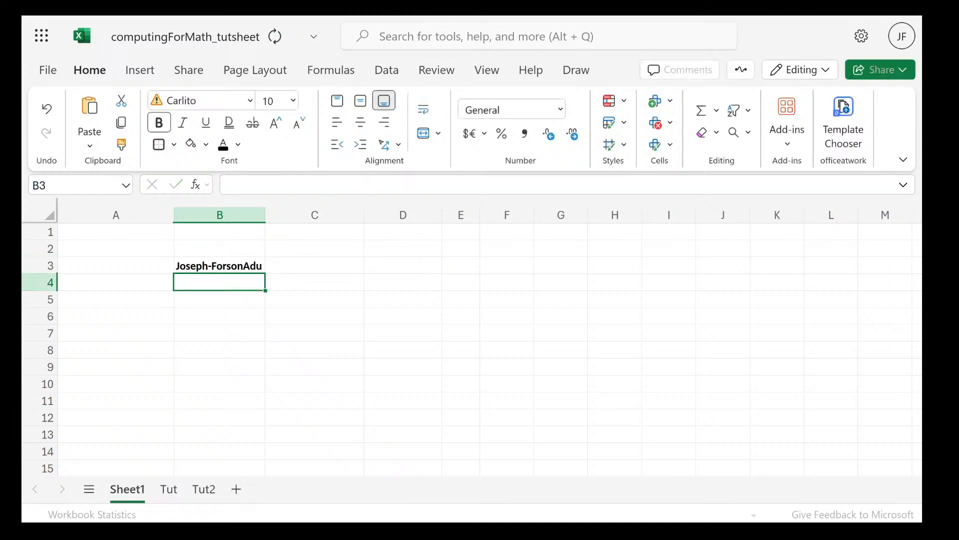
Insert a quoted single blank, " ", between the second and third names in B3's formula, joined with another & operator
double_click(251, 265)
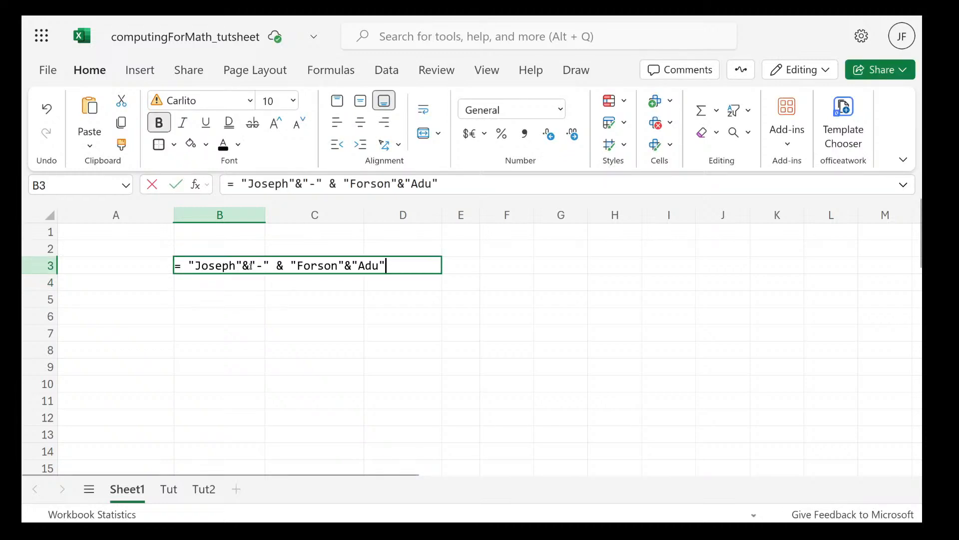
click(356, 265)
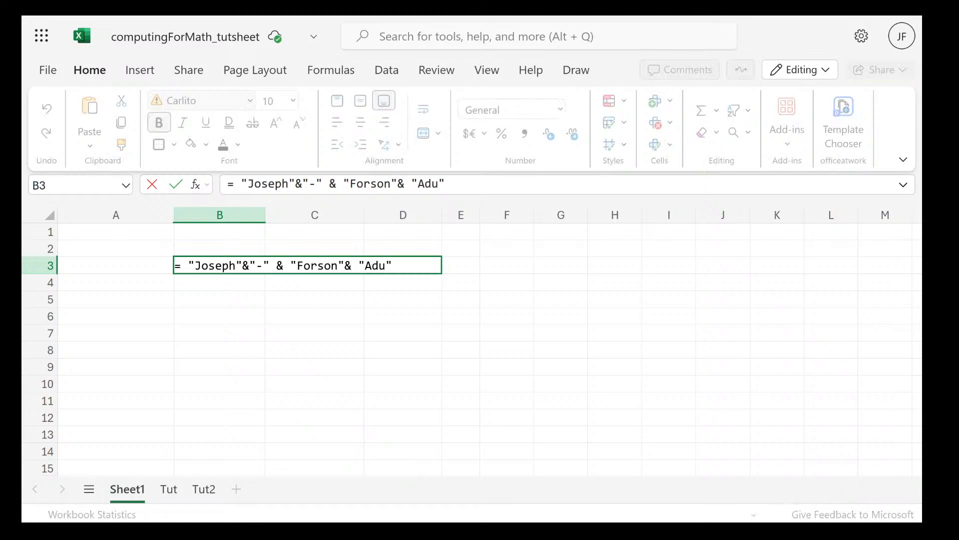
click(352, 265)
text("")
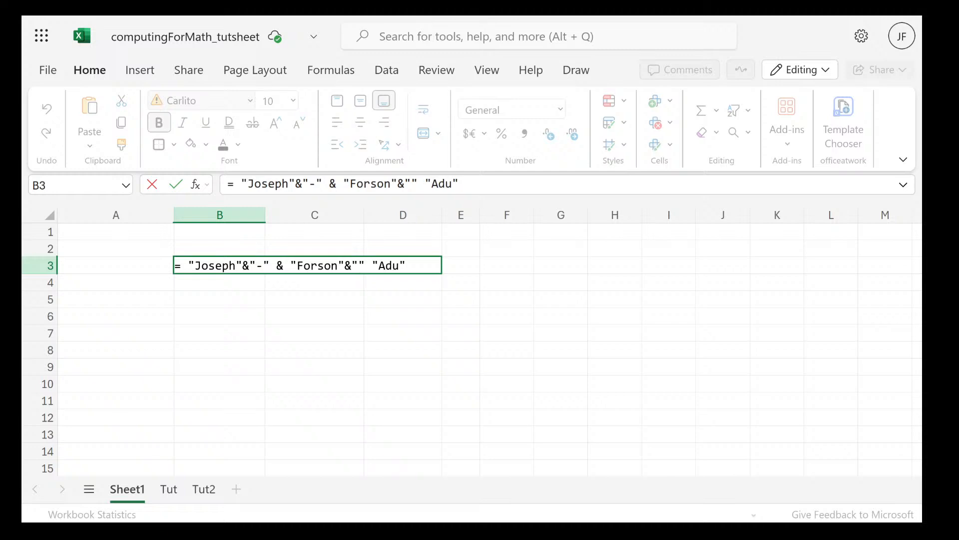
text(&)
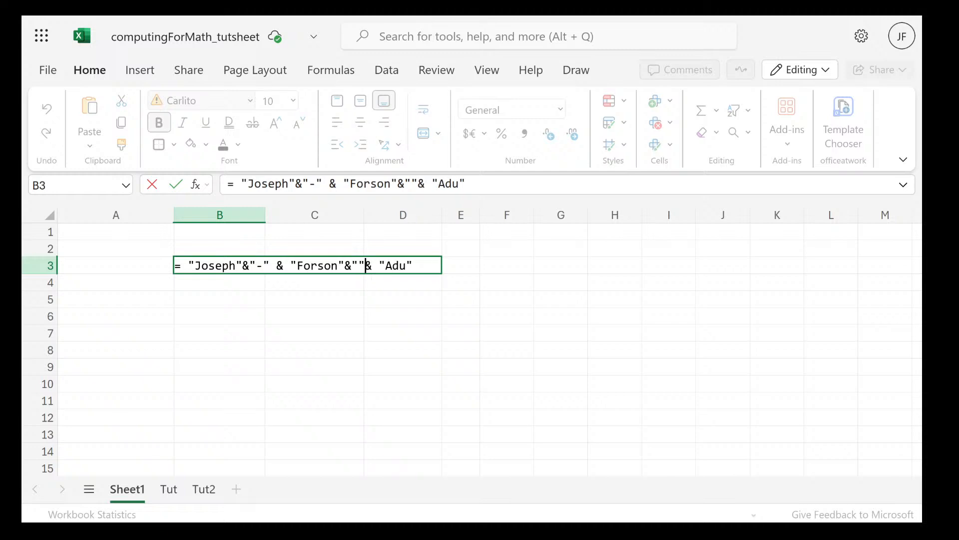
key(Left)
key(Return)
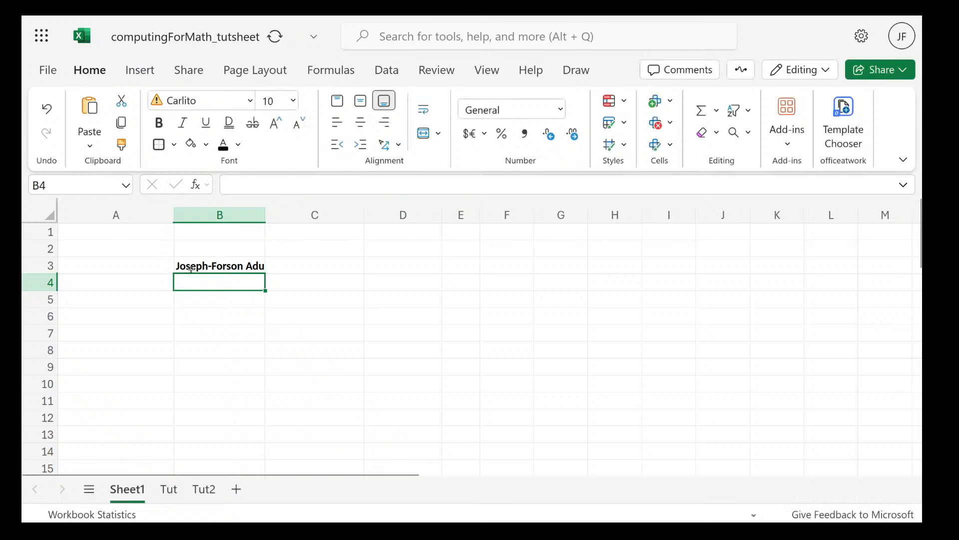
Replace the blank between the second and third names in B3's formula with a hyphen, "-"
double_click(231, 273)
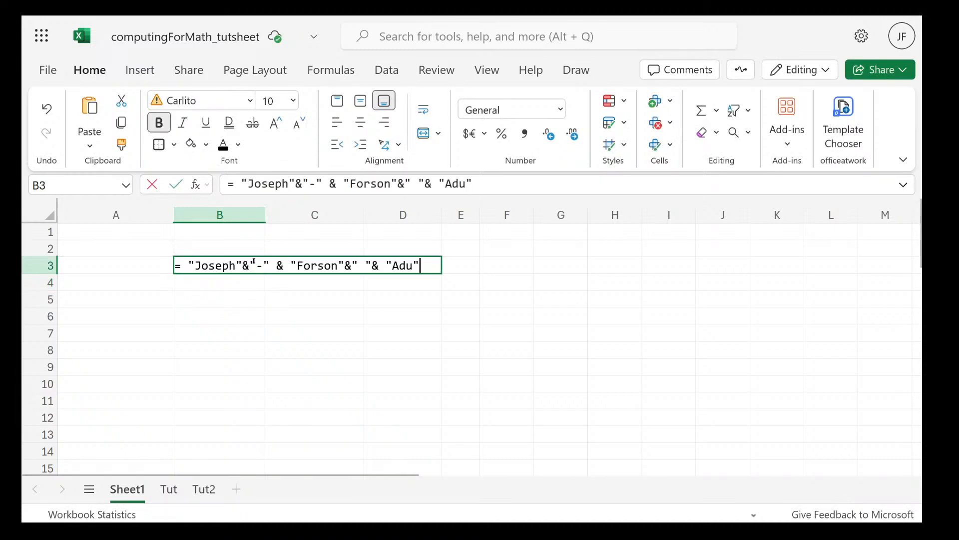
click(366, 265)
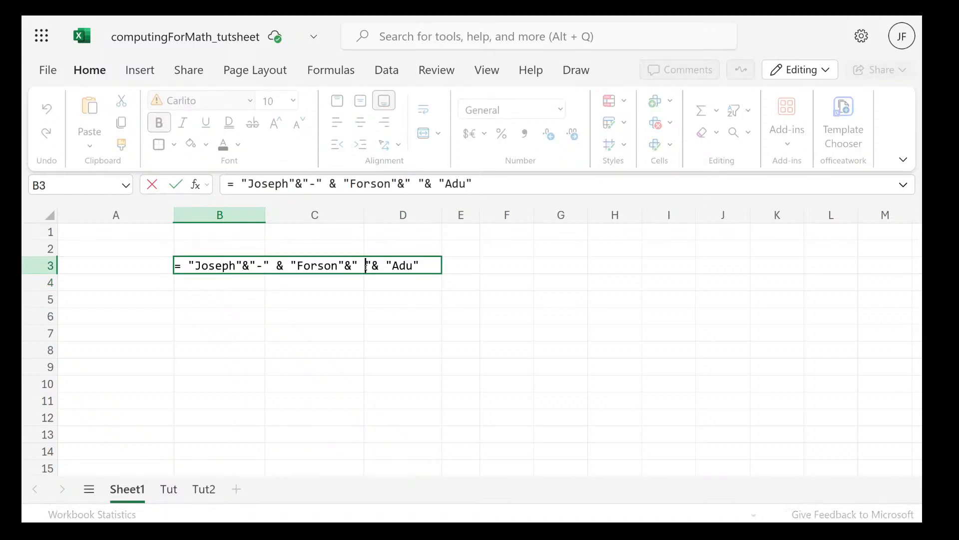
key(BackSpace)
text(-7)
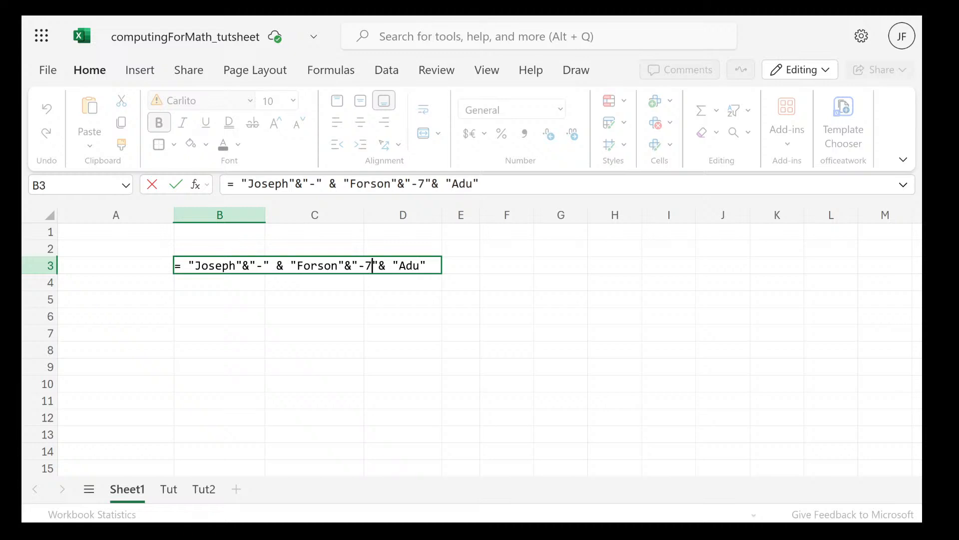
key(Return)
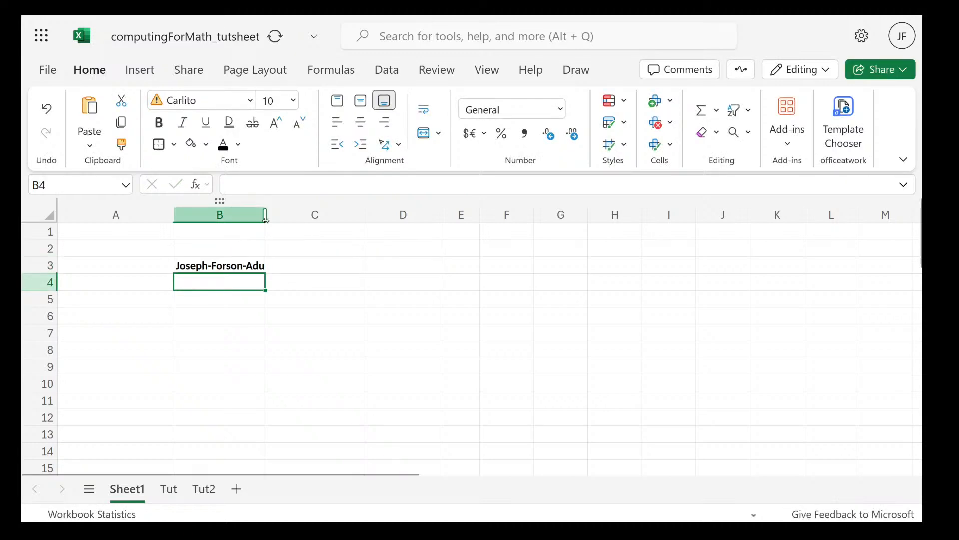
Widen column B by about a third so the joined name has spare room, and select cell B3
drag(265, 219, 298, 218)
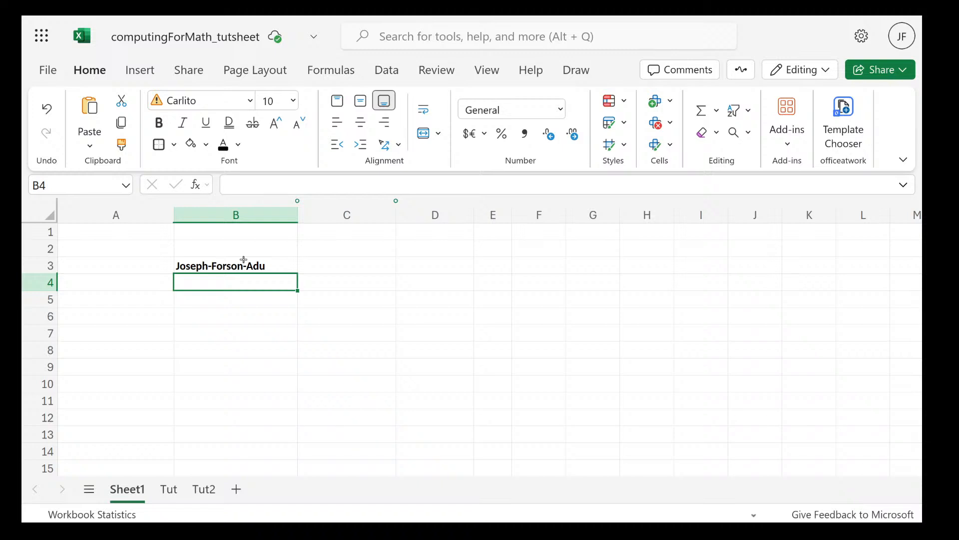
click(242, 264)
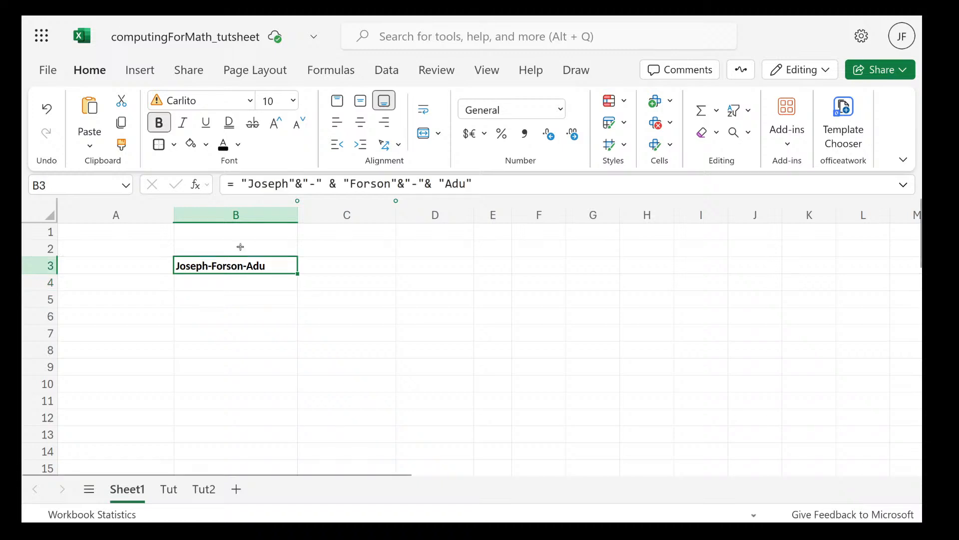
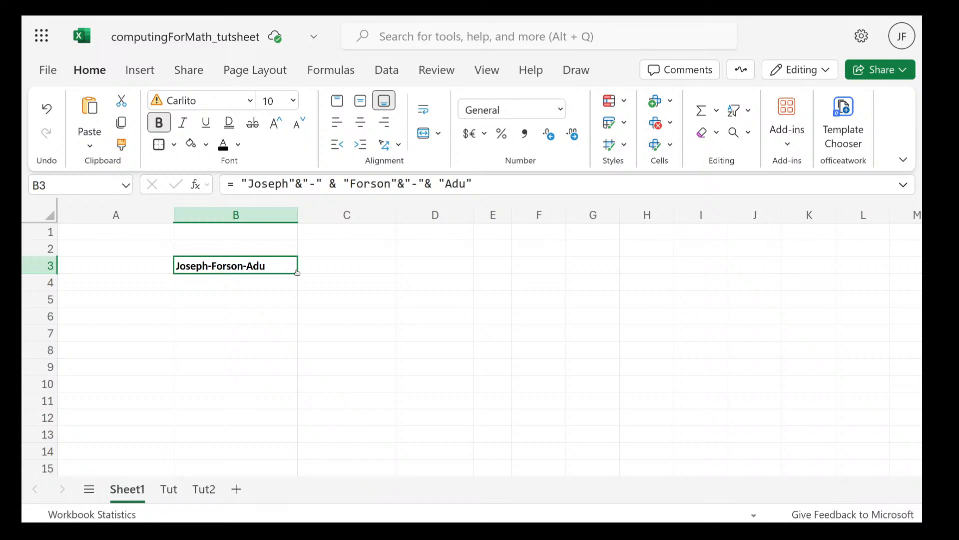
Clear cell B3 and enter the headers fname in A1 and lname in B1
key(Delete)
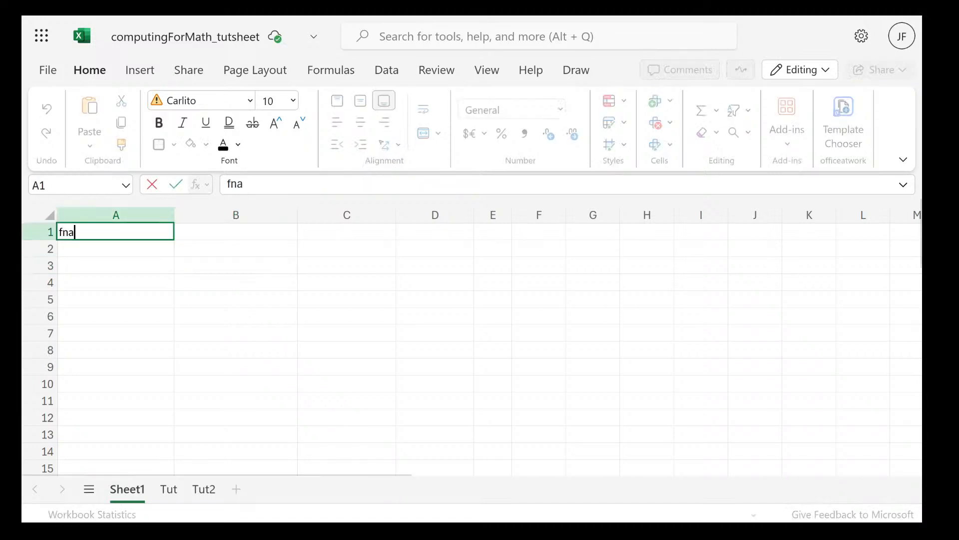
text(me)
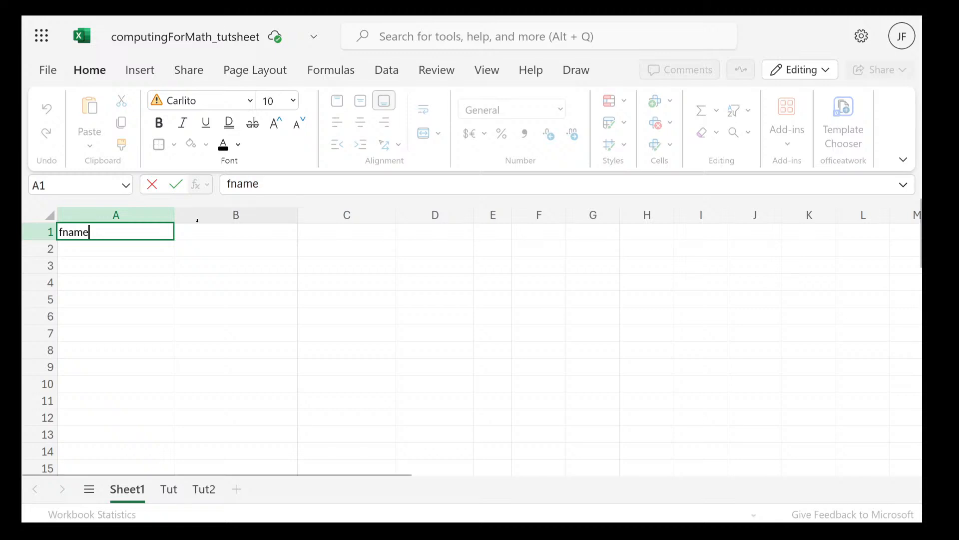
click(195, 229)
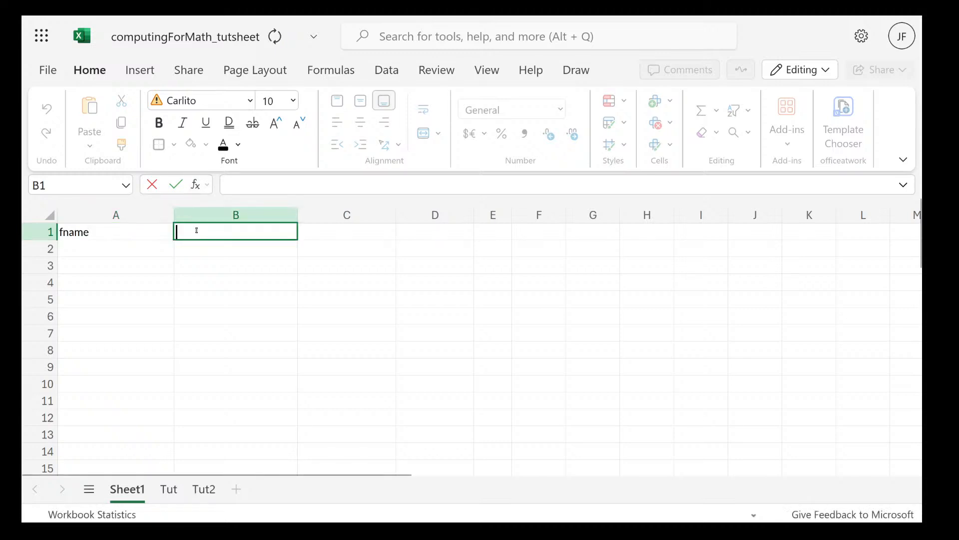
text(lna)
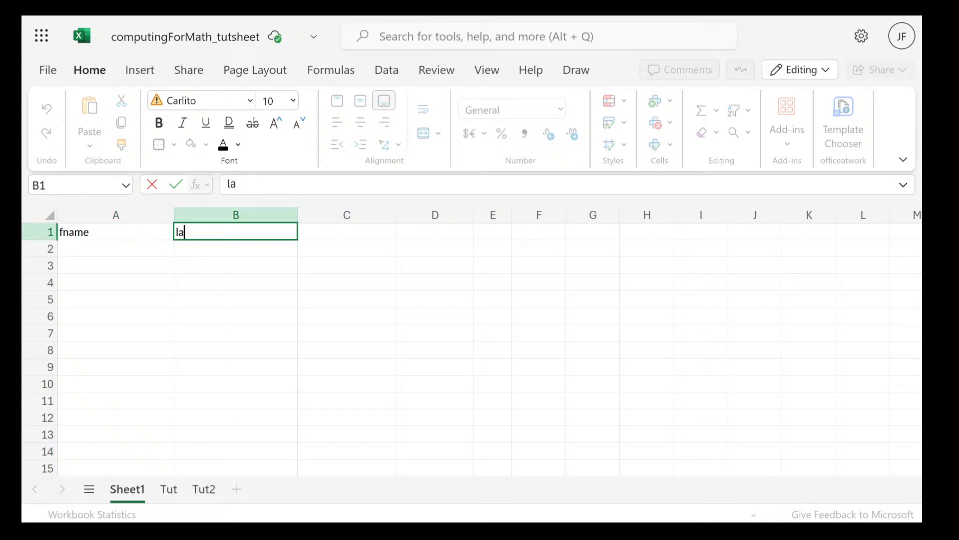
text(me)
Enter the first person's first name in A2 and last name in B2
click(113, 246)
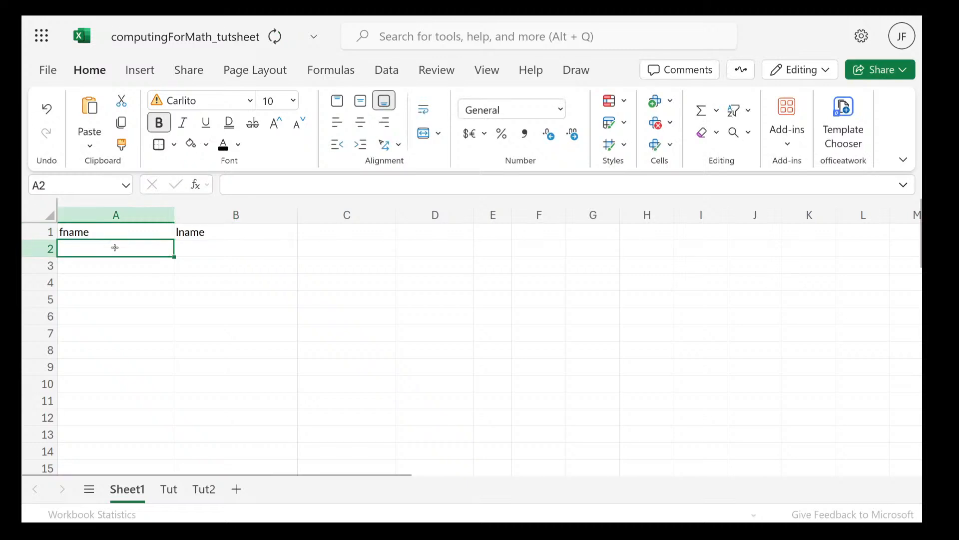
text(hsi)
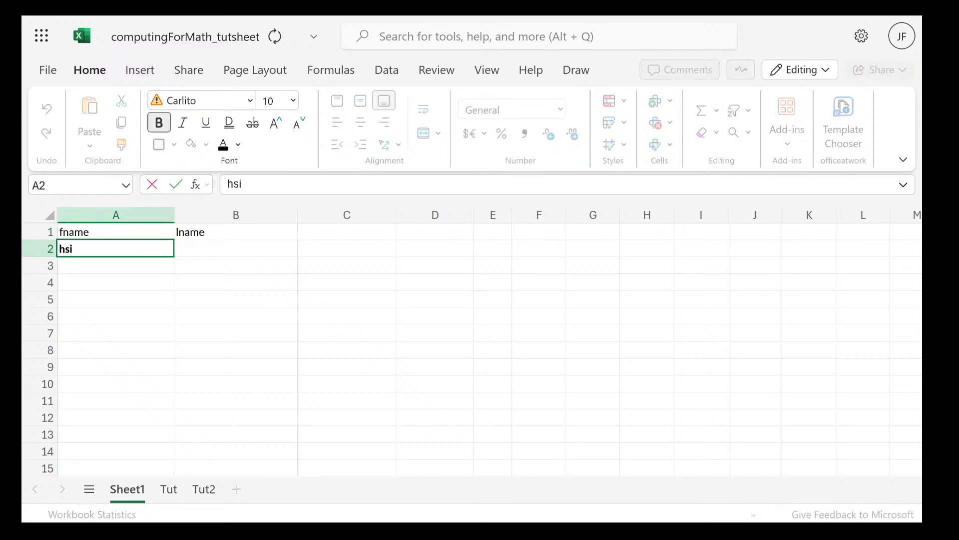
key(BackSpace)
key(BackSpace)
text(o)
key(BackSpace)
key(BackSpace)
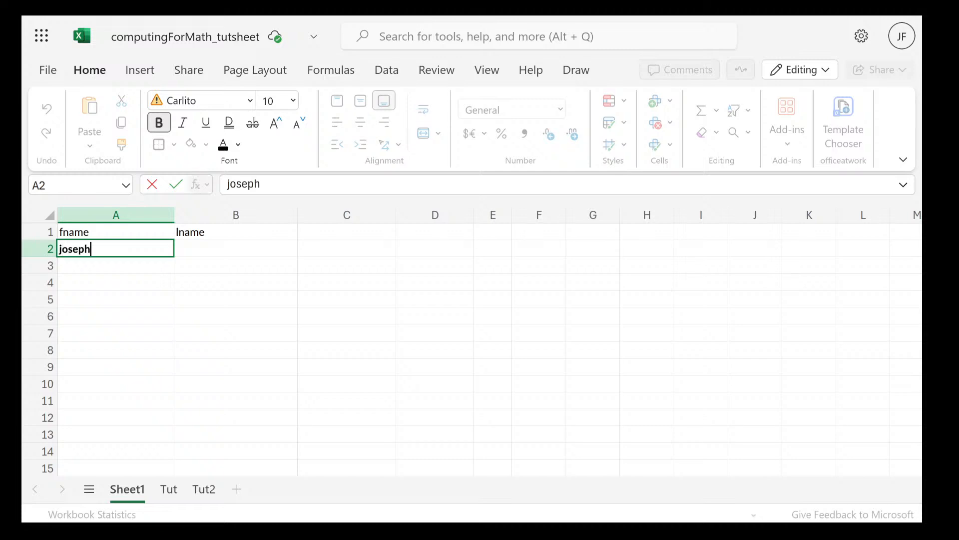
click(192, 246)
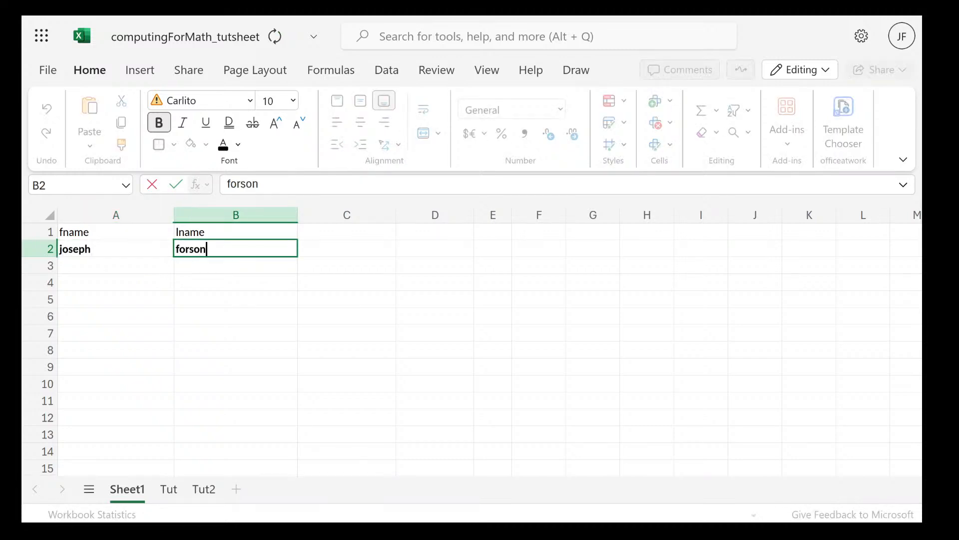
key(Return)
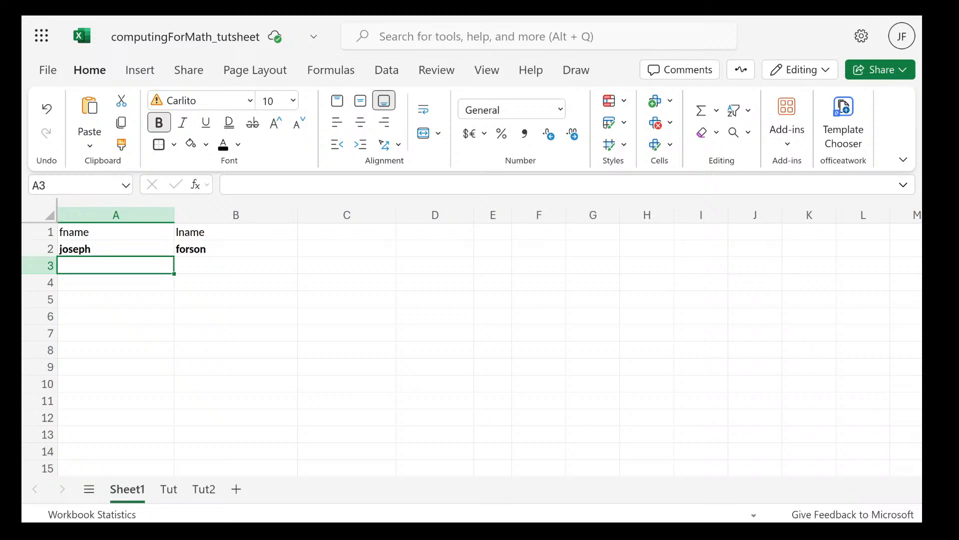
Enter the second person's first name in A3 and last name in B3
key(Tab)
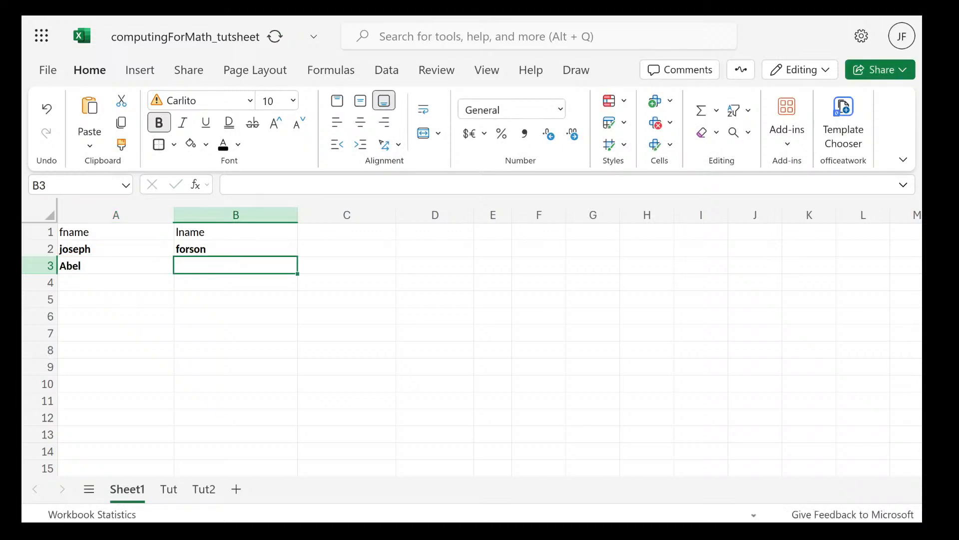
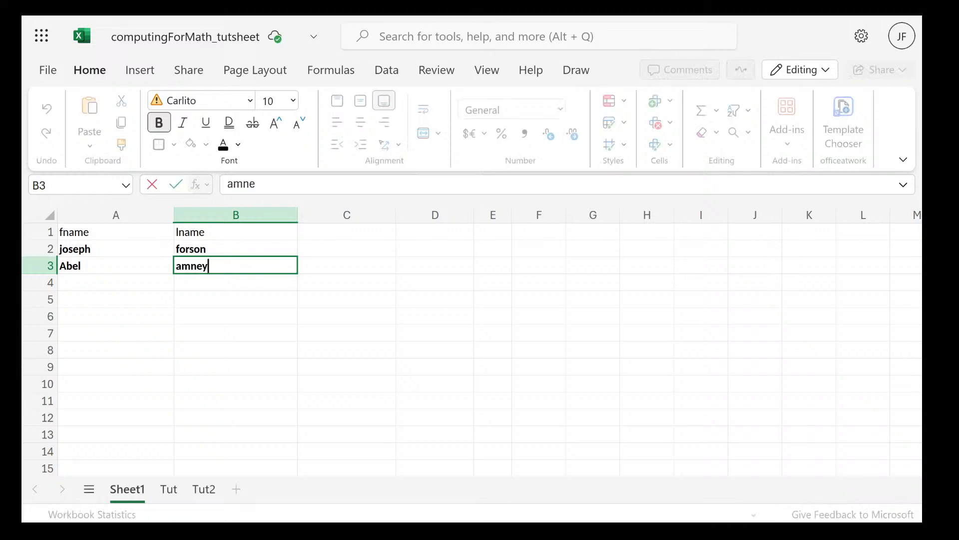
key(Return)
Enter the third person's first name in A4 and last name in B4
key(Left)
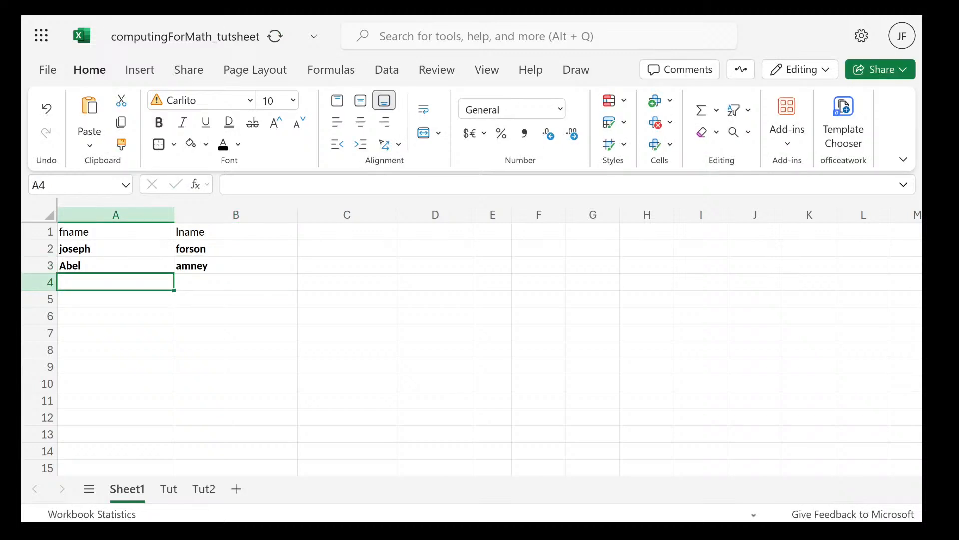
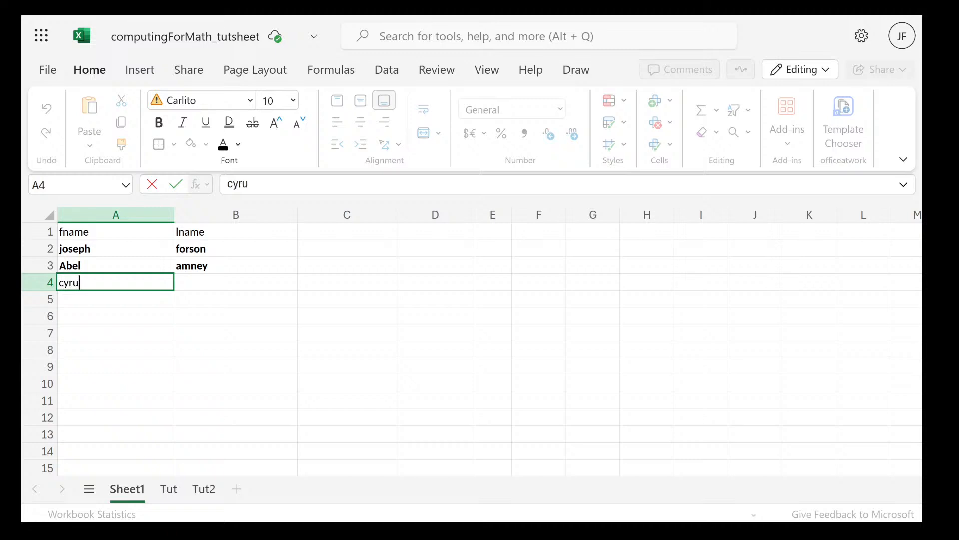
key(Tab)
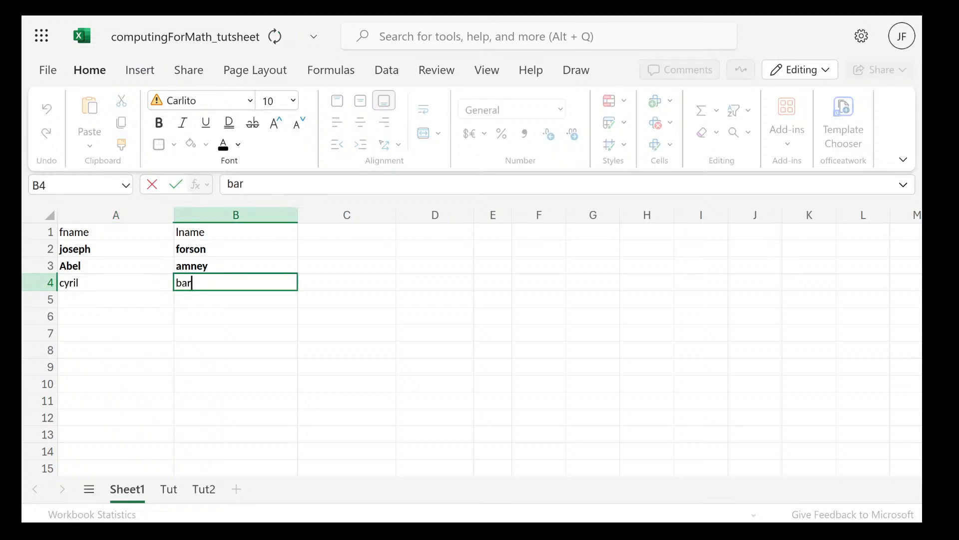
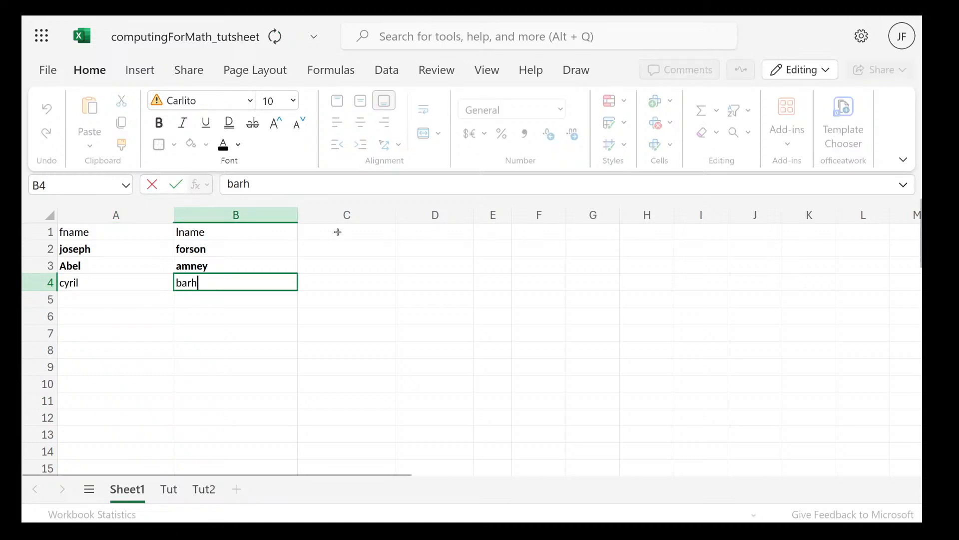
Add the header fullname in cell C1
click(337, 232)
text(f)
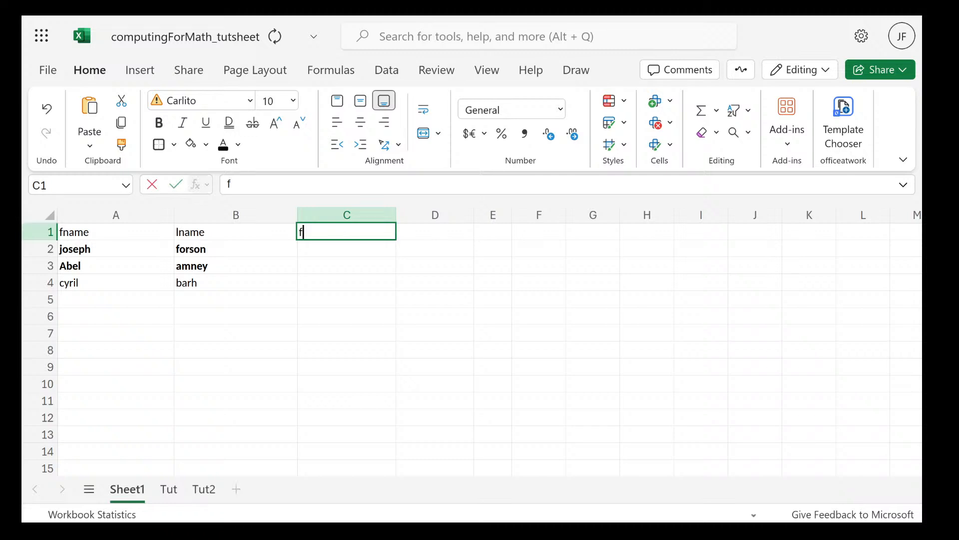
text(ullname)
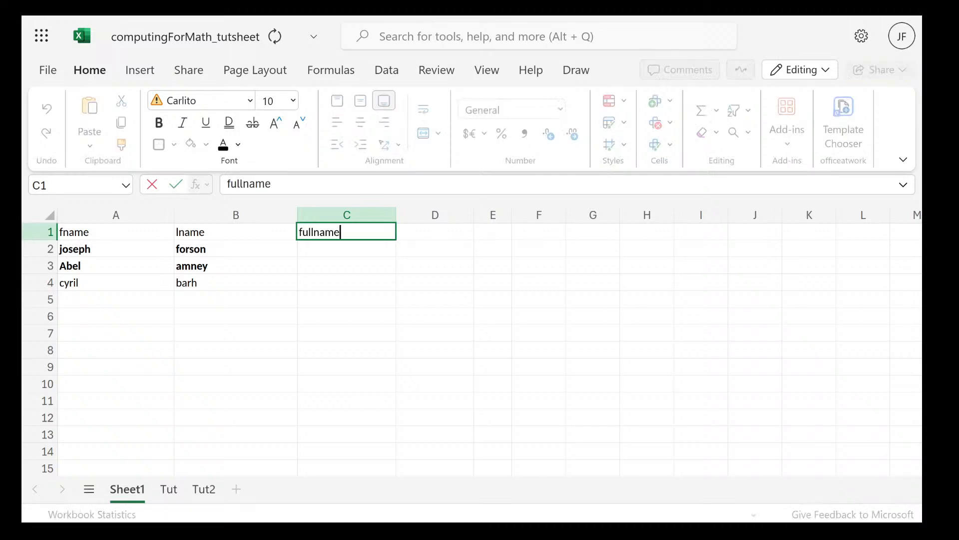
key(Return)
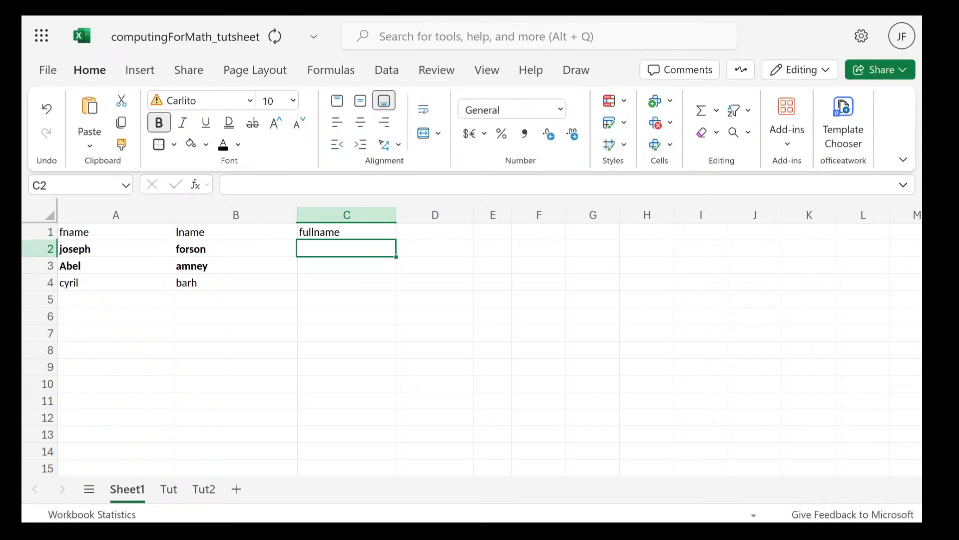
Enter the formula =A2&" "&B2 in C2 to join the first and last names with a space
double_click(347, 249)
text(=)
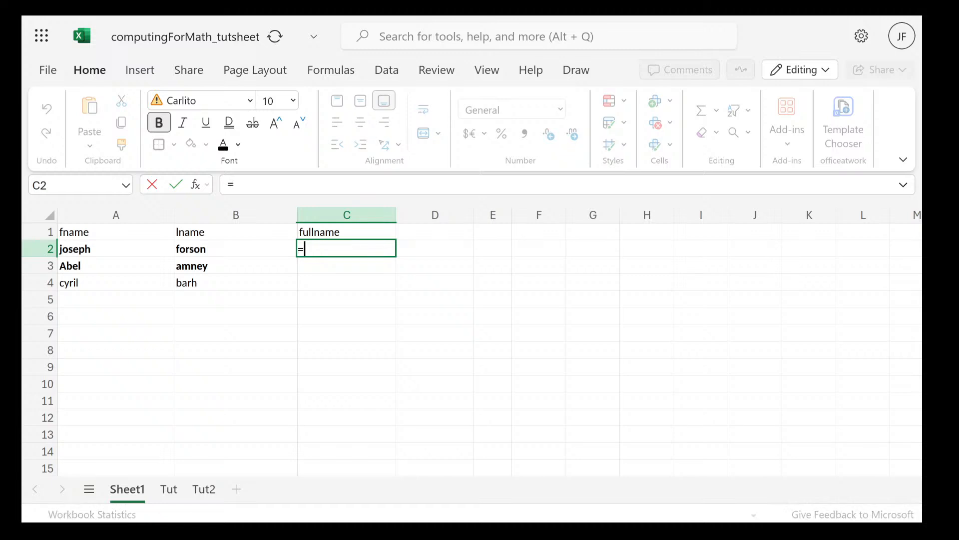
click(145, 247)
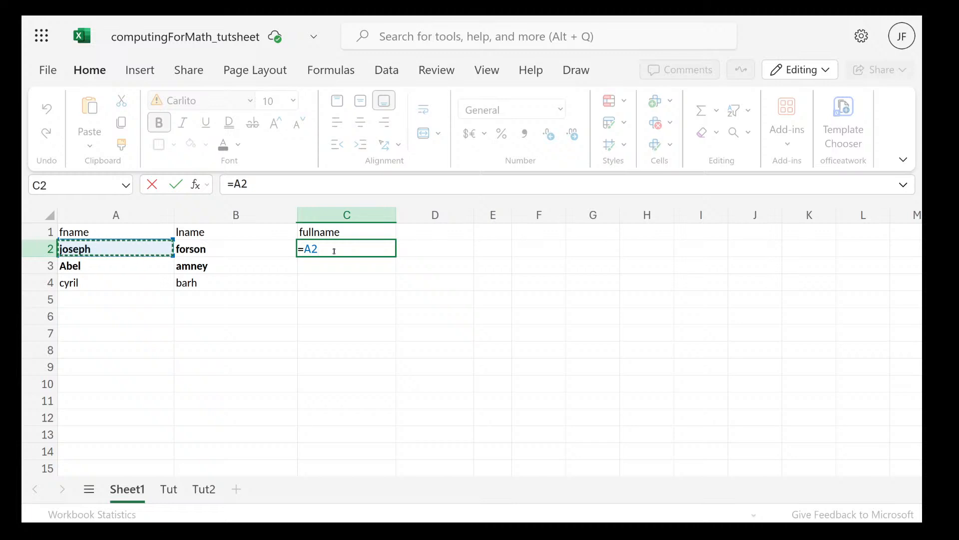
text(&)
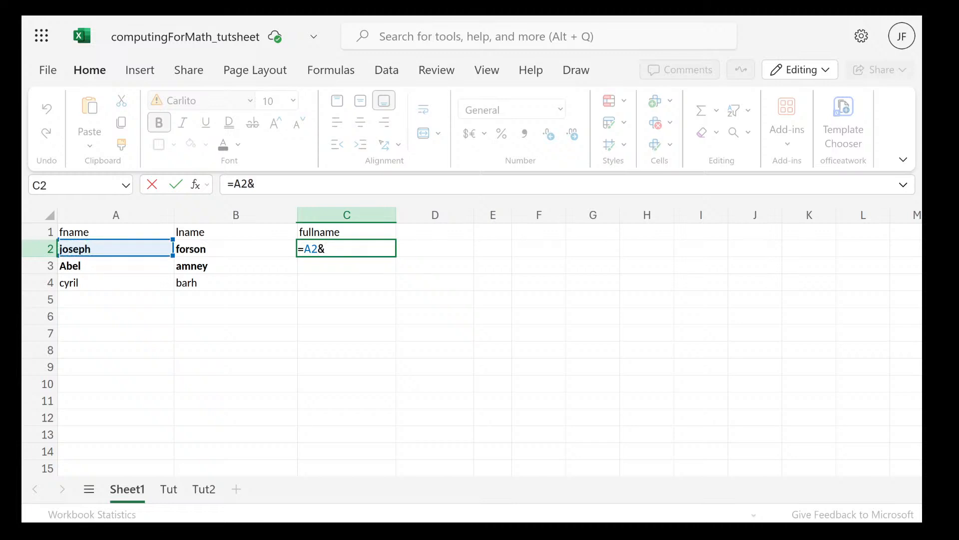
text(")
text(&)
key(Left)
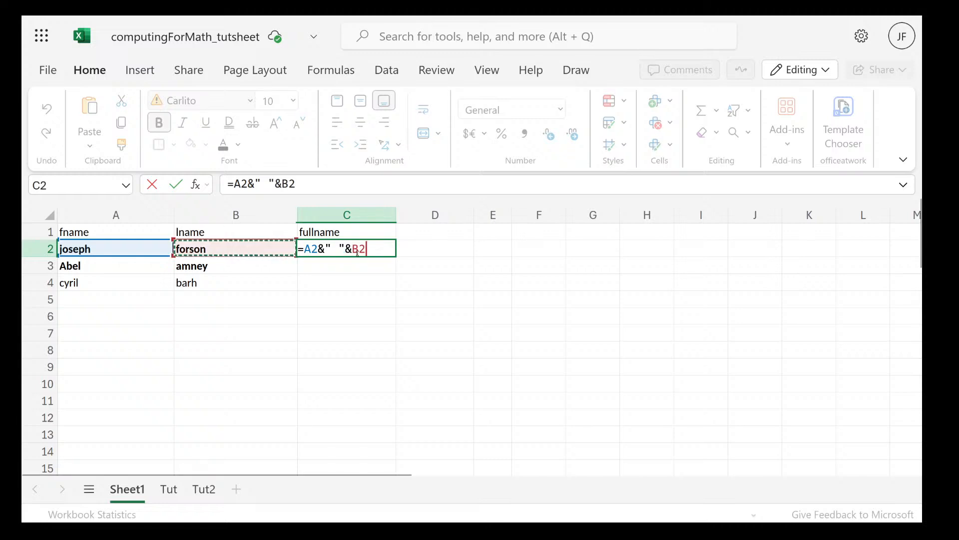
key(Return)
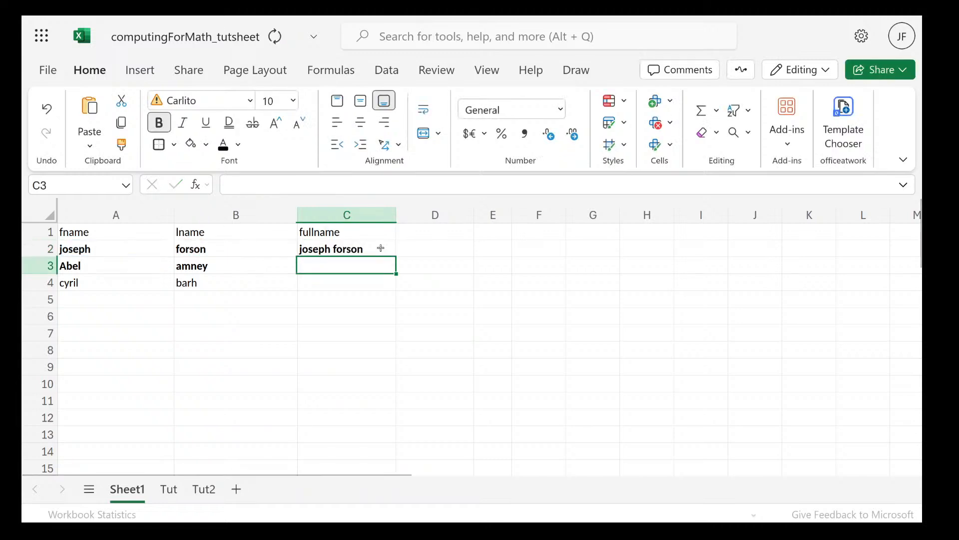
Fill the full-name formula from C2 down through C4
click(381, 247)
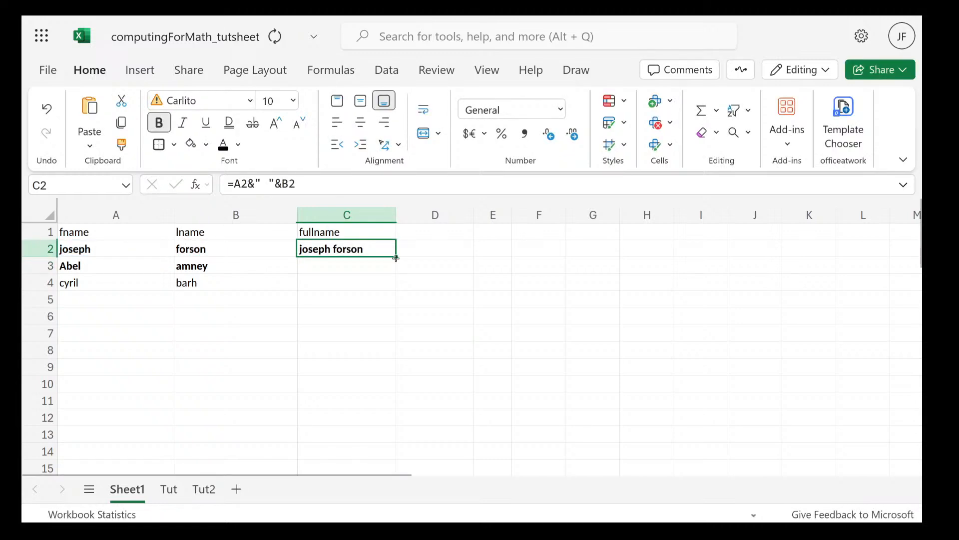
drag(396, 258, 395, 289)
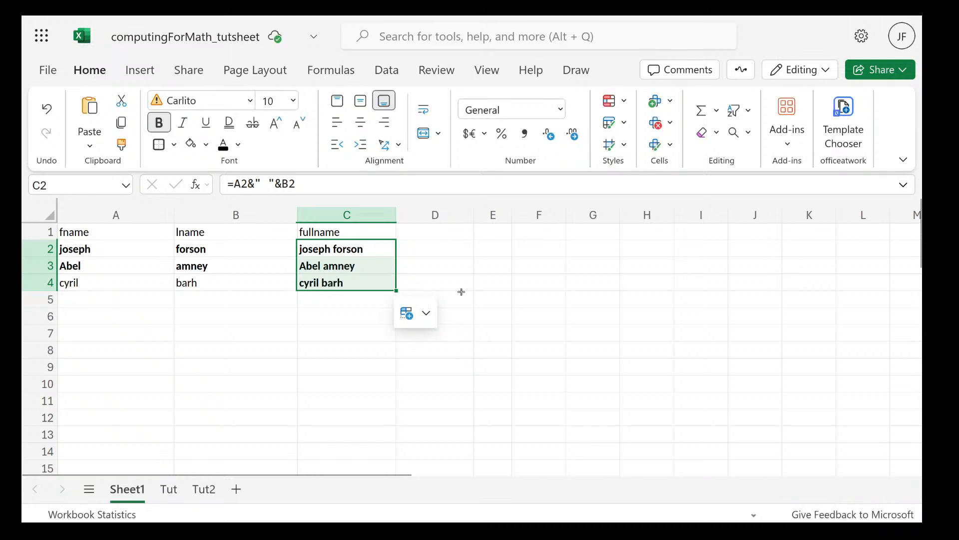
click(492, 299)
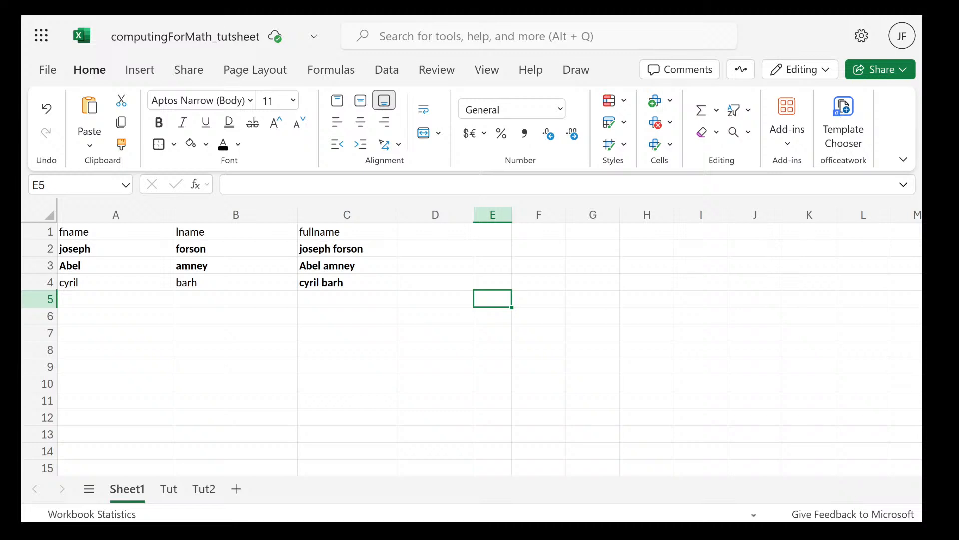
Clear the contents of the whole name table in range A1:C6
drag(347, 316, 65, 230)
key(Delete)
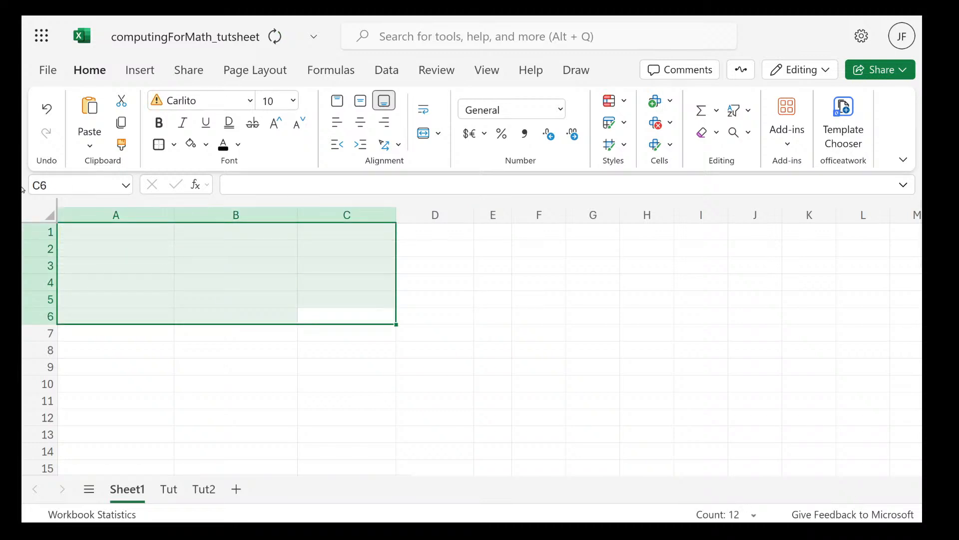
Switch to the lecture PDF in Firefox and read the Names in Formulas slide
key(super)
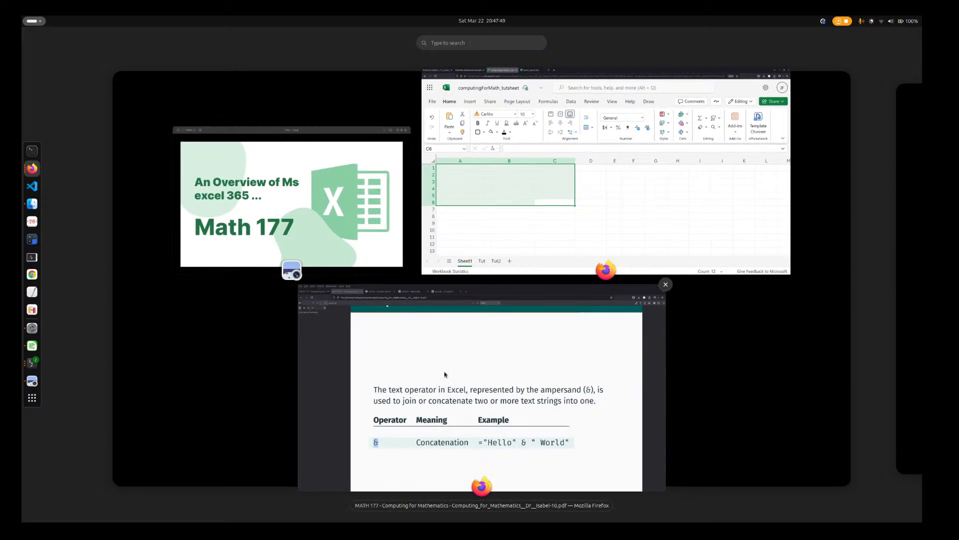
click(457, 409)
scroll(487, 464, down, 8)
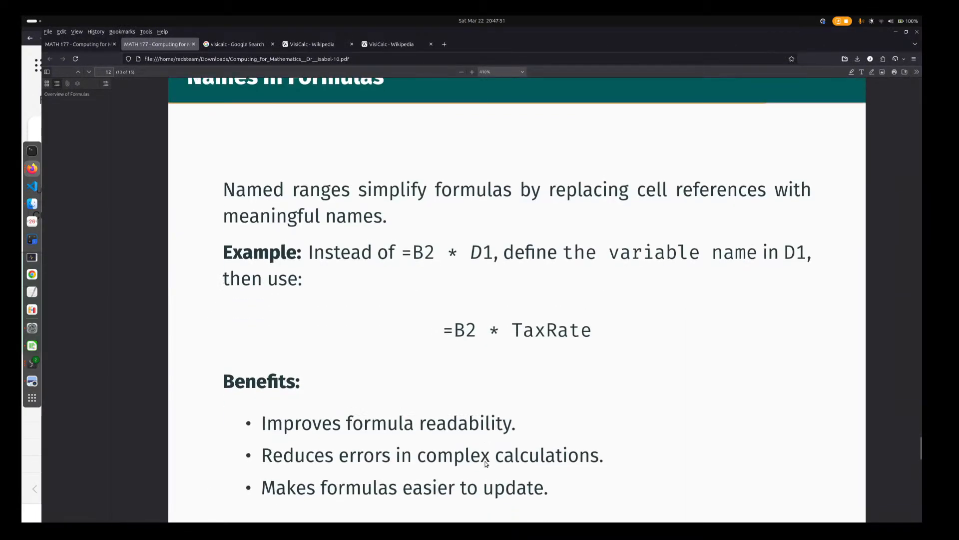
scroll(485, 462, up, 4)
scroll(486, 462, down, 4)
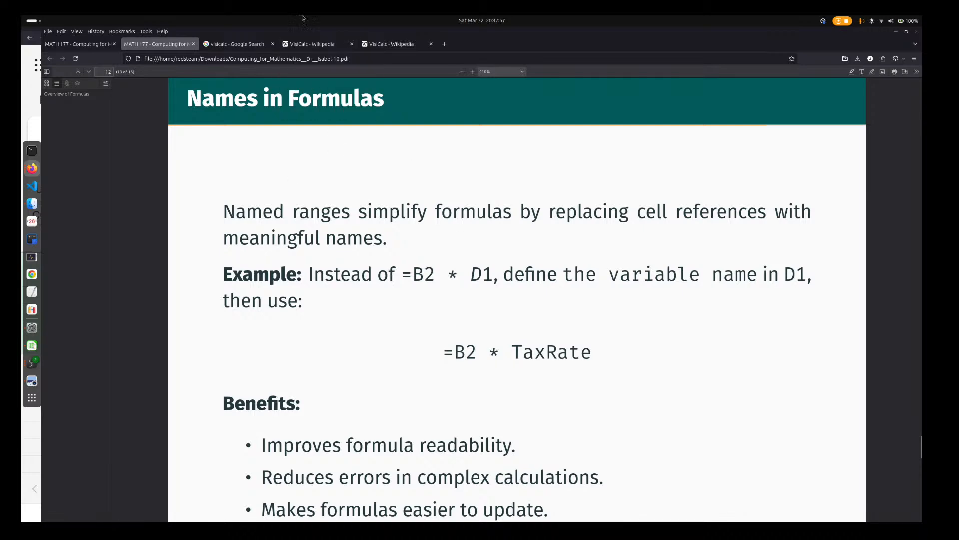
Return to the Excel workbook and look through the Tut2 and Tut sheets, down to the Task 3 sales table
mouse_move(22, 16)
click(457, 228)
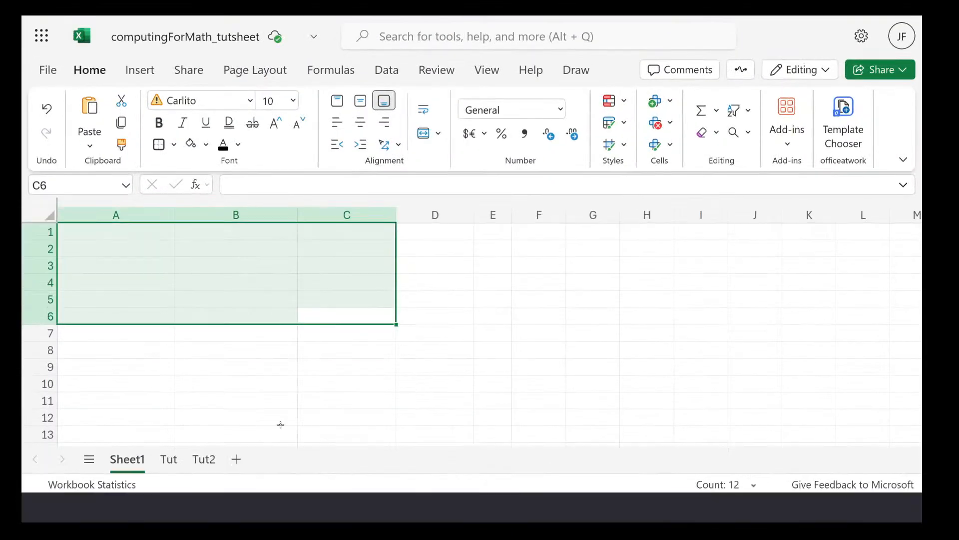
click(203, 492)
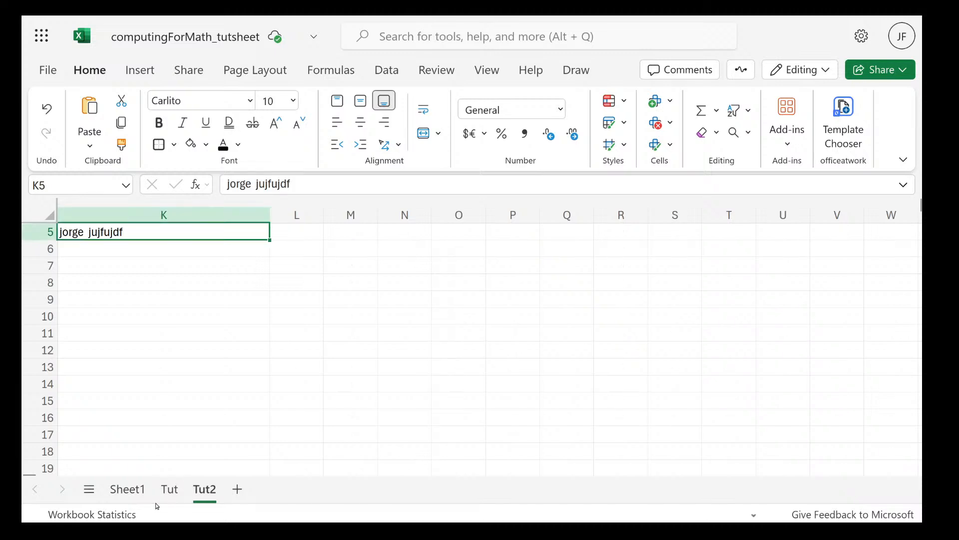
click(169, 489)
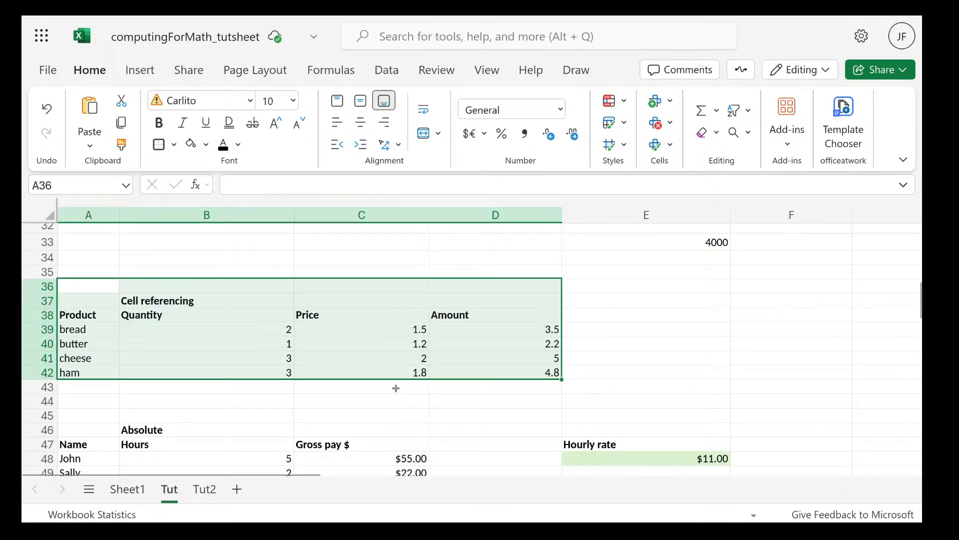
scroll(396, 388, down, 12)
scroll(397, 390, up, 5)
scroll(169, 343, down, 2)
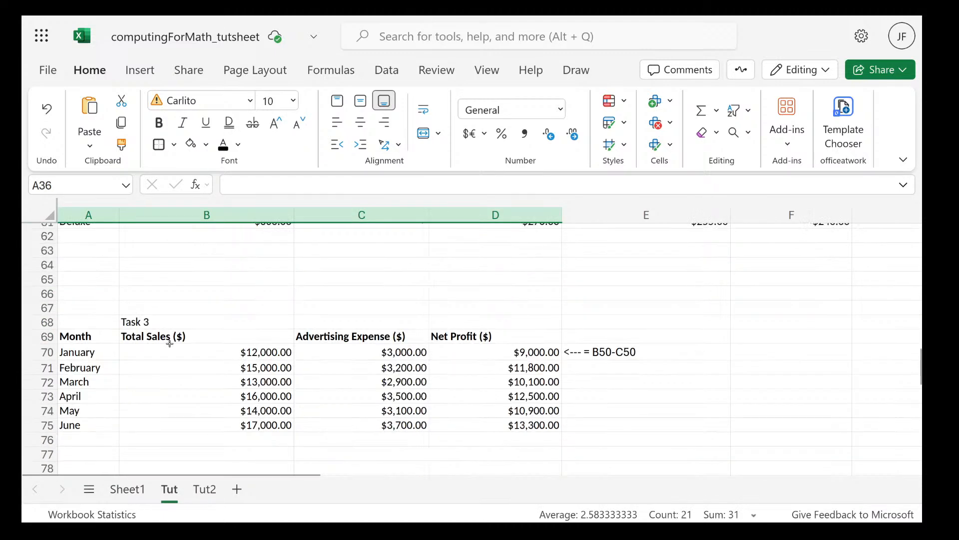
drag(77, 339, 554, 426)
key(ctrl+c)
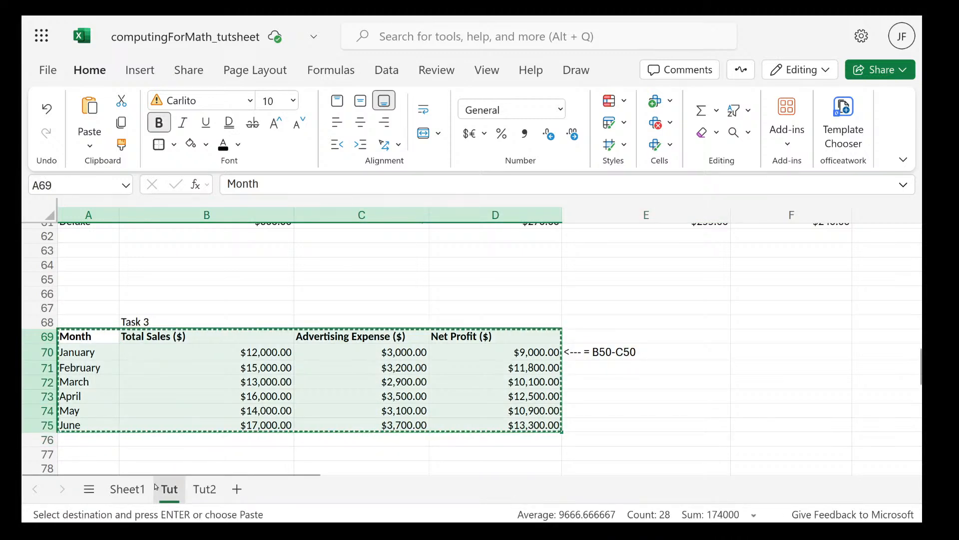
click(128, 489)
double_click(109, 235)
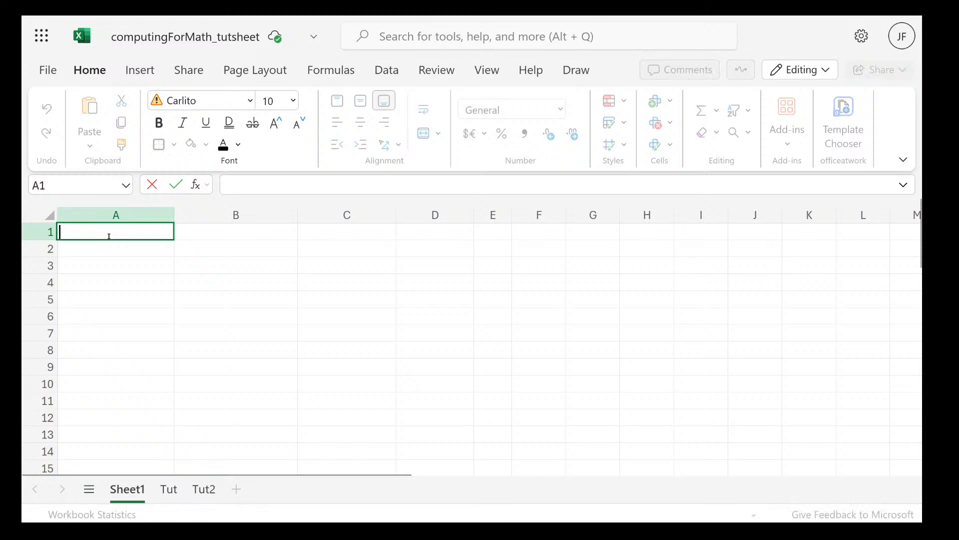
key(ctrl+v)
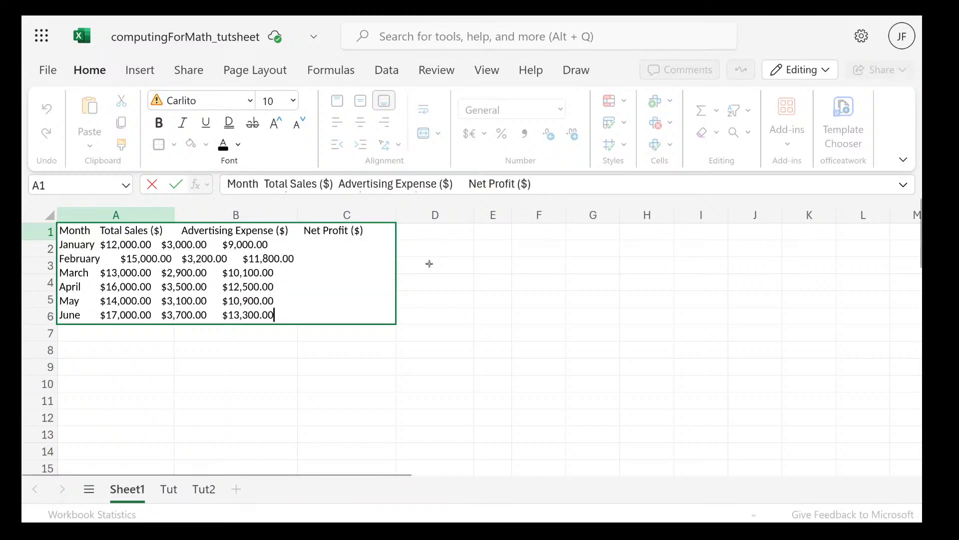
key(Return)
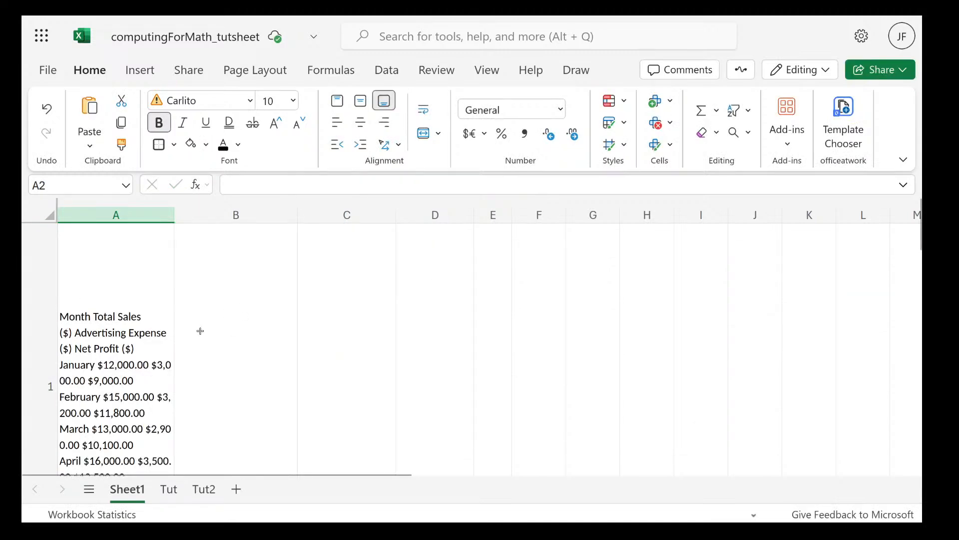
click(137, 327)
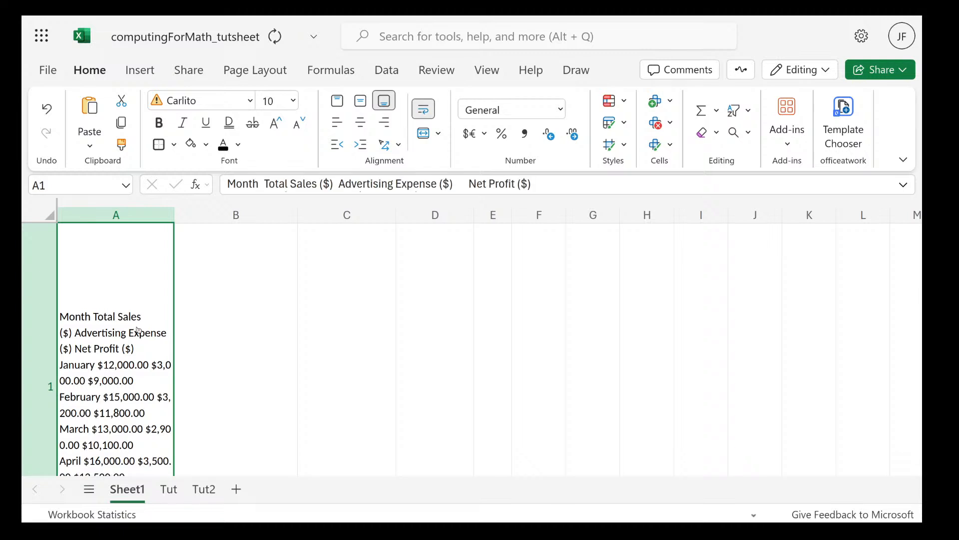
key(ctrl+z)
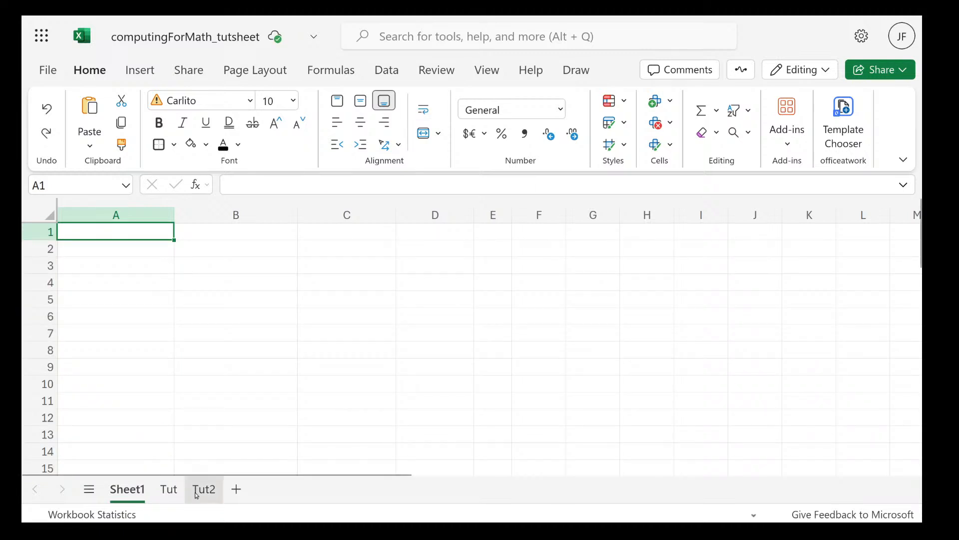
Copy the Task 3 sales table A69:D75 from the Tut sheet and paste it into Sheet1 starting at A1
click(197, 492)
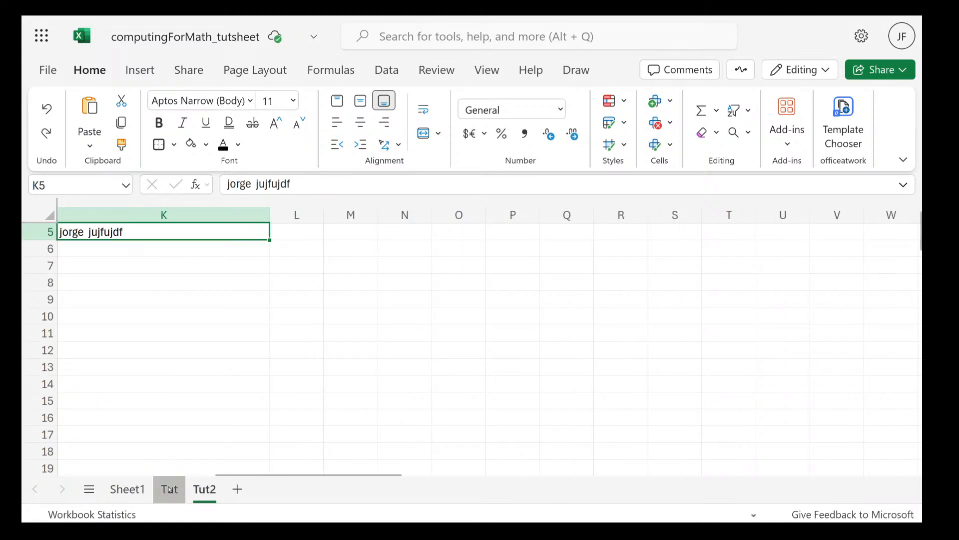
click(170, 489)
click(152, 362)
drag(95, 337, 475, 423)
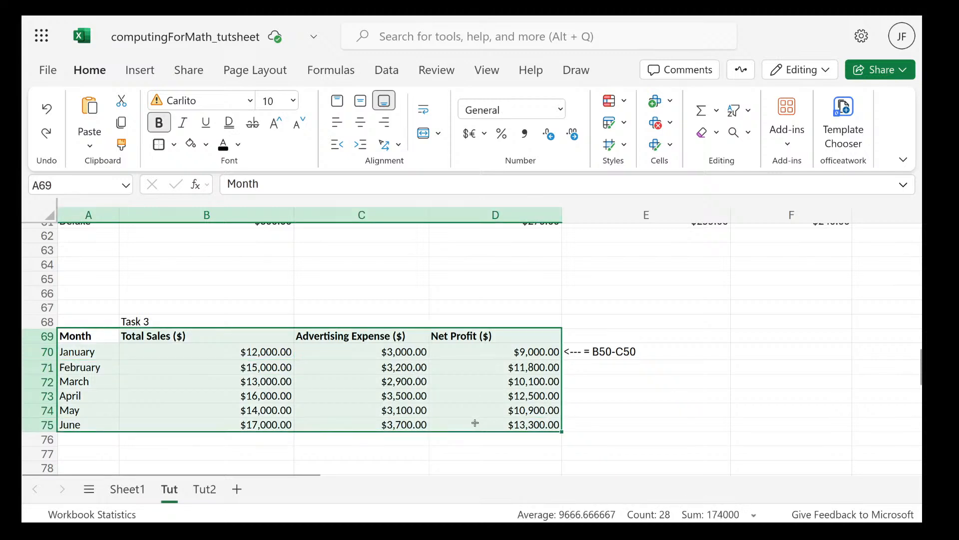
key(ctrl+c)
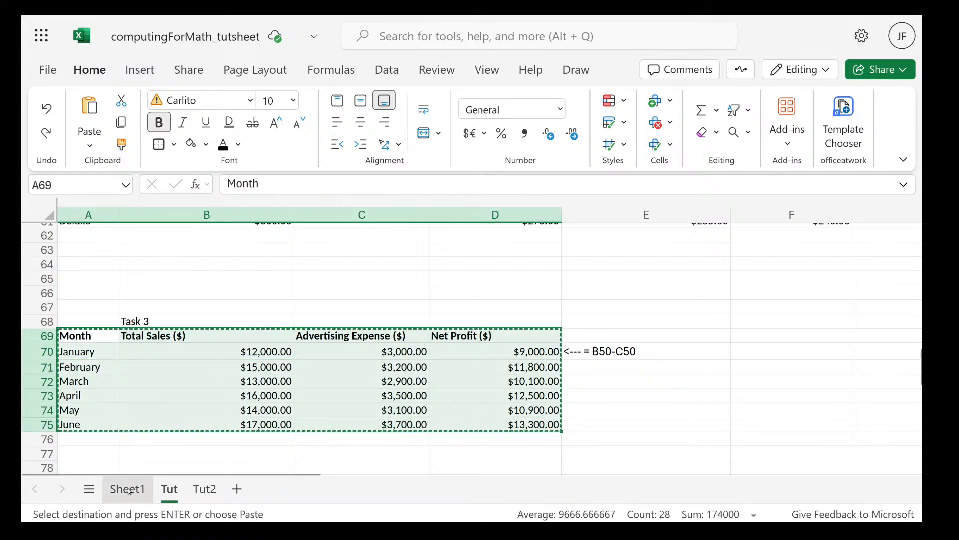
click(127, 489)
key(ctrl+v)
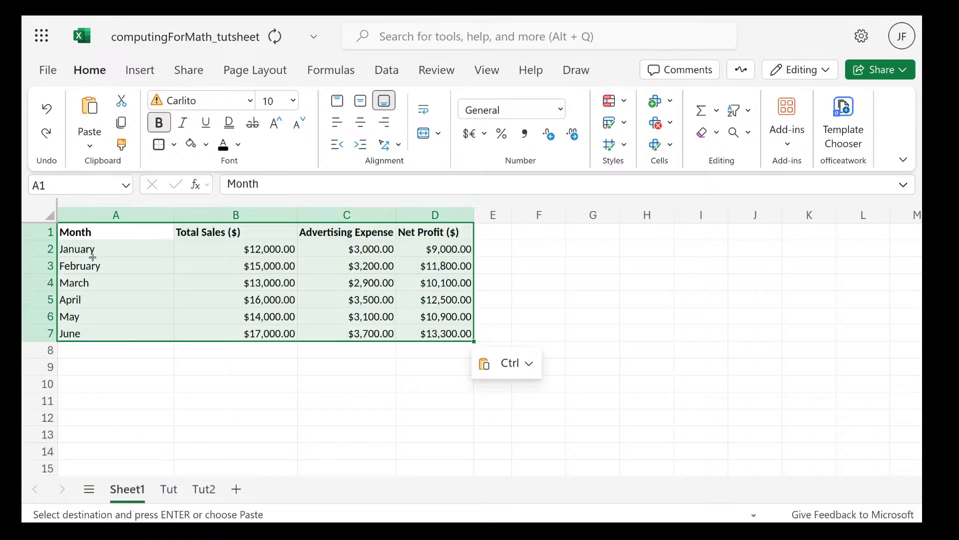
click(554, 331)
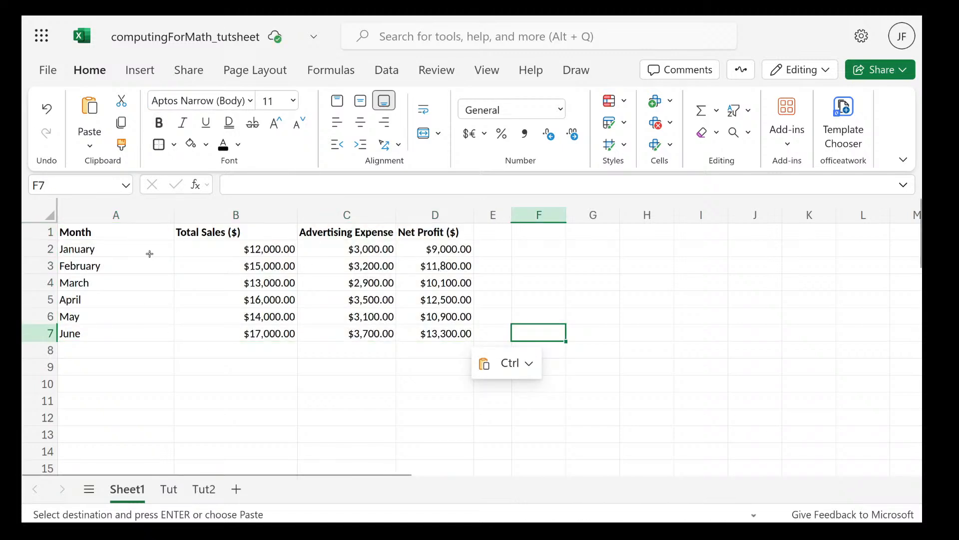
Try a formula referring to the range =b1:c7 in cell F5 and erase the reference
click(264, 284)
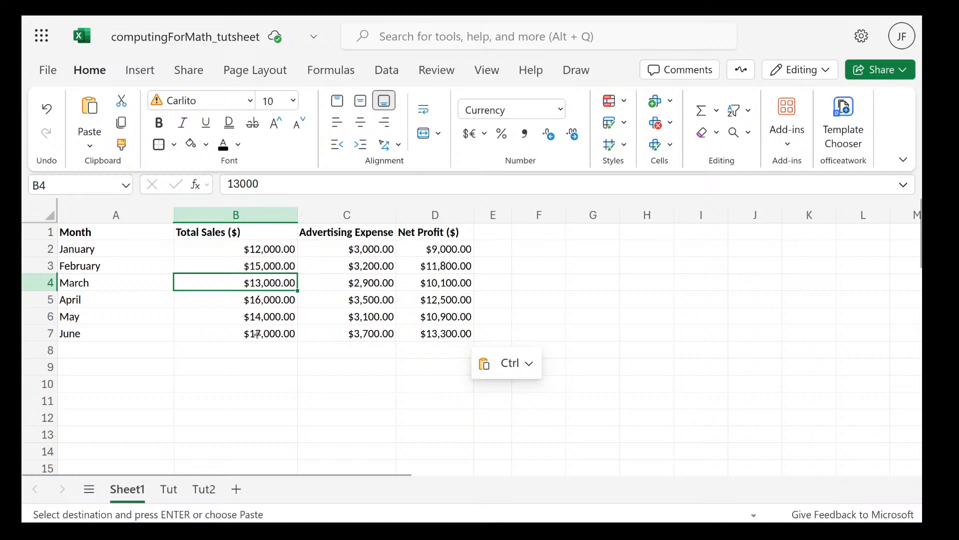
drag(234, 249, 310, 295)
double_click(536, 301)
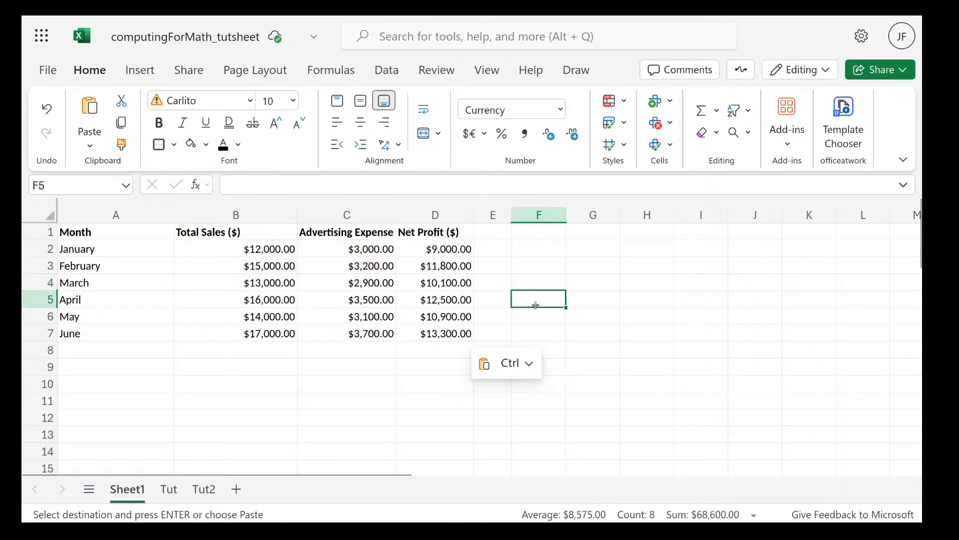
text(=)
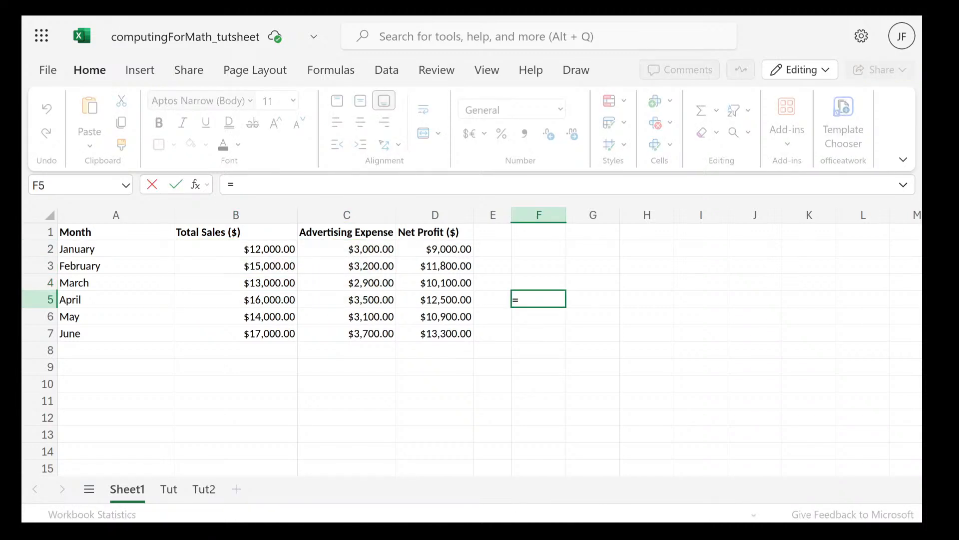
text(b1:)
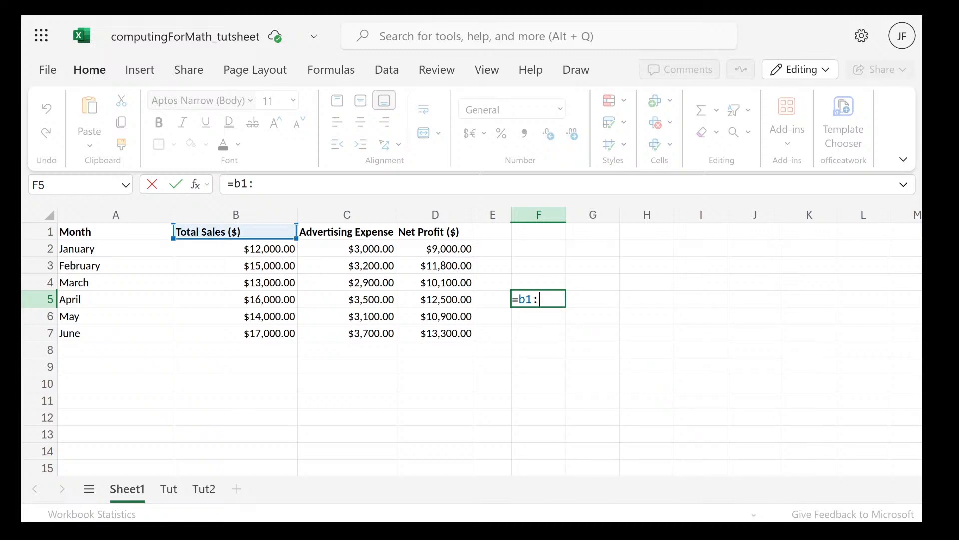
text(c7)
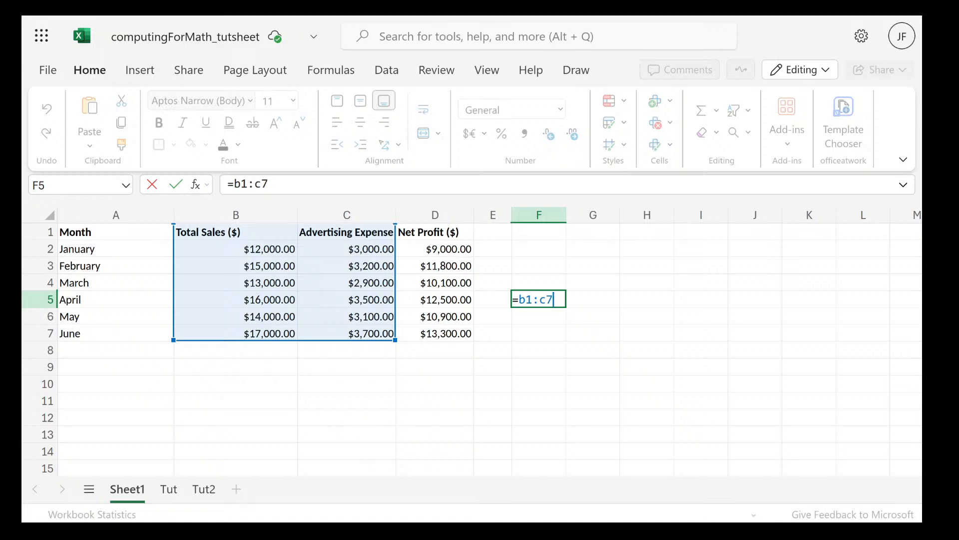
key(BackSpace)
key(BackSpace)
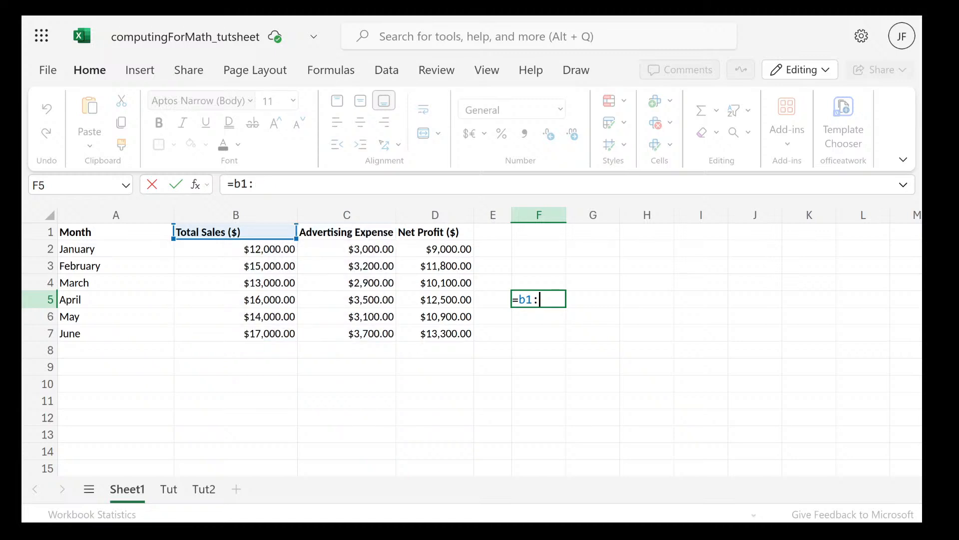
key(BackSpace)
key(BackSpace)
key(BackSpace)
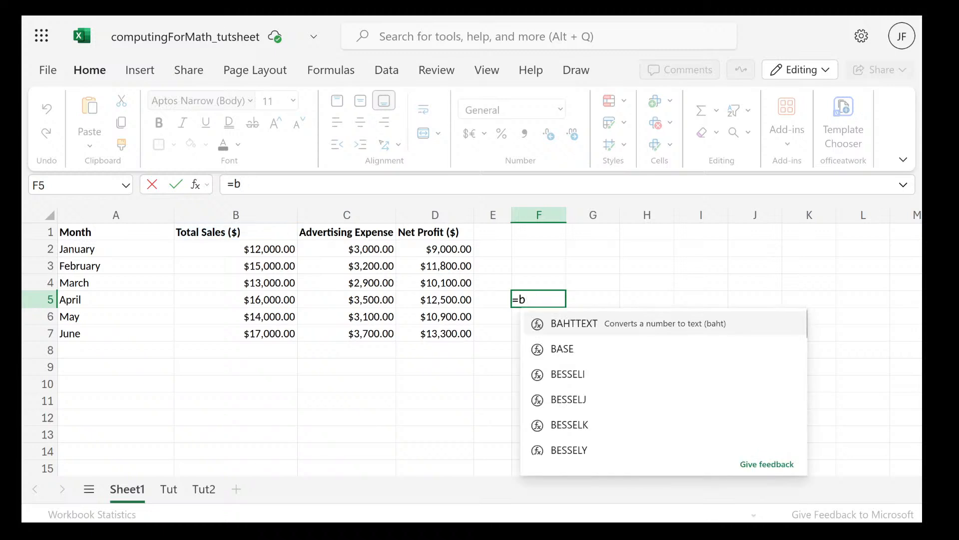
Try formulas that use a word instead of cell references, =Tax and =sdf, in cell F5 and discard both
text(Tax)
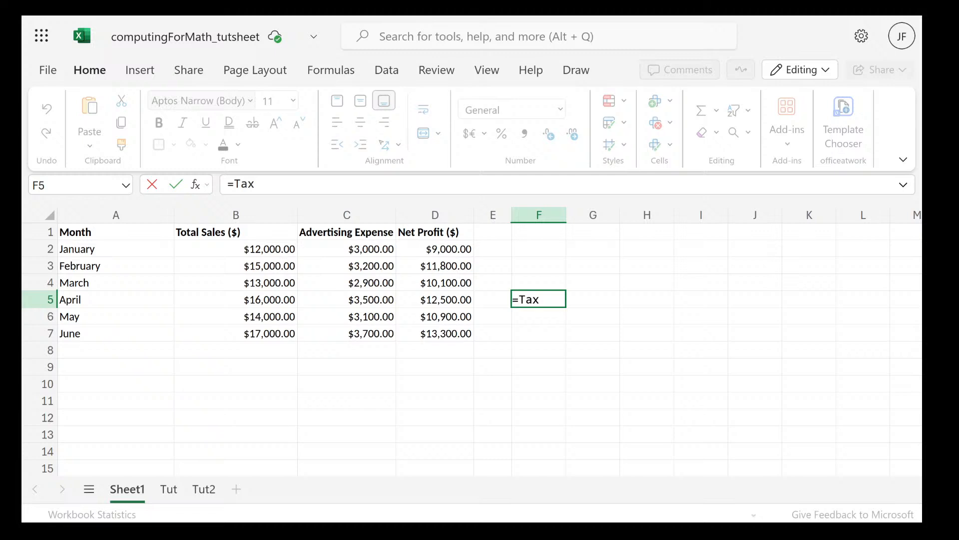
key(BackSpace)
key(BackSpace)
key(BackSpace)
key(Escape)
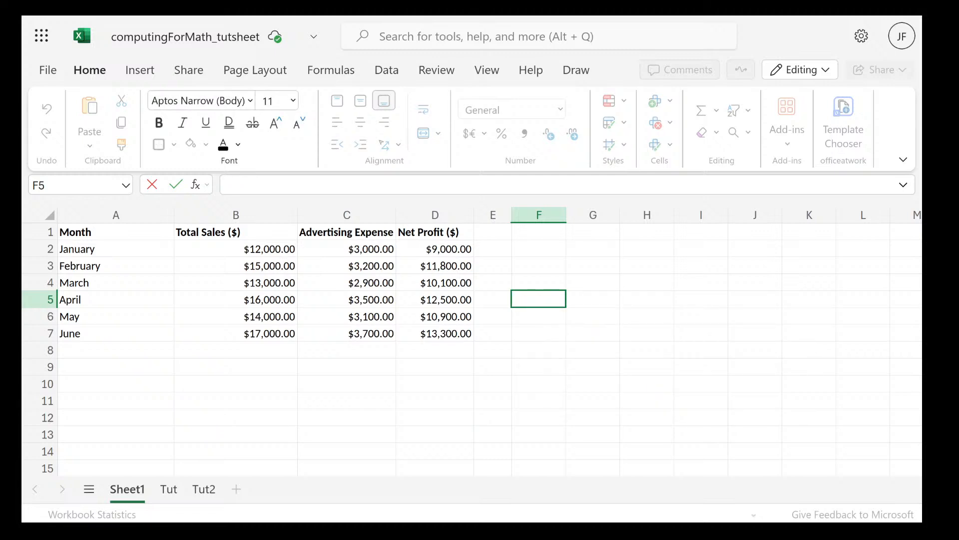
text(=sdf)
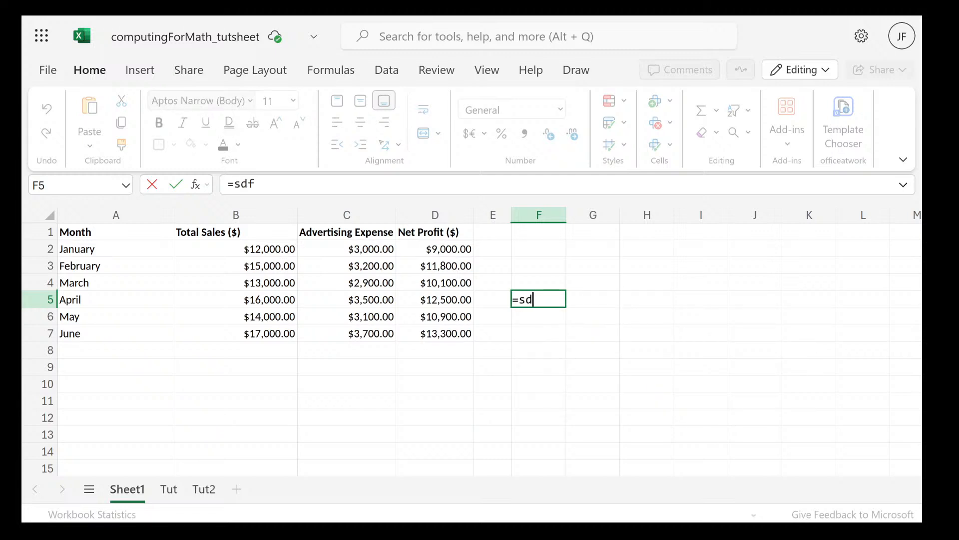
key(Escape)
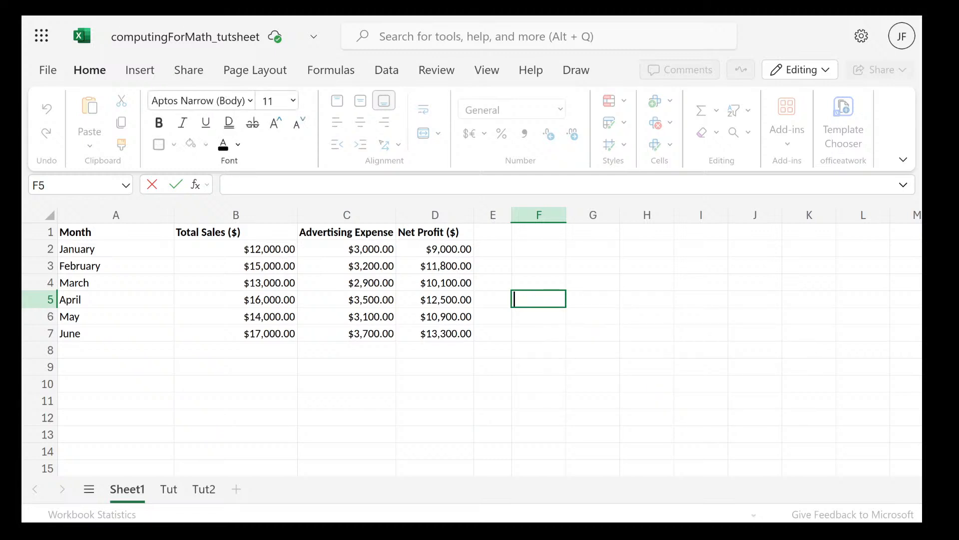
Highlight the January to June Total Sales values in B2:B7, and deselect them by moving to empty cell D9
click(230, 236)
click(226, 249)
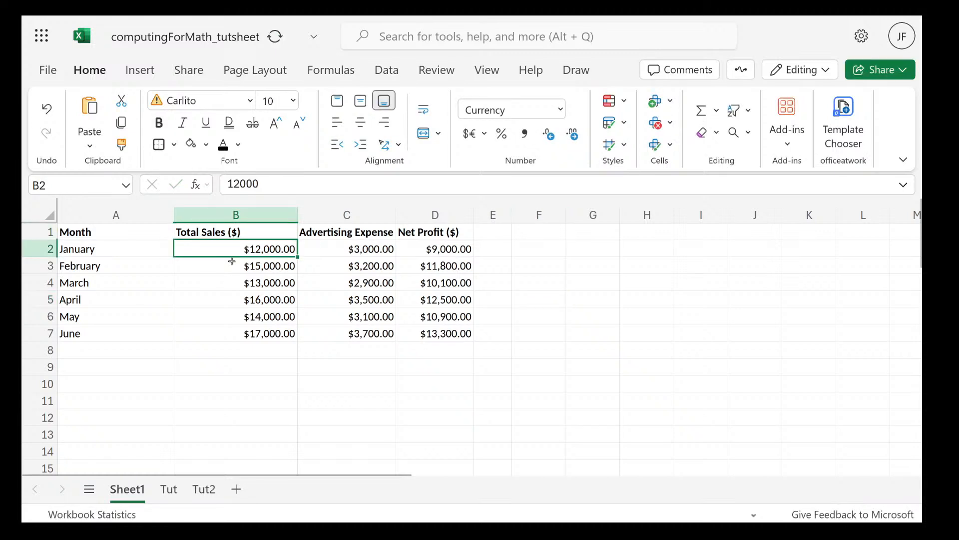
drag(232, 261, 216, 328)
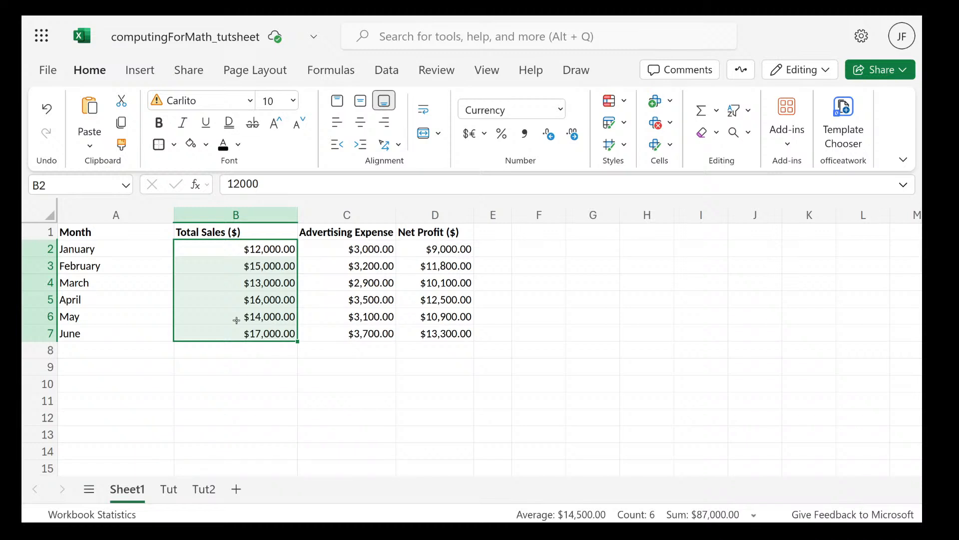
click(365, 372)
click(468, 367)
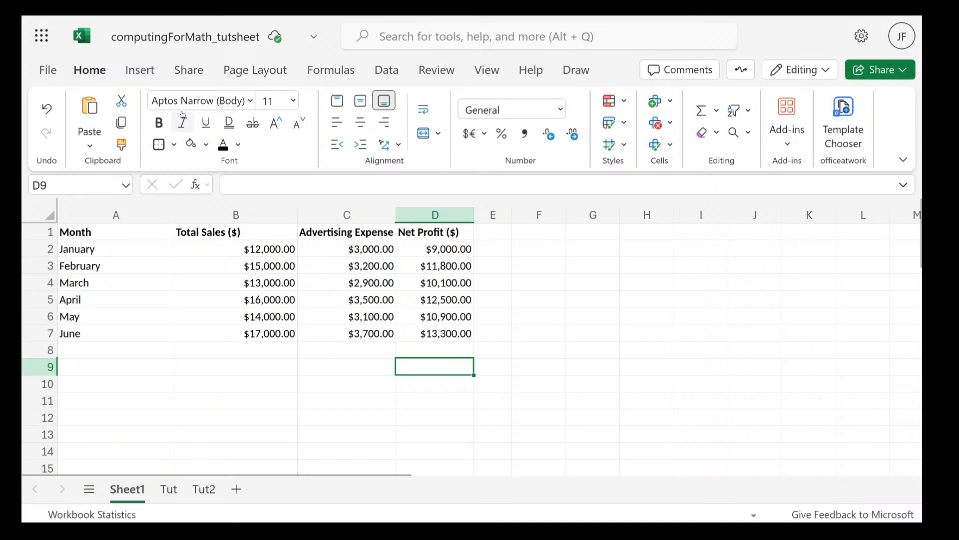
Start defining a new name in the Name Manager and call it Total Sales
click(344, 72)
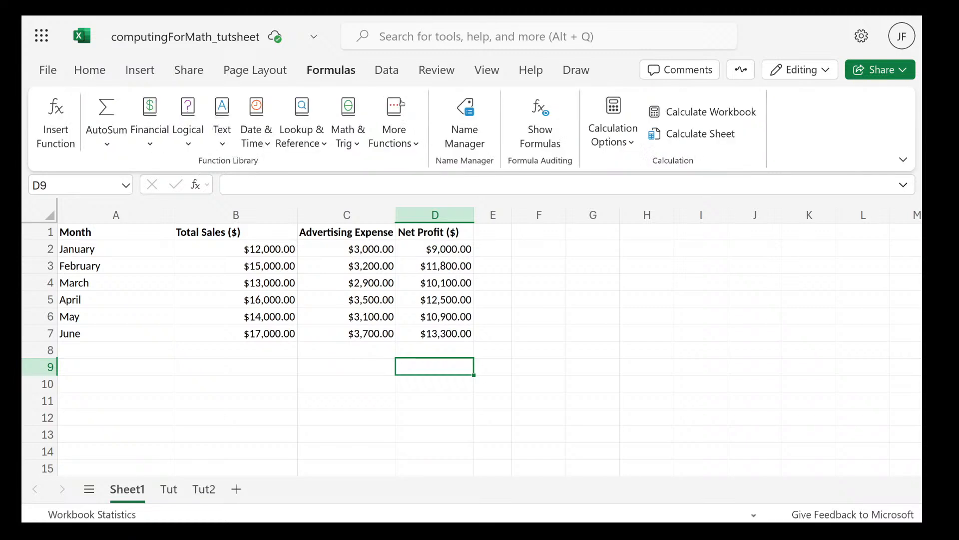
click(465, 137)
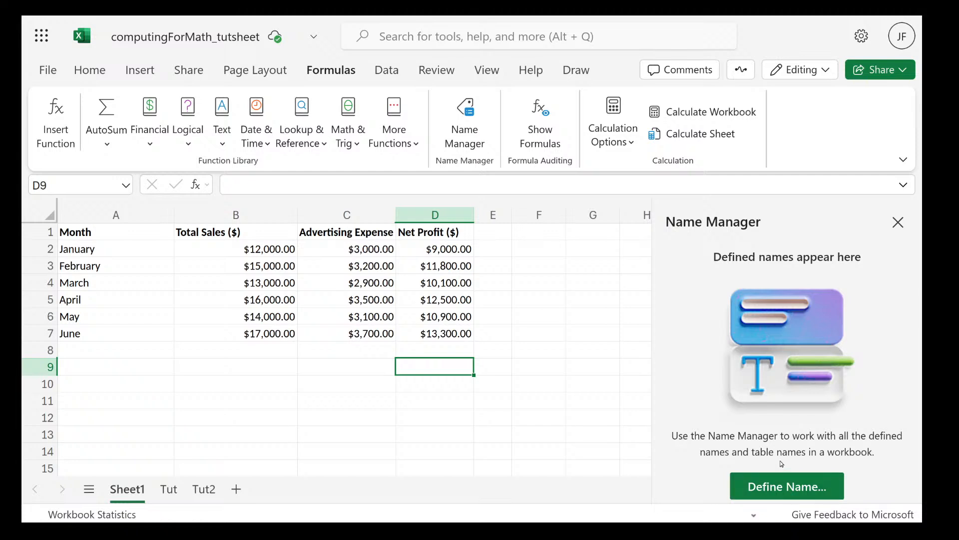
click(769, 484)
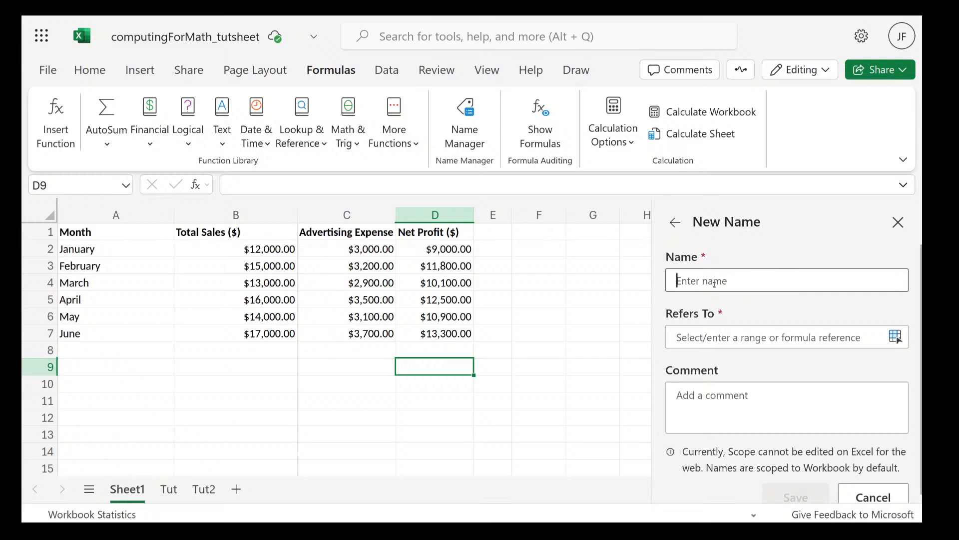
text(T)
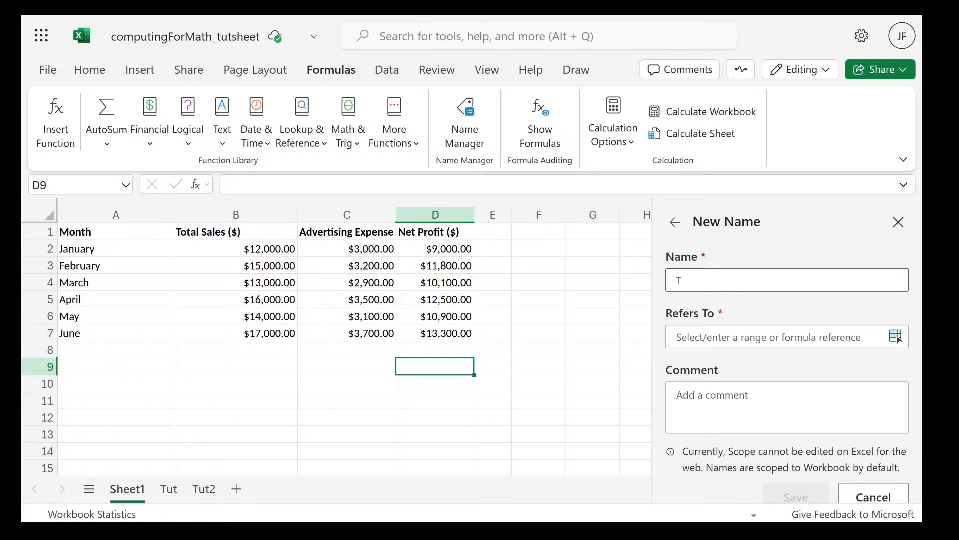
text(otal Sales)
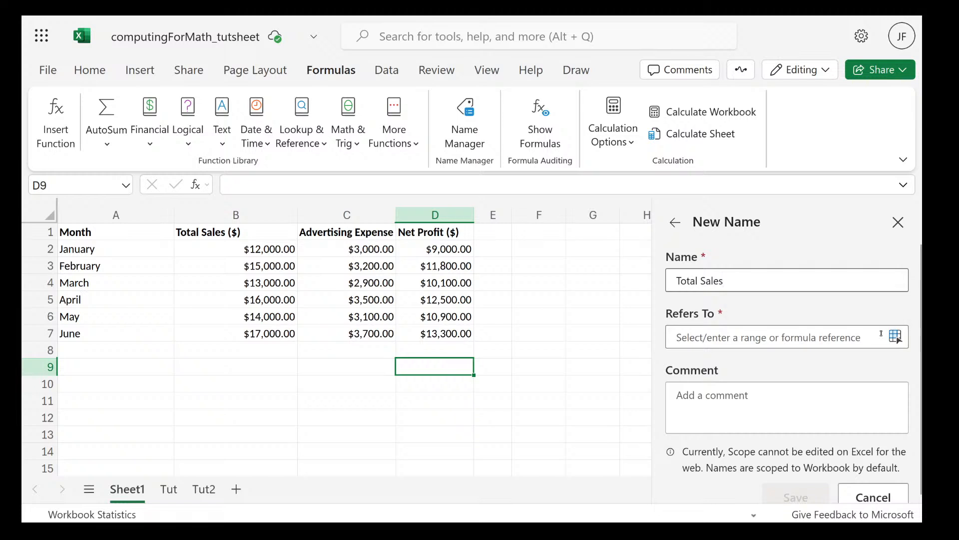
Make the new name refer to the Total Sales values in Sheet1 cells $B$2:$B$7
click(724, 339)
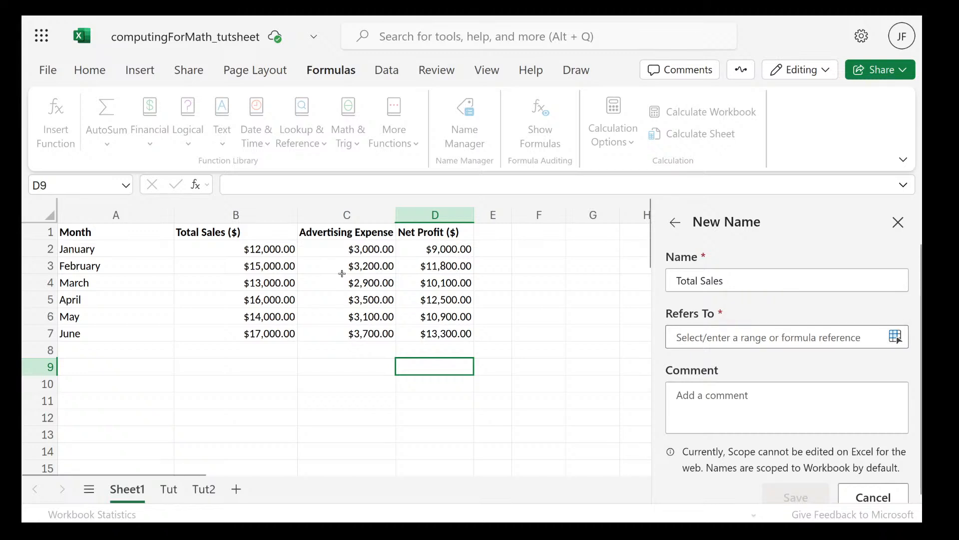
click(260, 249)
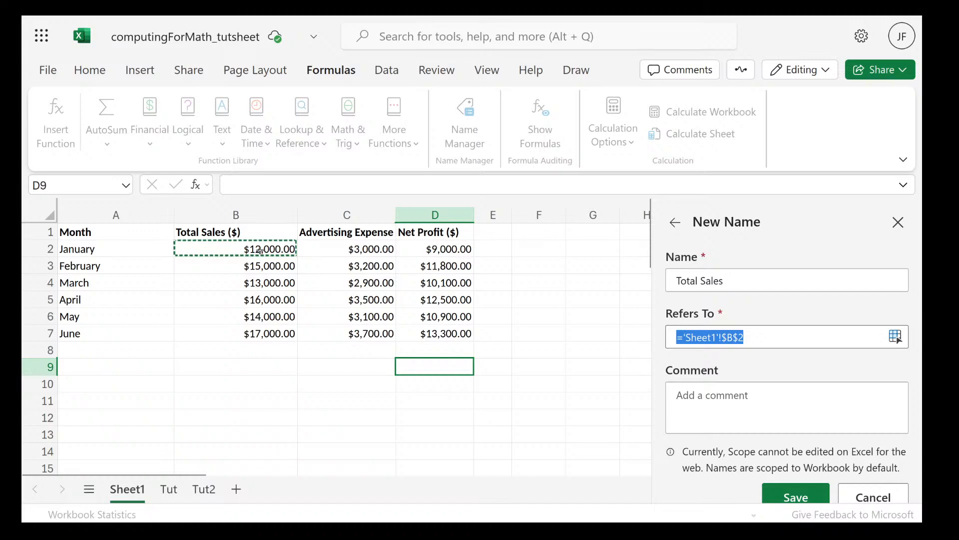
drag(261, 251, 231, 336)
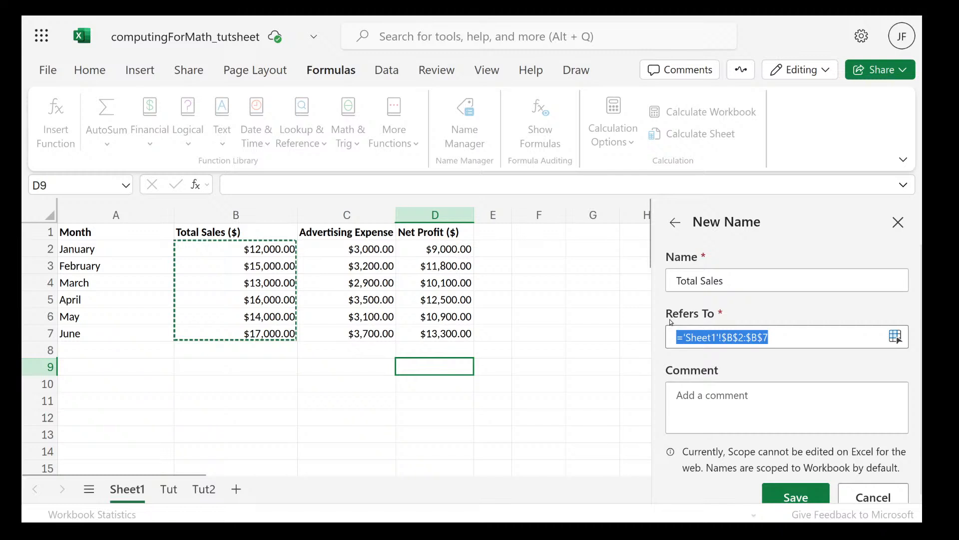
click(767, 338)
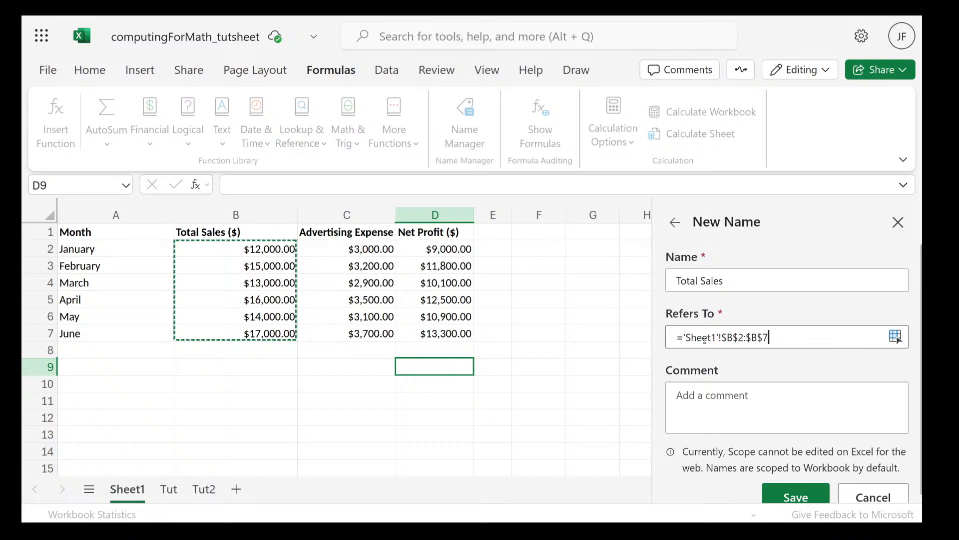
click(728, 403)
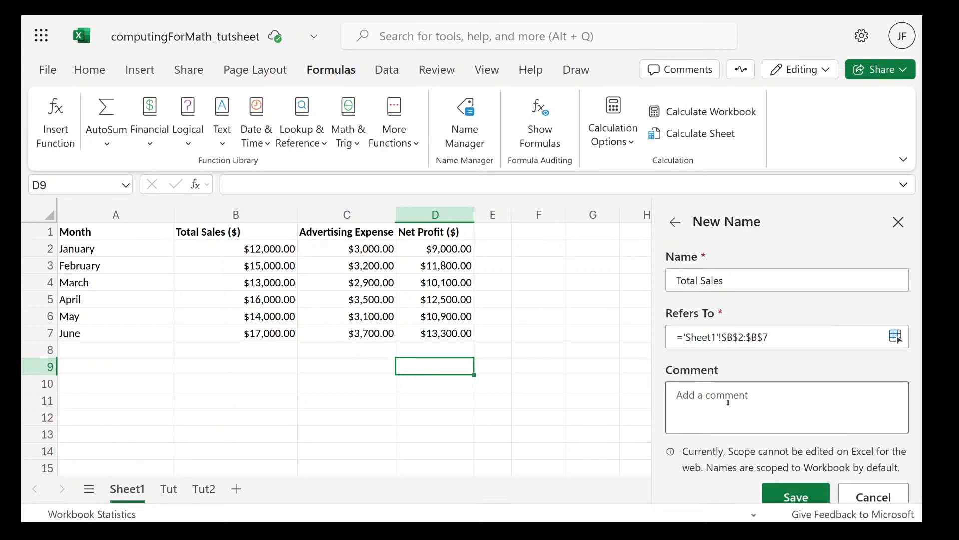
Add the comment "This is the total sales" to the new name and try to save it
text(This)
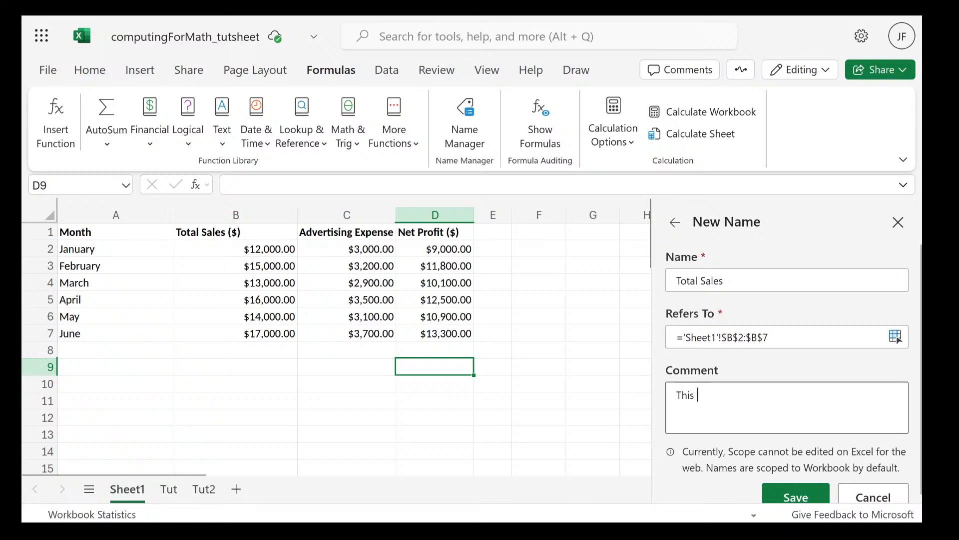
text( i)
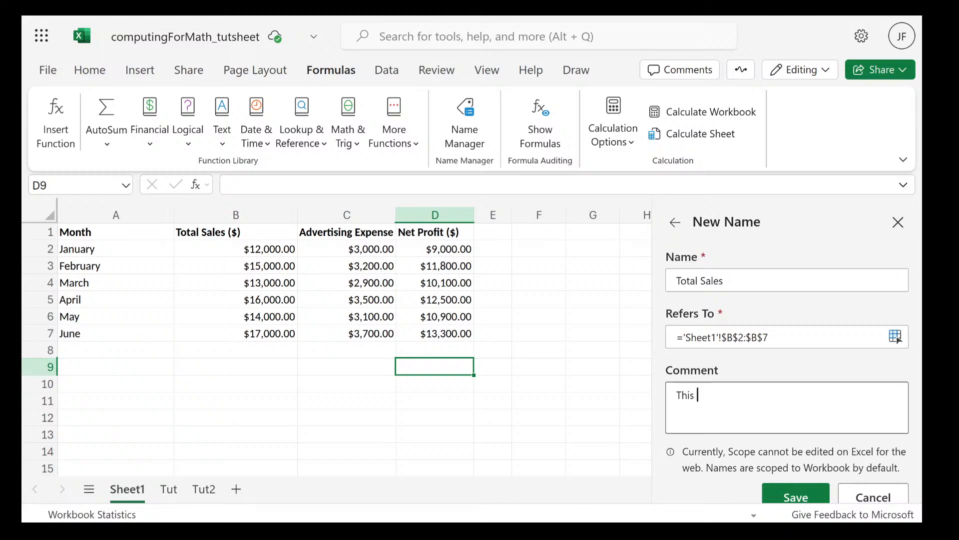
text(is the total sales)
scroll(763, 365, down, 1)
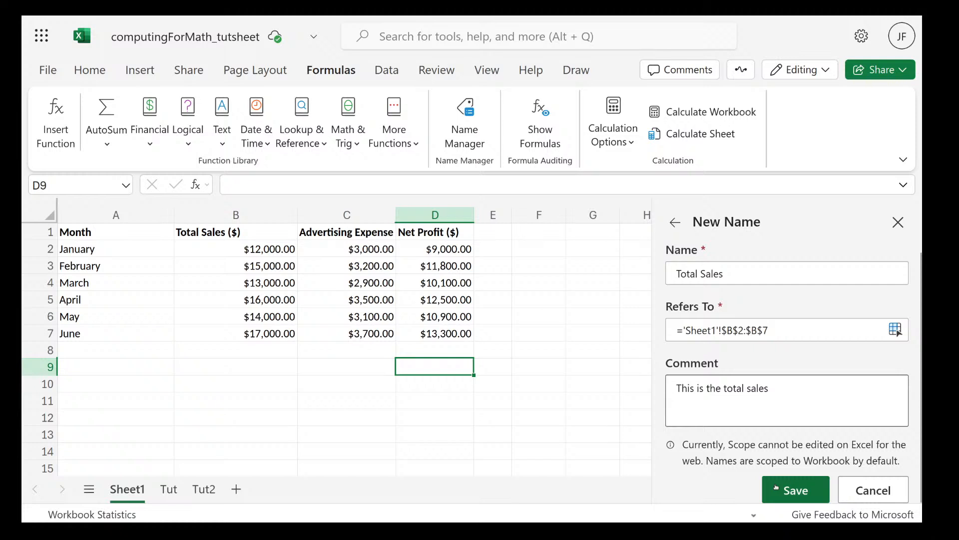
scroll(783, 418, down, 1)
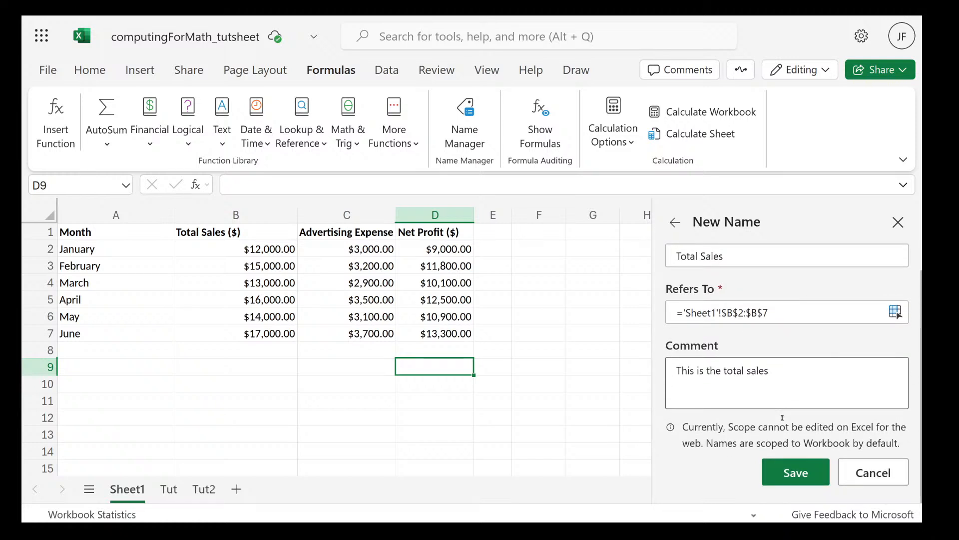
scroll(782, 417, up, 1)
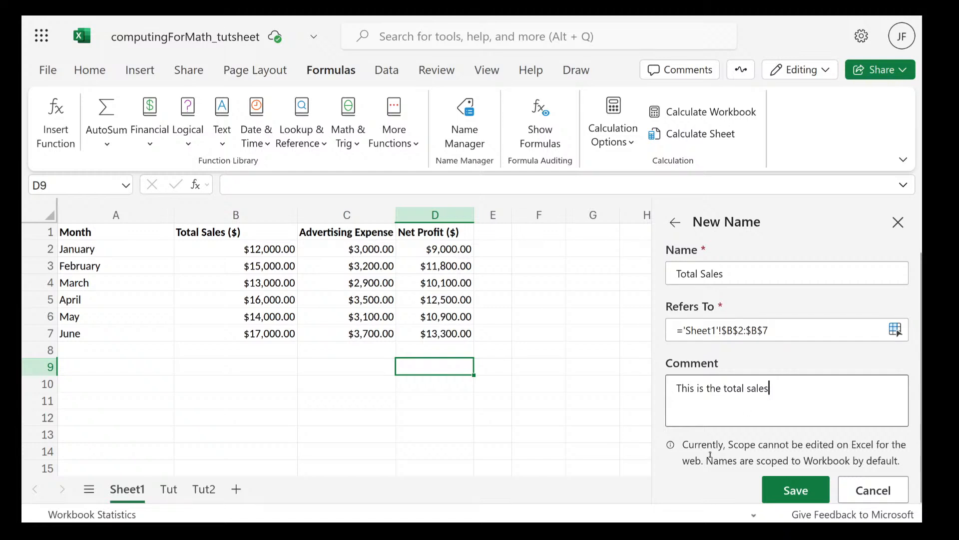
click(803, 492)
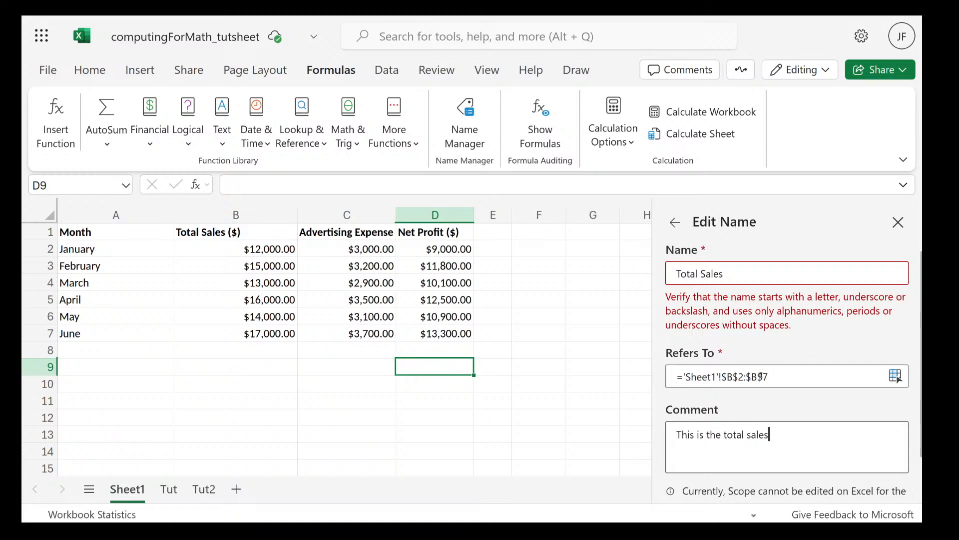
Correct the name to Total_Sales, replacing the space with an underscore, and save it
click(701, 274)
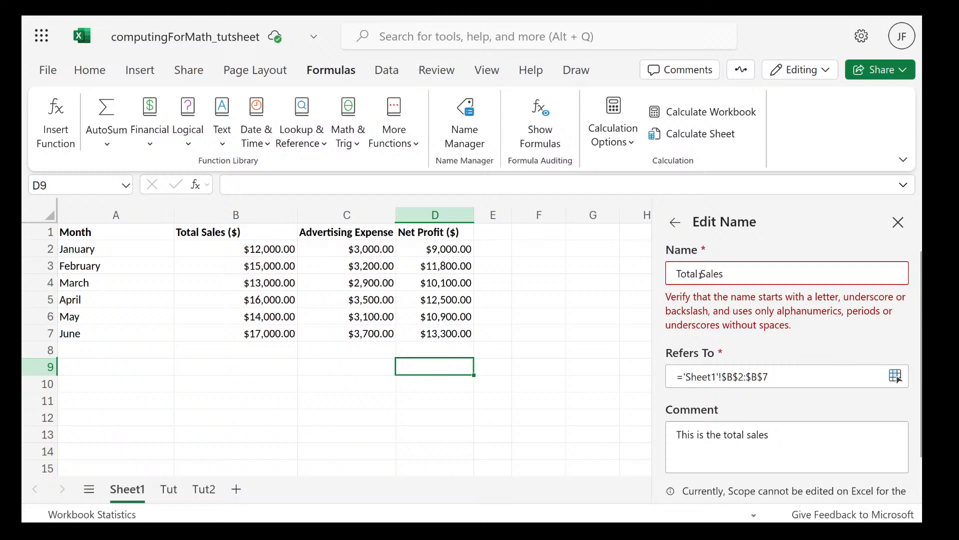
key(BackSpace)
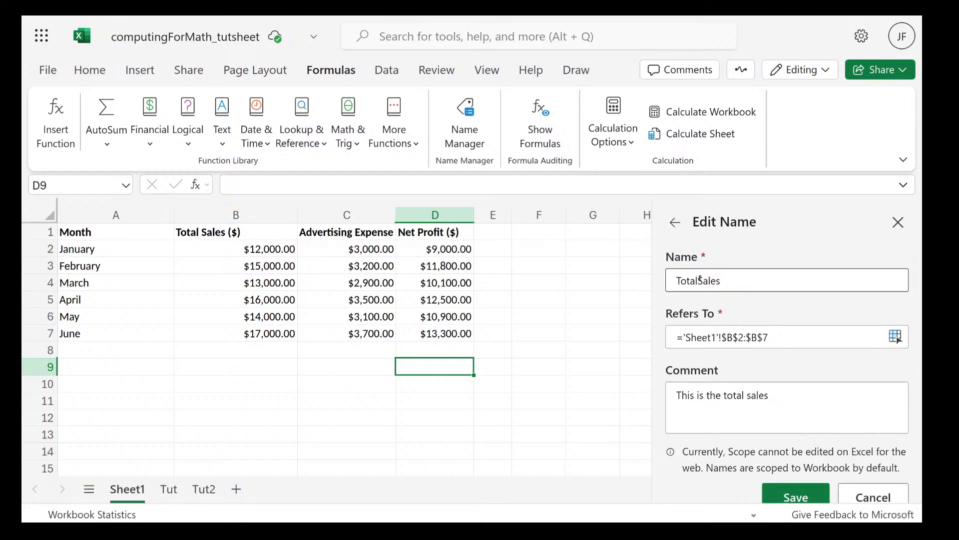
text(_)
click(789, 492)
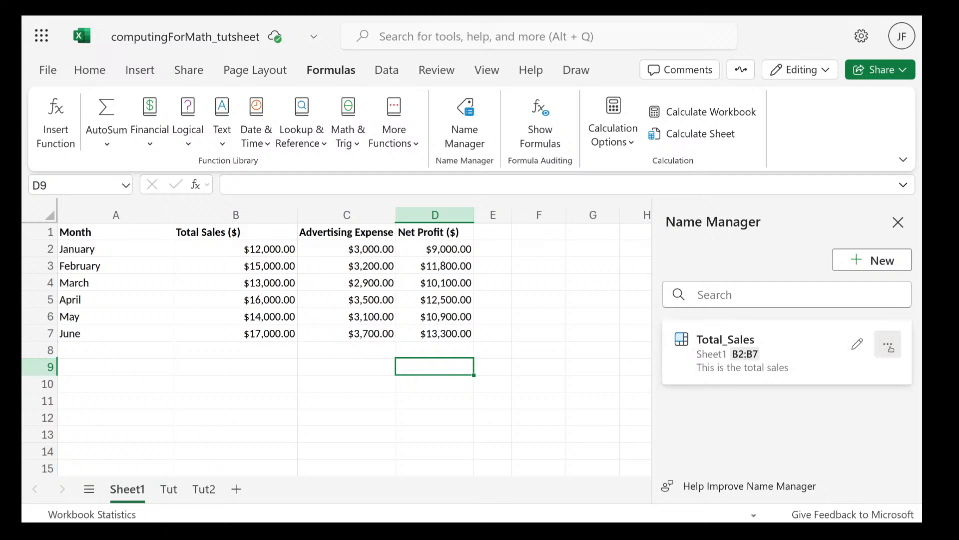
Look at the additional options for the Total_Sales name without applying any, and close the Name Manager
click(889, 346)
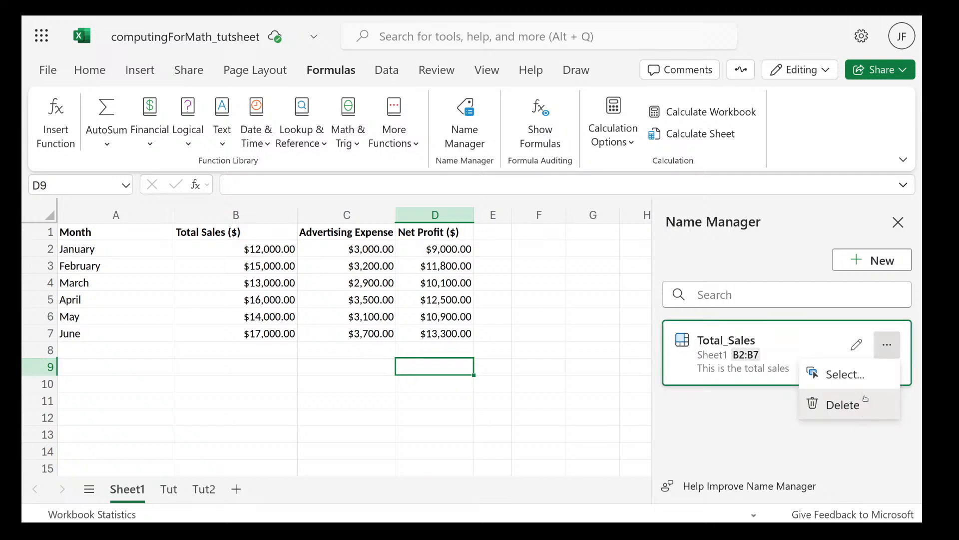
click(852, 428)
mouse_move(883, 352)
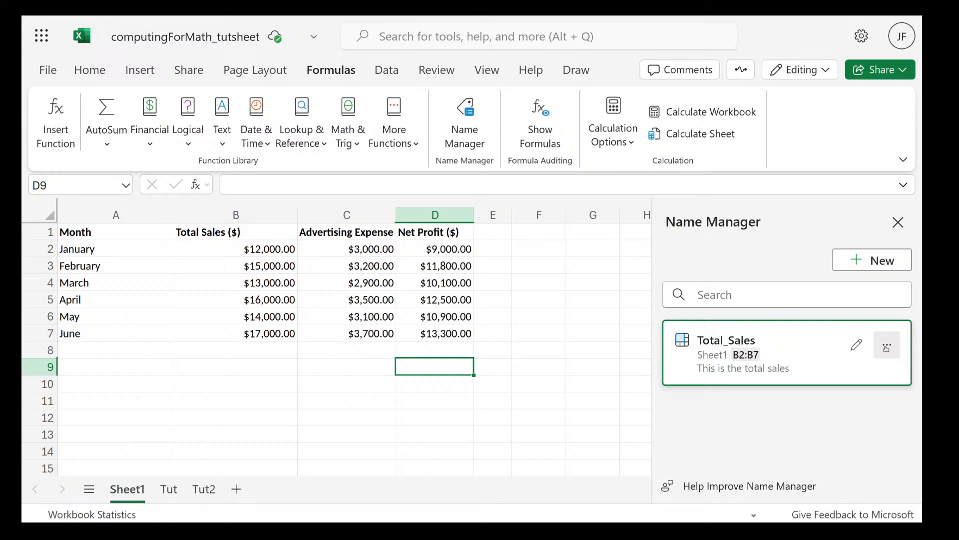
click(897, 221)
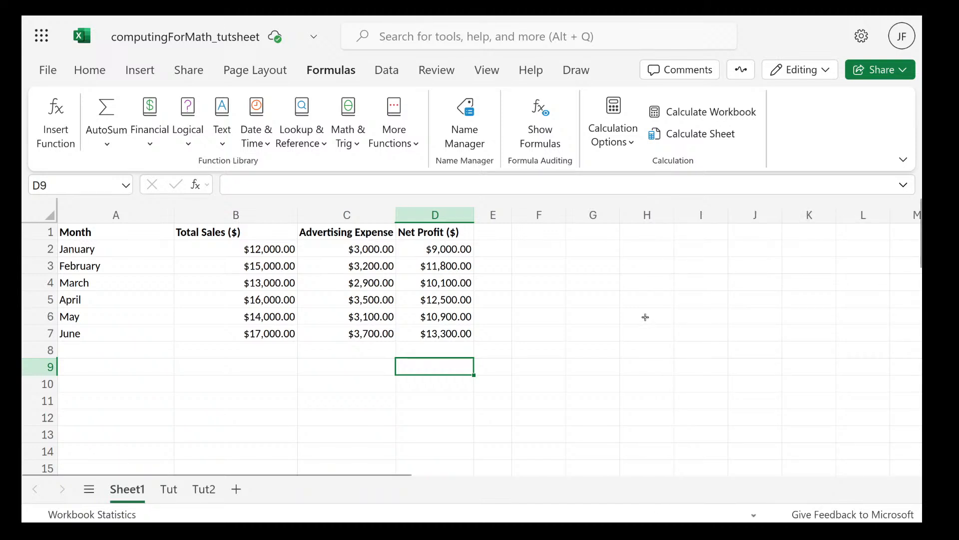
double_click(542, 254)
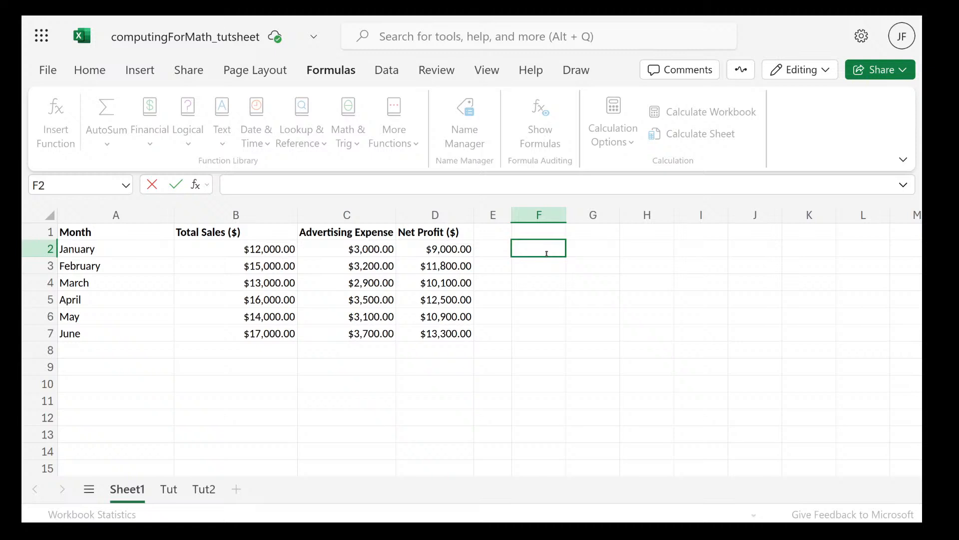
text(=spills)
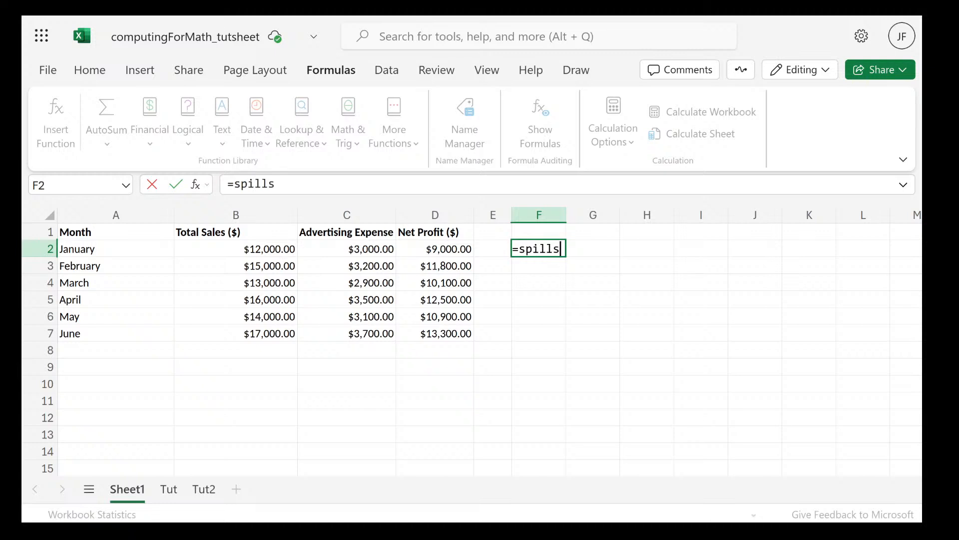
key(BackSpace)
key(BackSpace)
key(BackSpace)
key(BackSpace)
key(BackSpace)
key(BackSpace)
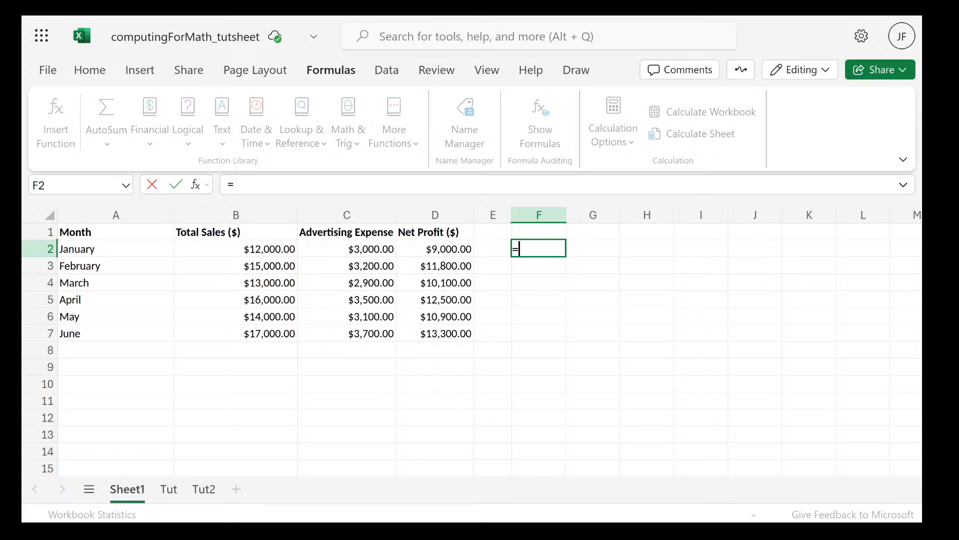
Enter the formula =Total_Sales in cell F2 using the defined name
text(Tot)
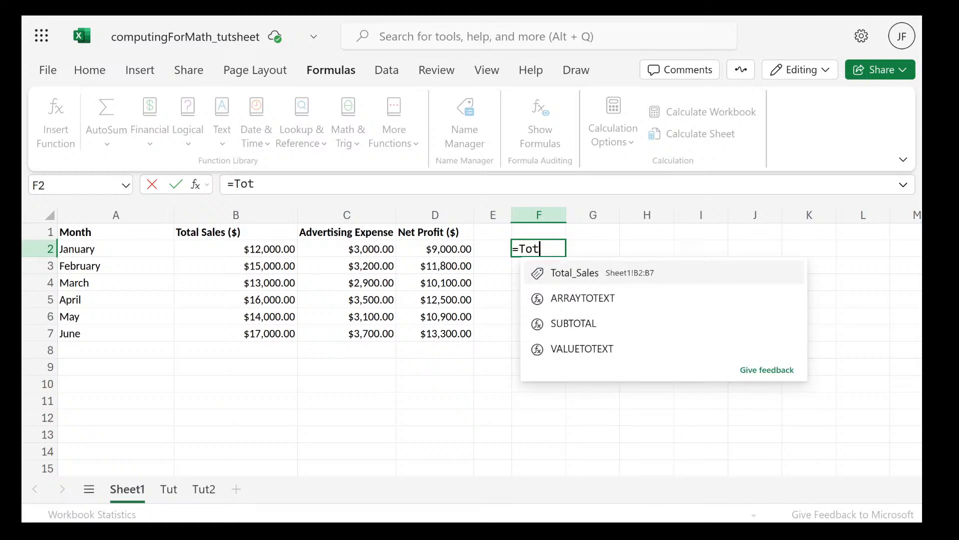
click(593, 275)
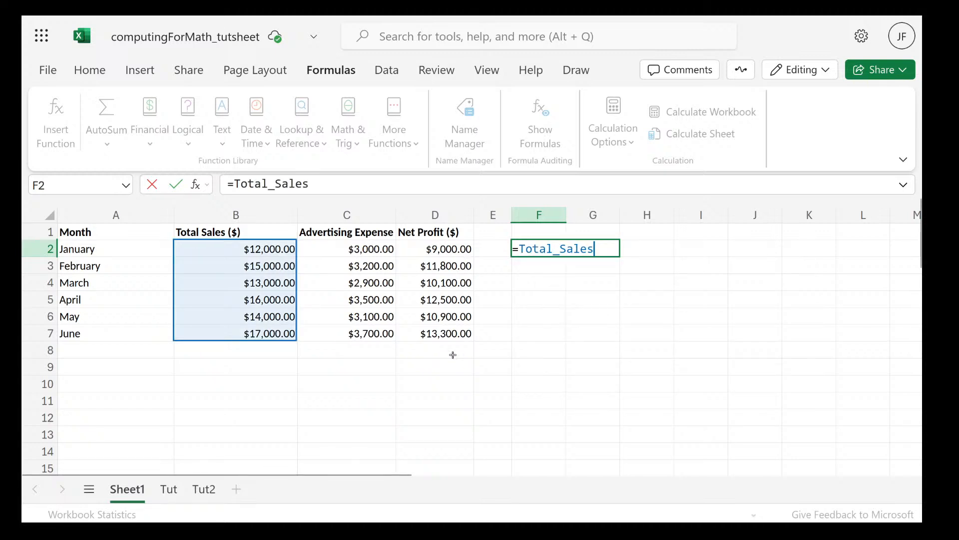
key(Return)
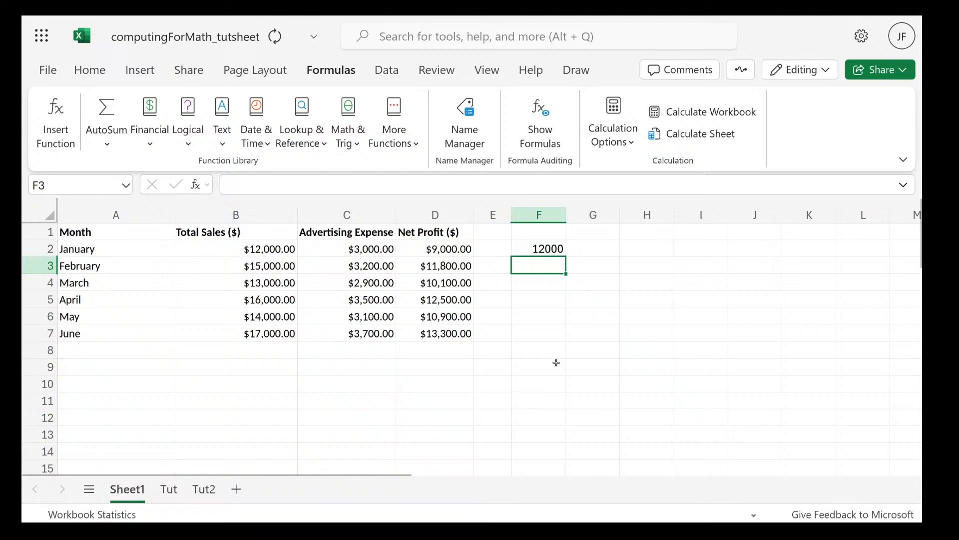
Wrap the name in cell F2 in a SUM function so the formula reads =SUM(Total_Sales)
click(538, 248)
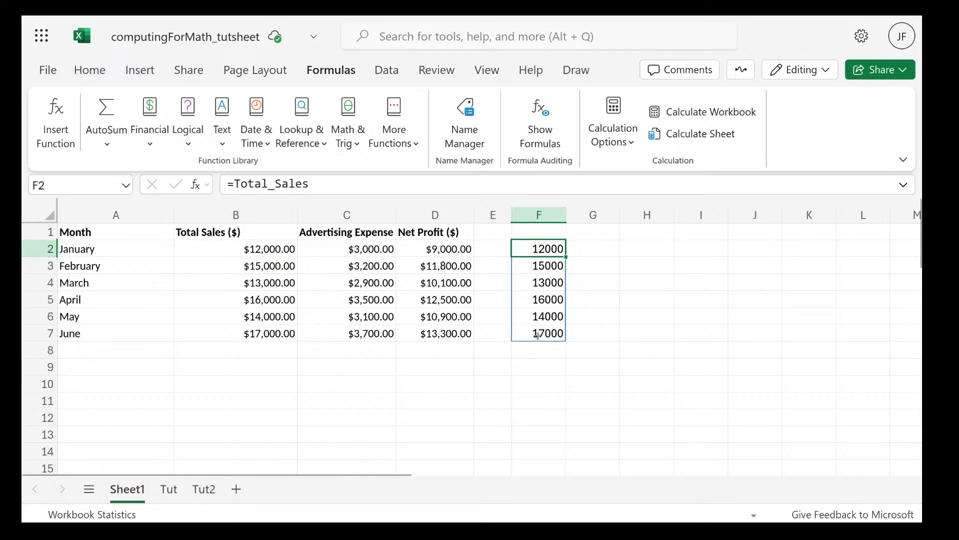
double_click(531, 253)
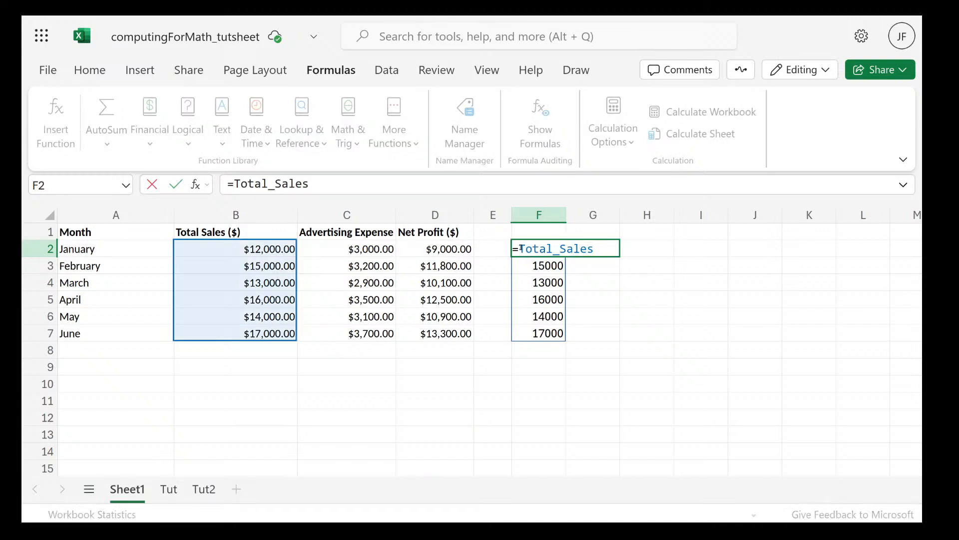
text(sum)
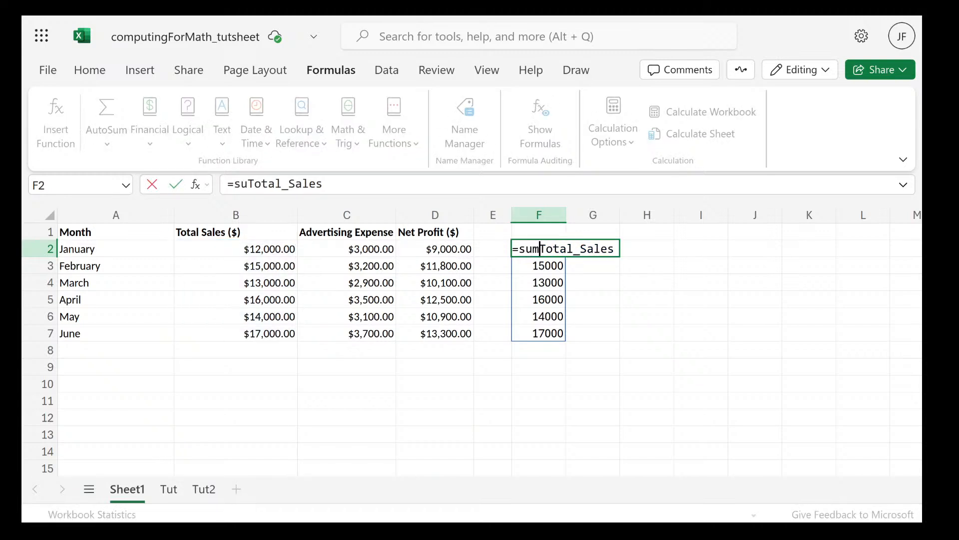
text(()
text())
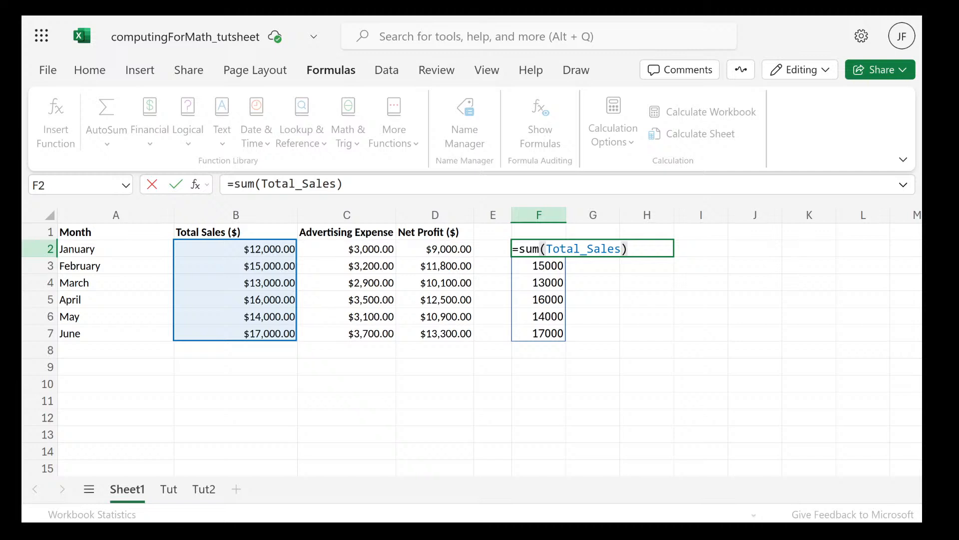
key(Return)
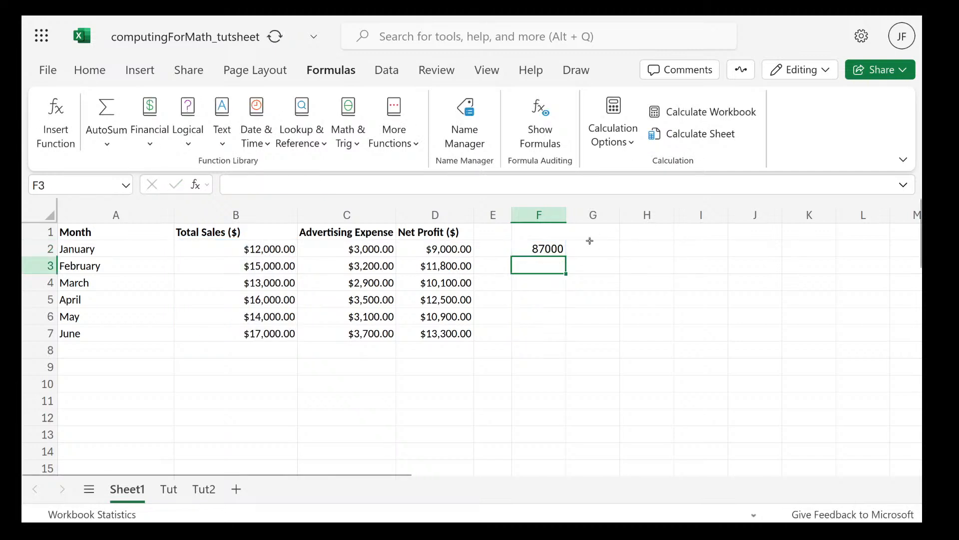
Examine the SUM formula in cell F2 and the range that its Total_Sales argument refers to
click(560, 250)
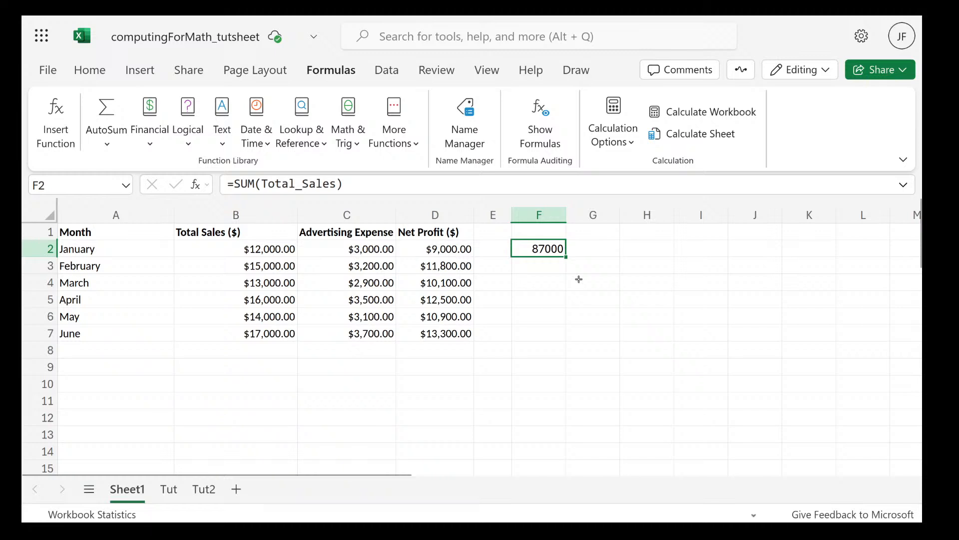
click(578, 276)
click(545, 247)
double_click(552, 247)
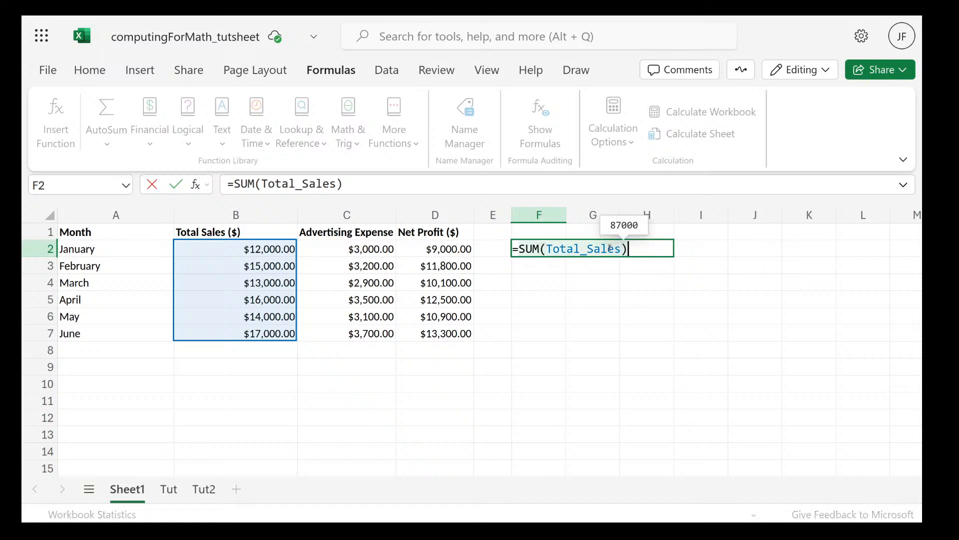
mouse_move(610, 248)
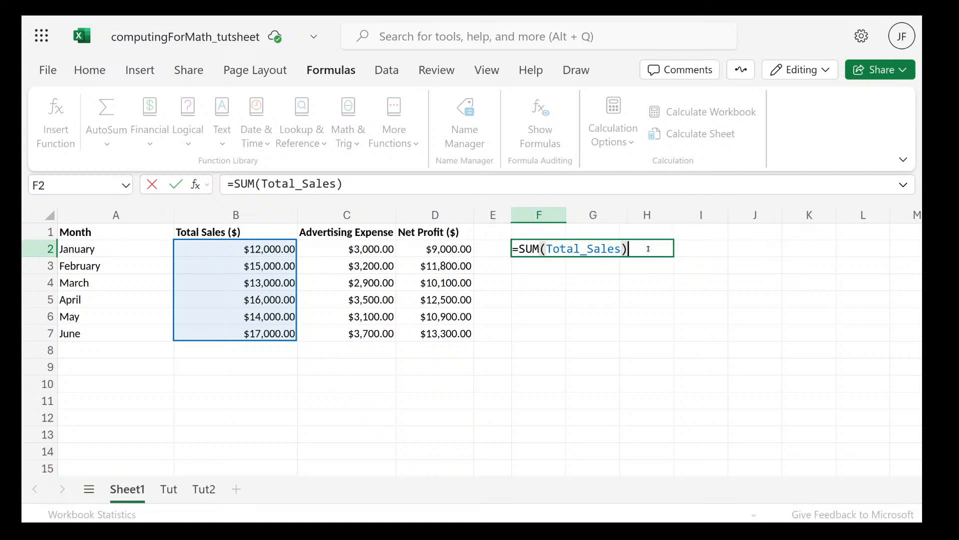
drag(622, 248, 557, 260)
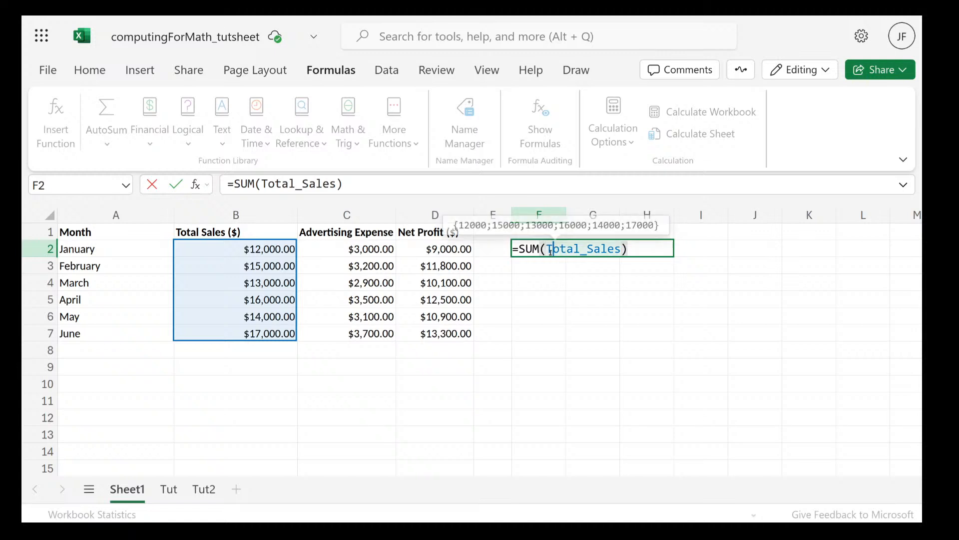
click(550, 250)
click(548, 250)
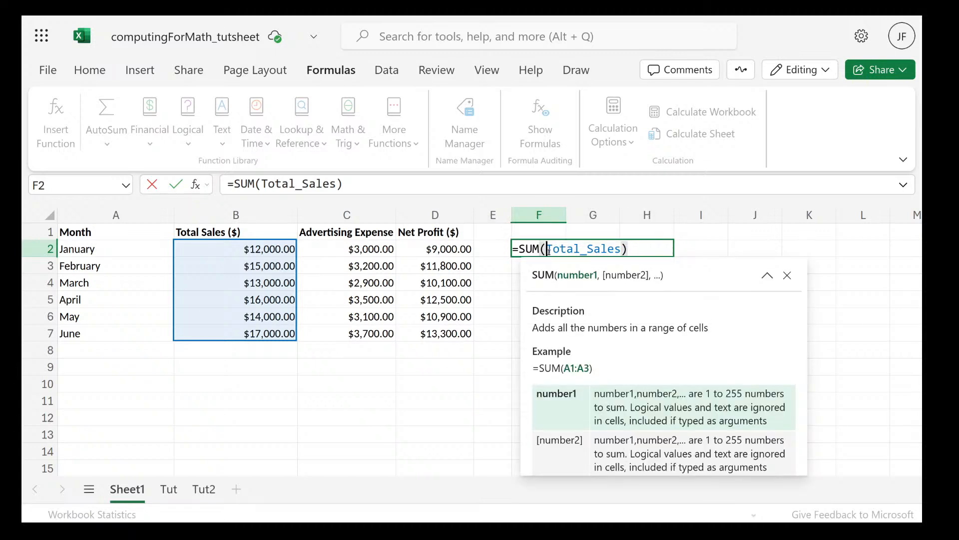
Remove the SUM function and its parentheses from the formula in F2, leaving =Total_Sales
click(652, 254)
key(BackSpace)
click(567, 250)
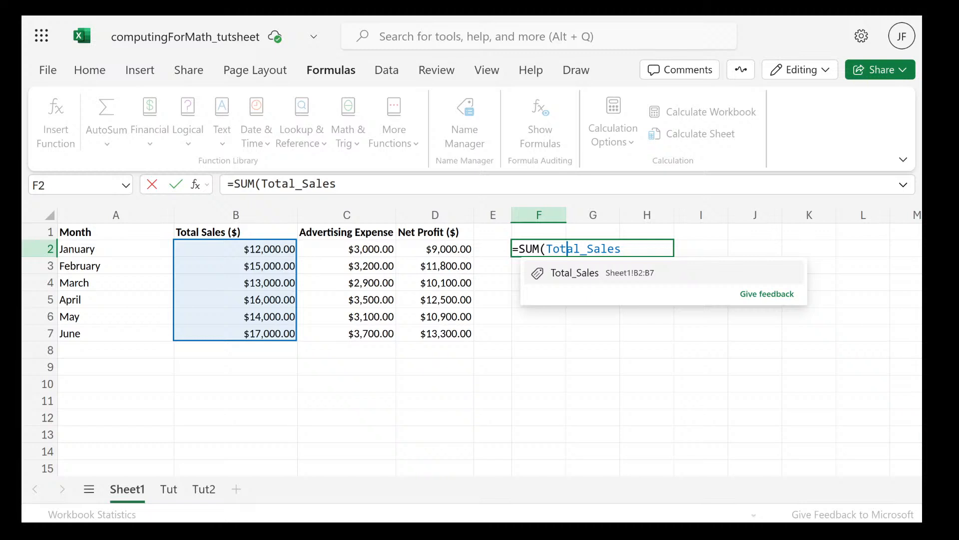
click(545, 249)
key(BackSpace)
key(BackSpace)
key(BackSpace)
key(BackSpace)
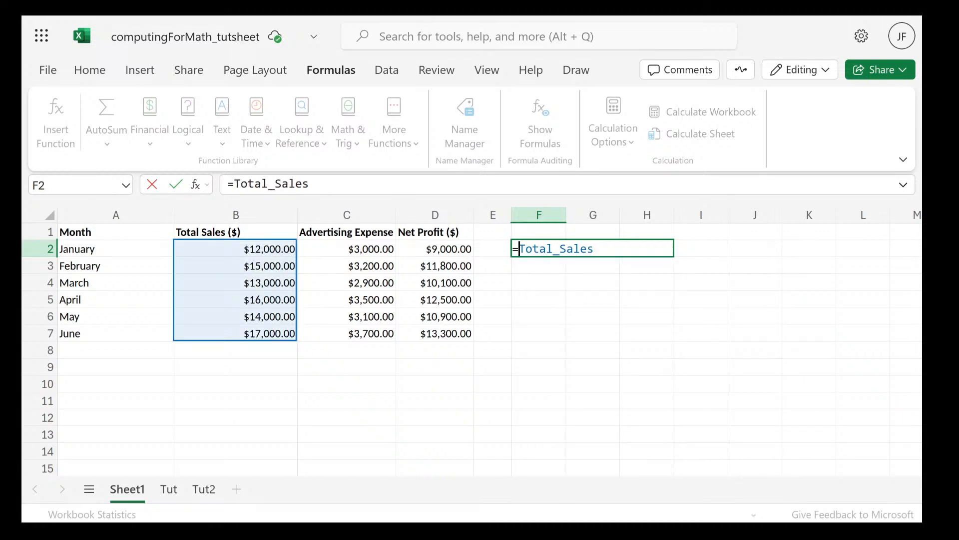
Delete the remaining formula from cell F2 and move to empty cell I11
mouse_move(576, 248)
click(600, 252)
key(BackSpace)
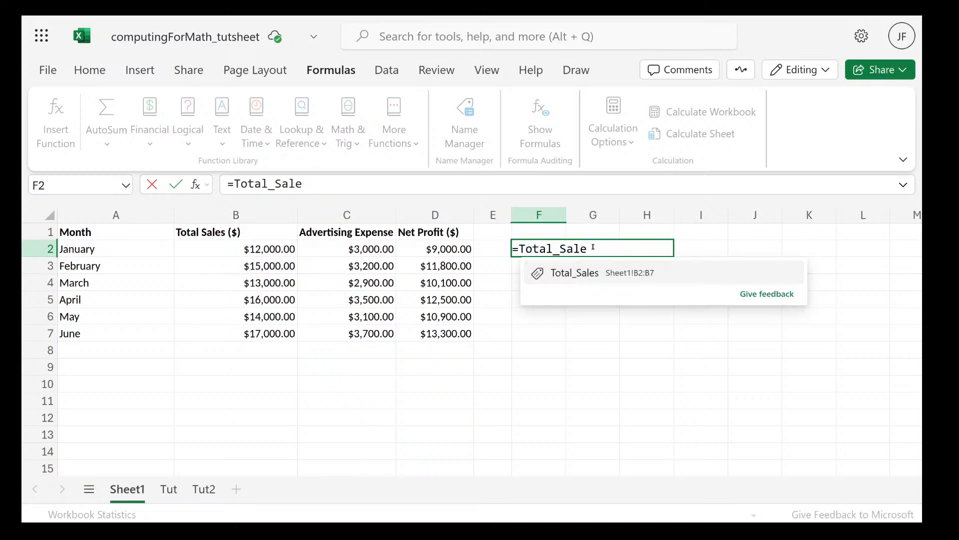
key(BackSpace)
key(BackSpace)
key(BackSpace)
key(BackSpace)
key(BackSpace)
key(BackSpace)
key(BackSpace)
key(BackSpace)
key(BackSpace)
key(BackSpace)
key(BackSpace)
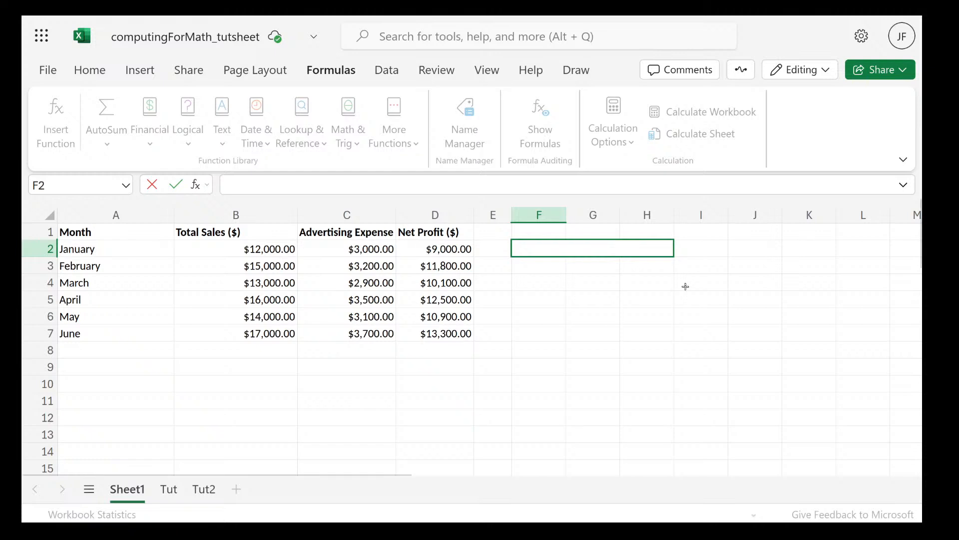
click(699, 400)
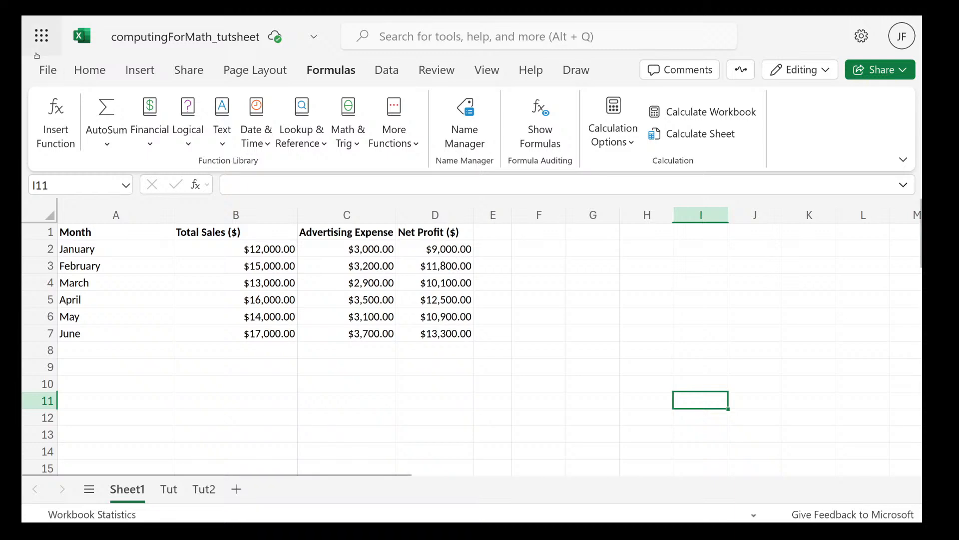
Switch to the lecture PDF in Firefox and go past Names in Formulas to the array formulas slide
key(super)
click(411, 338)
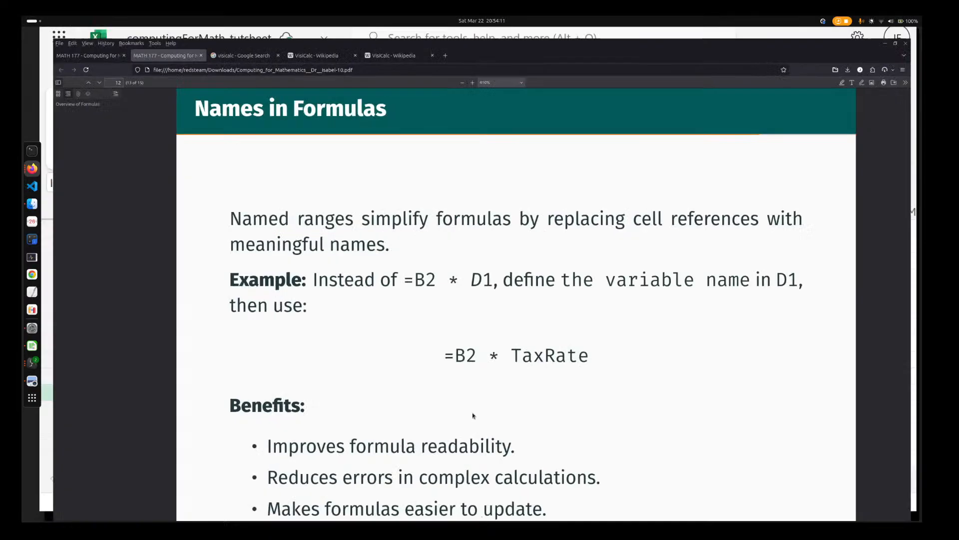
scroll(460, 346, down, 7)
scroll(460, 348, down, 3)
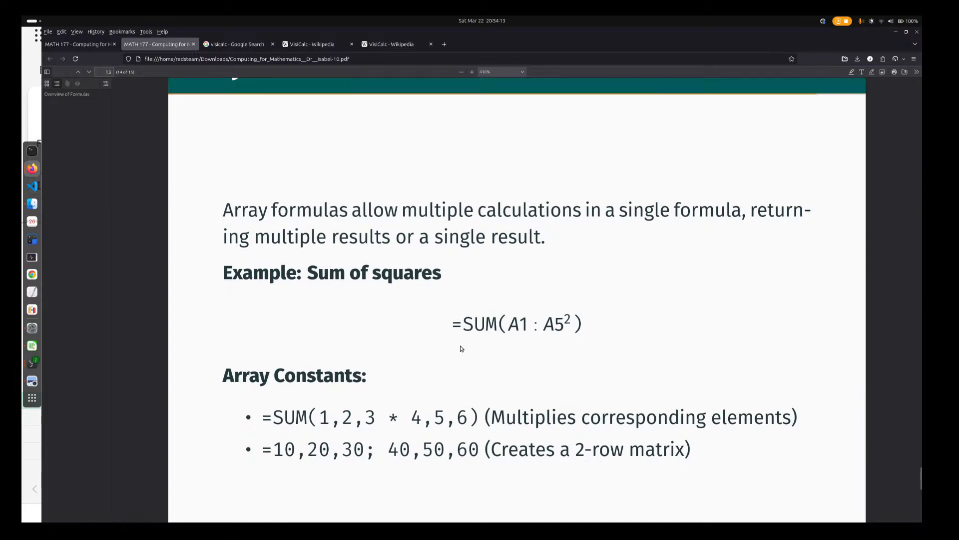
Go back over the Names in Formulas slide and switch to the computingForMath_tutsheet workbook in Excel
scroll(460, 349, up, 5)
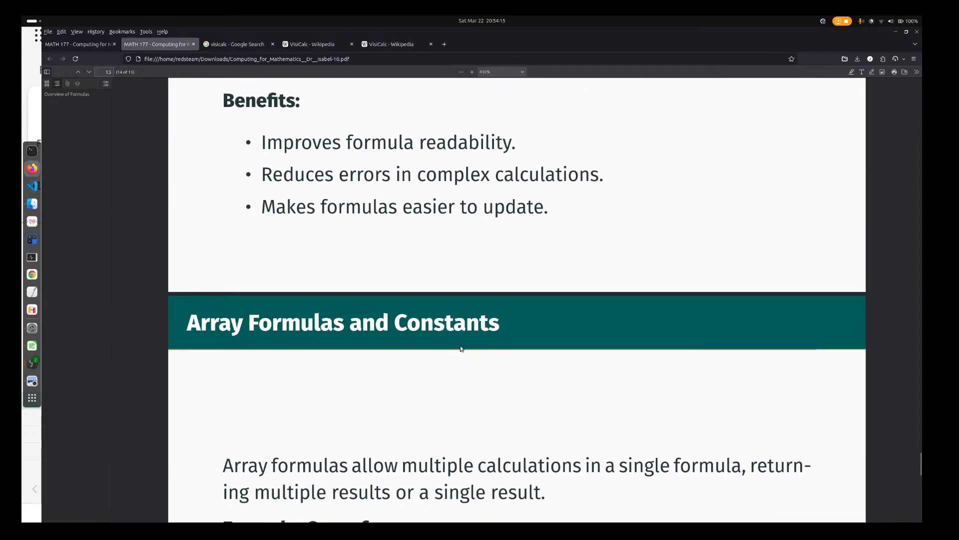
scroll(437, 300, up, 5)
scroll(439, 297, down, 4)
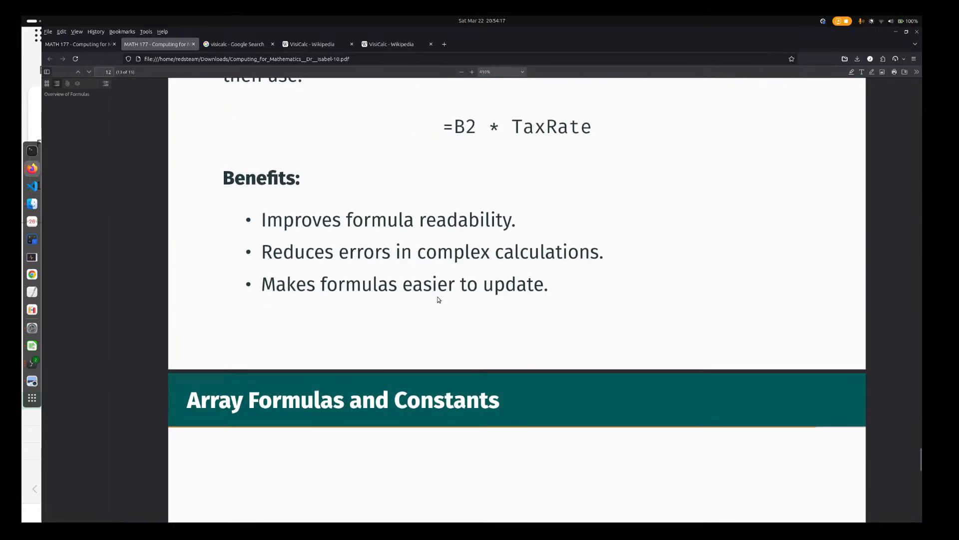
scroll(393, 366, down, 3)
scroll(393, 368, up, 5)
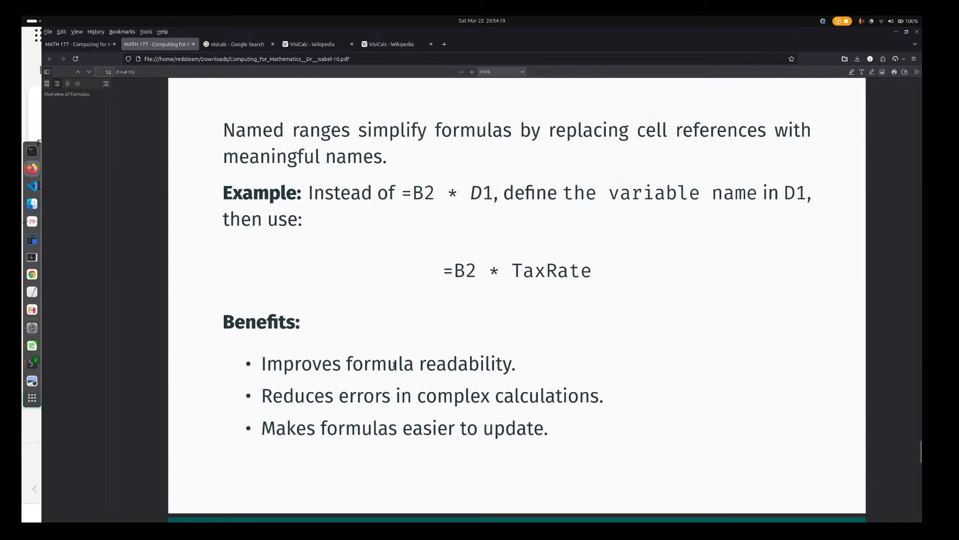
key(super)
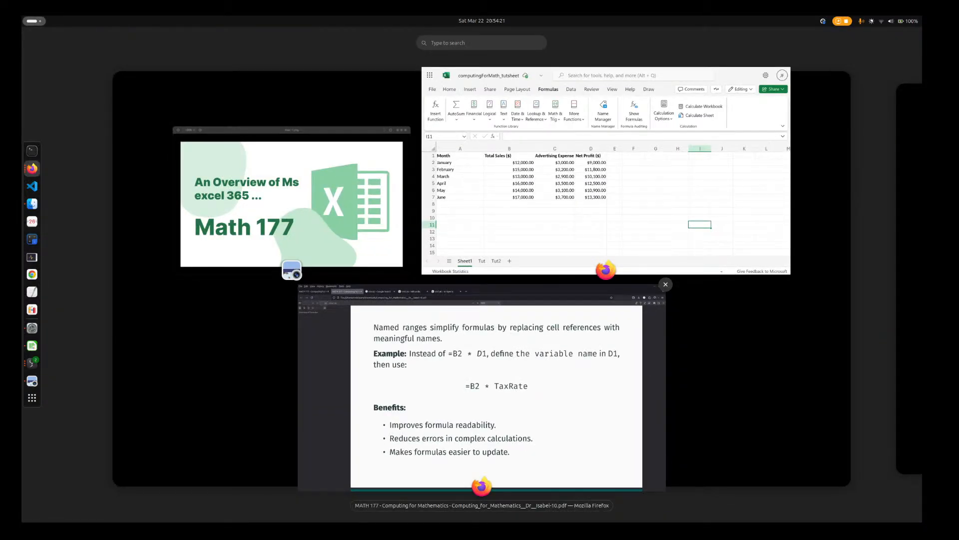
click(666, 264)
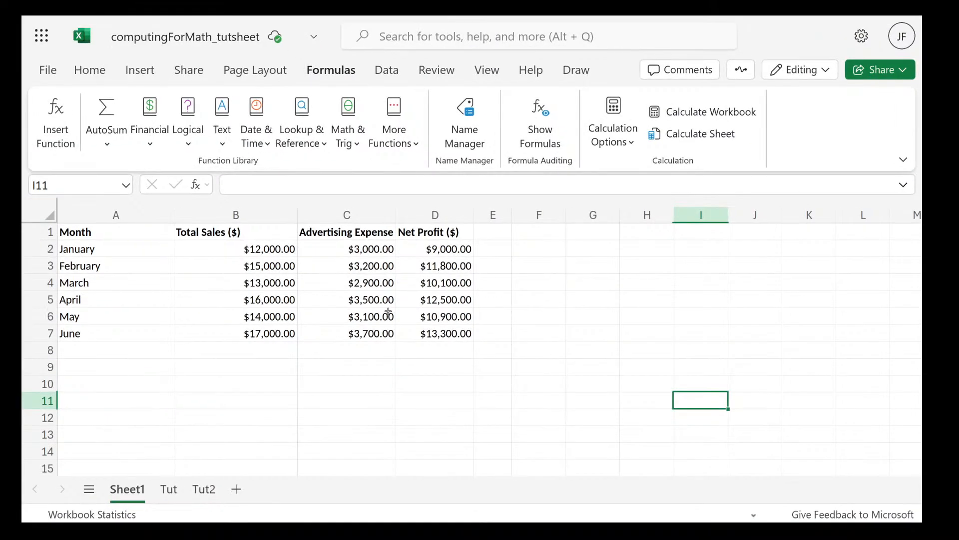
Choose cell A14 on Sheet1 and locate the hourly rate in cell E48 of the Tut sheet before returning to Sheet1
scroll(267, 409, down, 3)
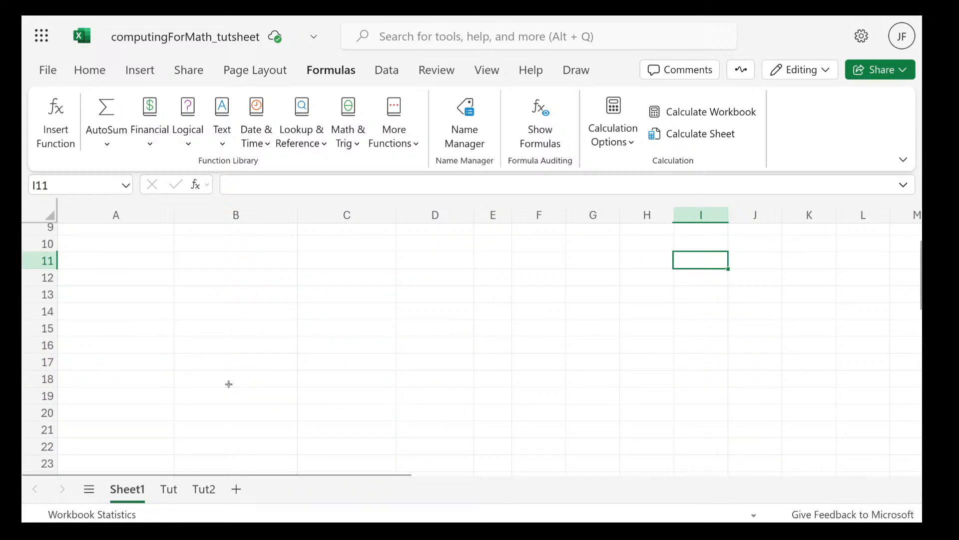
click(97, 316)
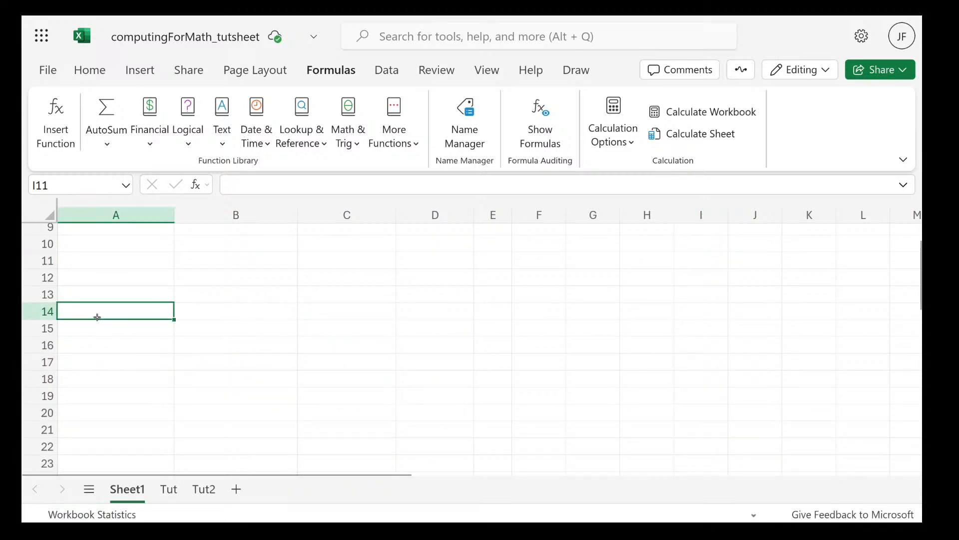
click(177, 493)
click(229, 265)
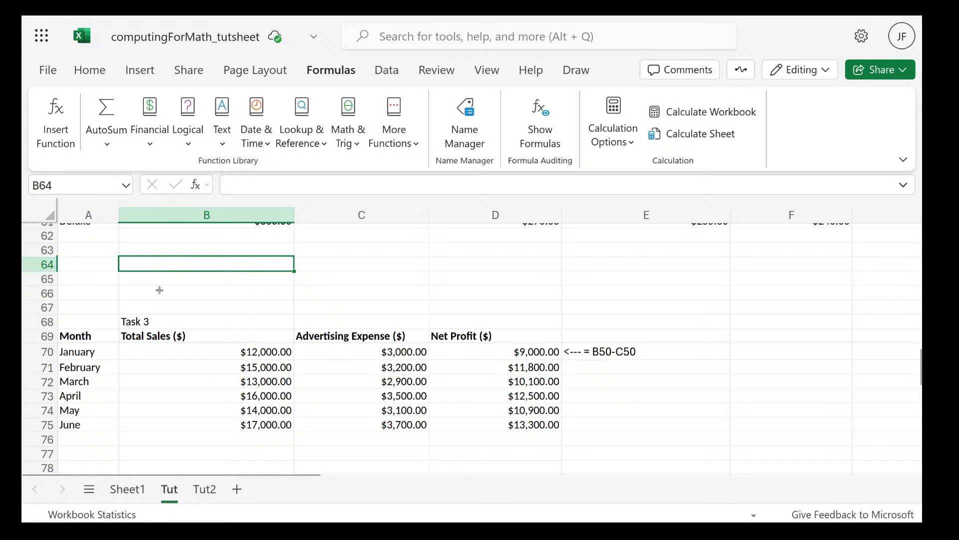
click(115, 489)
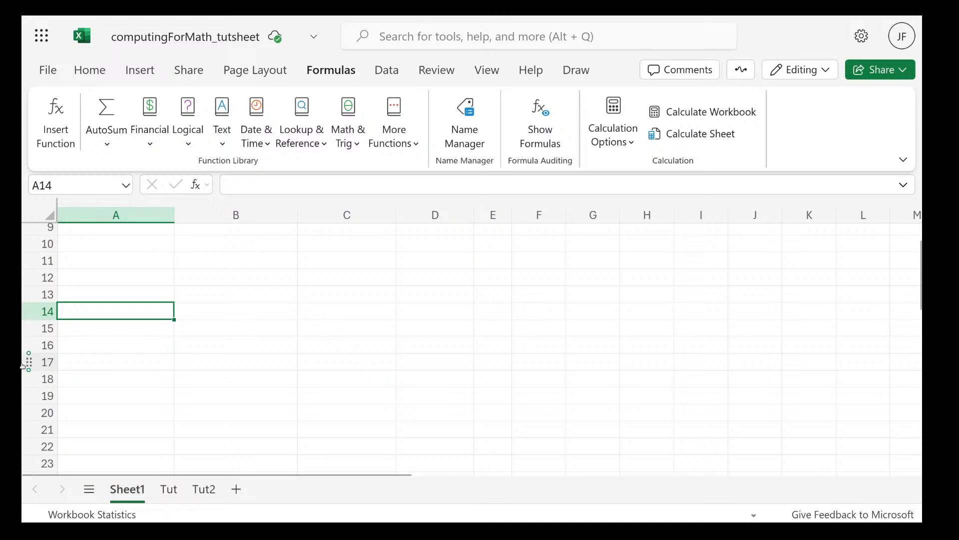
click(169, 488)
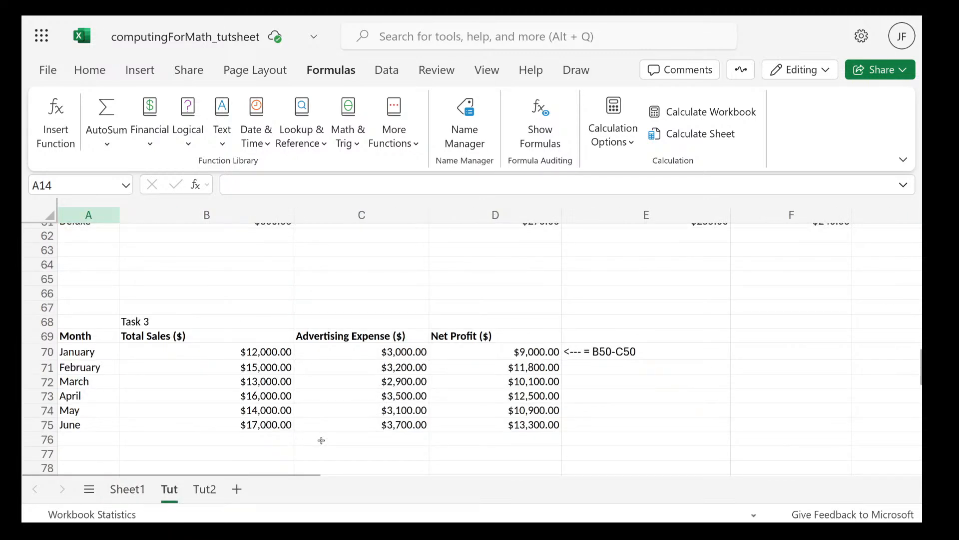
scroll(416, 395, up, 6)
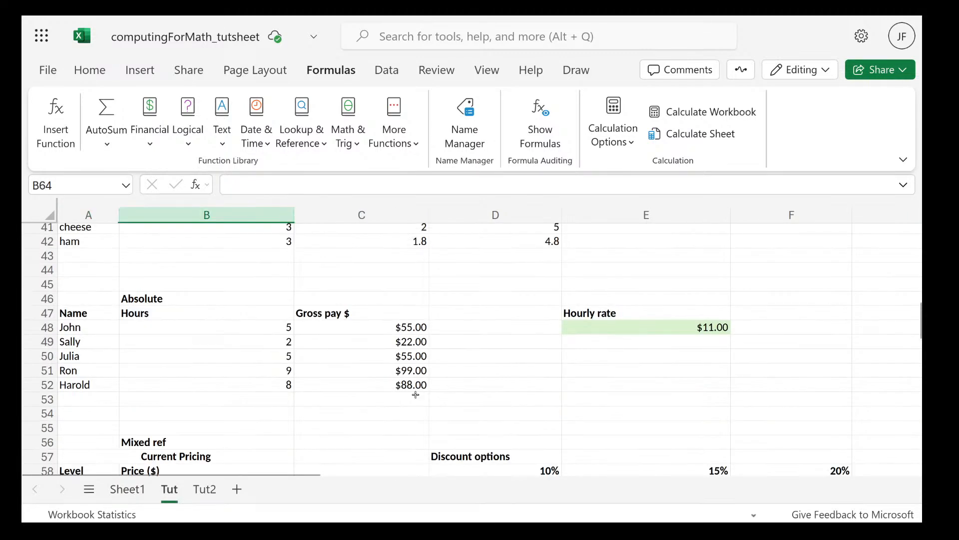
click(712, 327)
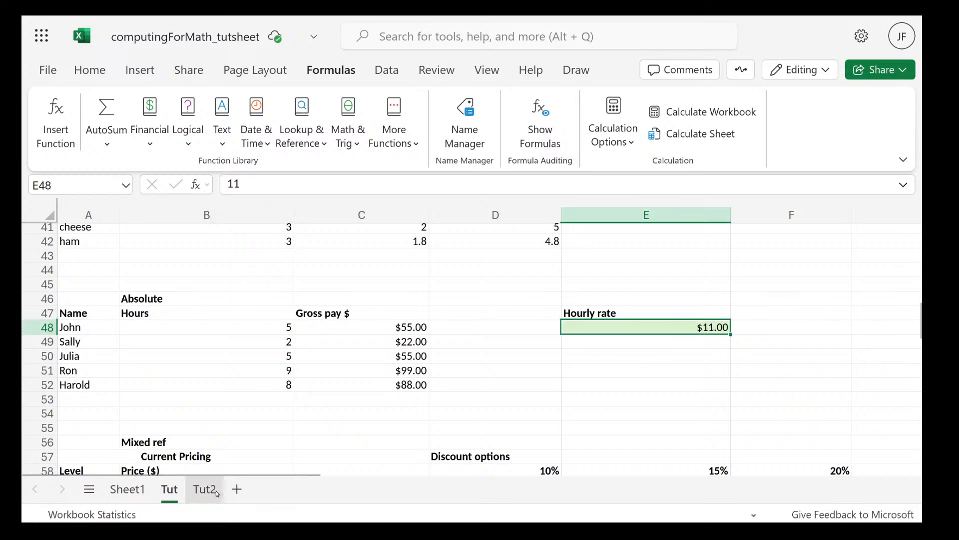
click(127, 490)
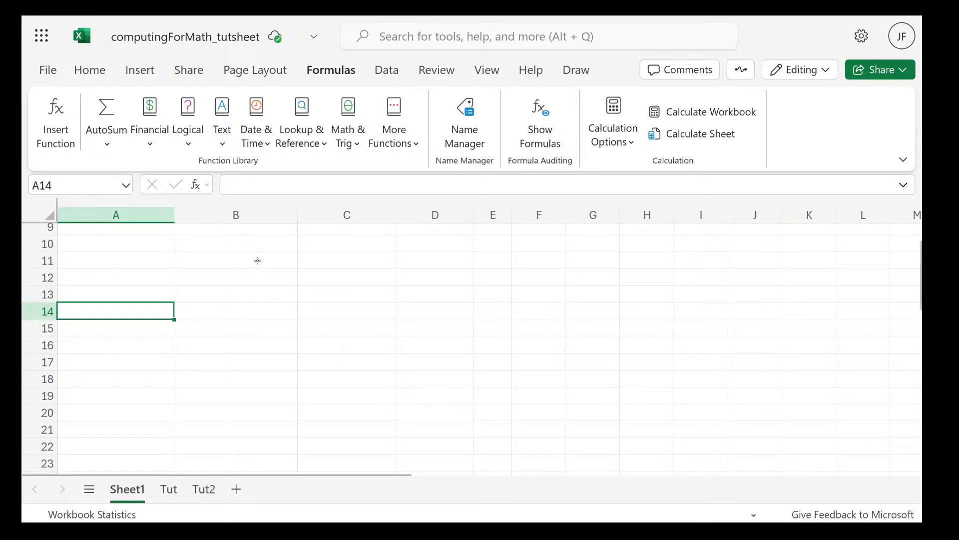
Enter a formula in Sheet1's cell A14 that references the hourly rate in Tut!E48, and reopen it for inspection
text(=)
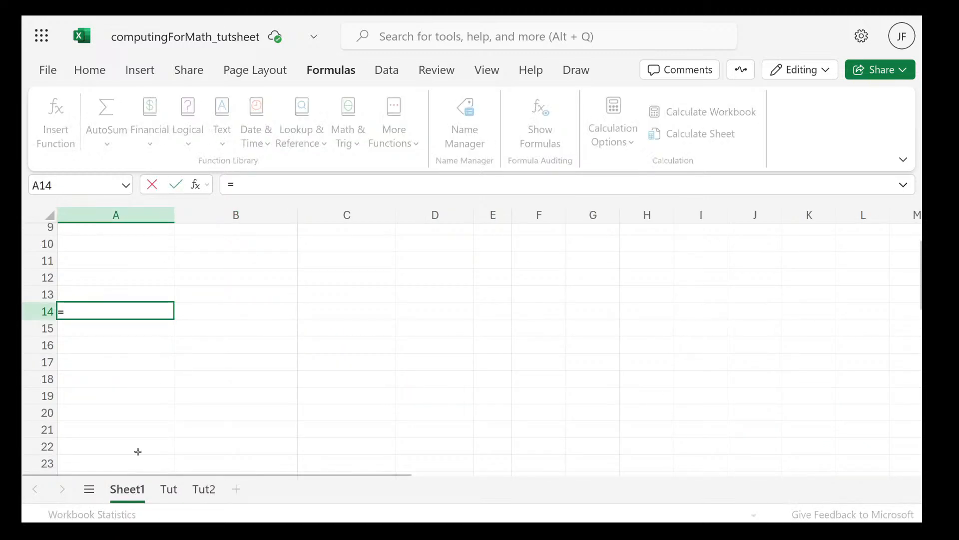
click(169, 492)
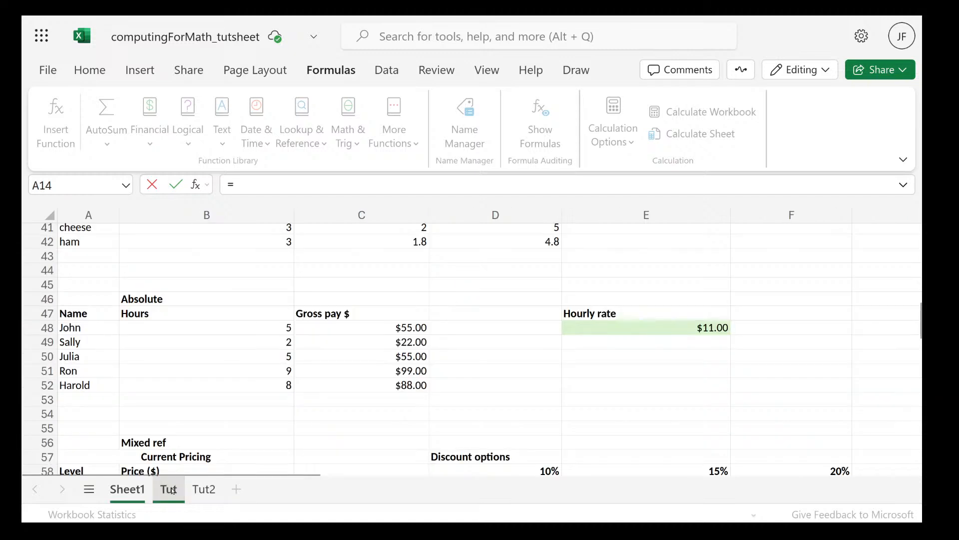
click(629, 325)
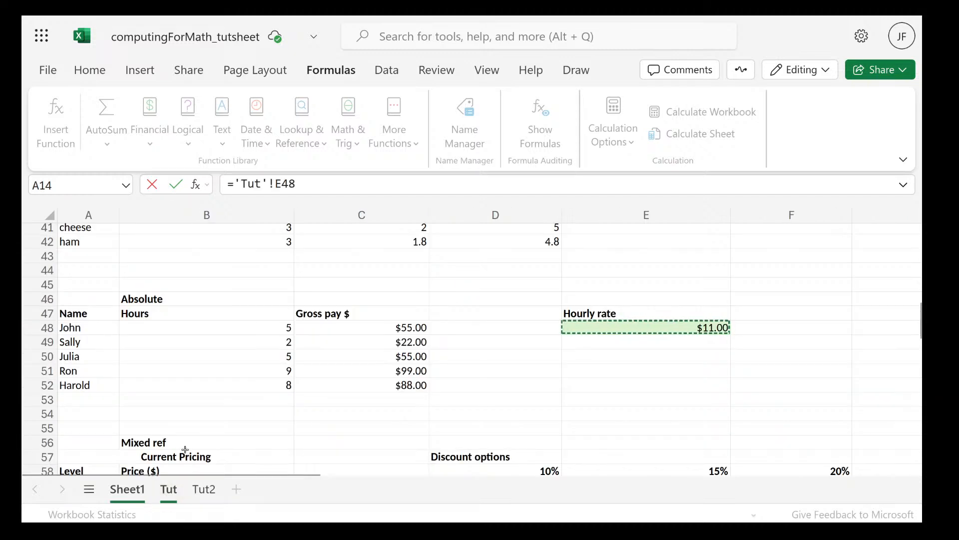
click(126, 489)
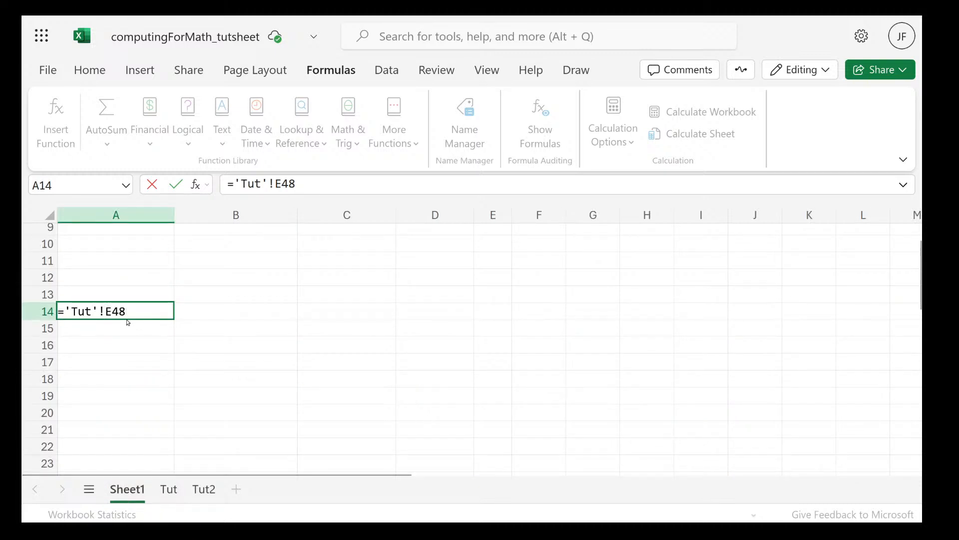
key(Return)
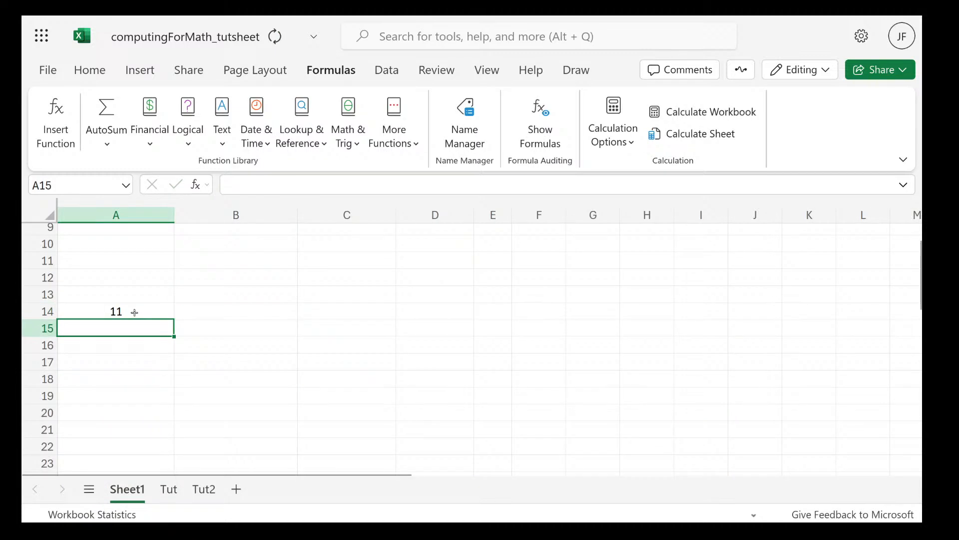
click(134, 312)
double_click(135, 312)
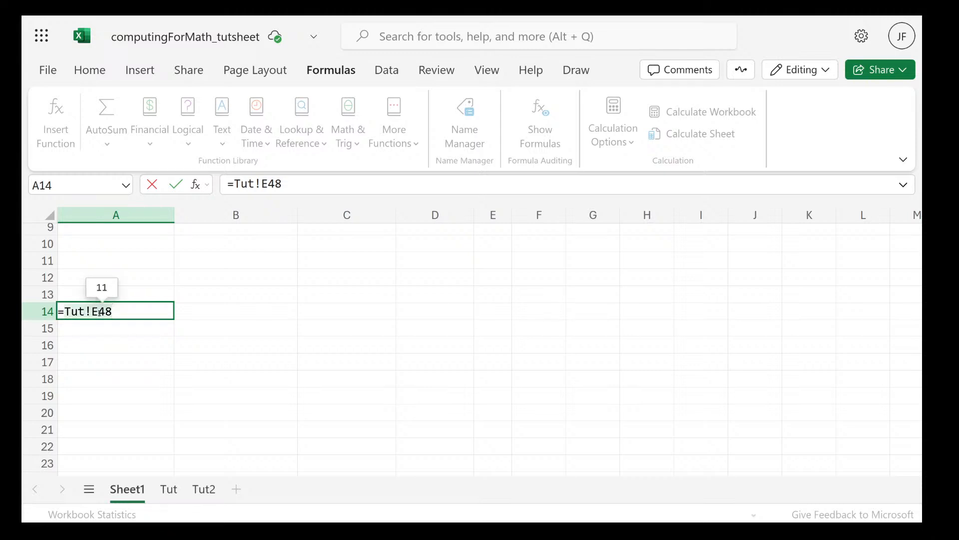
Enter the cross-sheet reference =Tut!A48 in cell A15 of Sheet1, checking the Tut sheet for the source cell
click(83, 330)
text(=)
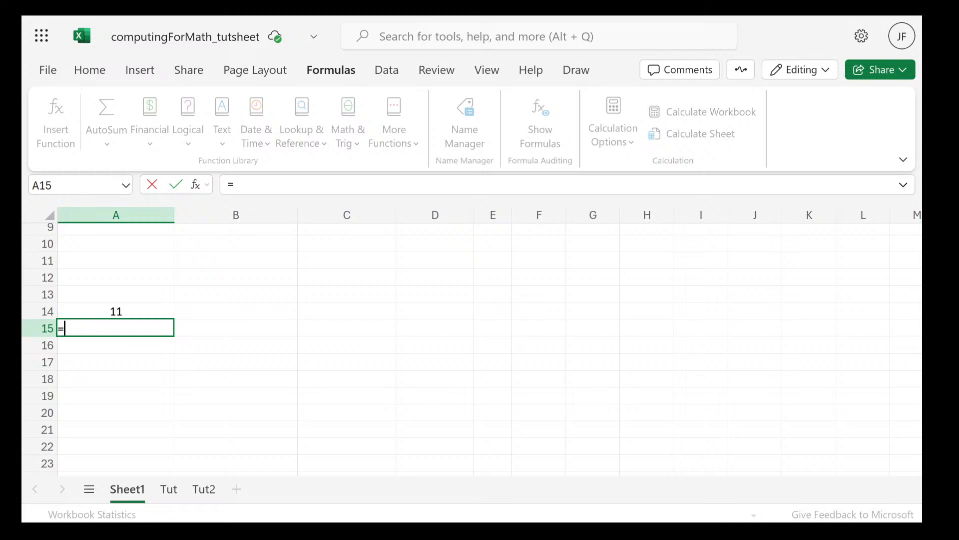
text(Tut)
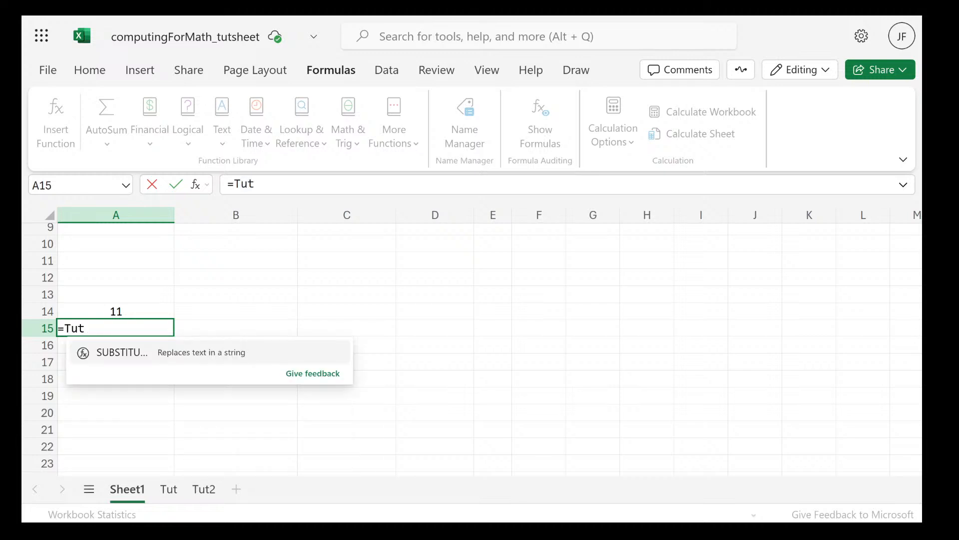
text(!)
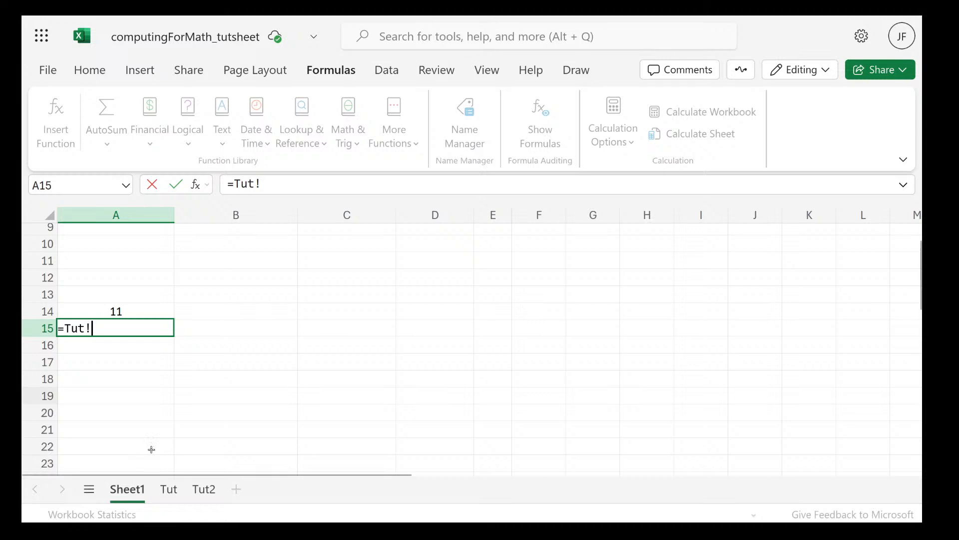
click(170, 490)
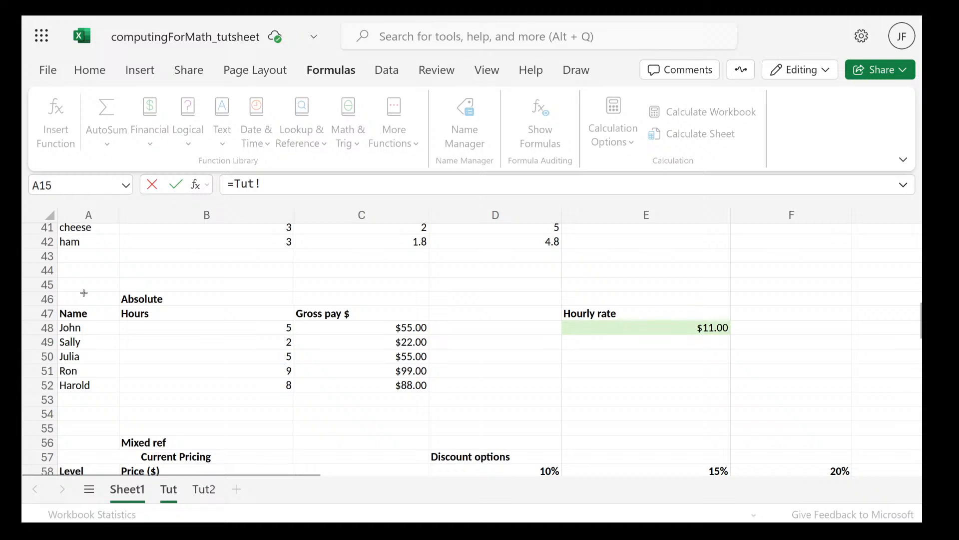
click(130, 495)
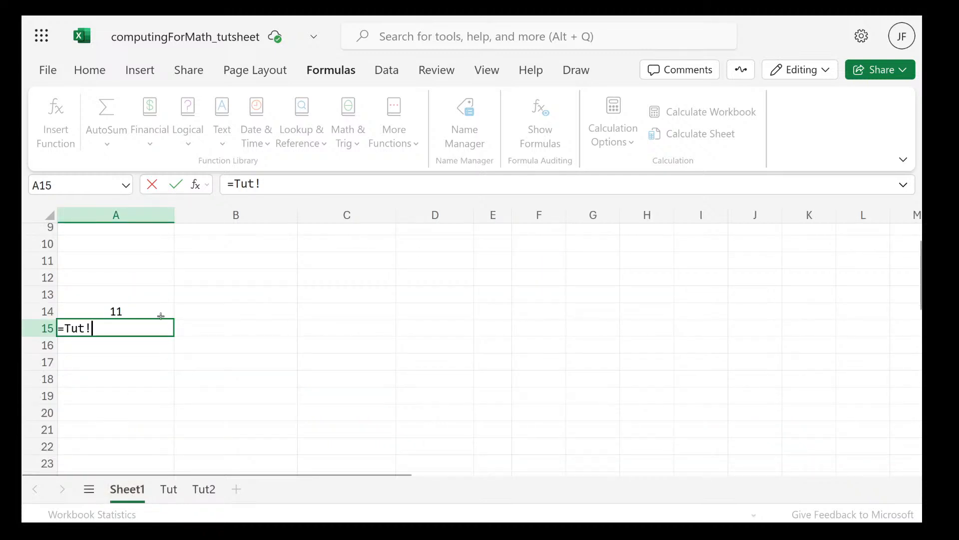
text(a)
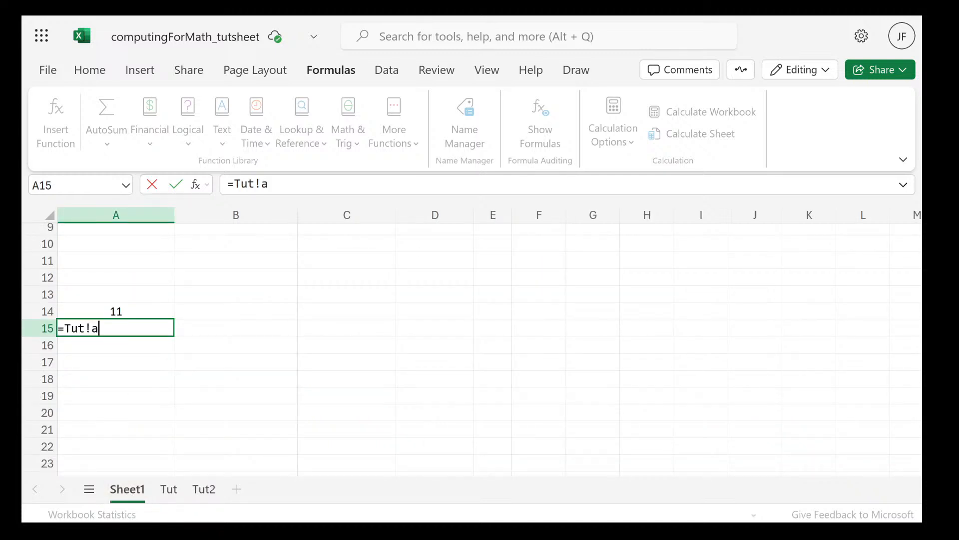
text(48)
key(Return)
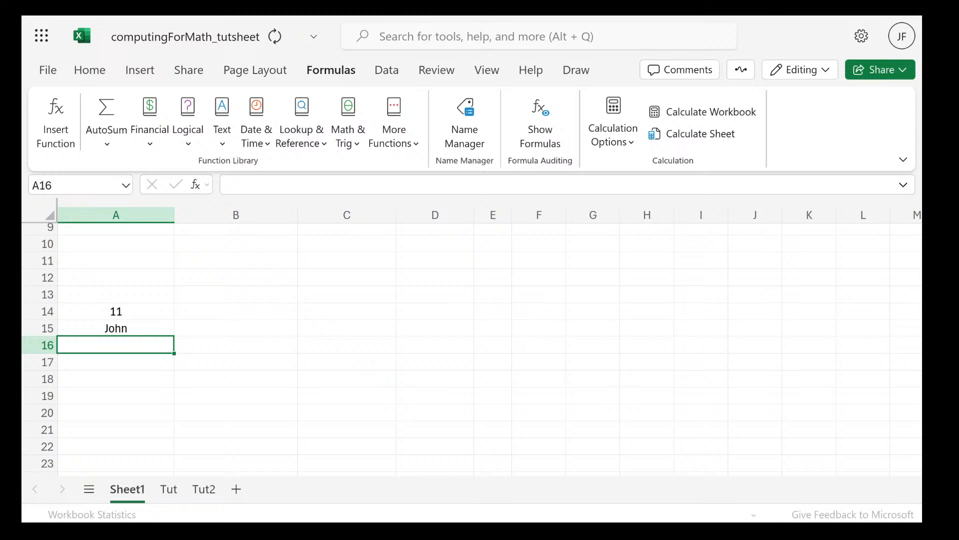
Compare the cross-sheet formulas stored in cells A15 and A14
click(124, 322)
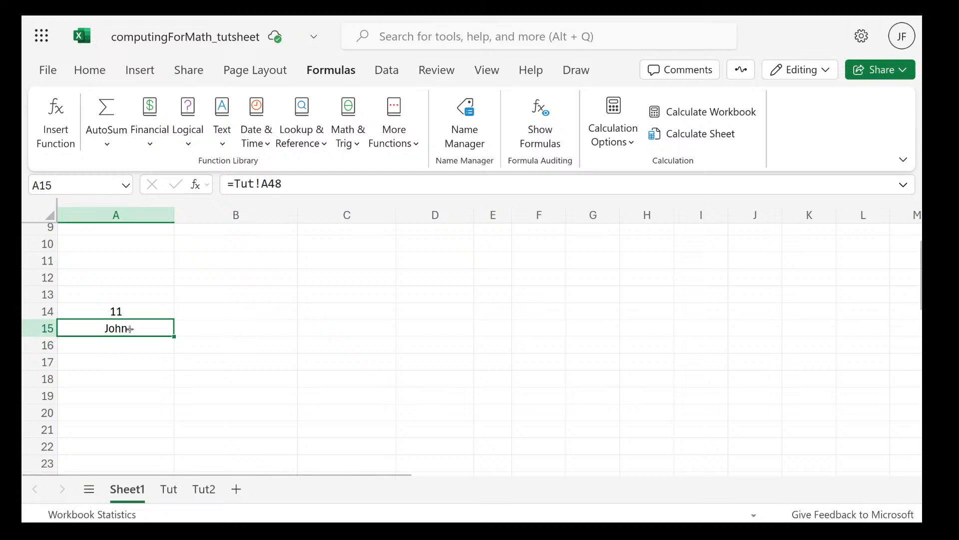
click(128, 317)
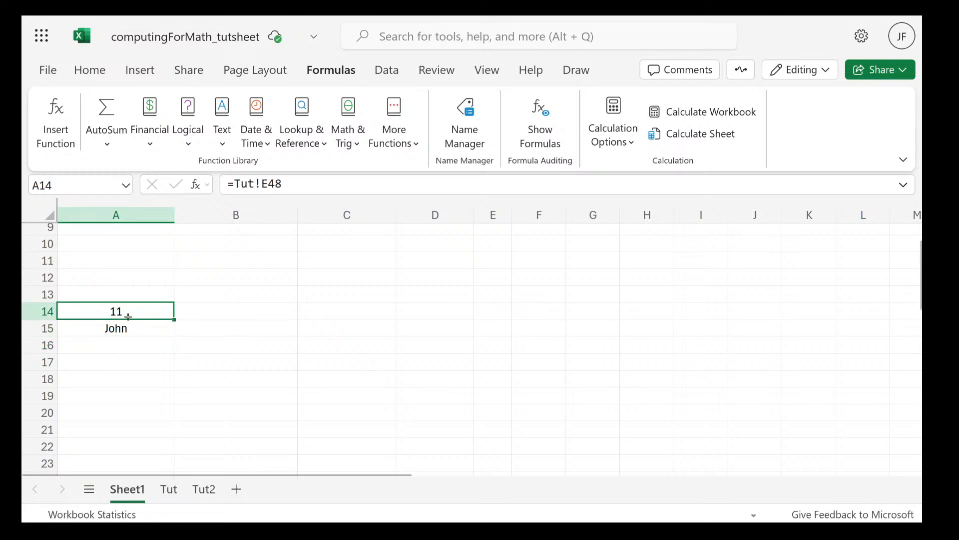
click(125, 340)
Try enclosing the sheet name in double quotes in cell A15, making the formula ="Tut"!A48
double_click(132, 333)
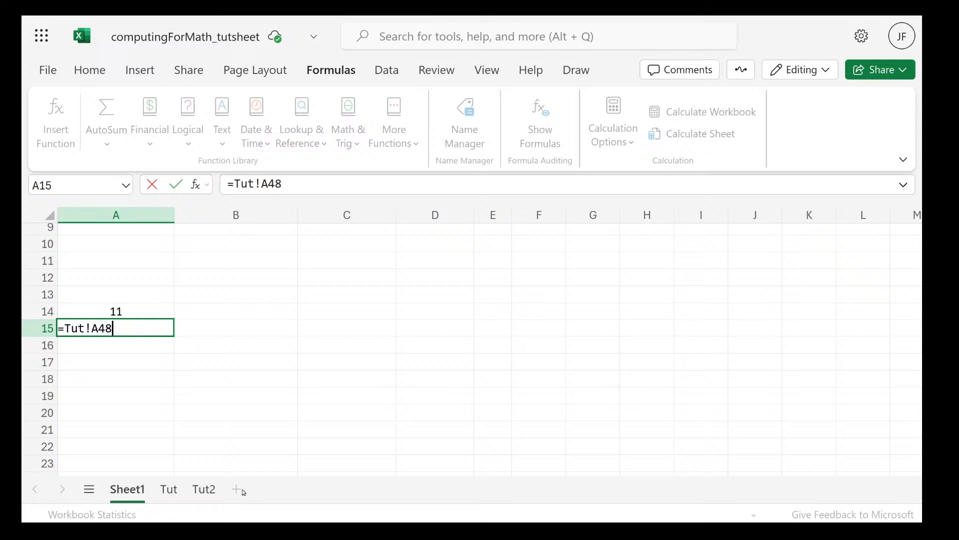
click(89, 329)
text(")
key(Left)
key(Left)
key(Left)
text(")
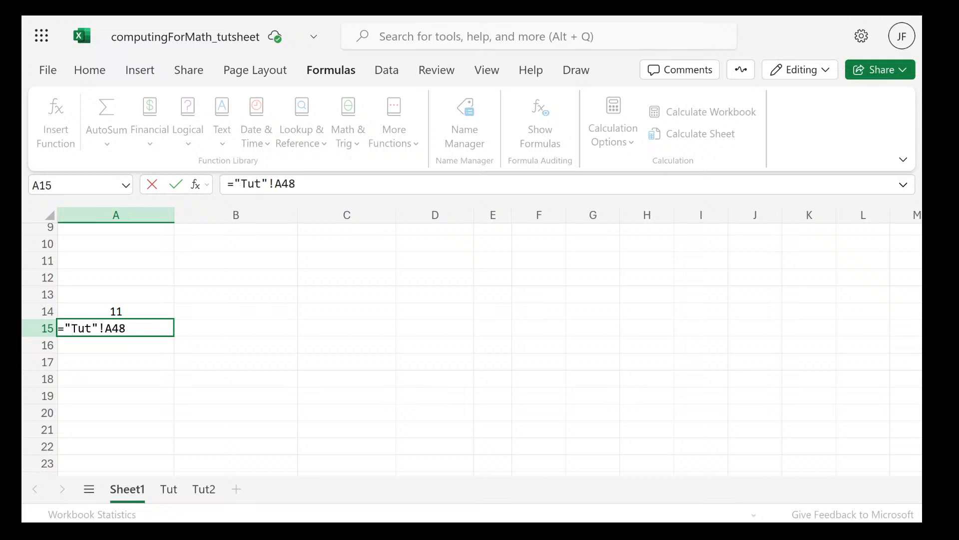
key(Right)
key(Right)
key(Right)
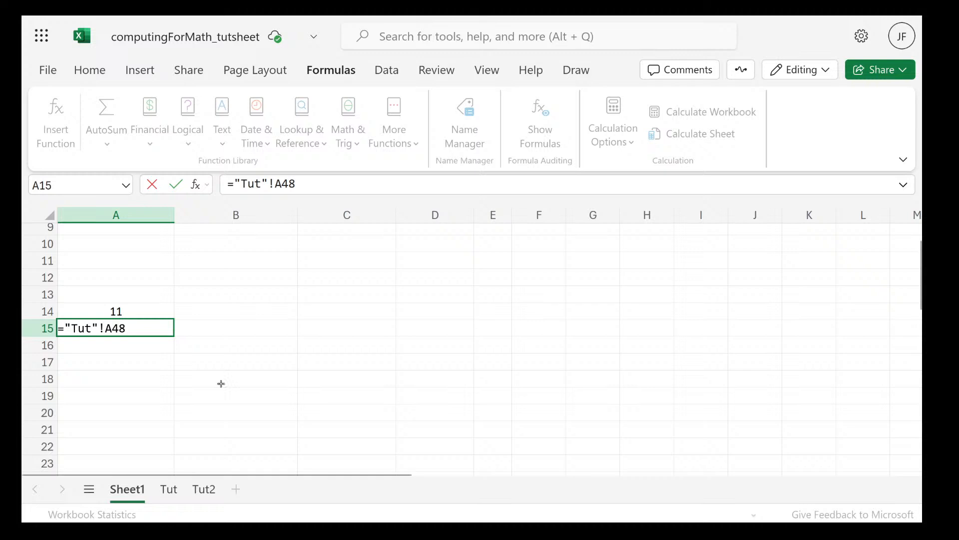
key(Return)
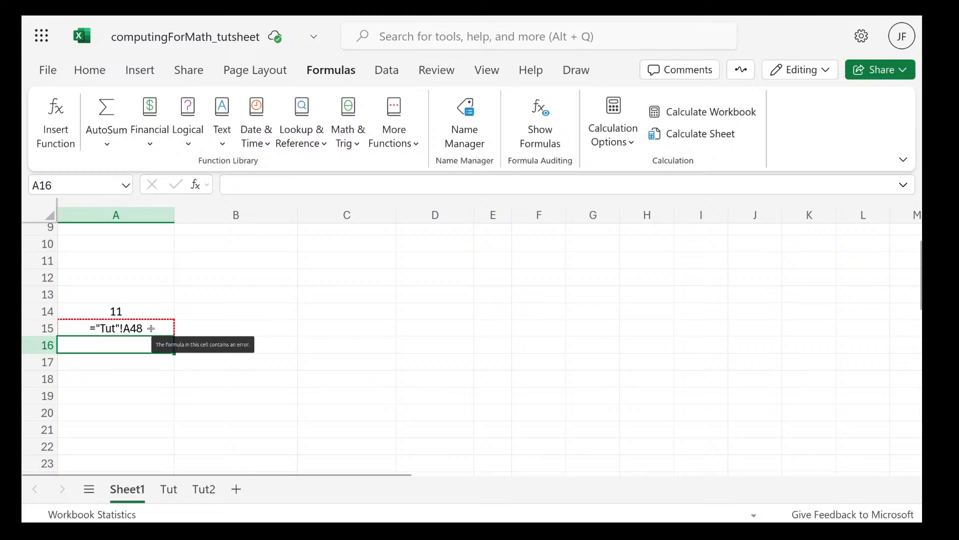
Try the closing quote after the exclamation mark in cell A15, making the formula ="Tut!"A48
double_click(151, 328)
click(105, 328)
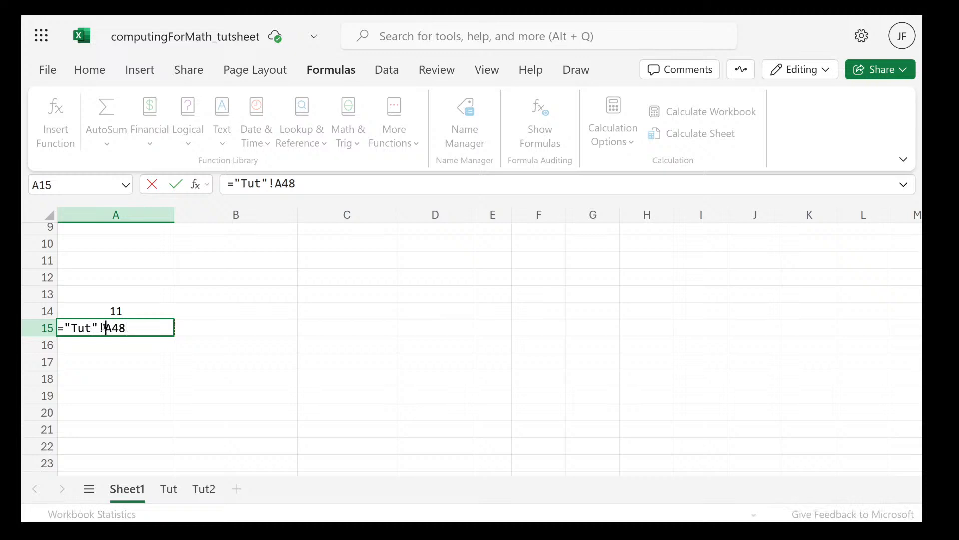
key(BackSpace)
key(Return)
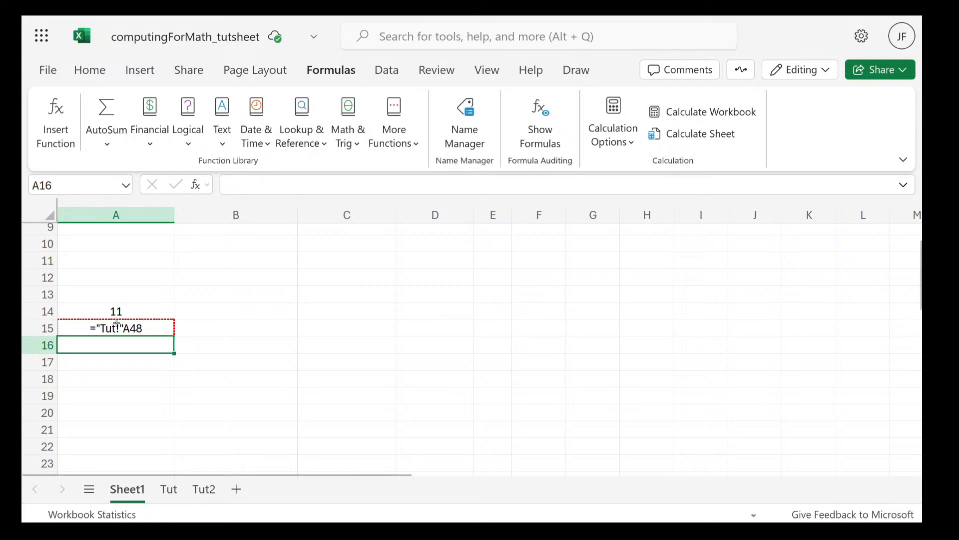
Try single quotes around the sheet name and exclamation mark in cell A15, making the formula ='Tut!'A48
click(119, 327)
double_click(120, 329)
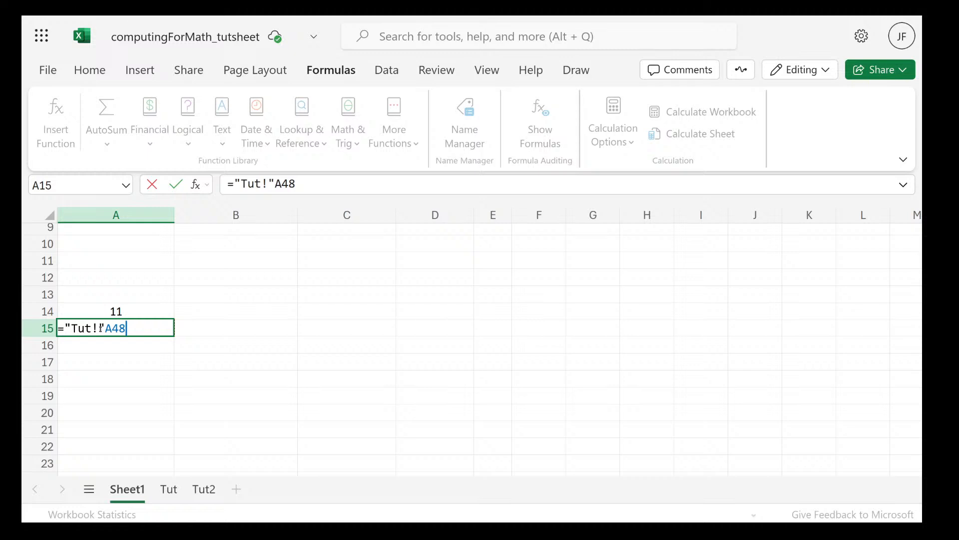
key(BackSpace)
key(BackSpace)
text(')
key(BackSpace)
text('Tut!)
key(Return)
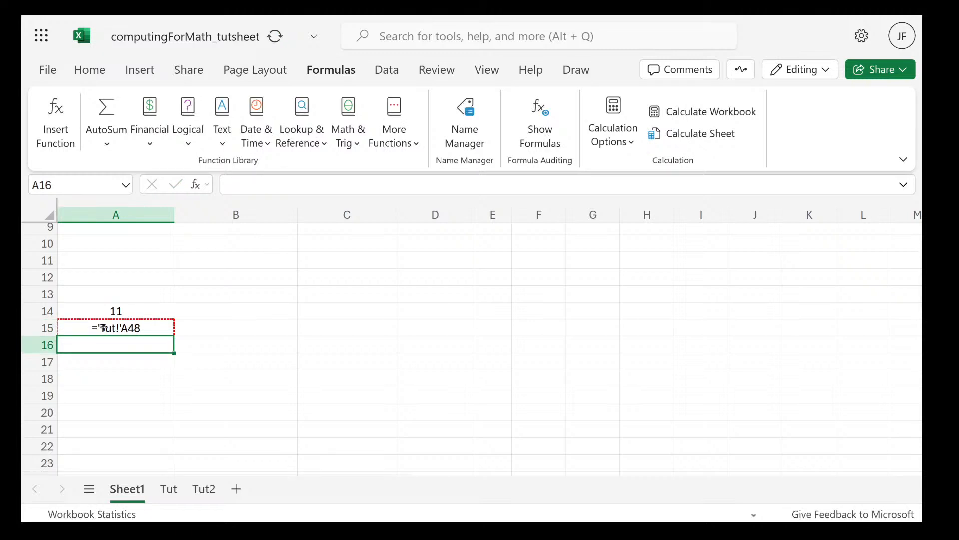
Correct the formula in cell A15 to ='Tut'!A48, with the exclamation mark outside the single quotes
click(127, 335)
double_click(127, 335)
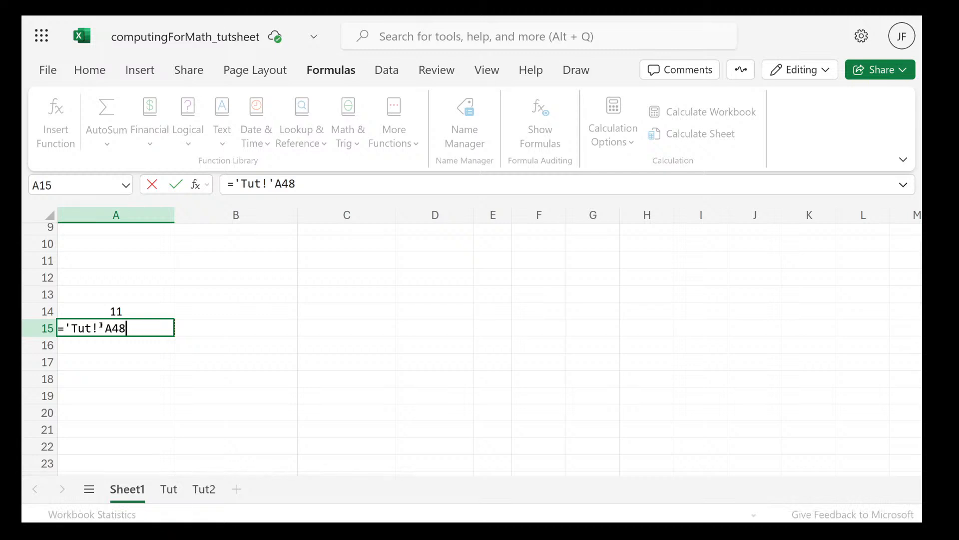
click(101, 327)
key(BackSpace)
key(Right)
text(!)
key(Return)
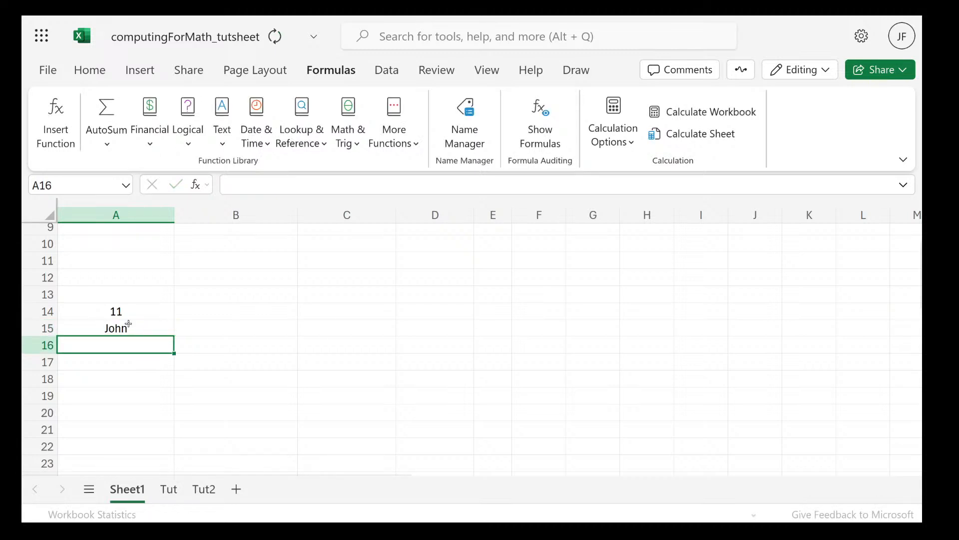
Inspect the stored cross-sheet formula in cell A15, leaving it without making changes
click(134, 327)
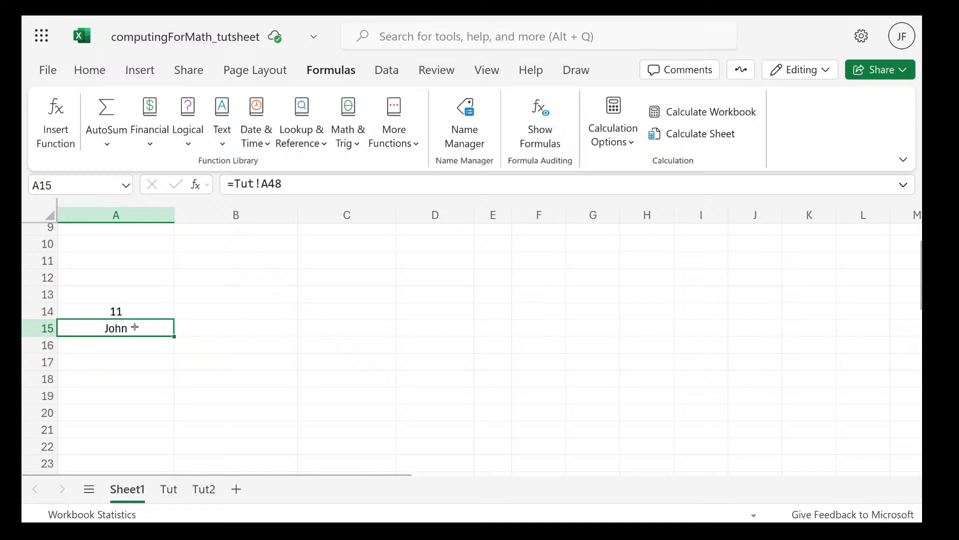
double_click(98, 326)
double_click(99, 327)
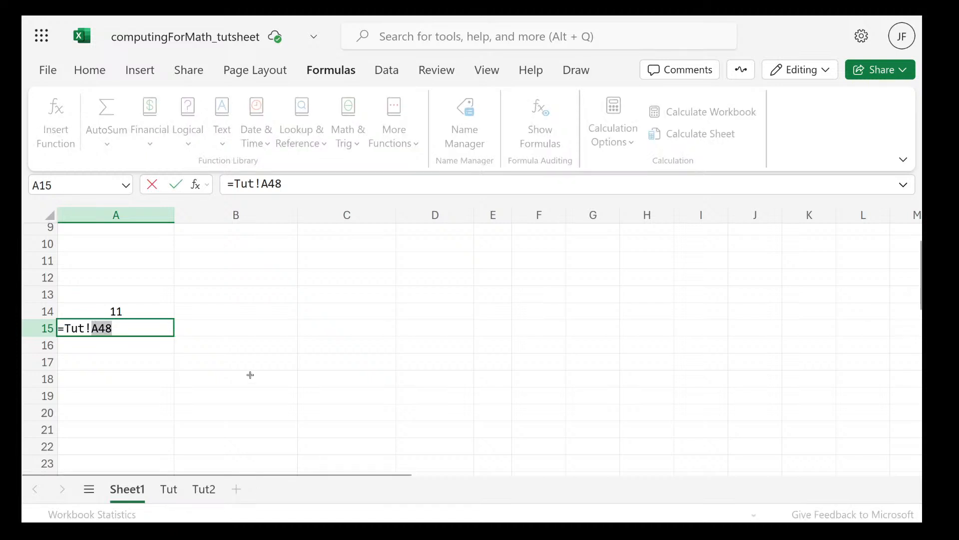
key(Escape)
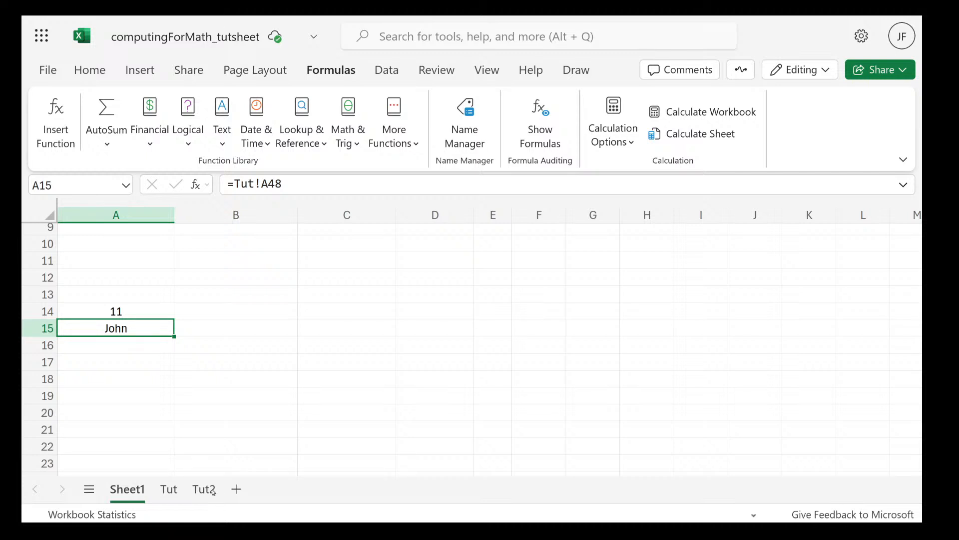
Add a new worksheet after Sheet1 and name it Full names
key(shift+F11)
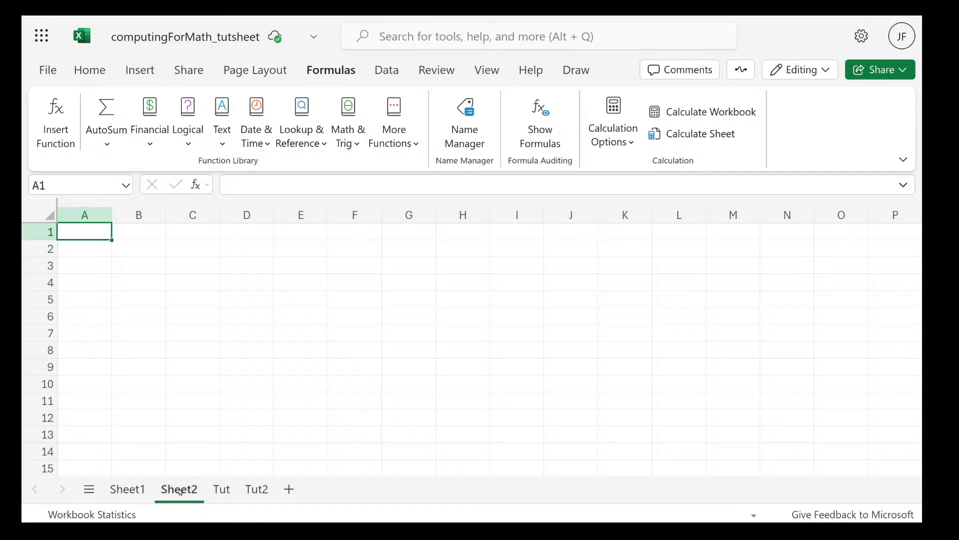
double_click(180, 491)
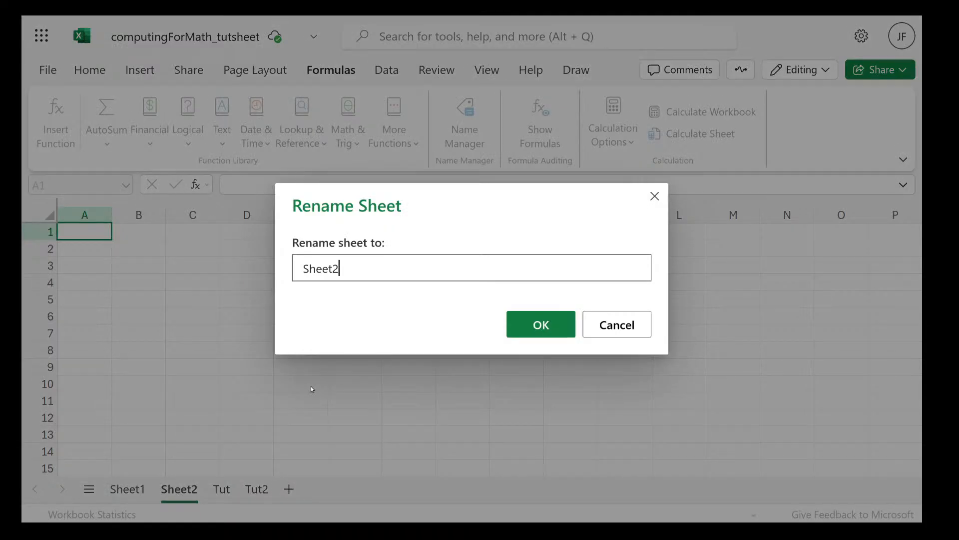
key(BackSpace)
key(BackSpace)
key(BackSpace)
key(BackSpace)
key(BackSpace)
key(BackSpace)
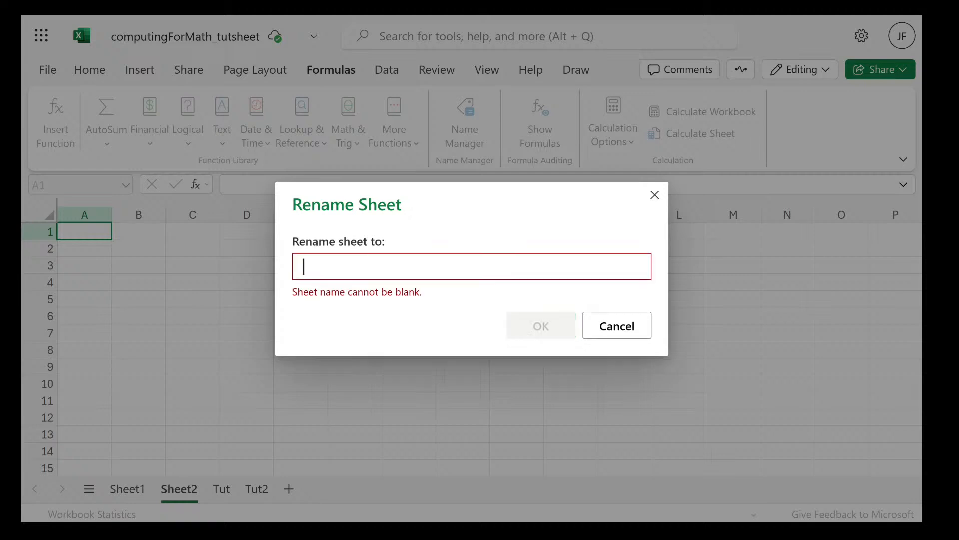
text(Full )
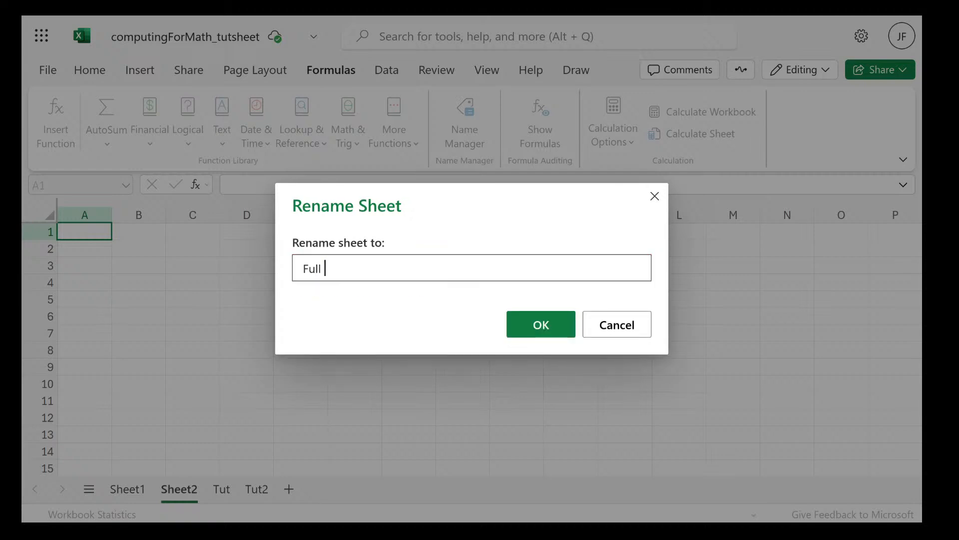
text(names)
key(Return)
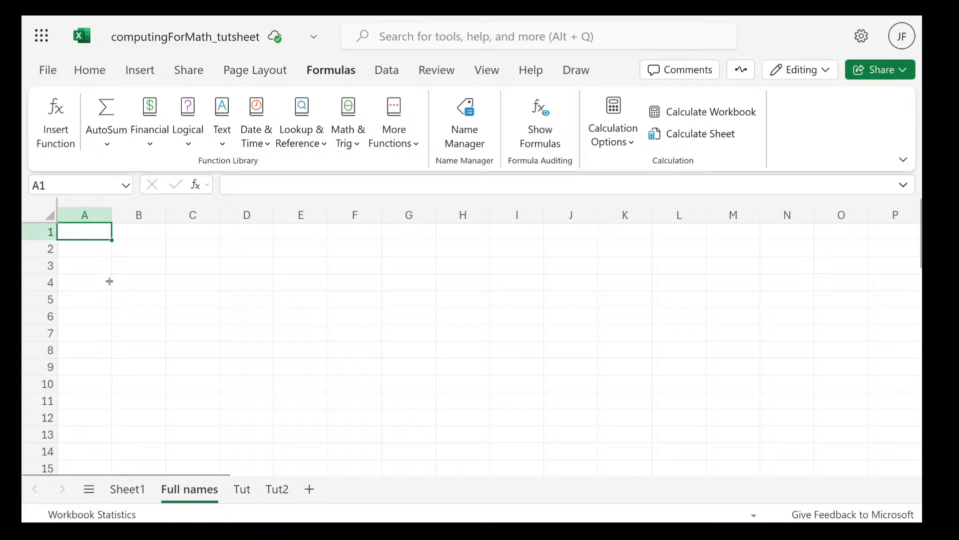
Enter a person's full name in cell A1 of the Full names sheet and widen column A
double_click(190, 489)
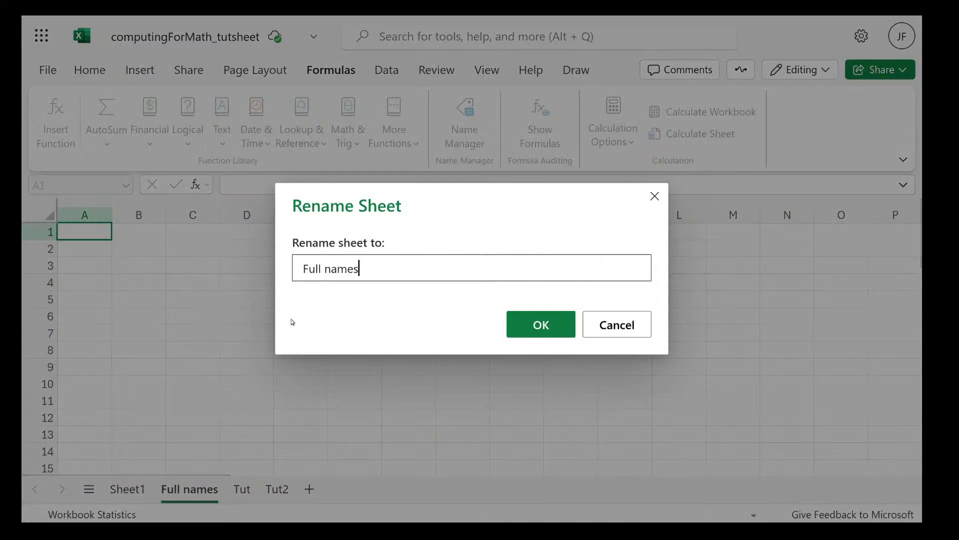
click(518, 337)
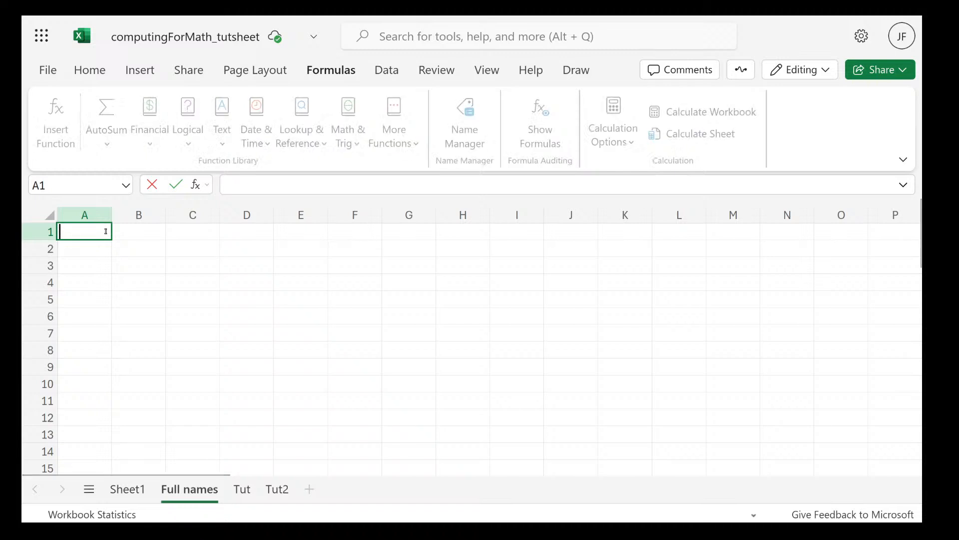
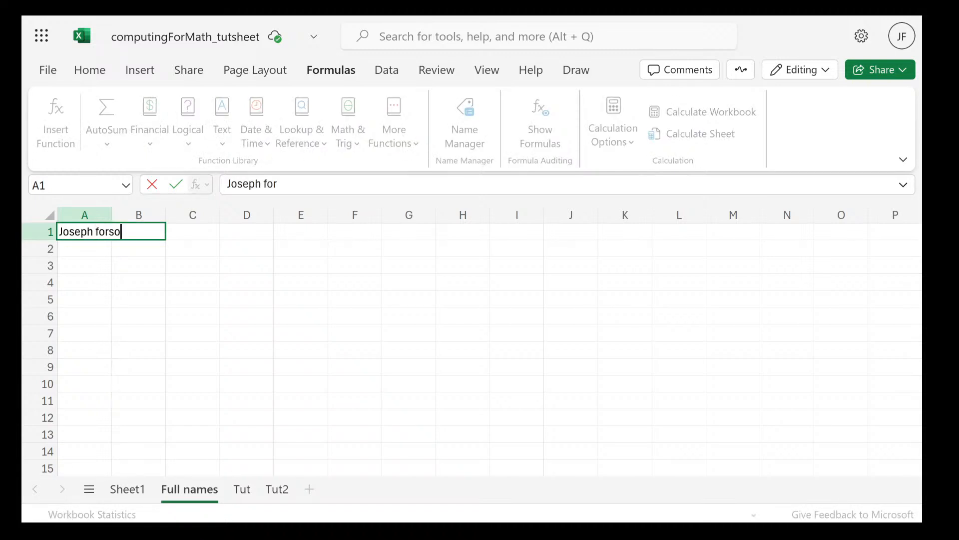
click(135, 308)
drag(112, 215, 235, 214)
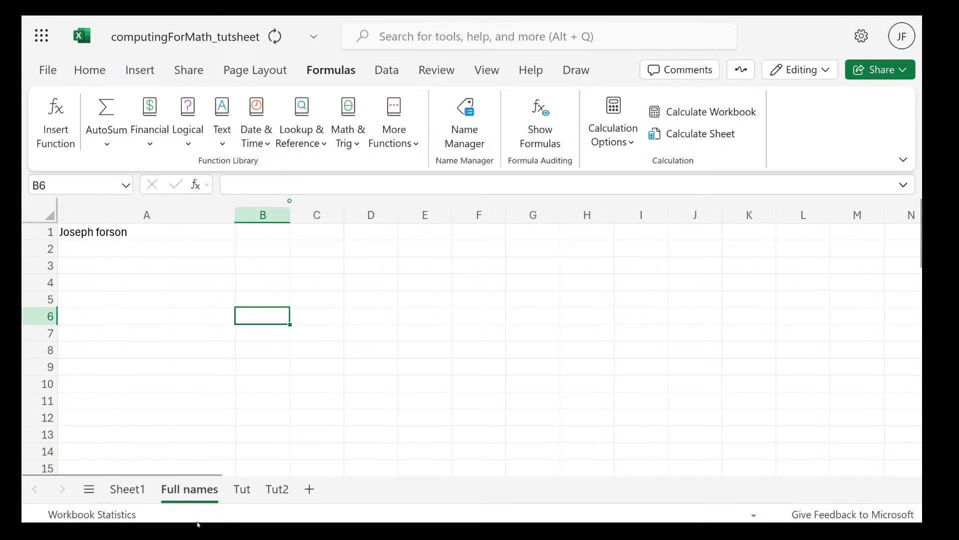
Replace the formula in cell A15 of Sheet1 with the quoted cross-sheet reference ='Full names'!A1
click(127, 491)
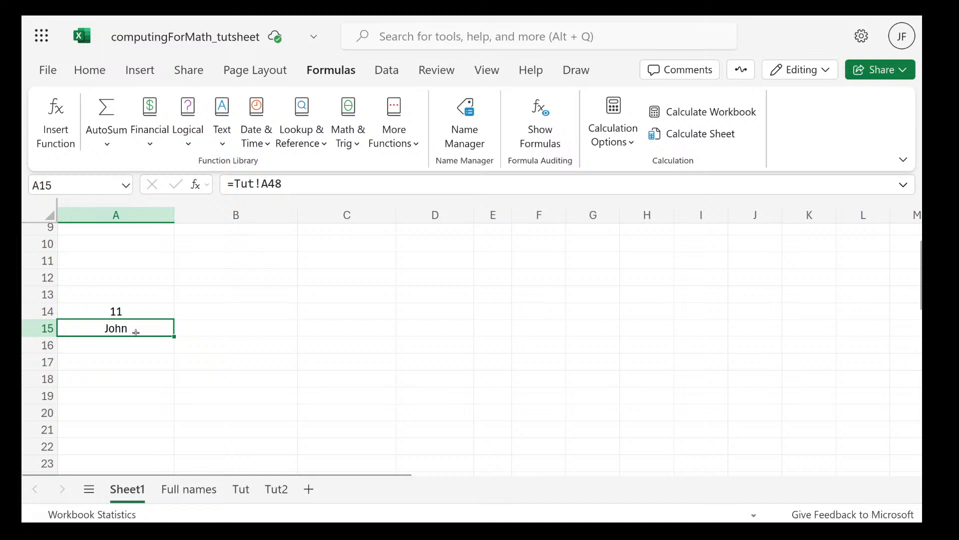
double_click(124, 329)
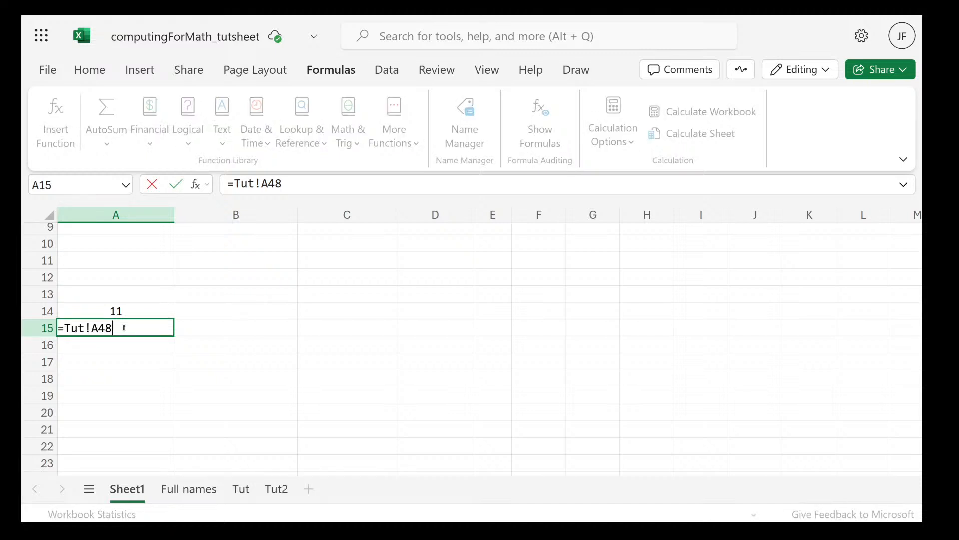
drag(124, 328, 60, 329)
key(BackSpace)
text('Fu)
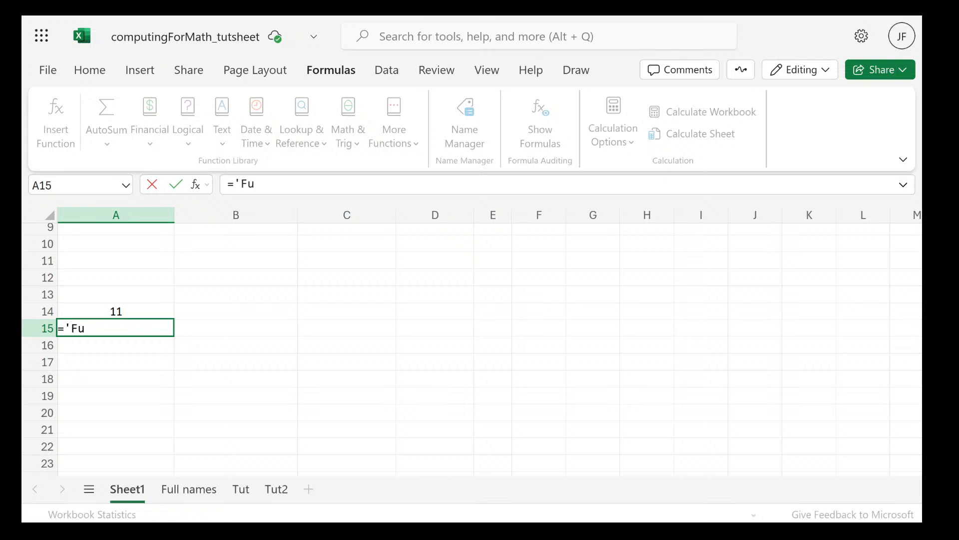
text(ll nm)
key(BackSpace)
text(ames'!A1)
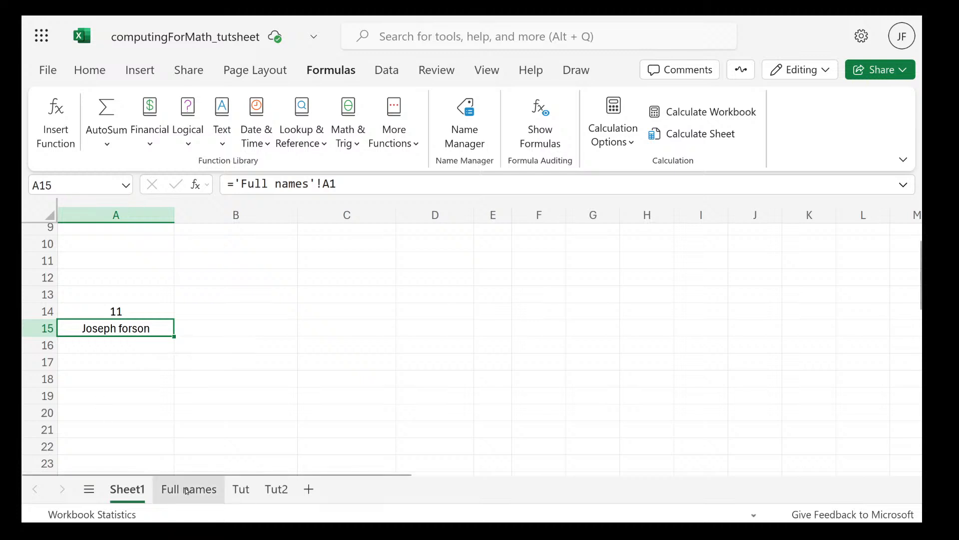
Clear the contents of cells A13:A15 on Sheet1
click(211, 334)
drag(116, 294, 152, 328)
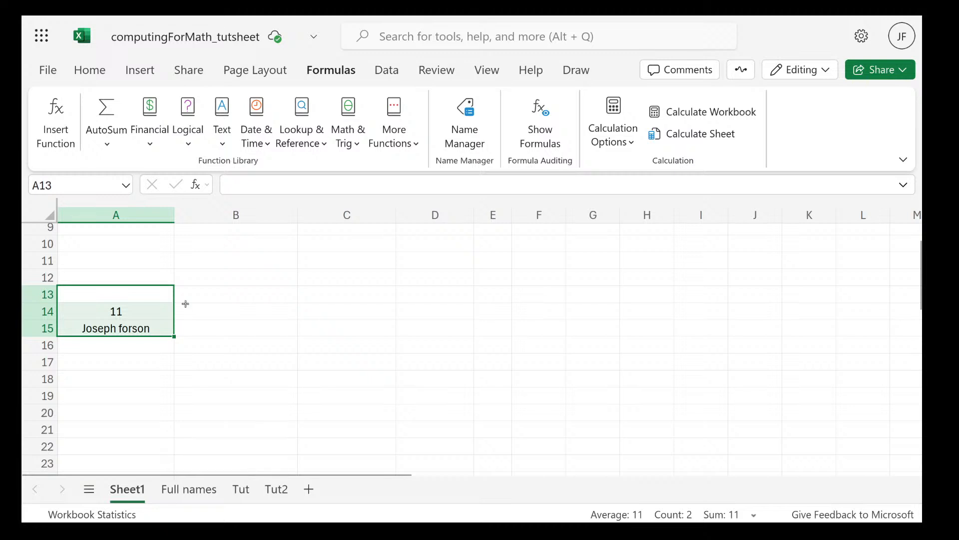
key(Delete)
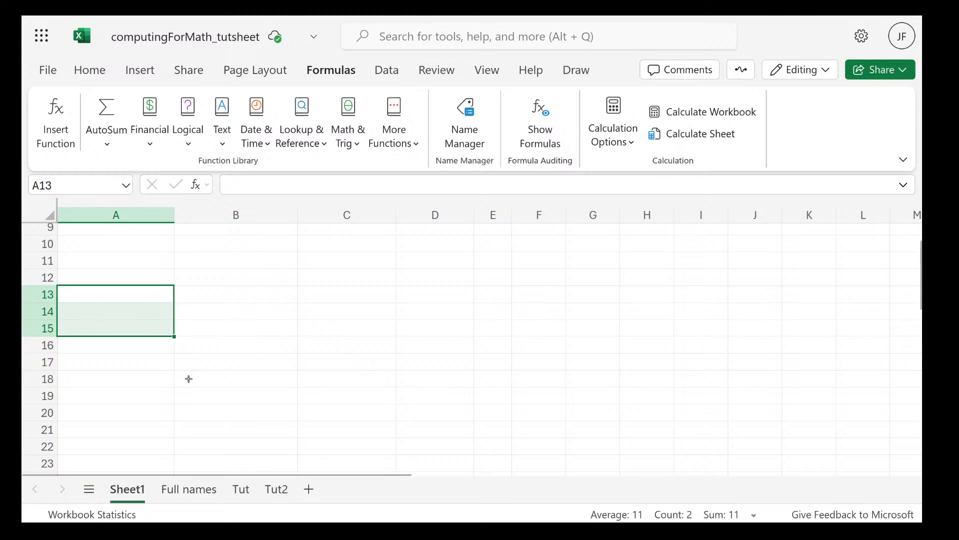
scroll(189, 377, up, 3)
Switch to the PDF slides, read the Array Formulas and Constants slide, and return to the Excel workbook
key(super)
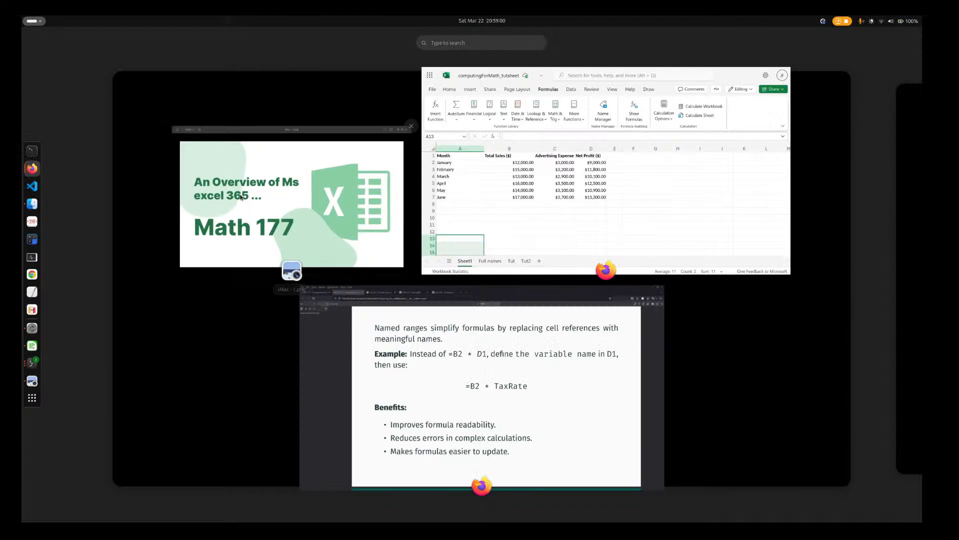
click(450, 362)
scroll(450, 360, down, 12)
scroll(449, 359, up, 6)
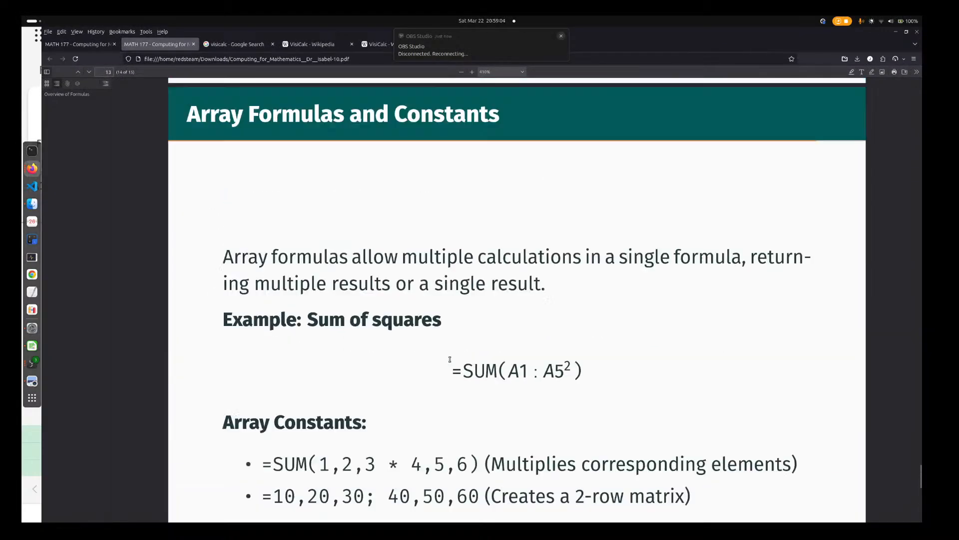
scroll(449, 360, up, 2)
scroll(450, 360, down, 4)
scroll(473, 237, up, 4)
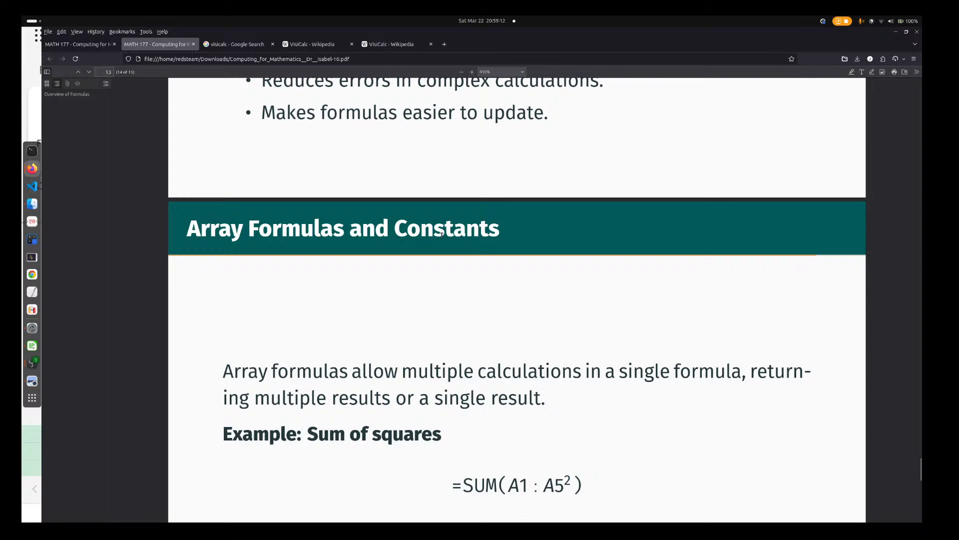
key(super)
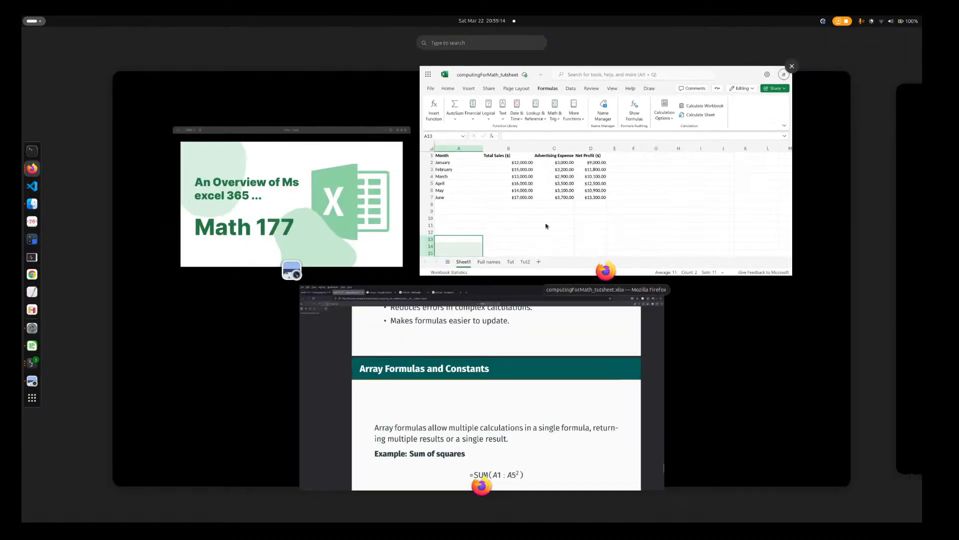
click(442, 255)
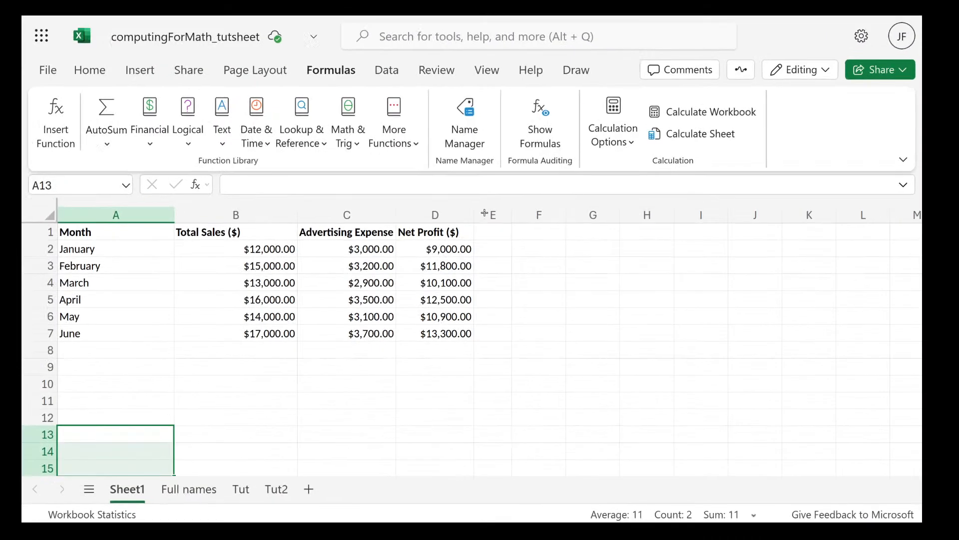
click(441, 255)
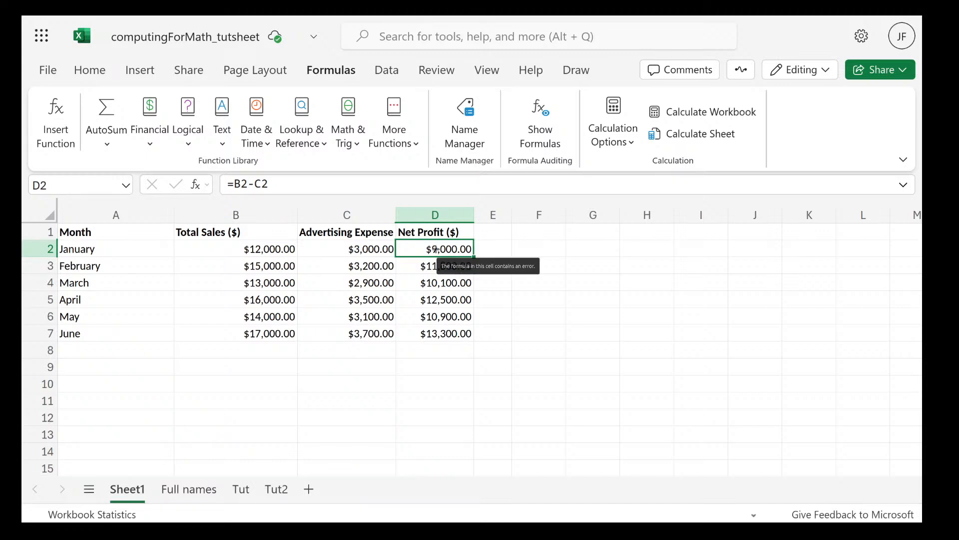
scroll(411, 414, down, 5)
scroll(410, 413, up, 4)
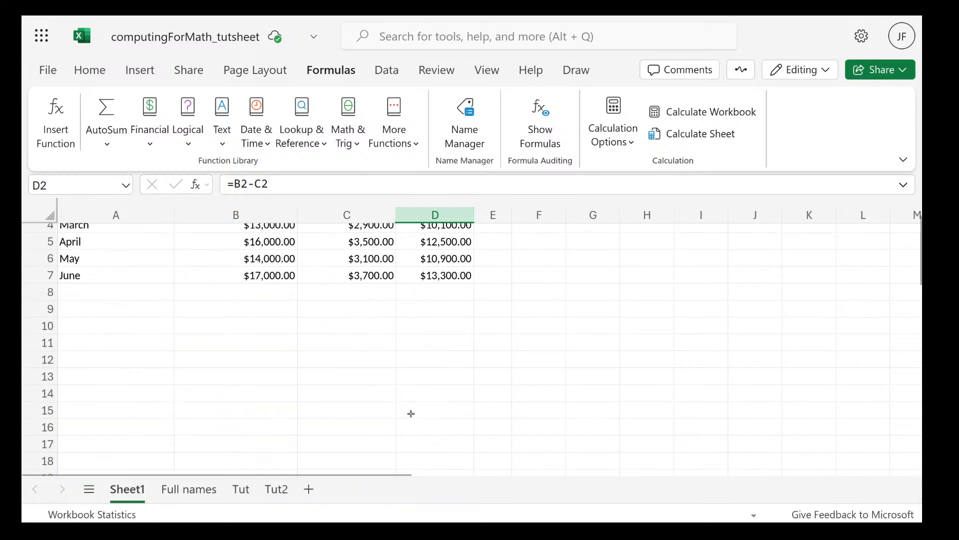
click(236, 308)
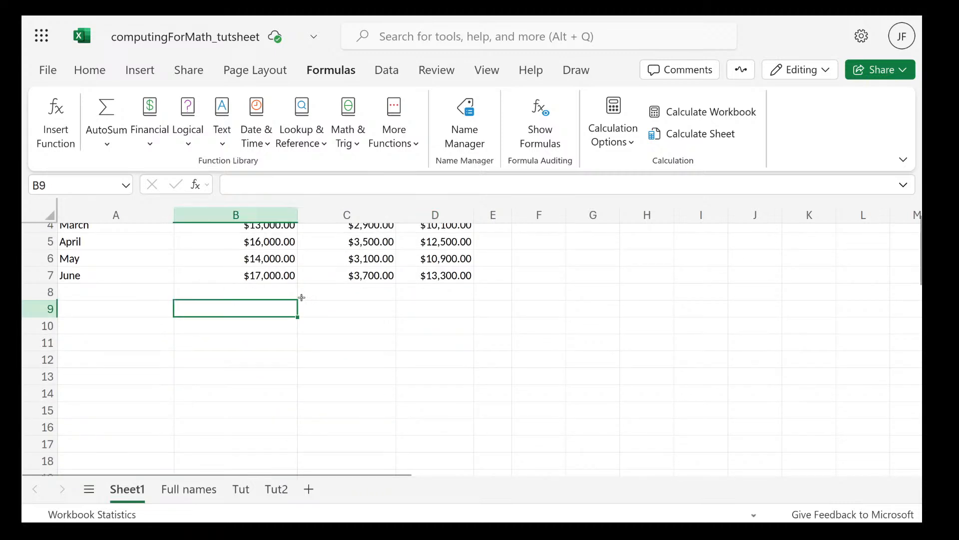
scroll(372, 251, up, 1)
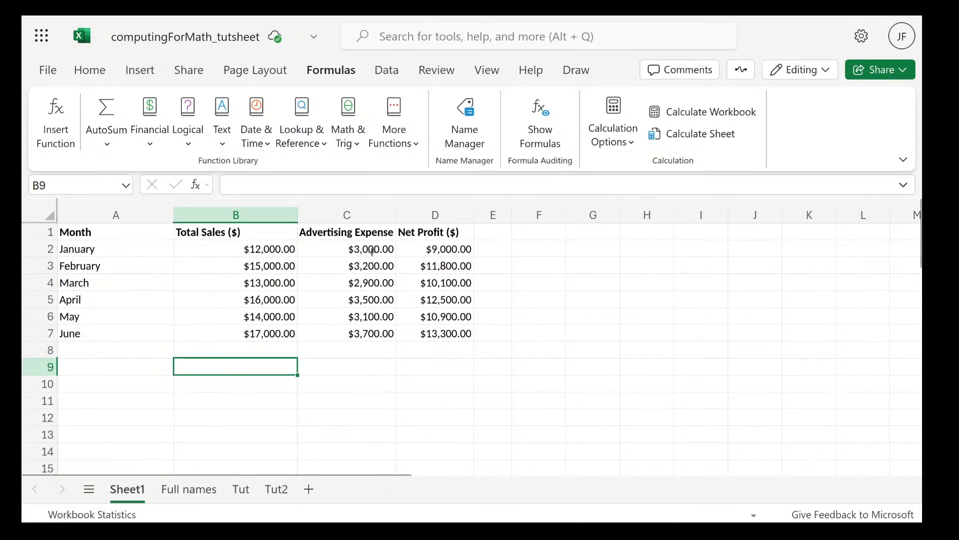
Copy the advertising expense values in C2:C7 and paste them into A10:A15 on Sheet1
drag(372, 251, 385, 335)
key(ctrl+c)
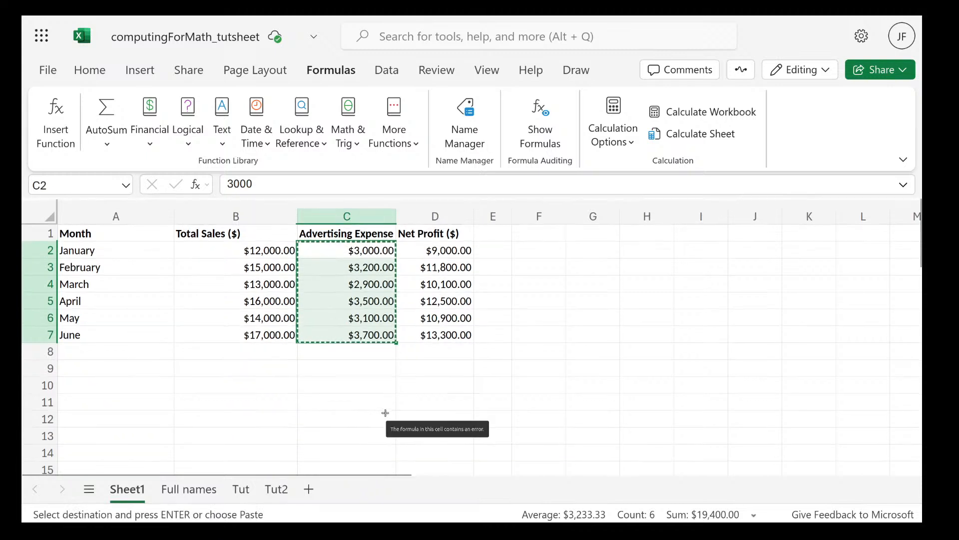
scroll(262, 372, down, 3)
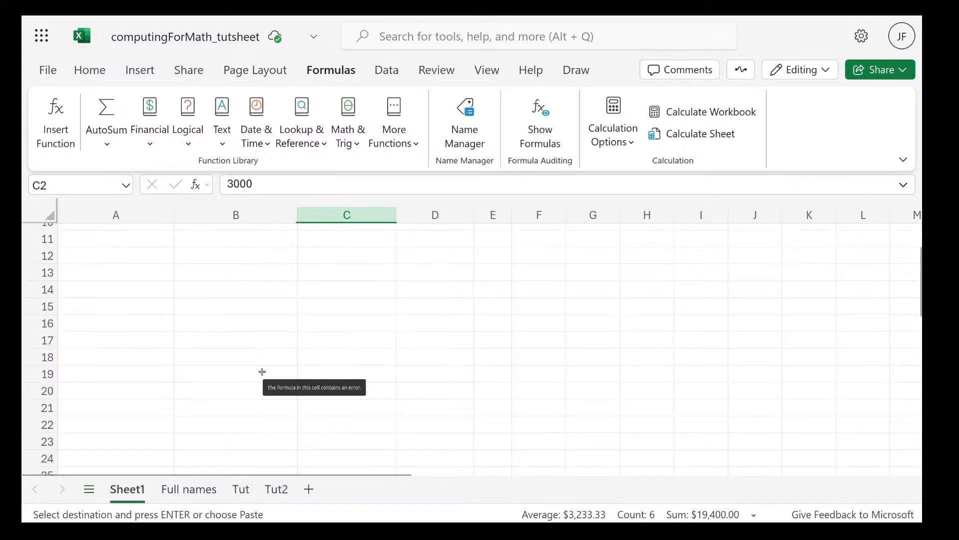
scroll(196, 265, up, 1)
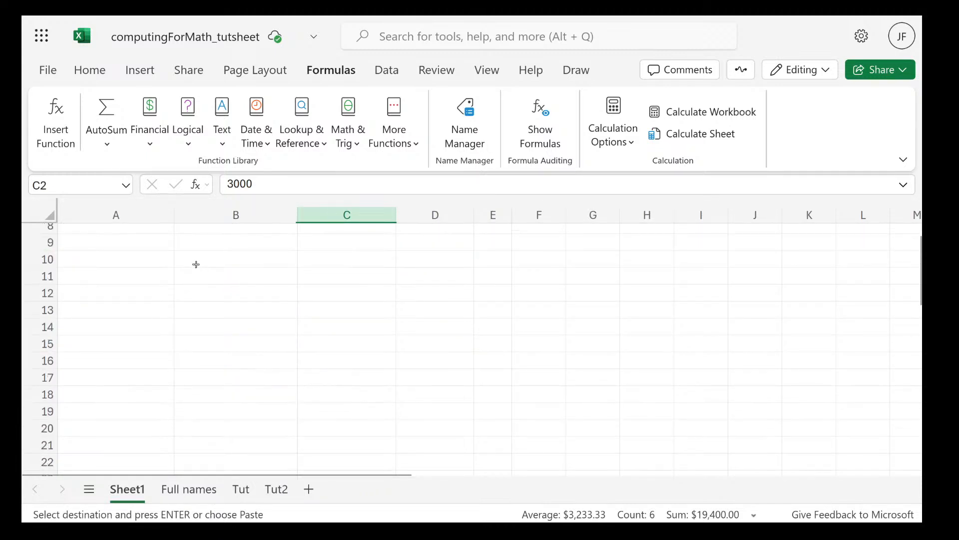
click(196, 265)
click(104, 264)
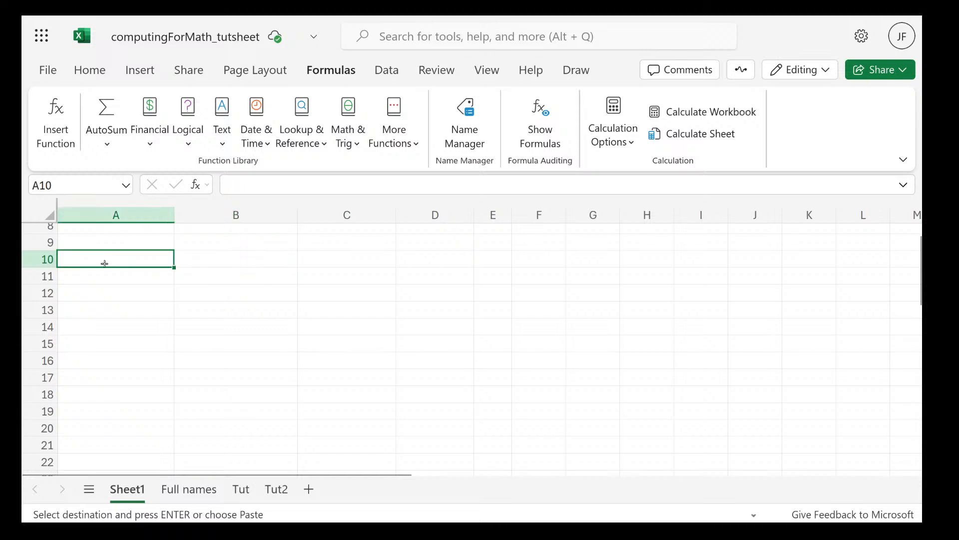
key(ctrl+v)
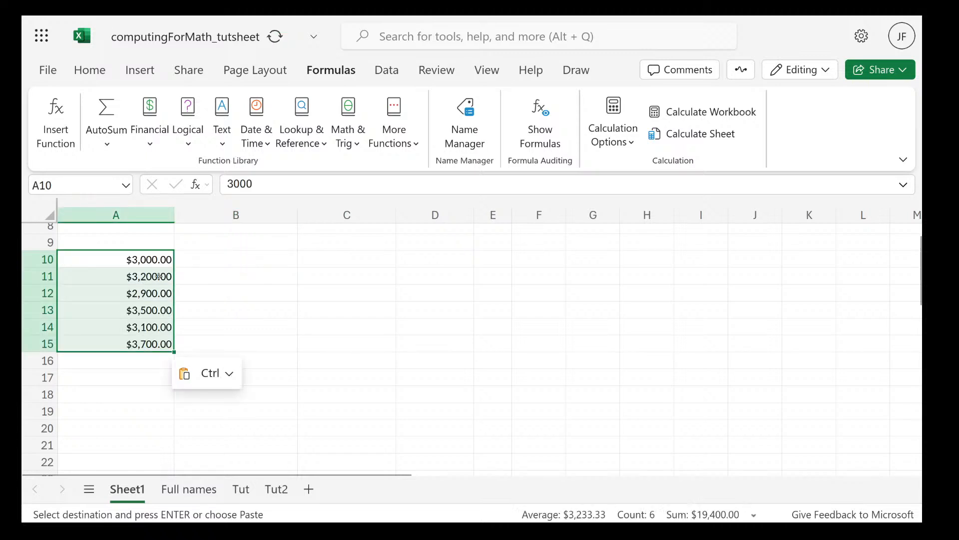
Enter the formula =A10^2 in cell B10 to square the first copied expense
click(196, 269)
double_click(217, 261)
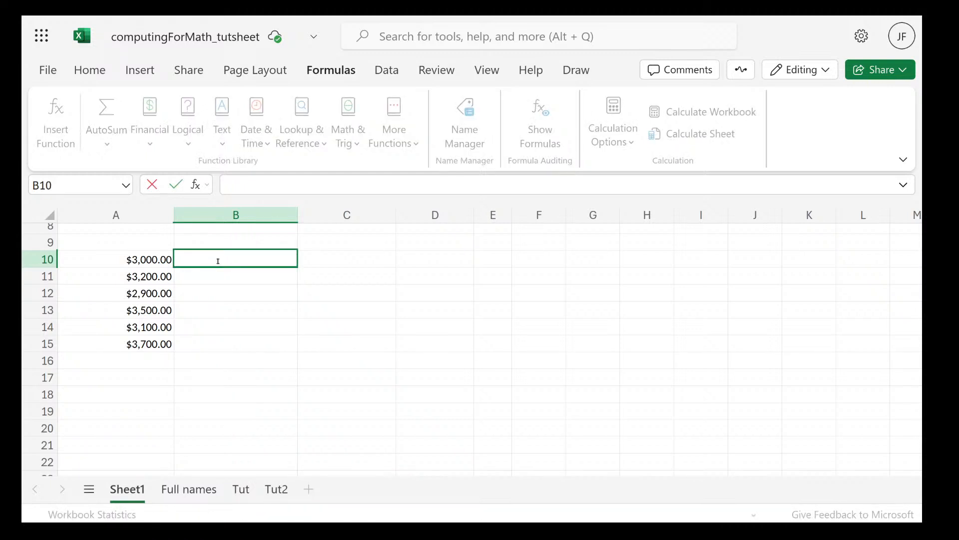
text(=)
click(150, 258)
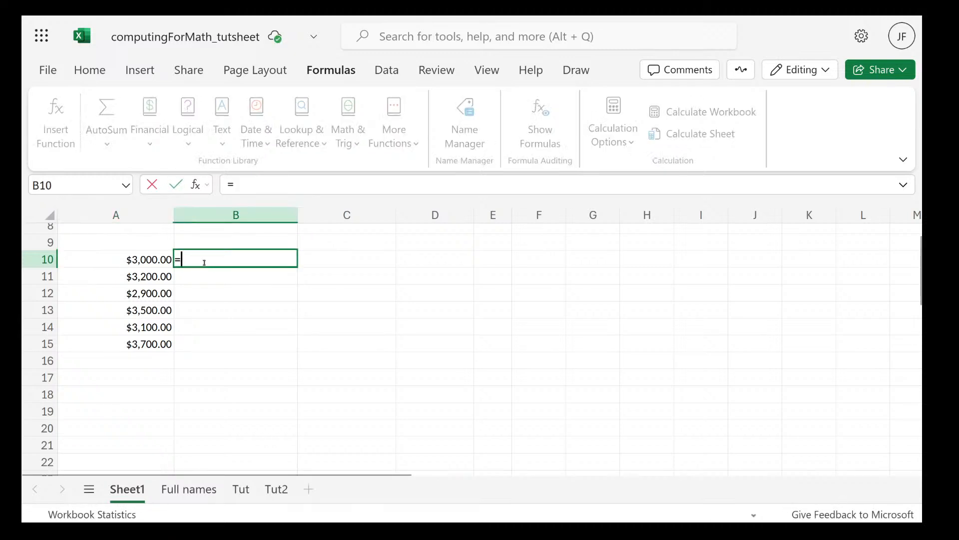
click(146, 259)
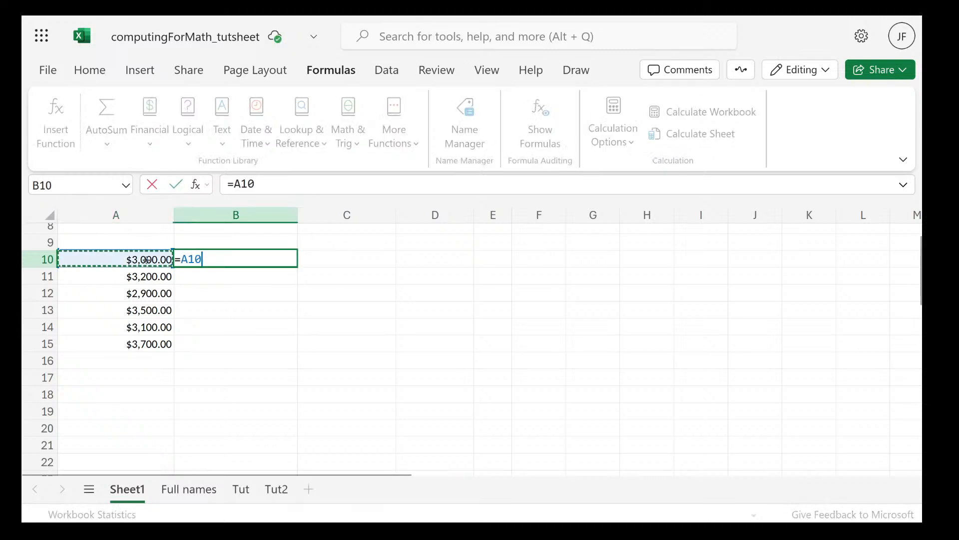
click(259, 257)
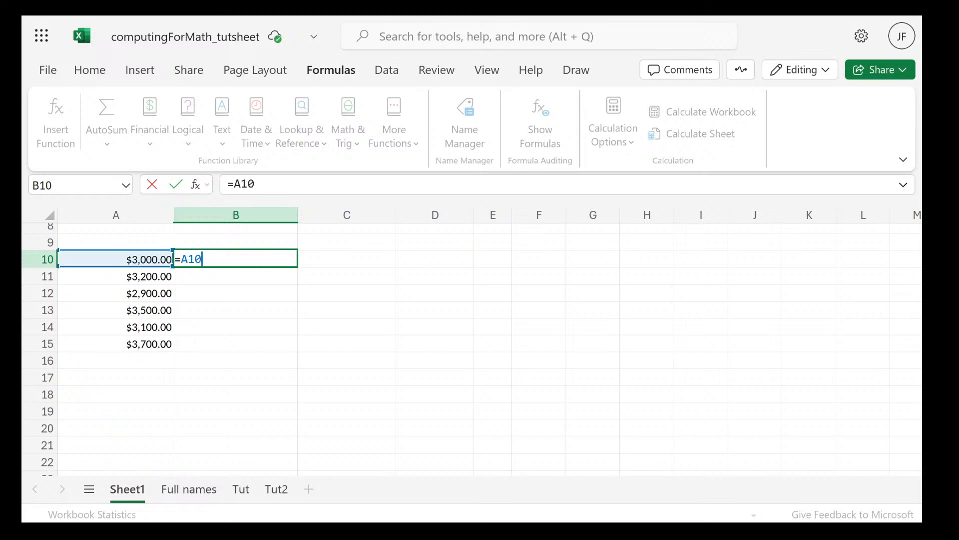
text(^2)
key(Return)
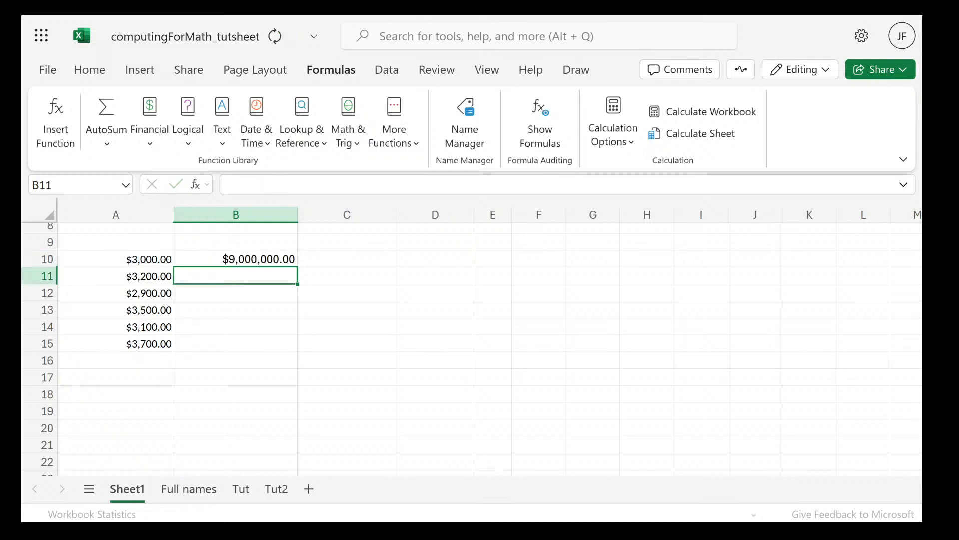
Fill the squaring formula from B10 down through B15
click(276, 256)
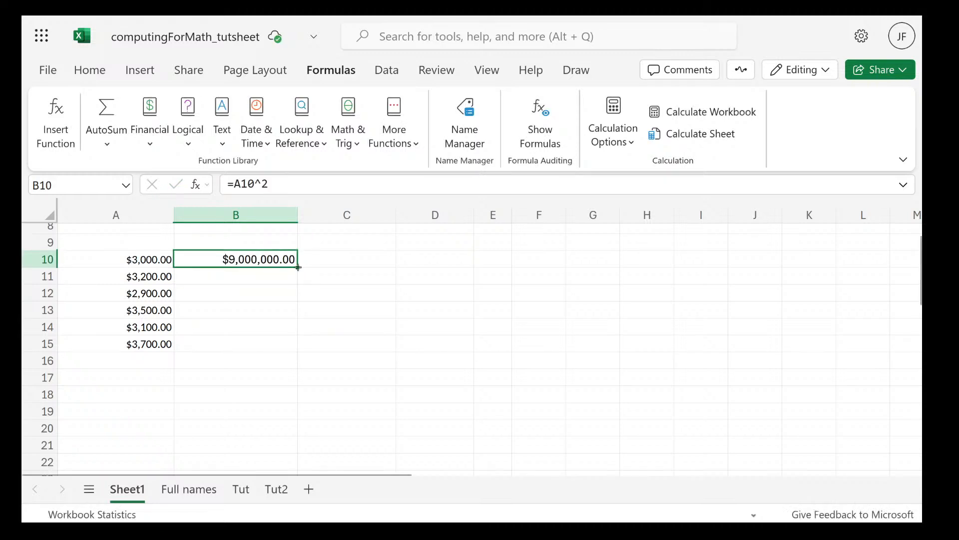
drag(298, 268, 288, 341)
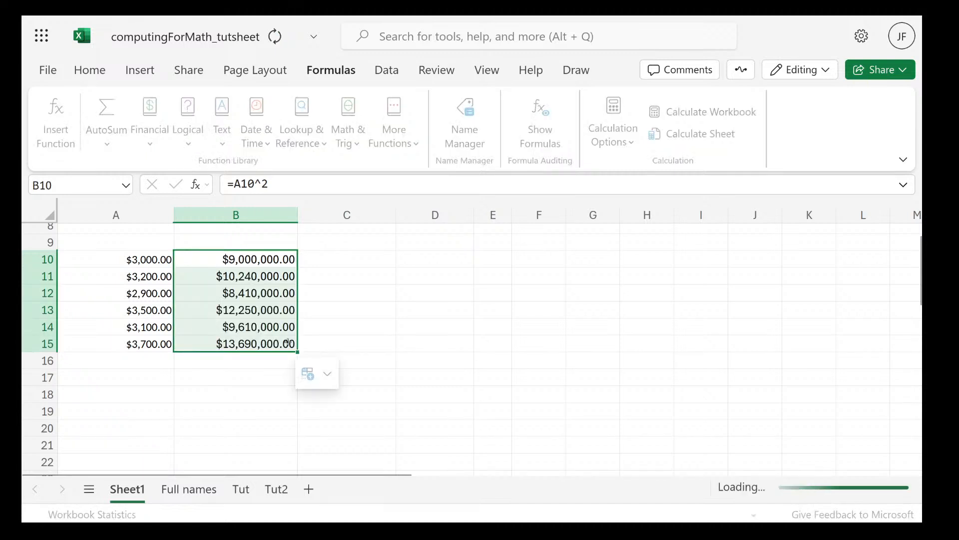
click(271, 259)
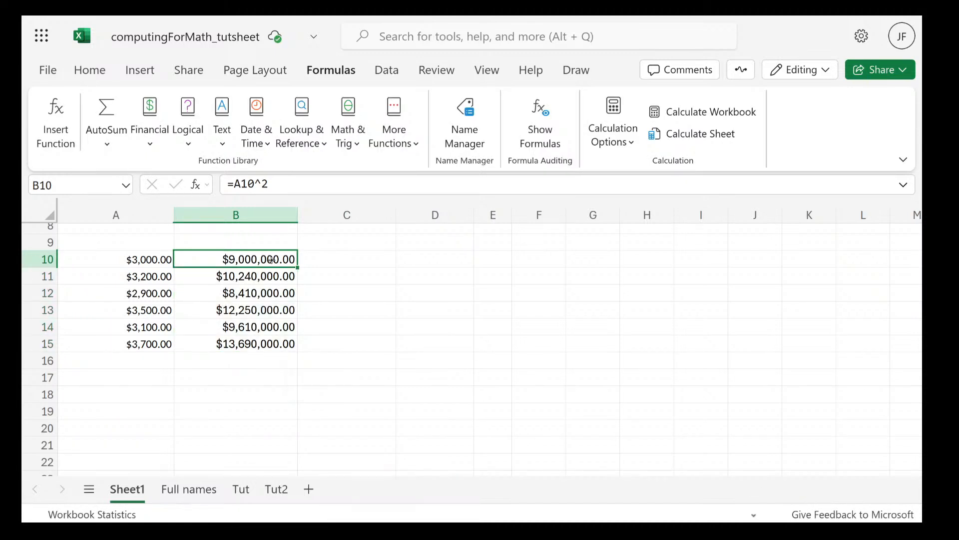
Enter the heading "array formulas" in cell C9
click(348, 255)
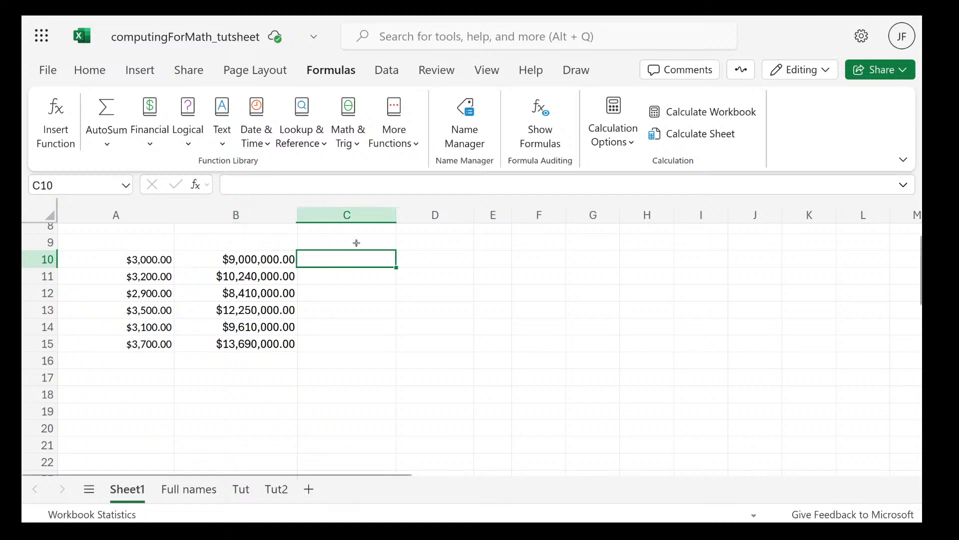
double_click(355, 242)
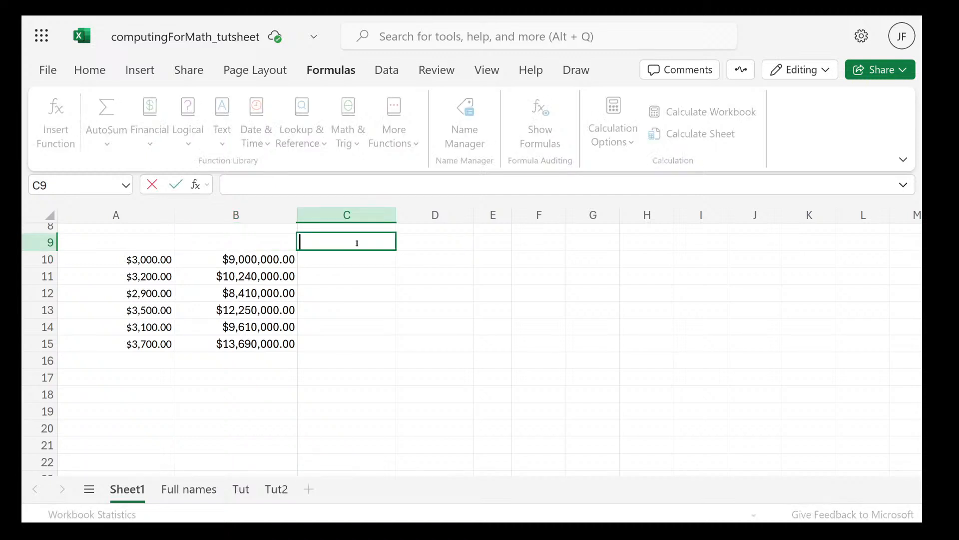
text(arr)
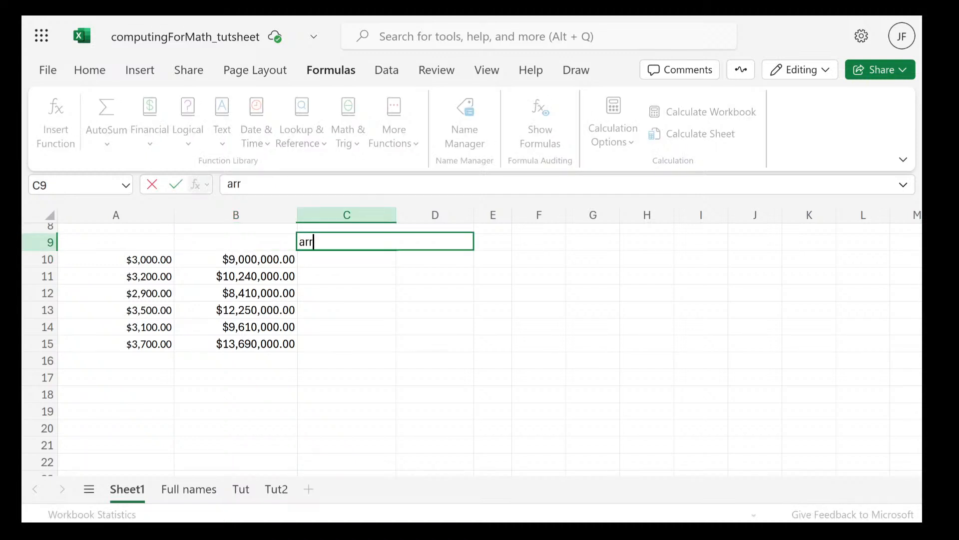
text(ay formual)
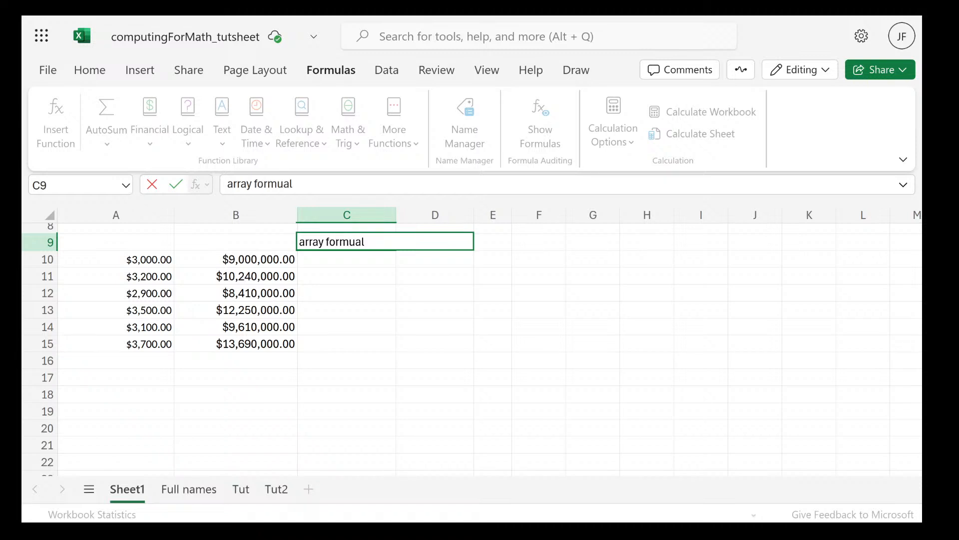
key(BackSpace)
key(BackSpace)
text(lar)
key(BackSpace)
text(s)
key(Return)
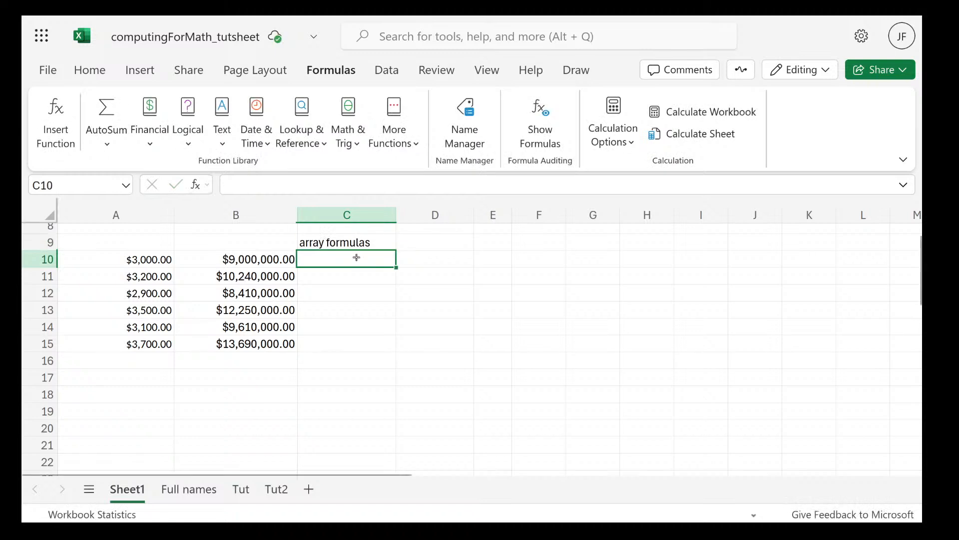
Clear the squared values from B10:B15
click(266, 258)
drag(266, 259, 265, 345)
key(Delete)
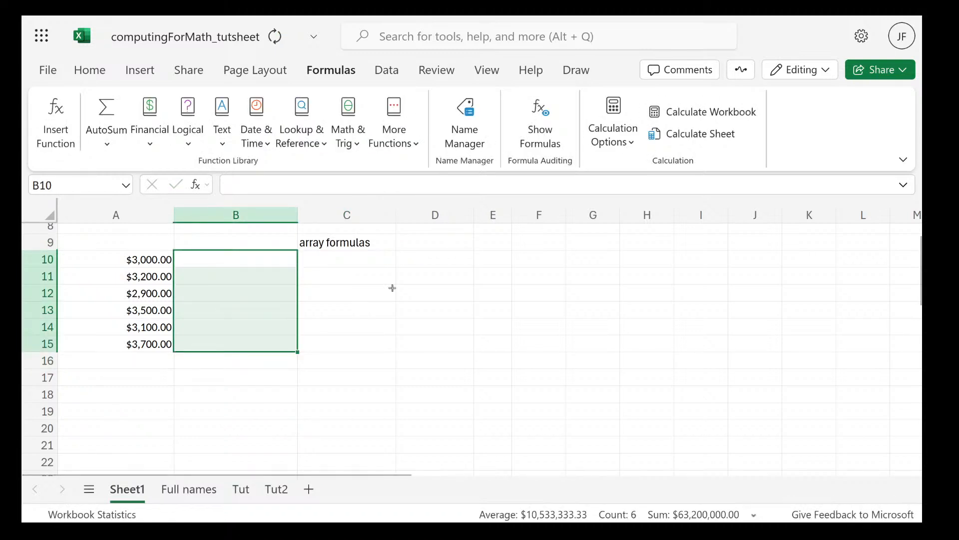
click(345, 263)
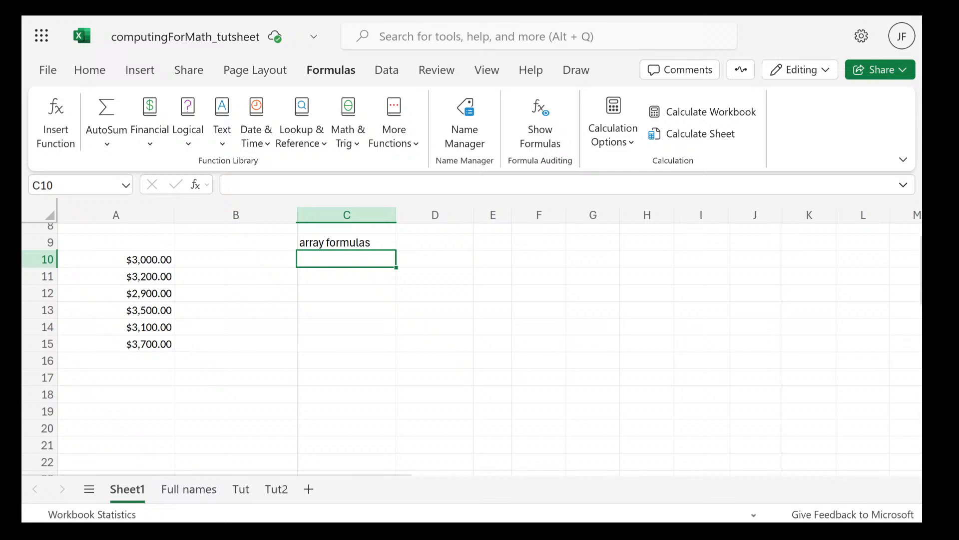
double_click(358, 260)
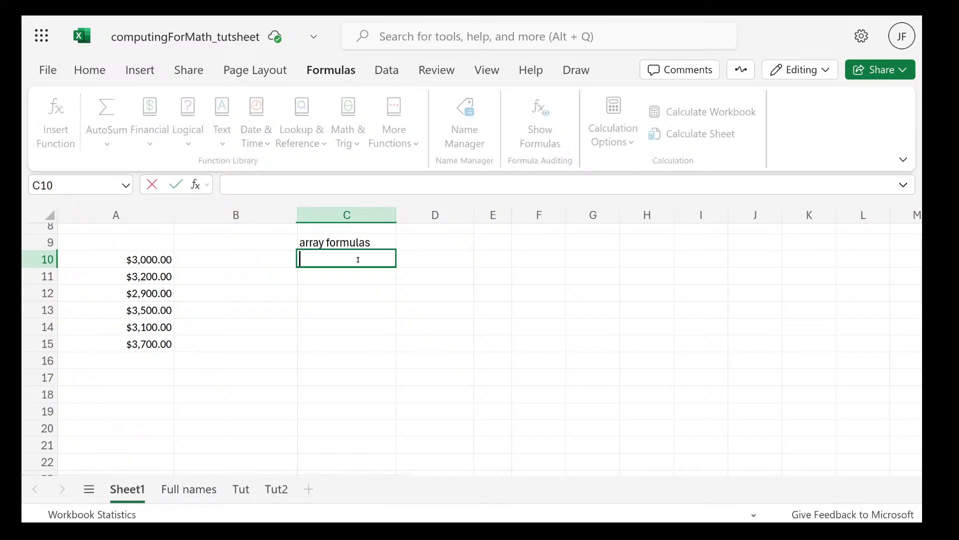
text(=)
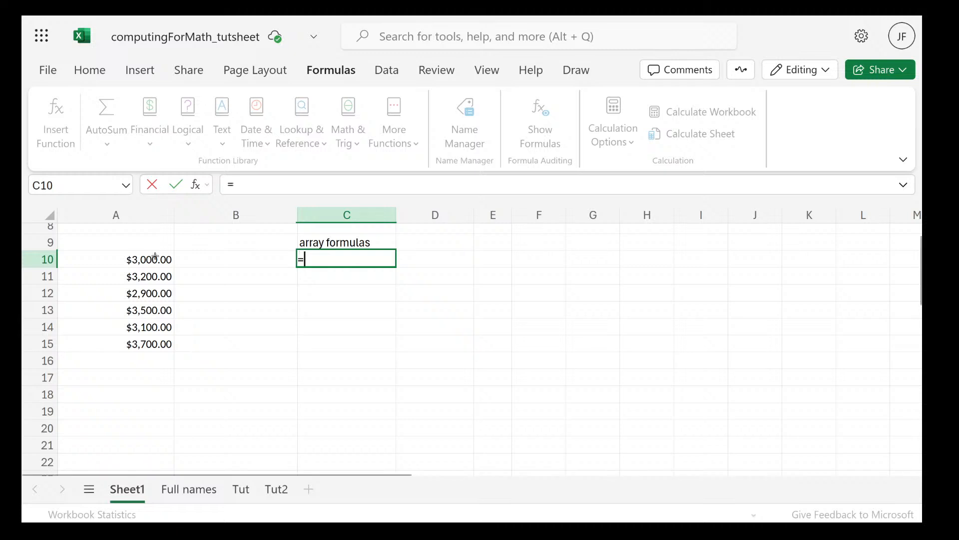
click(154, 258)
mouse_move(154, 258)
mouse_down()
mouse_move(145, 345)
mouse_move(153, 259)
mouse_up()
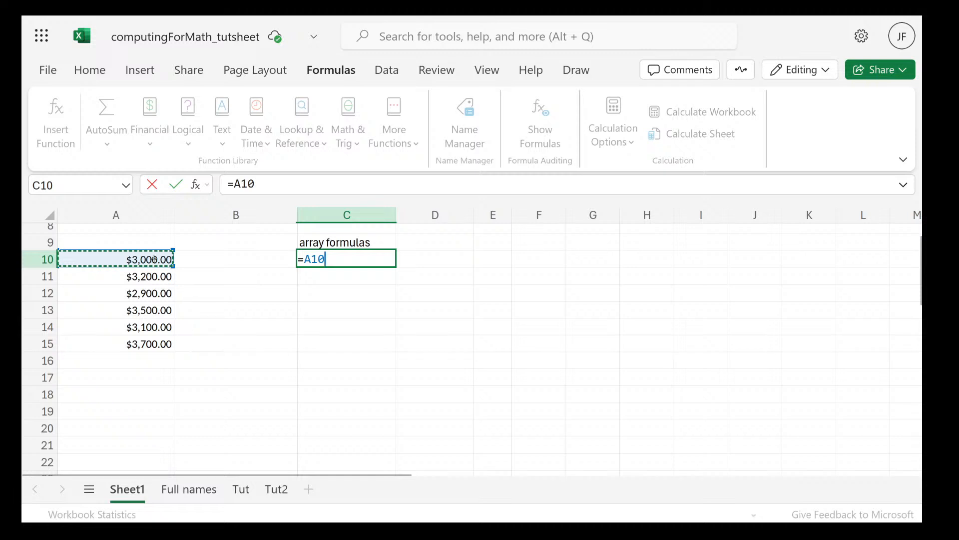
key(Escape)
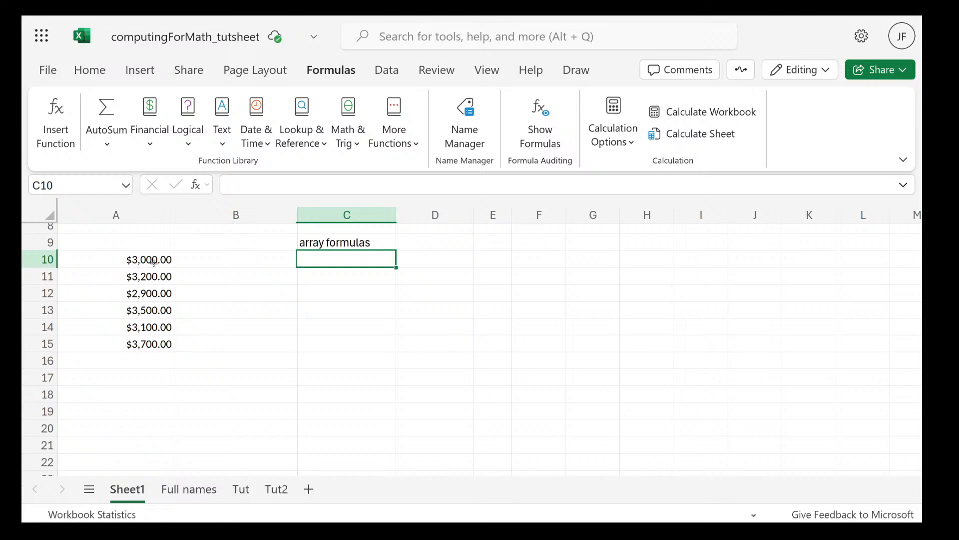
click(153, 262)
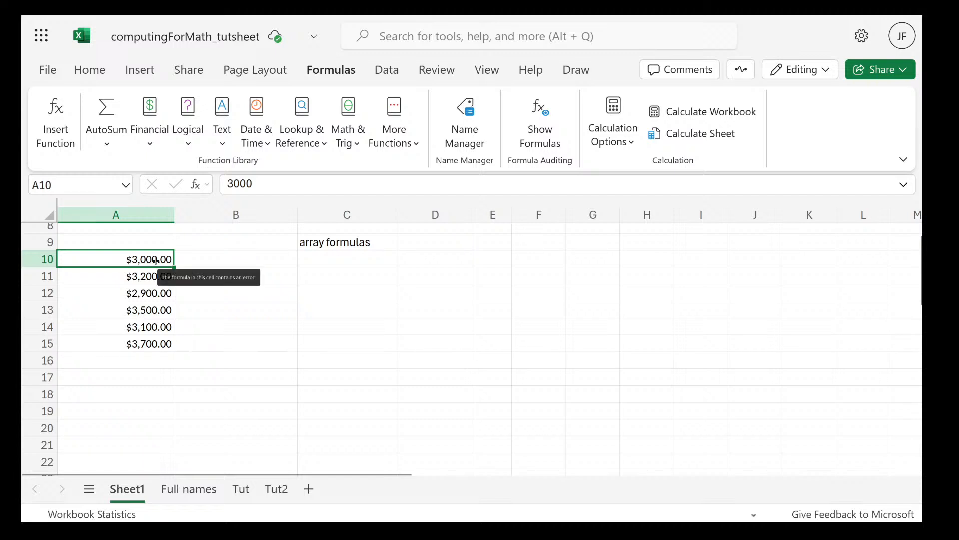
double_click(156, 261)
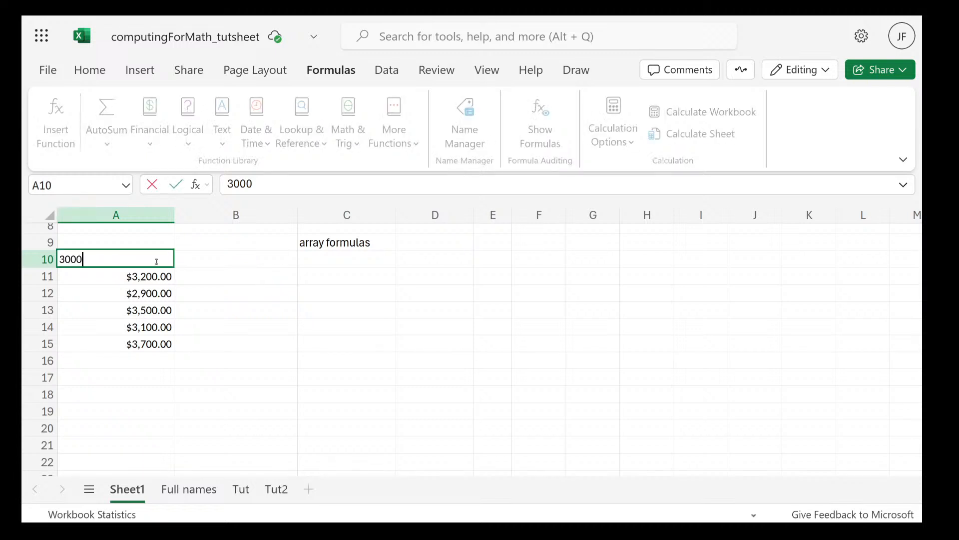
key(ctrl+Return)
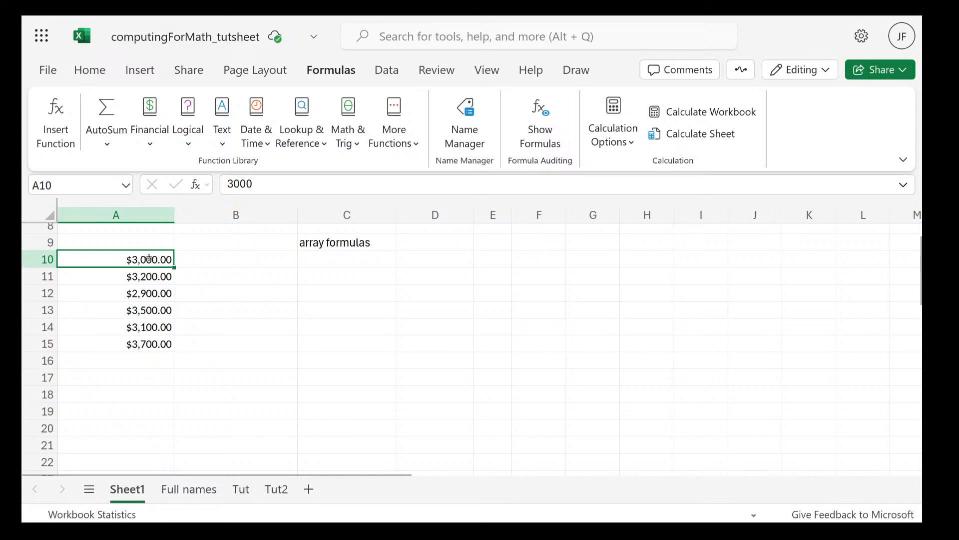
Open cell C10, below the array formulas heading, for editing
drag(139, 259, 135, 342)
click(328, 254)
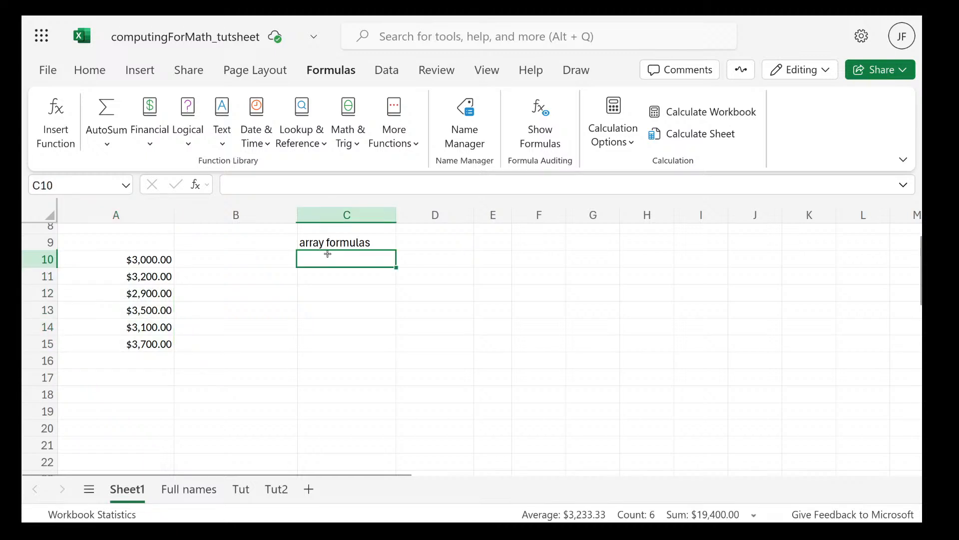
double_click(327, 254)
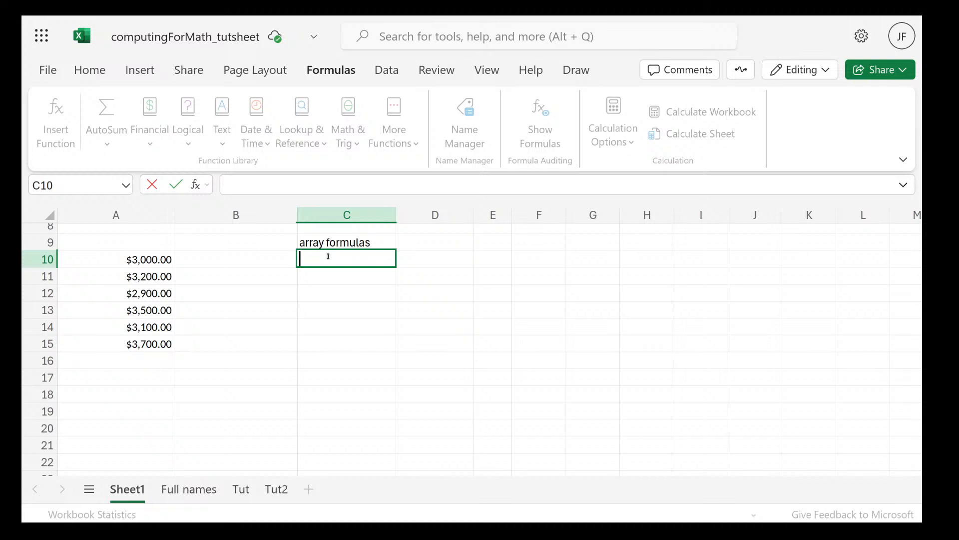